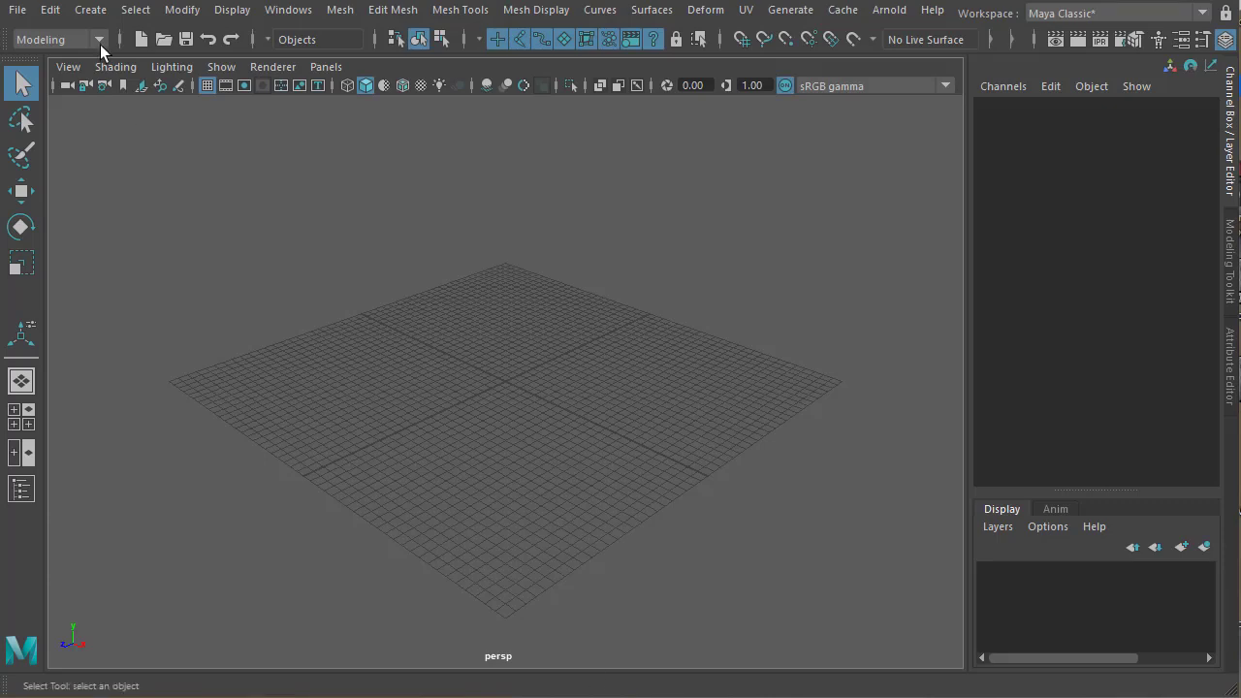
Create a polygon cube at the origin and frame it in the perspective view
{"action": "left_click", "coordinate": [90, 10]}
{"action": "mouse_move", "coordinate": [108, 82]}
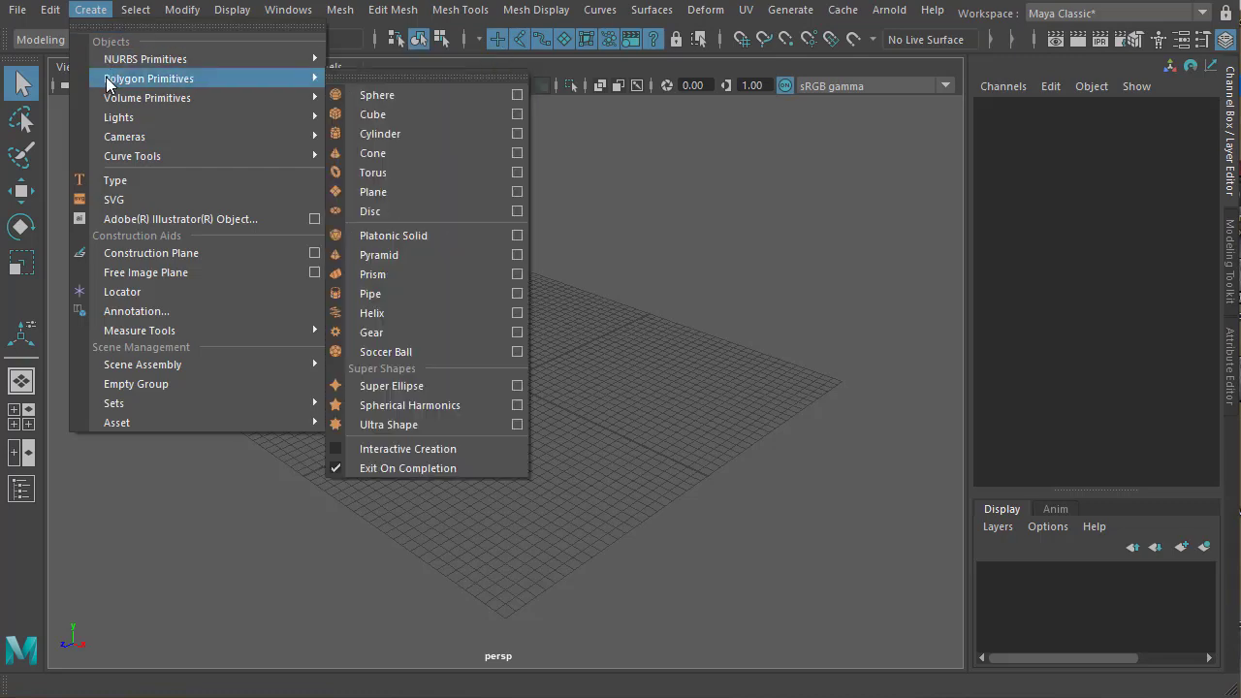
{"action": "left_click", "coordinate": [405, 113]}
{"action": "left_click_drag", "start_coordinate": [533, 382], "coordinate": [467, 415], "text": "alt"}
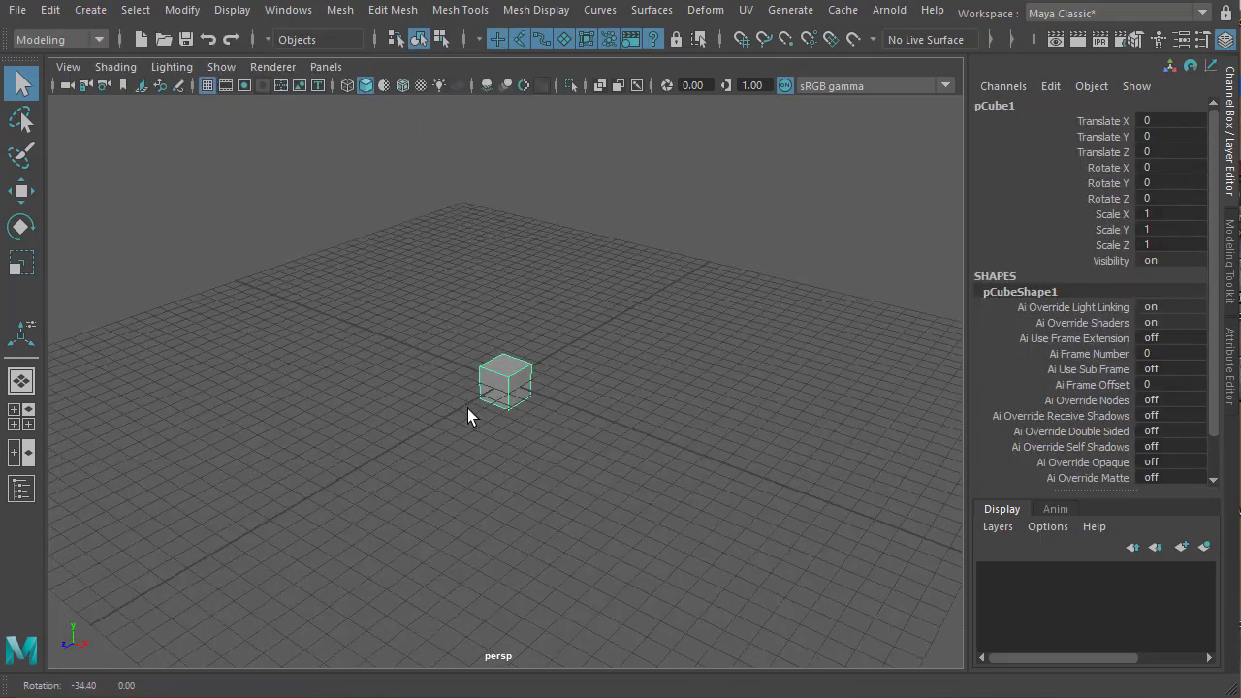
{"action": "key", "text": "f"}
Scale the cube into a flat slab with Scale X 1.521, Scale Y 0.238 and Scale Z 1.089
{"action": "key", "text": "w"}
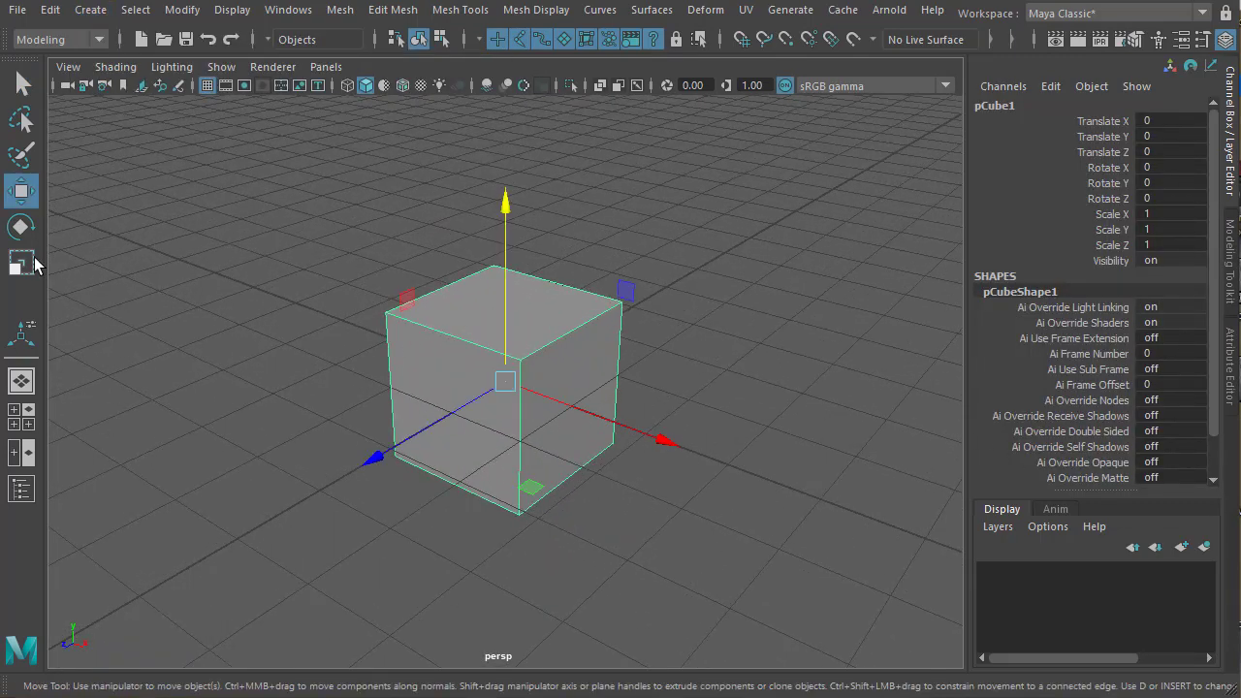
{"action": "key", "text": "r"}
{"action": "left_click_drag", "start_coordinate": [513, 211], "coordinate": [529, 353]}
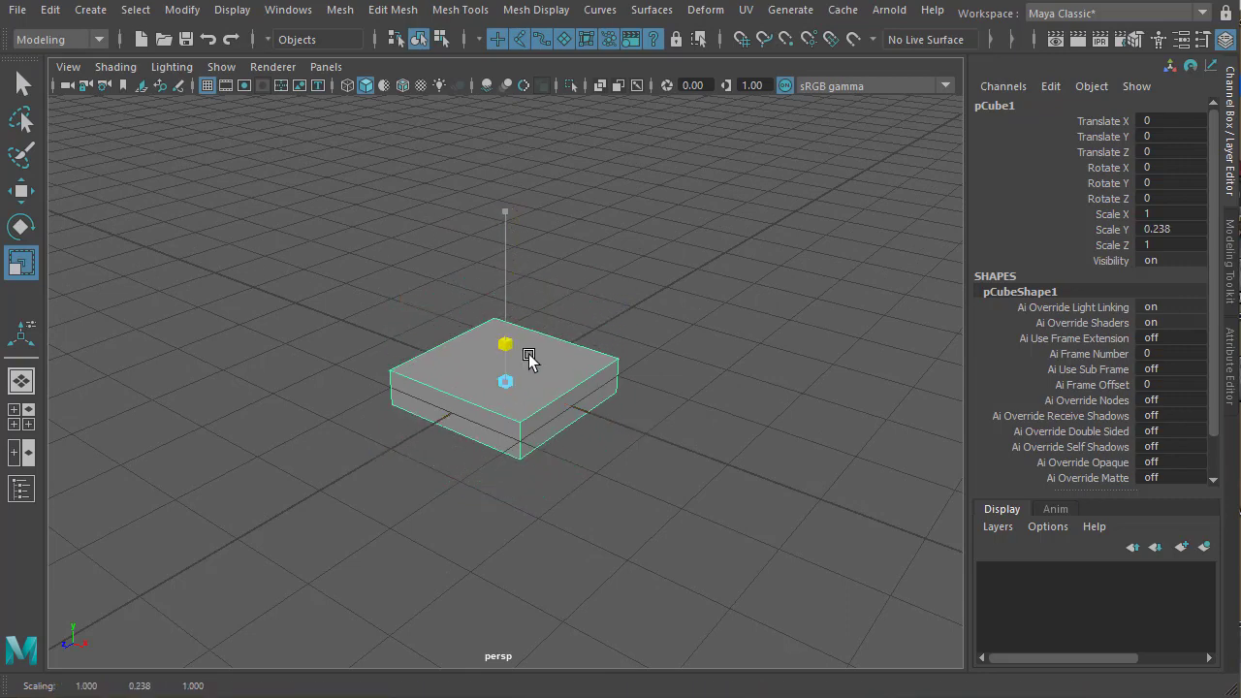
{"action": "left_click_drag", "start_coordinate": [569, 410], "coordinate": [339, 479], "text": "alt"}
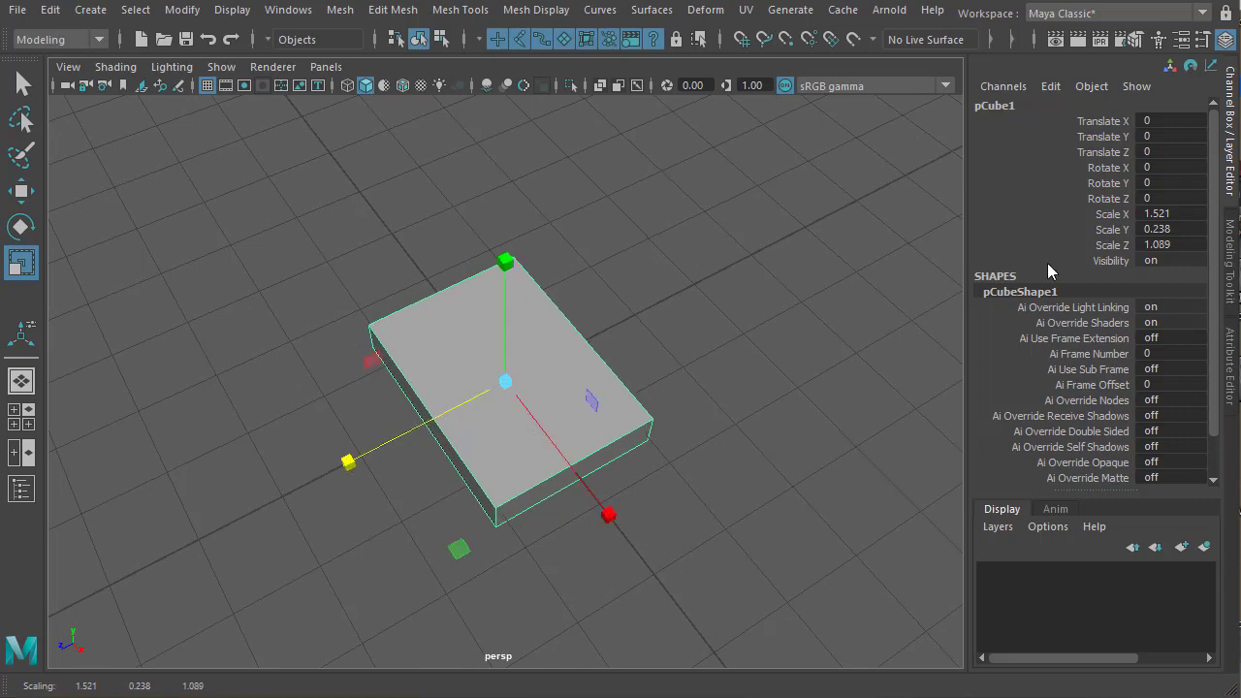
Set the cube's Subdivisions Width to 4 and Subdivisions Depth to 3, keeping Subdivisions Height at 1
{"action": "scroll", "coordinate": [1060, 371], "scroll_direction": "down", "scroll_amount": 2}
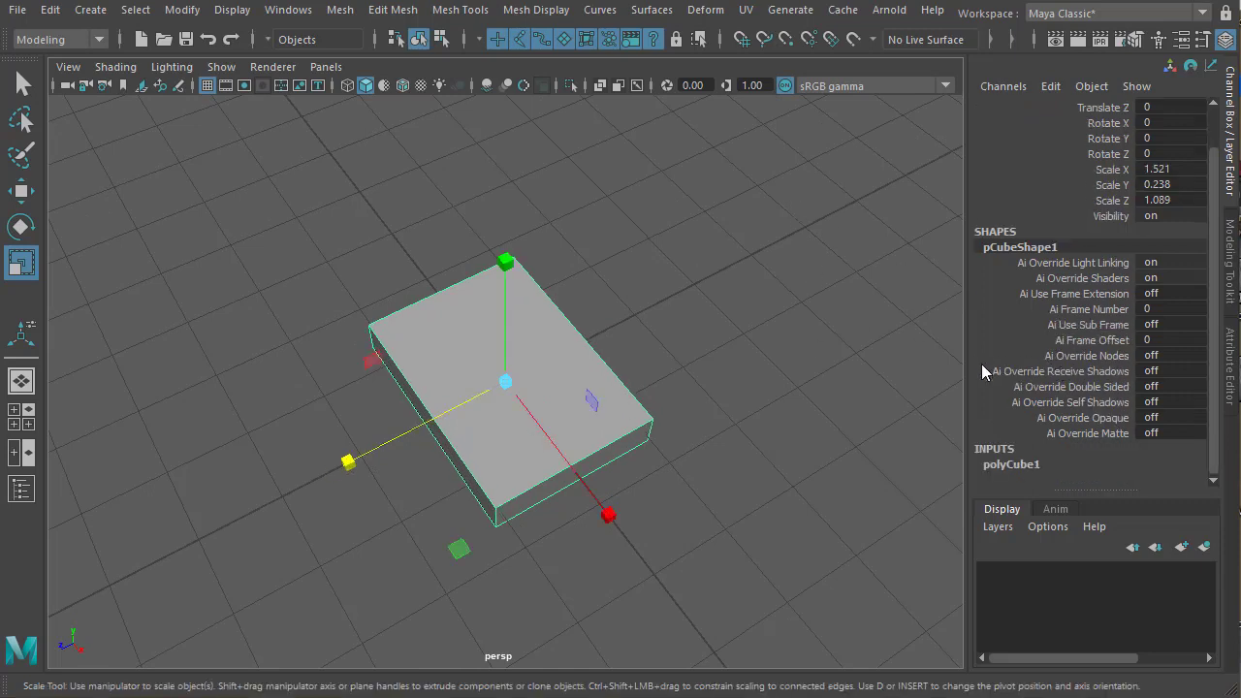
{"action": "left_click", "coordinate": [1021, 468]}
{"action": "scroll", "coordinate": [1105, 456], "scroll_direction": "down", "scroll_amount": 5}
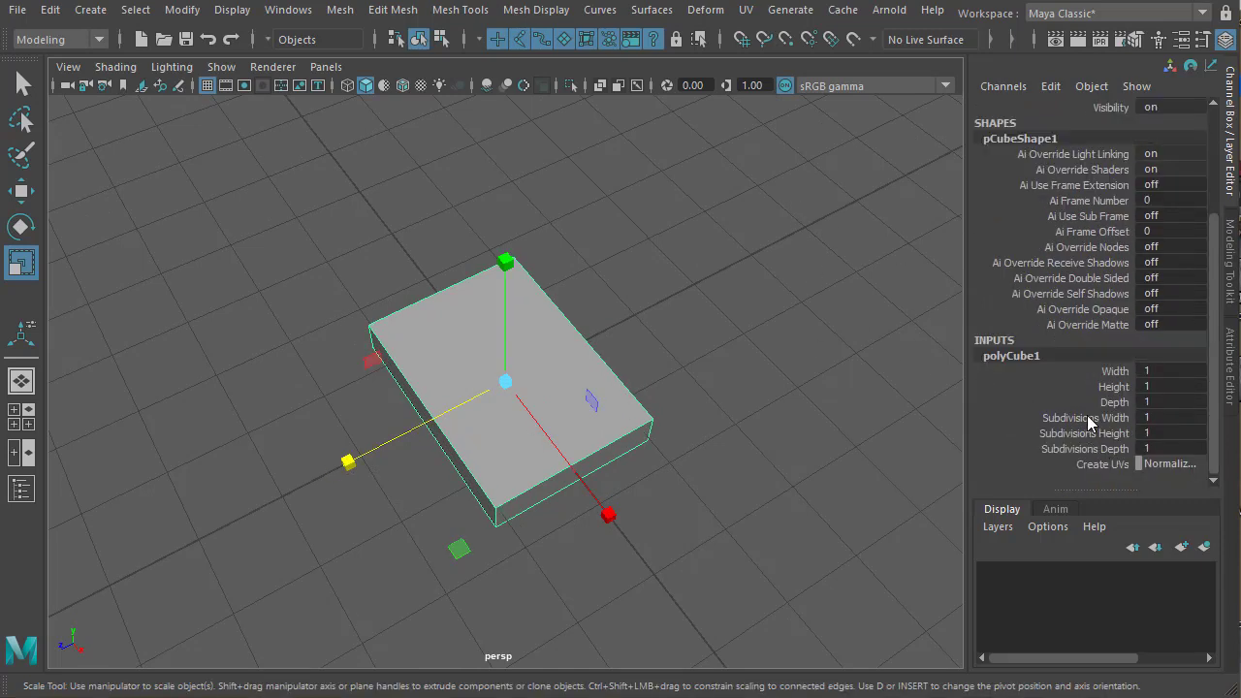
{"action": "left_click", "coordinate": [1086, 418]}
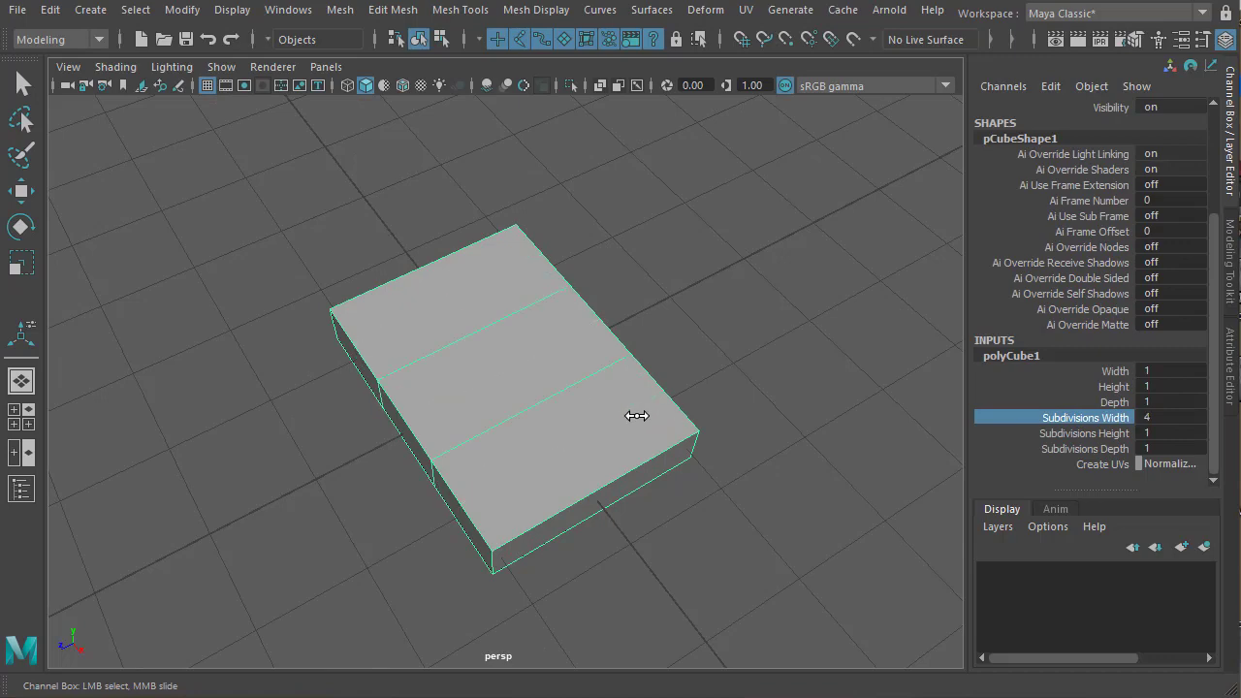
{"action": "right_click_drag", "start_coordinate": [749, 420], "coordinate": [686, 416], "text": "alt"}
{"action": "middle_click_drag", "start_coordinate": [686, 416], "coordinate": [681, 389], "text": "alt"}
{"action": "middle_click_drag", "start_coordinate": [742, 430], "coordinate": [724, 401], "text": "alt"}
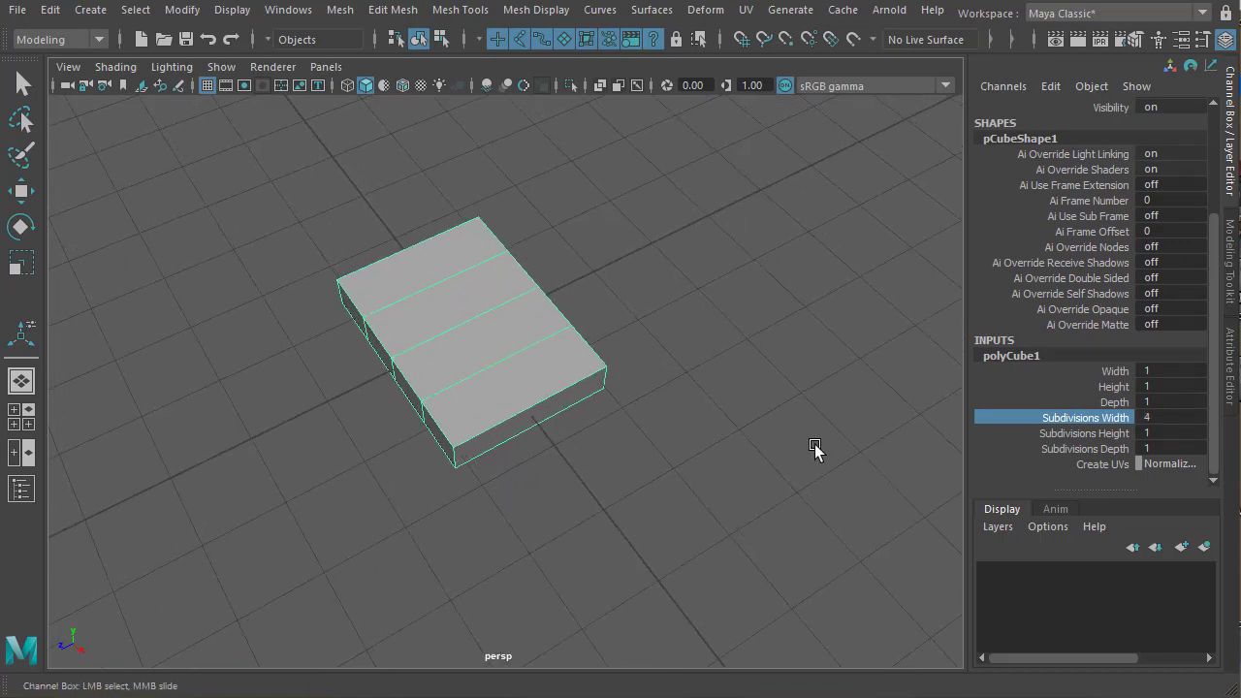
{"action": "left_click", "coordinate": [1089, 431]}
{"action": "mouse_move", "coordinate": [643, 437]}
{"action": "middle_mouse_down"}
{"action": "mouse_move", "coordinate": [659, 438]}
{"action": "mouse_move", "coordinate": [631, 438]}
{"action": "middle_mouse_up"}
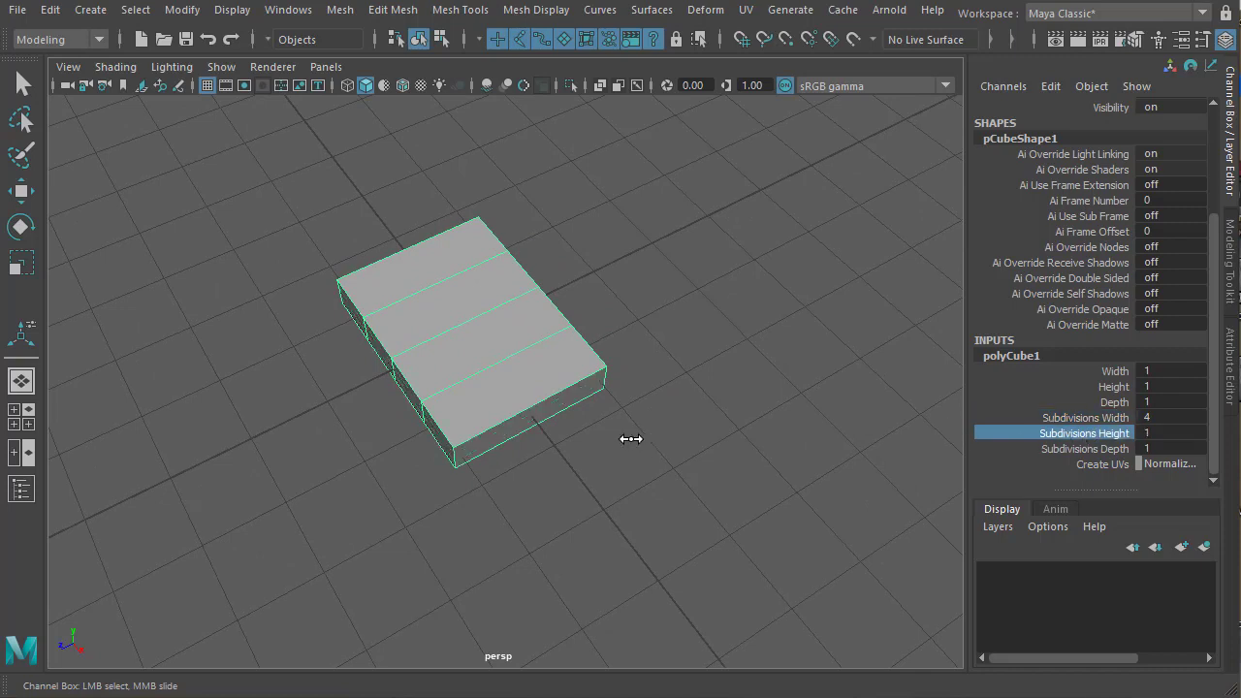
{"action": "left_click", "coordinate": [1116, 450]}
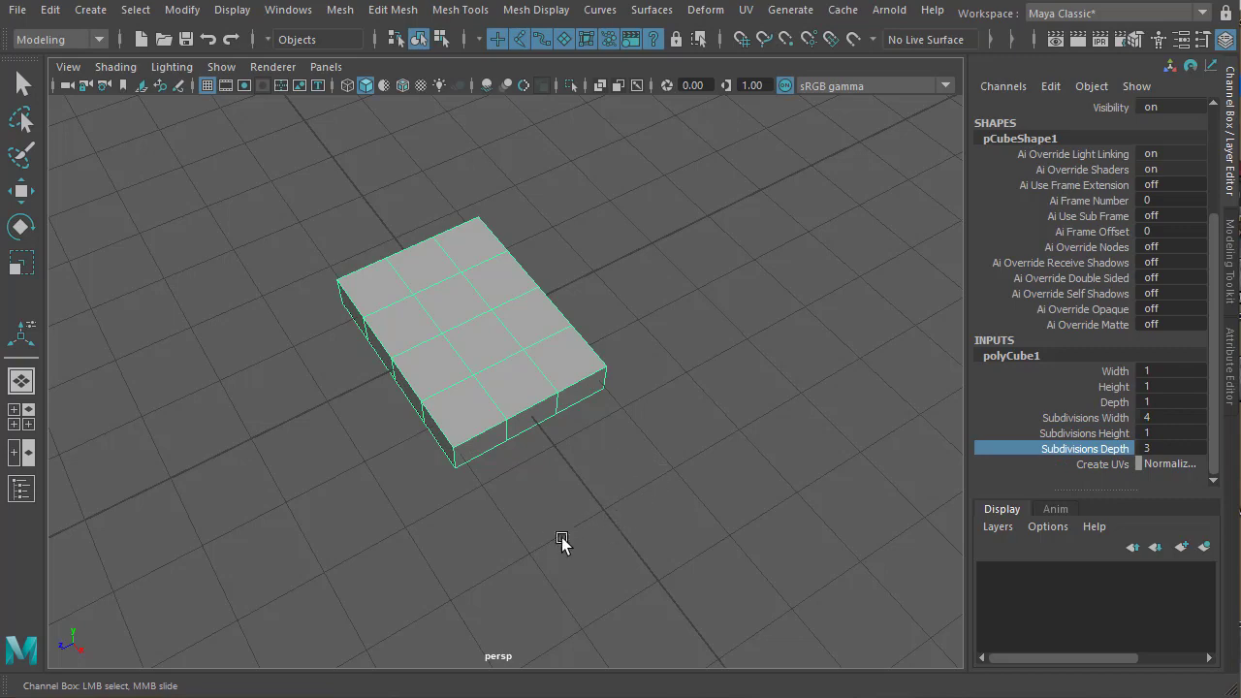
{"action": "left_click_drag", "start_coordinate": [604, 377], "coordinate": [540, 368], "text": "alt"}
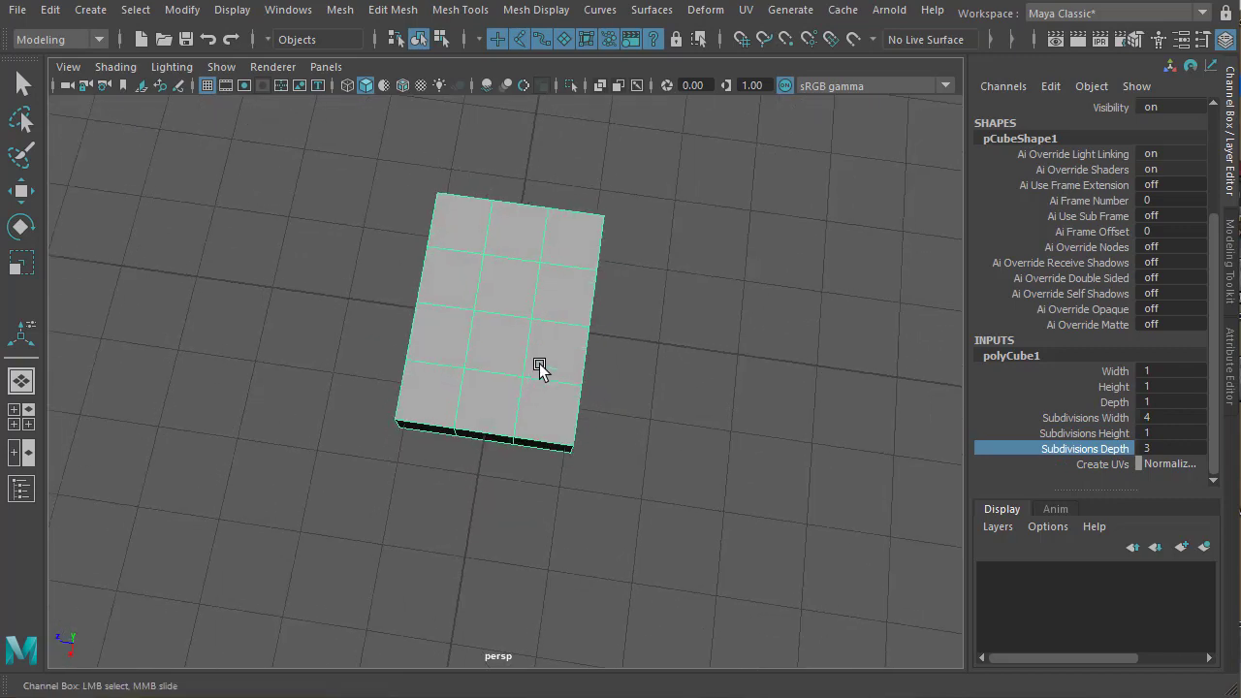
Set the slab's Subdivisions Width to 3
{"action": "left_click", "coordinate": [1111, 418]}
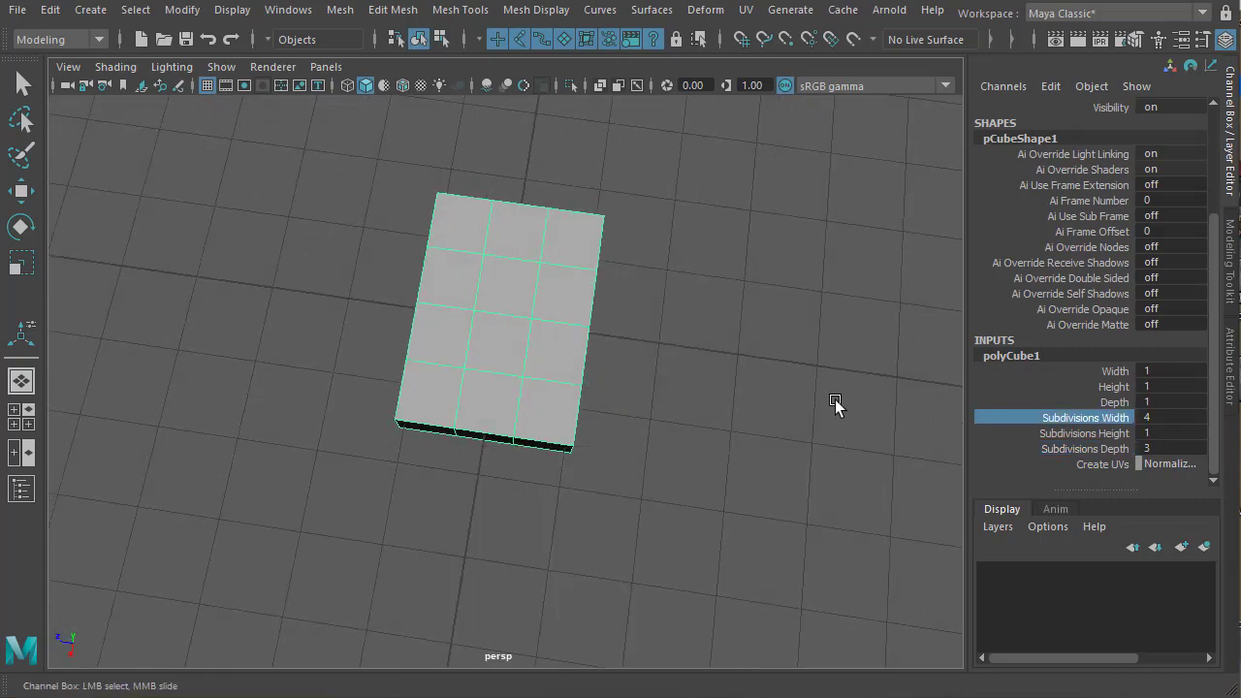
{"action": "left_click_drag", "start_coordinate": [670, 446], "coordinate": [712, 425], "text": "alt"}
{"action": "scroll", "coordinate": [669, 429], "scroll_direction": "up", "scroll_amount": 2}
Select the vertices at both corners of the slab's front short end and pull them back to round that end
{"action": "right_click_drag", "start_coordinate": [582, 378], "coordinate": [407, 353]}
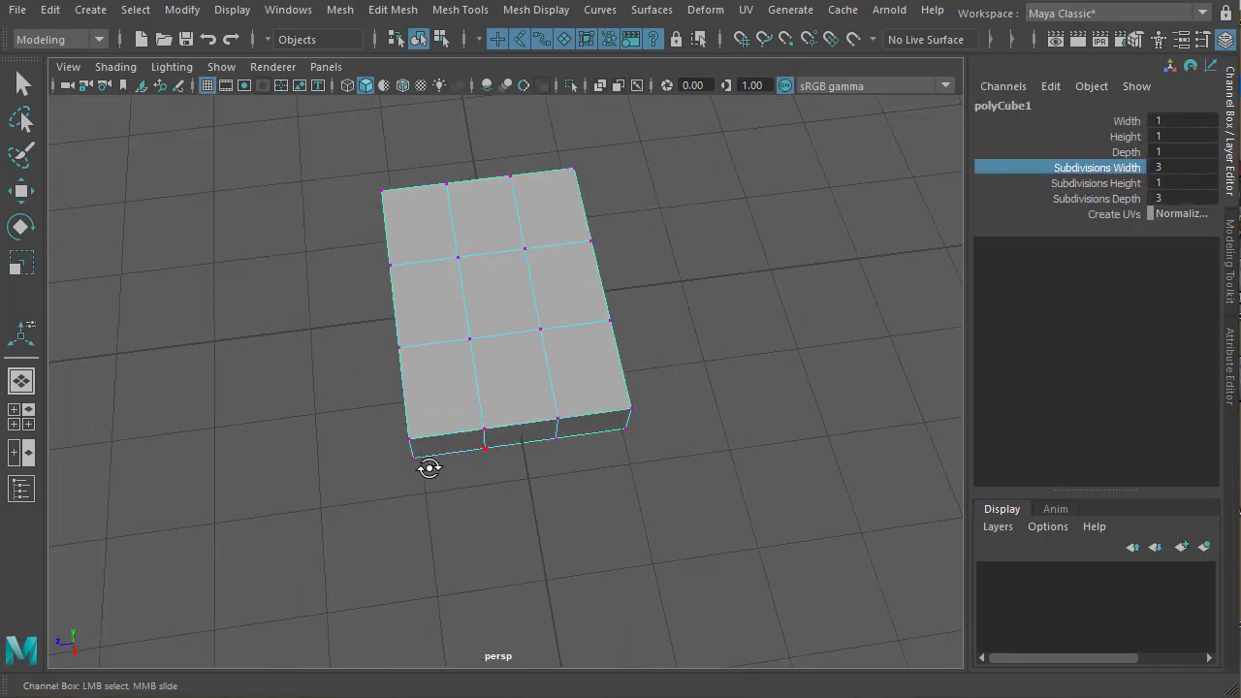
{"action": "left_click_drag", "start_coordinate": [429, 468], "coordinate": [394, 435], "text": "alt"}
{"action": "left_click", "coordinate": [402, 447]}
{"action": "key", "text": "r"}
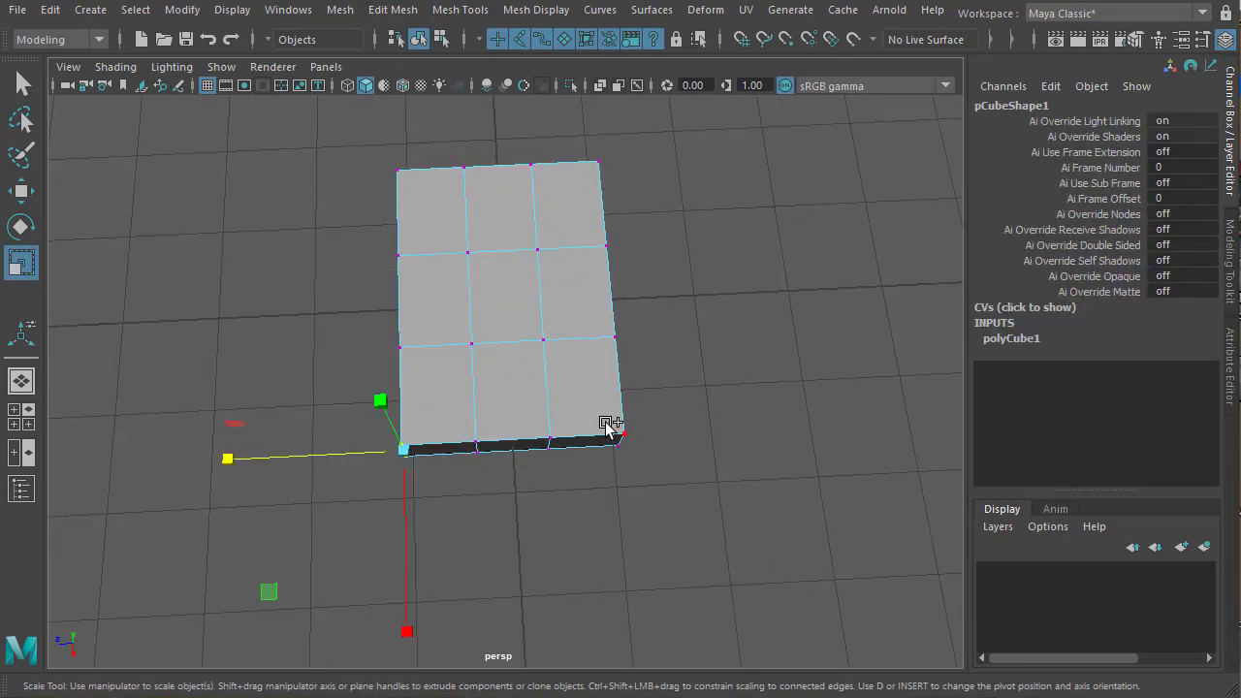
{"action": "left_click_drag", "start_coordinate": [595, 410], "coordinate": [638, 472], "text": "shift"}
{"action": "left_click_drag", "start_coordinate": [553, 483], "coordinate": [497, 458], "text": "alt"}
{"action": "key", "text": "w"}
Scale the selected front corner vertices closer together along Z to narrow the rounded end
{"action": "key", "text": "e"}
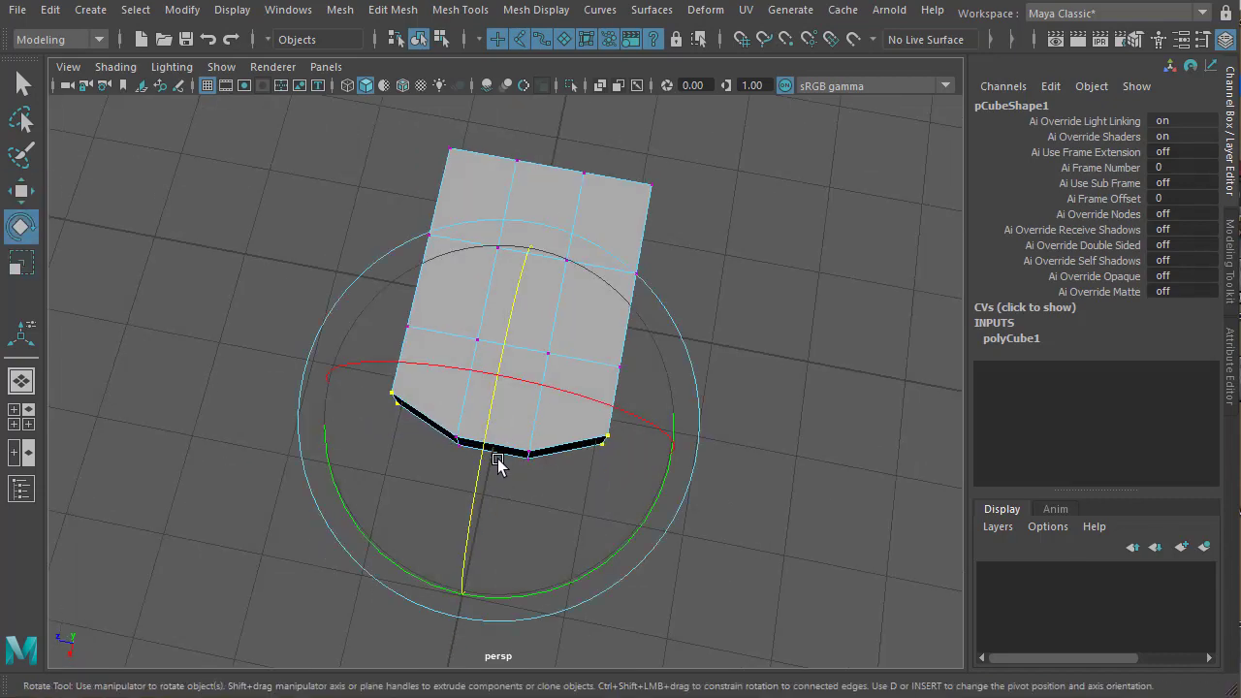
{"action": "key", "text": "r"}
{"action": "left_click_drag", "start_coordinate": [326, 385], "coordinate": [343, 393]}
{"action": "middle_click_drag", "start_coordinate": [571, 386], "coordinate": [567, 498], "text": "alt"}
{"action": "left_click_drag", "start_coordinate": [385, 448], "coordinate": [709, 464], "text": "alt"}
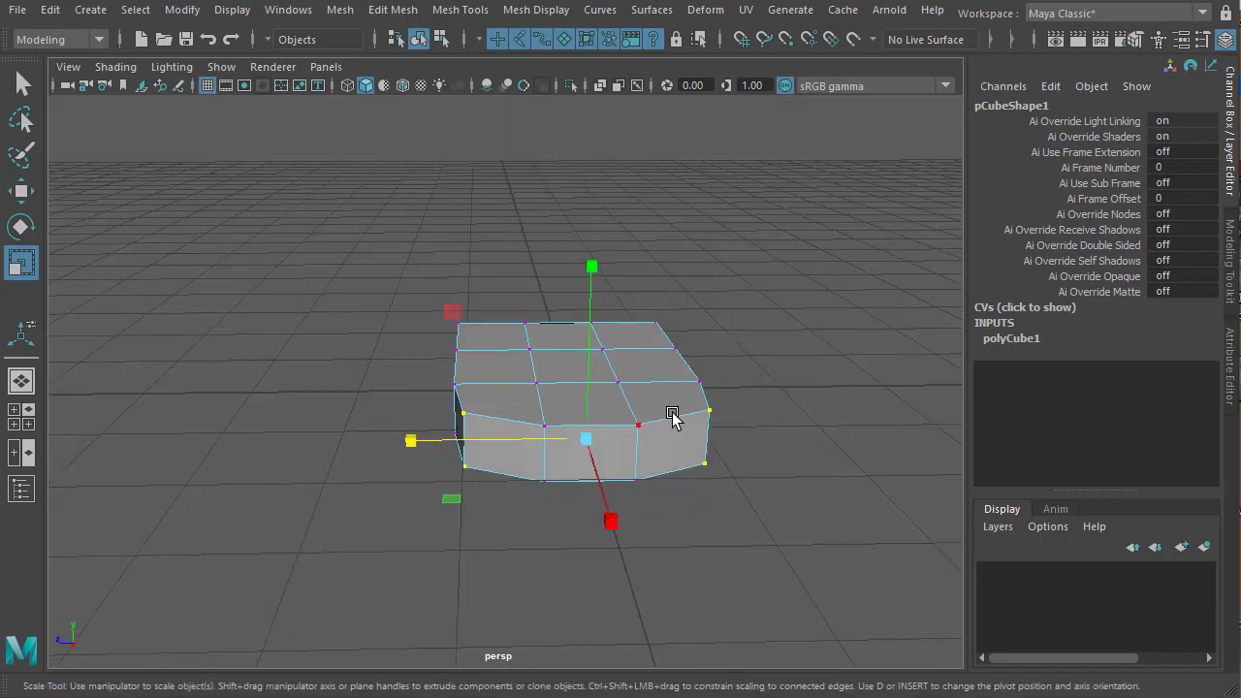
Bevel the upper and lower border edges along the slab's sides and rounded end with Fraction 0.5 and 2 Segments
{"action": "right_click_drag", "start_coordinate": [665, 411], "coordinate": [665, 361]}
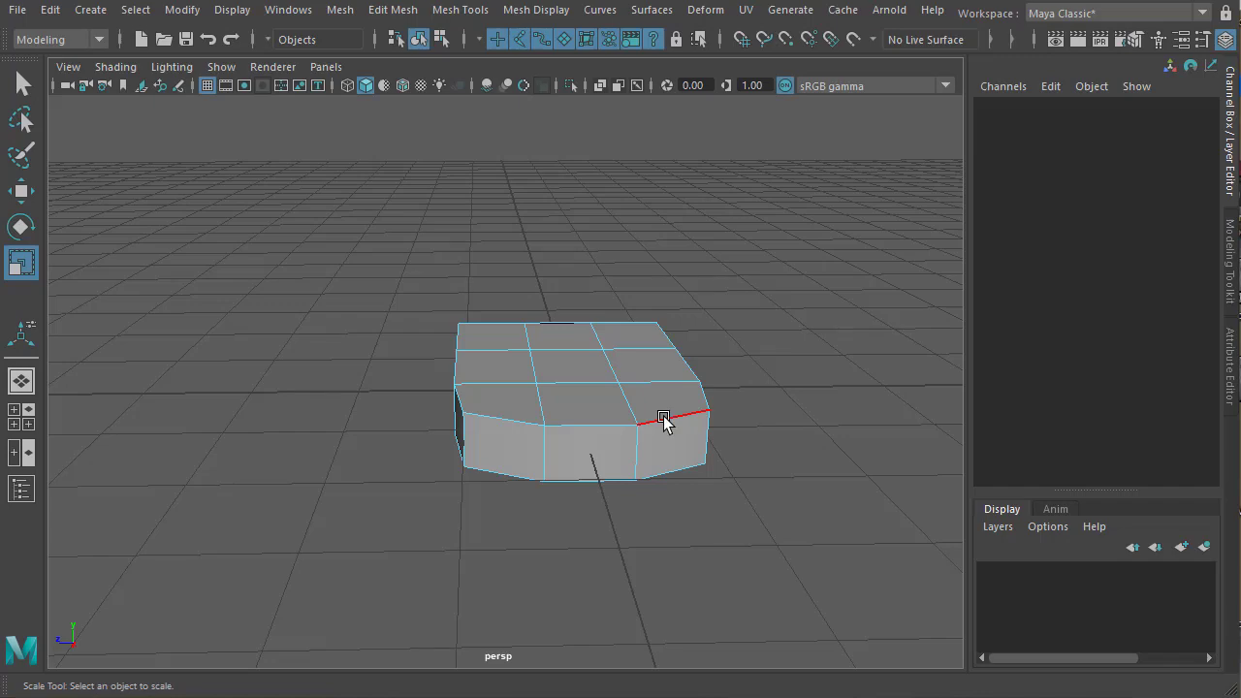
{"action": "left_click", "coordinate": [662, 419]}
{"action": "left_click_drag", "start_coordinate": [560, 443], "coordinate": [532, 431], "text": "alt"}
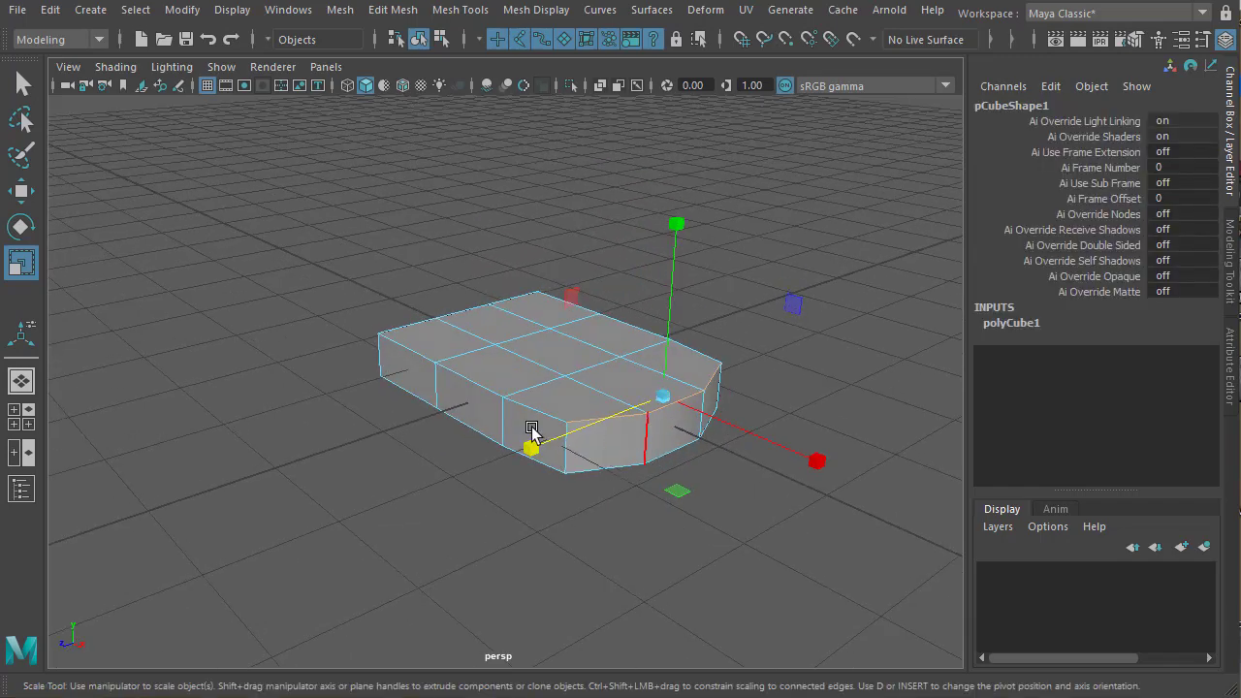
{"action": "double_click", "coordinate": [472, 385]}
{"action": "left_click", "coordinate": [635, 328], "text": "shift"}
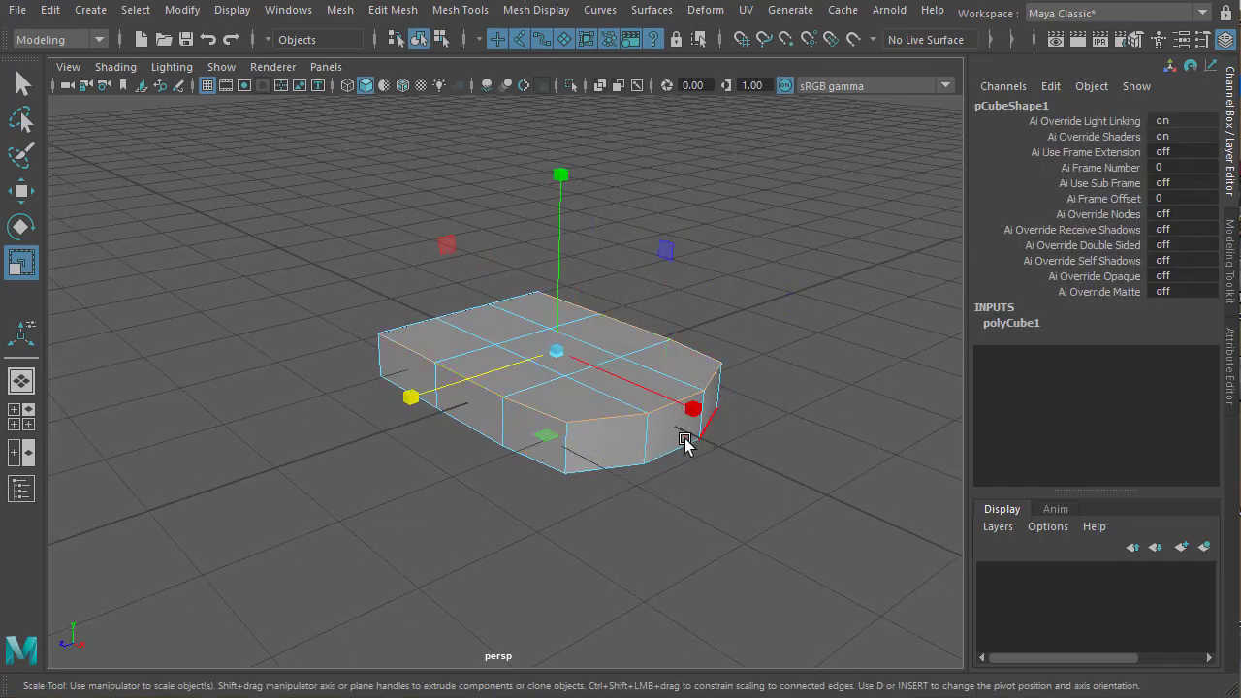
{"action": "left_click_drag", "start_coordinate": [685, 443], "coordinate": [659, 360], "text": "alt"}
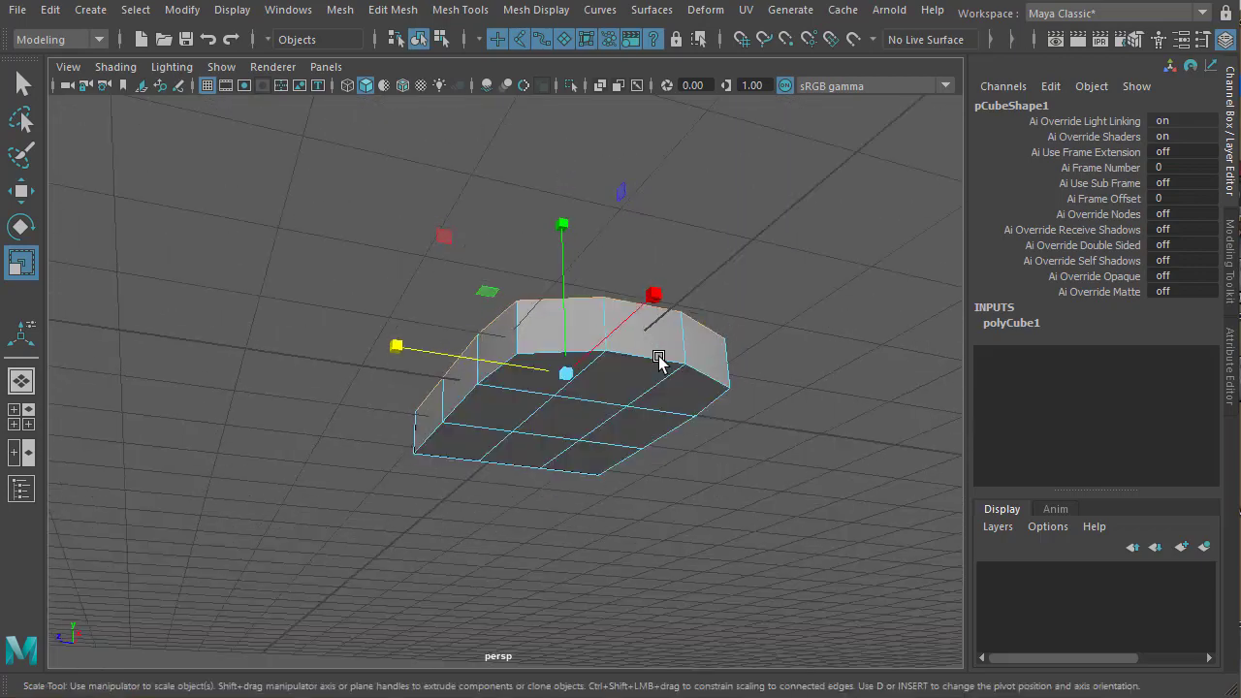
{"action": "left_click", "coordinate": [463, 405], "text": "shift"}
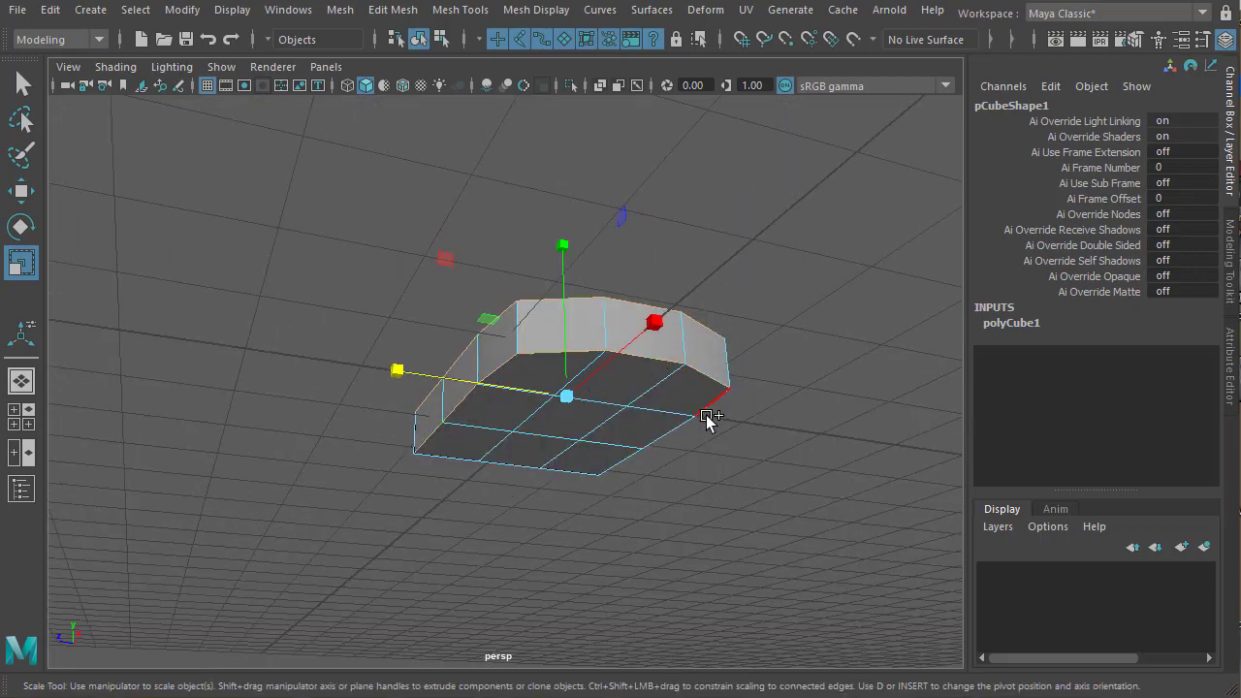
{"action": "left_click_drag", "start_coordinate": [735, 415], "coordinate": [714, 445], "text": "alt"}
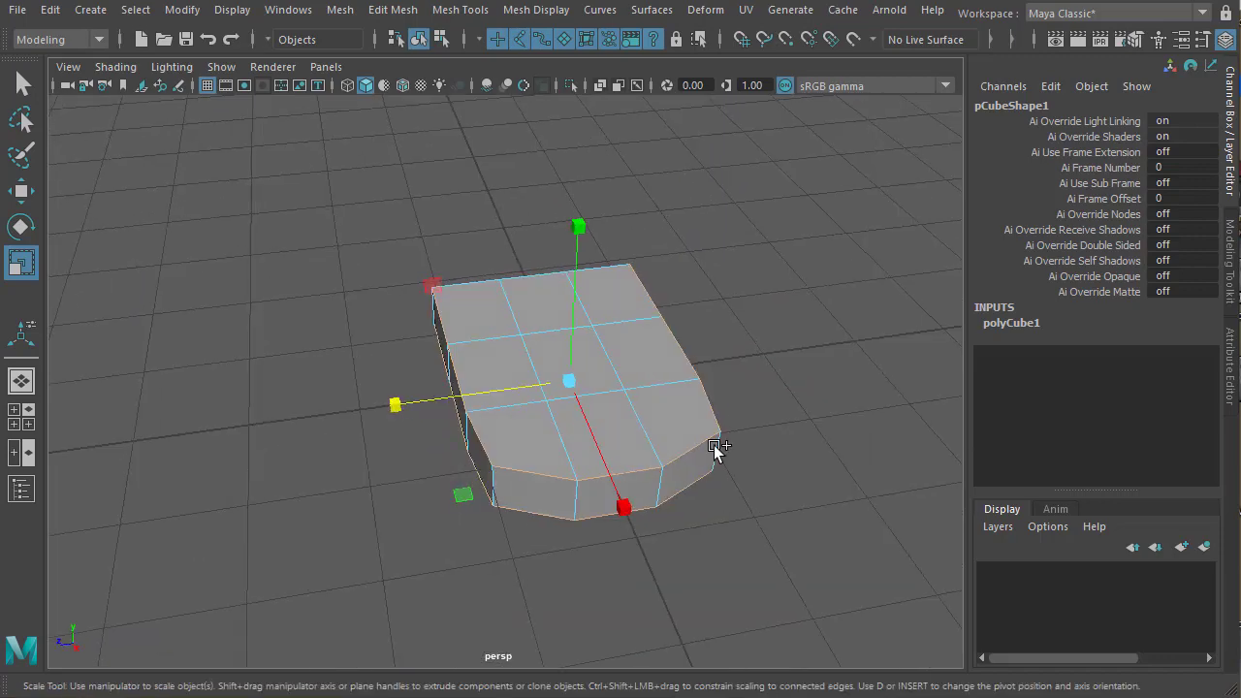
{"action": "right_click_drag", "start_coordinate": [715, 368], "coordinate": [811, 366], "text": "shift"}
{"action": "left_click_drag", "start_coordinate": [699, 419], "coordinate": [971, 427], "text": "alt"}
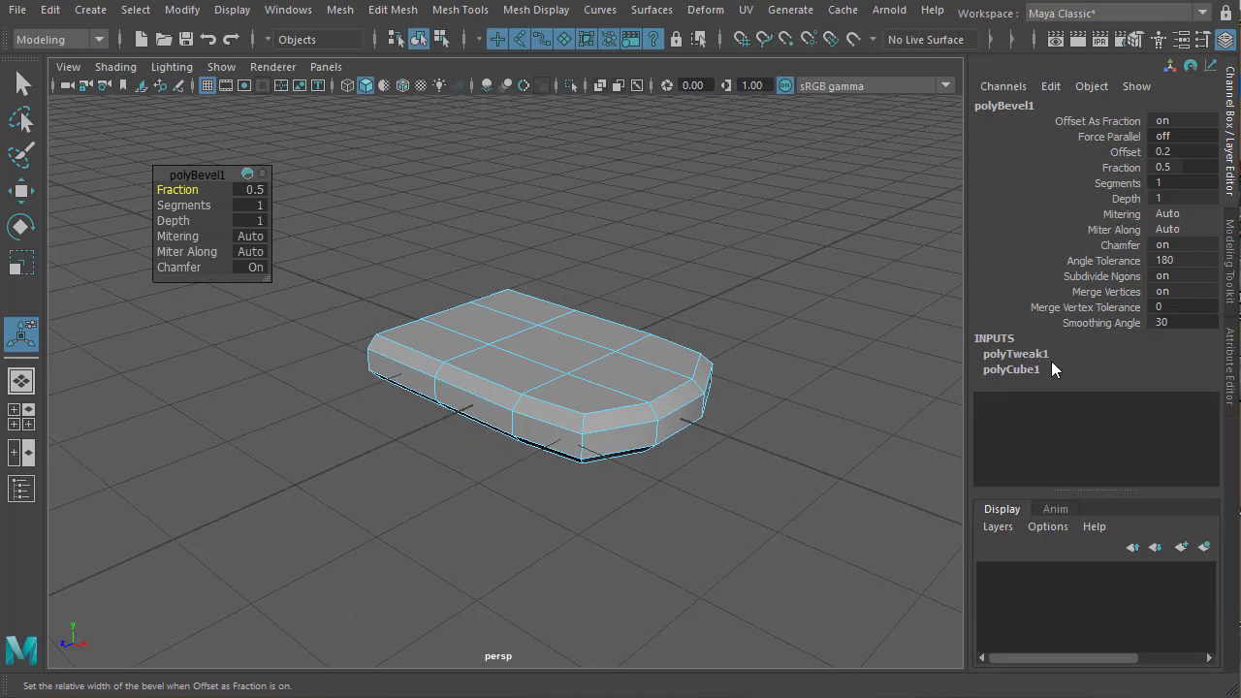
{"action": "left_click_drag", "start_coordinate": [191, 205], "coordinate": [232, 205]}
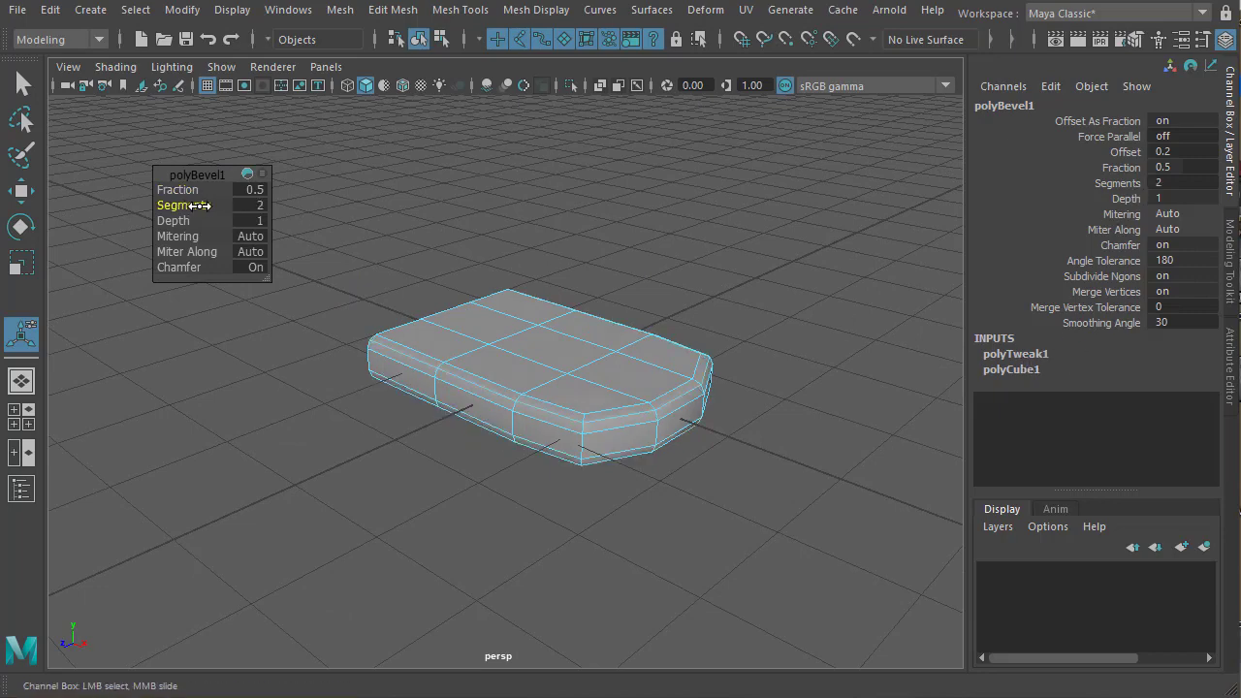
Inspect the beveled slab in smooth mesh preview from several sides and return to the unsmoothed display
{"action": "right_click_drag", "start_coordinate": [501, 351], "coordinate": [470, 468]}
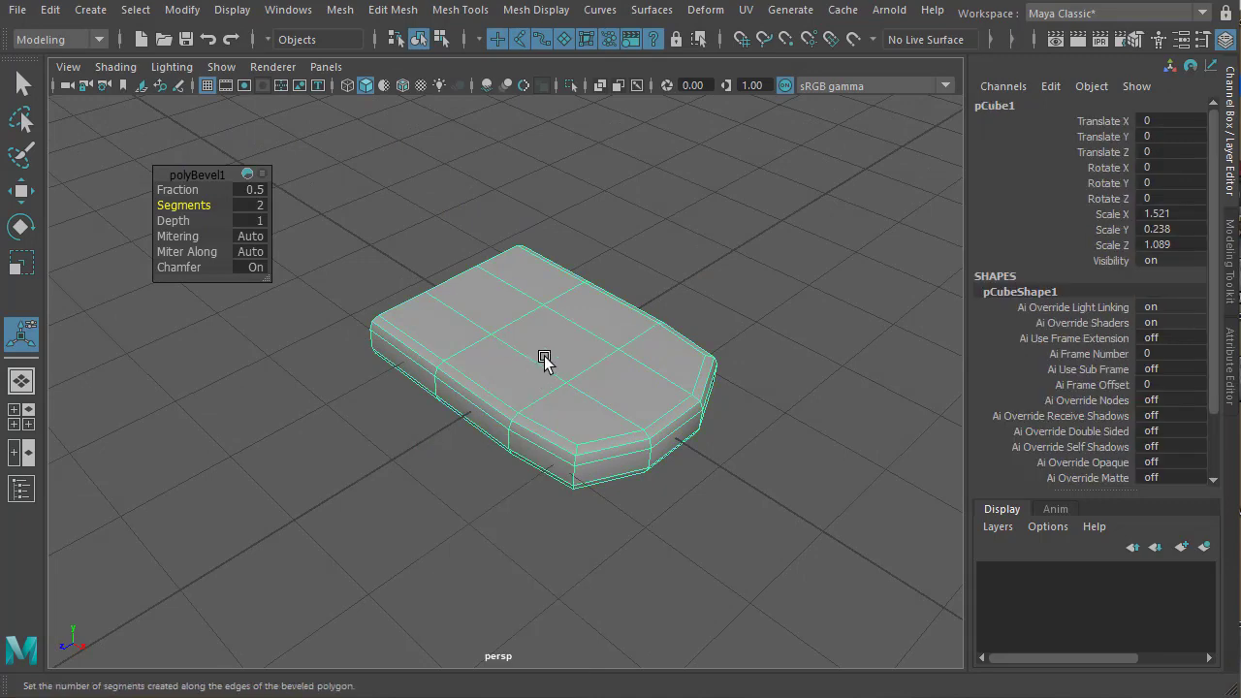
{"action": "key", "text": "3"}
{"action": "left_click", "coordinate": [745, 432]}
{"action": "left_click_drag", "start_coordinate": [681, 404], "coordinate": [825, 373], "text": "alt"}
{"action": "left_click", "coordinate": [443, 382]}
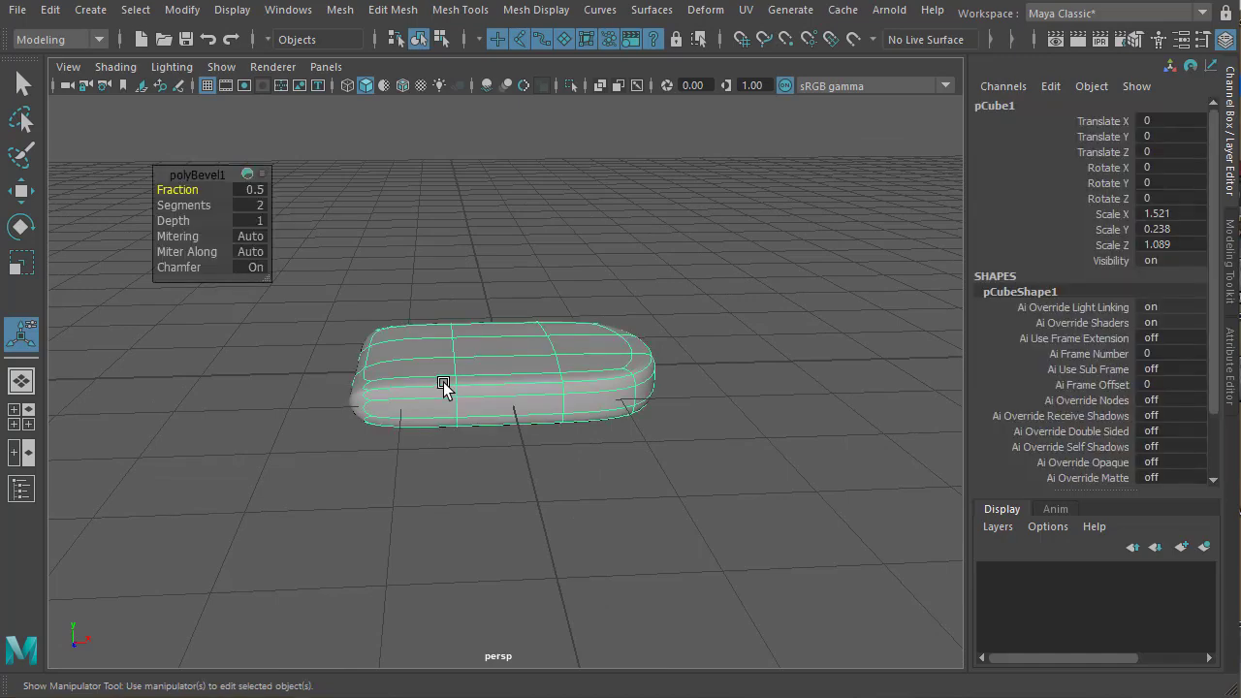
{"action": "left_click_drag", "start_coordinate": [443, 382], "coordinate": [659, 429], "text": "alt"}
{"action": "key", "text": "1"}
{"action": "middle_click_drag", "start_coordinate": [659, 429], "coordinate": [620, 408], "text": "alt"}
{"action": "left_click_drag", "start_coordinate": [621, 408], "coordinate": [526, 388], "text": "alt"}
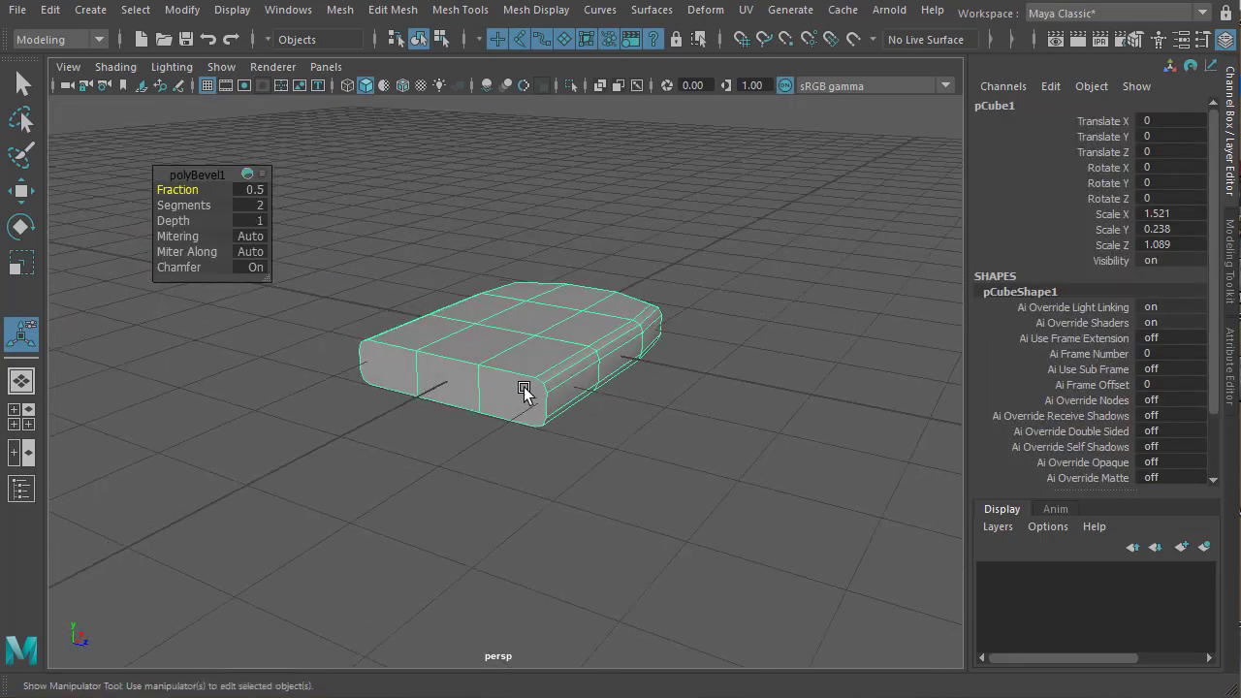
Extrude the three faces of the slab's flat back end outward with a Local Translate Z of about 0.033
{"action": "right_click", "coordinate": [520, 383]}
{"action": "right_click_drag", "start_coordinate": [513, 408], "coordinate": [513, 411]}
{"action": "left_click", "coordinate": [510, 403]}
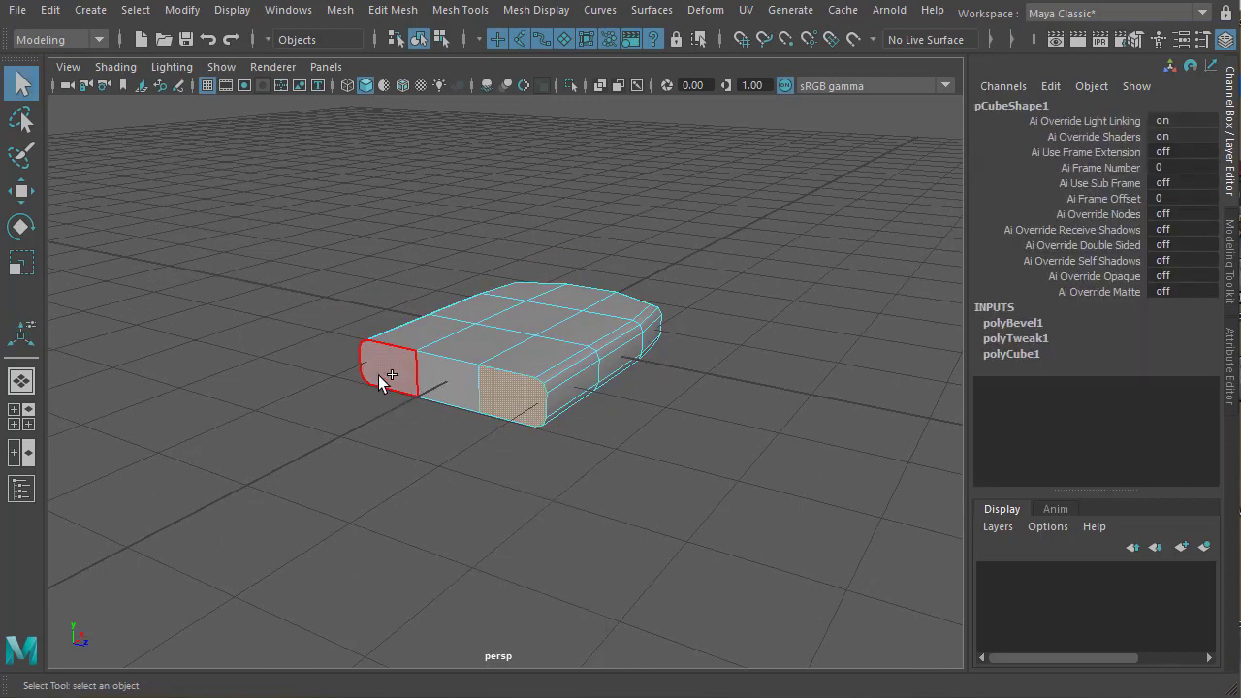
{"action": "left_click_drag", "start_coordinate": [434, 376], "coordinate": [521, 363], "text": "alt"}
{"action": "left_click", "coordinate": [520, 363]}
{"action": "right_click_drag", "start_coordinate": [509, 325], "coordinate": [472, 413], "text": "shift"}
{"action": "left_click_drag", "start_coordinate": [379, 373], "coordinate": [376, 378]}
Inspect the slab with its extruded back end in smooth mesh preview from several angles
{"action": "right_click_drag", "start_coordinate": [554, 330], "coordinate": [526, 458]}
{"action": "key", "text": "3"}
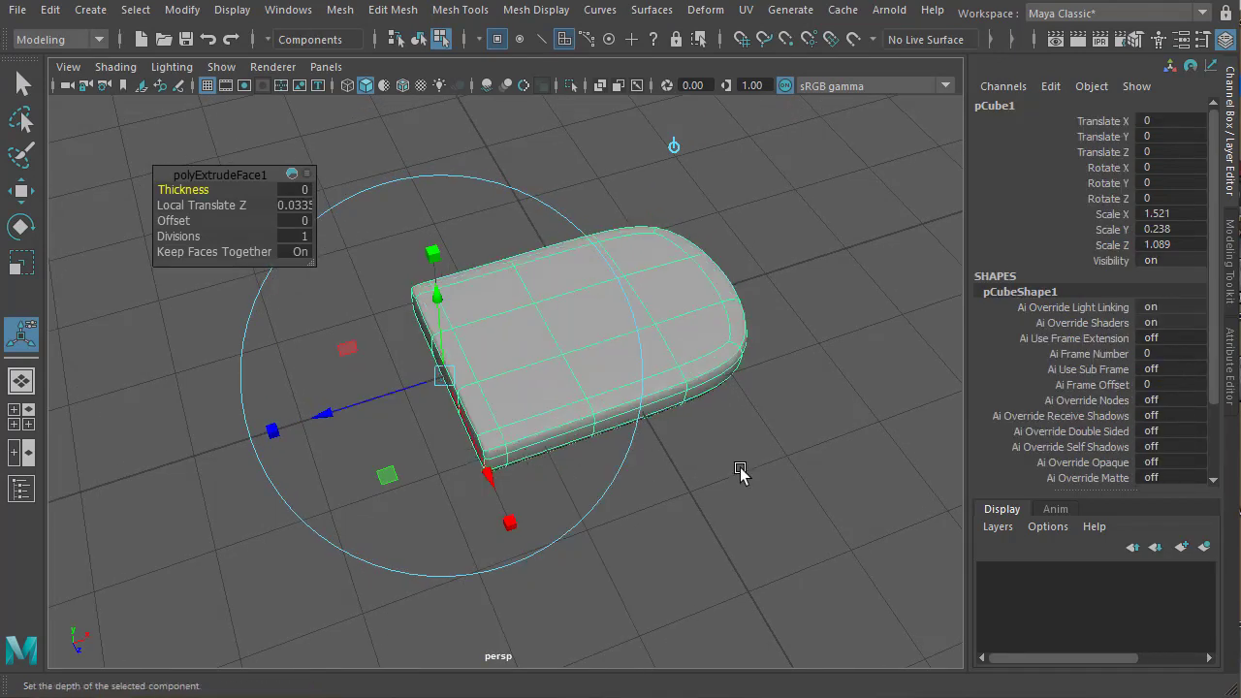
{"action": "left_click", "coordinate": [734, 464]}
{"action": "left_click_drag", "start_coordinate": [576, 429], "coordinate": [450, 424], "text": "alt"}
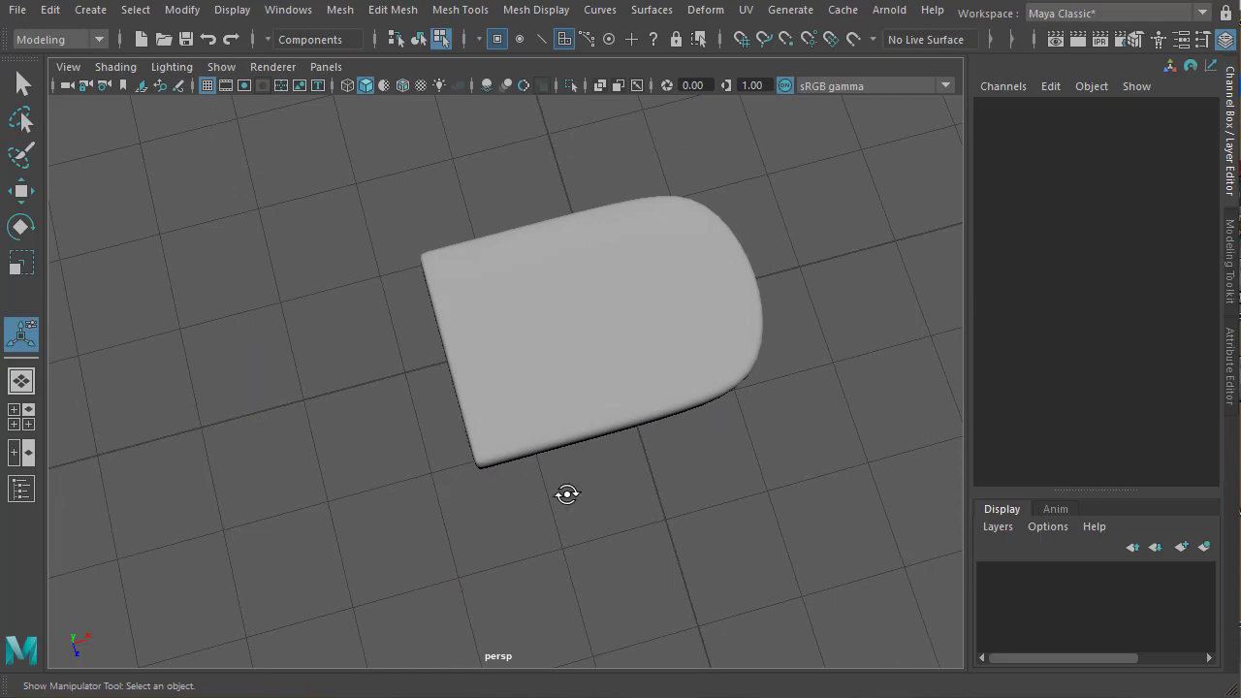
{"action": "left_click_drag", "start_coordinate": [567, 494], "coordinate": [626, 418], "text": "alt"}
{"action": "left_click", "coordinate": [626, 418]}
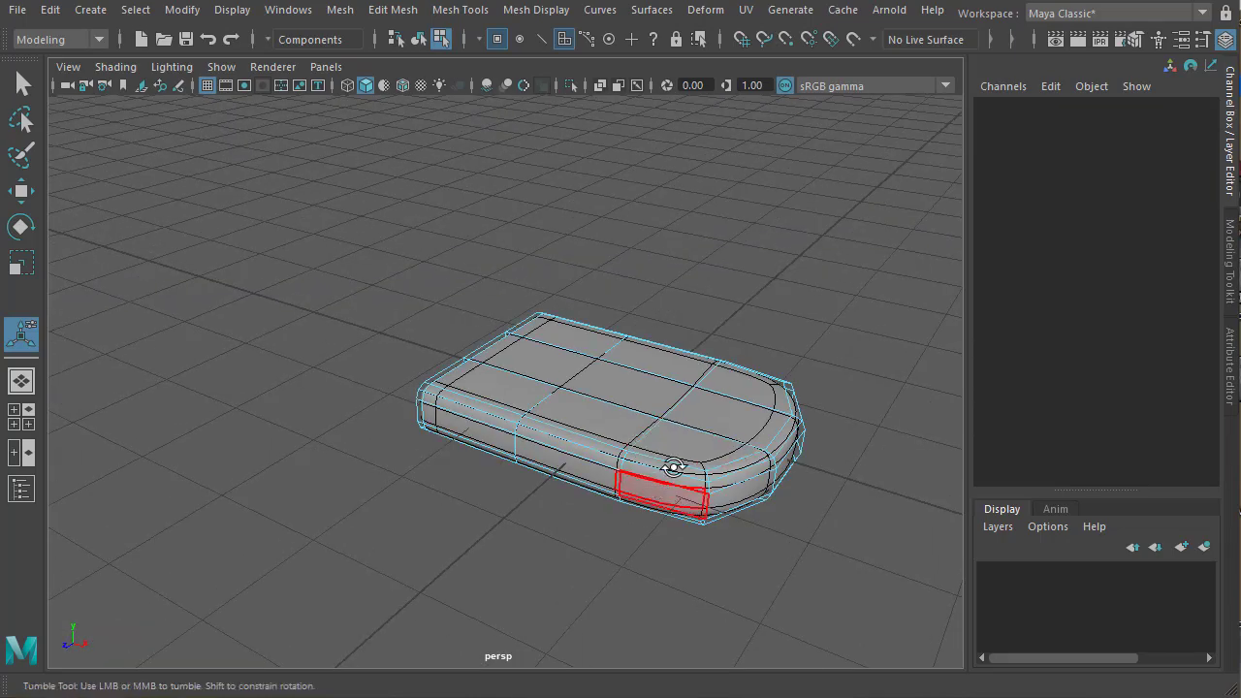
{"action": "left_click_drag", "start_coordinate": [674, 468], "coordinate": [695, 405], "text": "alt"}
Thin the whole slab to Scale Y 0.192 and raise it to Translate Y 0.117
{"action": "right_click_drag", "start_coordinate": [695, 405], "coordinate": [658, 507]}
{"action": "key", "text": "w"}
{"action": "key", "text": "e"}
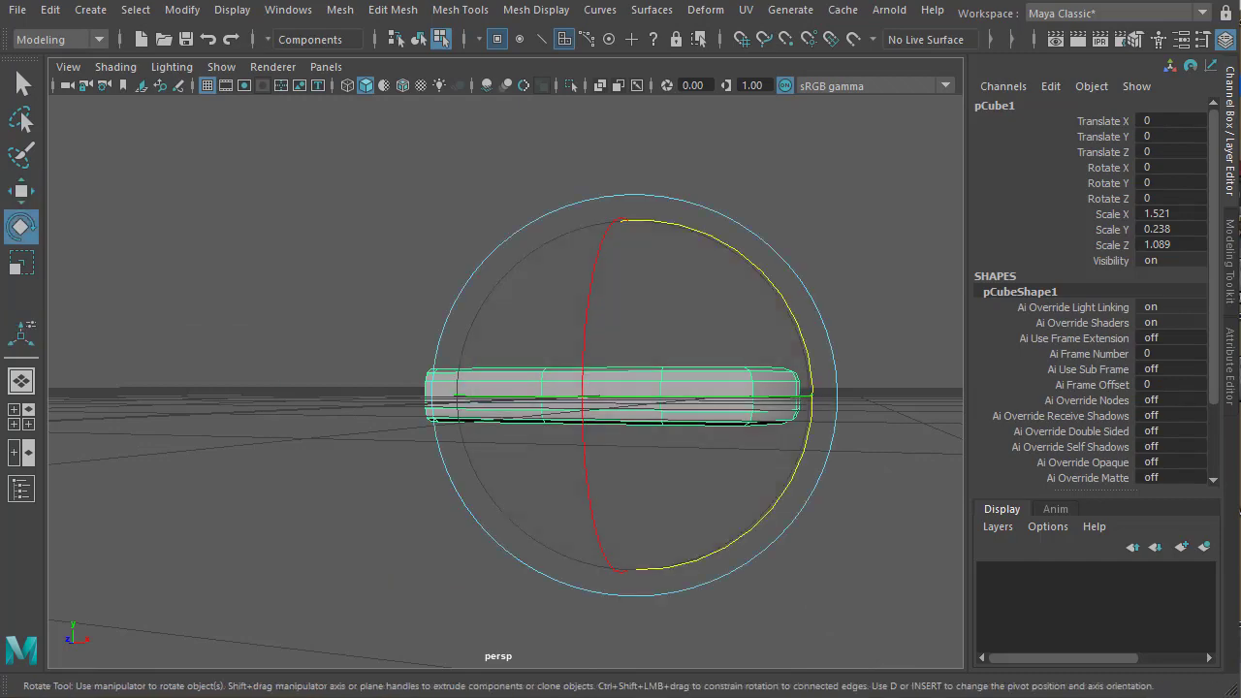
{"action": "key", "text": "r"}
{"action": "left_click_drag", "start_coordinate": [629, 221], "coordinate": [565, 369]}
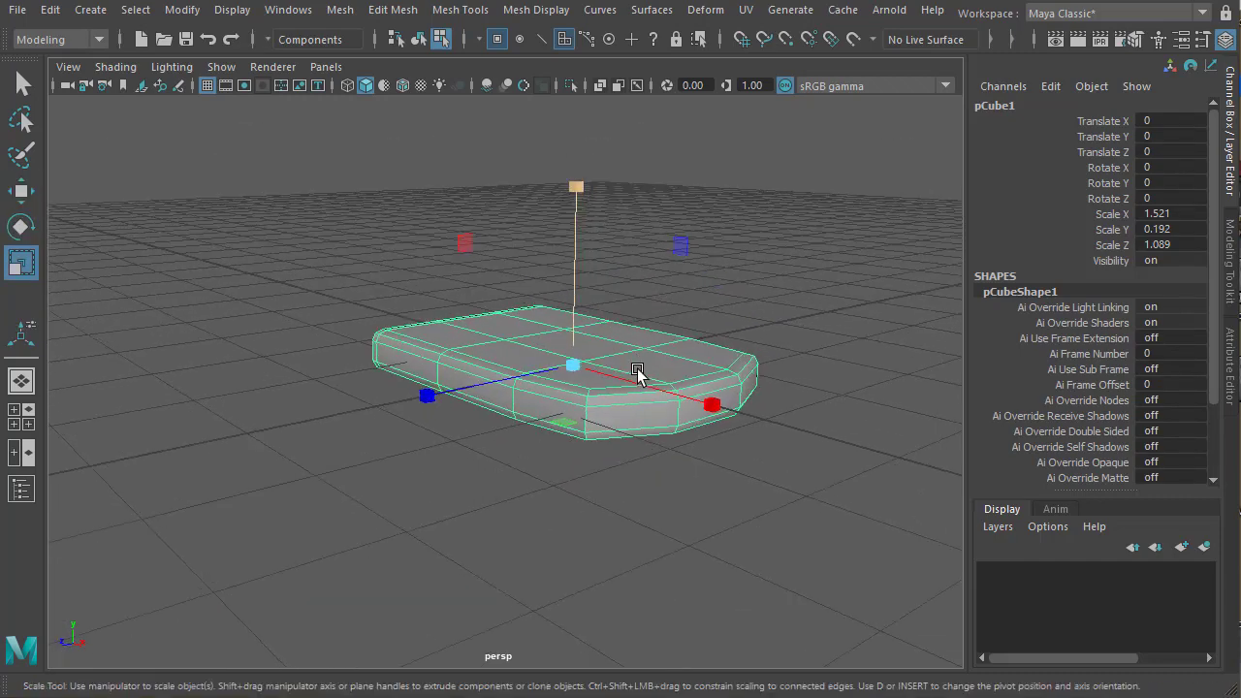
{"action": "key", "text": "w"}
{"action": "left_click_drag", "start_coordinate": [583, 241], "coordinate": [576, 200]}
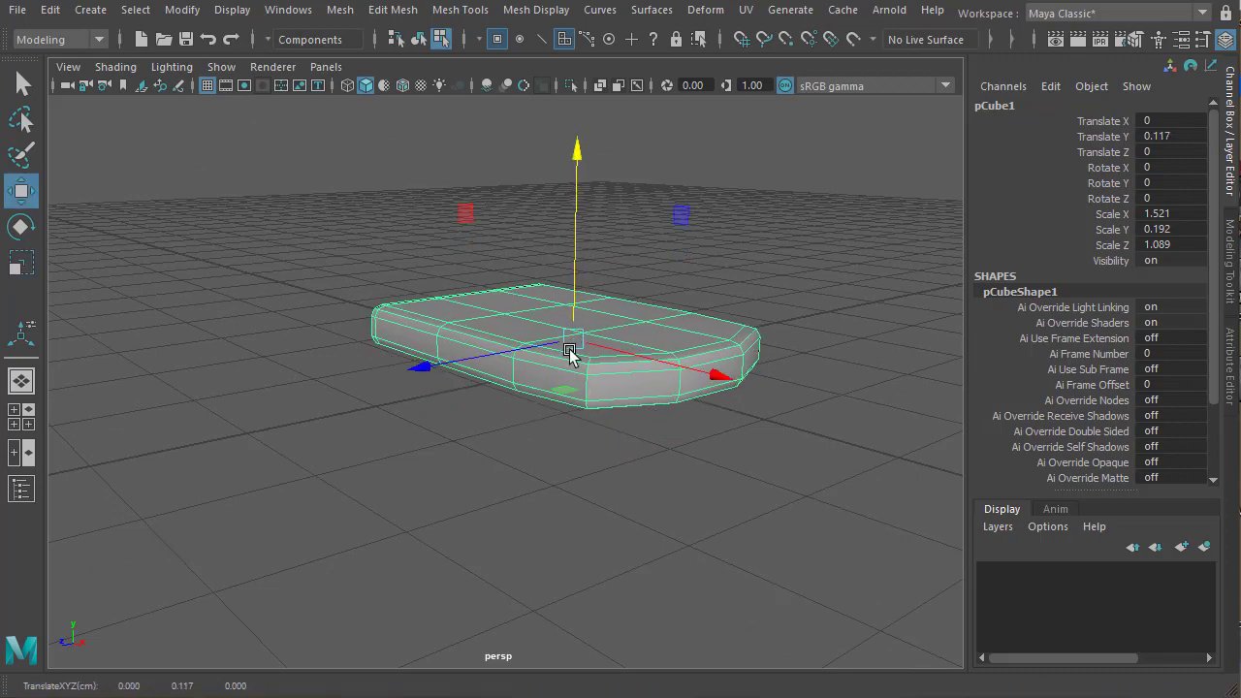
Set the slab's Translate Y back to 0
{"action": "left_click_drag", "start_coordinate": [571, 352], "coordinate": [565, 252], "text": "alt"}
{"action": "left_click_drag", "start_coordinate": [608, 375], "coordinate": [540, 385], "text": "alt"}
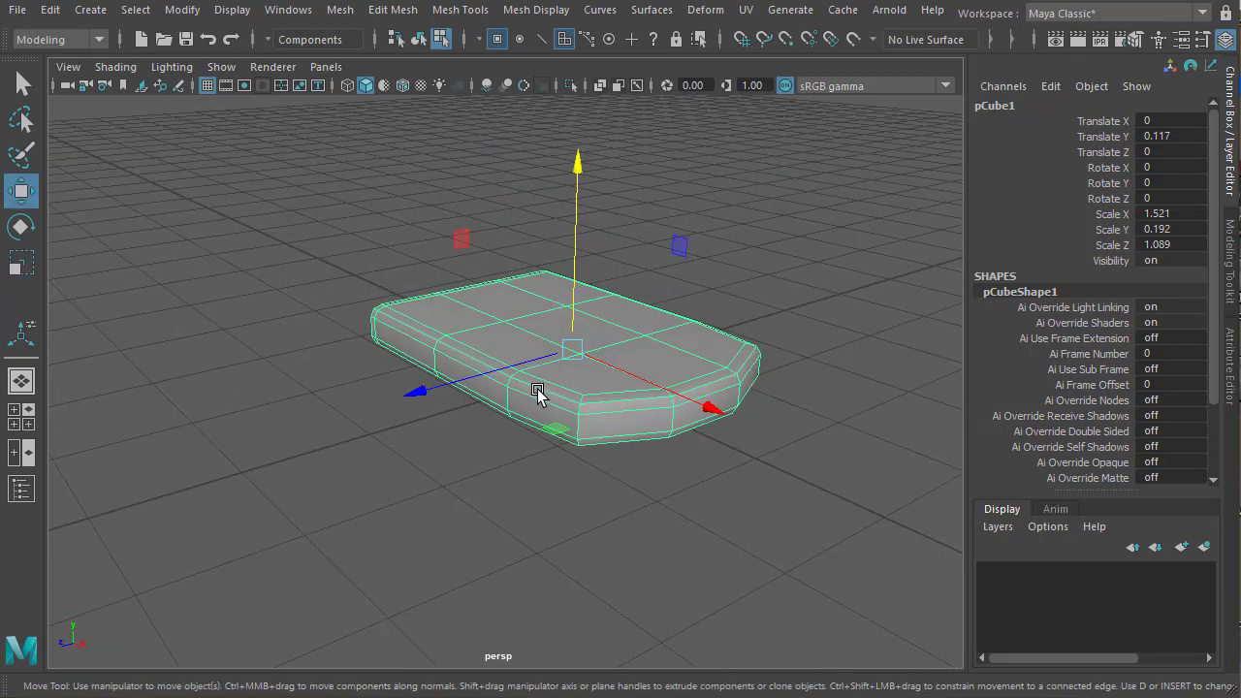
{"action": "key", "text": "e"}
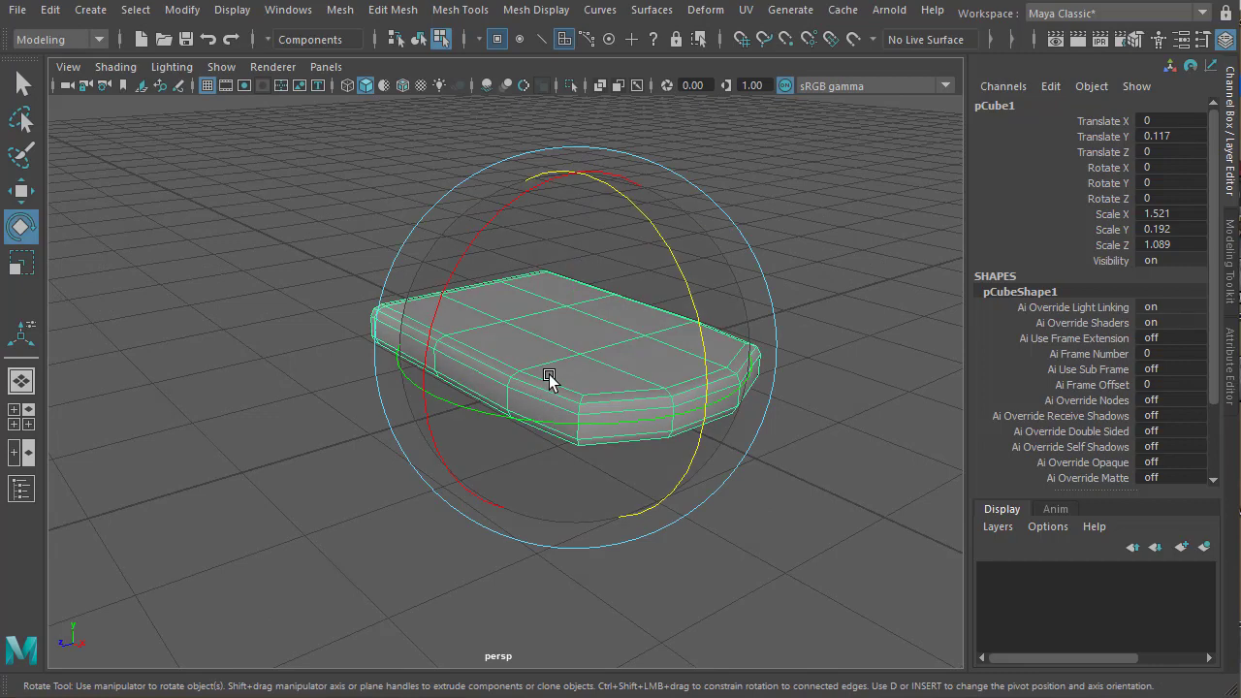
{"action": "key", "text": "r"}
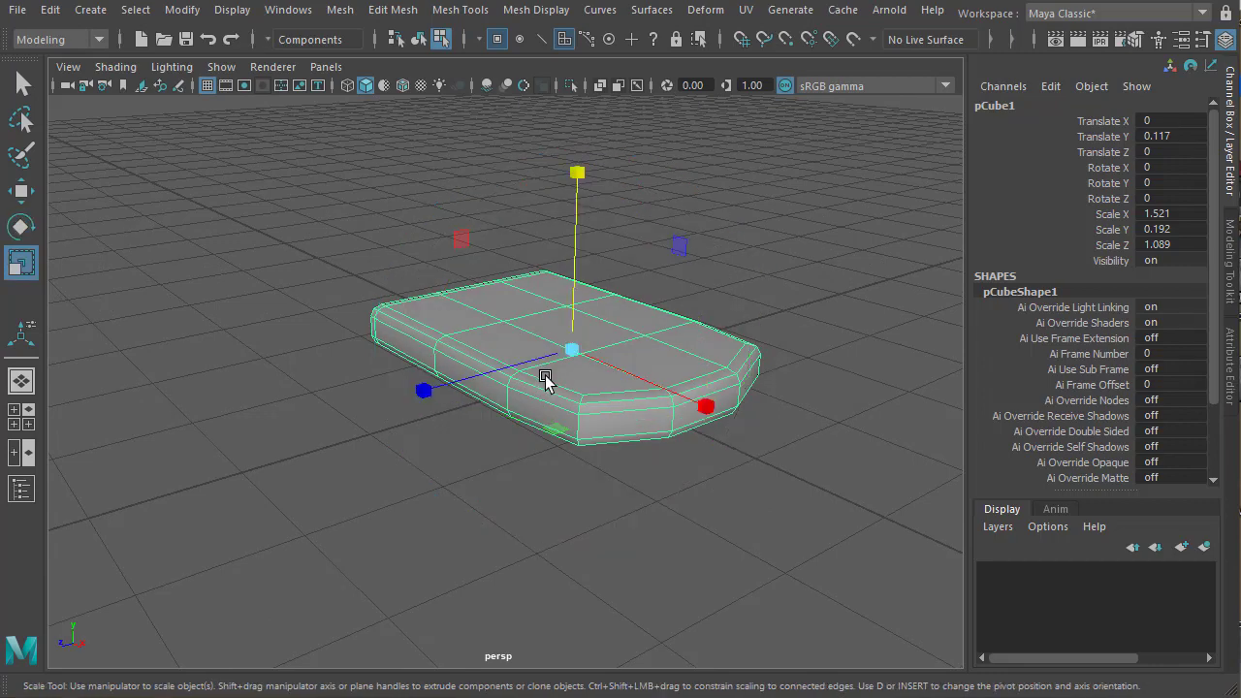
{"action": "left_click_drag", "start_coordinate": [561, 380], "coordinate": [568, 502], "text": "alt"}
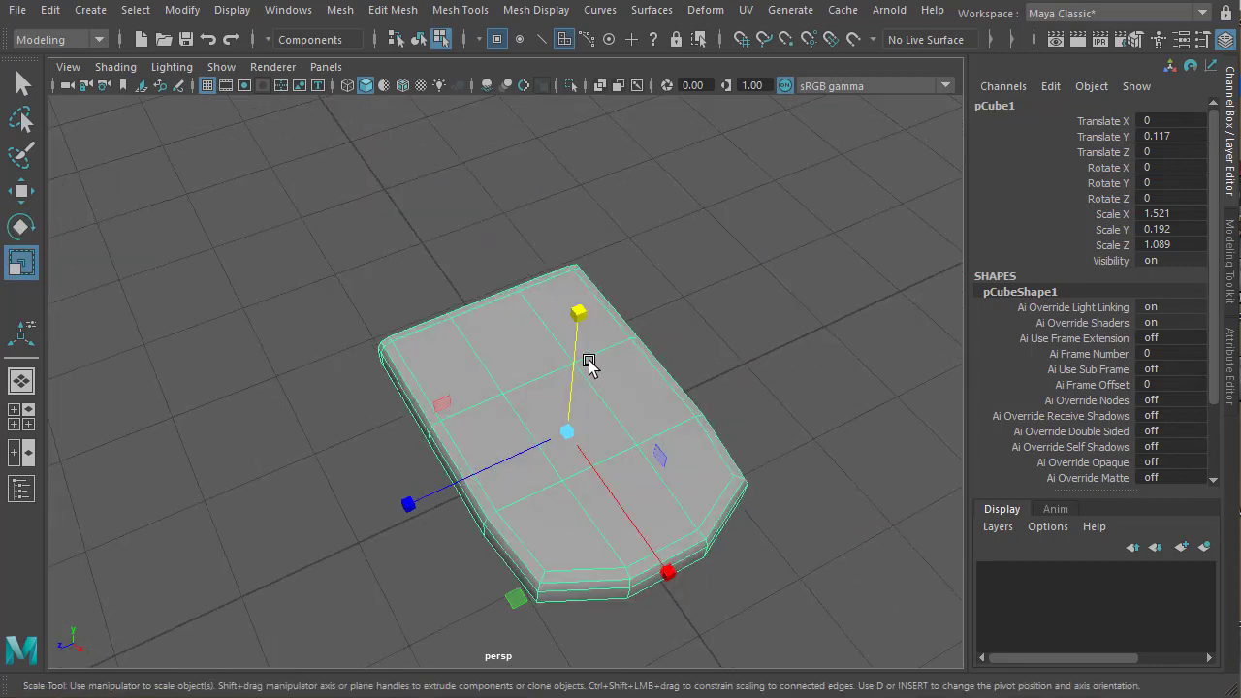
{"action": "right_click_drag", "start_coordinate": [644, 411], "coordinate": [521, 415], "text": "alt"}
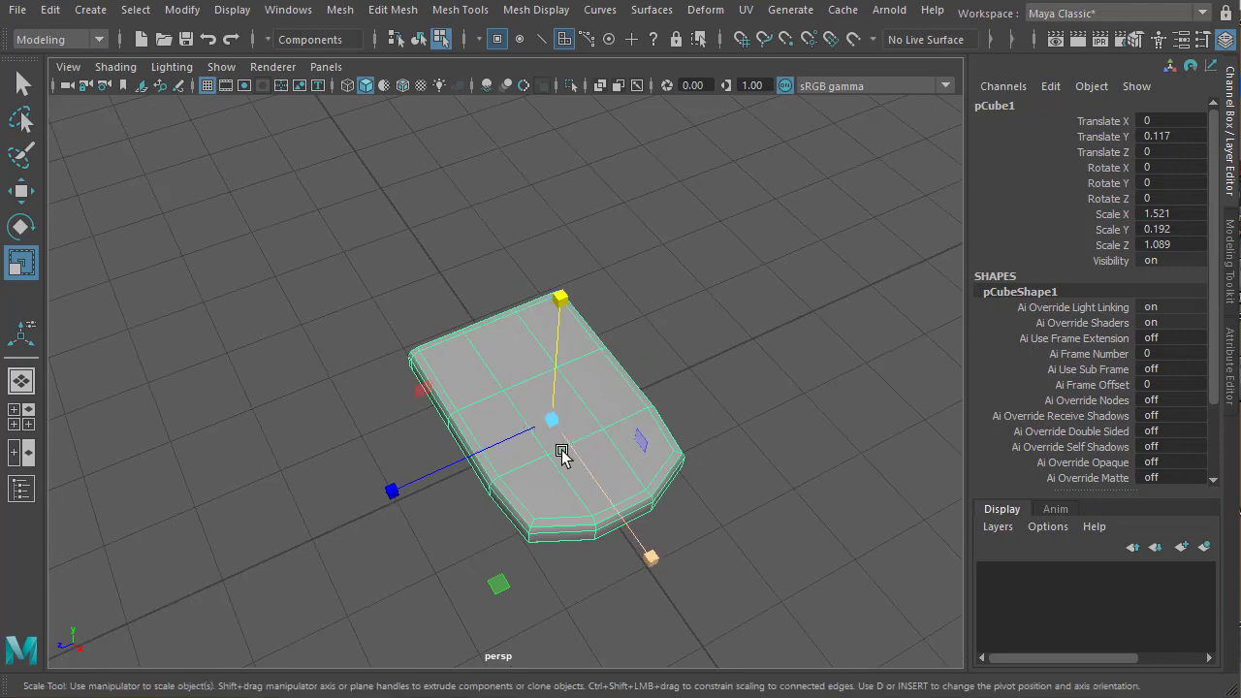
{"action": "left_click_drag", "start_coordinate": [672, 457], "coordinate": [660, 334], "text": "alt"}
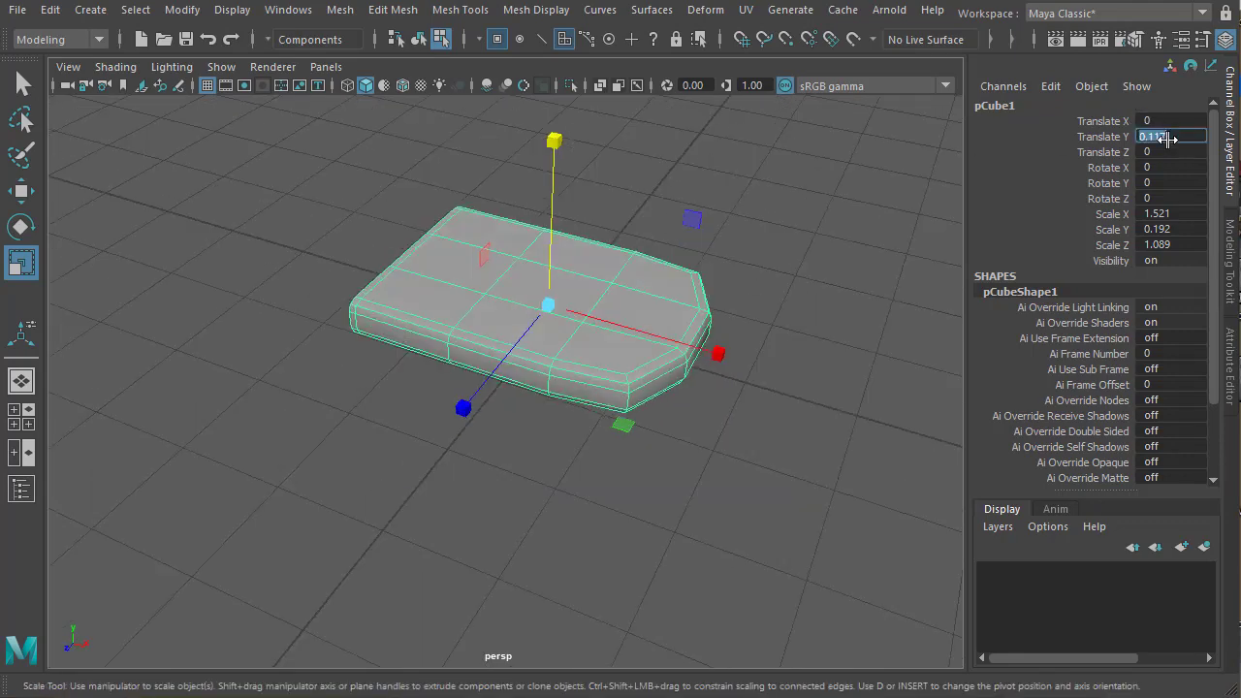
{"action": "type", "text": "0"}
{"action": "key", "text": "Return"}
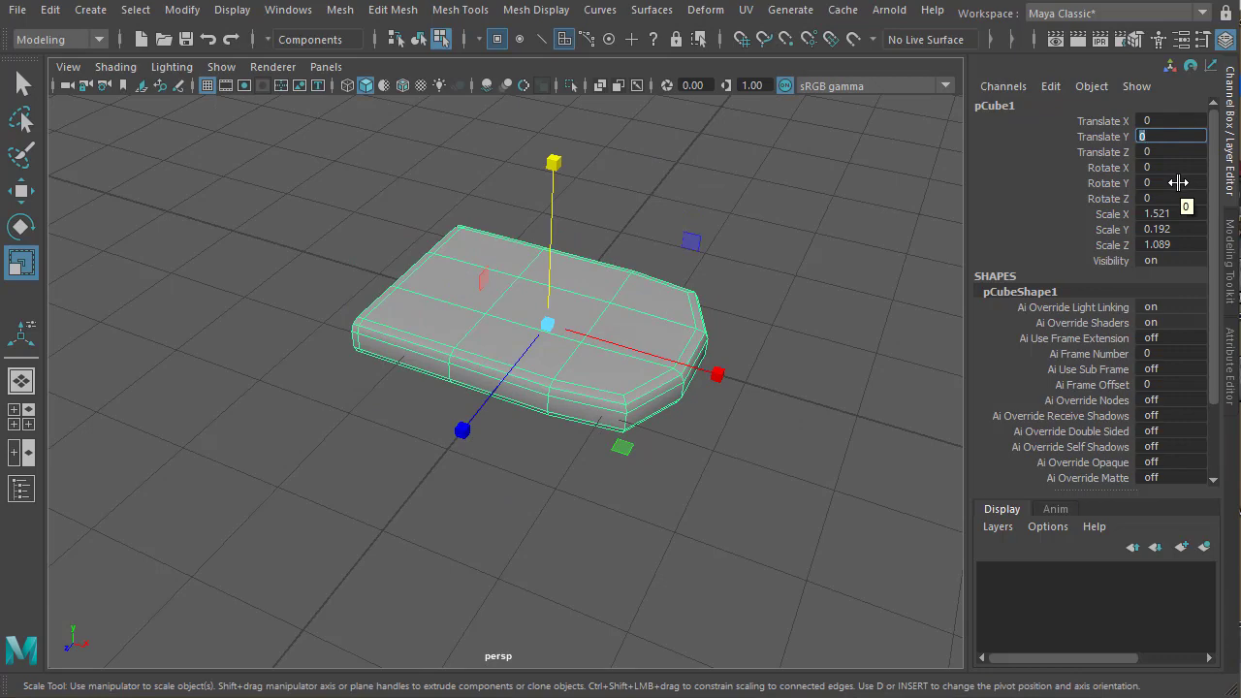
Duplicate the slab and move the copy alongside the original to a Translate Z of about -1.08
{"action": "right_click_drag", "start_coordinate": [767, 346], "coordinate": [482, 362], "text": "alt"}
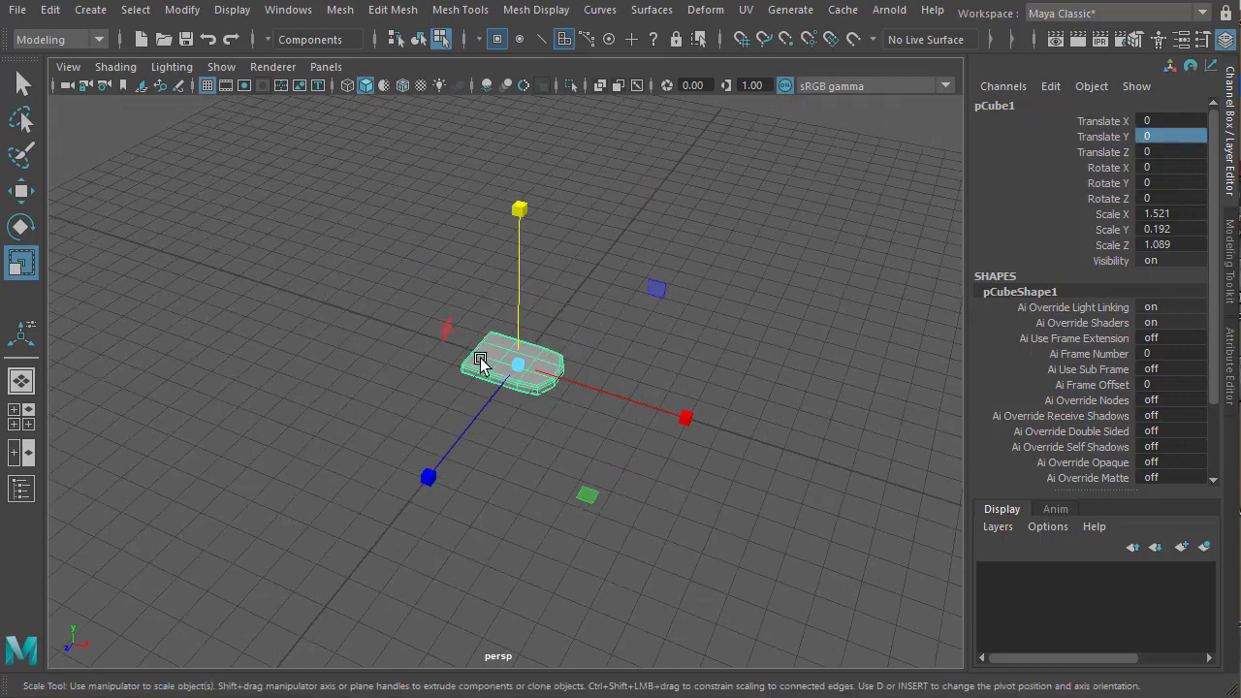
{"action": "left_click_drag", "start_coordinate": [482, 362], "coordinate": [524, 390], "text": "alt"}
{"action": "right_click_drag", "start_coordinate": [523, 390], "coordinate": [599, 380], "text": "alt"}
{"action": "middle_click_drag", "start_coordinate": [600, 380], "coordinate": [506, 385], "text": "alt"}
{"action": "left_click", "coordinate": [20, 192]}
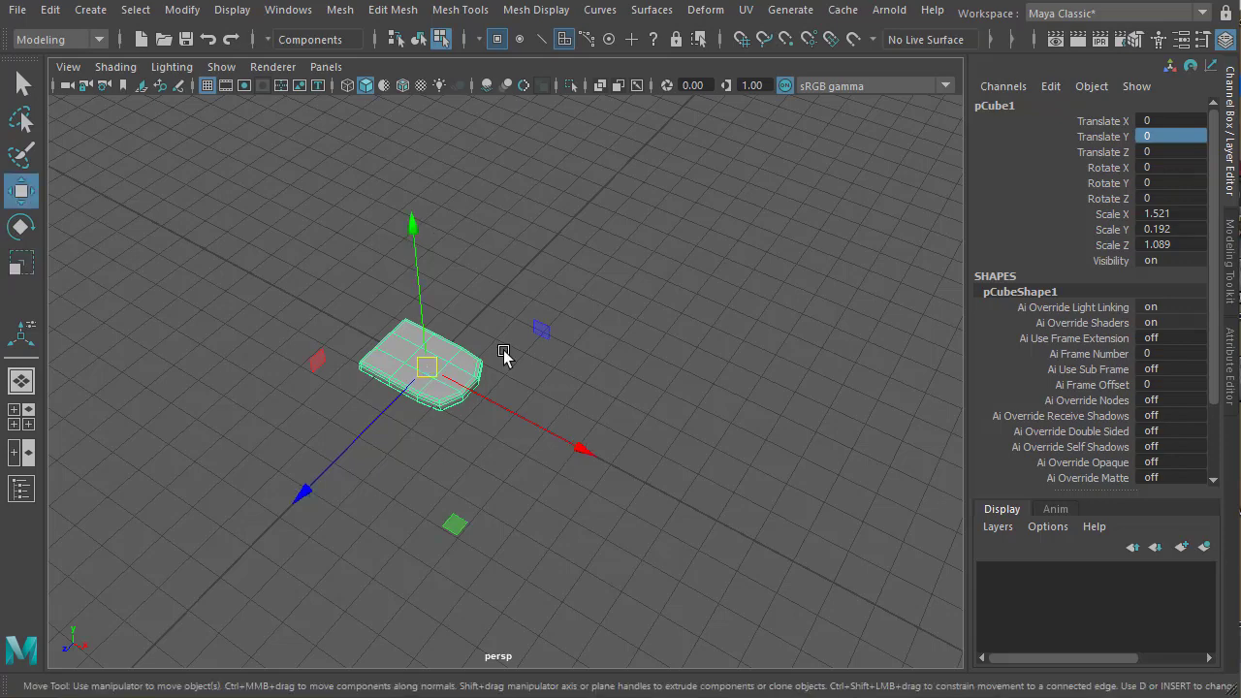
{"action": "right_click_drag", "start_coordinate": [502, 350], "coordinate": [475, 365], "text": "alt"}
{"action": "middle_click_drag", "start_coordinate": [475, 365], "coordinate": [398, 370], "text": "alt"}
{"action": "right_click_drag", "start_coordinate": [398, 371], "coordinate": [424, 383], "text": "alt"}
{"action": "middle_click_drag", "start_coordinate": [424, 385], "coordinate": [437, 424], "text": "alt"}
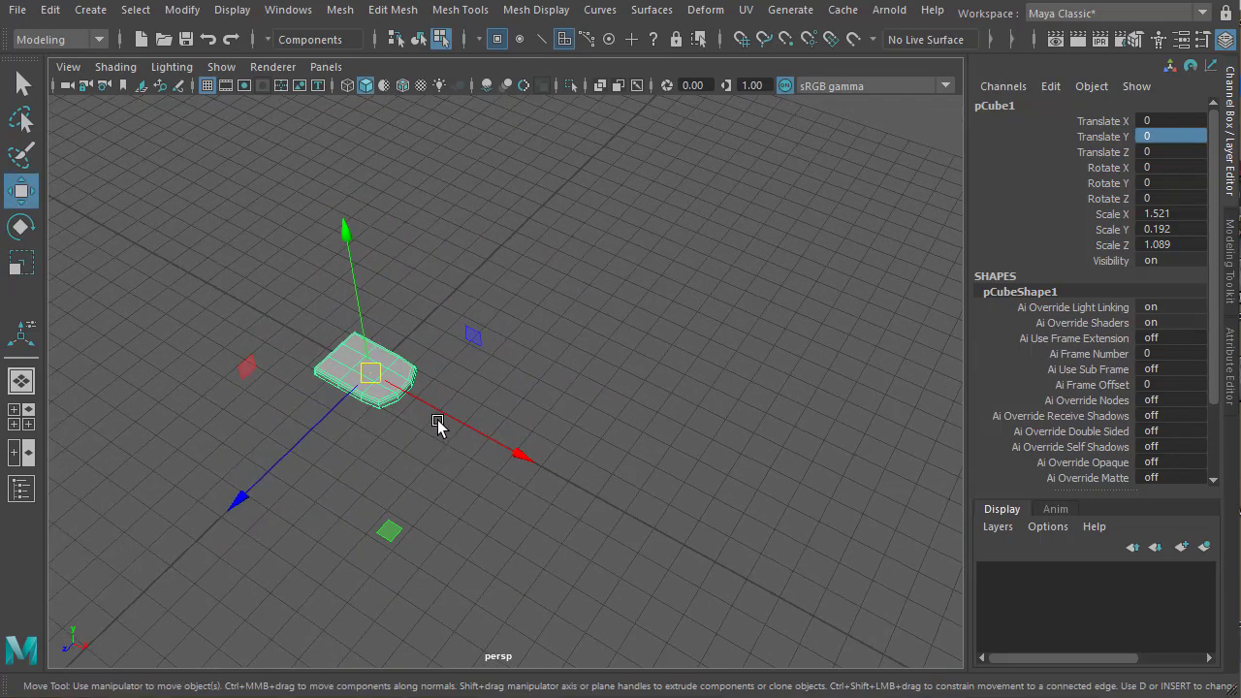
{"action": "key", "text": "ctrl+d"}
{"action": "left_click_drag", "start_coordinate": [392, 422], "coordinate": [410, 482], "text": "alt"}
{"action": "left_click_drag", "start_coordinate": [308, 483], "coordinate": [381, 448]}
{"action": "right_click_drag", "start_coordinate": [381, 448], "coordinate": [568, 454], "text": "alt"}
{"action": "right_click_drag", "start_coordinate": [290, 423], "coordinate": [328, 403], "text": "alt"}
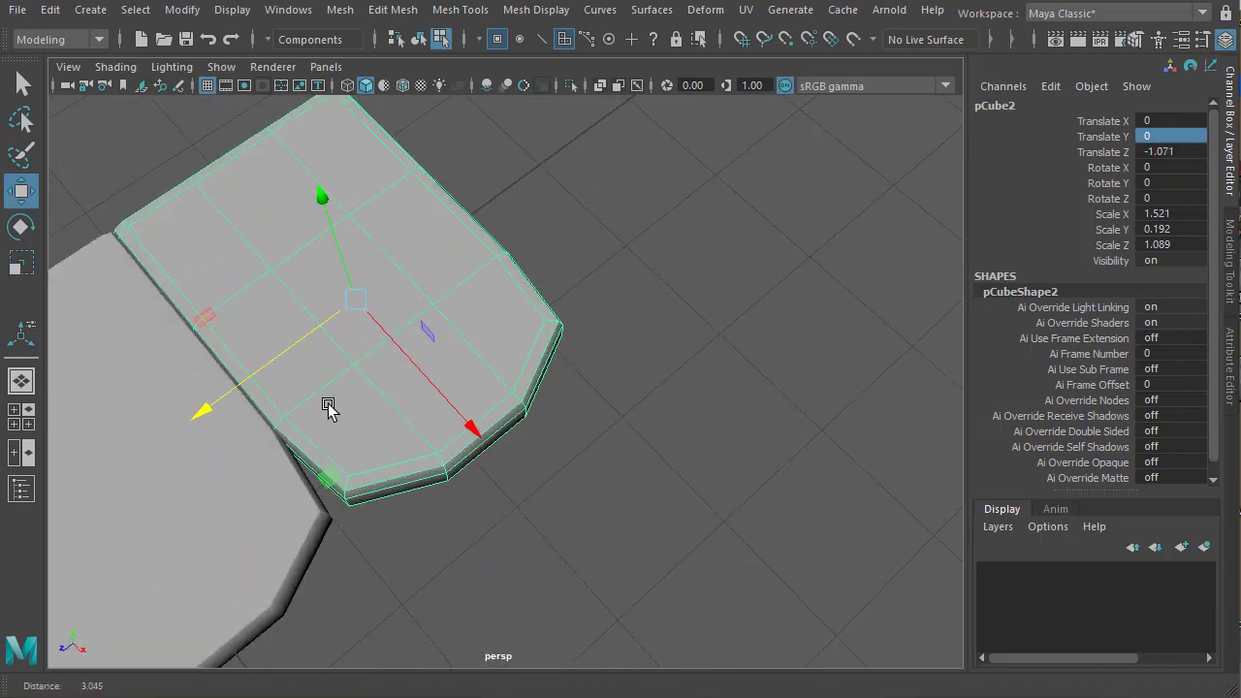
{"action": "middle_click_drag", "start_coordinate": [383, 430], "coordinate": [585, 475], "text": "alt"}
{"action": "left_click_drag", "start_coordinate": [583, 475], "coordinate": [415, 448], "text": "alt"}
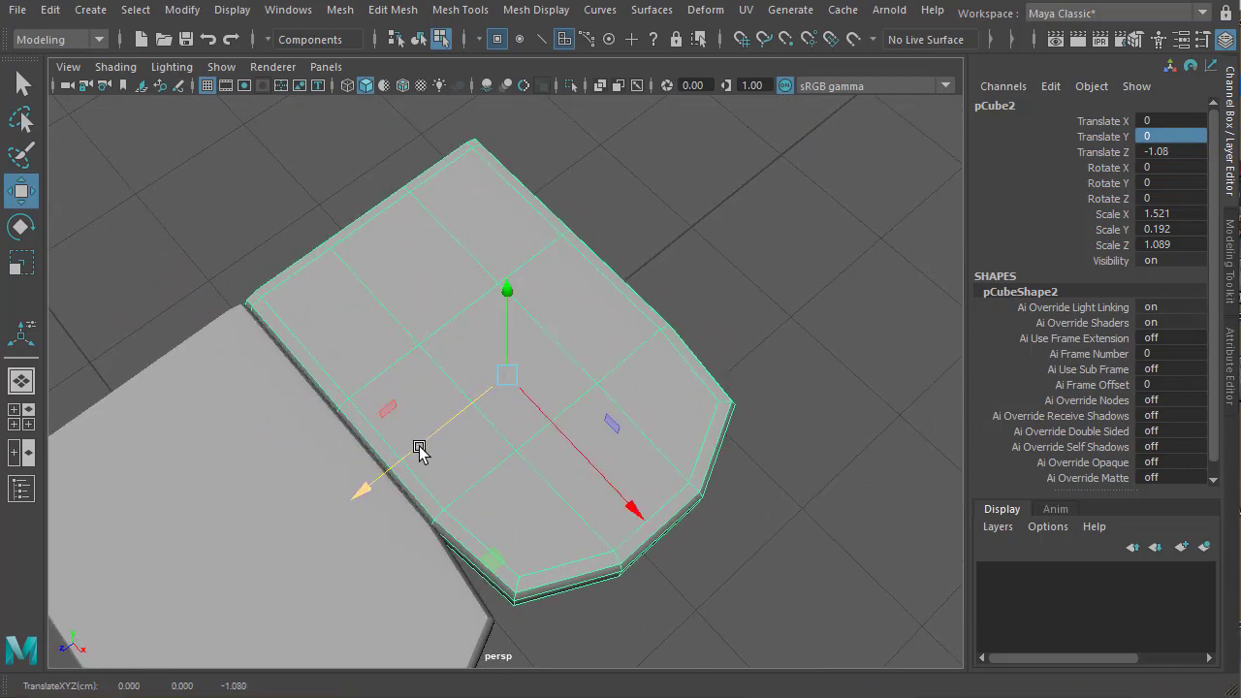
In the top view with wireframe display, nudge the copied slab clear of the original's edge to Translate Z -1.095
{"action": "key", "text": "space"}
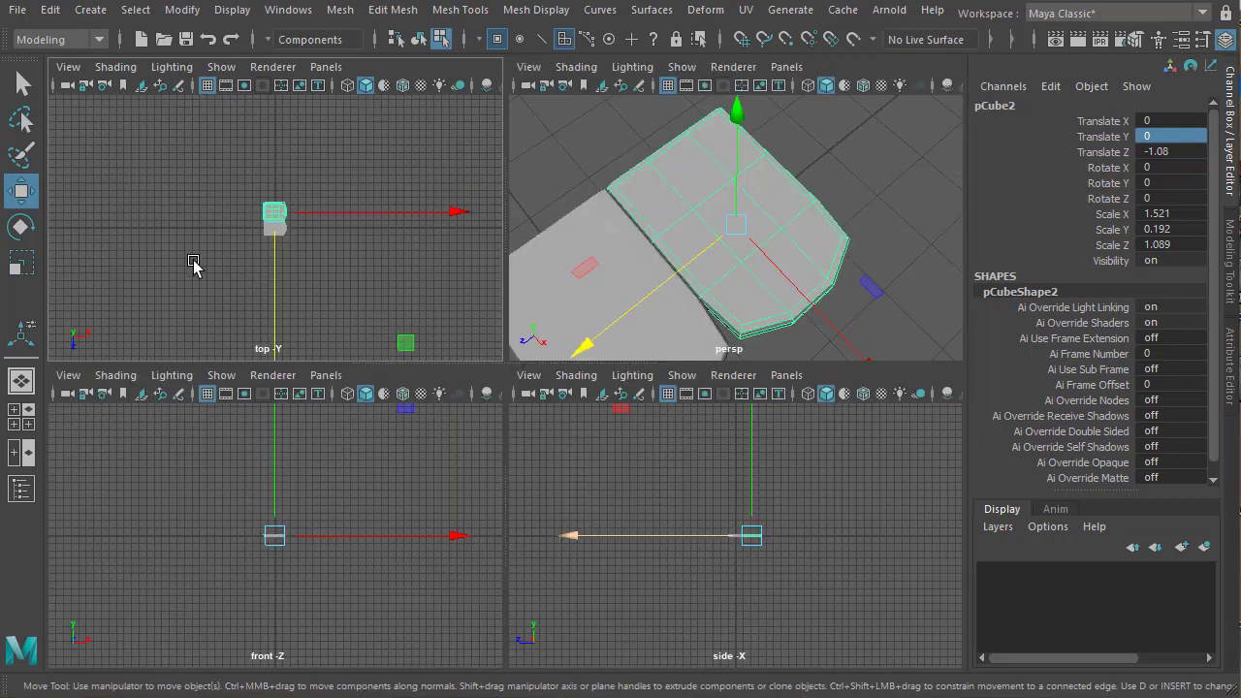
{"action": "key", "text": "space"}
{"action": "middle_click_drag", "start_coordinate": [378, 322], "coordinate": [444, 478], "text": "alt"}
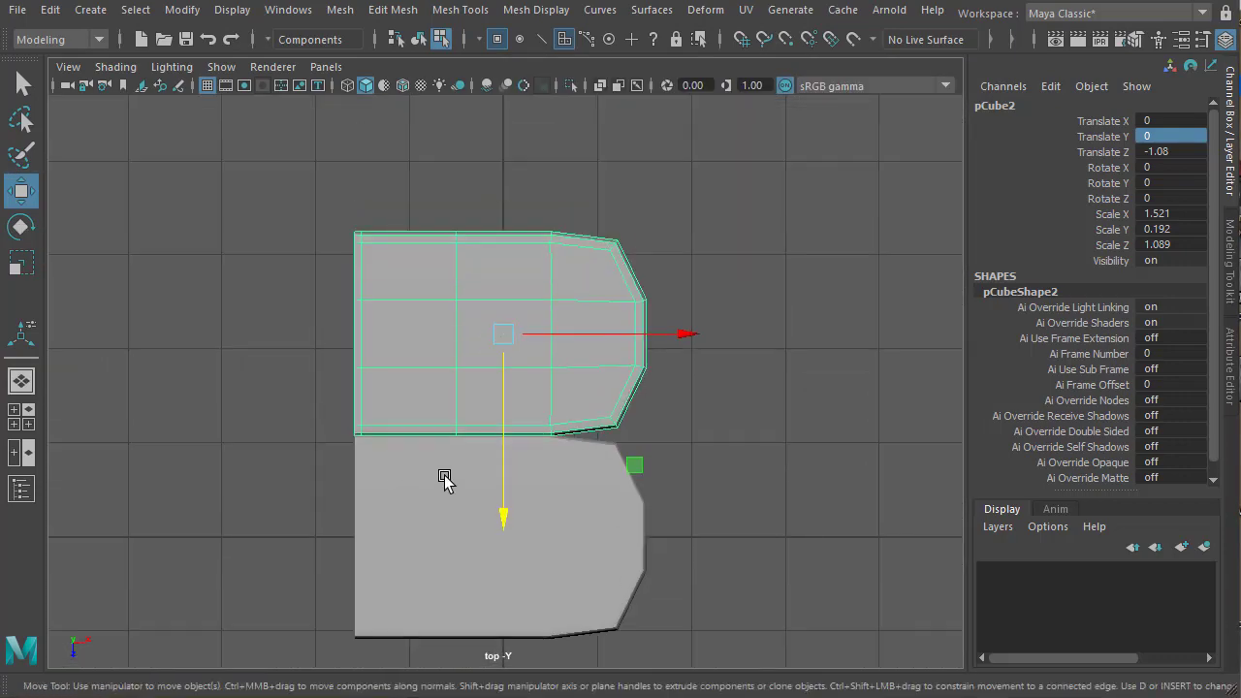
{"action": "key", "text": "4"}
{"action": "left_click_drag", "start_coordinate": [499, 469], "coordinate": [502, 465]}
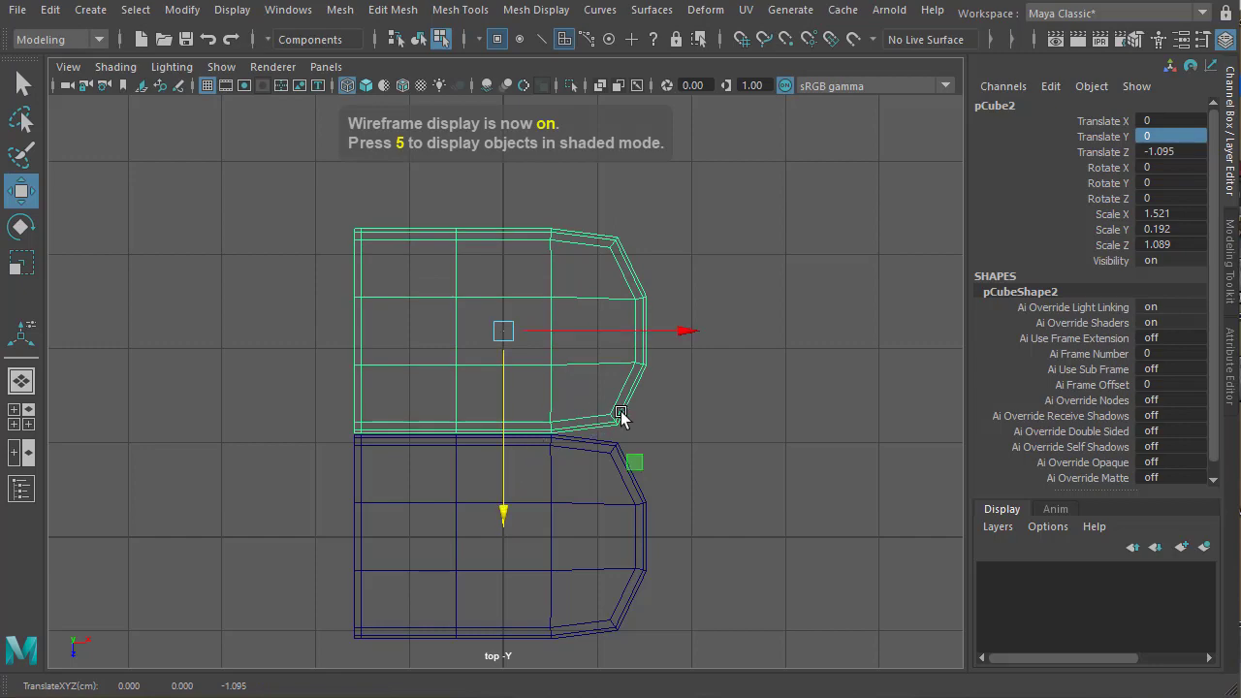
{"action": "scroll", "coordinate": [596, 426], "scroll_direction": "down", "scroll_amount": 3}
{"action": "scroll", "coordinate": [504, 476], "scroll_direction": "up", "scroll_amount": 2}
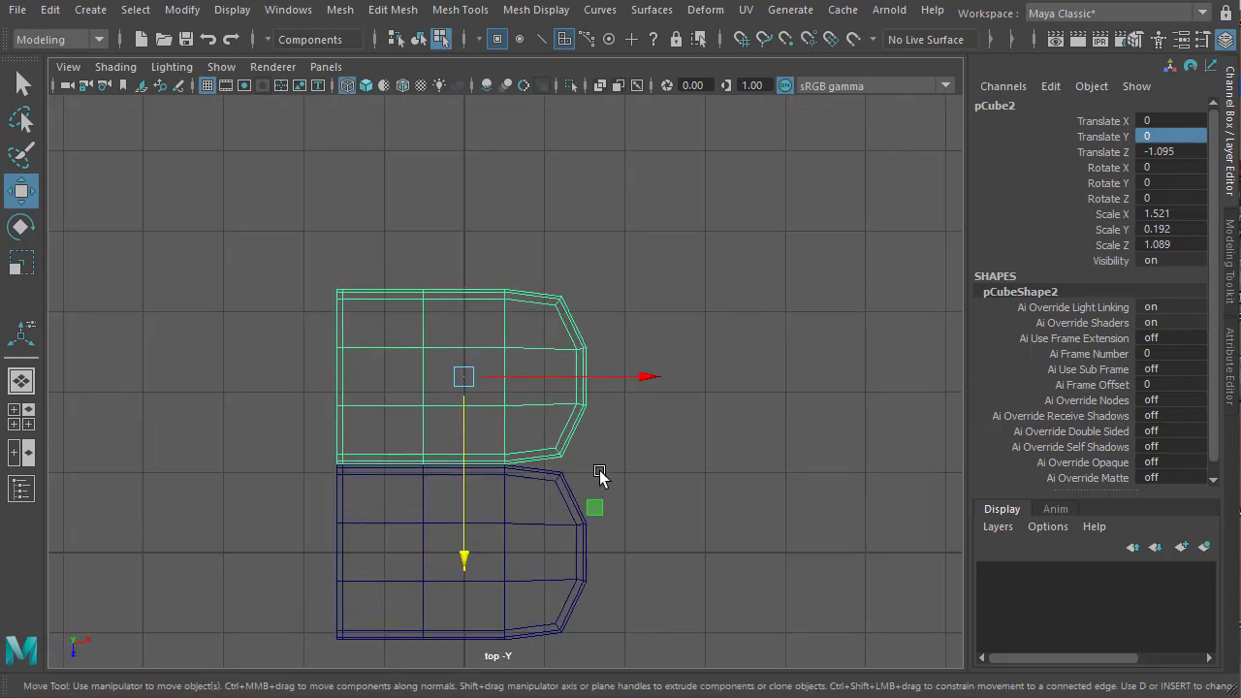
{"action": "scroll", "coordinate": [562, 468], "scroll_direction": "down", "scroll_amount": 3}
Repeat Duplicate with Transform in the perspective view to build a row of 18 slabs, ending at Translate Z -18.616
{"action": "key", "text": "space"}
{"action": "key", "text": "space"}
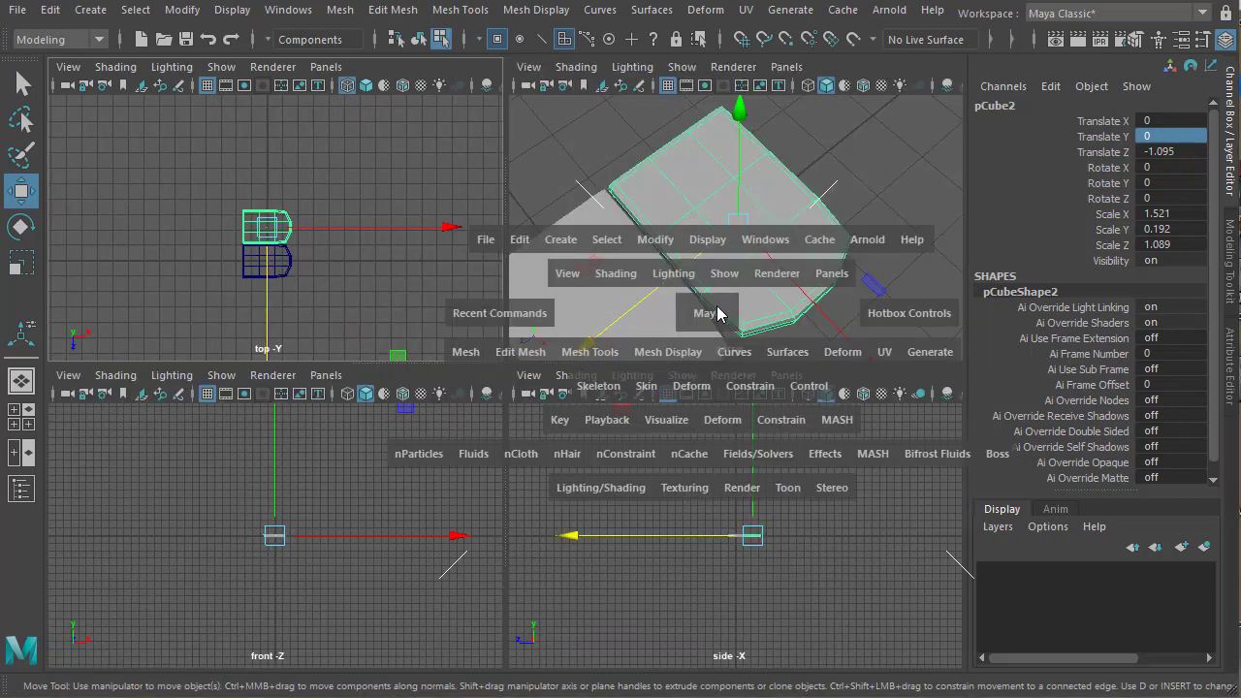
{"action": "right_click_drag", "start_coordinate": [675, 405], "coordinate": [520, 424], "text": "alt"}
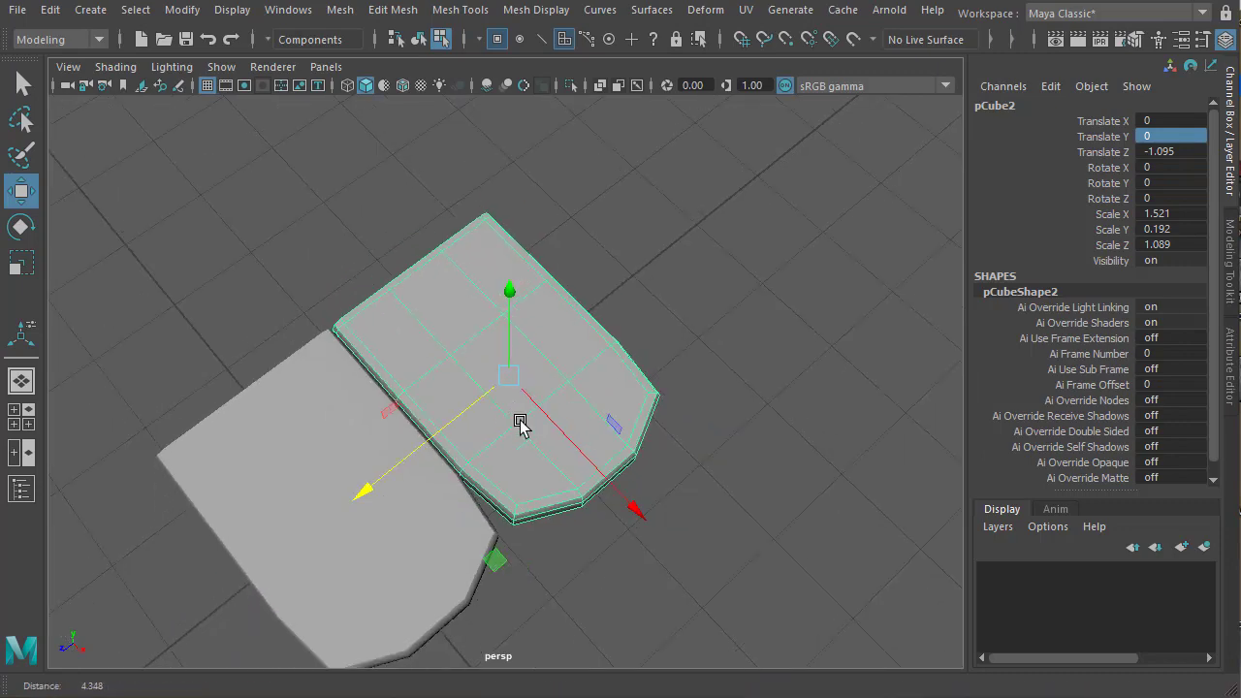
{"action": "left_click_drag", "start_coordinate": [549, 475], "coordinate": [504, 428], "text": "alt"}
{"action": "right_click_drag", "start_coordinate": [628, 429], "coordinate": [580, 431], "text": "alt"}
{"action": "left_click_drag", "start_coordinate": [581, 427], "coordinate": [730, 439], "text": "alt"}
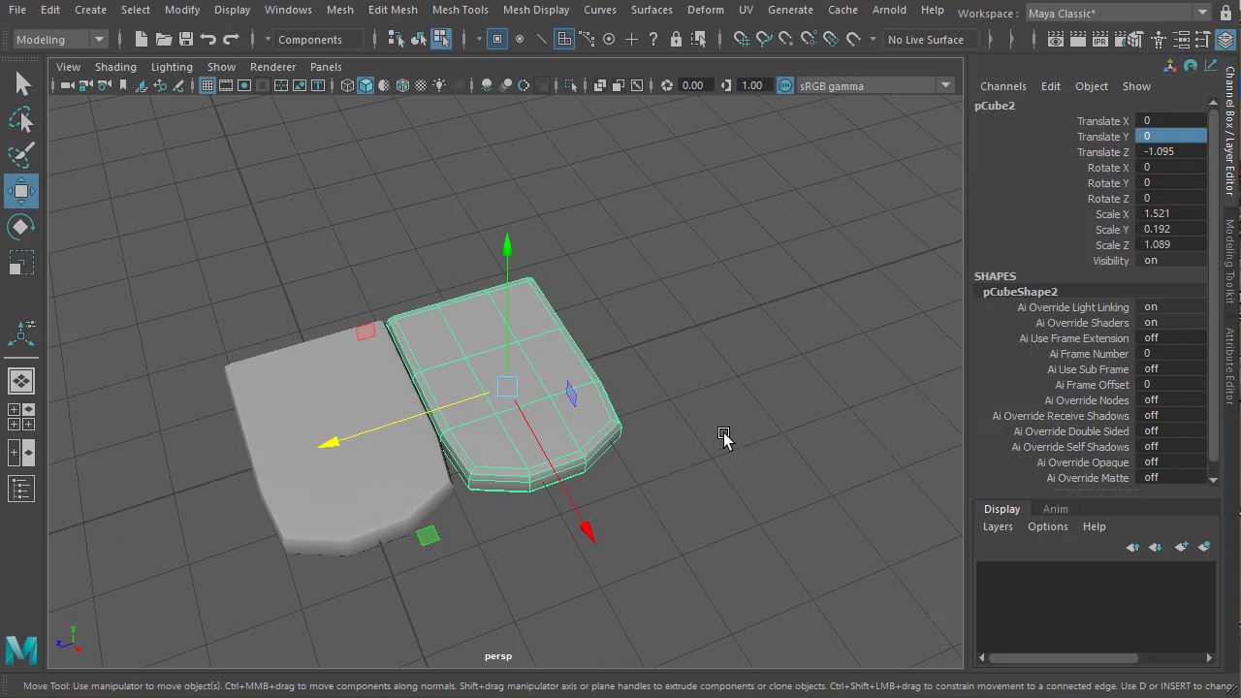
{"action": "right_click_drag", "start_coordinate": [761, 390], "coordinate": [601, 397], "text": "alt"}
{"action": "middle_click_drag", "start_coordinate": [768, 397], "coordinate": [574, 390], "text": "alt"}
{"action": "right_click_drag", "start_coordinate": [714, 391], "coordinate": [594, 396], "text": "alt"}
{"action": "middle_click_drag", "start_coordinate": [594, 397], "coordinate": [597, 418], "text": "alt"}
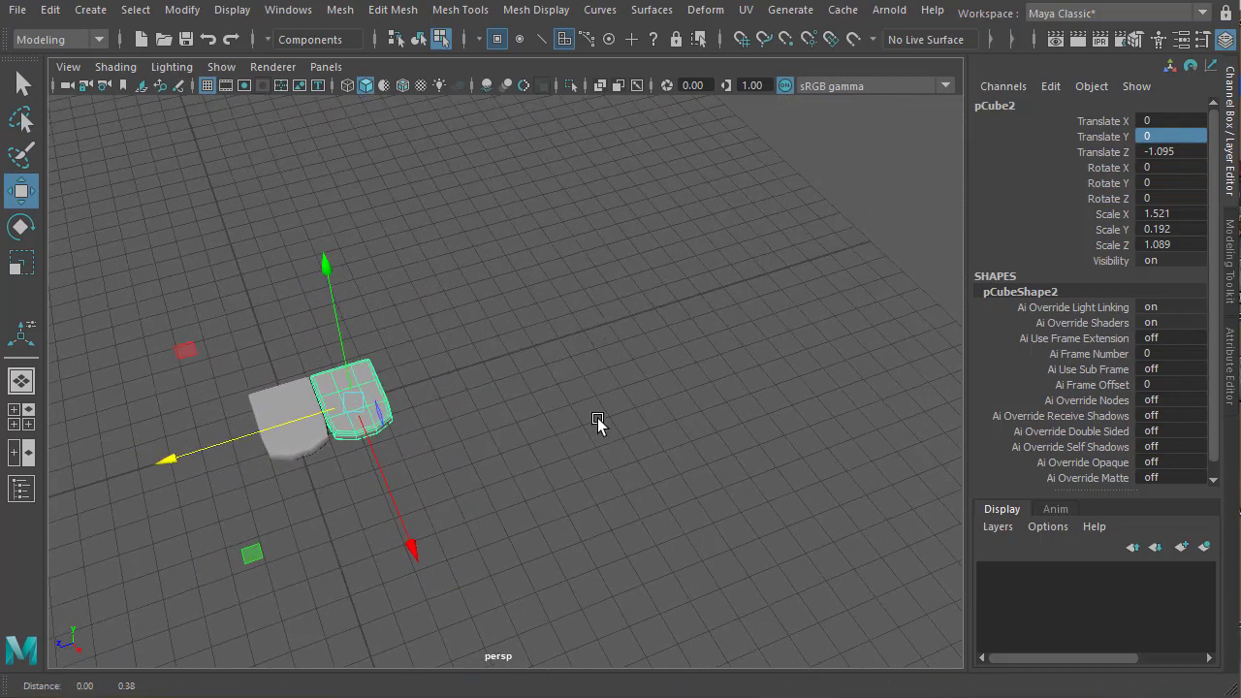
{"action": "key", "text": "shift+d"}
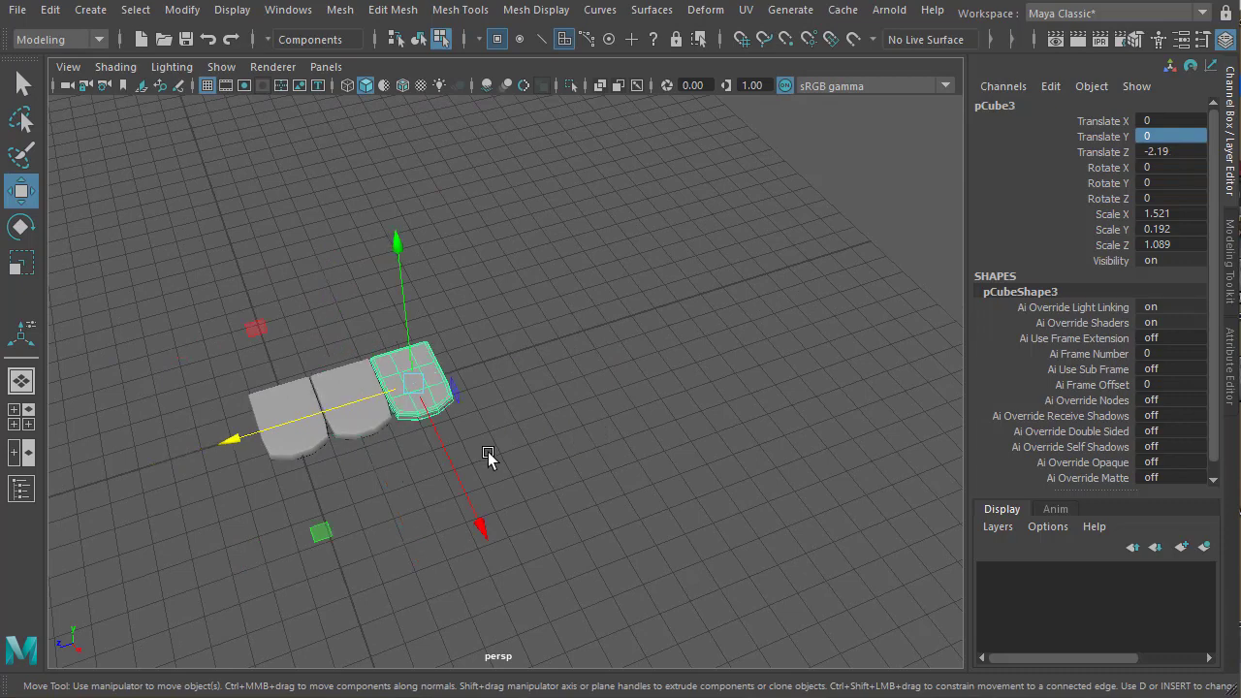
{"action": "key", "text": "shift+d"}
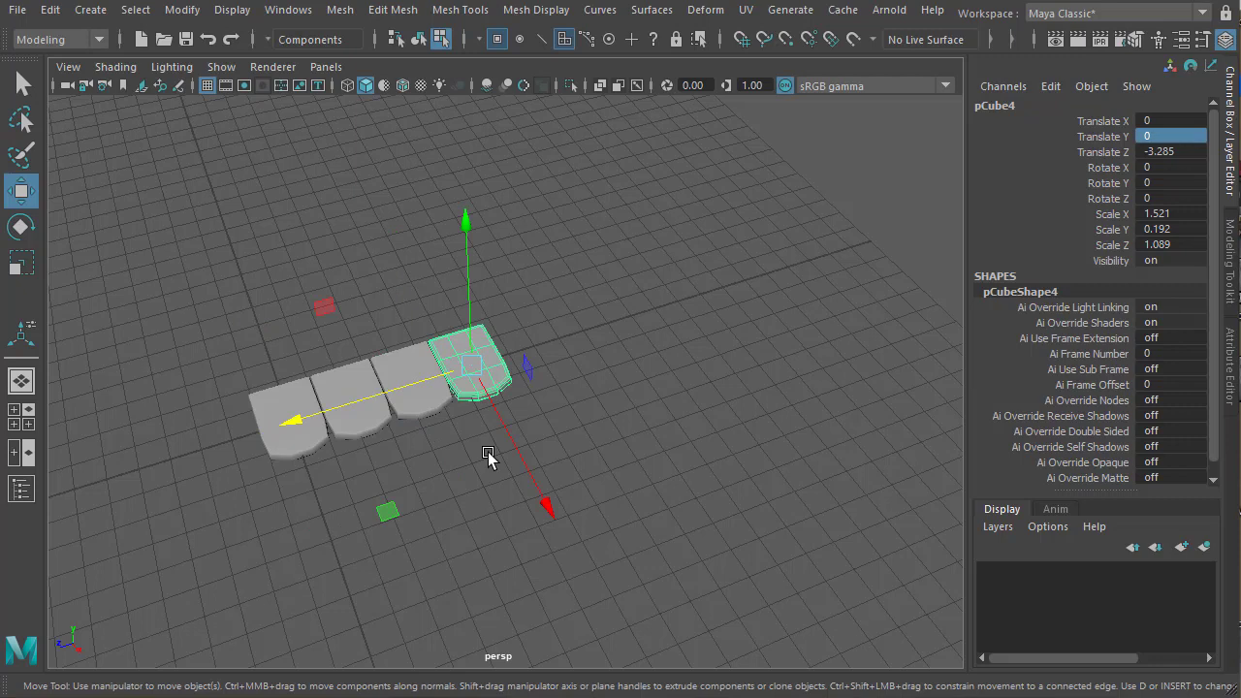
{"action": "key", "text": "shift+d"}
{"action": "key", "text": "shift+d"}
{"action": "key", "text": "shift+d"}
{"action": "key", "text": "shift+d"}
{"action": "key", "text": "shift+d"}
{"action": "key", "text": "shift+d"}
{"action": "key", "text": "shift+d"}
{"action": "key", "text": "shift+d"}
{"action": "key", "text": "shift+d"}
{"action": "key", "text": "shift+d"}
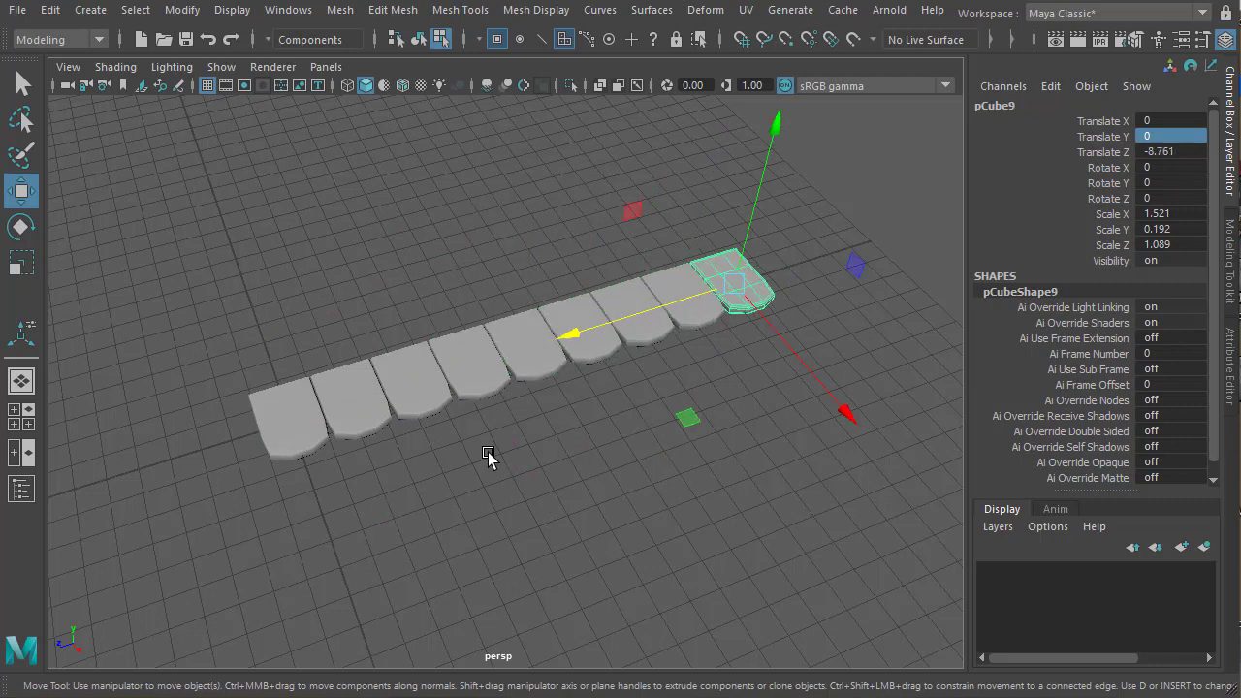
{"action": "key", "text": "shift+d"}
{"action": "key", "text": "shift+d"}
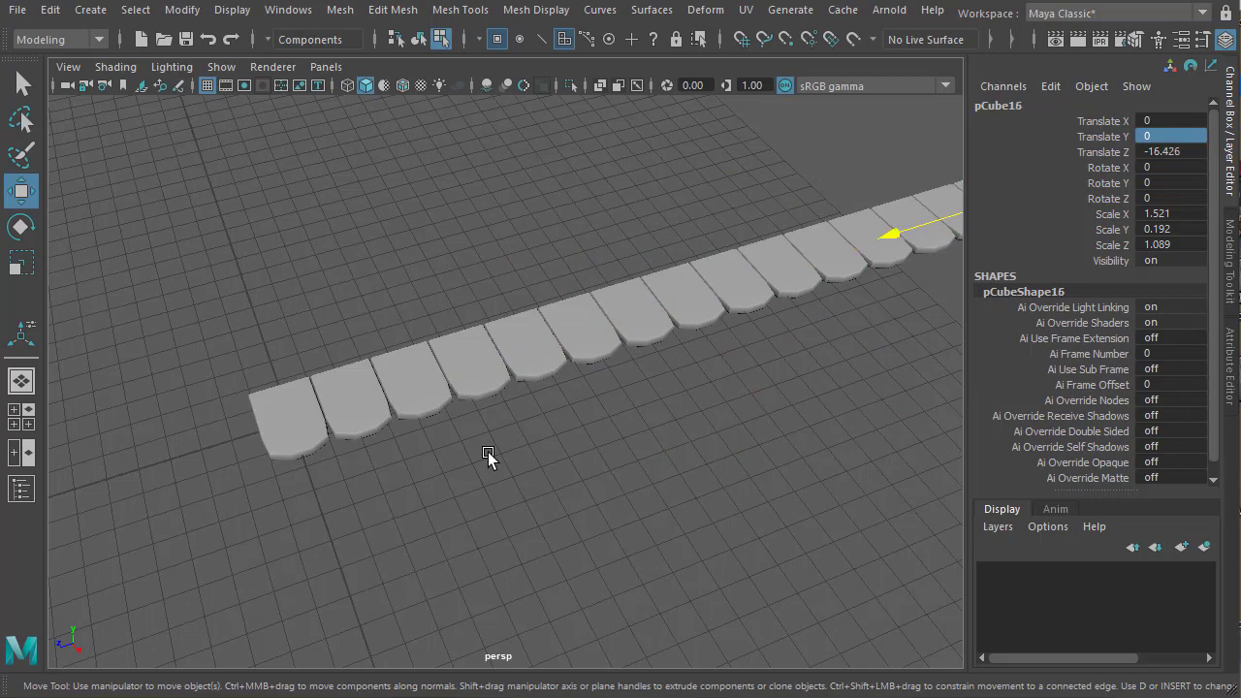
Examine the full row of slabs from several angles and distances
{"action": "scroll", "coordinate": [567, 381], "scroll_direction": "down", "scroll_amount": 4}
{"action": "middle_click_drag", "start_coordinate": [640, 345], "coordinate": [502, 414], "text": "alt"}
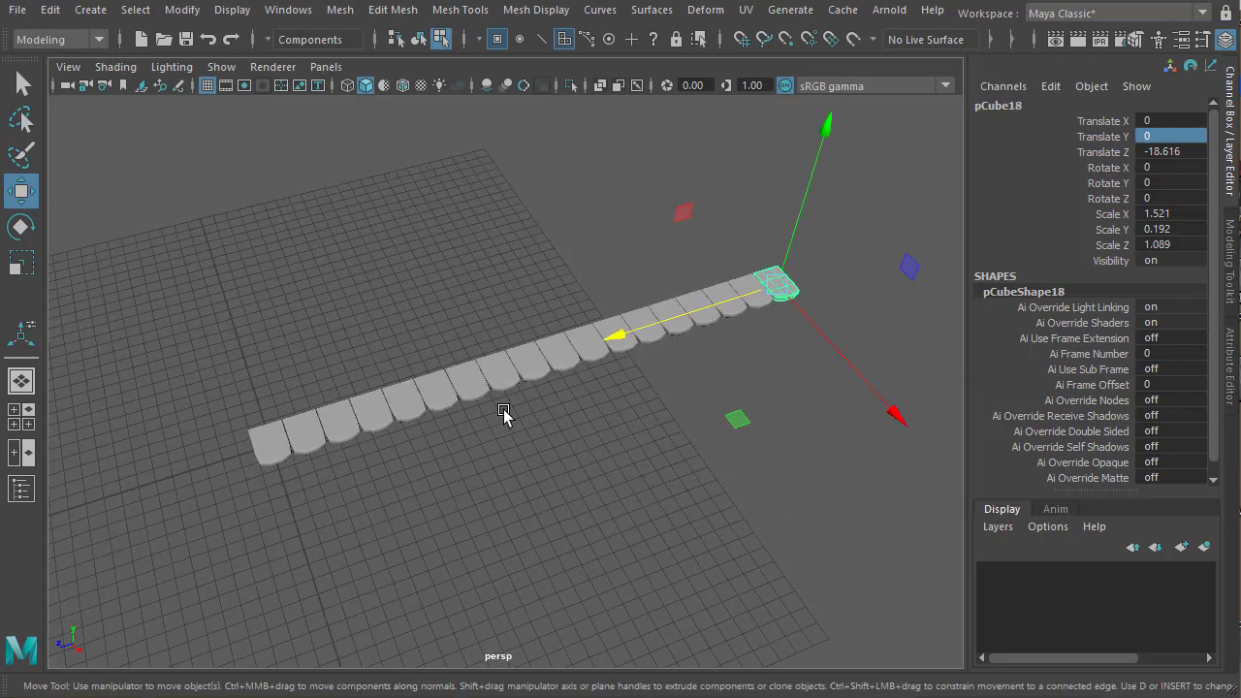
{"action": "left_click_drag", "start_coordinate": [502, 414], "coordinate": [593, 386], "text": "alt"}
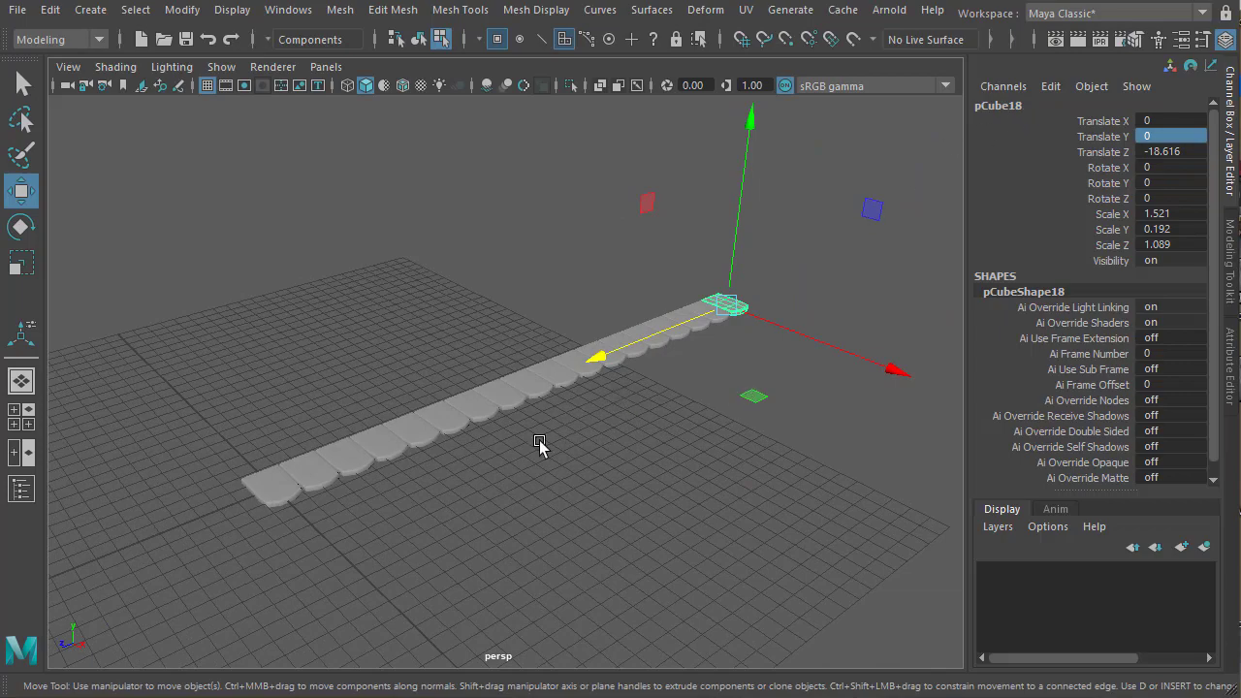
{"action": "left_click_drag", "start_coordinate": [540, 444], "coordinate": [587, 457], "text": "alt"}
{"action": "left_click_drag", "start_coordinate": [689, 398], "coordinate": [665, 465], "text": "alt"}
{"action": "scroll", "coordinate": [509, 449], "scroll_direction": "down", "scroll_amount": 3}
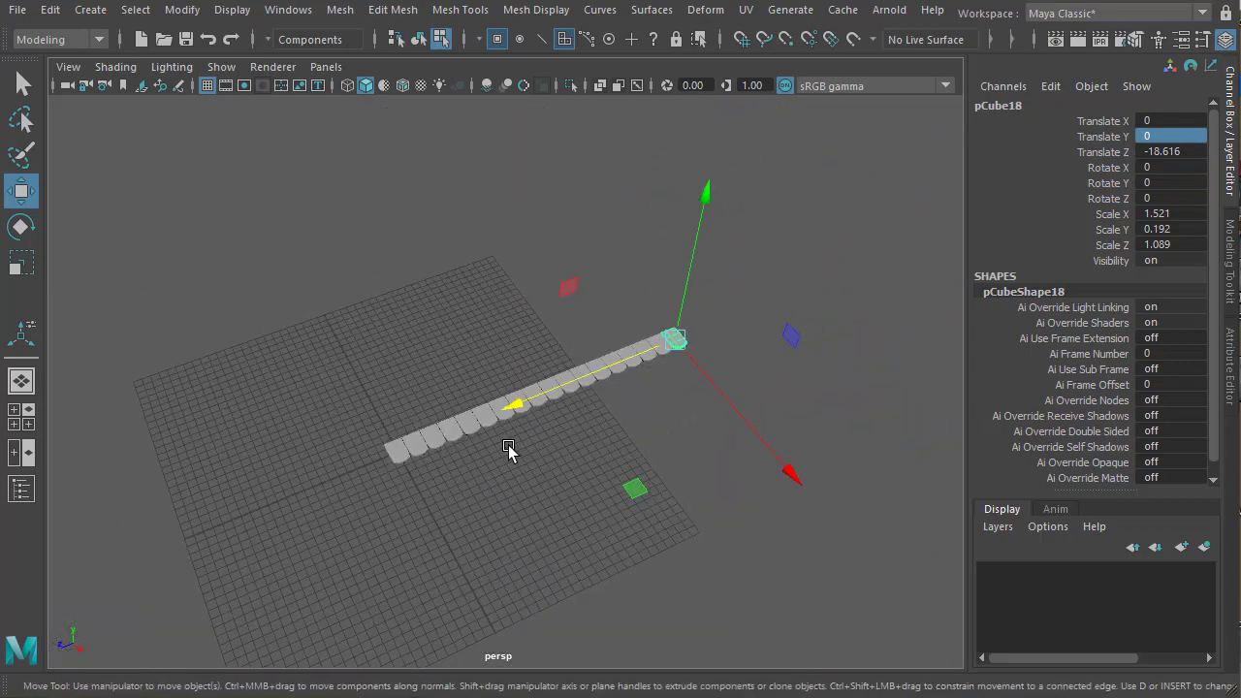
{"action": "left_click_drag", "start_coordinate": [509, 449], "coordinate": [659, 405], "text": "alt"}
Switch to object selection, select every slab in the row and set their Rotate Z to -45
{"action": "left_click", "coordinate": [550, 541]}
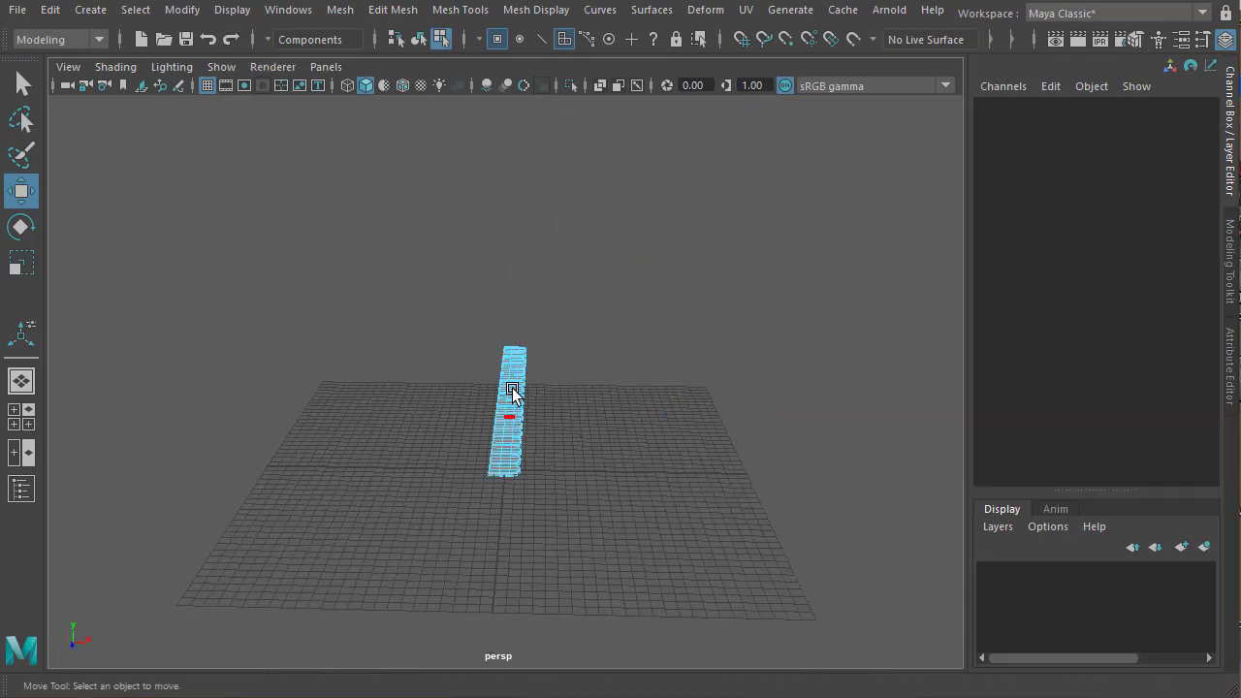
{"action": "left_click", "coordinate": [418, 40]}
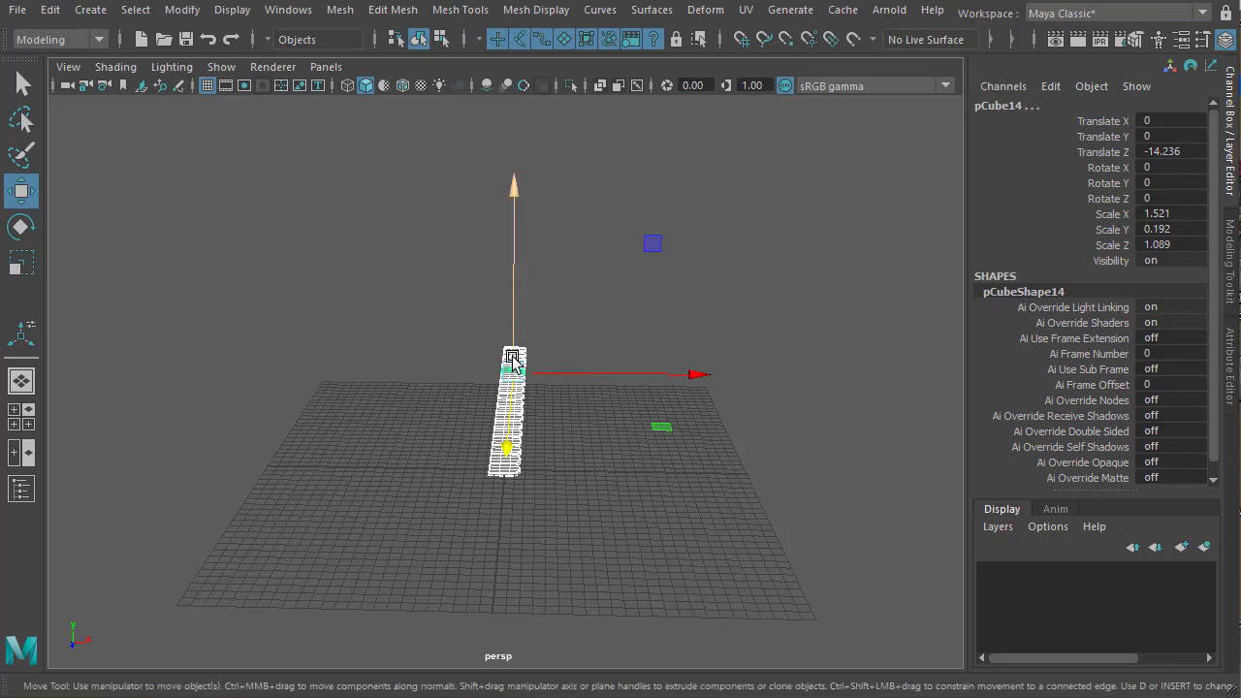
{"action": "left_click_drag", "start_coordinate": [534, 497], "coordinate": [566, 296], "text": "alt"}
{"action": "key", "text": "e"}
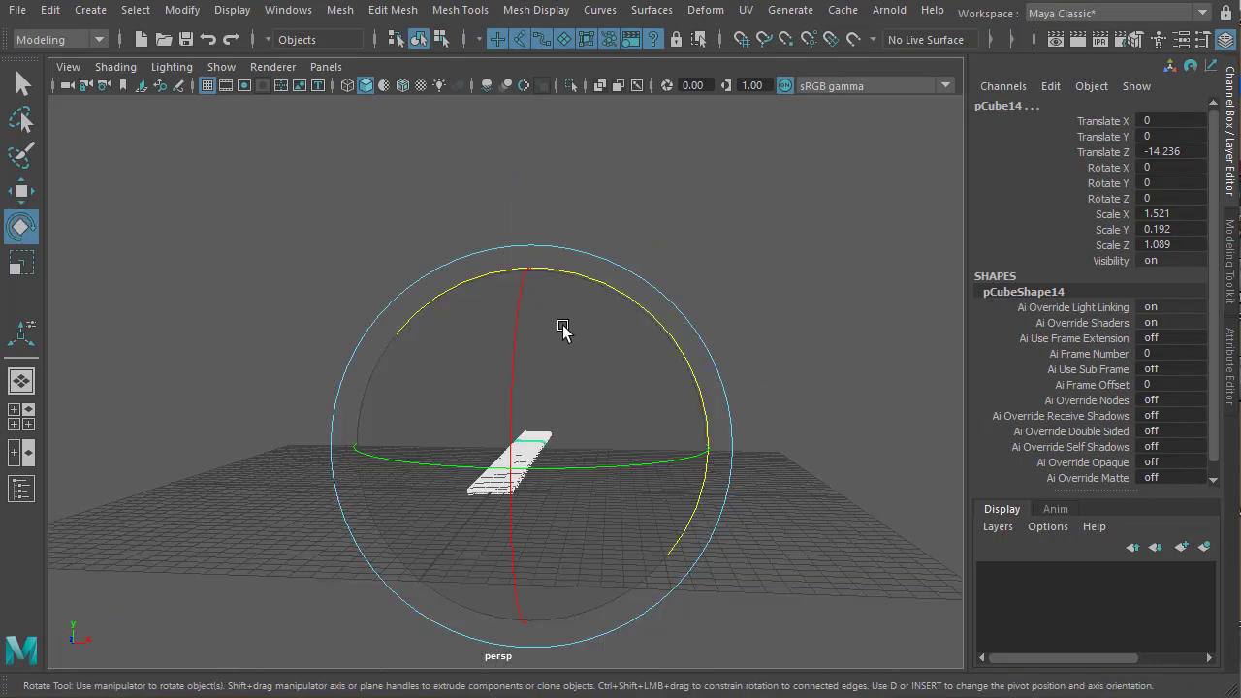
{"action": "right_click_drag", "start_coordinate": [580, 367], "coordinate": [618, 369], "text": "alt"}
{"action": "left_click_drag", "start_coordinate": [613, 291], "coordinate": [715, 379]}
{"action": "double_click", "coordinate": [1183, 198]}
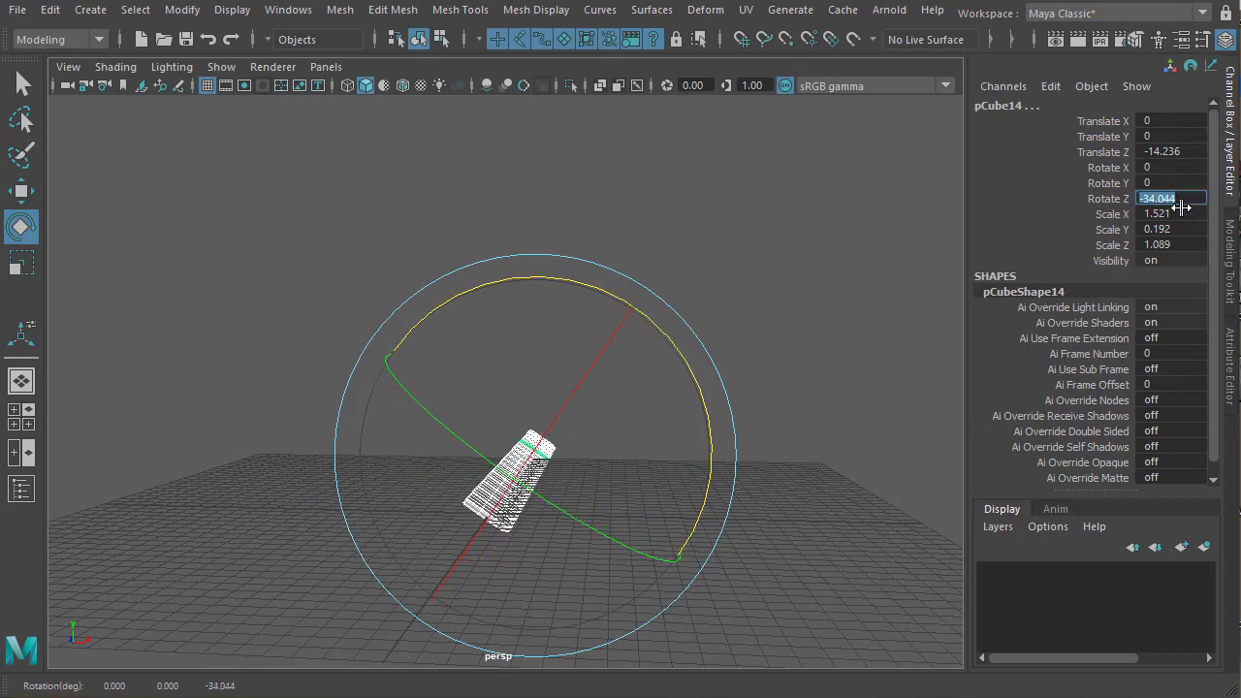
{"action": "type", "text": "45"}
{"action": "key", "text": "Return"}
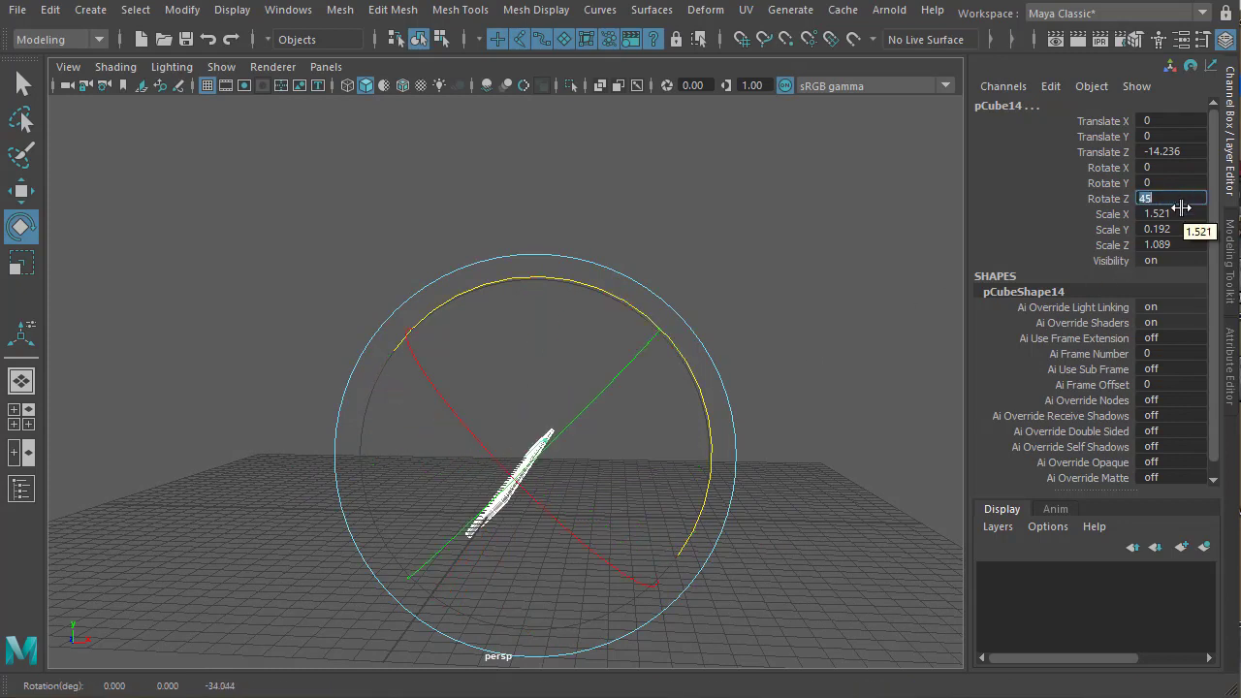
{"action": "type", "text": "-45"}
{"action": "key", "text": "Return"}
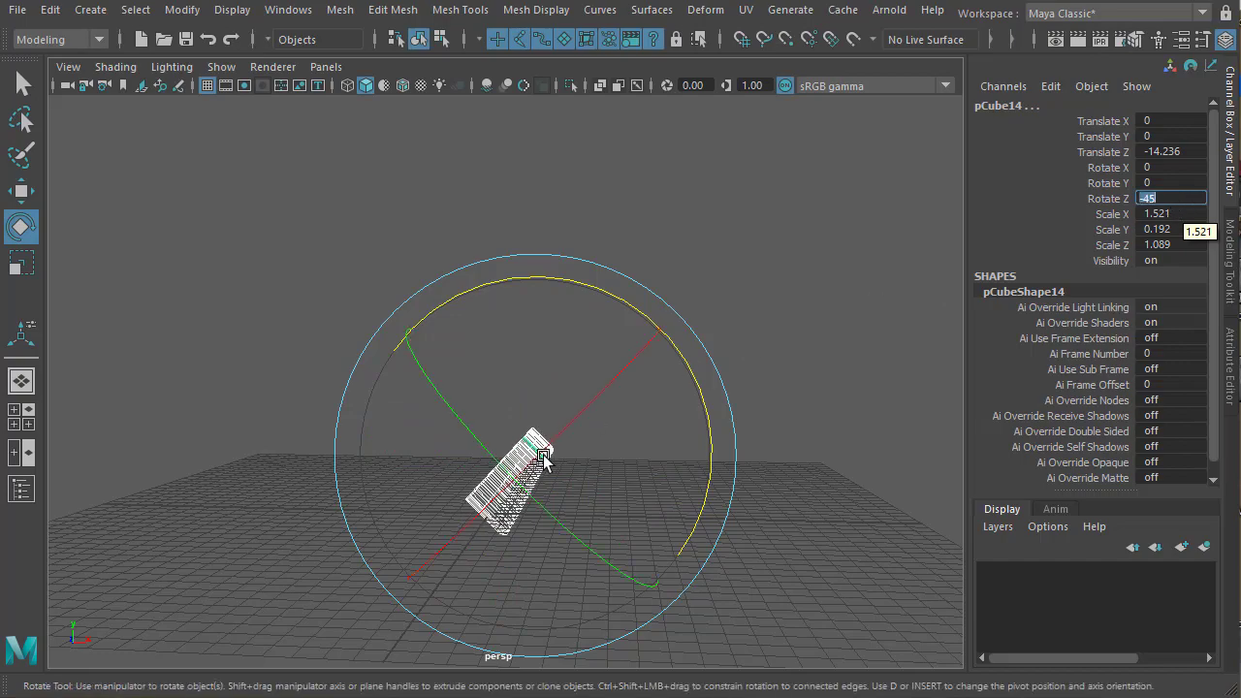
{"action": "left_click_drag", "start_coordinate": [546, 461], "coordinate": [503, 432], "text": "alt"}
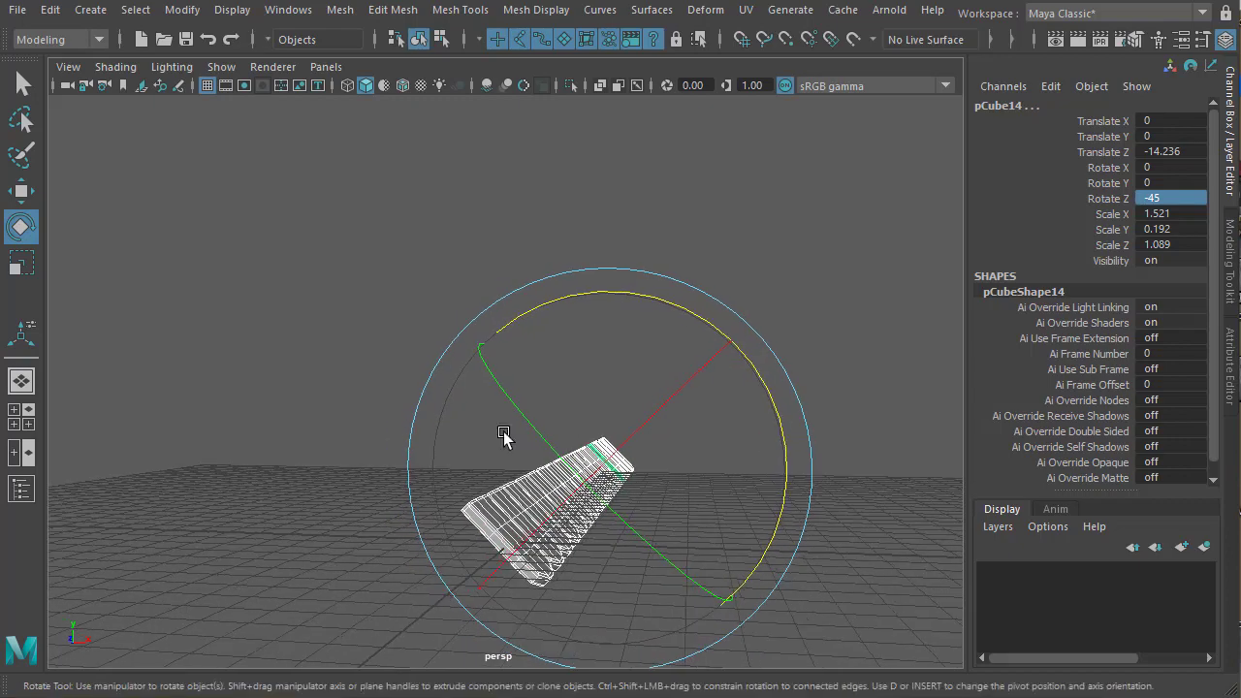
{"action": "middle_click_drag", "start_coordinate": [541, 420], "coordinate": [597, 407], "text": "alt"}
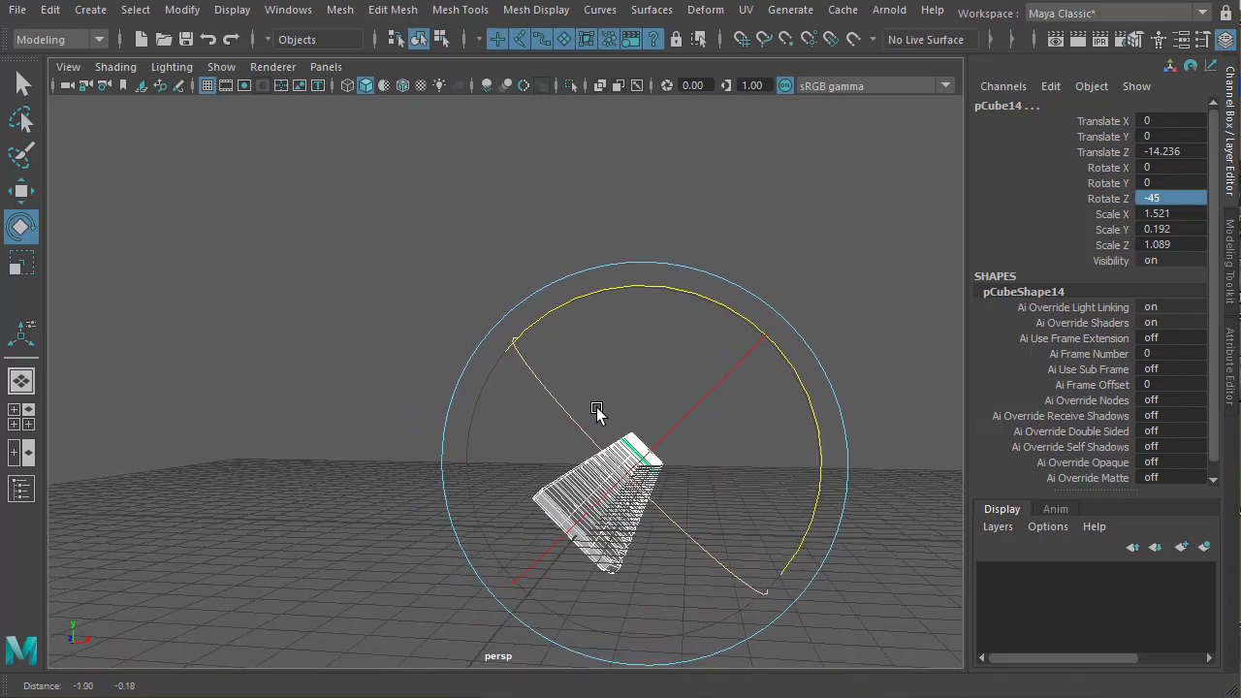
In the front view, duplicate the tilted row with the Move tool and place the copy overlapping above it at Translate X -0.322, Y 0.579
{"action": "left_click", "coordinate": [22, 190]}
{"action": "left_click_drag", "start_coordinate": [510, 443], "coordinate": [491, 436], "text": "alt"}
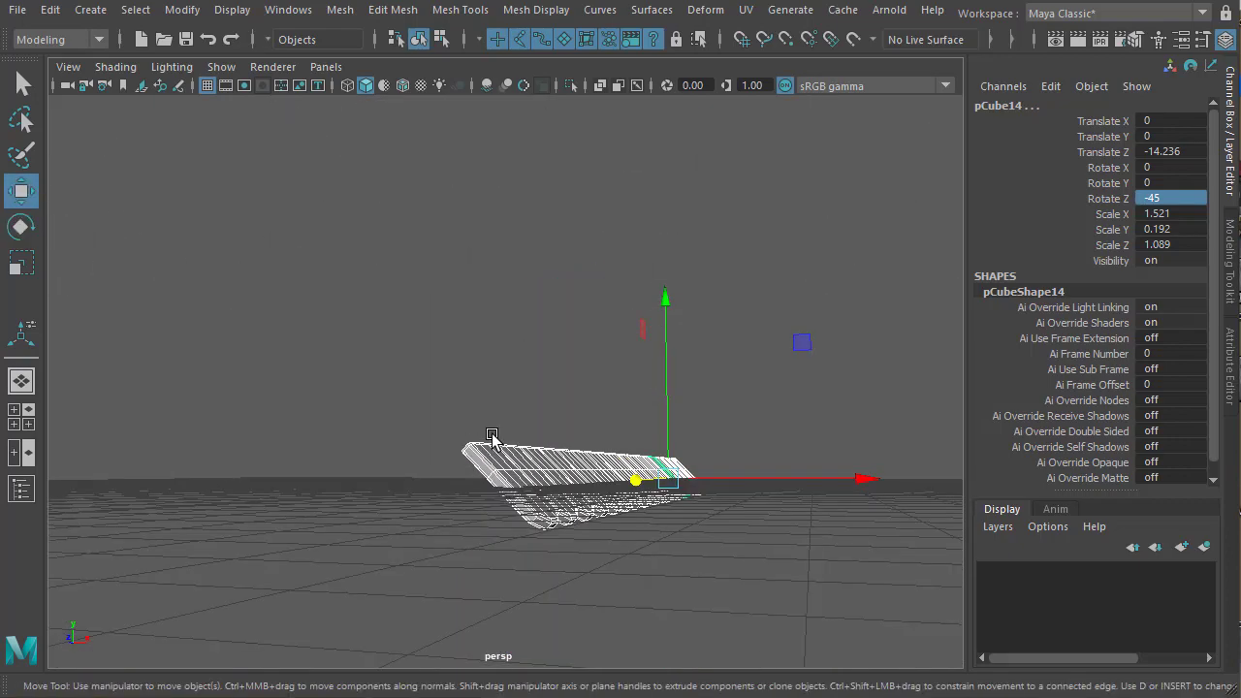
{"action": "key", "text": "space"}
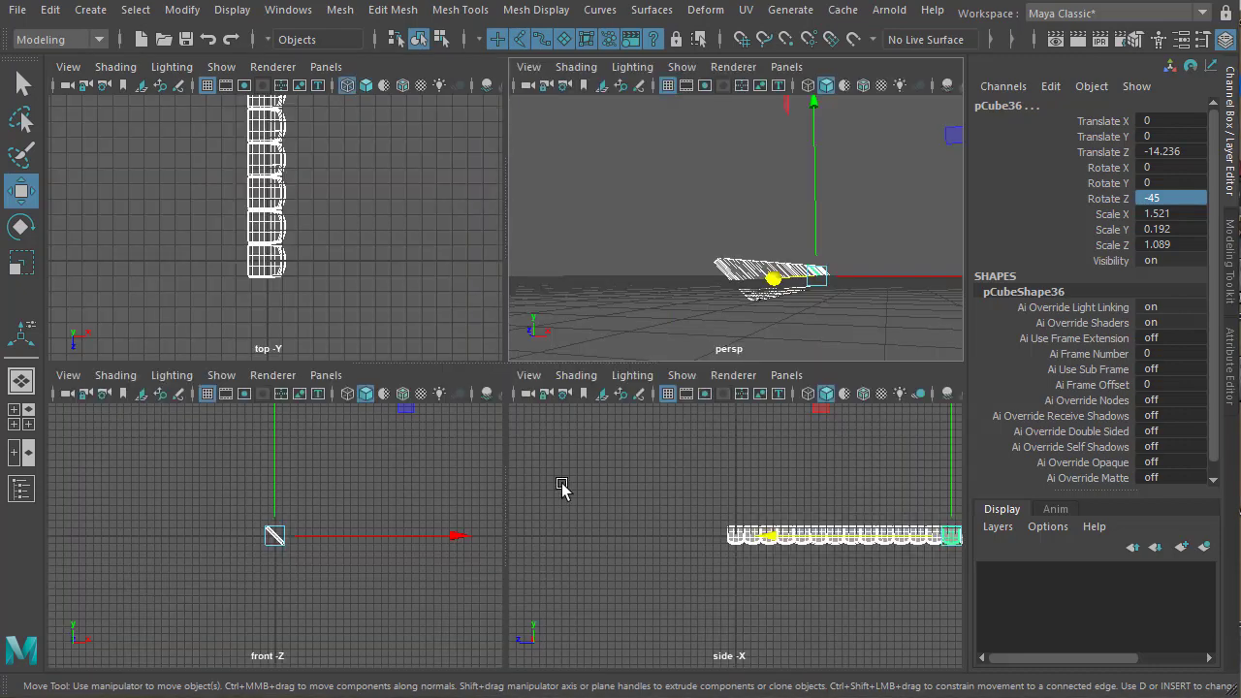
{"action": "key", "text": "space"}
{"action": "right_click_drag", "start_coordinate": [355, 549], "coordinate": [770, 460], "text": "alt"}
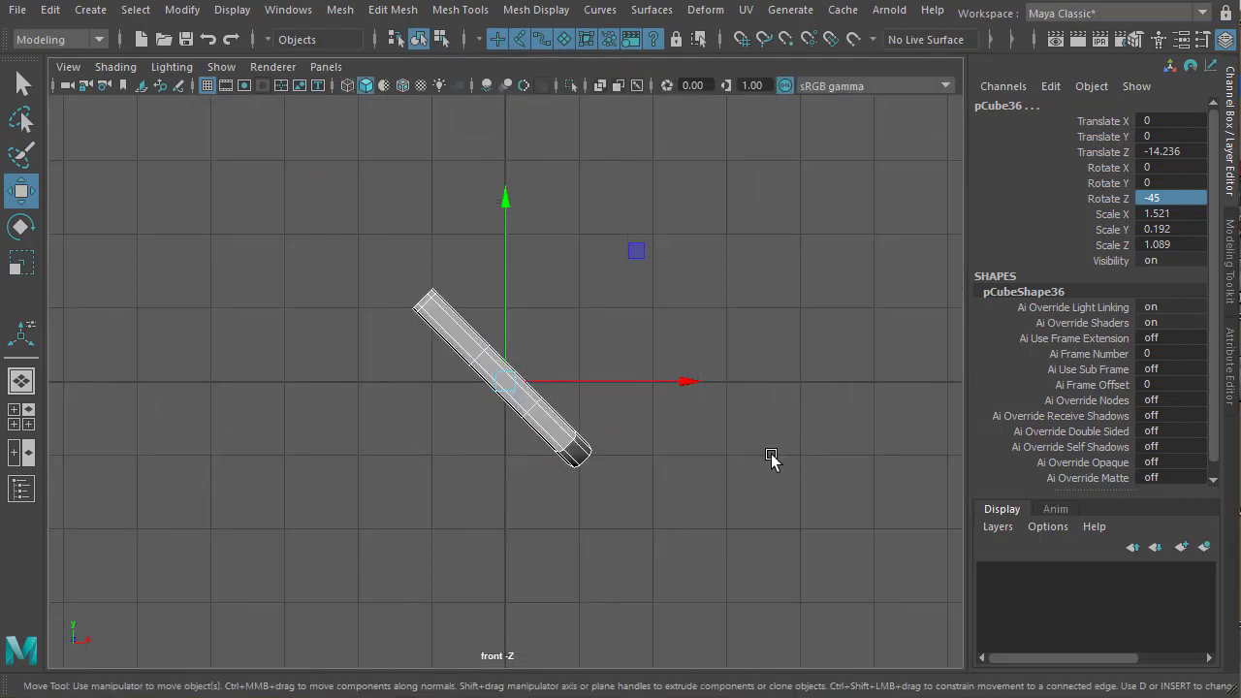
{"action": "mouse_move", "coordinate": [497, 381]}
{"action": "left_mouse_down", "text": "shift"}
{"action": "mouse_move", "coordinate": [501, 299]}
{"action": "mouse_move", "coordinate": [432, 256]}
{"action": "mouse_move", "coordinate": [430, 269]}
{"action": "mouse_move", "coordinate": [473, 295]}
{"action": "mouse_move", "coordinate": [458, 299]}
{"action": "left_mouse_up", "text": "shift"}
In the perspective view, slide the selected upper row sideways by roughly half a slab, bringing its active slab to Translate Z -14.729
{"action": "key", "text": "space"}
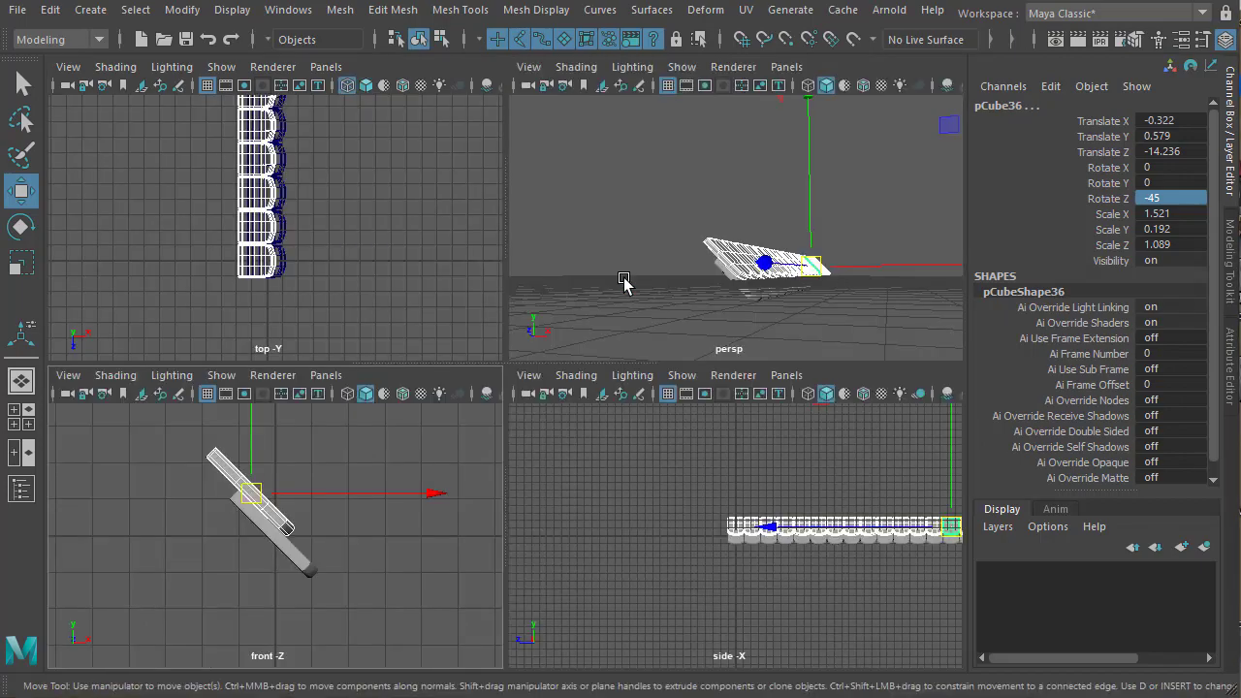
{"action": "key", "text": "space"}
{"action": "left_click_drag", "start_coordinate": [575, 296], "coordinate": [546, 374], "text": "alt"}
{"action": "right_click_drag", "start_coordinate": [546, 374], "coordinate": [640, 359], "text": "alt"}
{"action": "middle_click_drag", "start_coordinate": [641, 355], "coordinate": [650, 351], "text": "alt"}
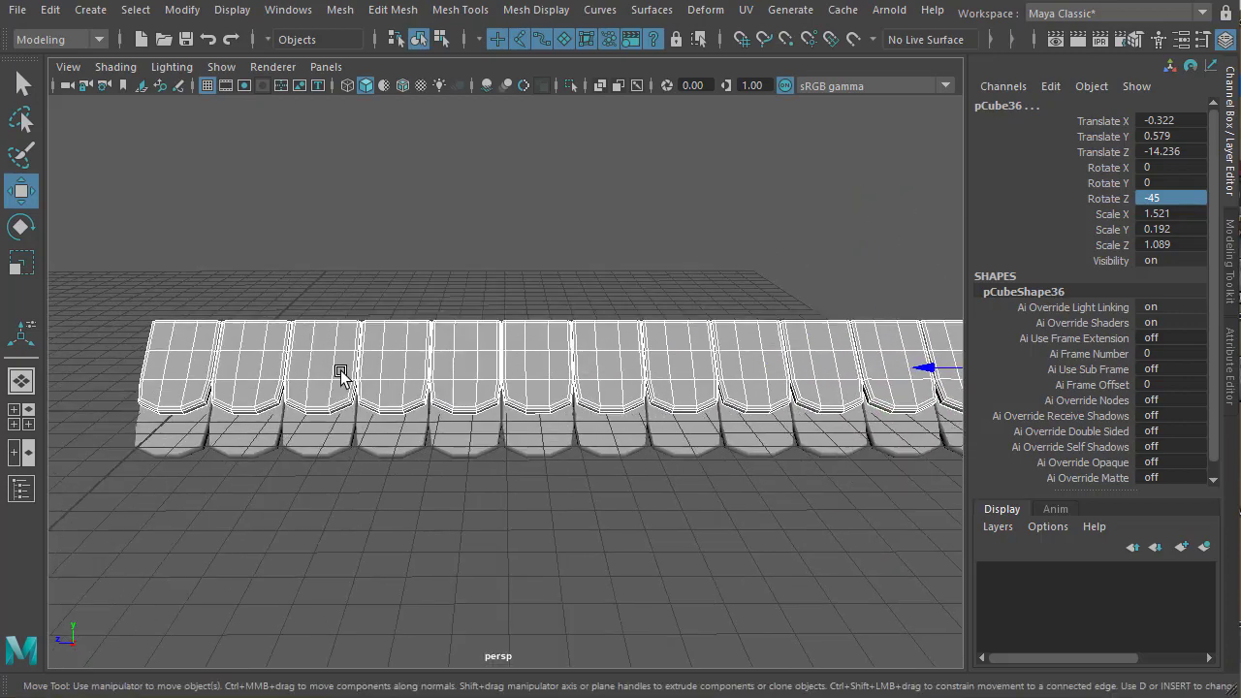
{"action": "left_click", "coordinate": [390, 294]}
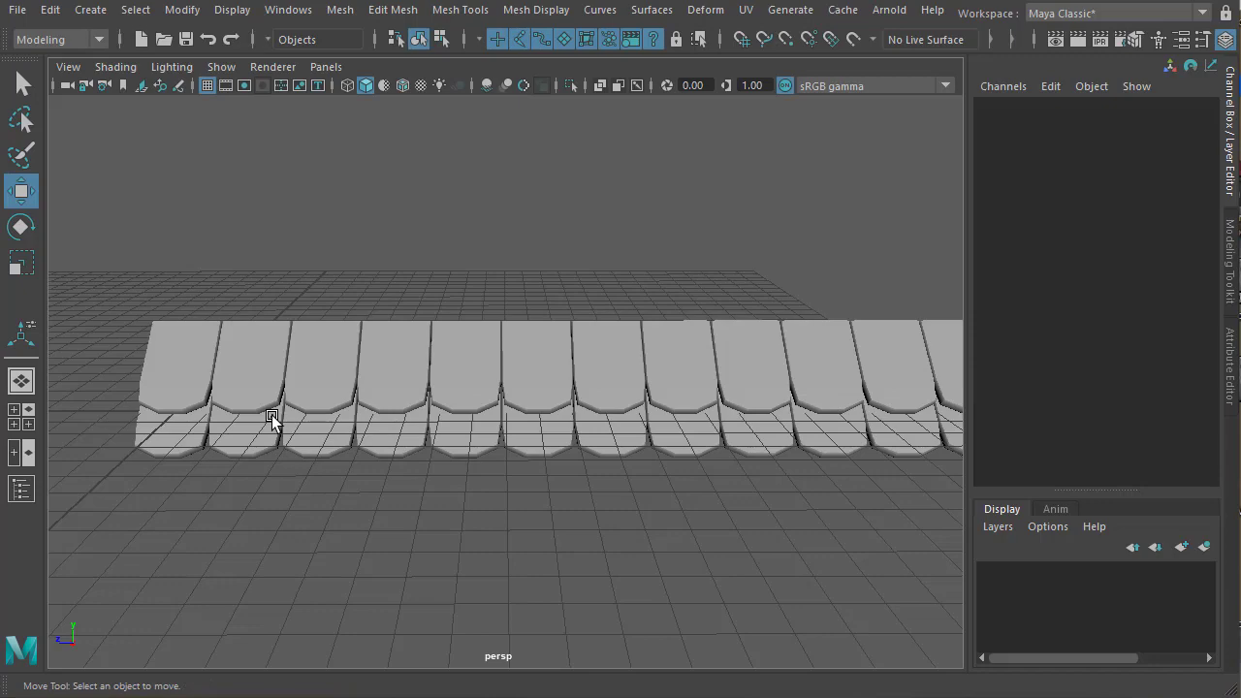
{"action": "right_click_drag", "start_coordinate": [628, 386], "coordinate": [454, 379], "text": "alt"}
{"action": "key", "text": "ctrl+z"}
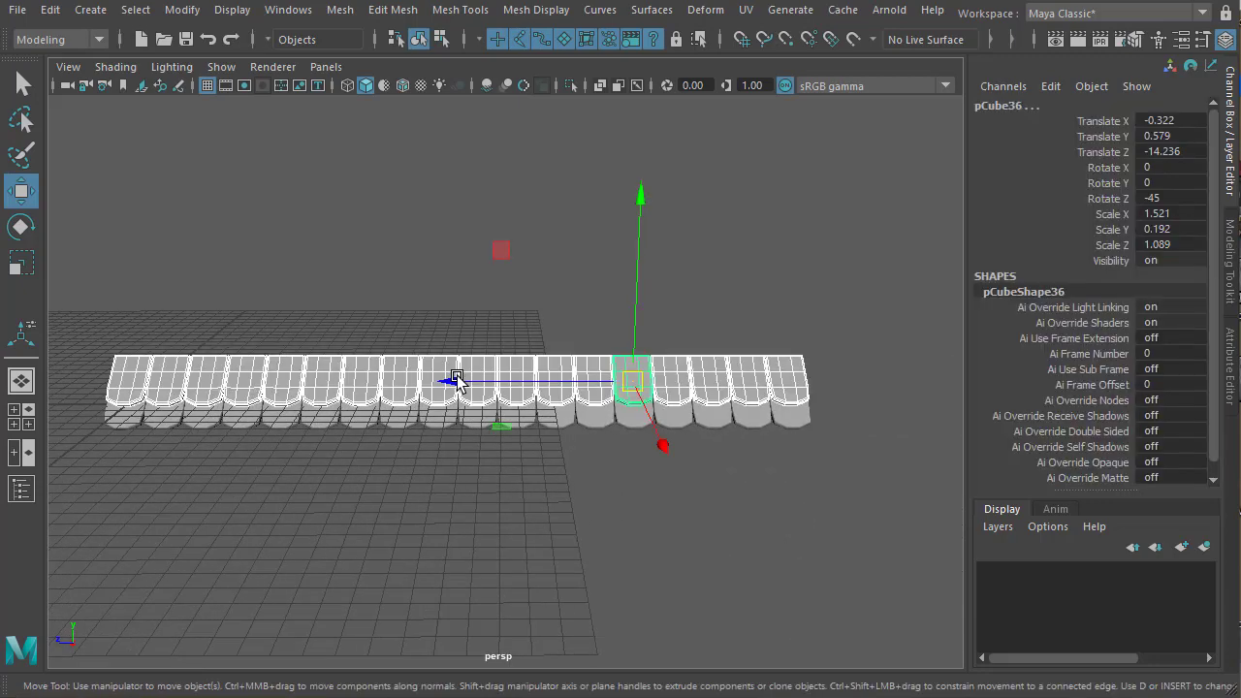
{"action": "middle_click_drag", "start_coordinate": [521, 421], "coordinate": [684, 424], "text": "alt"}
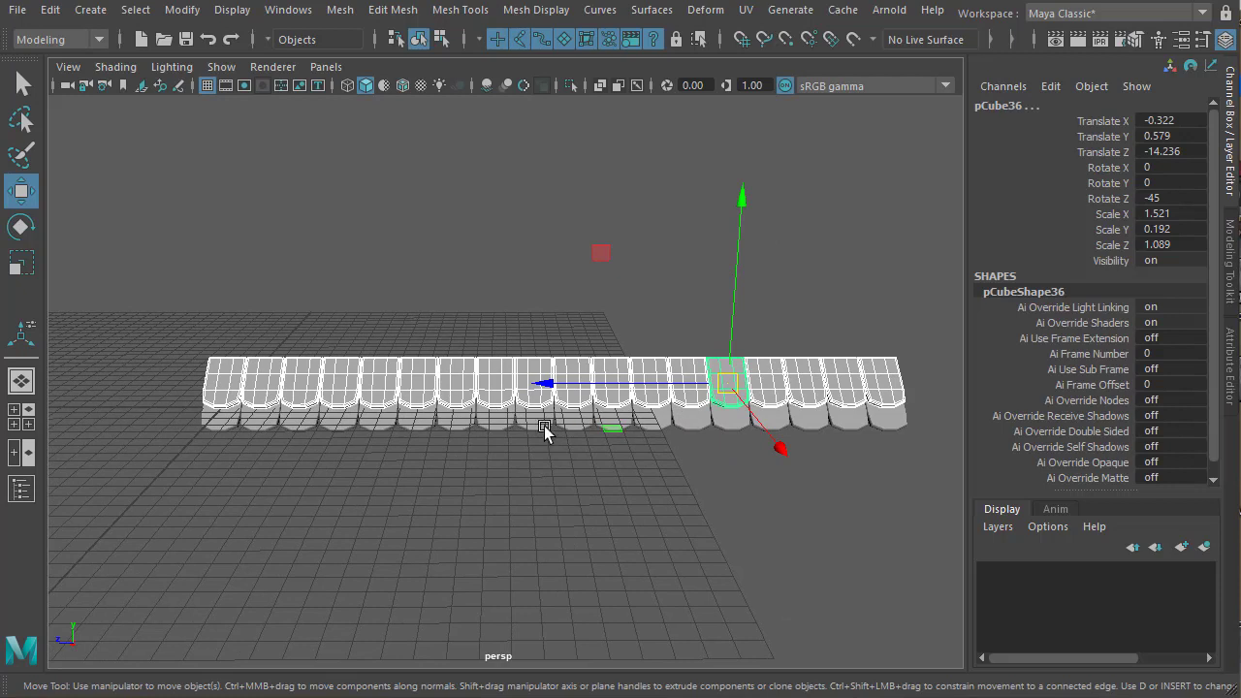
{"action": "left_click_drag", "start_coordinate": [600, 383], "coordinate": [617, 387]}
In the side view with wireframe display, fine-tune the upper row's stagger over the lower row's joints to Translate Z -14.769
{"action": "key", "text": "space"}
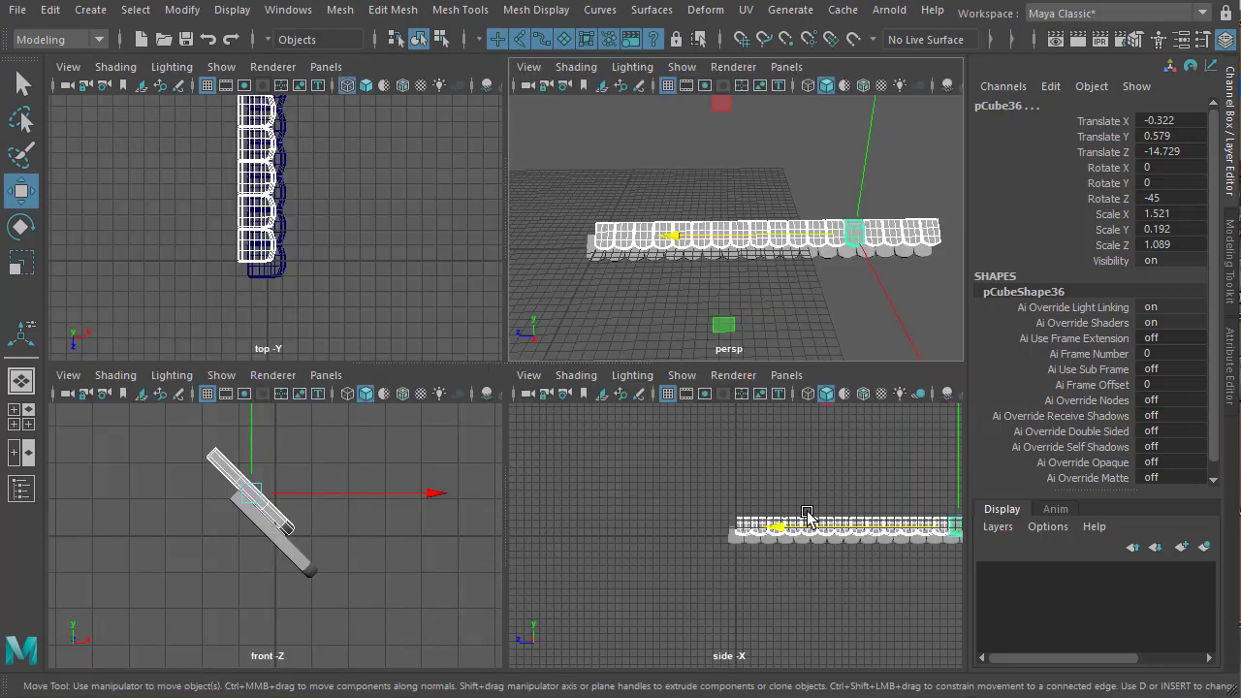
{"action": "key", "text": "space"}
{"action": "right_click_drag", "start_coordinate": [688, 521], "coordinate": [918, 499], "text": "alt"}
{"action": "middle_click_drag", "start_coordinate": [918, 499], "coordinate": [442, 491], "text": "alt"}
{"action": "scroll", "coordinate": [587, 502], "scroll_direction": "up", "scroll_amount": 5}
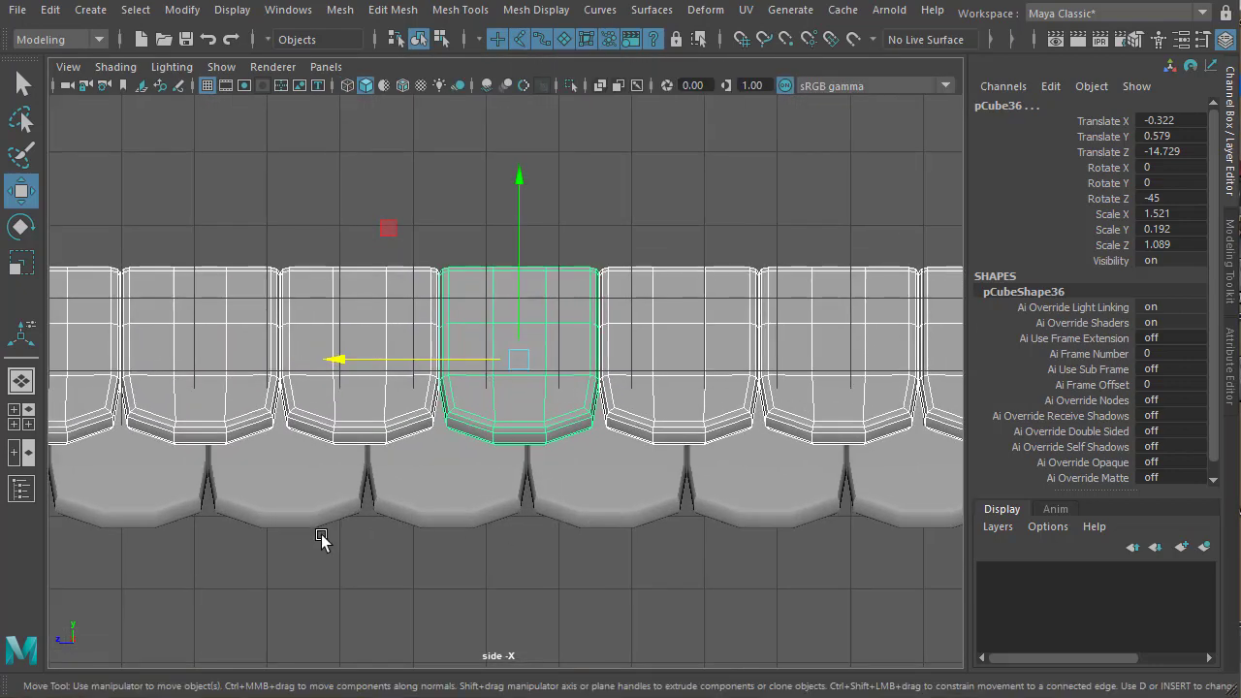
{"action": "key", "text": "4"}
{"action": "middle_click_drag", "start_coordinate": [469, 330], "coordinate": [459, 295], "text": "alt"}
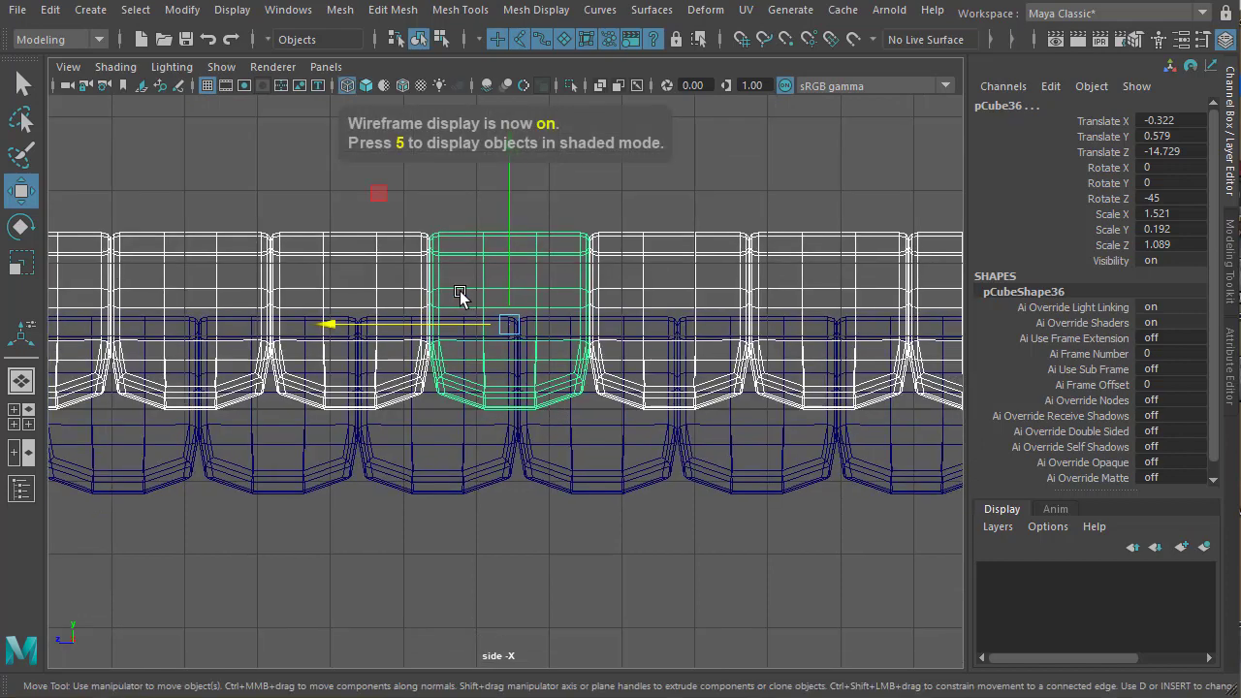
{"action": "left_click_drag", "start_coordinate": [455, 324], "coordinate": [455, 327]}
Delete the upper row's end slab at Translate Z -19.15 that overhangs the lower row
{"action": "right_click_drag", "start_coordinate": [456, 327], "coordinate": [291, 427], "text": "alt"}
{"action": "key", "text": "space"}
{"action": "key", "text": "space"}
{"action": "middle_click_drag", "start_coordinate": [735, 317], "coordinate": [640, 257], "text": "alt"}
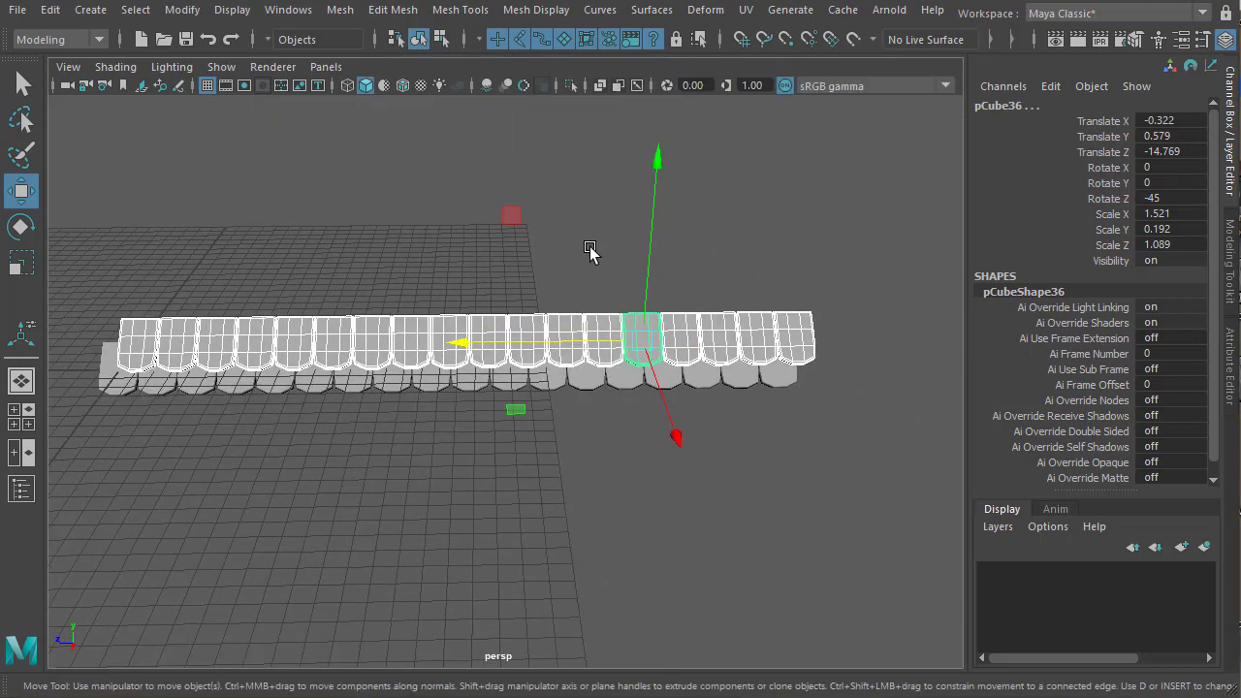
{"action": "left_click", "coordinate": [589, 250]}
{"action": "left_click", "coordinate": [807, 328]}
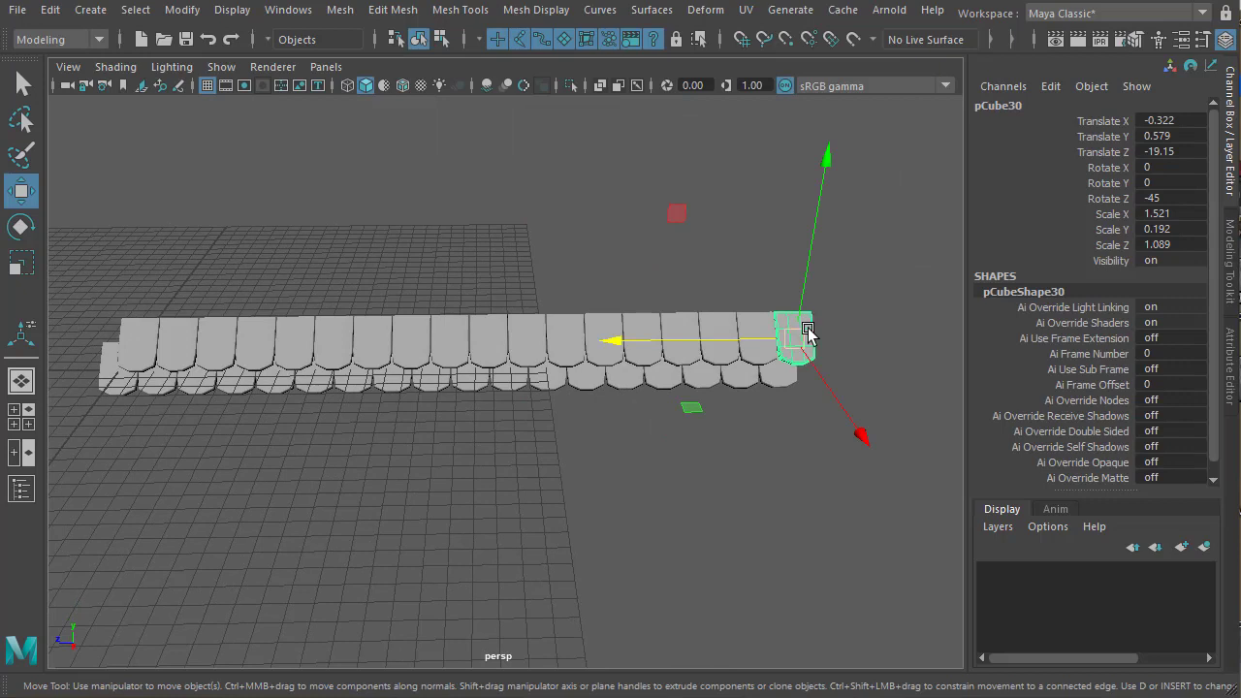
{"action": "left_click", "coordinate": [808, 333]}
{"action": "middle_click_drag", "start_coordinate": [521, 306], "coordinate": [549, 355], "text": "alt"}
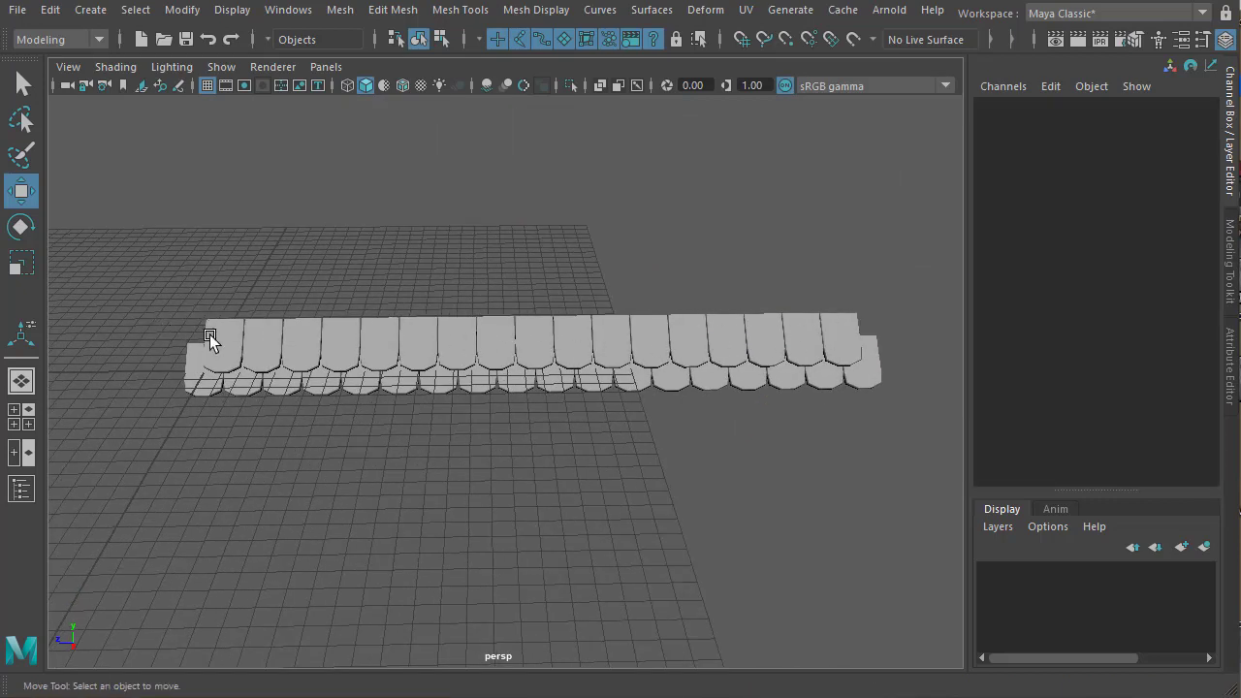
Select both staggered rows and, in the front view, duplicate them up the slope to Translate X -1.001, Y 1.783
{"action": "left_click_drag", "start_coordinate": [266, 405], "coordinate": [311, 390], "text": "alt"}
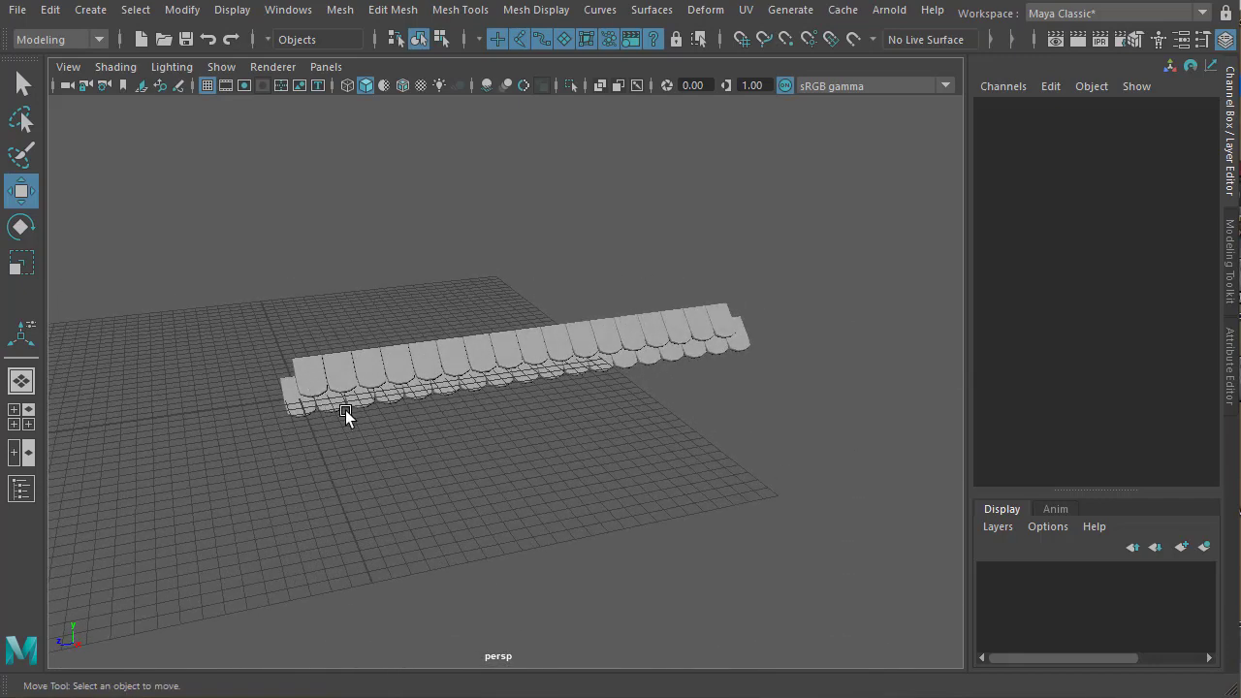
{"action": "middle_click_drag", "start_coordinate": [334, 436], "coordinate": [332, 492], "text": "alt"}
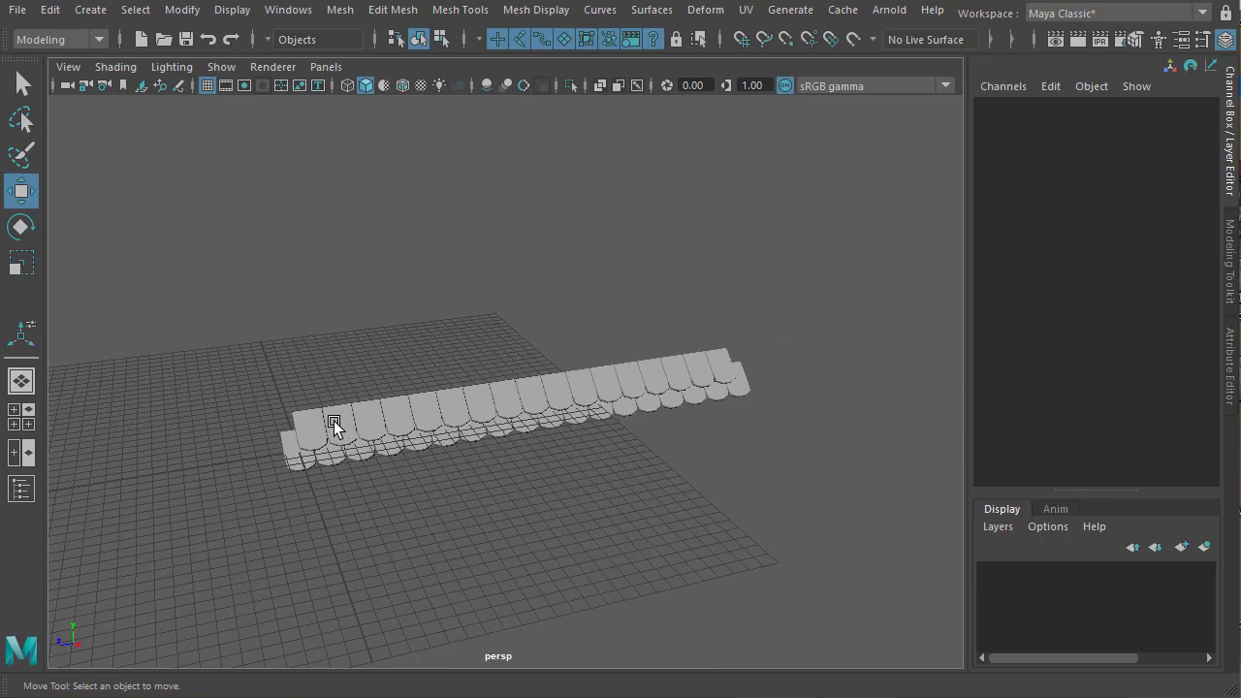
{"action": "left_click_drag", "start_coordinate": [197, 304], "coordinate": [700, 498]}
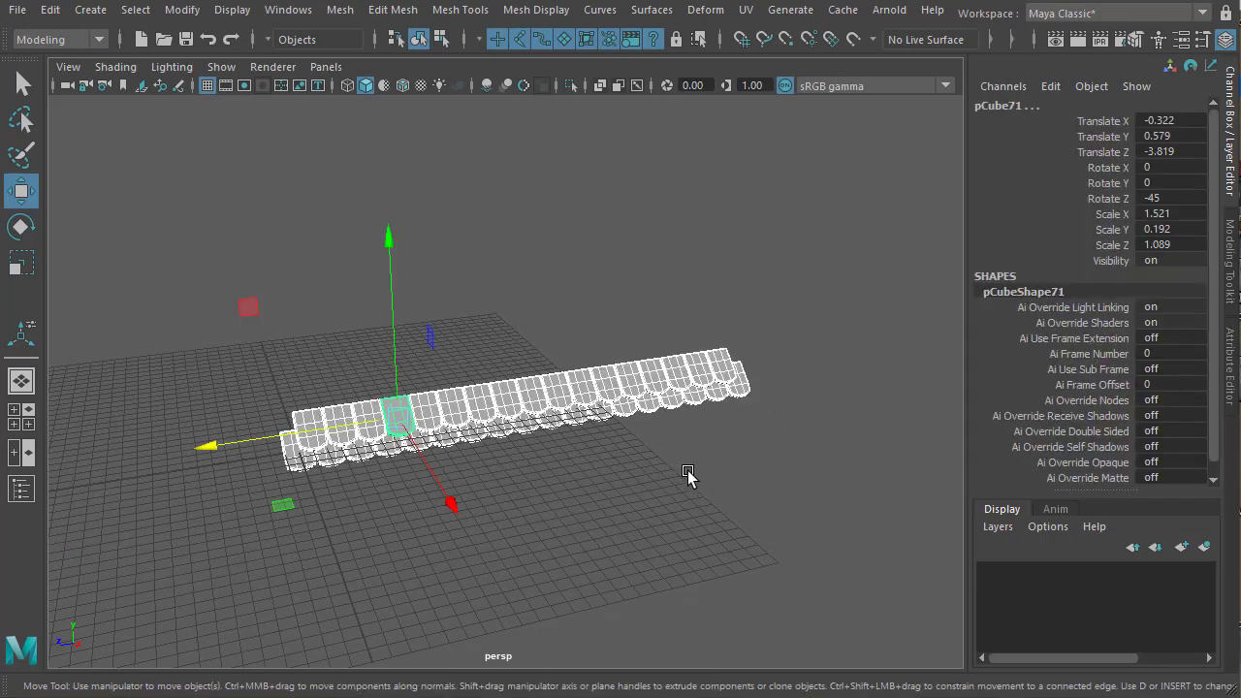
{"action": "key", "text": "space"}
{"action": "key", "text": "space"}
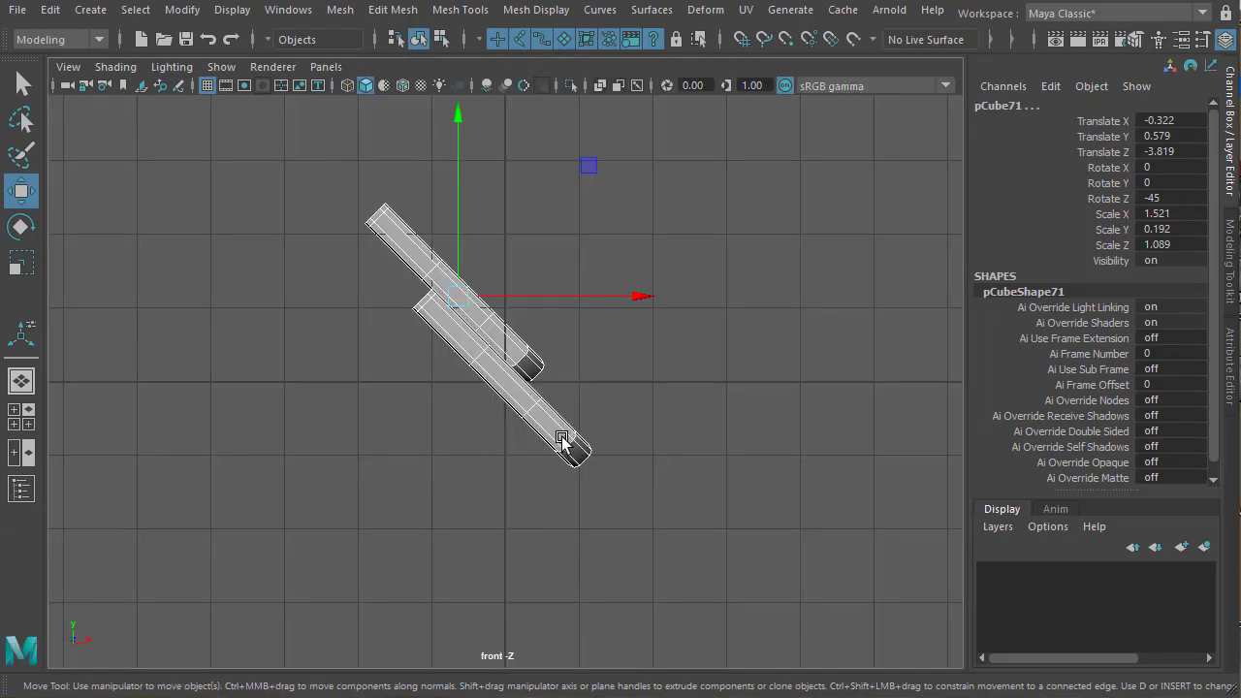
{"action": "scroll", "coordinate": [562, 441], "scroll_direction": "down", "scroll_amount": 6}
{"action": "middle_click_drag", "start_coordinate": [424, 402], "coordinate": [476, 505], "text": "alt"}
{"action": "scroll", "coordinate": [570, 473], "scroll_direction": "up", "scroll_amount": 1}
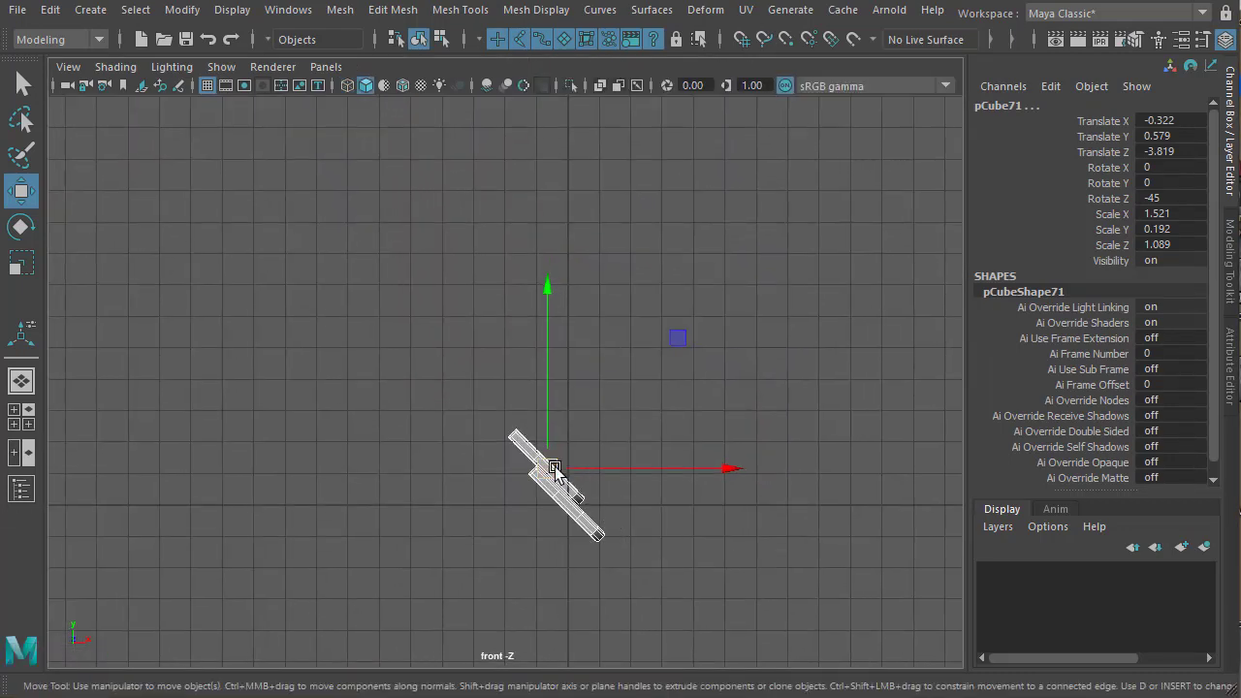
{"action": "mouse_move", "coordinate": [554, 468]}
{"action": "left_mouse_down", "text": "shift"}
{"action": "mouse_move", "coordinate": [510, 377]}
{"action": "mouse_move", "coordinate": [510, 395]}
{"action": "left_mouse_up", "text": "shift"}
Repeat Duplicate with Transform on the pair of rows twice, ending at Translate X -2.359, Y 4.19
{"action": "scroll", "coordinate": [830, 572], "scroll_direction": "up", "scroll_amount": 3}
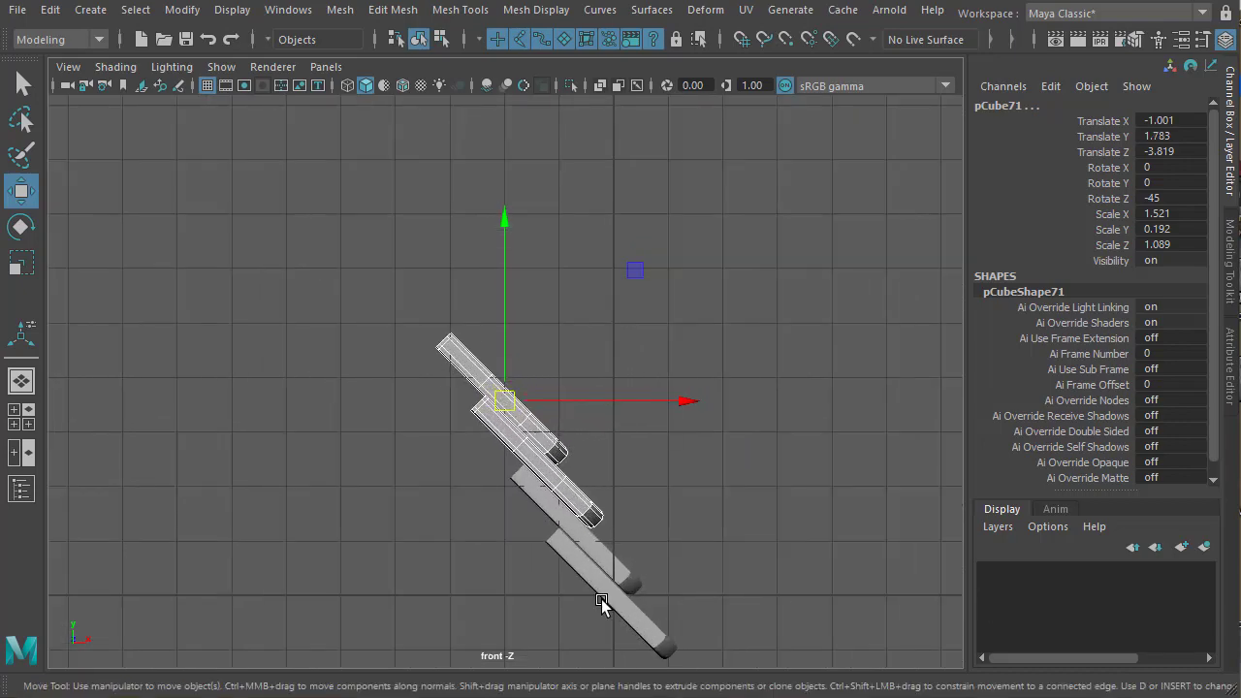
{"action": "middle_click_drag", "start_coordinate": [601, 599], "coordinate": [543, 473], "text": "alt"}
{"action": "right_click_drag", "start_coordinate": [543, 473], "coordinate": [748, 534], "text": "alt"}
{"action": "middle_click_drag", "start_coordinate": [693, 550], "coordinate": [692, 584], "text": "alt"}
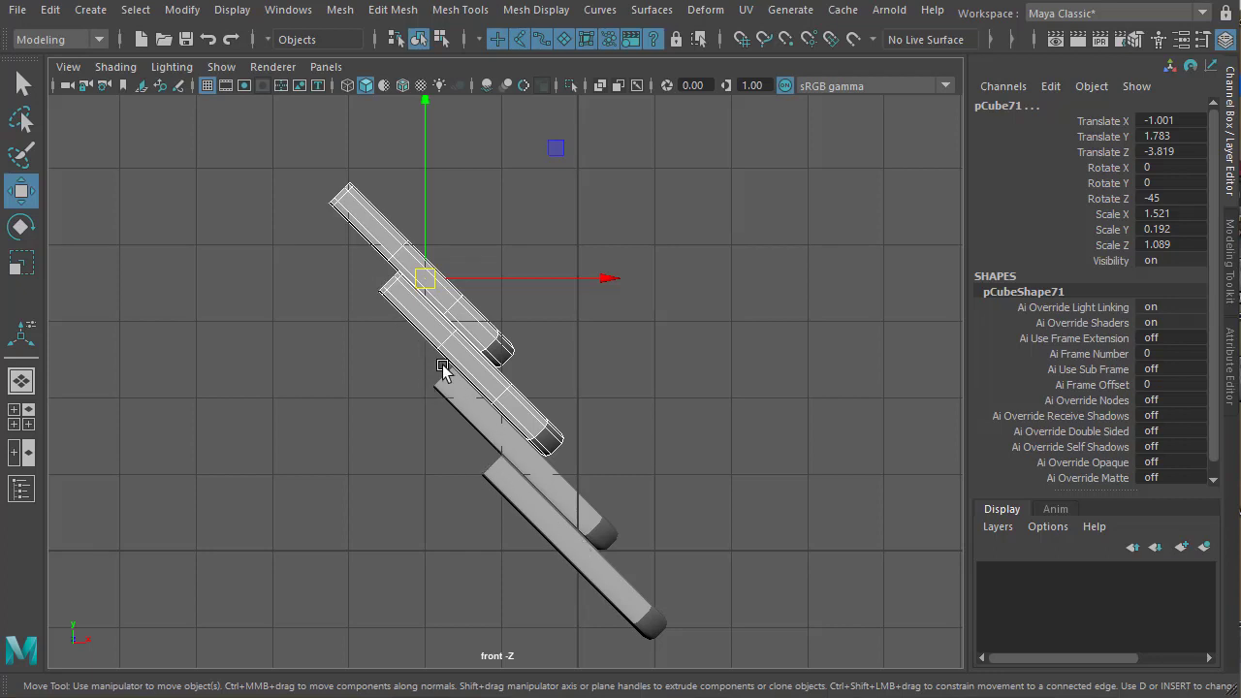
{"action": "scroll", "coordinate": [546, 515], "scroll_direction": "down", "scroll_amount": 5}
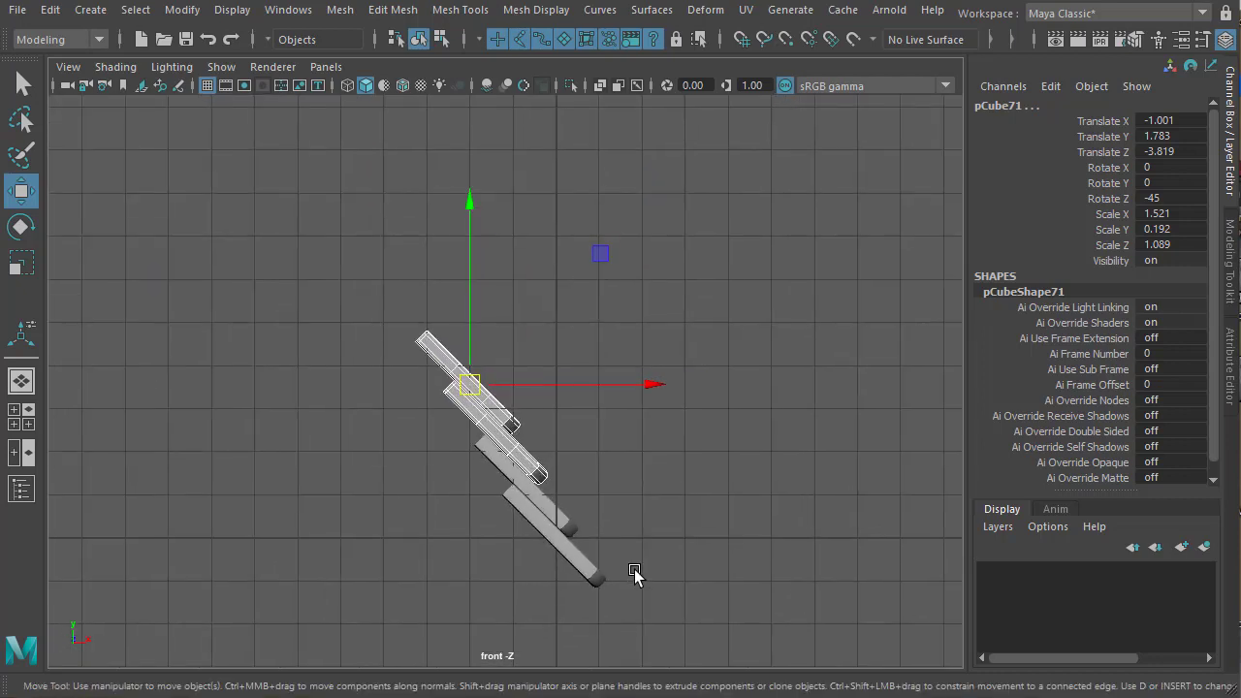
{"action": "key", "text": "shift+d"}
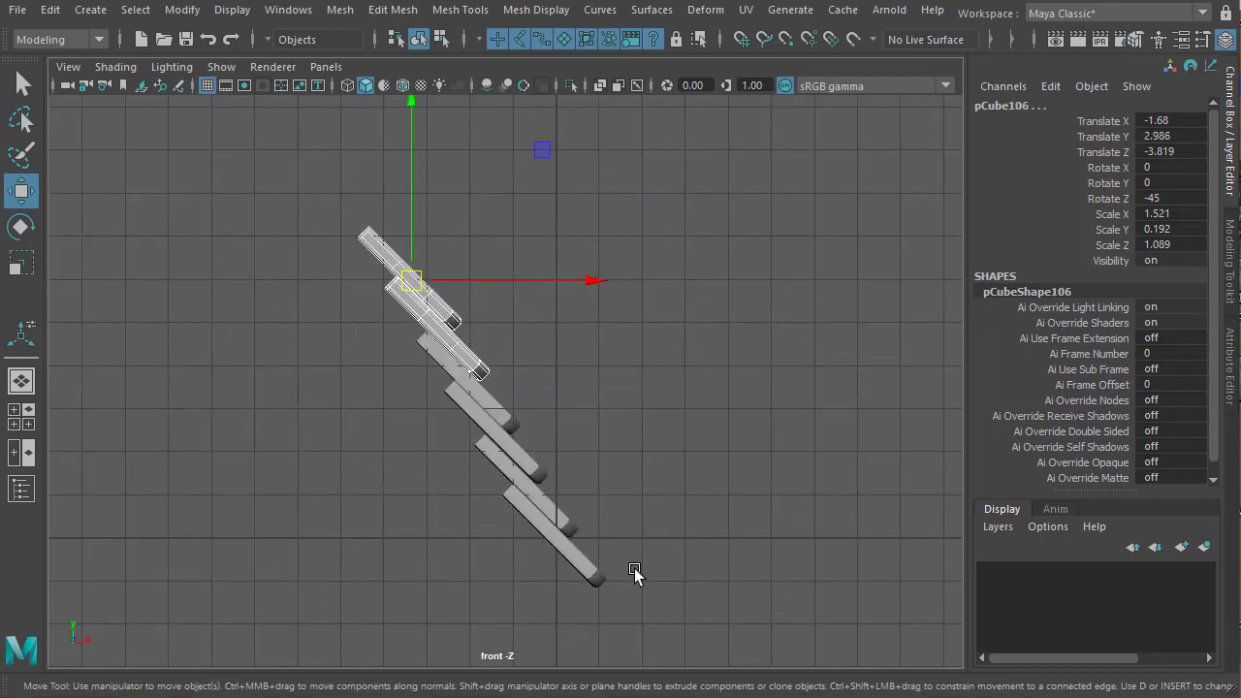
{"action": "key", "text": "shift+d"}
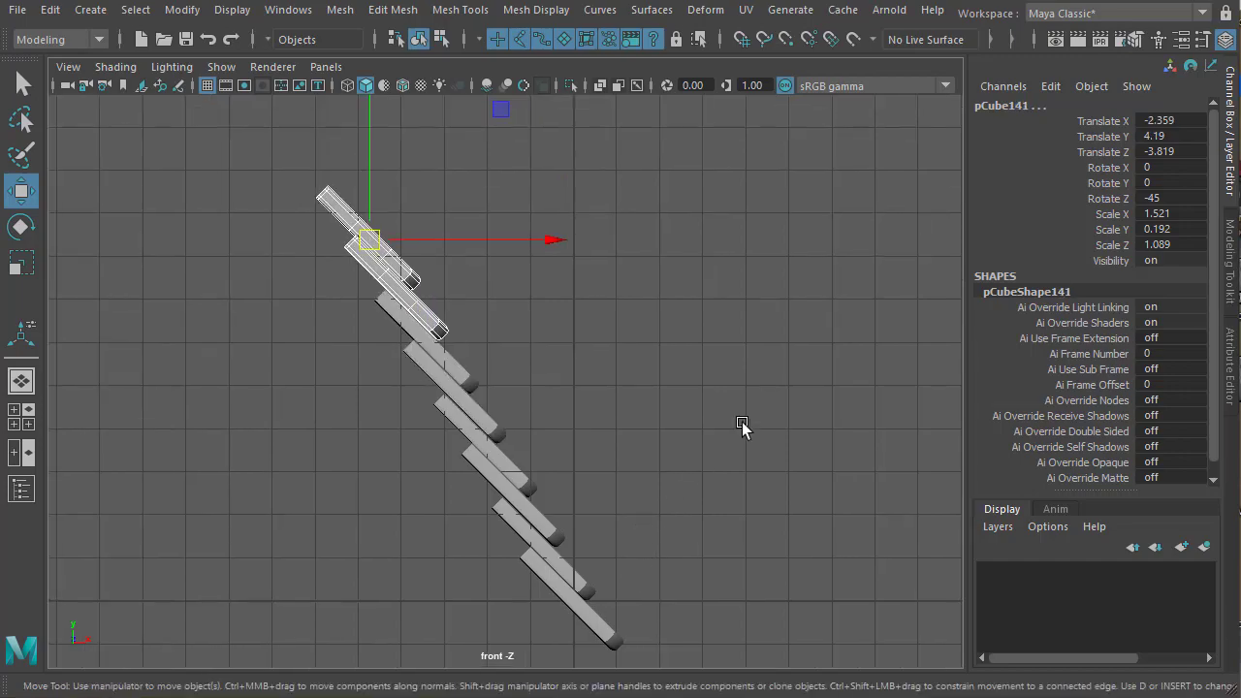
In the perspective view, repeat Duplicate with Transform once more to add another pair of rows at the roof's upper edge
{"action": "key", "text": "space"}
{"action": "left_click_drag", "start_coordinate": [775, 281], "coordinate": [734, 272], "text": "alt"}
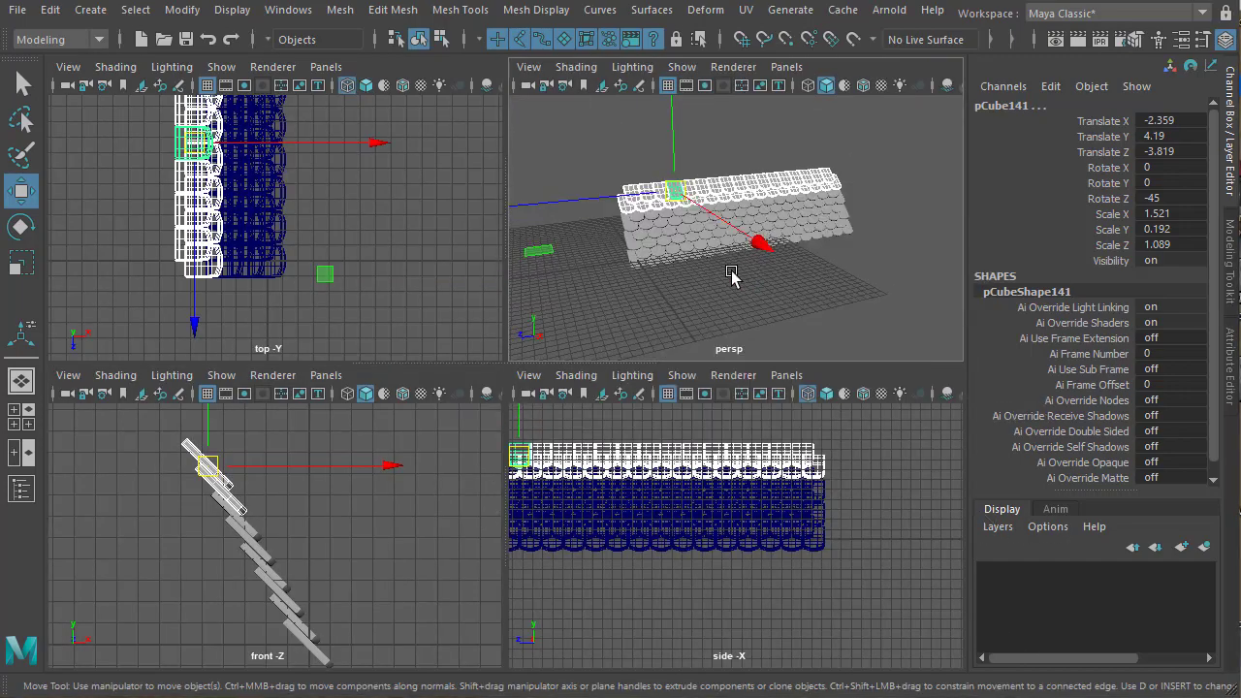
{"action": "key", "text": "space"}
{"action": "left_click_drag", "start_coordinate": [582, 395], "coordinate": [688, 482], "text": "alt"}
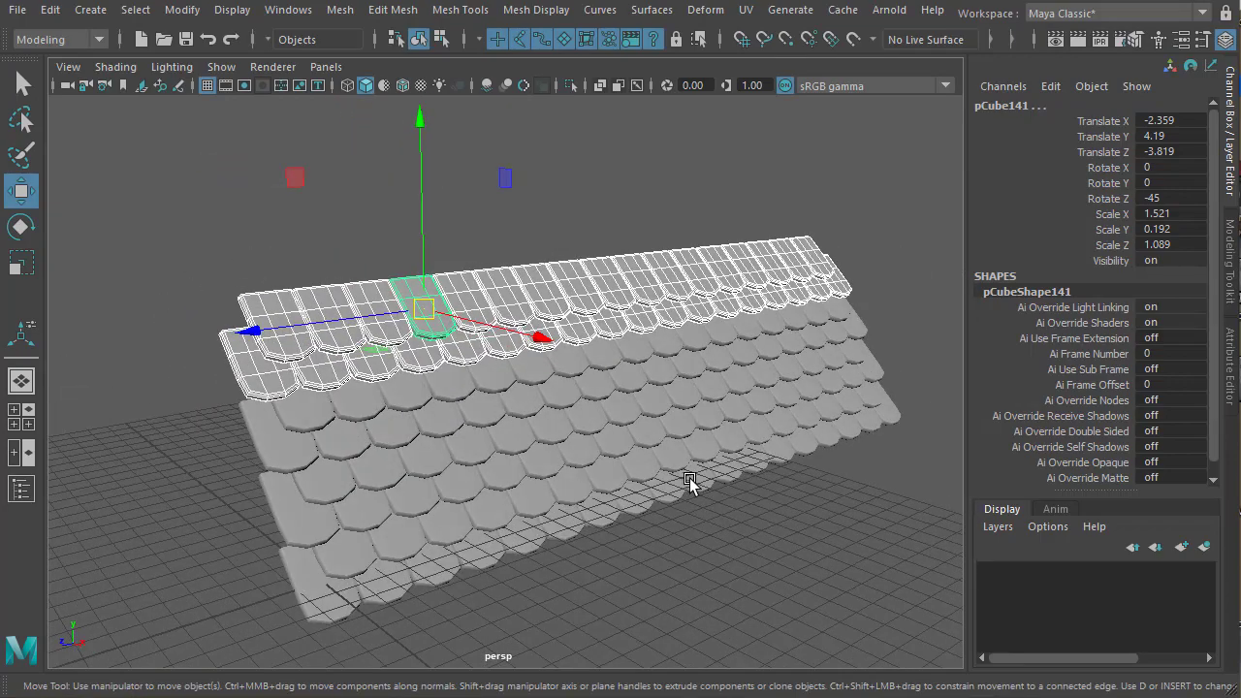
{"action": "key", "text": "shift+d"}
Select every slab of the finished roof side and group them
{"action": "left_click_drag", "start_coordinate": [803, 477], "coordinate": [591, 493], "text": "alt"}
{"action": "left_click", "coordinate": [635, 541]}
{"action": "mouse_move", "coordinate": [634, 540]}
{"action": "left_mouse_down", "text": "alt"}
{"action": "mouse_move", "coordinate": [760, 510]}
{"action": "mouse_move", "coordinate": [705, 459]}
{"action": "mouse_move", "coordinate": [423, 521]}
{"action": "mouse_move", "coordinate": [382, 520]}
{"action": "mouse_move", "coordinate": [329, 488]}
{"action": "mouse_move", "coordinate": [246, 493]}
{"action": "mouse_move", "coordinate": [712, 487]}
{"action": "mouse_move", "coordinate": [744, 506]}
{"action": "mouse_move", "coordinate": [675, 491]}
{"action": "mouse_move", "coordinate": [632, 552]}
{"action": "mouse_move", "coordinate": [454, 549]}
{"action": "mouse_move", "coordinate": [675, 545]}
{"action": "mouse_move", "coordinate": [704, 517]}
{"action": "mouse_move", "coordinate": [651, 531]}
{"action": "left_mouse_up", "text": "alt"}
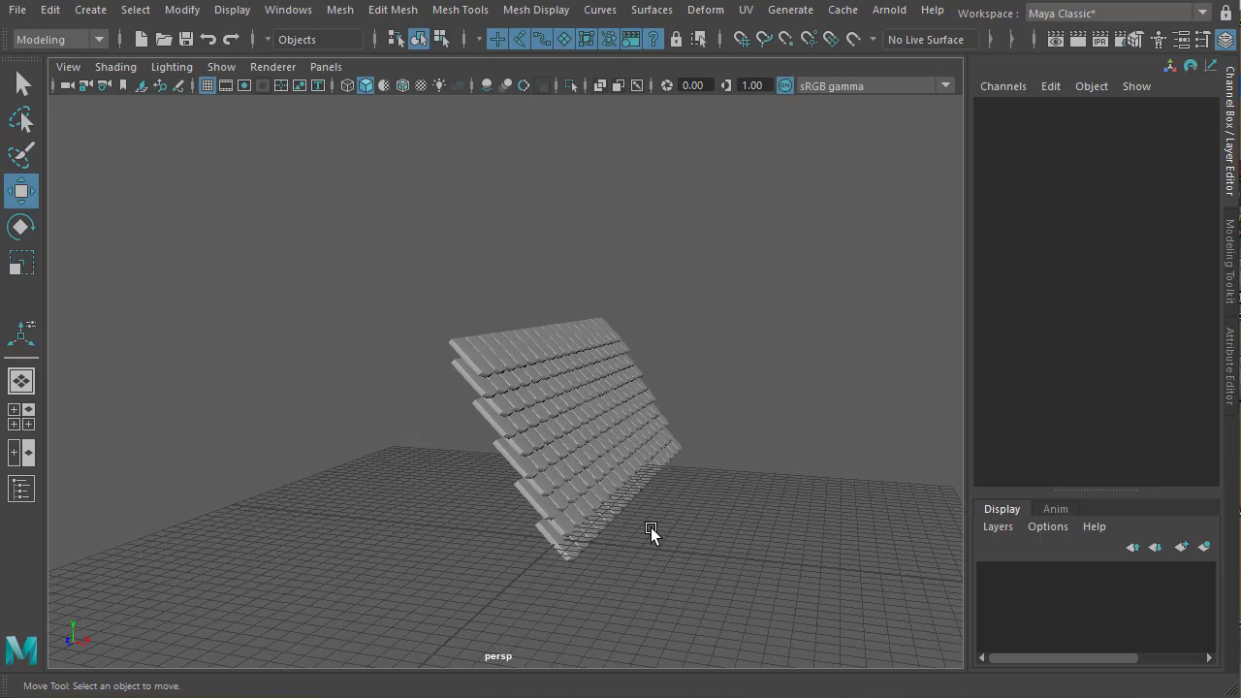
{"action": "left_click_drag", "start_coordinate": [678, 506], "coordinate": [818, 593], "text": "alt"}
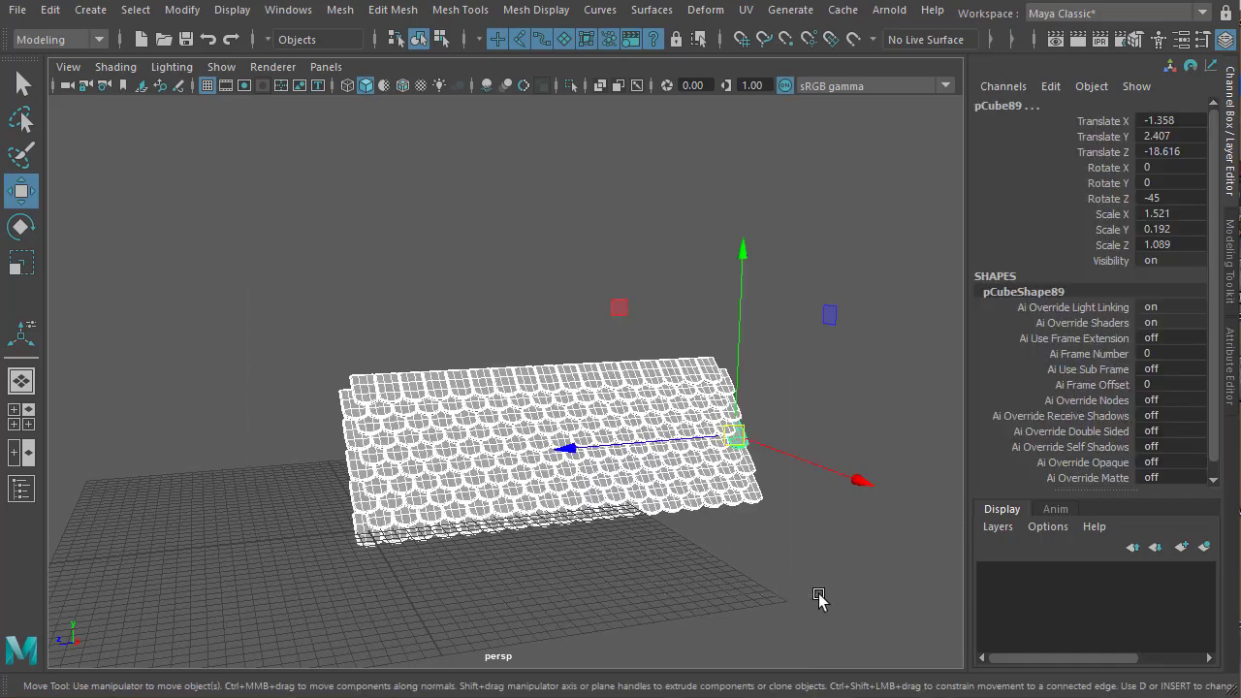
{"action": "key", "text": "ctrl+g"}
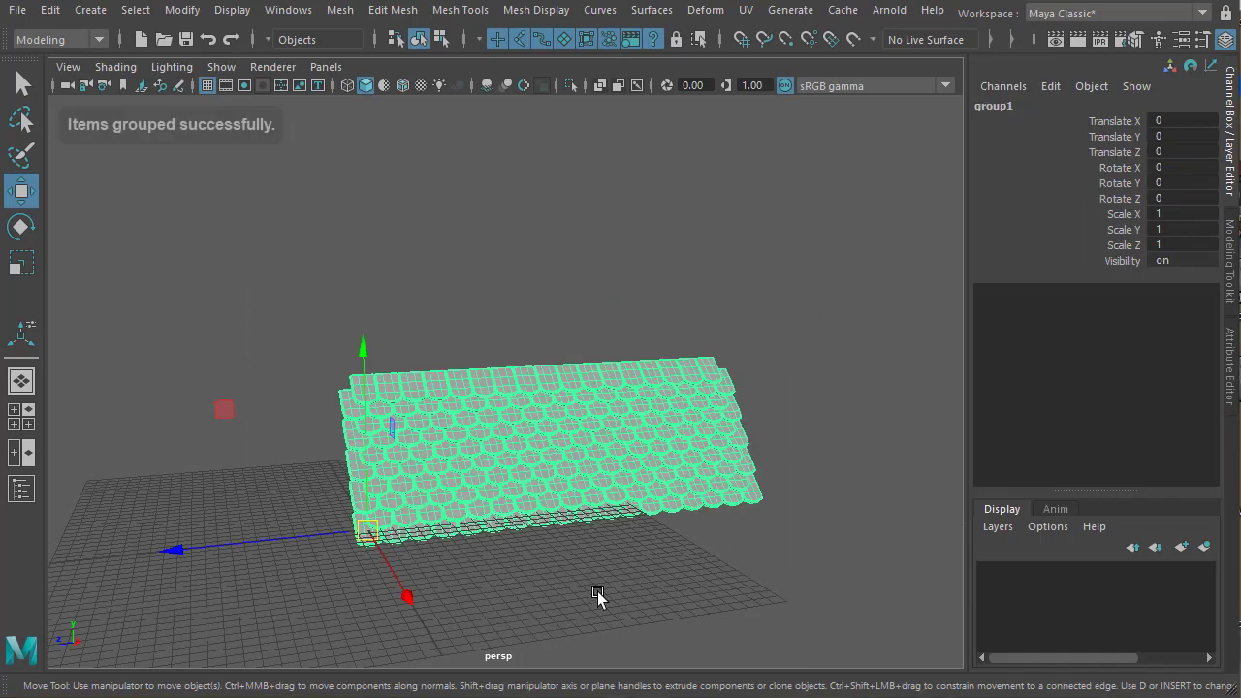
Switch to the Rigging command set, open the Lattice deformer options for the roof group and reset them to their defaults
{"action": "left_click_drag", "start_coordinate": [540, 546], "coordinate": [582, 515], "text": "alt"}
{"action": "right_click_drag", "start_coordinate": [582, 515], "coordinate": [613, 548], "text": "alt"}
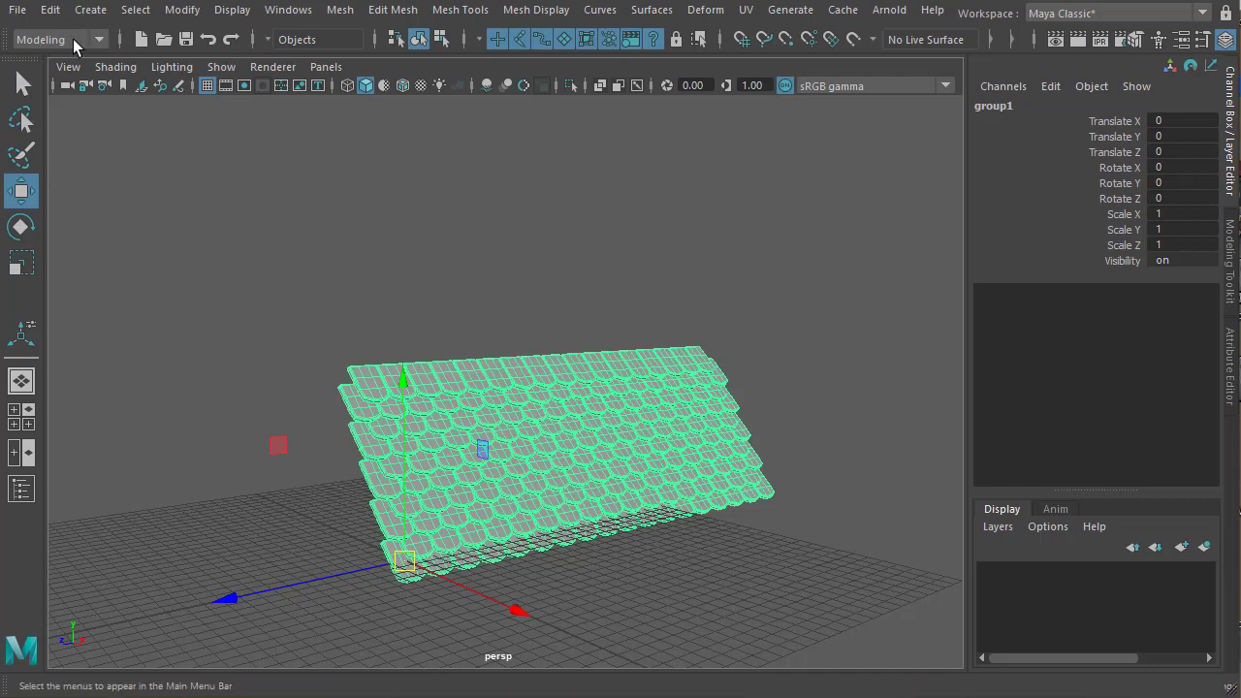
{"action": "left_click", "coordinate": [75, 43]}
{"action": "left_click", "coordinate": [52, 84]}
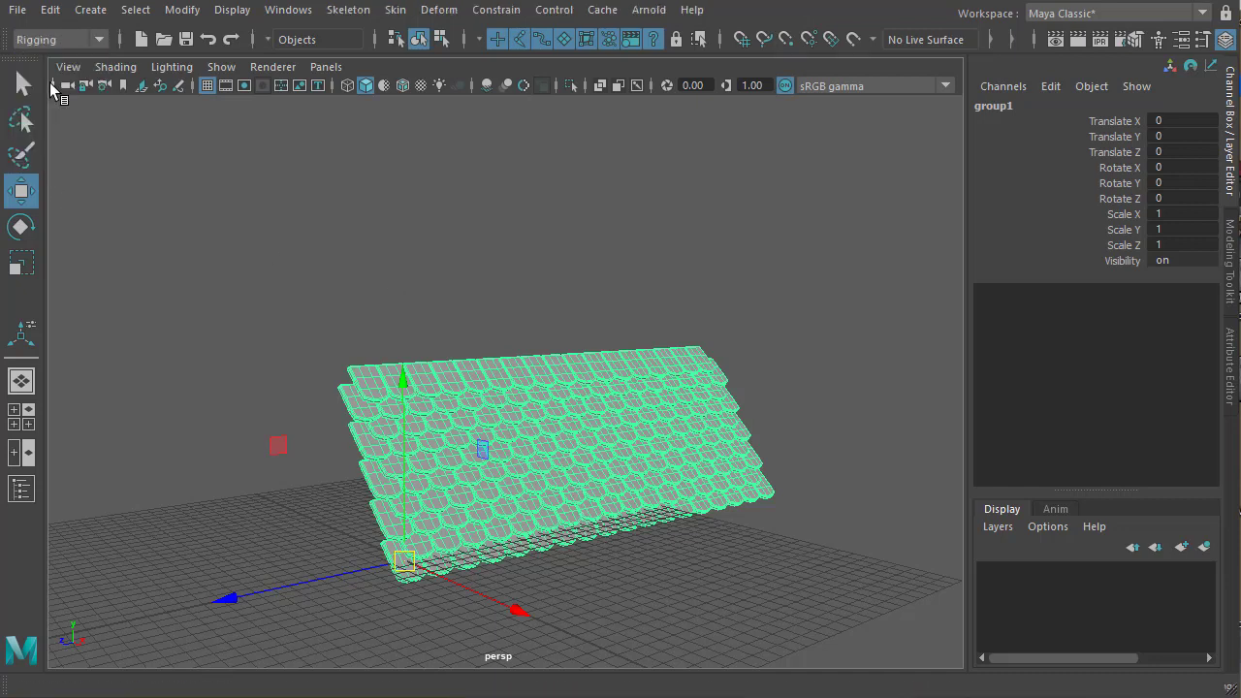
{"action": "left_click", "coordinate": [440, 11]}
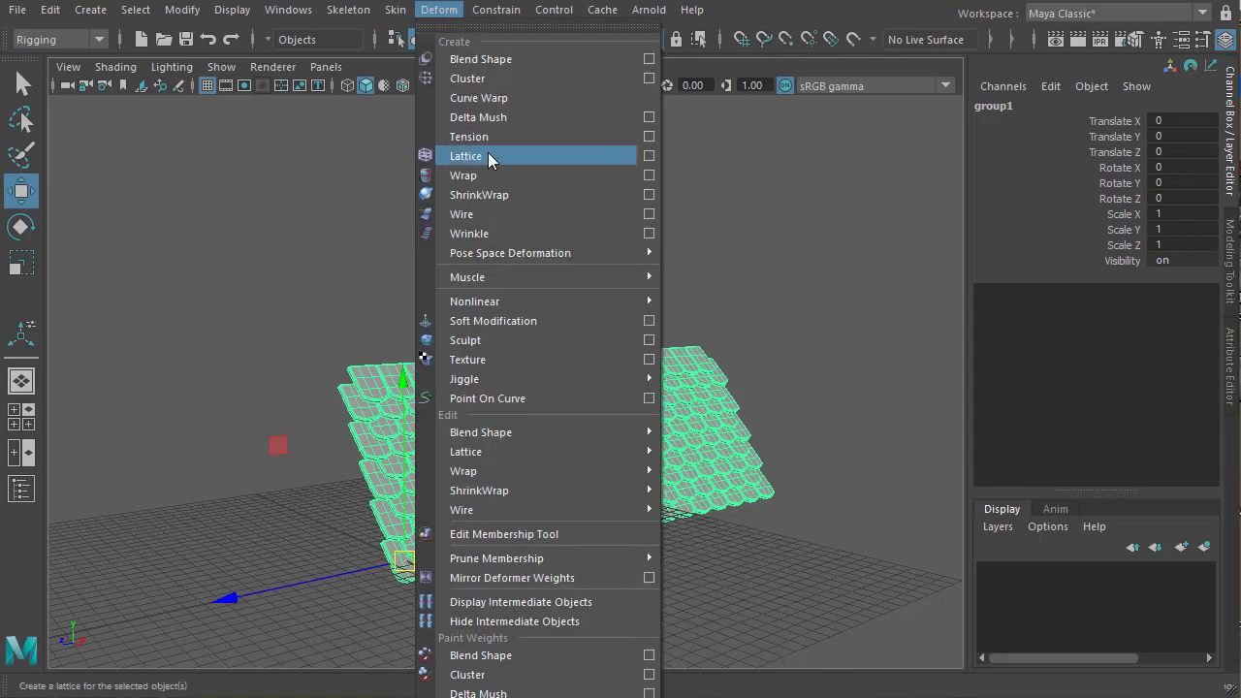
{"action": "left_click", "coordinate": [649, 156]}
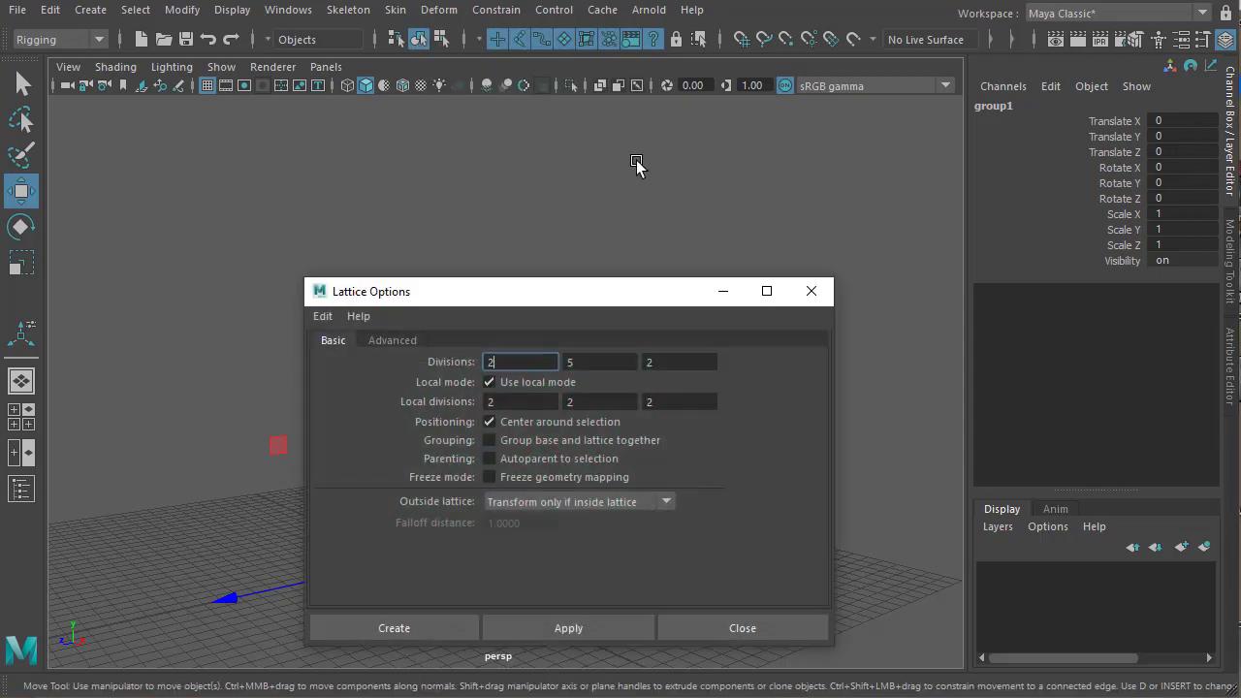
{"action": "left_click_drag", "start_coordinate": [562, 286], "coordinate": [857, 83]}
{"action": "left_click", "coordinate": [618, 110]}
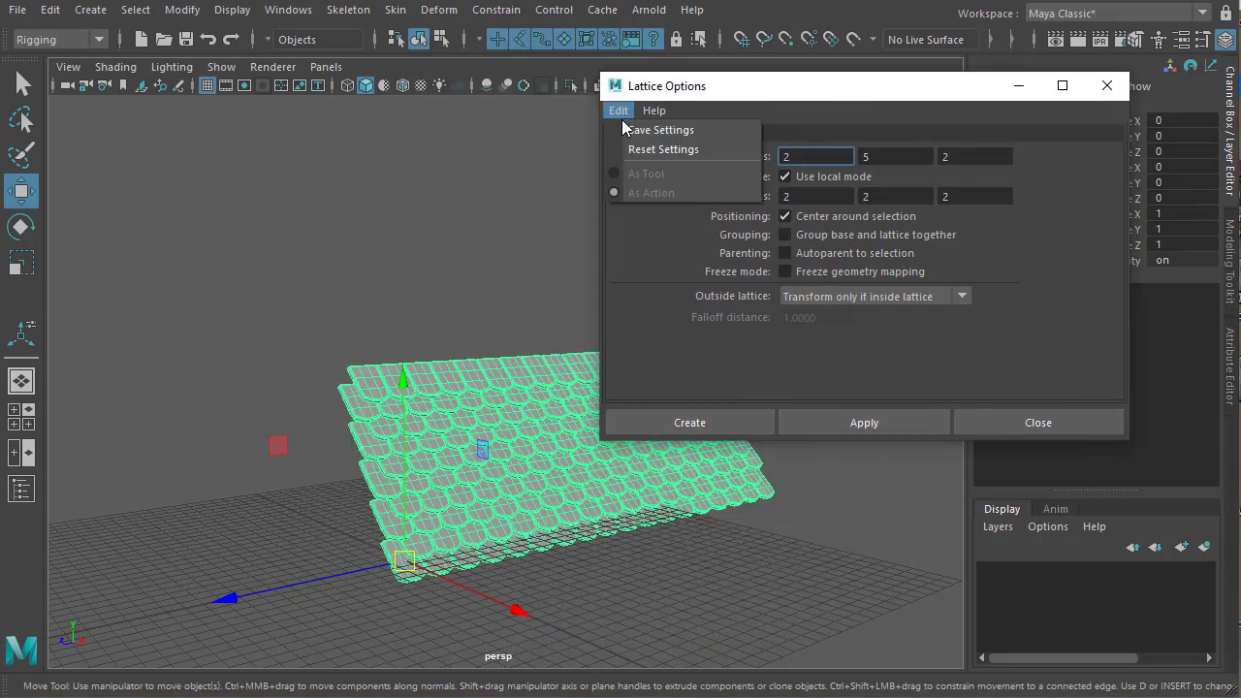
{"action": "left_click", "coordinate": [642, 150]}
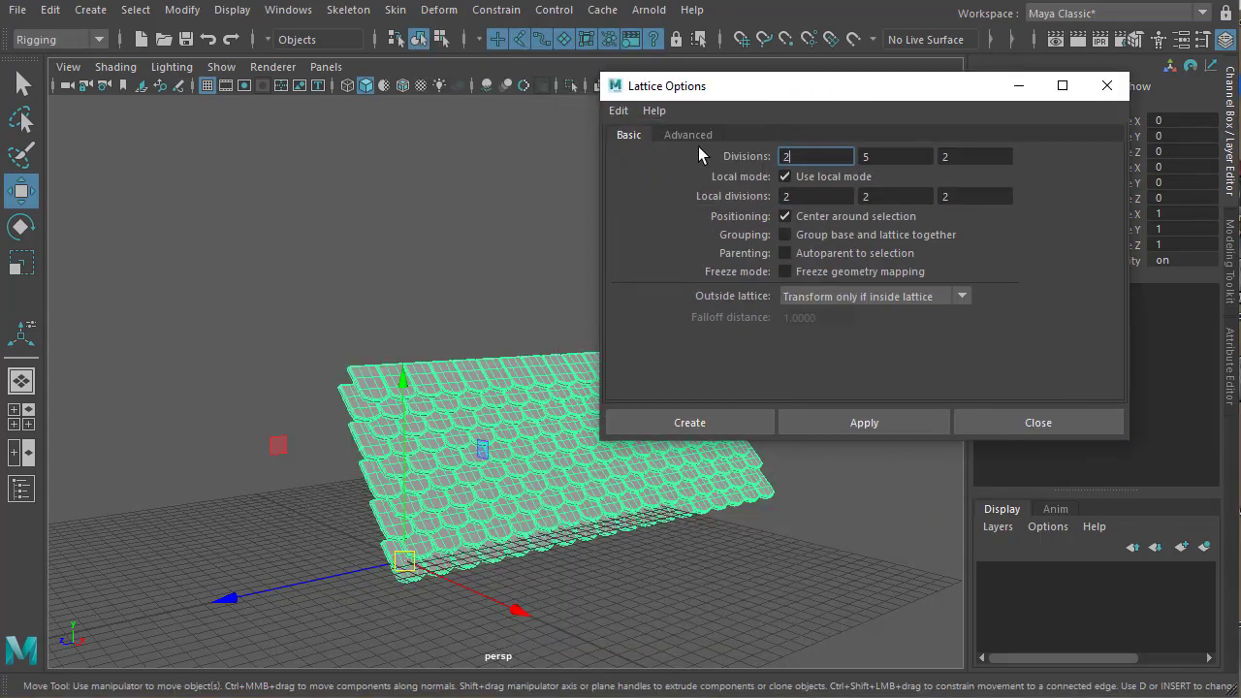
Create a lattice with divisions 2, 5, 2 around the roof group and switch it to lattice point editing
{"action": "left_click", "coordinate": [676, 424]}
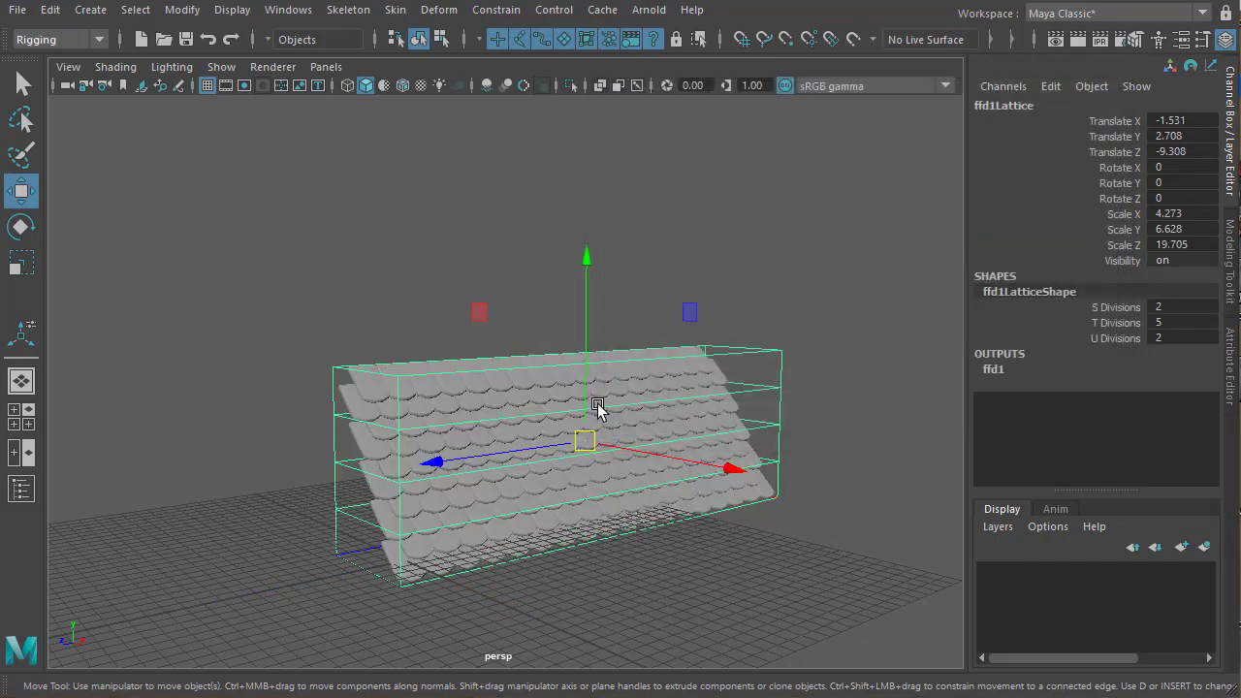
{"action": "left_click_drag", "start_coordinate": [598, 408], "coordinate": [376, 405], "text": "alt"}
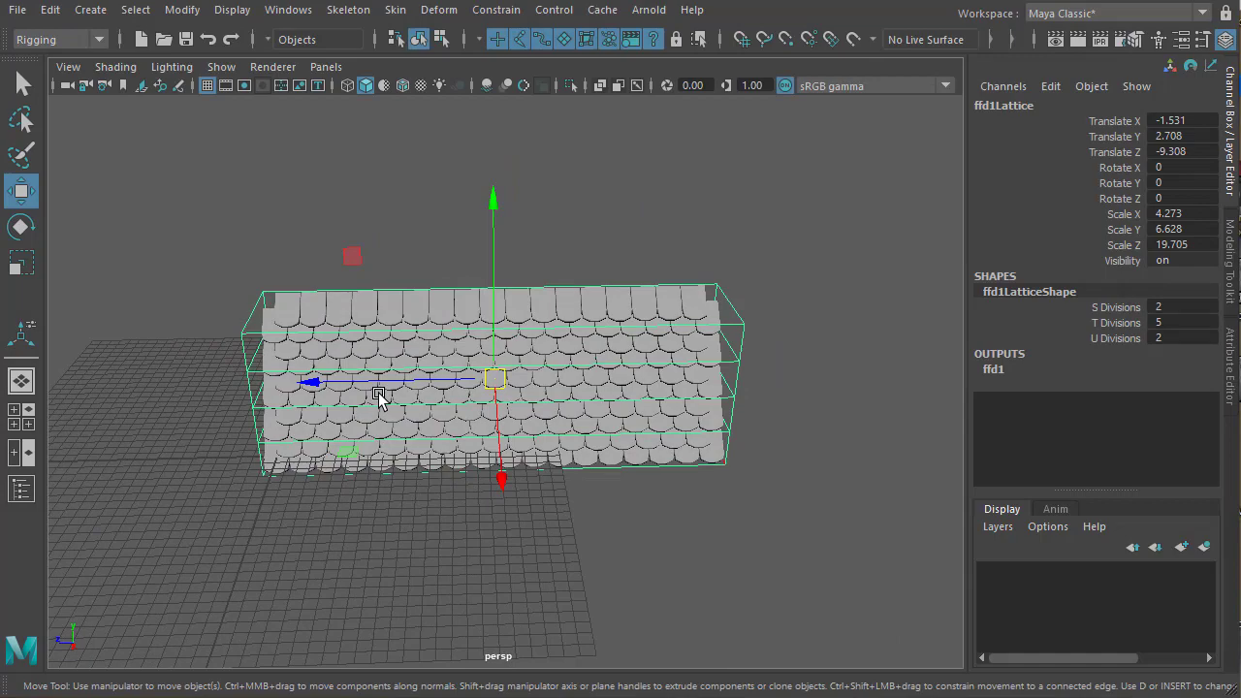
{"action": "left_click_drag", "start_coordinate": [546, 421], "coordinate": [562, 261], "text": "alt"}
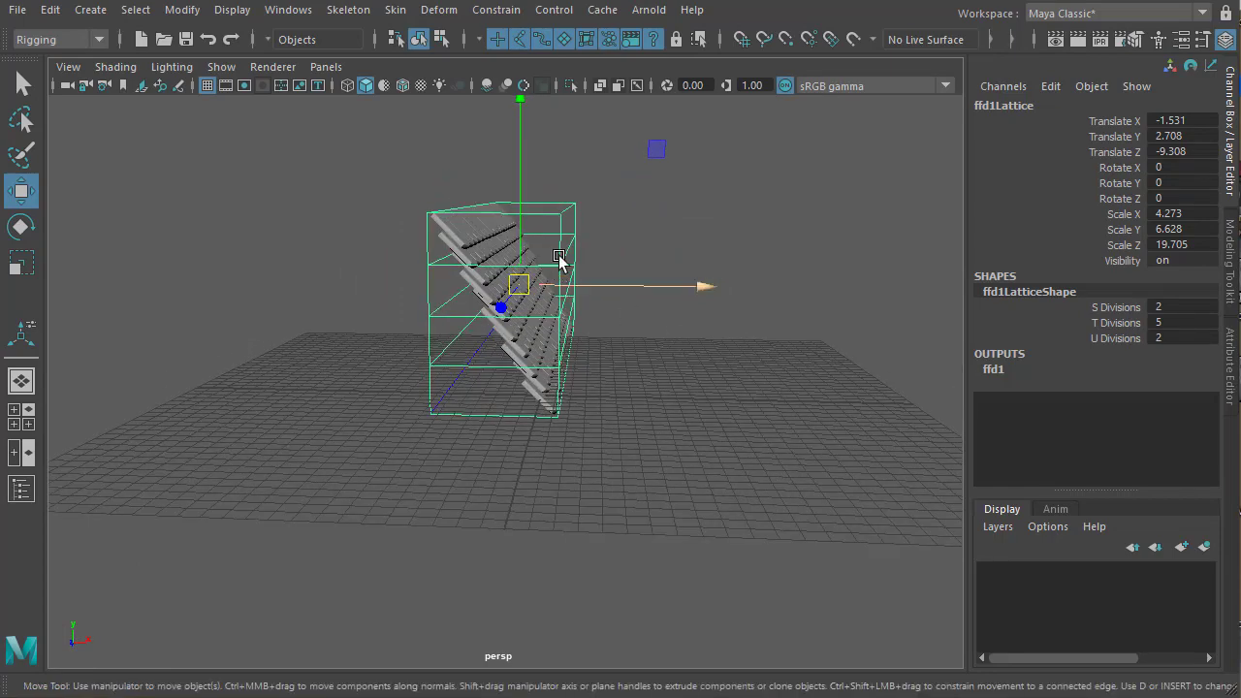
{"action": "left_click_drag", "start_coordinate": [472, 243], "coordinate": [464, 196], "text": "alt"}
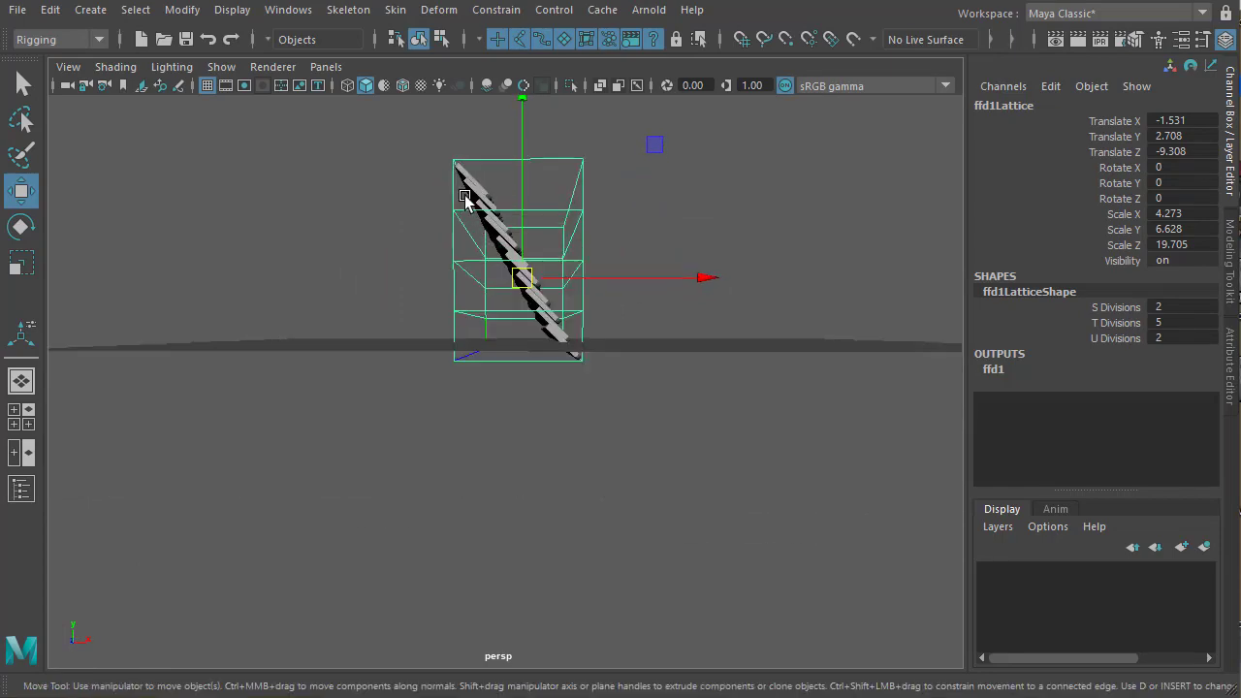
{"action": "left_click_drag", "start_coordinate": [532, 233], "coordinate": [541, 262], "text": "alt"}
{"action": "right_click_drag", "start_coordinate": [567, 182], "coordinate": [553, 176]}
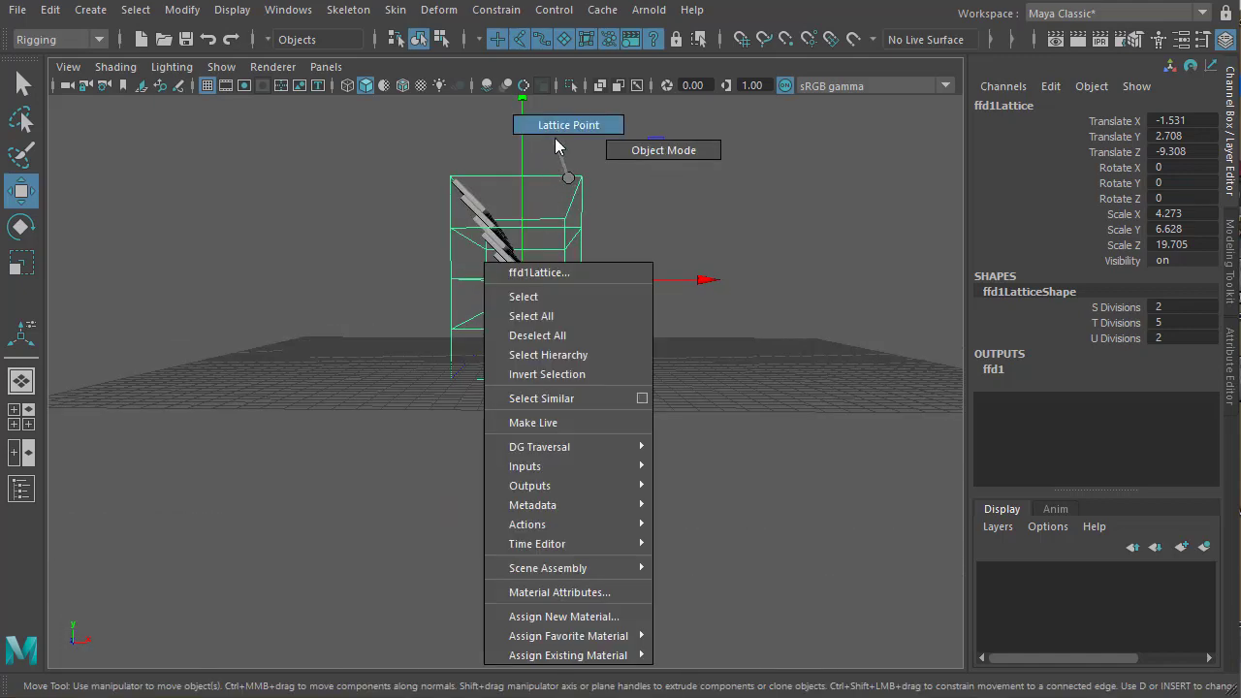
{"action": "left_click", "coordinate": [555, 138]}
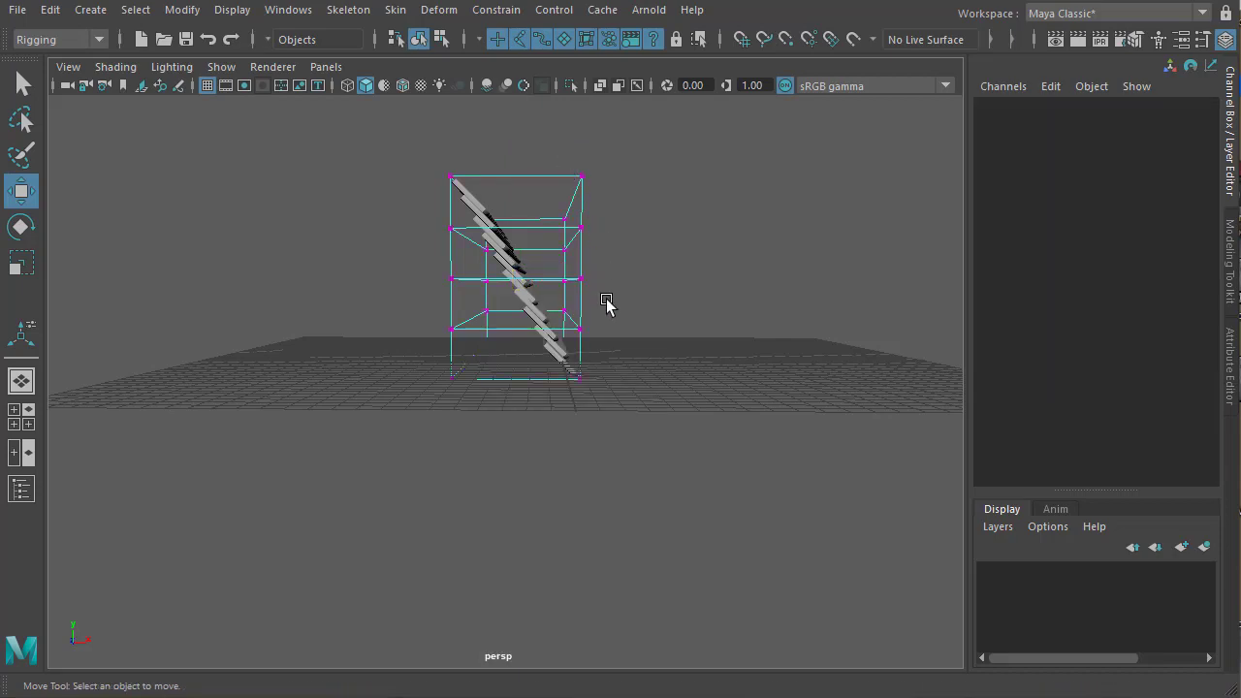
In the front view, select the three middle rows of lattice points and move them outward and up to X -0.856, Y 2.907
{"action": "left_click_drag", "start_coordinate": [604, 305], "coordinate": [319, 264], "text": "alt"}
{"action": "left_click", "coordinate": [321, 264]}
{"action": "left_click_drag", "start_coordinate": [385, 326], "coordinate": [479, 323], "text": "alt"}
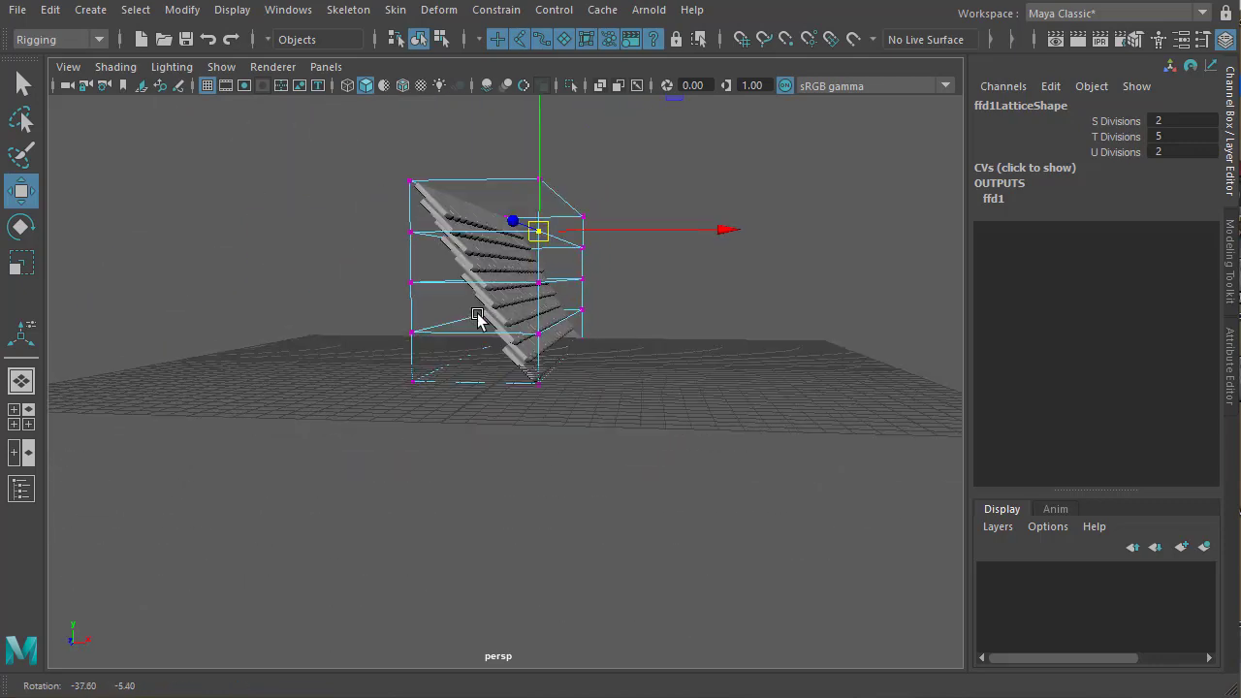
{"action": "key", "text": "space"}
{"action": "key", "text": "space"}
{"action": "scroll", "coordinate": [471, 505], "scroll_direction": "down", "scroll_amount": 5}
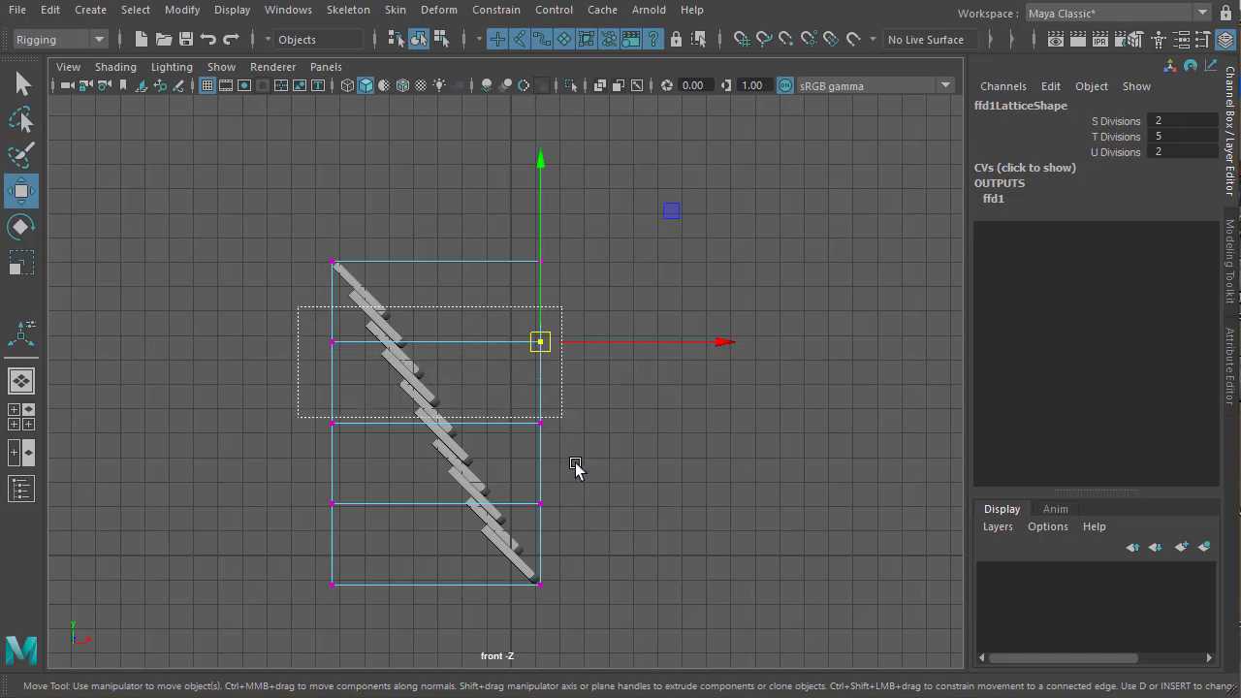
{"action": "left_click_drag", "start_coordinate": [582, 521], "coordinate": [582, 520]}
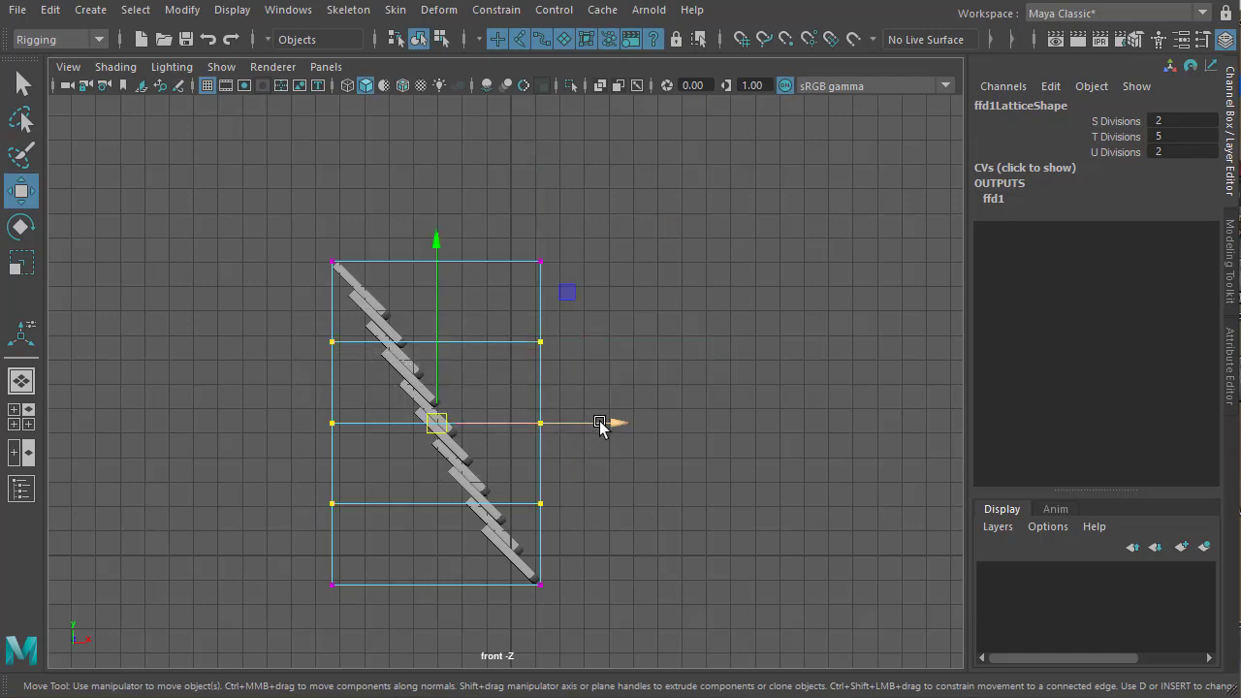
{"action": "left_click_drag", "start_coordinate": [599, 423], "coordinate": [632, 424]}
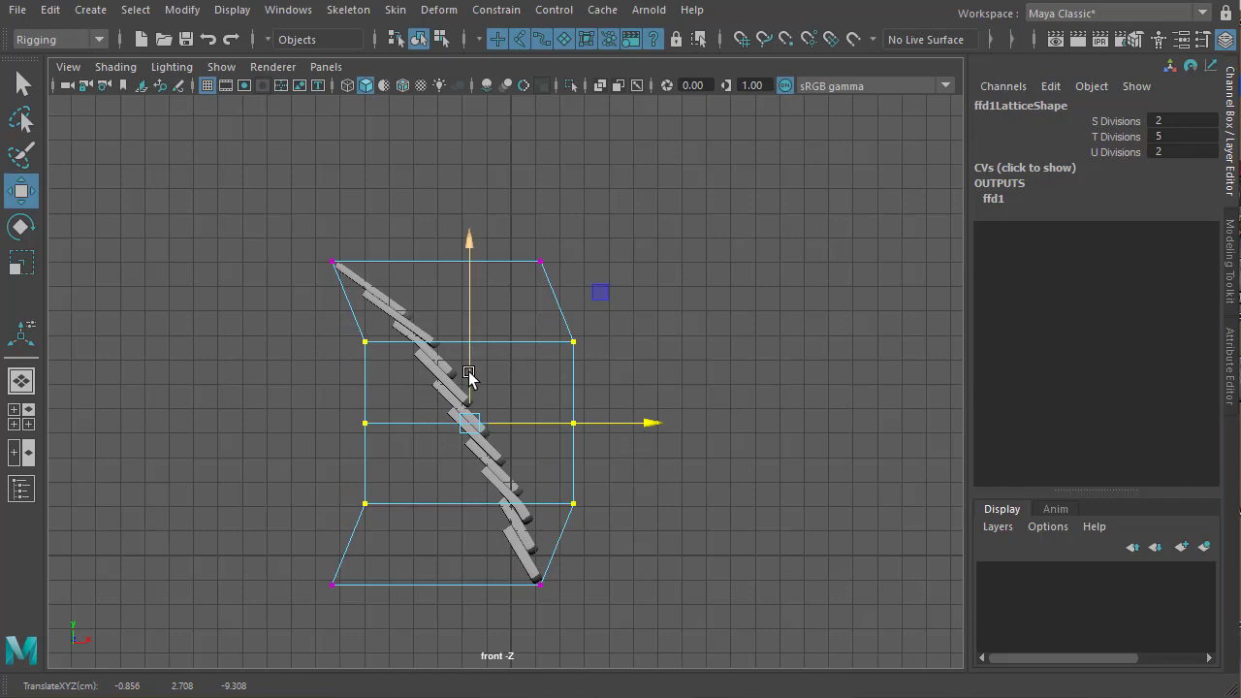
{"action": "left_click_drag", "start_coordinate": [468, 372], "coordinate": [468, 363]}
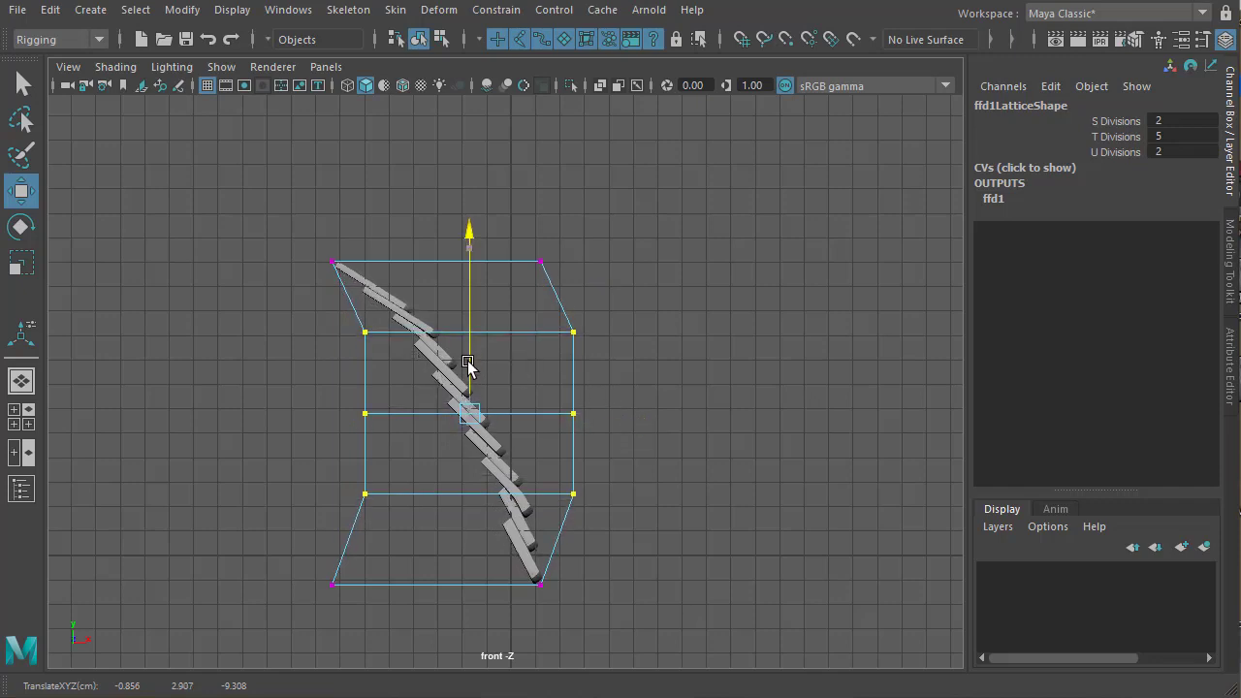
Select only the middle row of lattice points and push it further outward to X -0.479
{"action": "left_click_drag", "start_coordinate": [333, 388], "coordinate": [593, 422]}
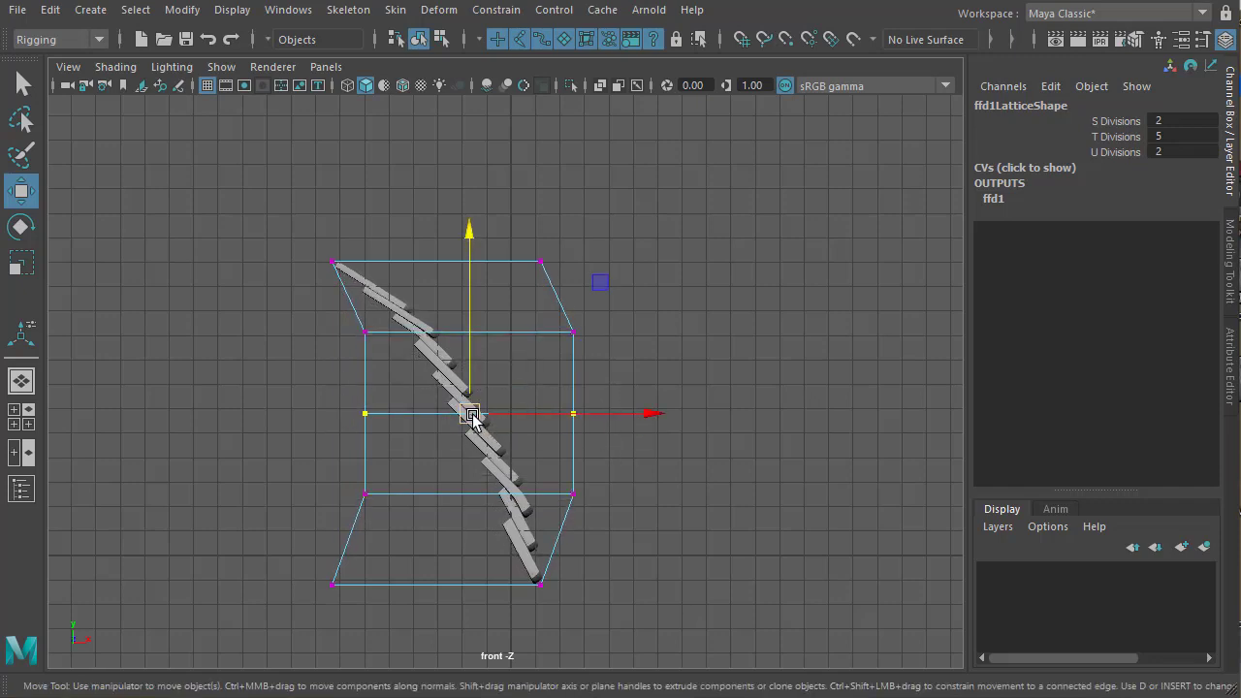
{"action": "left_click_drag", "start_coordinate": [498, 418], "coordinate": [504, 419]}
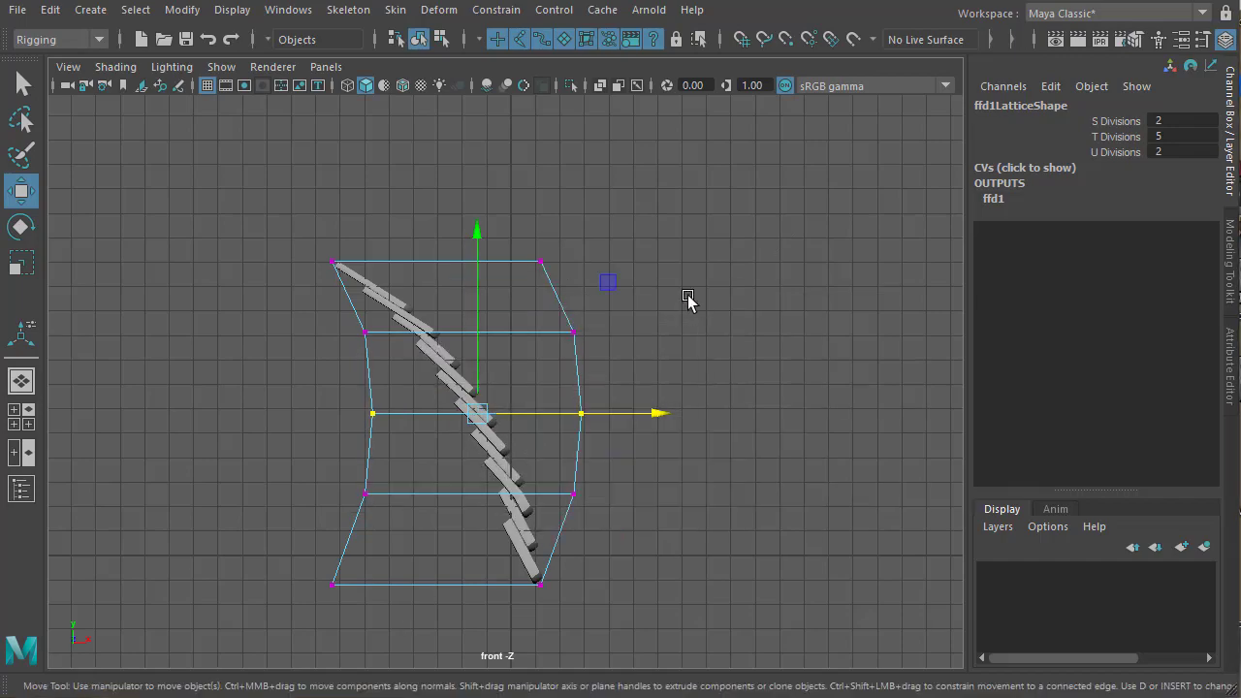
{"action": "left_click_drag", "start_coordinate": [688, 300], "coordinate": [455, 301], "text": "alt"}
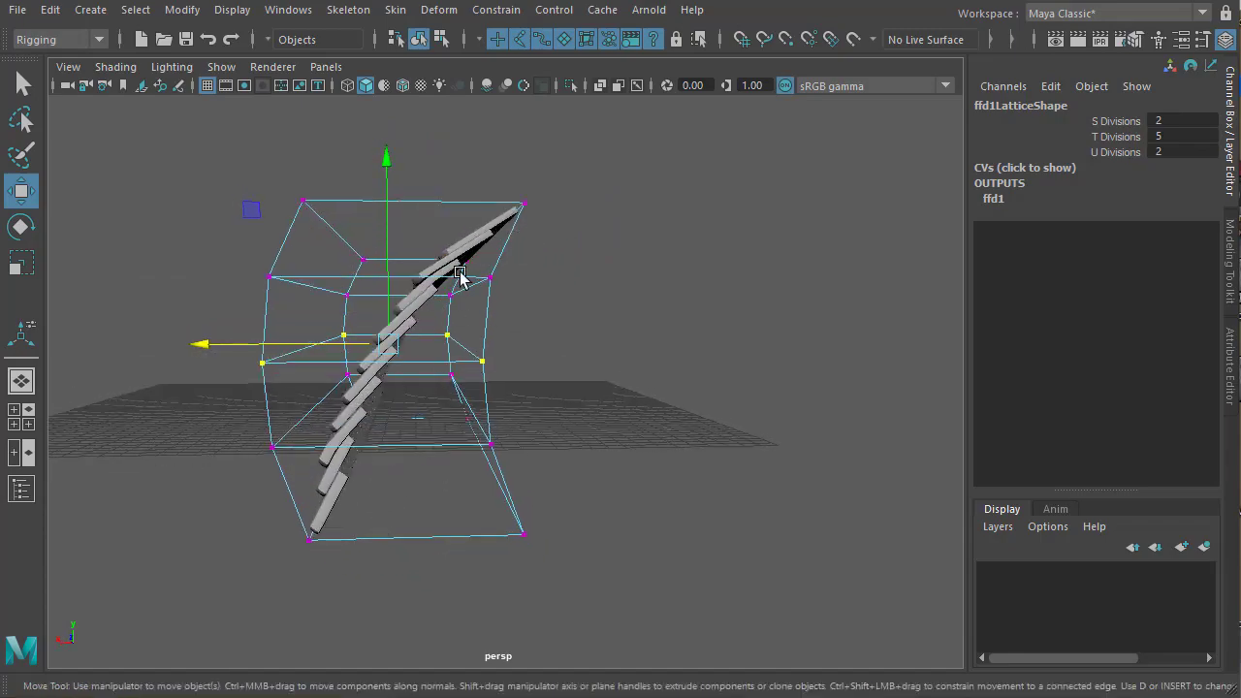
{"action": "left_click_drag", "start_coordinate": [326, 490], "coordinate": [615, 477], "text": "alt"}
{"action": "key", "text": "space"}
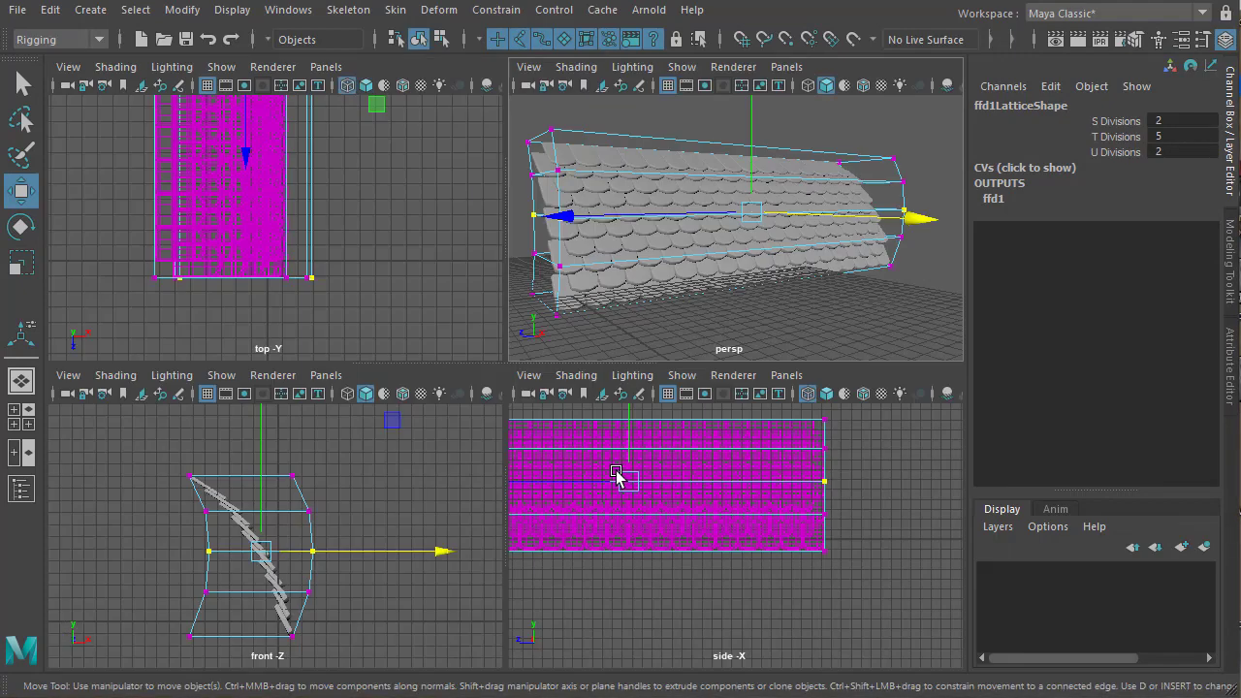
{"action": "key", "text": "space"}
{"action": "middle_click_drag", "start_coordinate": [520, 449], "coordinate": [451, 457], "text": "alt"}
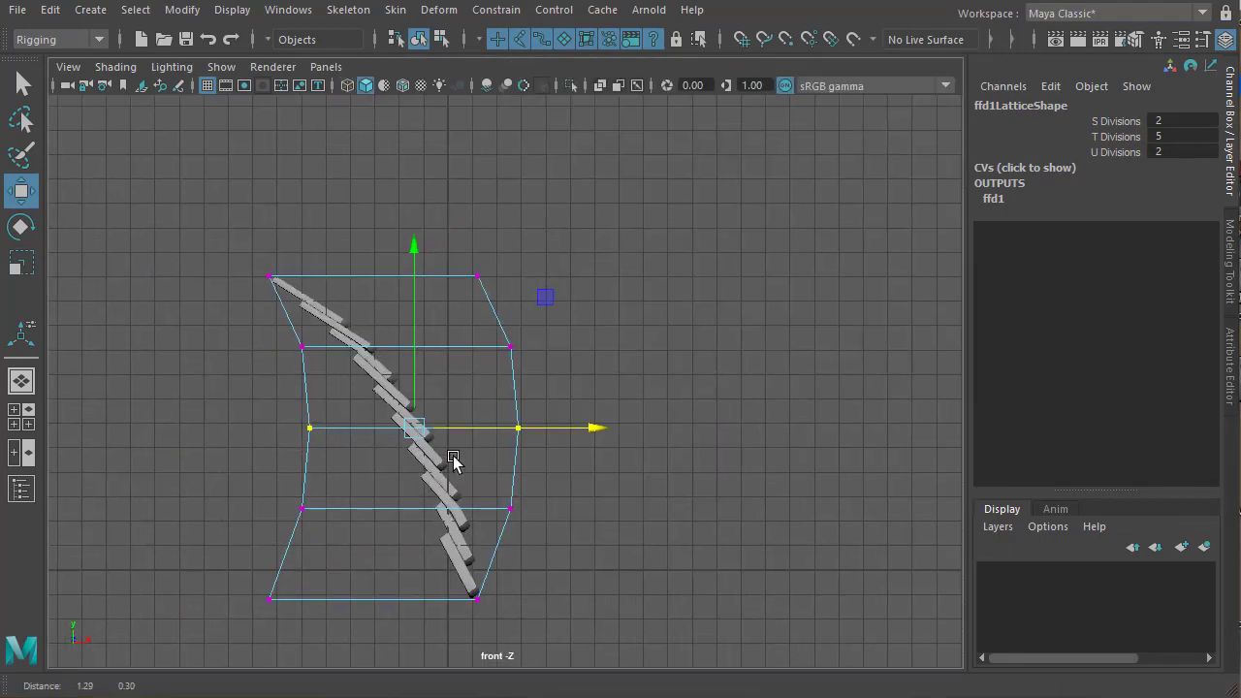
{"action": "left_click_drag", "start_coordinate": [520, 427], "coordinate": [530, 431]}
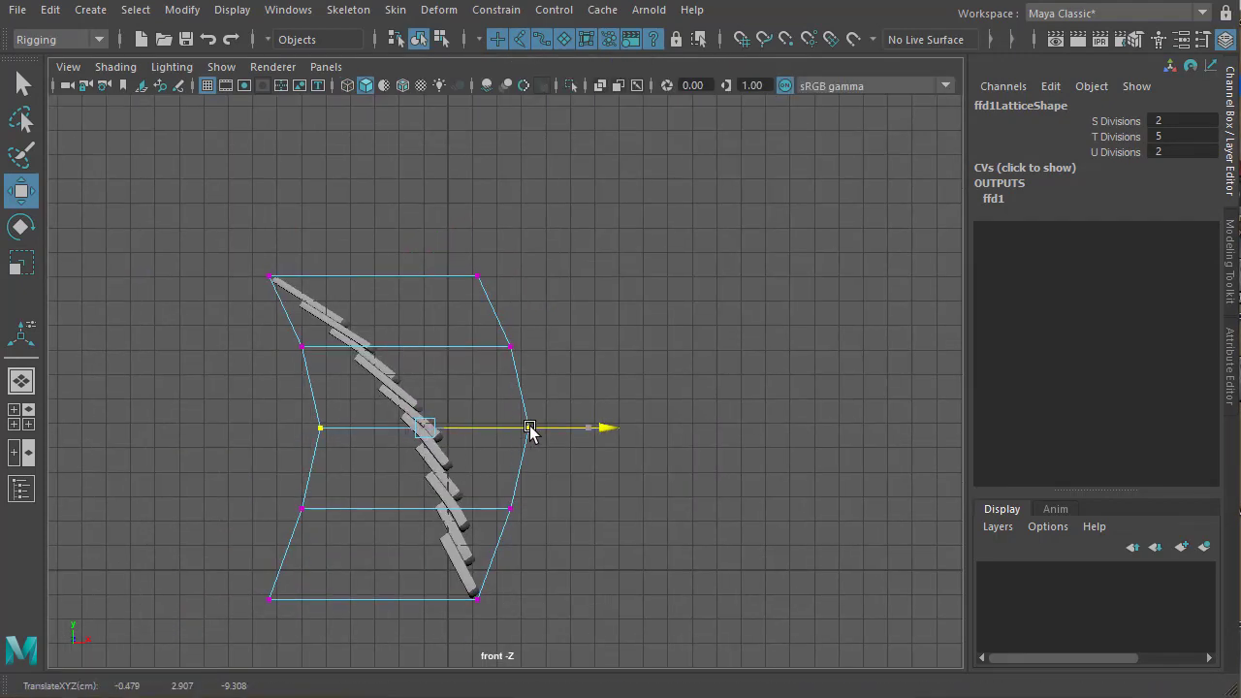
Move the second row's outer lattice point to X 1.122, Y 4.981 and shift the top row's outer point up and inward
{"action": "left_click_drag", "start_coordinate": [260, 317], "coordinate": [326, 371]}
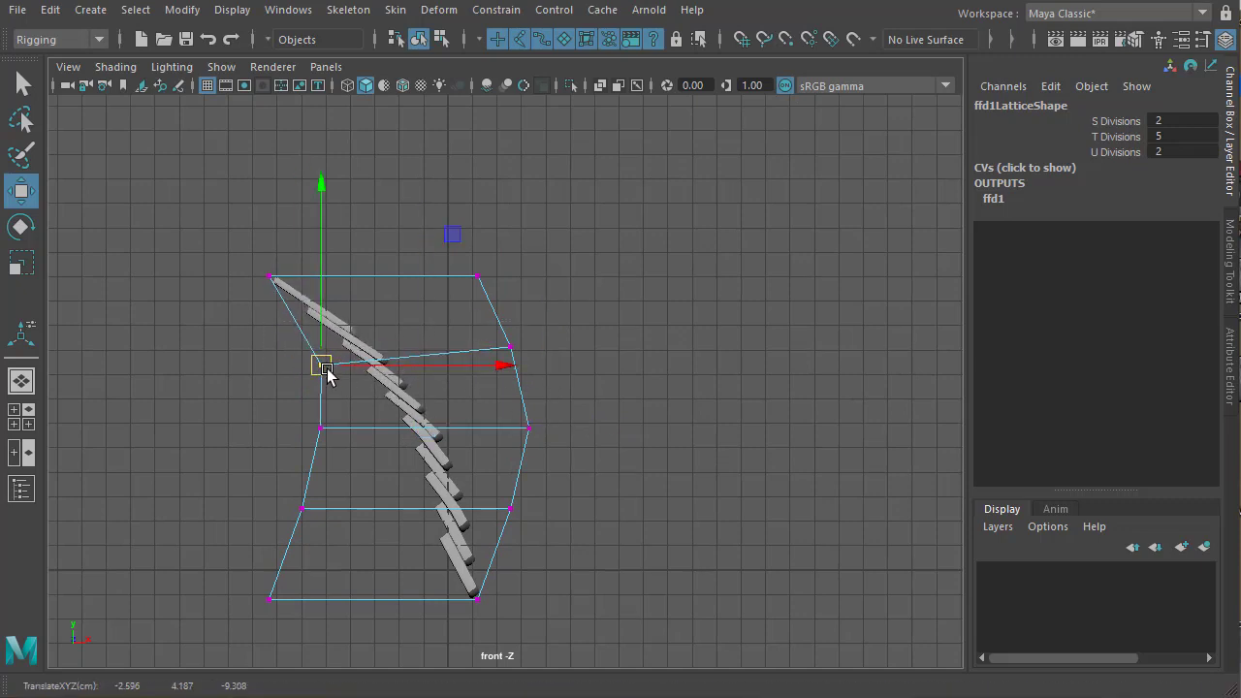
{"action": "key", "text": "ctrl+z"}
{"action": "left_click_drag", "start_coordinate": [495, 330], "coordinate": [532, 376]}
{"action": "left_click_drag", "start_coordinate": [504, 345], "coordinate": [495, 327]}
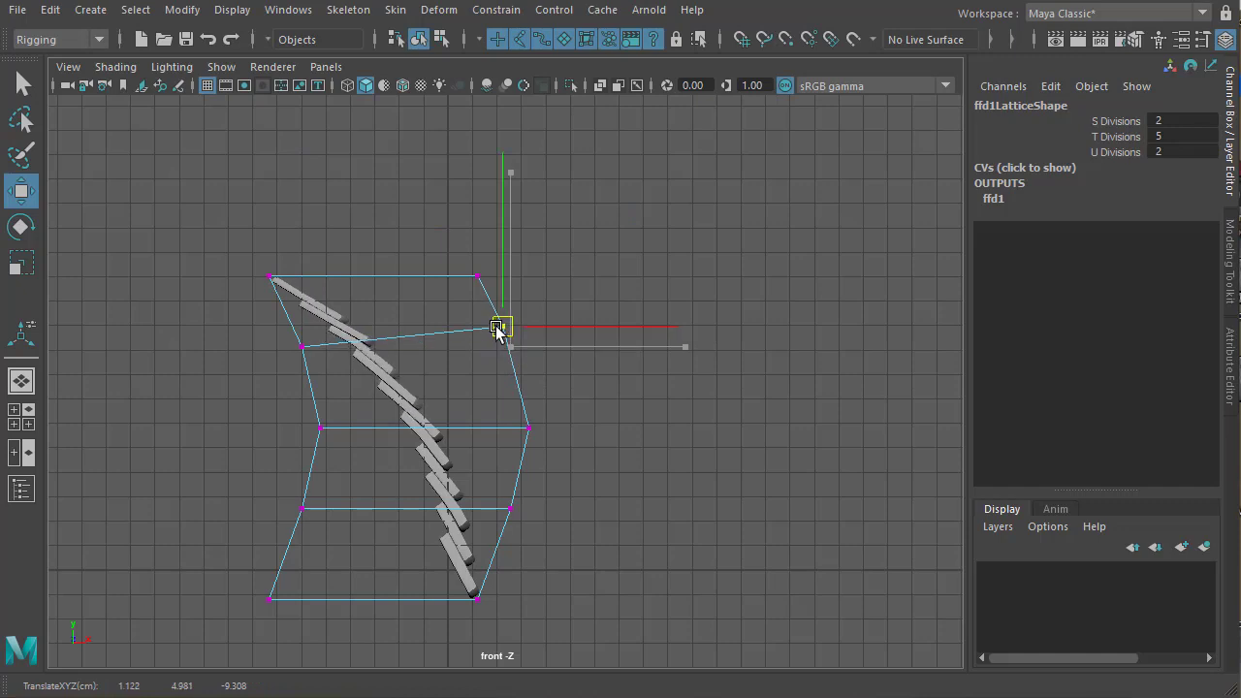
{"action": "left_click", "coordinate": [476, 276]}
{"action": "left_click_drag", "start_coordinate": [476, 277], "coordinate": [451, 238]}
Raise the middle row's outer lattice point to X 1.598, Y 3.522 and shift the fourth row's points outward, its outer one to X 1.598, Y 1.309
{"action": "left_click", "coordinate": [528, 427]}
{"action": "left_click_drag", "start_coordinate": [528, 427], "coordinate": [523, 399]}
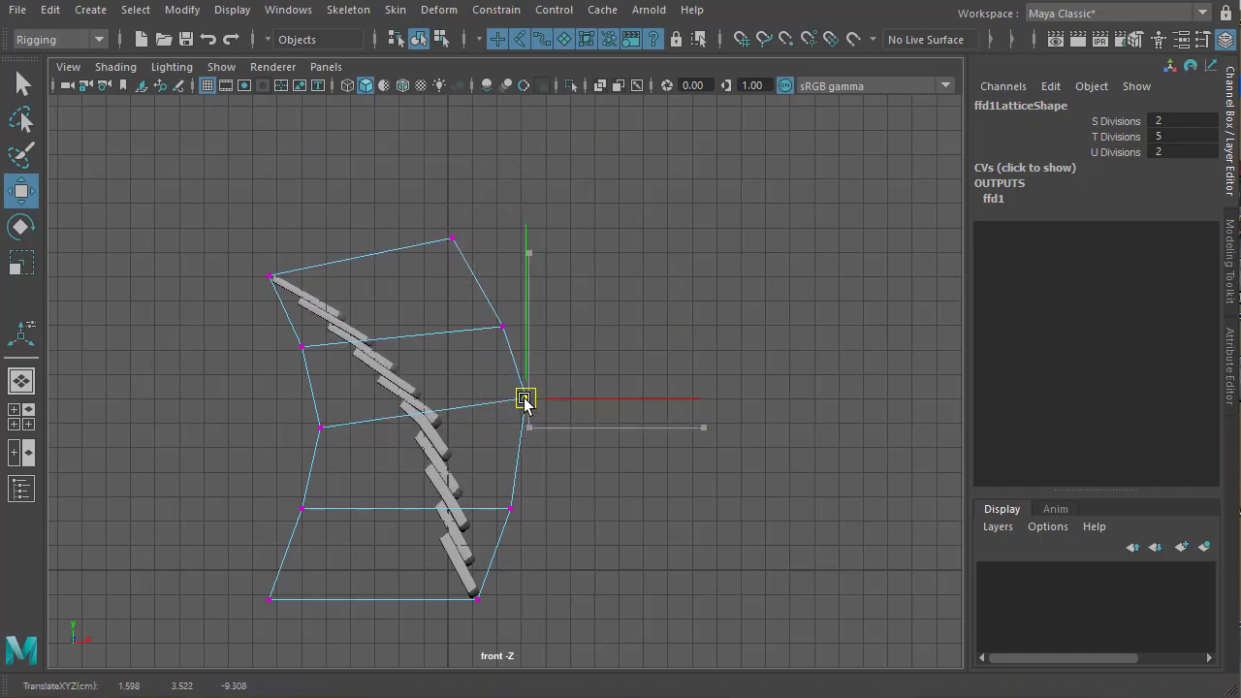
{"action": "left_click", "coordinate": [511, 508]}
{"action": "left_click_drag", "start_coordinate": [511, 508], "coordinate": [539, 514]}
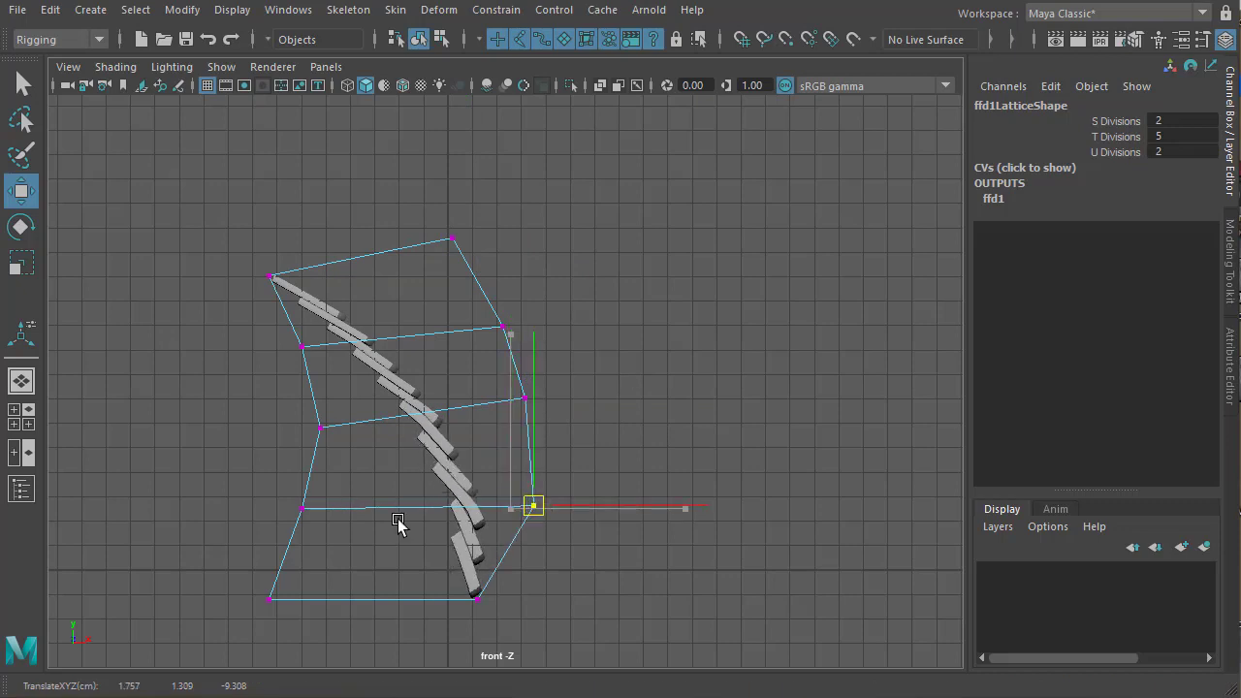
{"action": "left_click_drag", "start_coordinate": [292, 501], "coordinate": [335, 510]}
{"action": "mouse_move", "coordinate": [495, 456]}
{"action": "left_mouse_down"}
{"action": "mouse_move", "coordinate": [544, 519]}
{"action": "mouse_move", "coordinate": [524, 505]}
{"action": "left_mouse_up"}
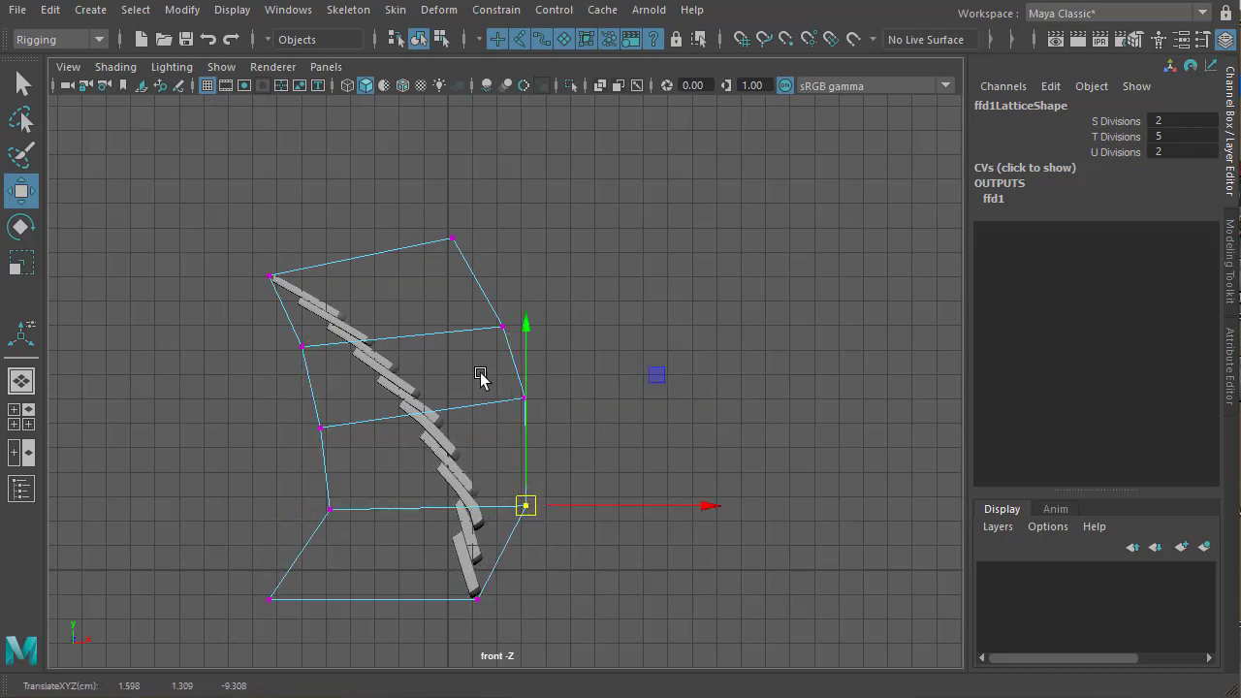
Lower the middle row's outer lattice point to X 1.419, Y 3.185 and move the fourth row's outer point slightly down and inward
{"action": "left_click", "coordinate": [531, 401]}
{"action": "mouse_move", "coordinate": [529, 401]}
{"action": "left_mouse_down"}
{"action": "mouse_move", "coordinate": [532, 420]}
{"action": "mouse_move", "coordinate": [523, 415]}
{"action": "left_mouse_up"}
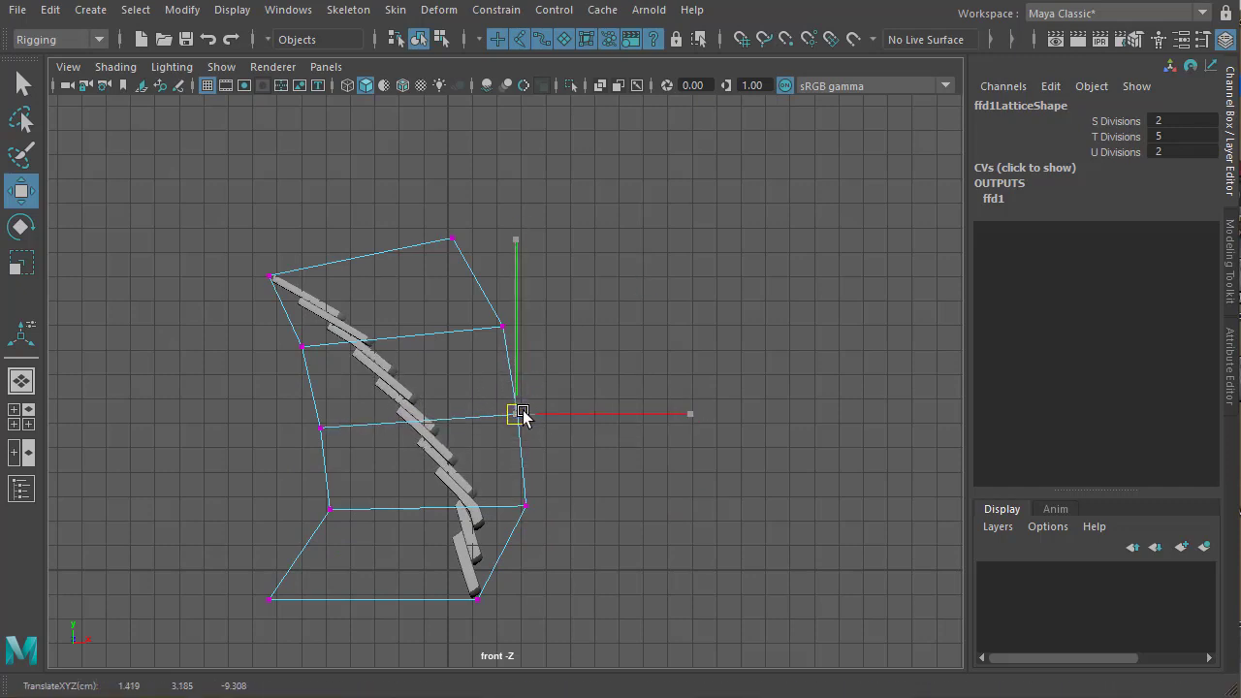
{"action": "left_click", "coordinate": [524, 505]}
{"action": "mouse_move", "coordinate": [524, 505]}
{"action": "left_mouse_down"}
{"action": "mouse_move", "coordinate": [510, 506]}
{"action": "mouse_move", "coordinate": [511, 520]}
{"action": "left_mouse_up"}
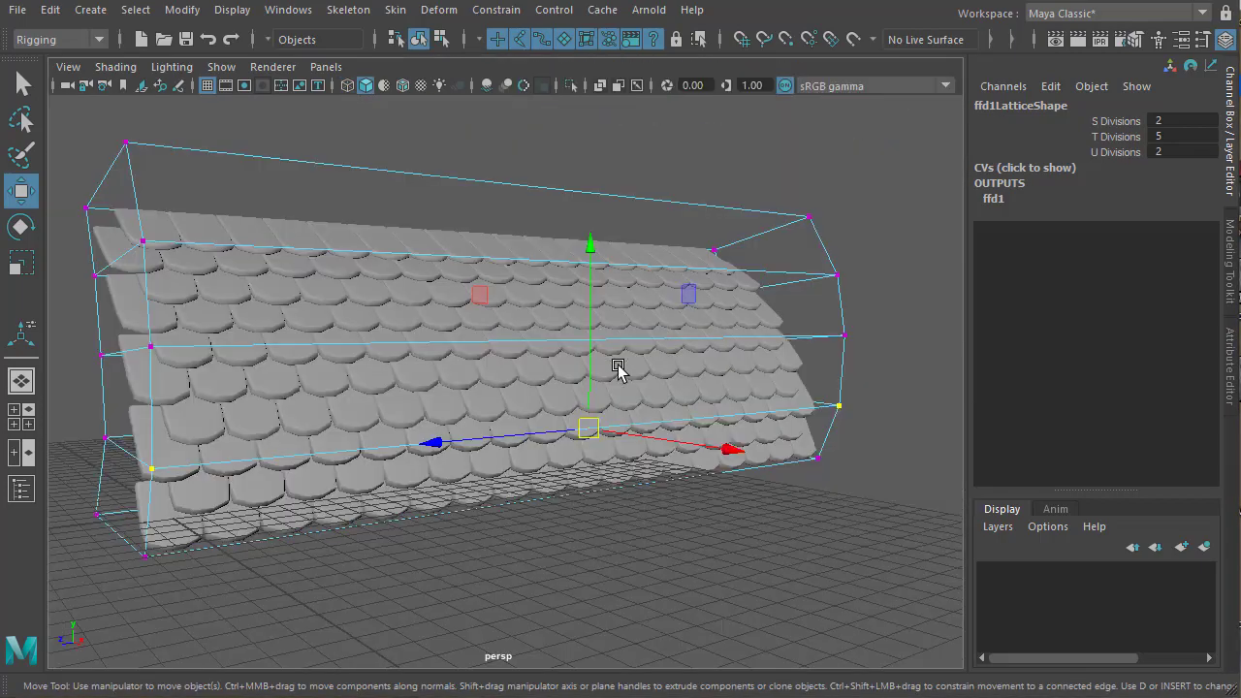
Return the lattice to object mode, select the whole roof group and delete its history to bake in the curve
{"action": "left_click_drag", "start_coordinate": [620, 369], "coordinate": [395, 443], "text": "alt"}
{"action": "left_click_drag", "start_coordinate": [597, 459], "coordinate": [696, 485], "text": "alt"}
{"action": "left_click", "coordinate": [666, 474]}
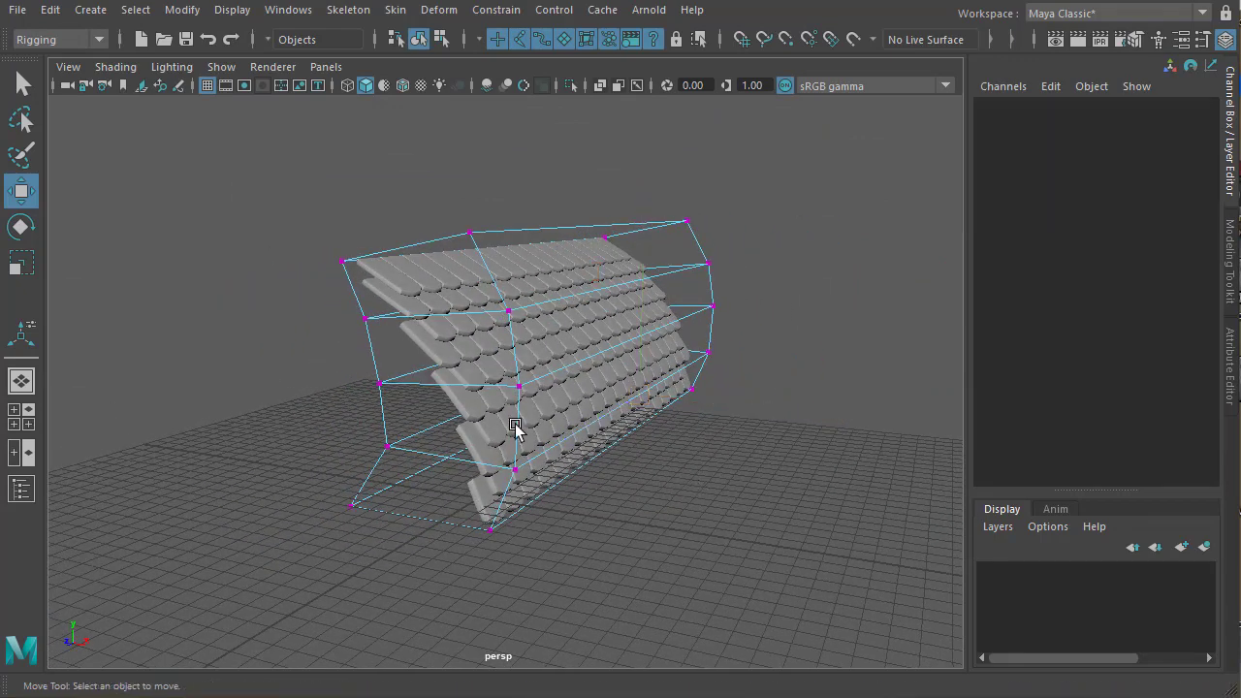
{"action": "right_click_drag", "start_coordinate": [477, 319], "coordinate": [438, 438]}
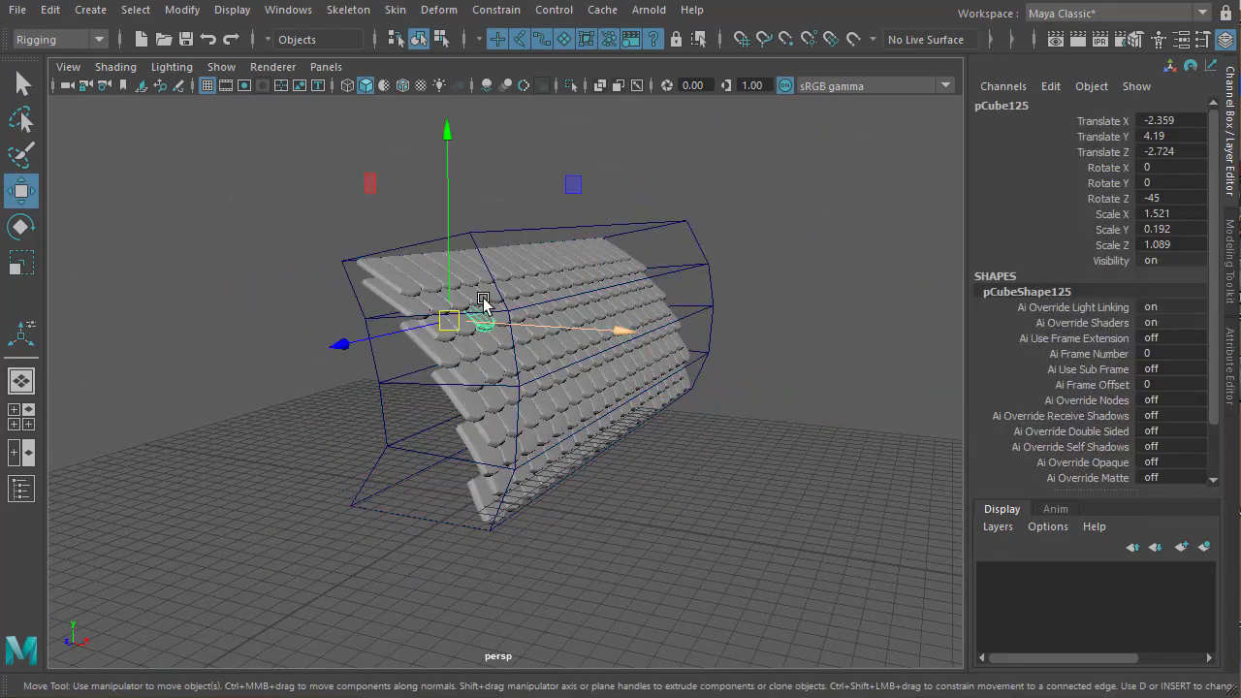
{"action": "left_click", "coordinate": [557, 275]}
{"action": "key", "text": "Up"}
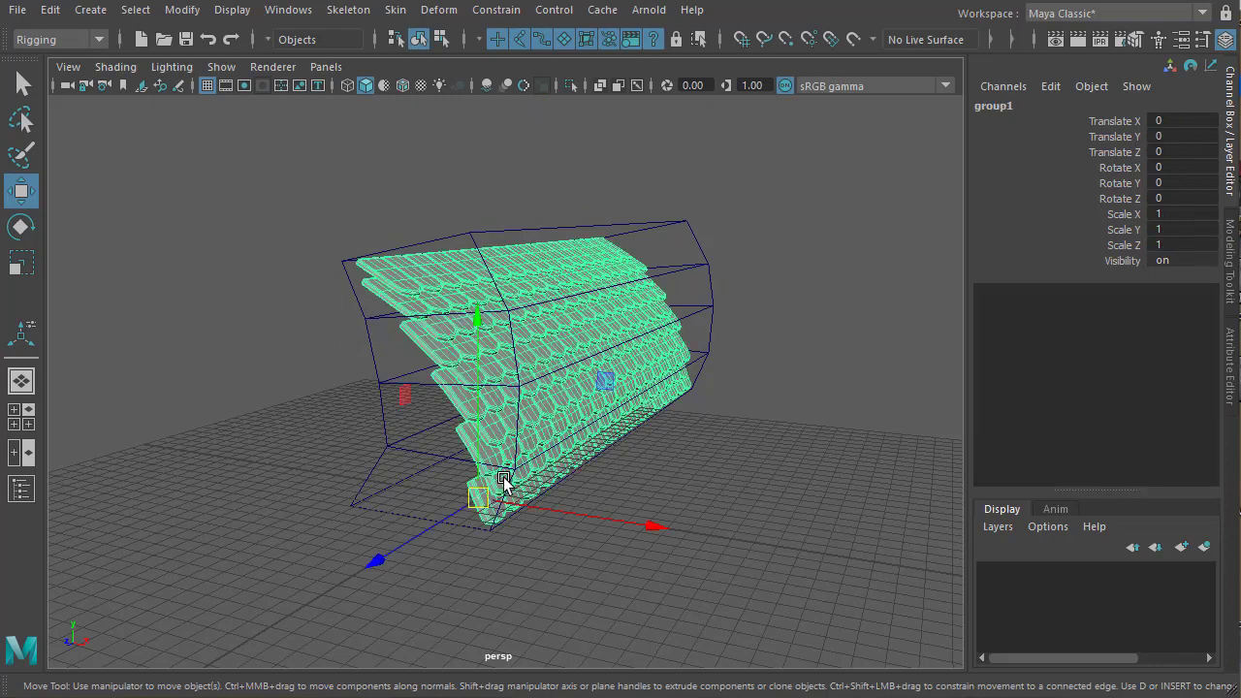
{"action": "left_click", "coordinate": [51, 10]}
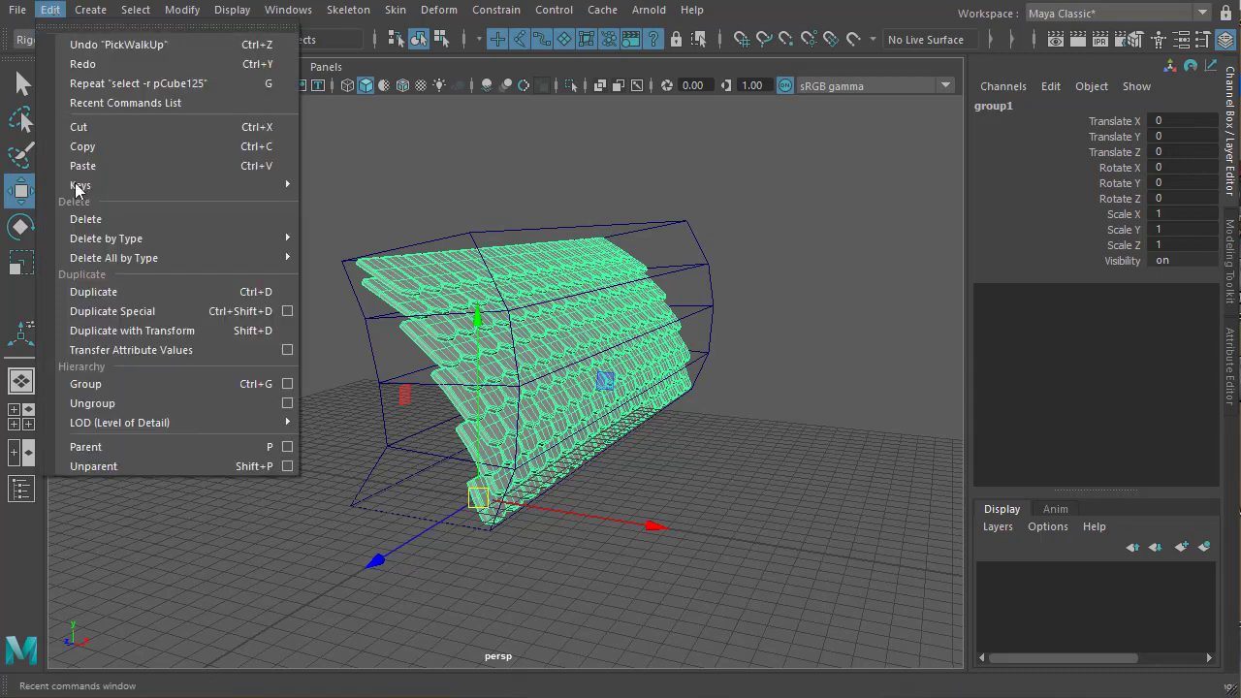
{"action": "mouse_move", "coordinate": [106, 245]}
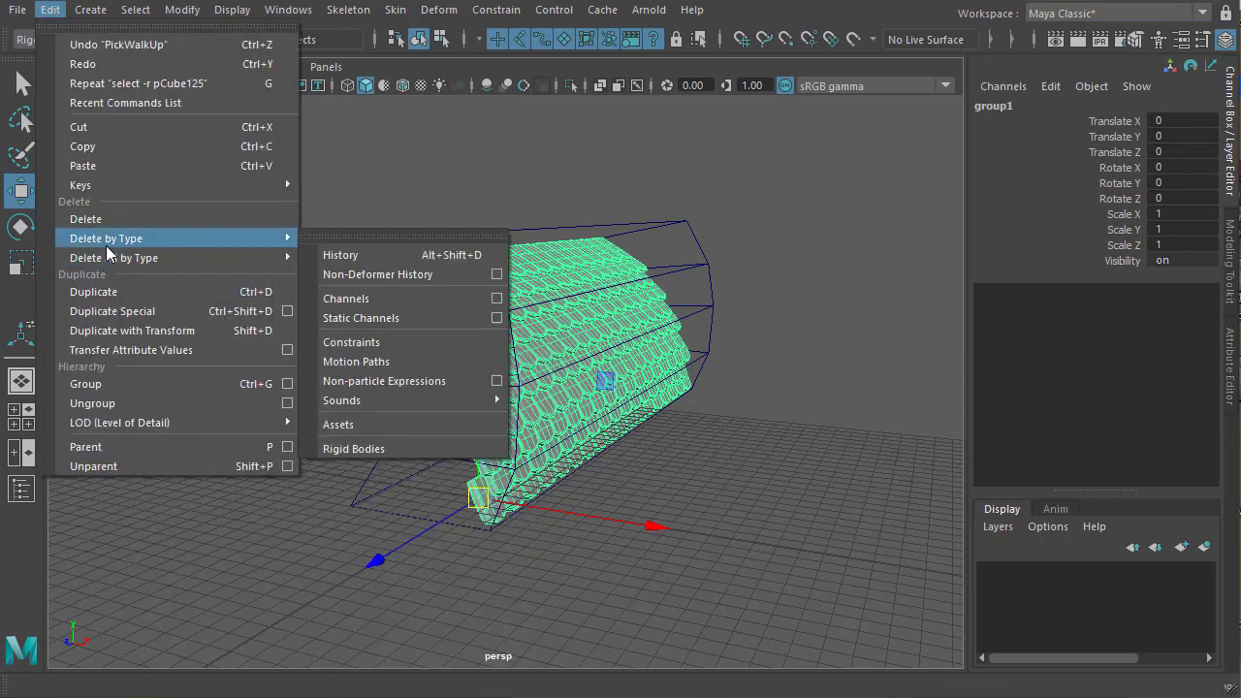
{"action": "left_click", "coordinate": [409, 258]}
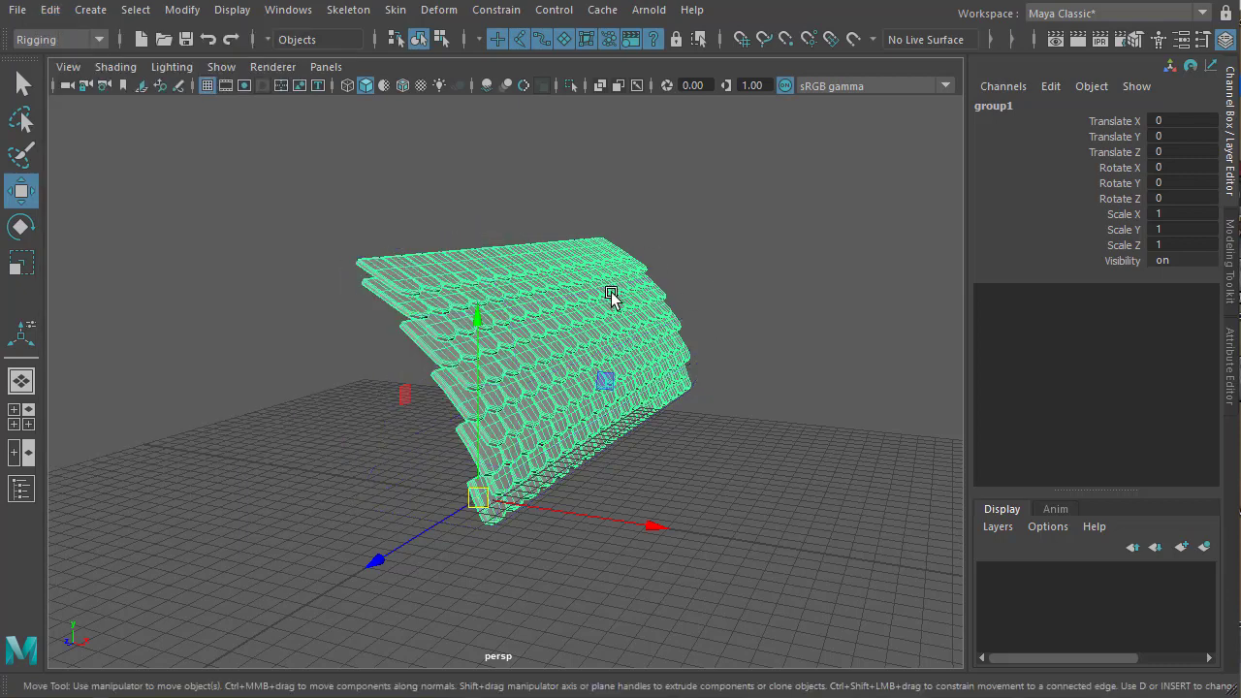
{"action": "left_click", "coordinate": [750, 268]}
Select the whole curved roof group and apply a new lattice deformer with divisions 2, 5, 2
{"action": "left_click_drag", "start_coordinate": [491, 467], "coordinate": [437, 462], "text": "alt"}
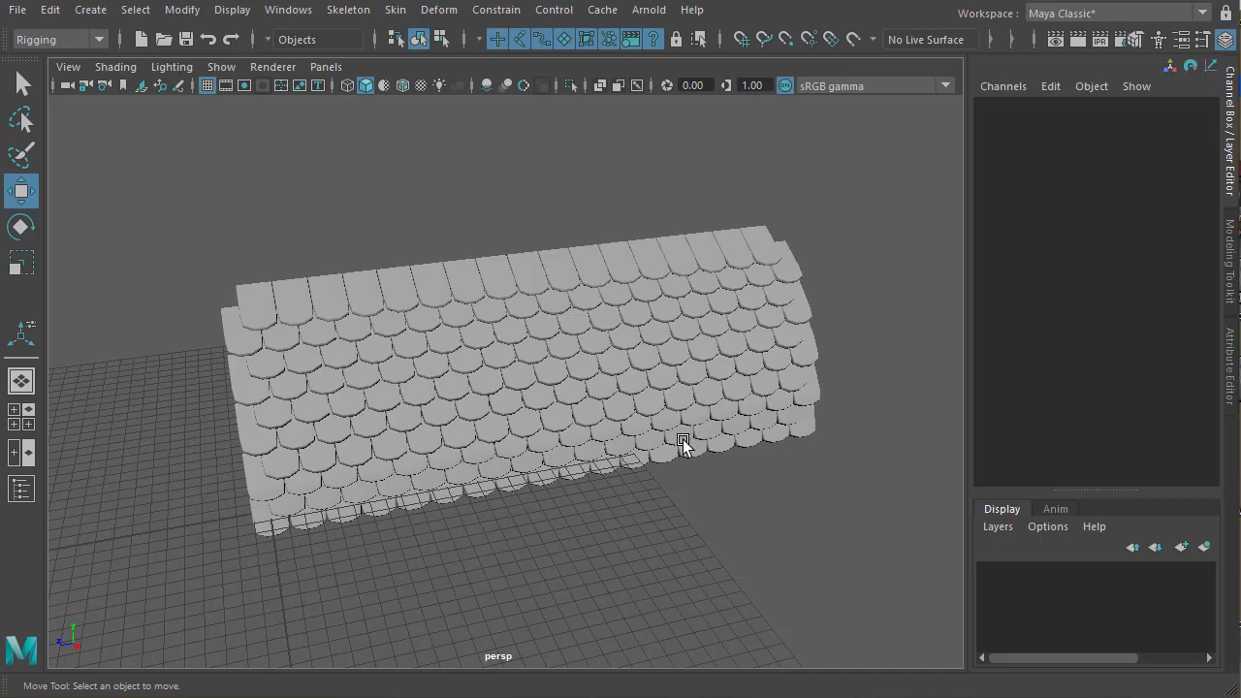
{"action": "left_click_drag", "start_coordinate": [684, 443], "coordinate": [623, 408], "text": "alt"}
{"action": "left_click", "coordinate": [622, 405]}
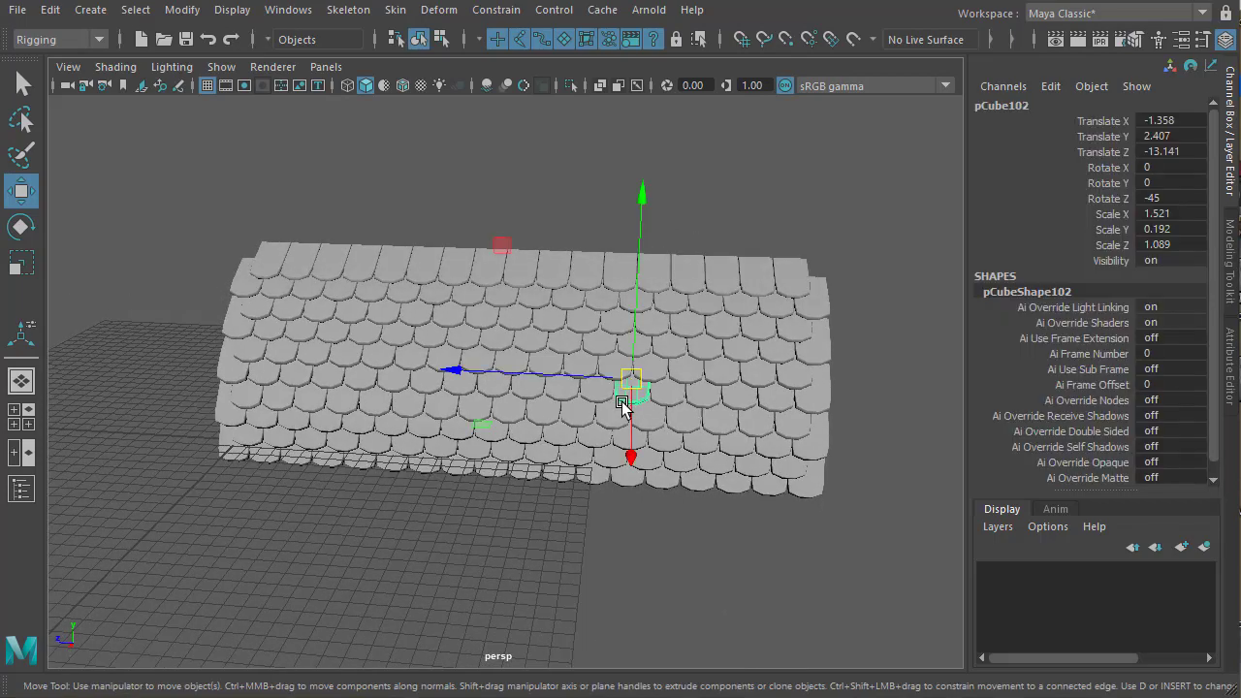
{"action": "key", "text": "Up"}
{"action": "left_click_drag", "start_coordinate": [668, 447], "coordinate": [656, 492], "text": "alt"}
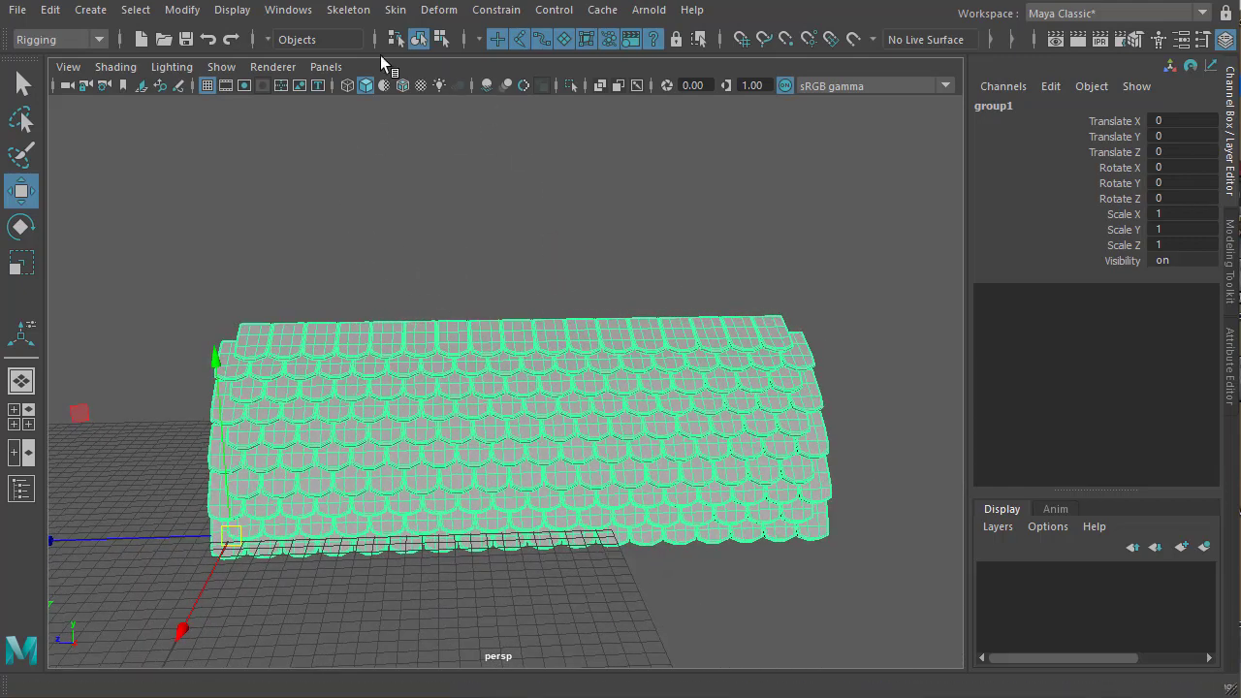
{"action": "left_click", "coordinate": [438, 10]}
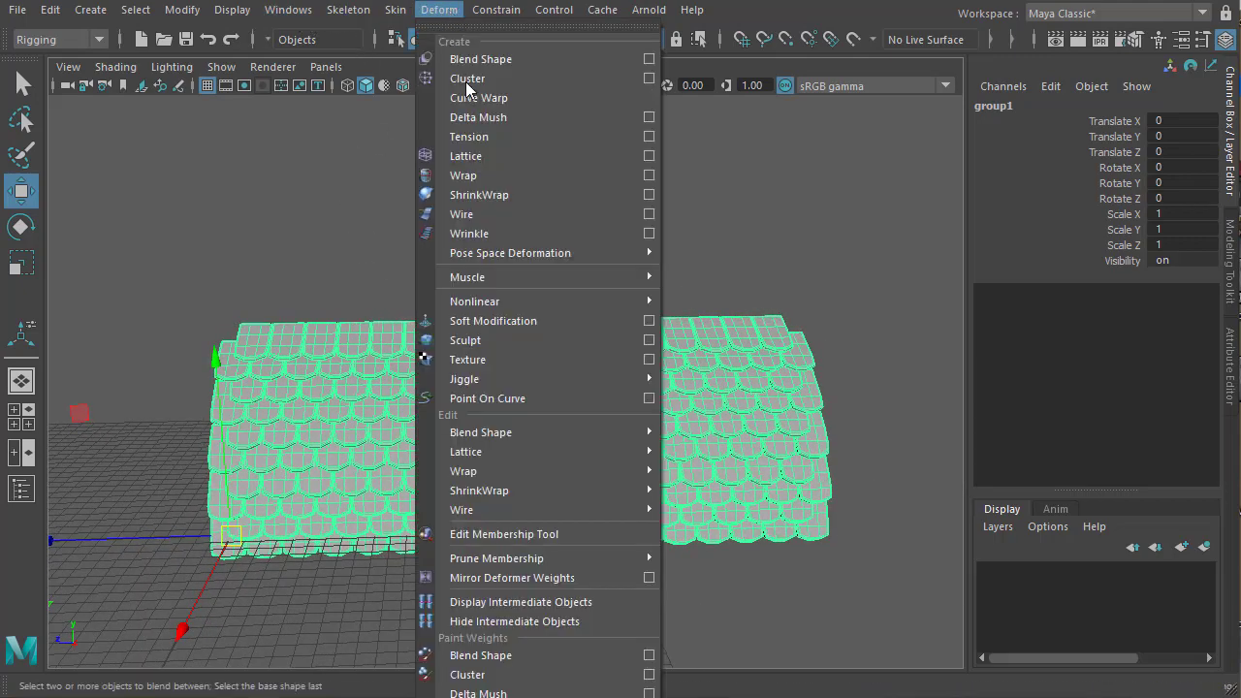
{"action": "left_click", "coordinate": [497, 163]}
{"action": "left_click_drag", "start_coordinate": [624, 335], "coordinate": [594, 357], "text": "alt"}
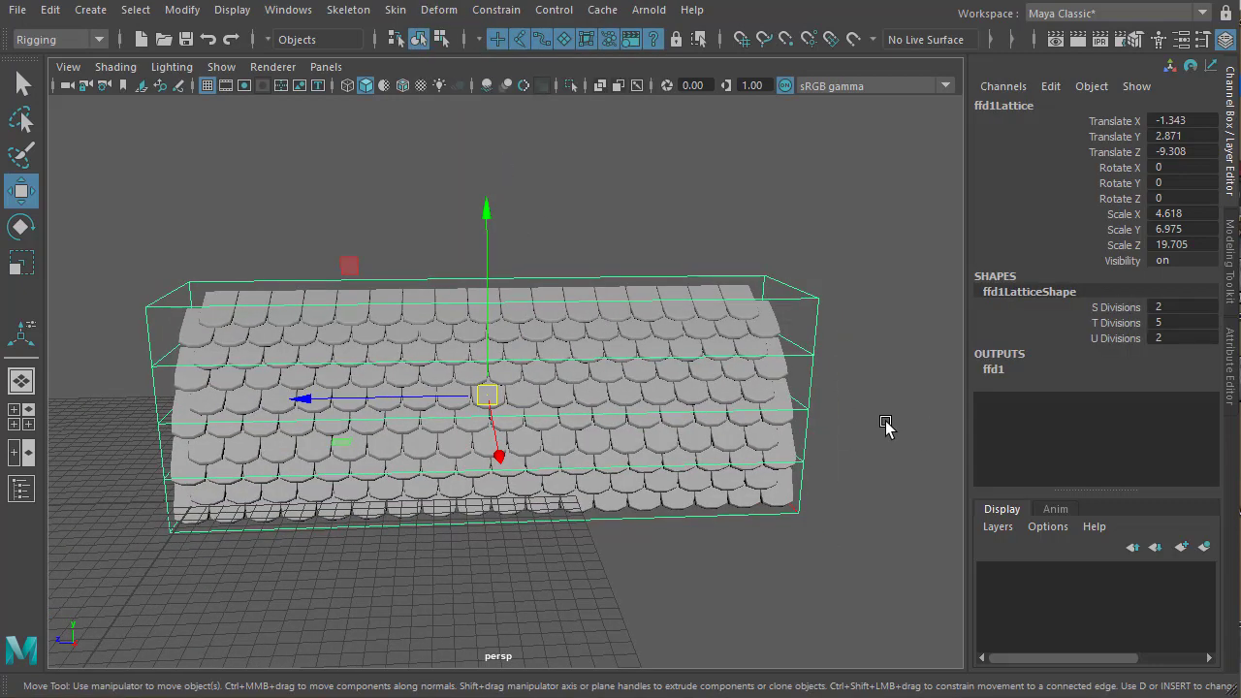
Set the new lattice's U Divisions to 4 and T Divisions to 3, keeping S Divisions at 2
{"action": "left_click", "coordinate": [1116, 308]}
{"action": "middle_click_drag", "start_coordinate": [820, 313], "coordinate": [833, 323]}
{"action": "middle_click_drag", "start_coordinate": [919, 323], "coordinate": [907, 323]}
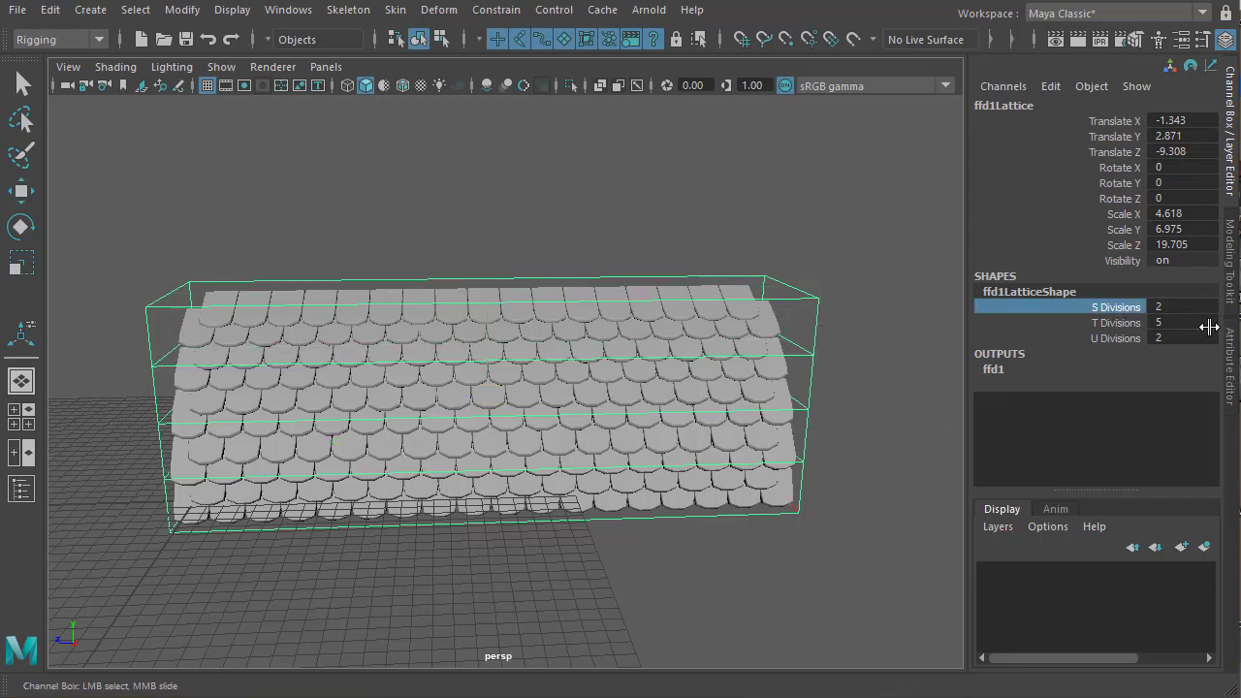
{"action": "left_click", "coordinate": [1125, 338]}
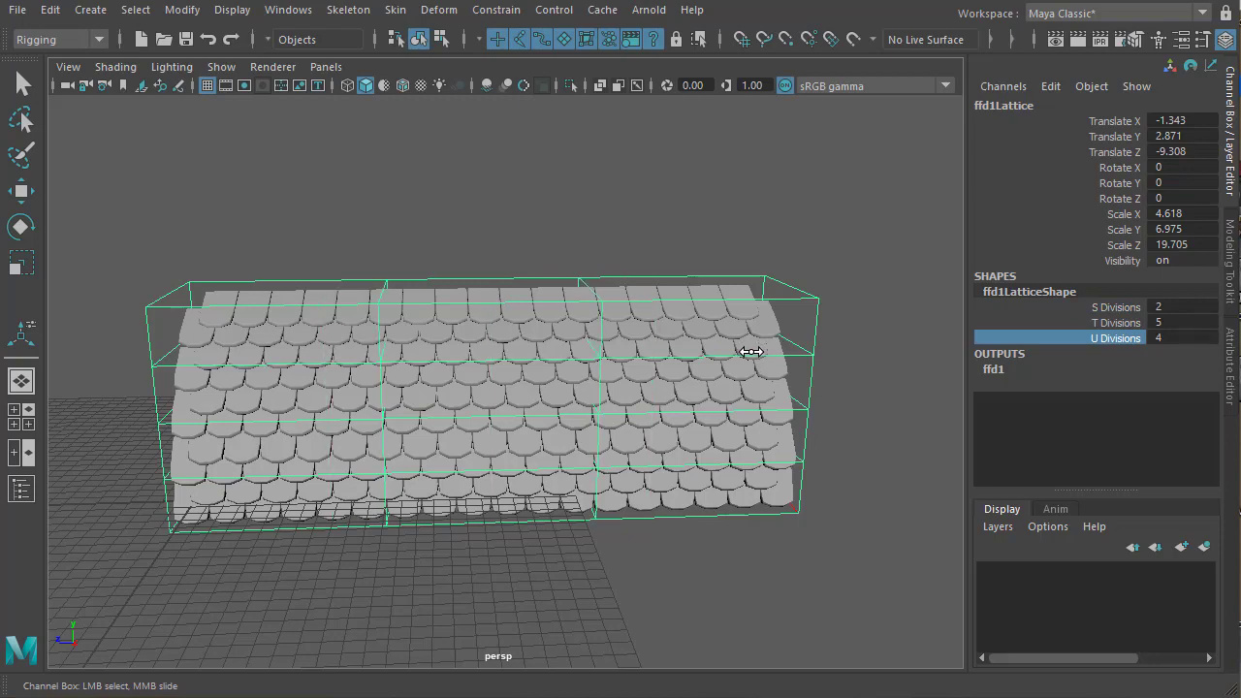
{"action": "left_click_drag", "start_coordinate": [751, 352], "coordinate": [781, 330], "text": "alt"}
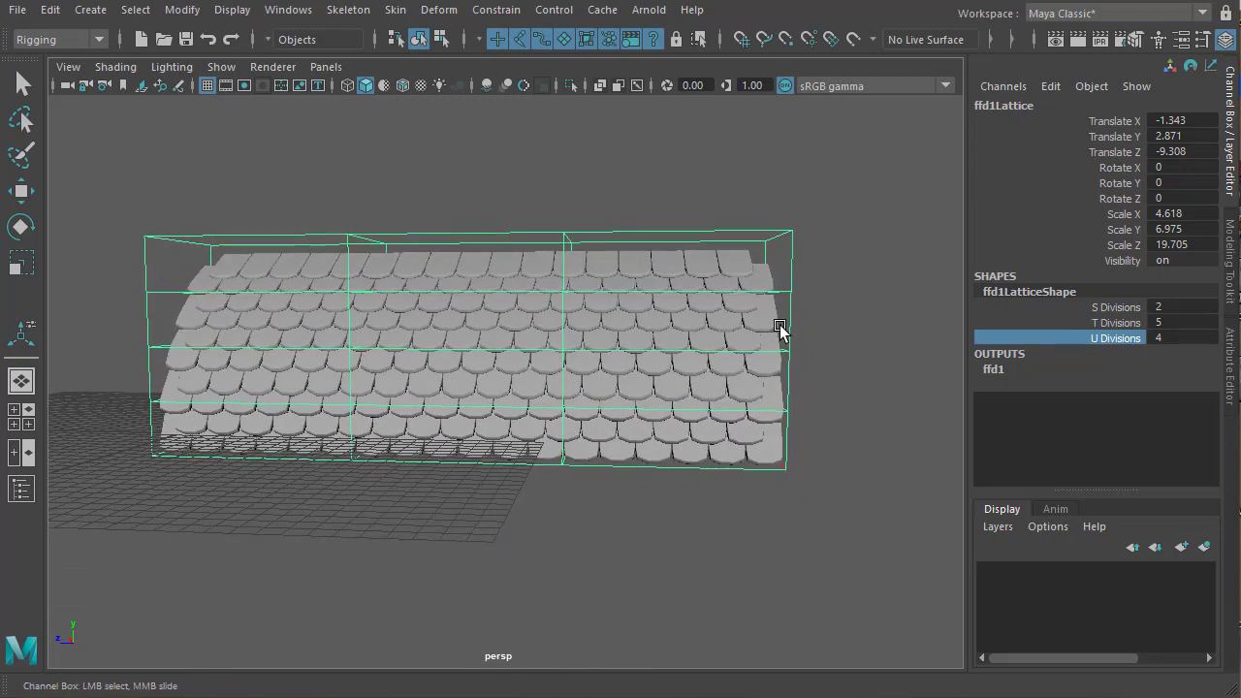
{"action": "left_click", "coordinate": [1129, 331]}
{"action": "mouse_move", "coordinate": [927, 330]}
{"action": "middle_mouse_down"}
{"action": "mouse_move", "coordinate": [908, 321]}
{"action": "mouse_move", "coordinate": [913, 330]}
{"action": "middle_mouse_up"}
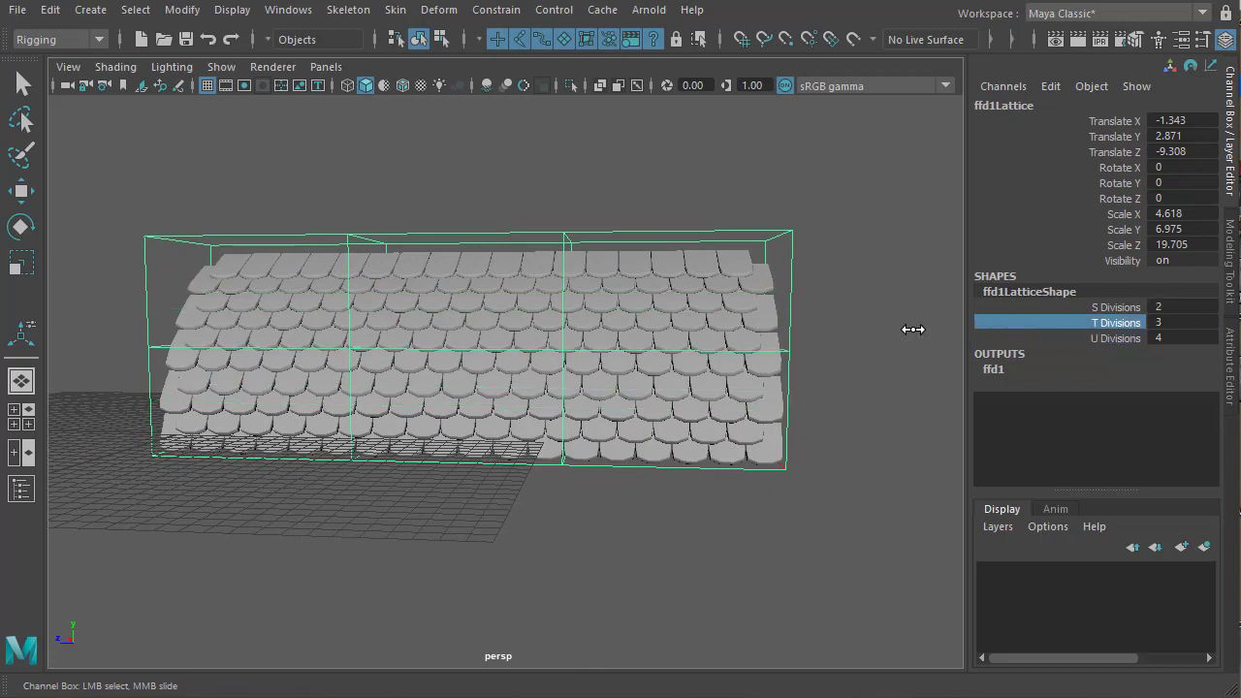
{"action": "left_click_drag", "start_coordinate": [913, 330], "coordinate": [815, 354], "text": "alt"}
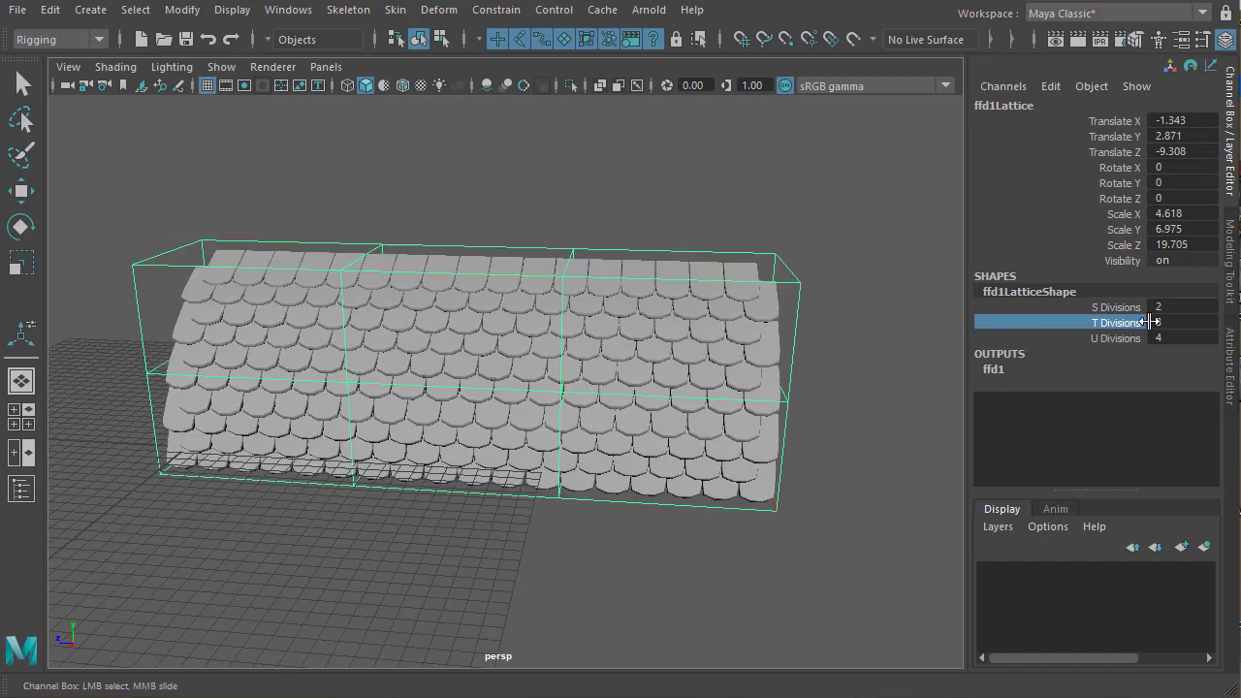
{"action": "left_click_drag", "start_coordinate": [873, 382], "coordinate": [815, 296], "text": "alt"}
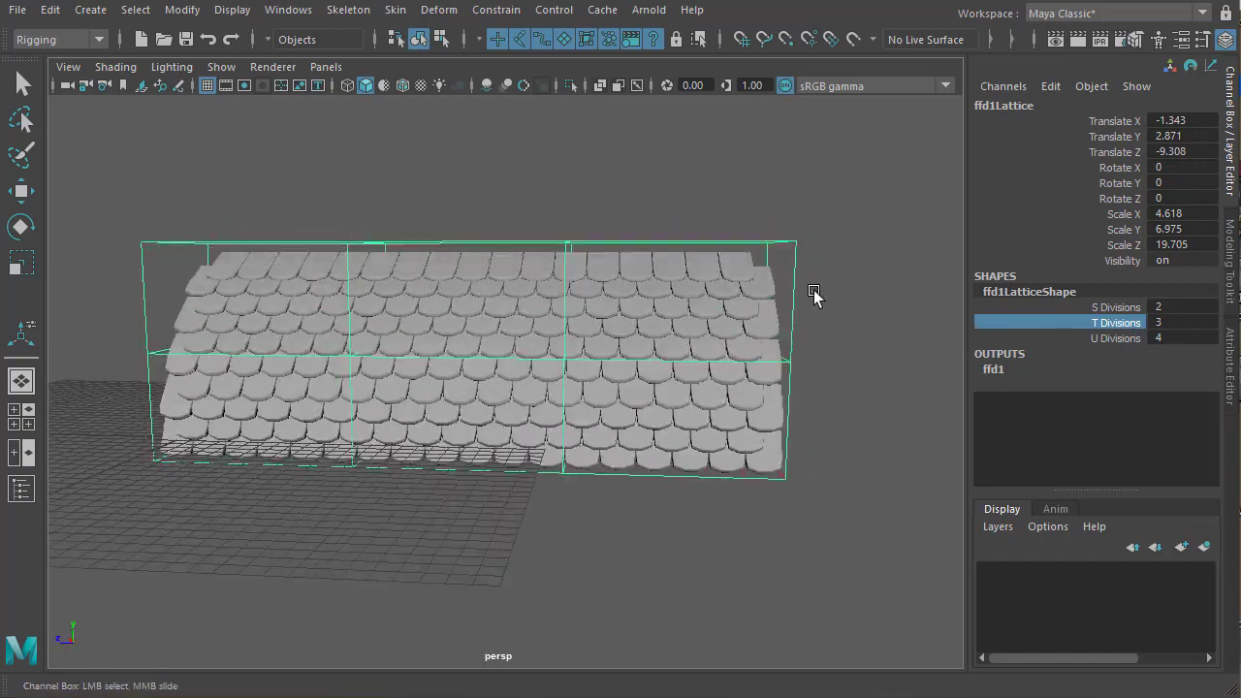
Switch the lattice to point editing and raise both top points at the negative-Z end to about Y 7.8
{"action": "right_click_drag", "start_coordinate": [745, 320], "coordinate": [405, 349], "text": "alt"}
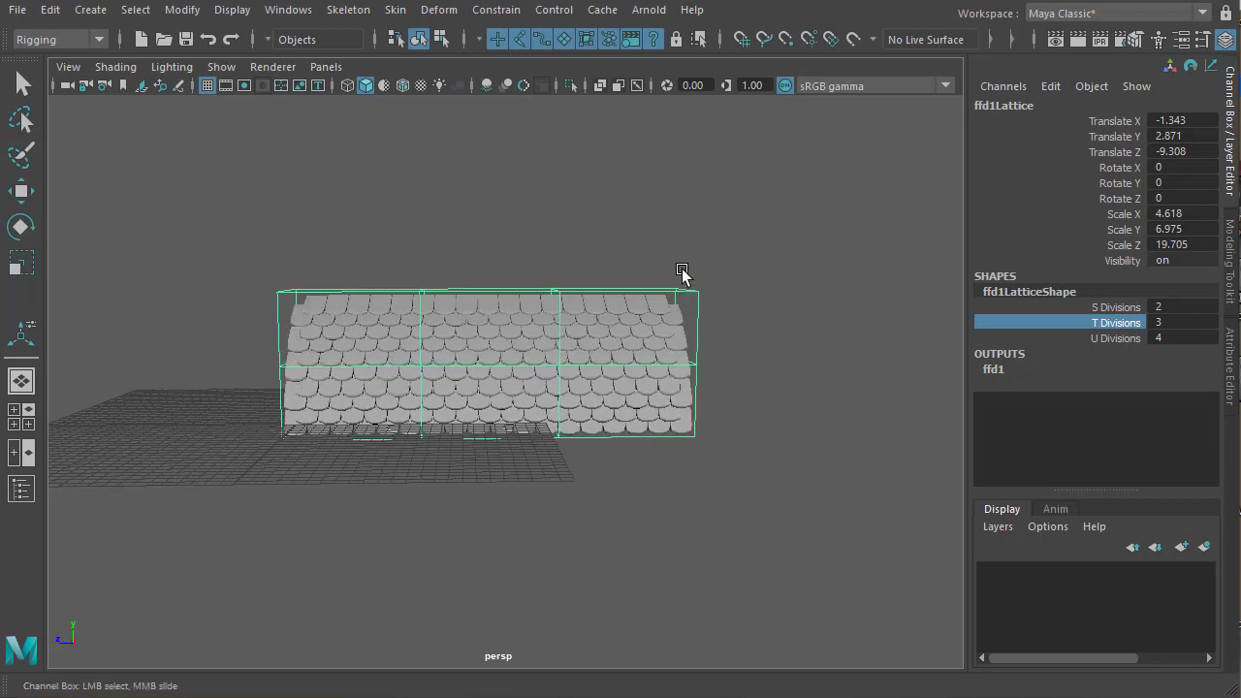
{"action": "right_click_drag", "start_coordinate": [689, 288], "coordinate": [673, 241]}
{"action": "key", "text": "w"}
{"action": "middle_click_drag", "start_coordinate": [684, 323], "coordinate": [643, 321], "text": "alt"}
{"action": "left_click_drag", "start_coordinate": [629, 248], "coordinate": [694, 321]}
{"action": "left_click_drag", "start_coordinate": [648, 184], "coordinate": [642, 150]}
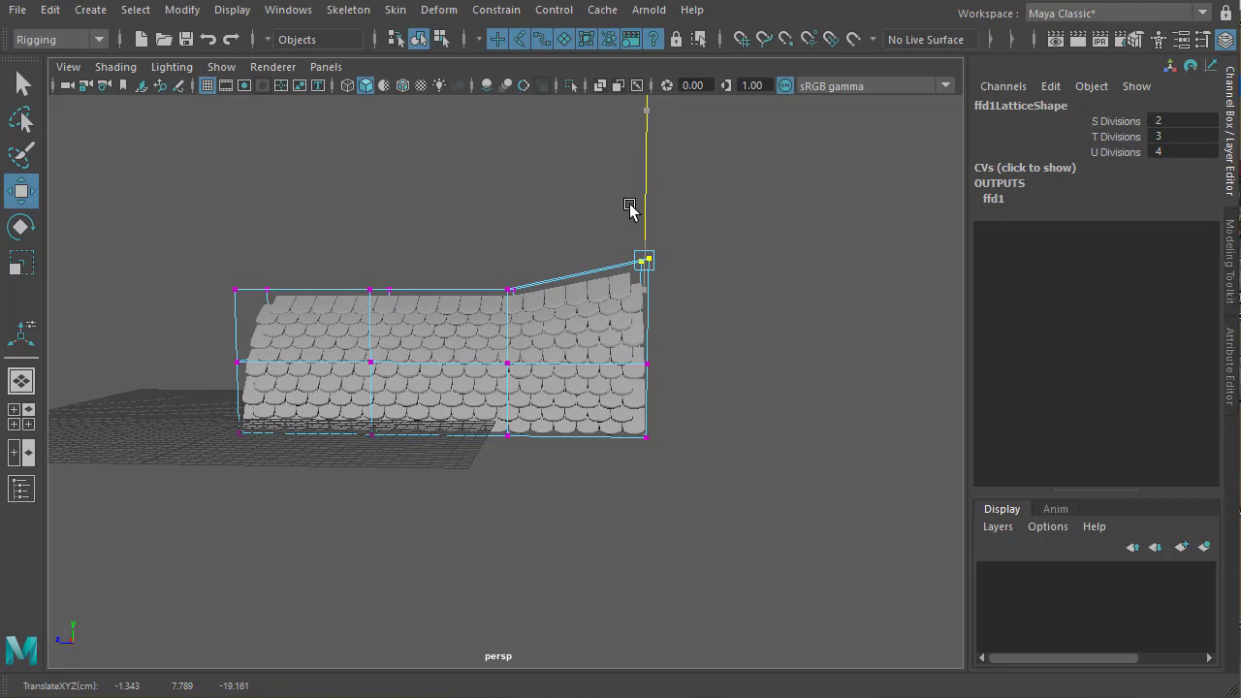
Raise the top points of the column next to the negative-Z end to Y 6.965, and lift the end's top points slightly more
{"action": "left_click_drag", "start_coordinate": [678, 309], "coordinate": [642, 311], "text": "alt"}
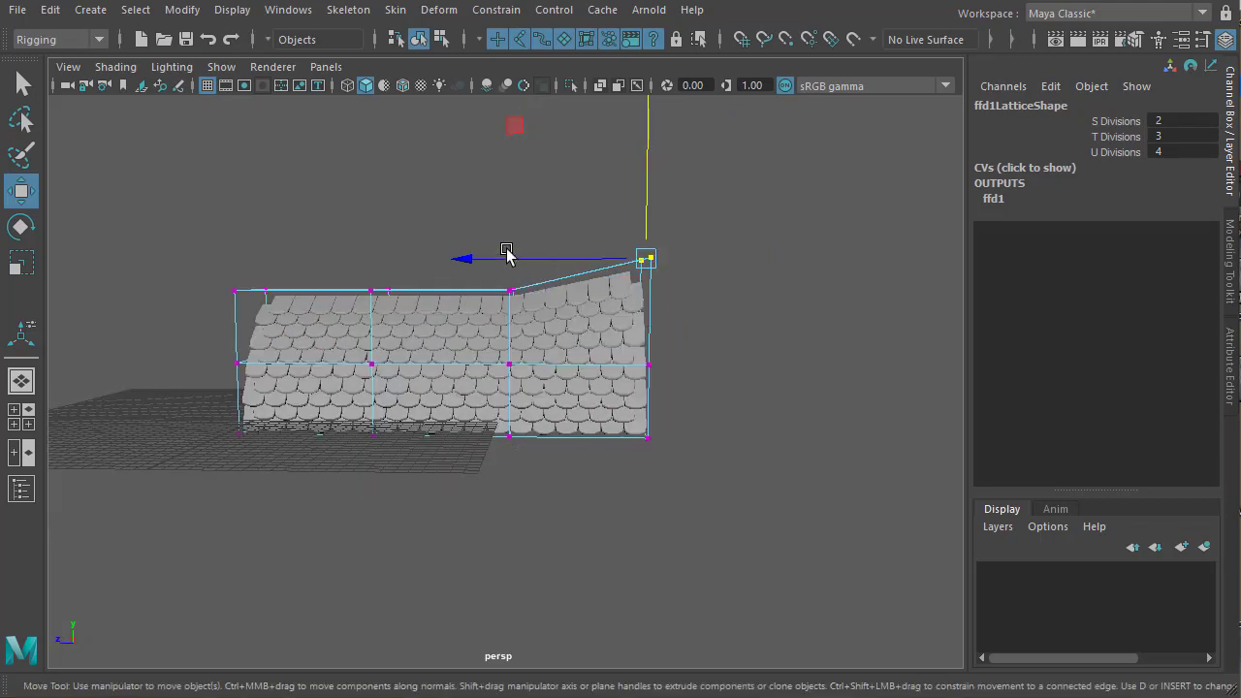
{"action": "left_click_drag", "start_coordinate": [541, 308], "coordinate": [542, 306]}
{"action": "left_click_drag", "start_coordinate": [510, 204], "coordinate": [510, 188]}
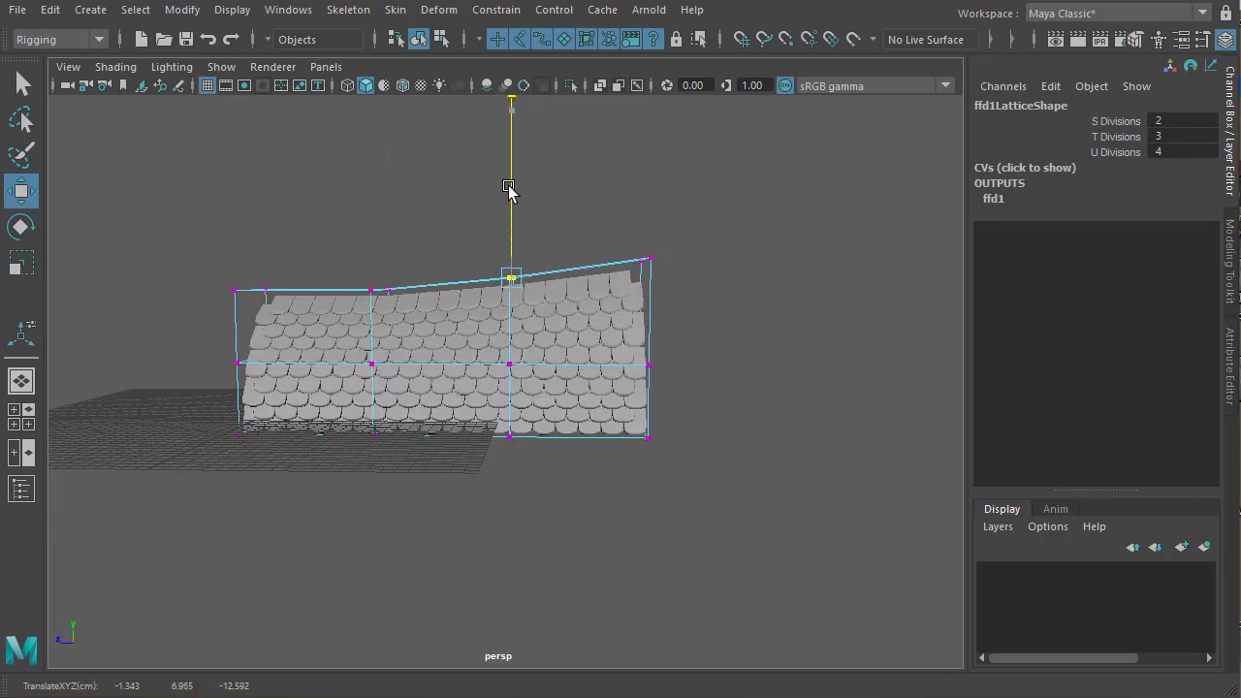
{"action": "left_click_drag", "start_coordinate": [626, 208], "coordinate": [693, 293]}
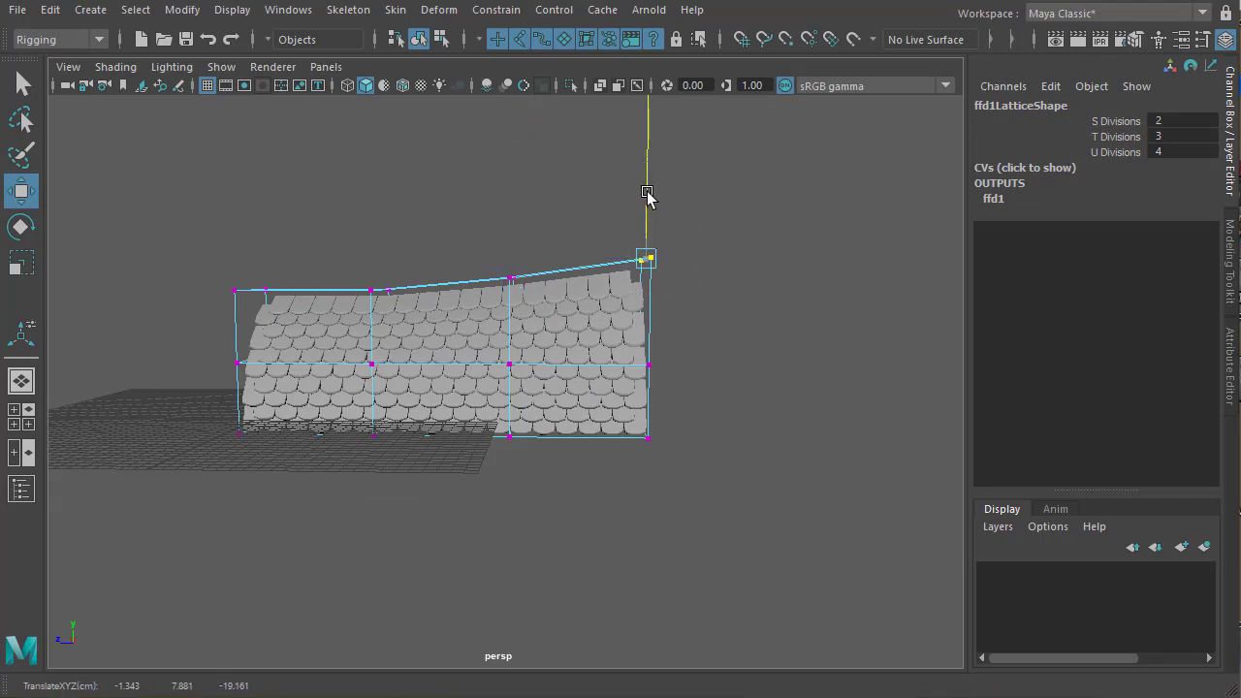
{"action": "left_click_drag", "start_coordinate": [649, 193], "coordinate": [648, 181]}
Lift the top points of both inner lattice columns slightly to smooth the ridge's rise towards the negative-Z end
{"action": "left_click_drag", "start_coordinate": [683, 409], "coordinate": [601, 369], "text": "alt"}
{"action": "left_click_drag", "start_coordinate": [470, 256], "coordinate": [493, 297]}
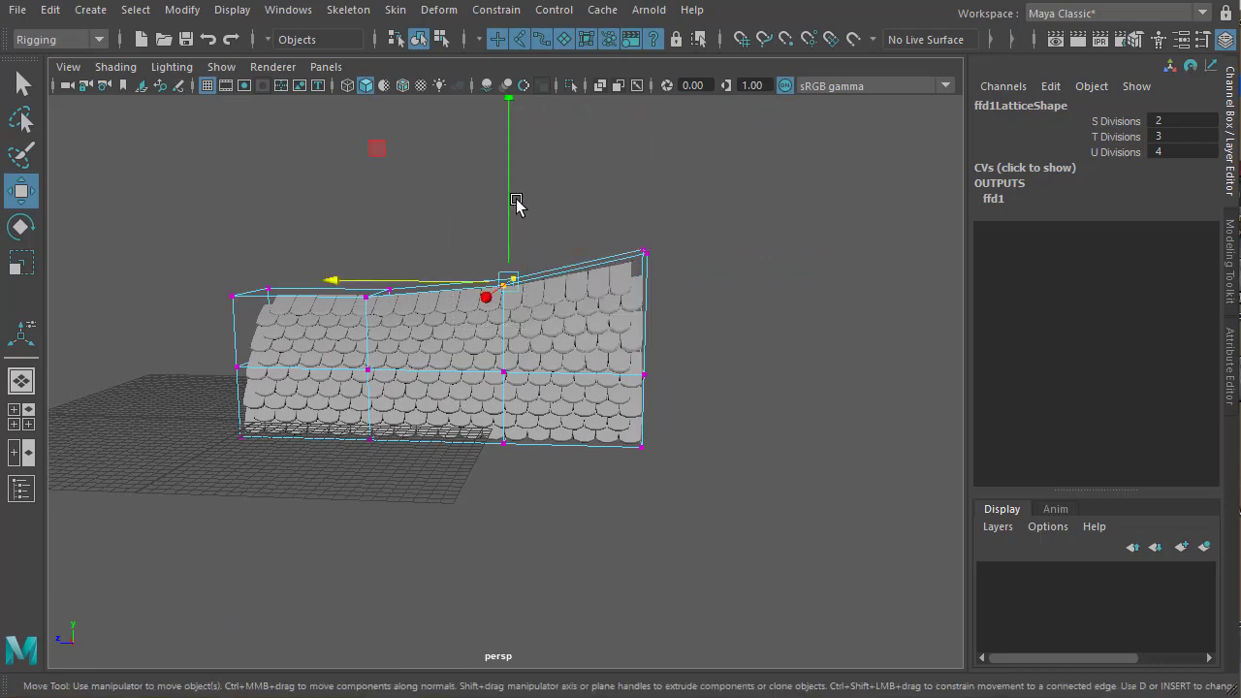
{"action": "left_click_drag", "start_coordinate": [511, 190], "coordinate": [509, 178]}
{"action": "left_click_drag", "start_coordinate": [338, 254], "coordinate": [361, 254]}
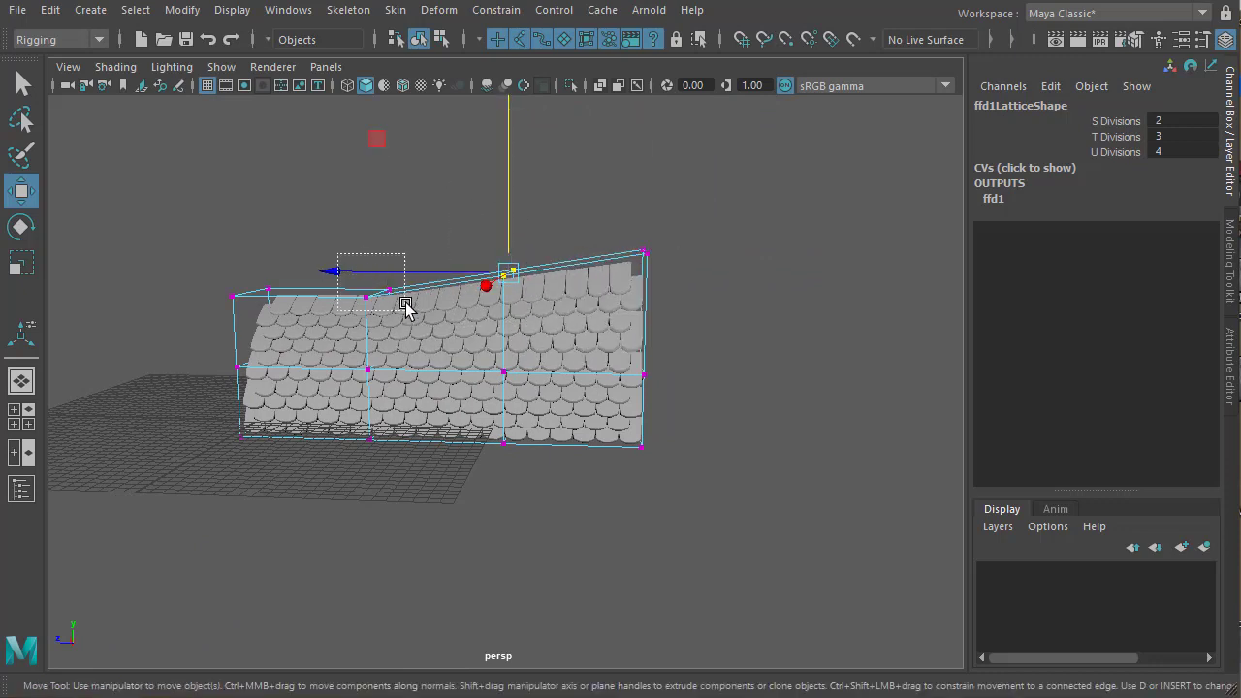
{"action": "left_click_drag", "start_coordinate": [405, 306], "coordinate": [405, 308]}
{"action": "left_click_drag", "start_coordinate": [379, 208], "coordinate": [376, 196]}
Raise the top points at the negative-Z end further to steepen the ridge's upward sweep
{"action": "left_click_drag", "start_coordinate": [608, 227], "coordinate": [662, 270]}
{"action": "left_click_drag", "start_coordinate": [647, 169], "coordinate": [647, 147]}
{"action": "left_click_drag", "start_coordinate": [596, 308], "coordinate": [715, 314], "text": "alt"}
{"action": "right_click_drag", "start_coordinate": [714, 316], "coordinate": [793, 379], "text": "alt"}
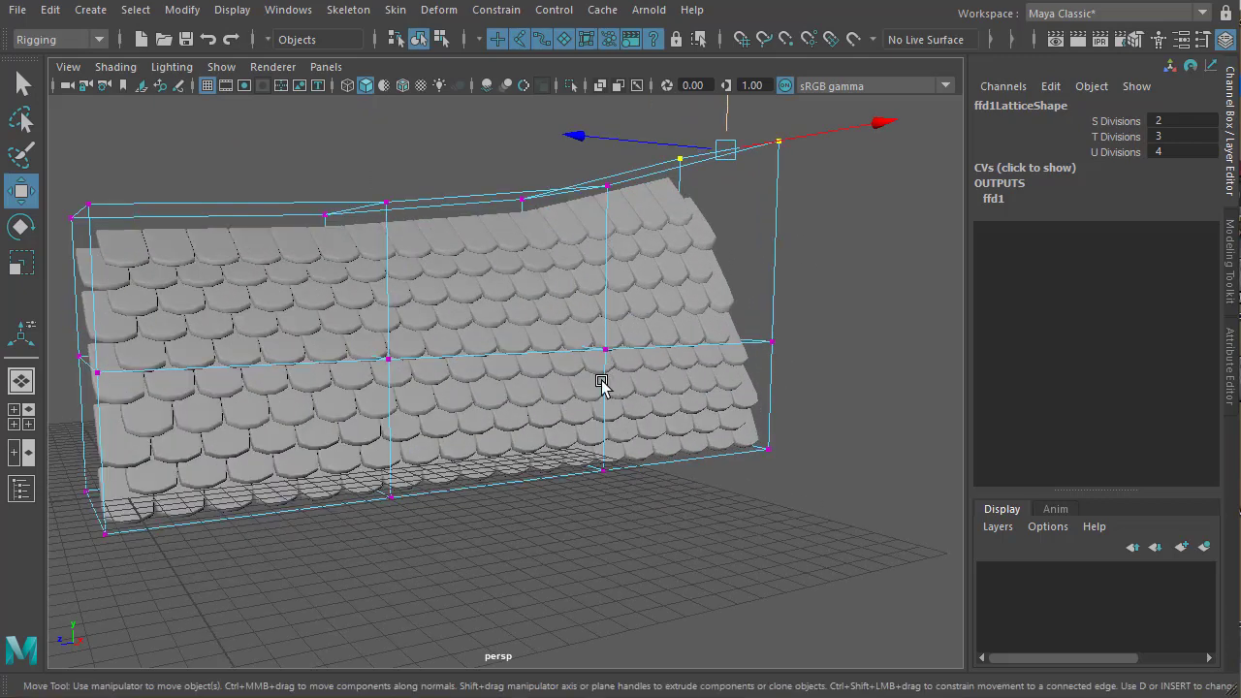
{"action": "left_click_drag", "start_coordinate": [528, 380], "coordinate": [574, 284], "text": "alt"}
{"action": "left_click_drag", "start_coordinate": [753, 331], "coordinate": [678, 297], "text": "alt"}
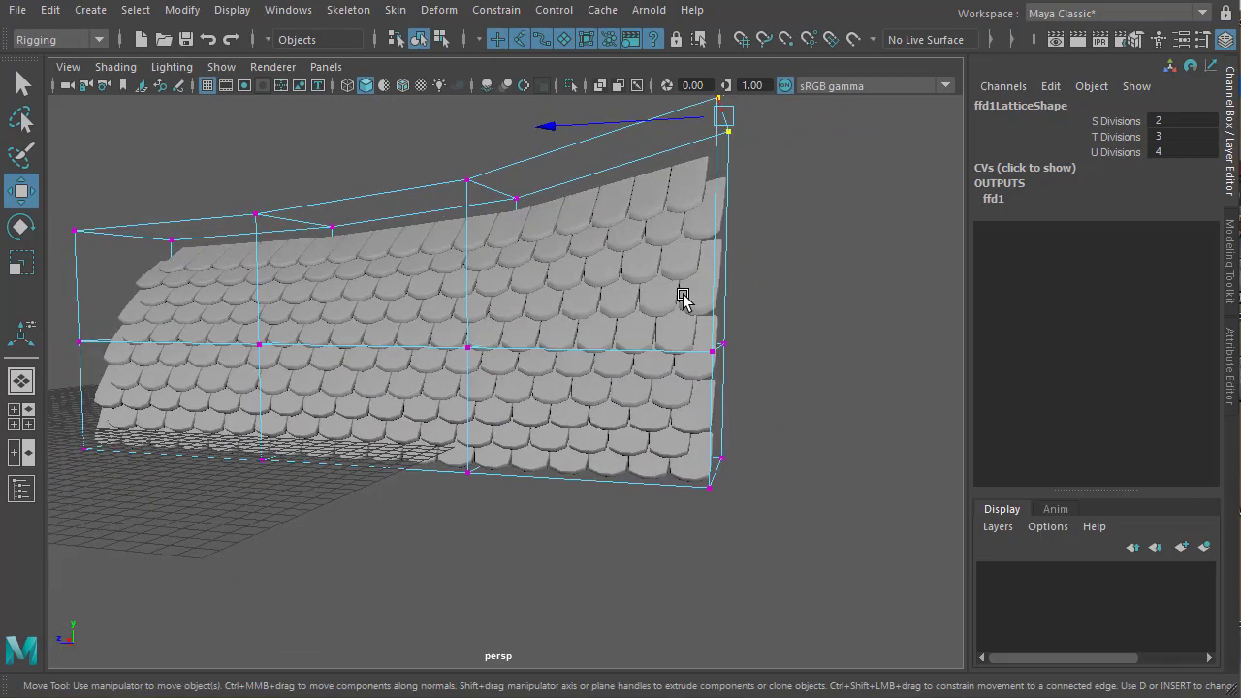
Raise the middle-row points at the negative-Z end, and those in the adjacent column to Y 3.183
{"action": "left_click_drag", "start_coordinate": [716, 259], "coordinate": [718, 222]}
{"action": "left_click_drag", "start_coordinate": [697, 315], "coordinate": [572, 325], "text": "alt"}
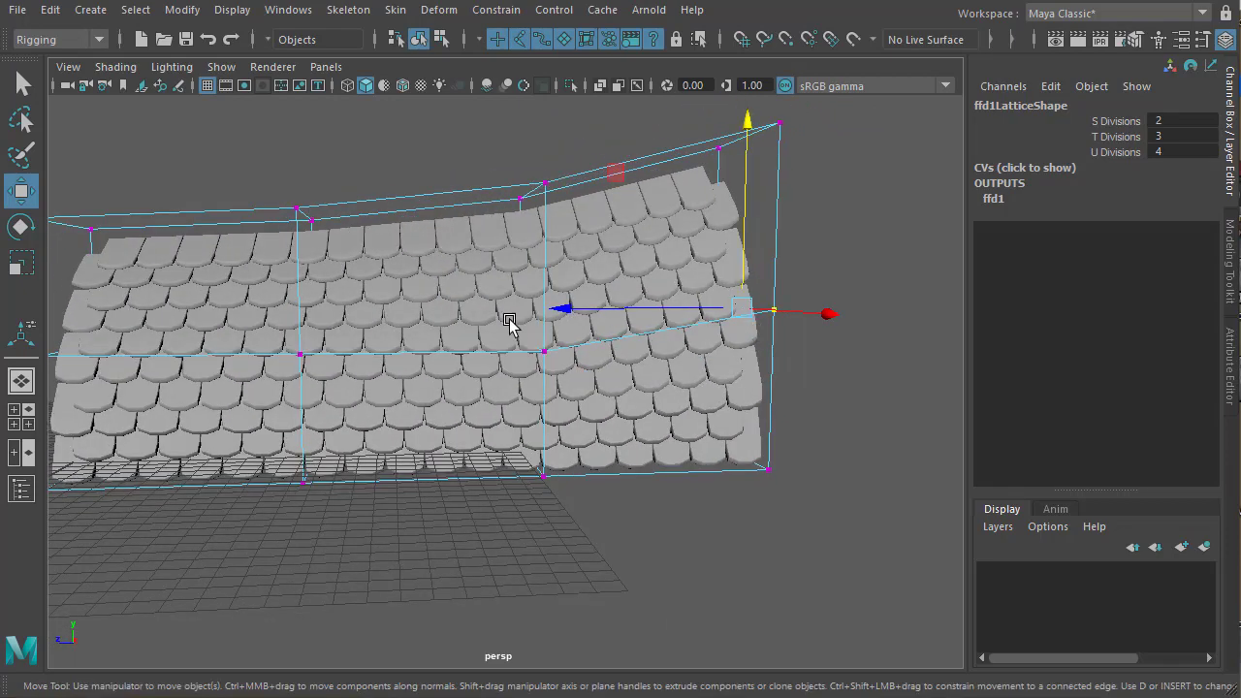
{"action": "left_click_drag", "start_coordinate": [586, 388], "coordinate": [585, 386]}
{"action": "left_click_drag", "start_coordinate": [534, 241], "coordinate": [534, 222]}
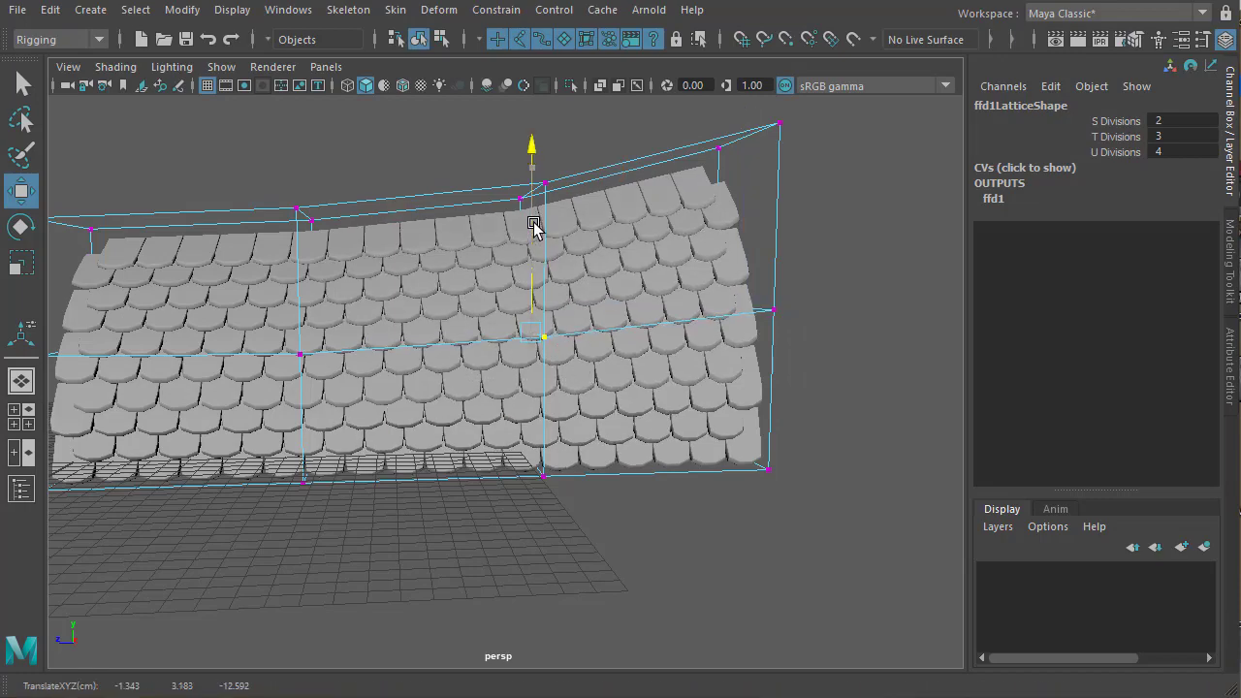
Pull the bottom outer points of the negative-Z end and its adjacent column outward together to X 1.735
{"action": "left_click_drag", "start_coordinate": [593, 323], "coordinate": [514, 496], "text": "alt"}
{"action": "left_click_drag", "start_coordinate": [449, 540], "coordinate": [360, 409], "text": "alt"}
{"action": "left_click_drag", "start_coordinate": [420, 523], "coordinate": [420, 523]}
{"action": "left_click_drag", "start_coordinate": [420, 523], "coordinate": [456, 557], "text": "alt"}
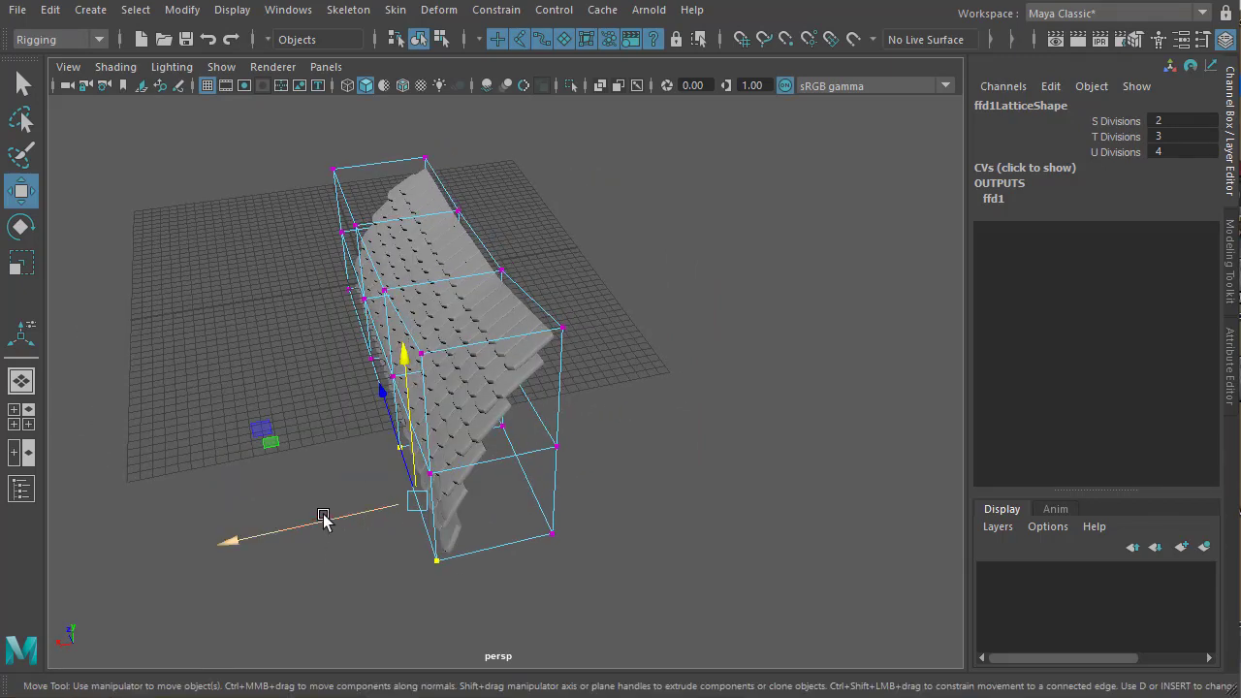
{"action": "left_click_drag", "start_coordinate": [322, 518], "coordinate": [296, 529]}
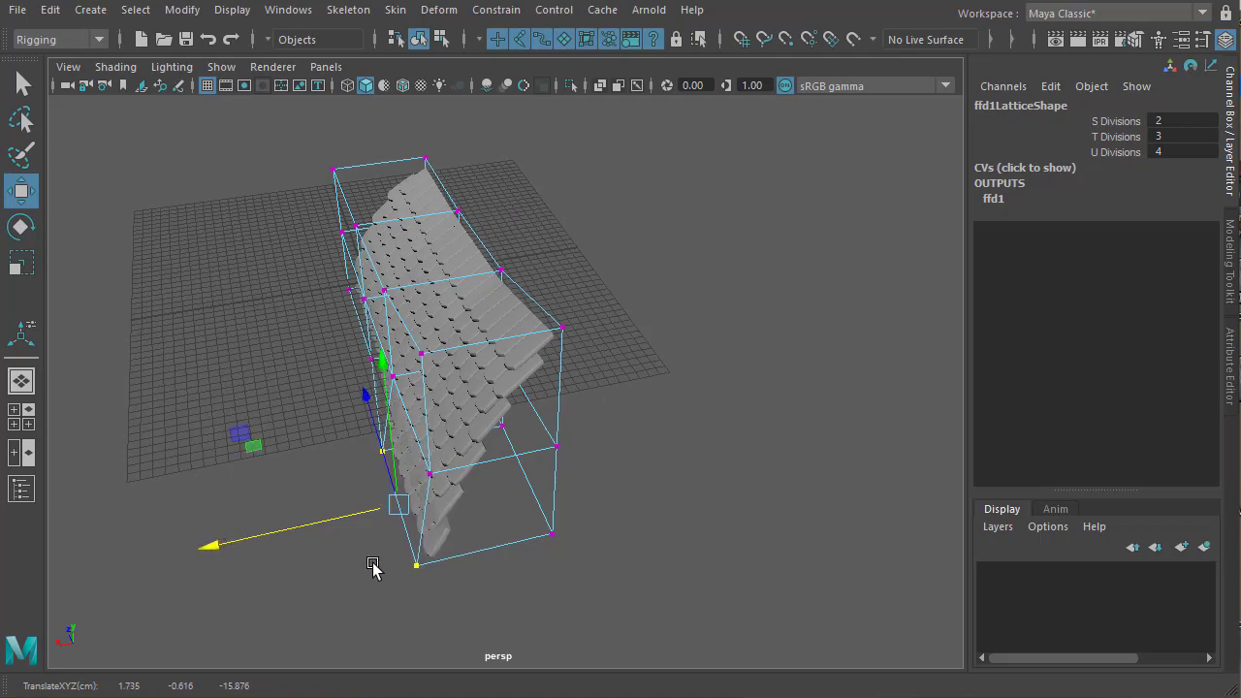
Pull only the bottom outer corner point at the negative-Z end further outward along X
{"action": "left_click_drag", "start_coordinate": [375, 571], "coordinate": [261, 554], "text": "alt"}
{"action": "left_click_drag", "start_coordinate": [462, 592], "coordinate": [519, 630], "text": "alt"}
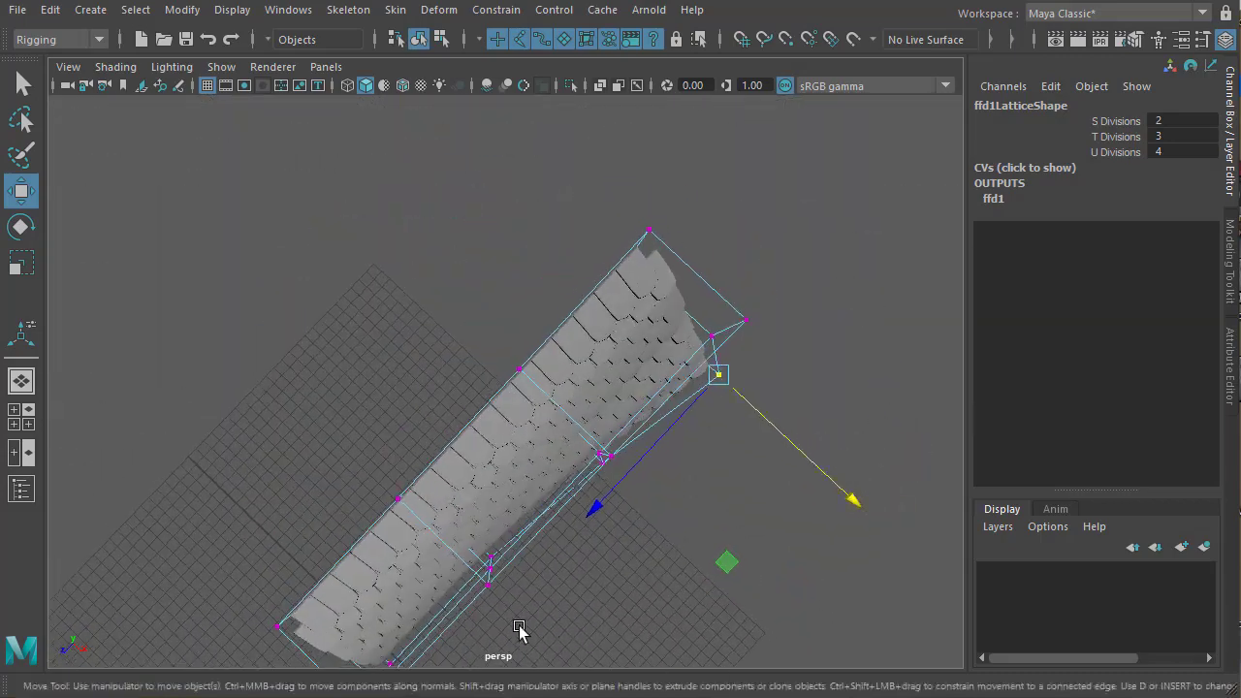
{"action": "left_click_drag", "start_coordinate": [725, 383], "coordinate": [801, 466], "text": "alt"}
{"action": "left_click", "coordinate": [655, 478]}
Raise the adjacent column's top points slightly and the negative-Z end's top points to Y 9.437
{"action": "left_click_drag", "start_coordinate": [654, 478], "coordinate": [551, 380], "text": "alt"}
{"action": "left_click_drag", "start_coordinate": [566, 297], "coordinate": [567, 296]}
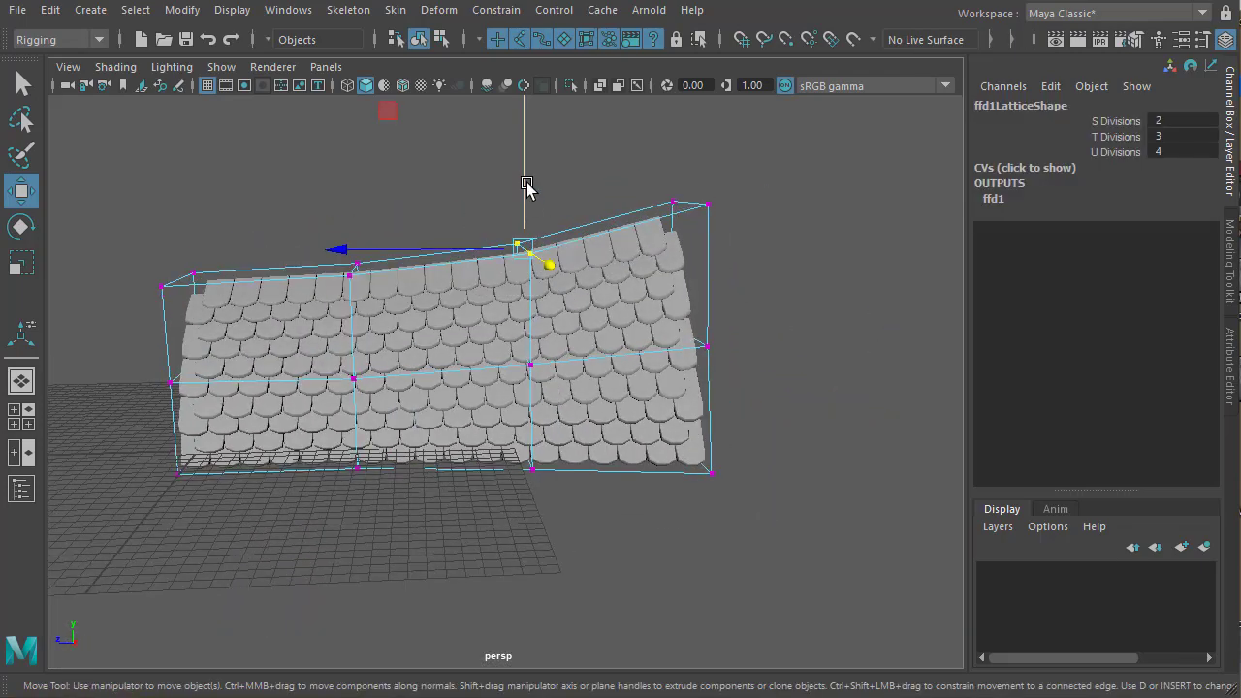
{"action": "left_click_drag", "start_coordinate": [638, 160], "coordinate": [713, 233]}
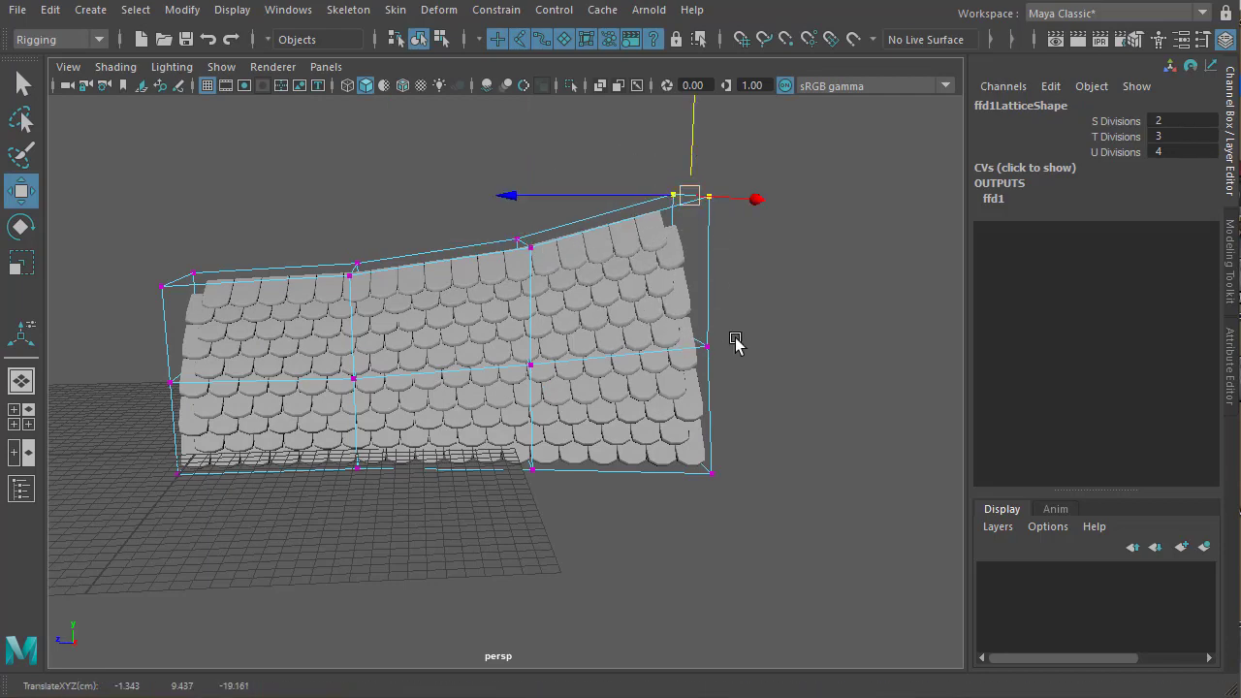
Raise the negative-Z end's middle-row points to Y 4.198 and lift the adjacent column's middle-row points slightly
{"action": "left_click_drag", "start_coordinate": [735, 342], "coordinate": [656, 324], "text": "alt"}
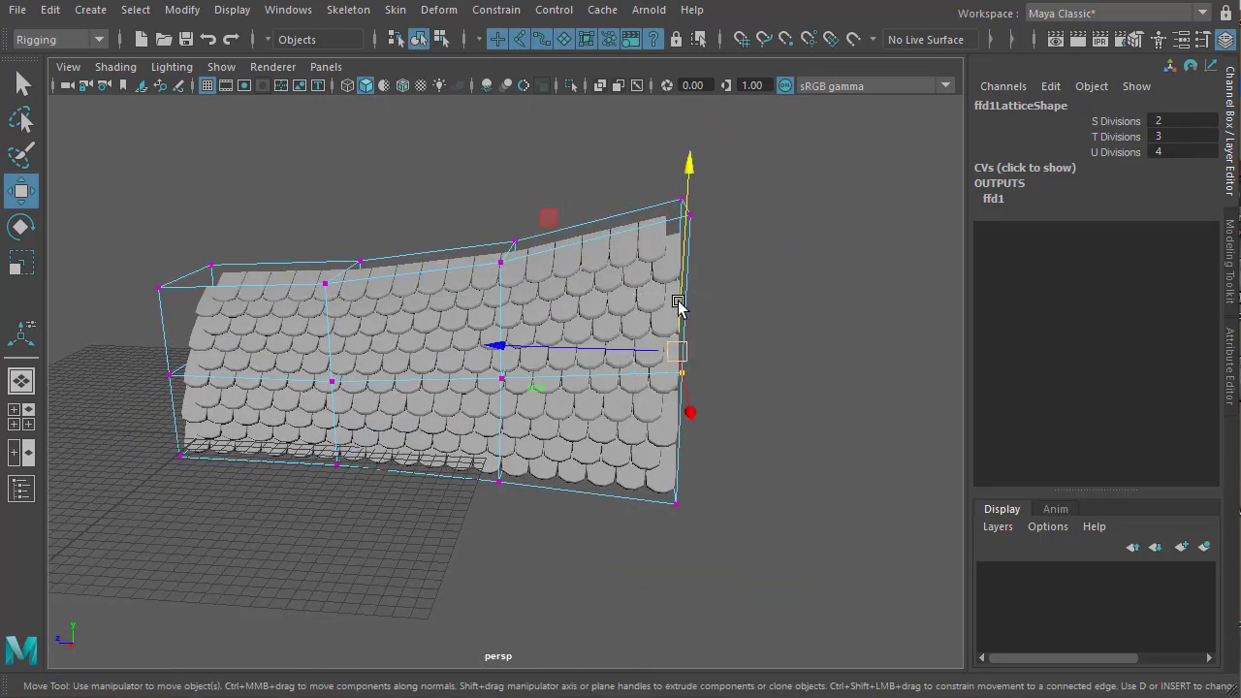
{"action": "left_click_drag", "start_coordinate": [682, 276], "coordinate": [684, 266]}
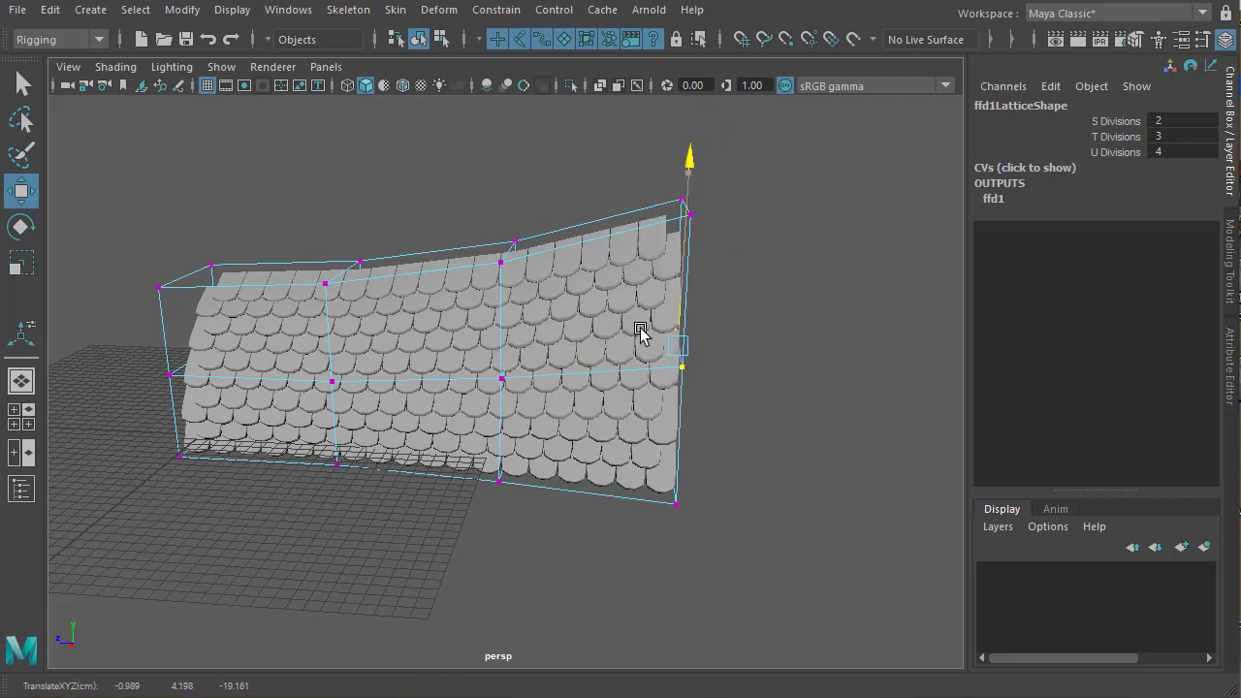
{"action": "left_click", "coordinate": [504, 375]}
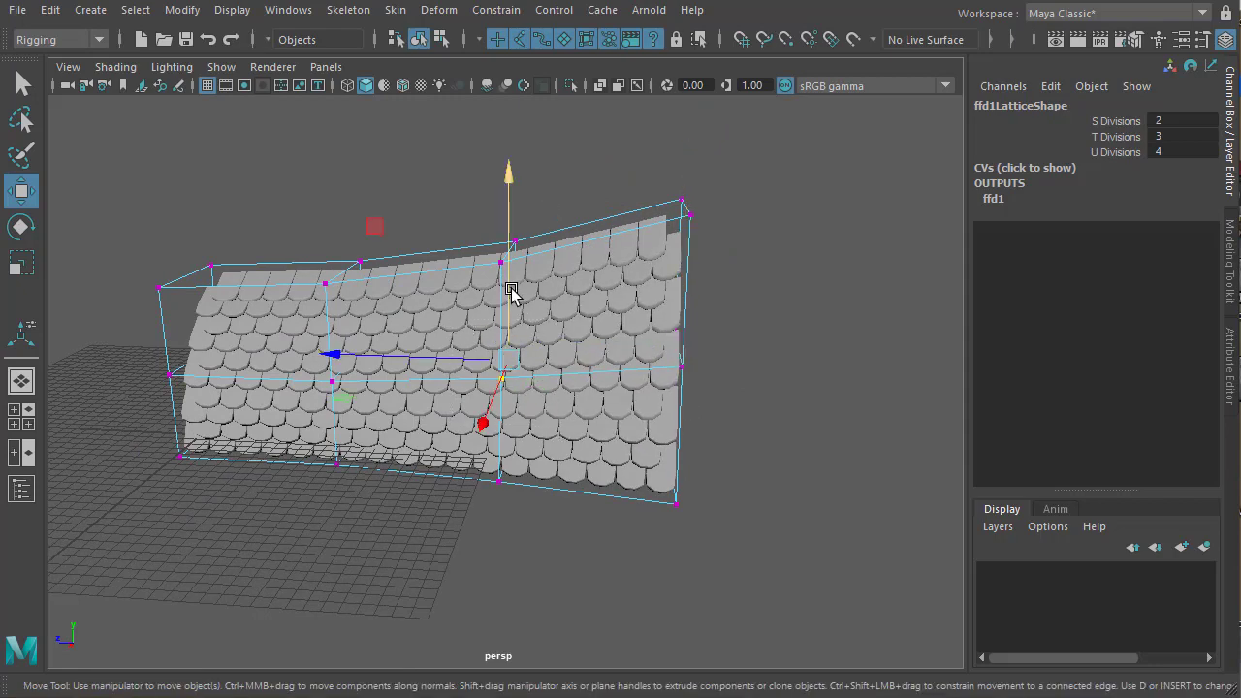
{"action": "left_click_drag", "start_coordinate": [511, 292], "coordinate": [690, 415]}
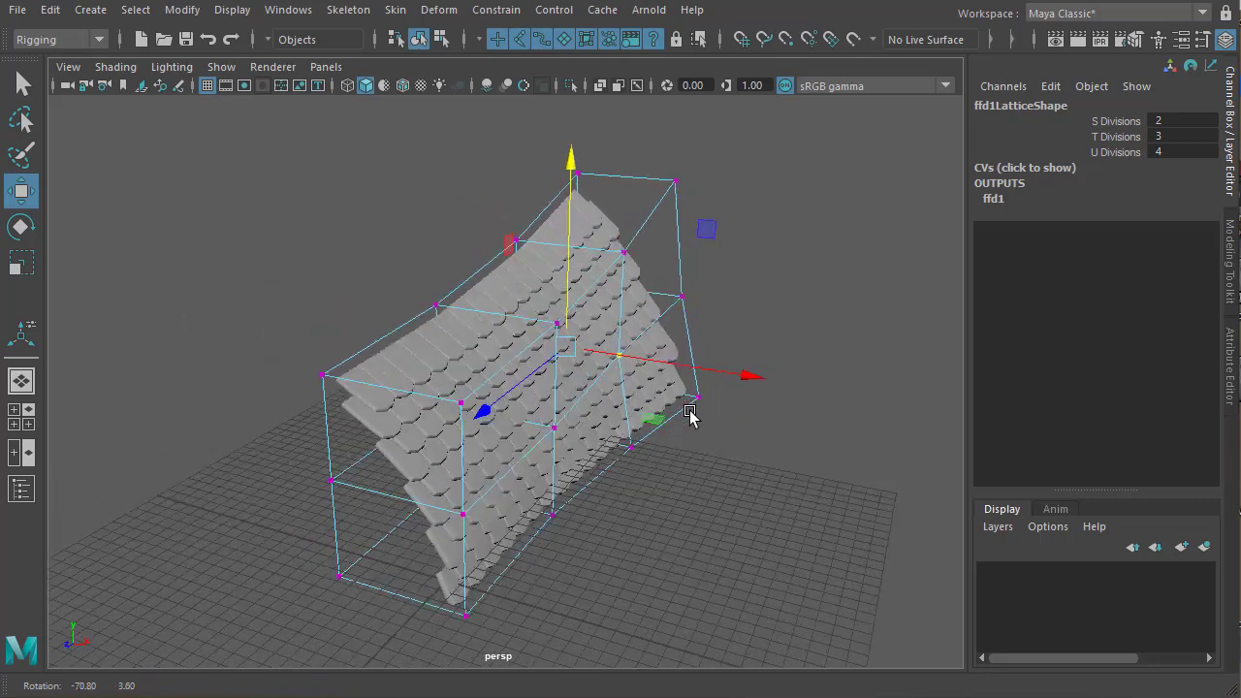
Move the bottom outer corner at the negative-Z end out to X 3.684 and the adjacent column's bottom outer point to X 1.997
{"action": "left_click", "coordinate": [698, 398]}
{"action": "left_click_drag", "start_coordinate": [773, 413], "coordinate": [790, 421]}
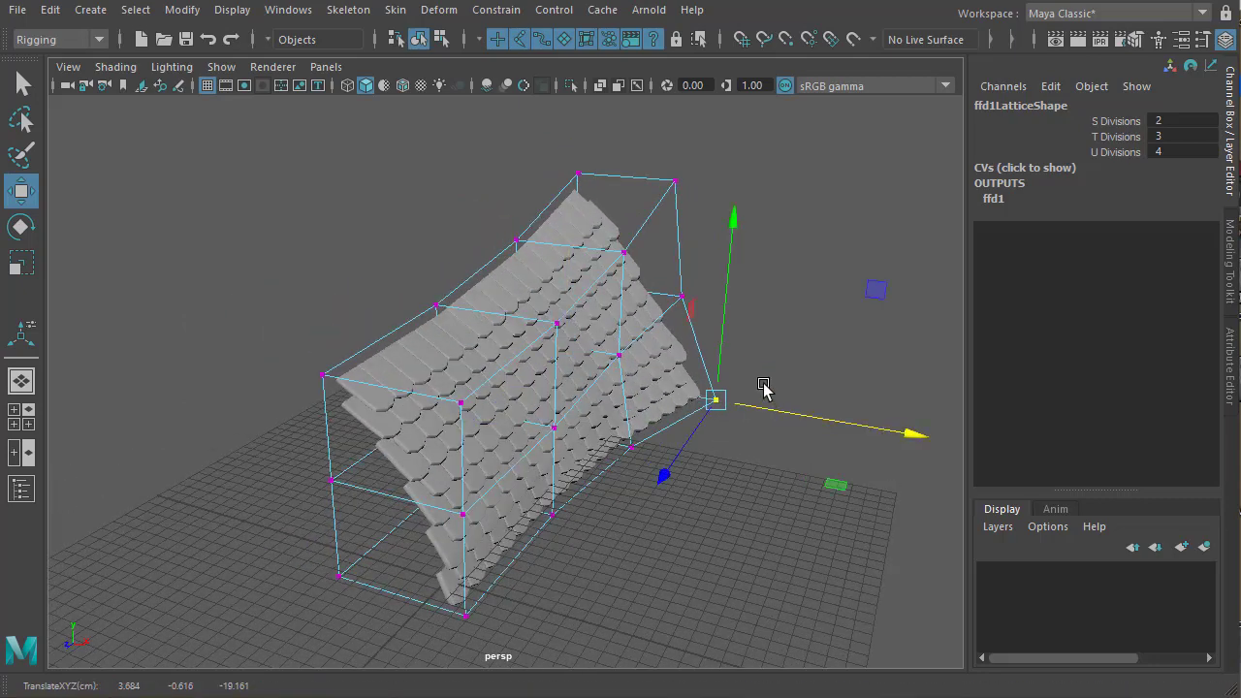
{"action": "left_click", "coordinate": [631, 447]}
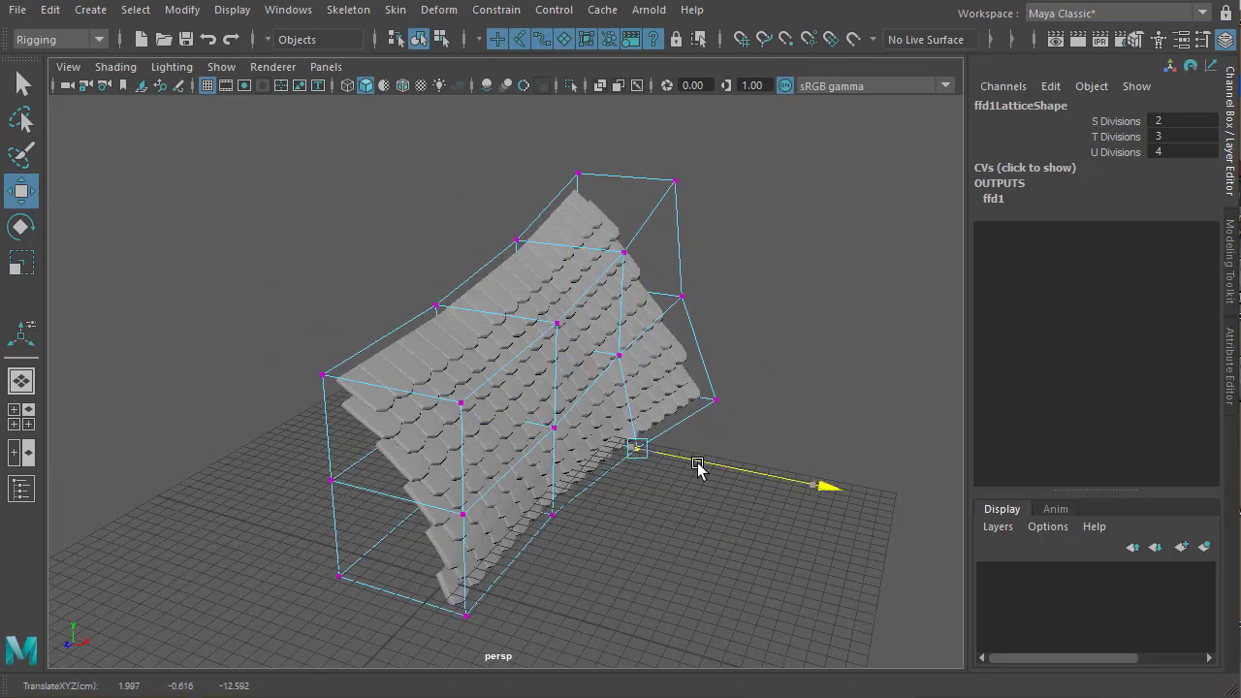
{"action": "left_click_drag", "start_coordinate": [683, 559], "coordinate": [595, 604], "text": "alt"}
{"action": "right_click_drag", "start_coordinate": [596, 604], "coordinate": [714, 527], "text": "alt"}
{"action": "left_click_drag", "start_coordinate": [714, 526], "coordinate": [714, 438], "text": "alt"}
{"action": "mouse_move", "coordinate": [714, 380]}
{"action": "left_mouse_down", "text": "alt"}
{"action": "mouse_move", "coordinate": [776, 374]}
{"action": "mouse_move", "coordinate": [648, 471]}
{"action": "mouse_move", "coordinate": [694, 386]}
{"action": "left_mouse_up", "text": "alt"}
Return the lattice to object mode and clear the selection
{"action": "right_click_drag", "start_coordinate": [695, 386], "coordinate": [669, 503]}
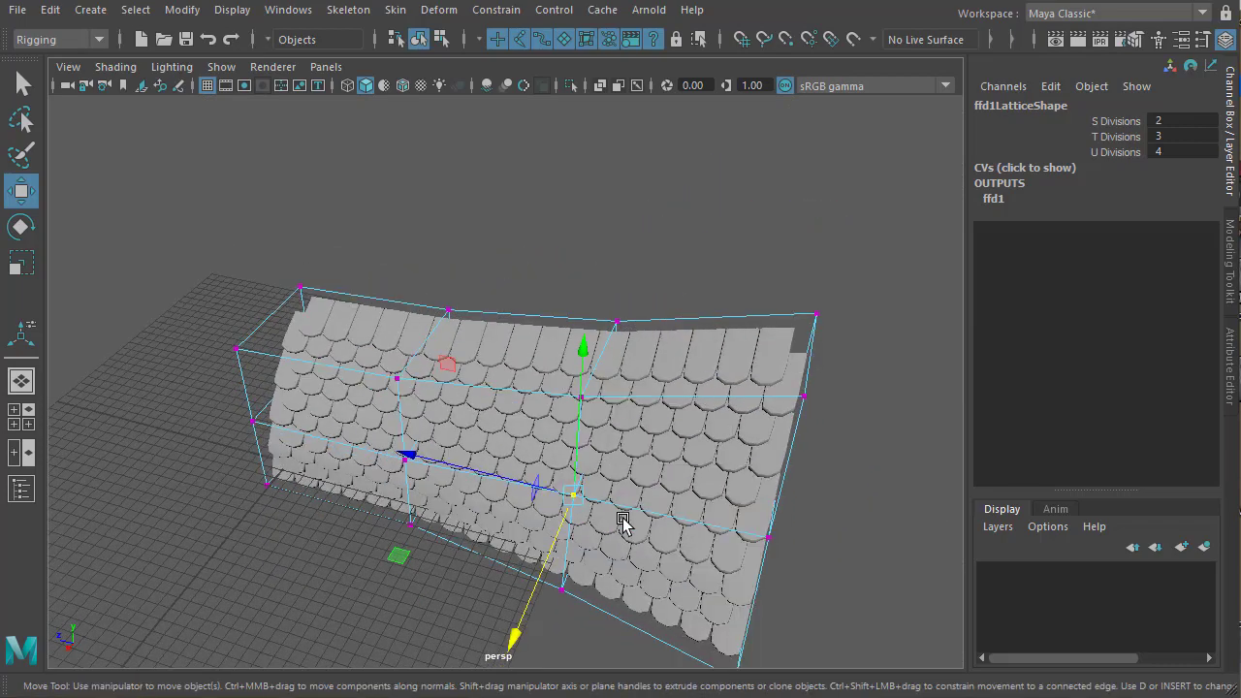
{"action": "left_click_drag", "start_coordinate": [624, 524], "coordinate": [670, 479], "text": "alt"}
{"action": "left_click", "coordinate": [883, 496]}
{"action": "left_click_drag", "start_coordinate": [629, 429], "coordinate": [658, 460], "text": "alt"}
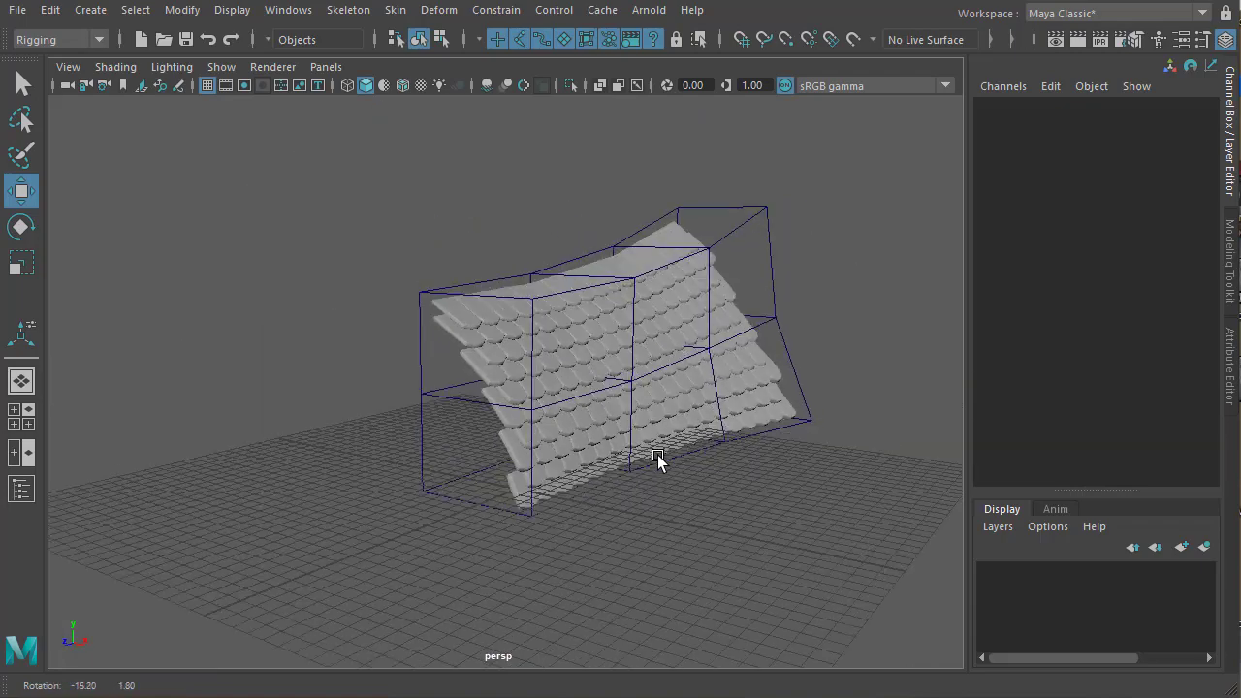
{"action": "left_click_drag", "start_coordinate": [673, 376], "coordinate": [651, 336], "text": "alt"}
Select the whole roof tile group, delete its history to bake in the lattice deformation, and deselect it
{"action": "right_click_drag", "start_coordinate": [650, 335], "coordinate": [637, 457]}
{"action": "left_click_drag", "start_coordinate": [637, 457], "coordinate": [562, 515], "text": "alt"}
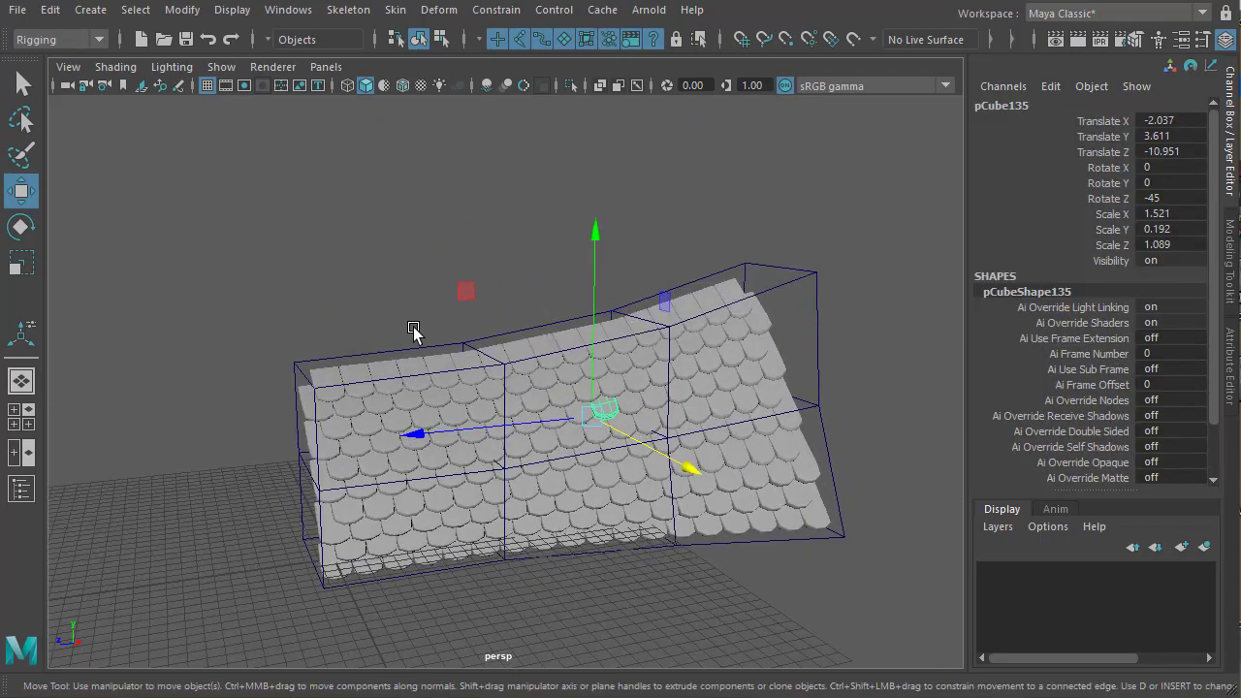
{"action": "left_click", "coordinate": [459, 375]}
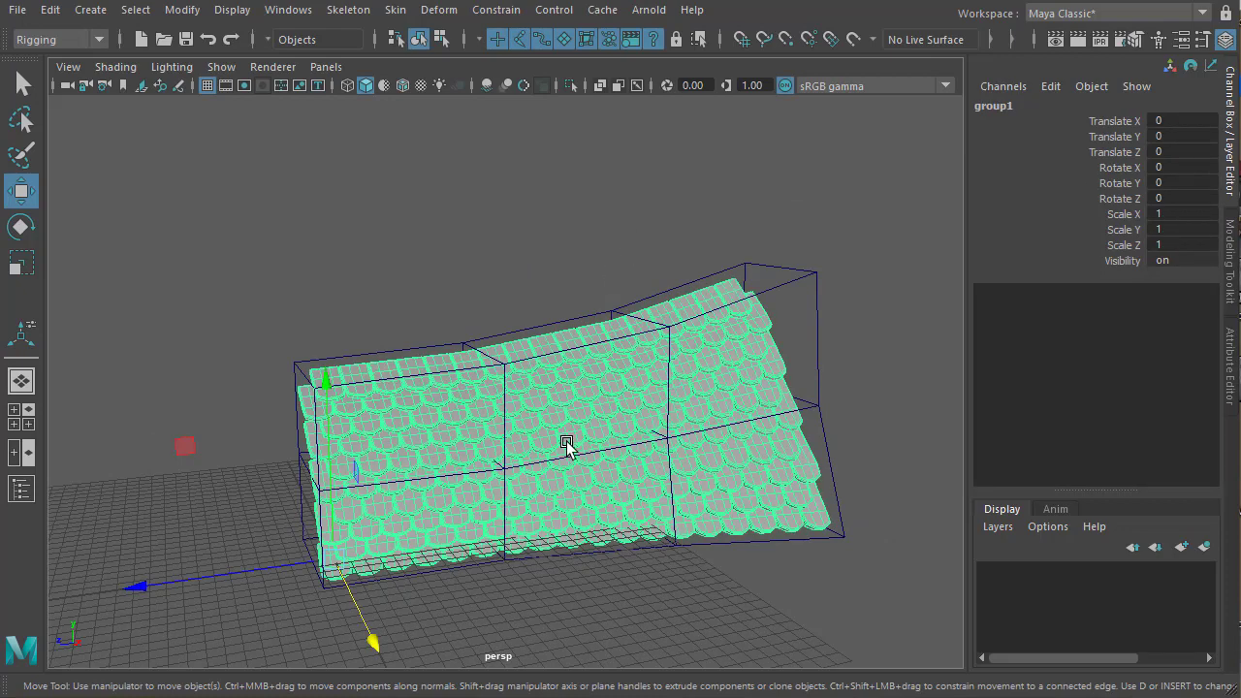
{"action": "left_click", "coordinate": [90, 10]}
{"action": "left_click", "coordinate": [51, 10]}
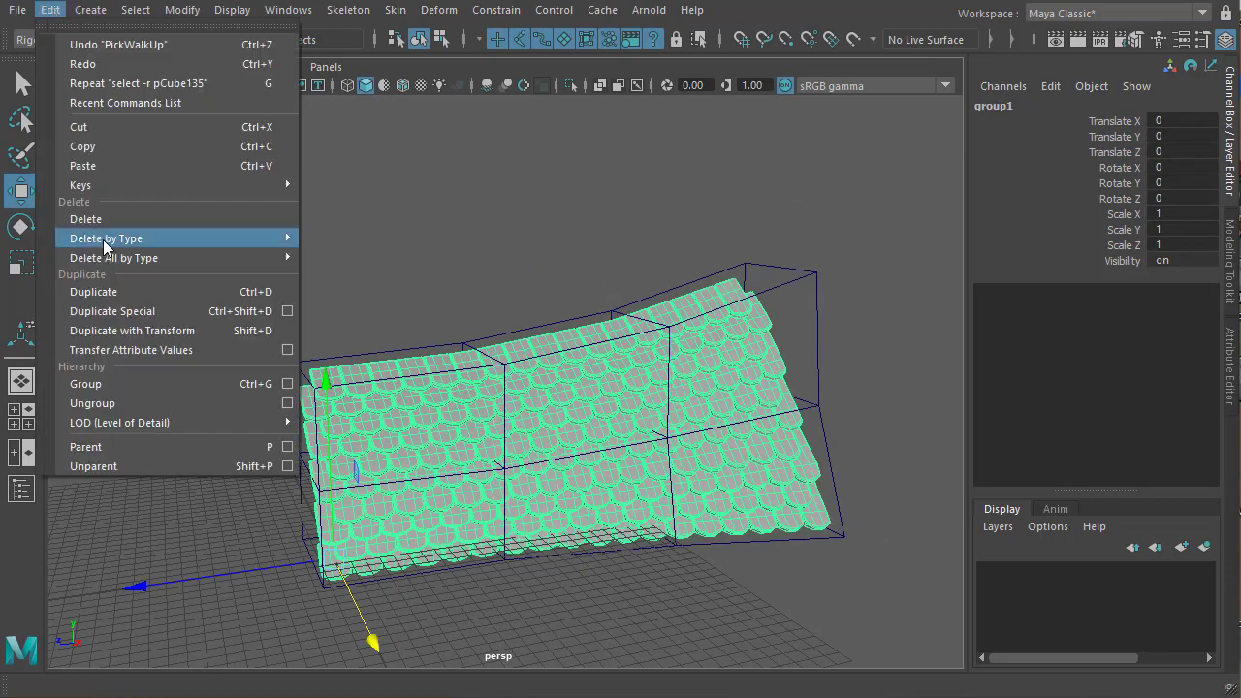
{"action": "mouse_move", "coordinate": [108, 237]}
{"action": "left_click", "coordinate": [351, 252]}
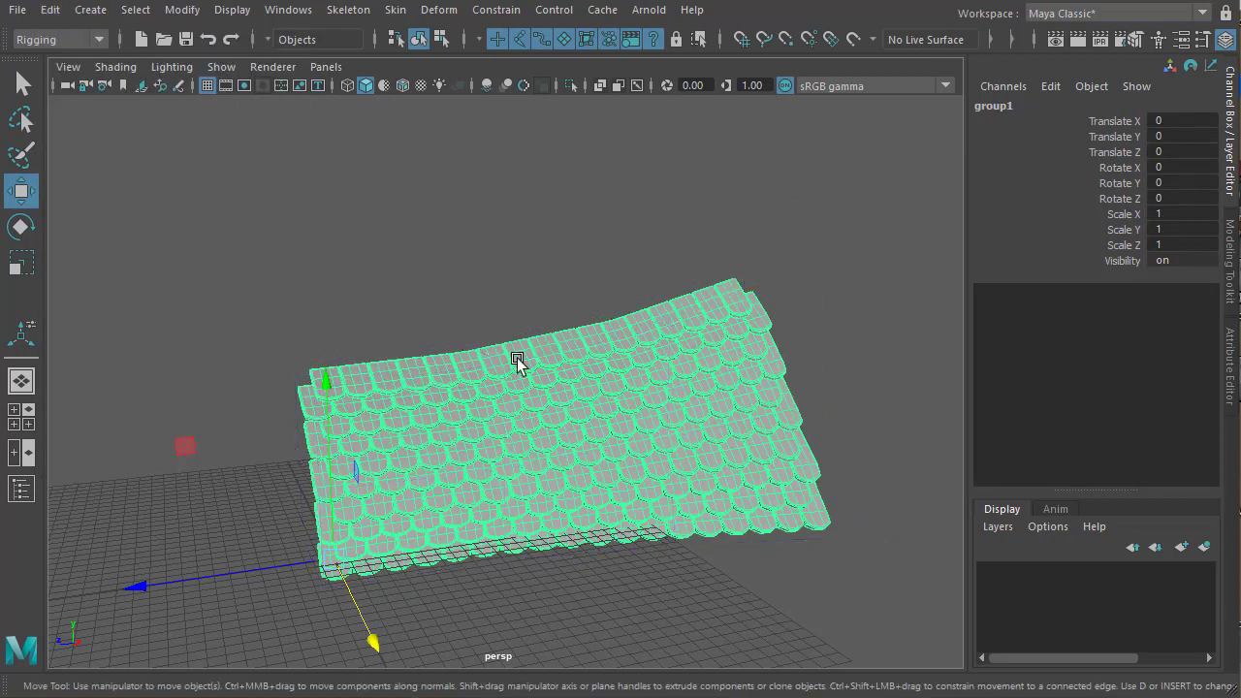
{"action": "left_click", "coordinate": [549, 581]}
{"action": "left_click_drag", "start_coordinate": [547, 510], "coordinate": [466, 495], "text": "alt"}
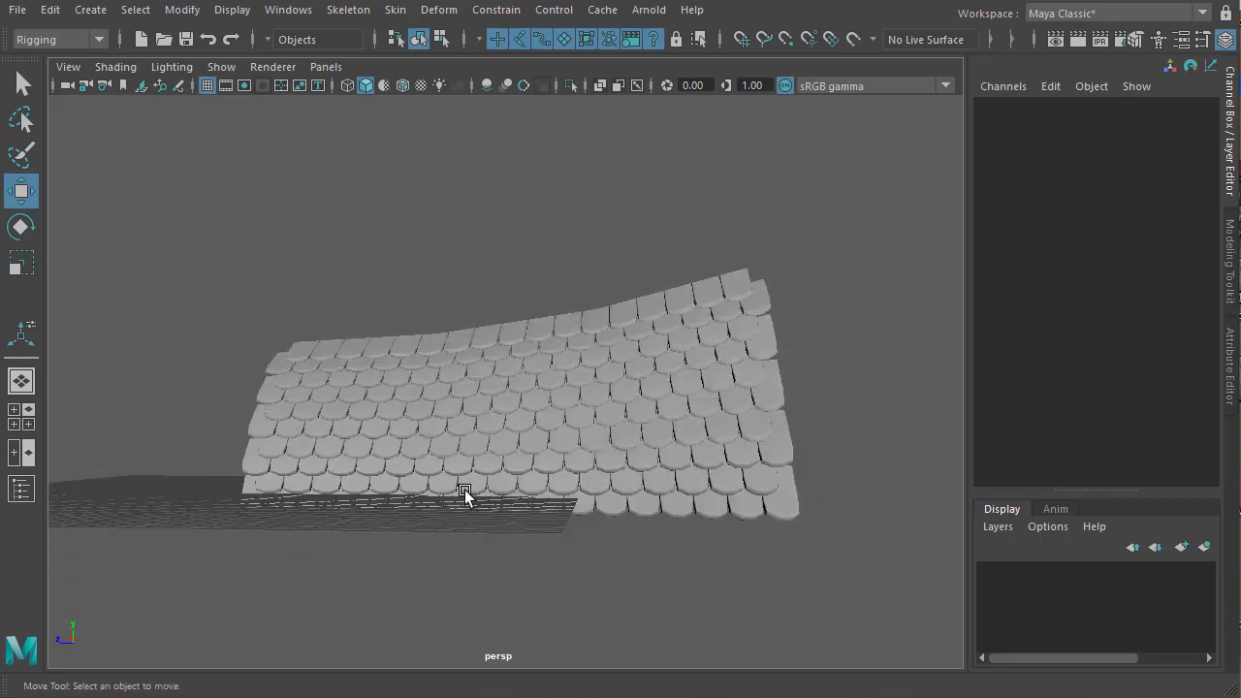
Create a polygon cube at the origin
{"action": "right_click_drag", "start_coordinate": [465, 496], "coordinate": [529, 505], "text": "alt"}
{"action": "middle_click_drag", "start_coordinate": [530, 505], "coordinate": [553, 568], "text": "alt"}
{"action": "left_click_drag", "start_coordinate": [553, 568], "coordinate": [545, 586], "text": "alt"}
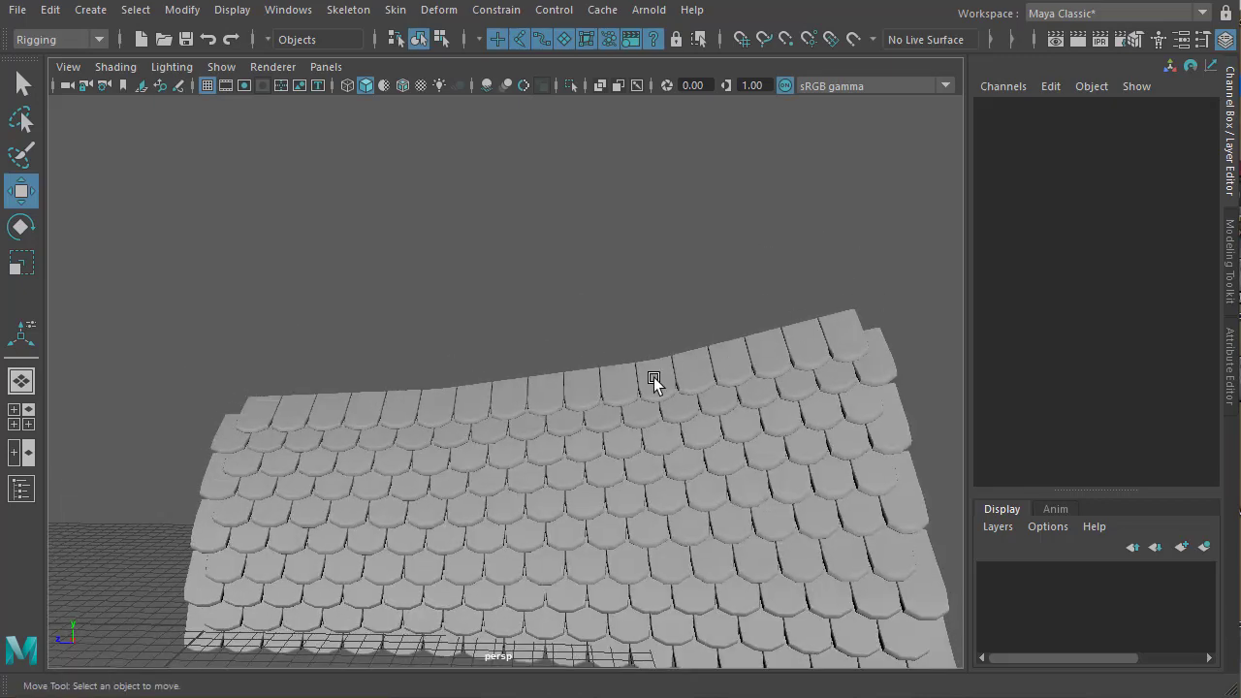
{"action": "left_click_drag", "start_coordinate": [327, 521], "coordinate": [413, 451], "text": "alt"}
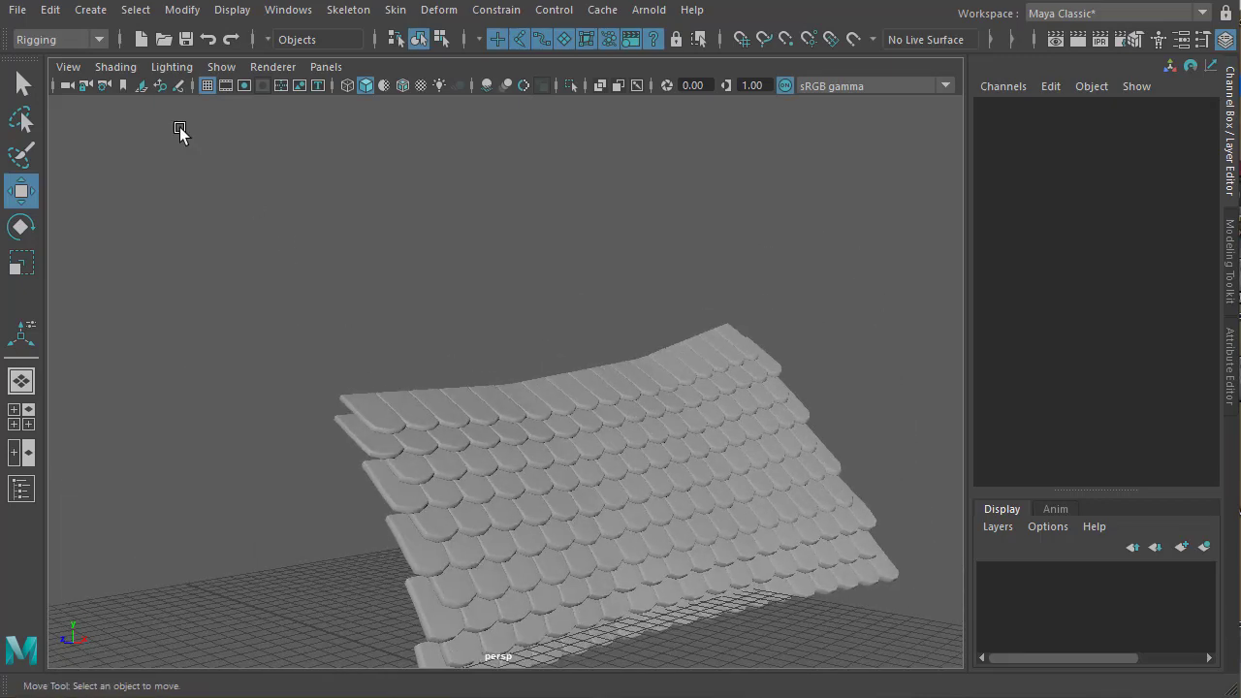
{"action": "left_click", "coordinate": [90, 10]}
{"action": "mouse_move", "coordinate": [301, 79]}
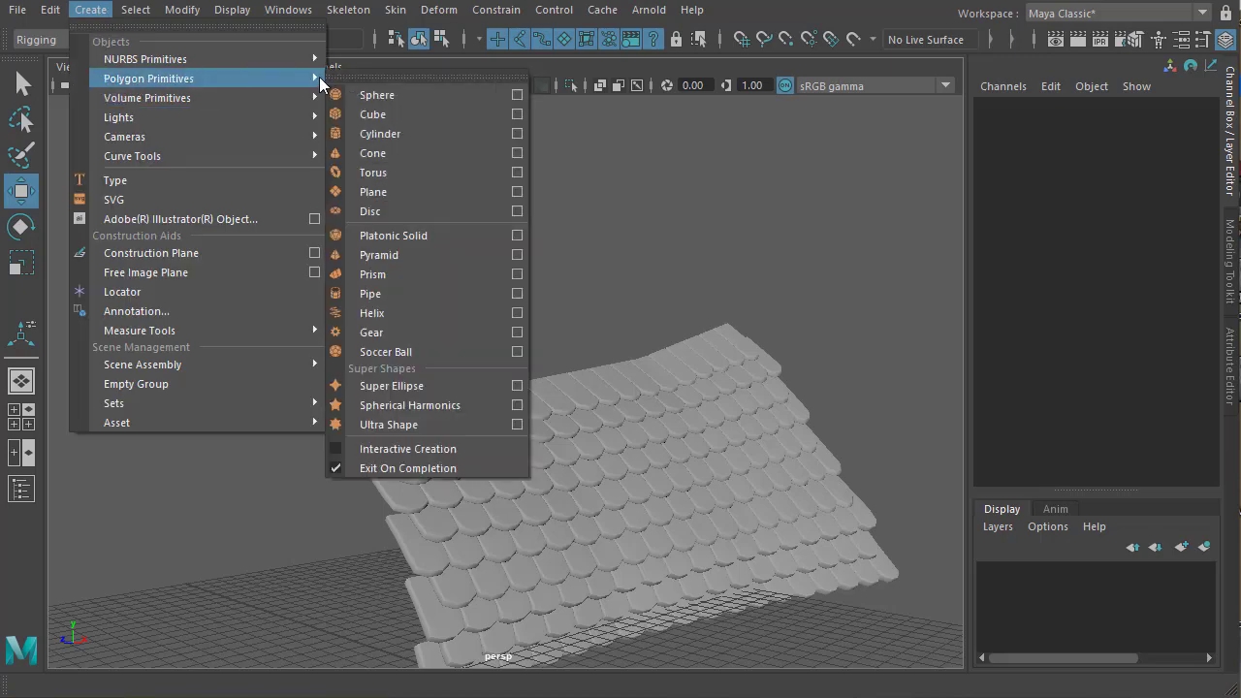
{"action": "left_click", "coordinate": [371, 114]}
{"action": "scroll", "coordinate": [568, 524], "scroll_direction": "down", "scroll_amount": 3}
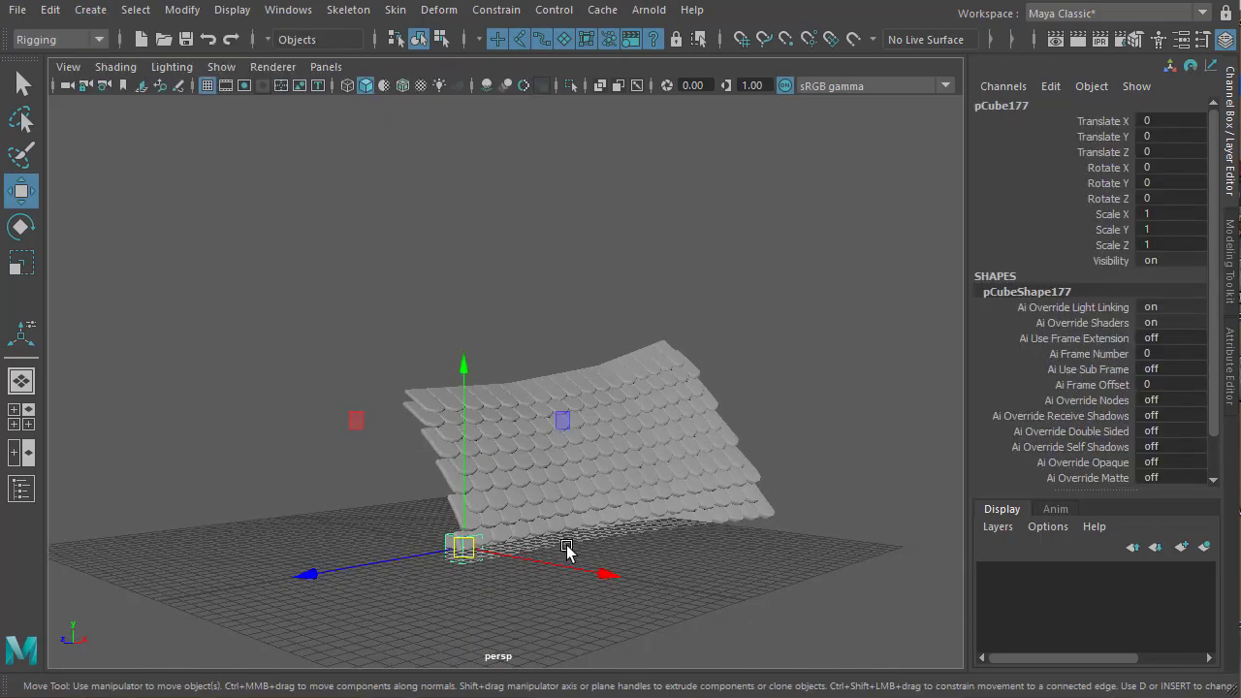
Move the cube to the roof's upper corner at Y 5.923, Z 0.486
{"action": "left_click_drag", "start_coordinate": [567, 550], "coordinate": [476, 569], "text": "alt"}
{"action": "key", "text": "space"}
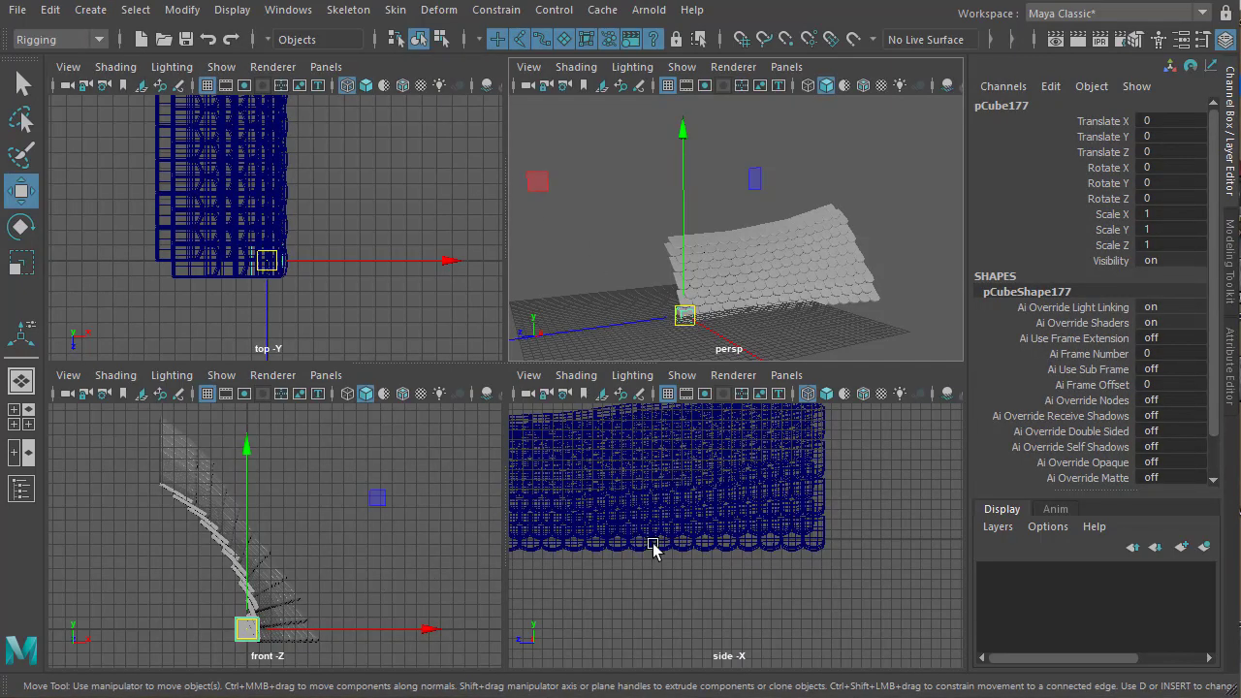
{"action": "key", "text": "space"}
{"action": "scroll", "coordinate": [521, 496], "scroll_direction": "down", "scroll_amount": 5}
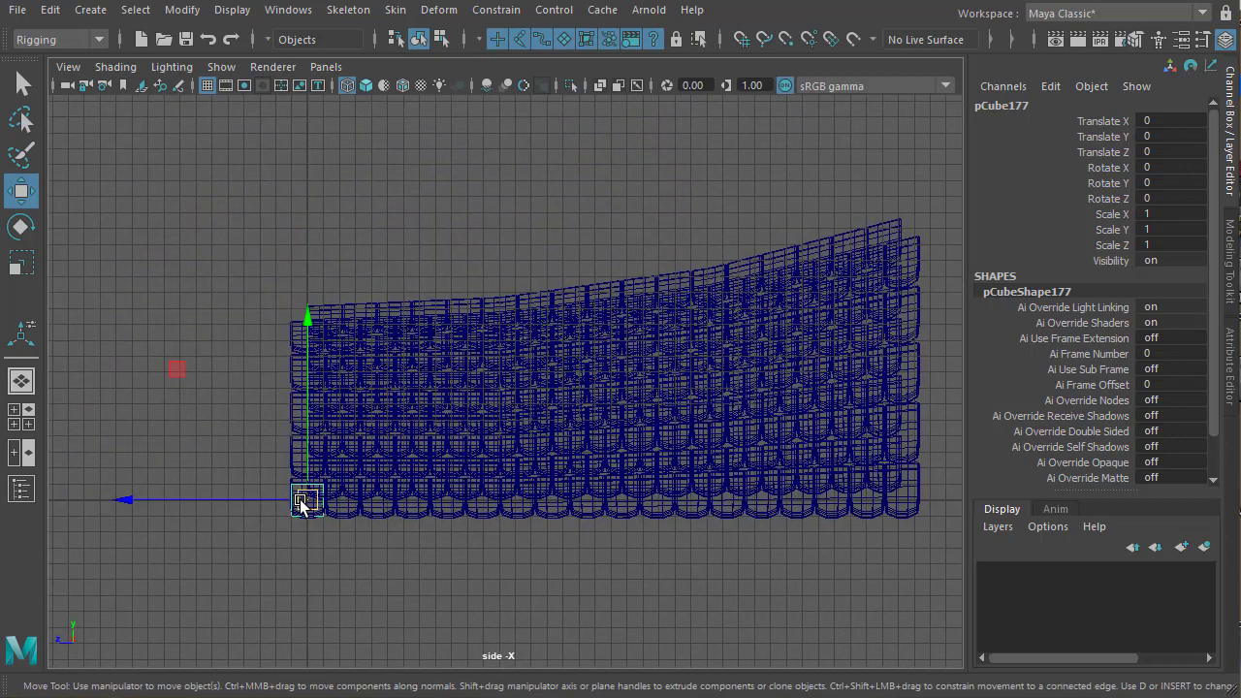
{"action": "left_click_drag", "start_coordinate": [301, 501], "coordinate": [285, 311]}
{"action": "middle_click_drag", "start_coordinate": [340, 357], "coordinate": [331, 412], "text": "alt"}
{"action": "right_click_drag", "start_coordinate": [330, 412], "coordinate": [387, 367], "text": "alt"}
{"action": "middle_click_drag", "start_coordinate": [387, 368], "coordinate": [378, 301], "text": "alt"}
{"action": "right_click_drag", "start_coordinate": [433, 388], "coordinate": [456, 394], "text": "alt"}
{"action": "middle_click_drag", "start_coordinate": [359, 368], "coordinate": [371, 469], "text": "alt"}
{"action": "right_click_drag", "start_coordinate": [372, 469], "coordinate": [476, 504], "text": "alt"}
{"action": "middle_click_drag", "start_coordinate": [477, 504], "coordinate": [466, 523], "text": "alt"}
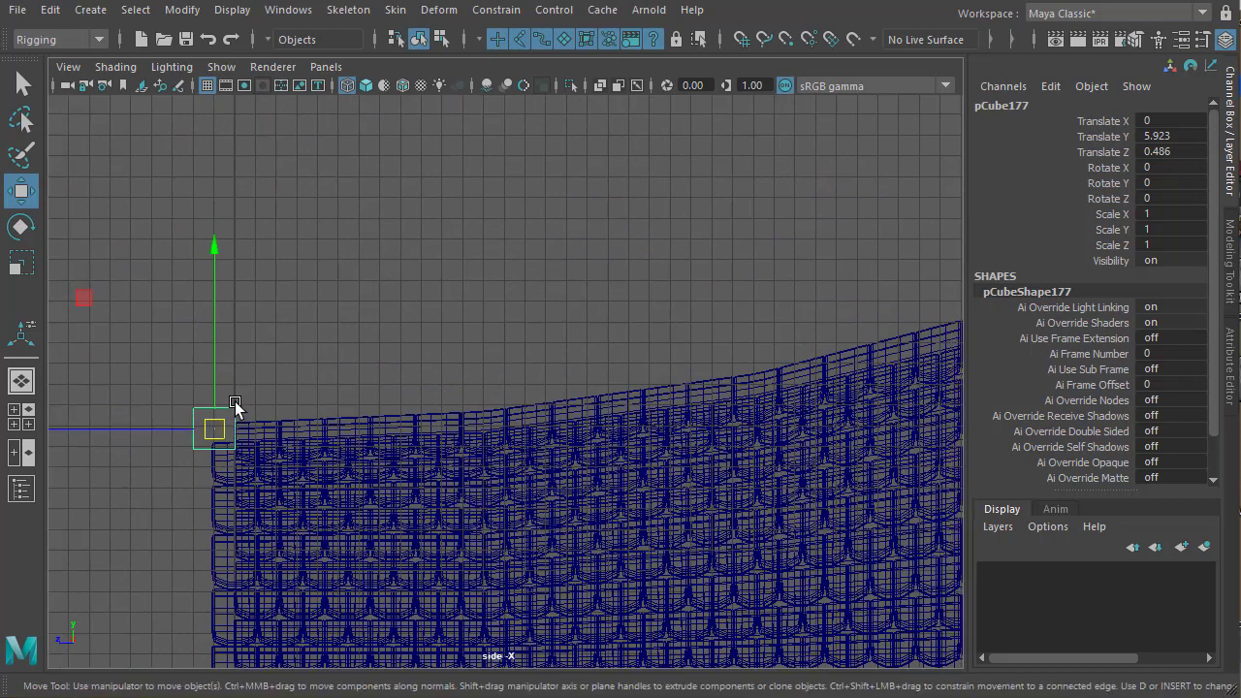
Select the cube's negative-Z face, the one pointing along the roof's upper edge
{"action": "right_click", "coordinate": [234, 403]}
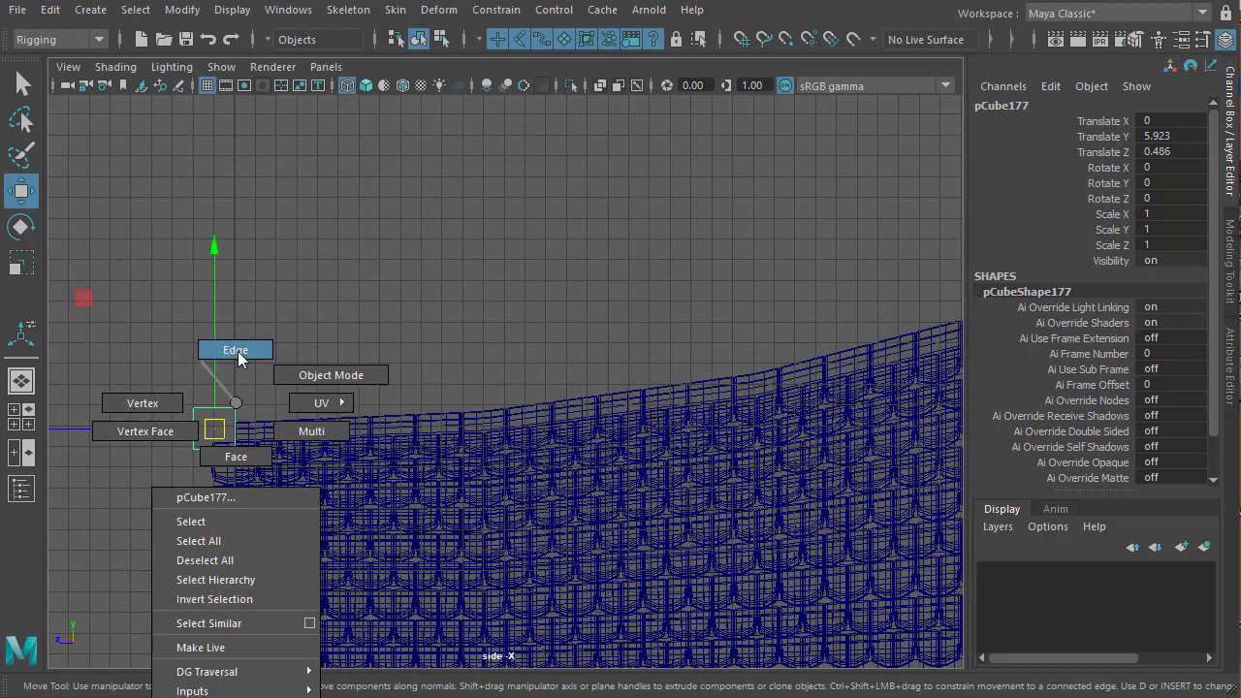
{"action": "right_click_drag", "start_coordinate": [237, 351], "coordinate": [242, 451]}
{"action": "key", "text": "space"}
{"action": "key", "text": "space"}
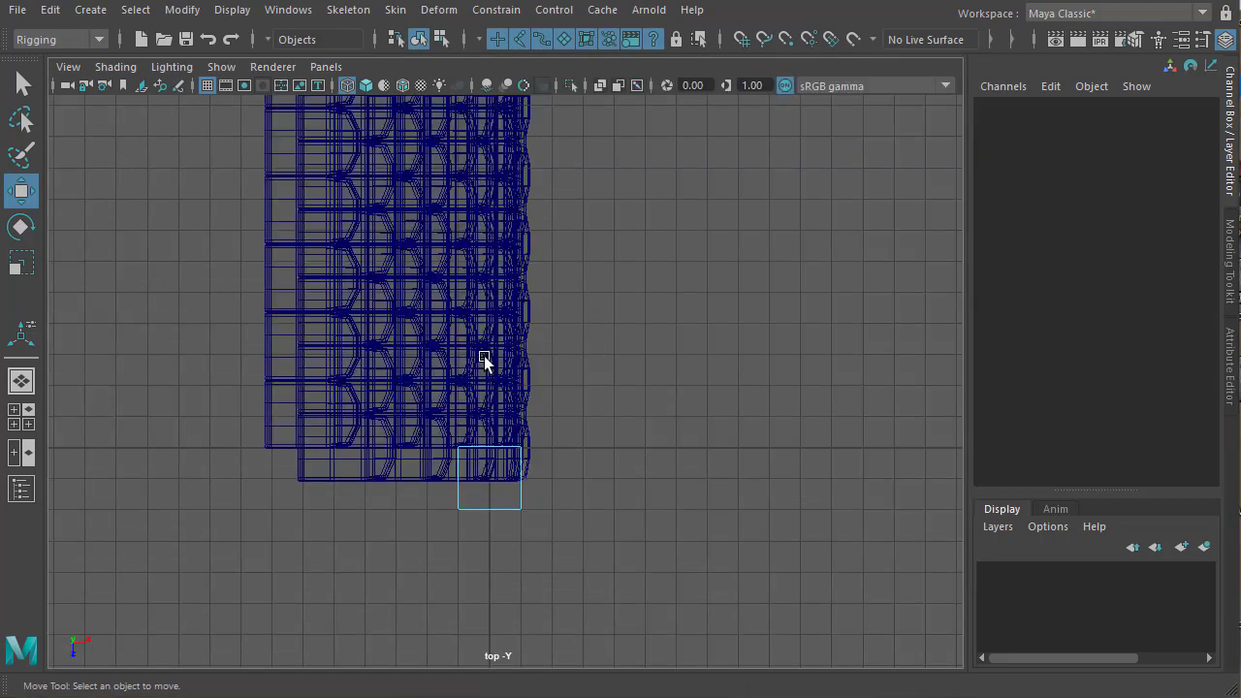
{"action": "left_click_drag", "start_coordinate": [450, 419], "coordinate": [441, 429], "text": "alt"}
{"action": "key", "text": "space"}
{"action": "key", "text": "space"}
{"action": "left_click_drag", "start_coordinate": [511, 385], "coordinate": [416, 393], "text": "alt"}
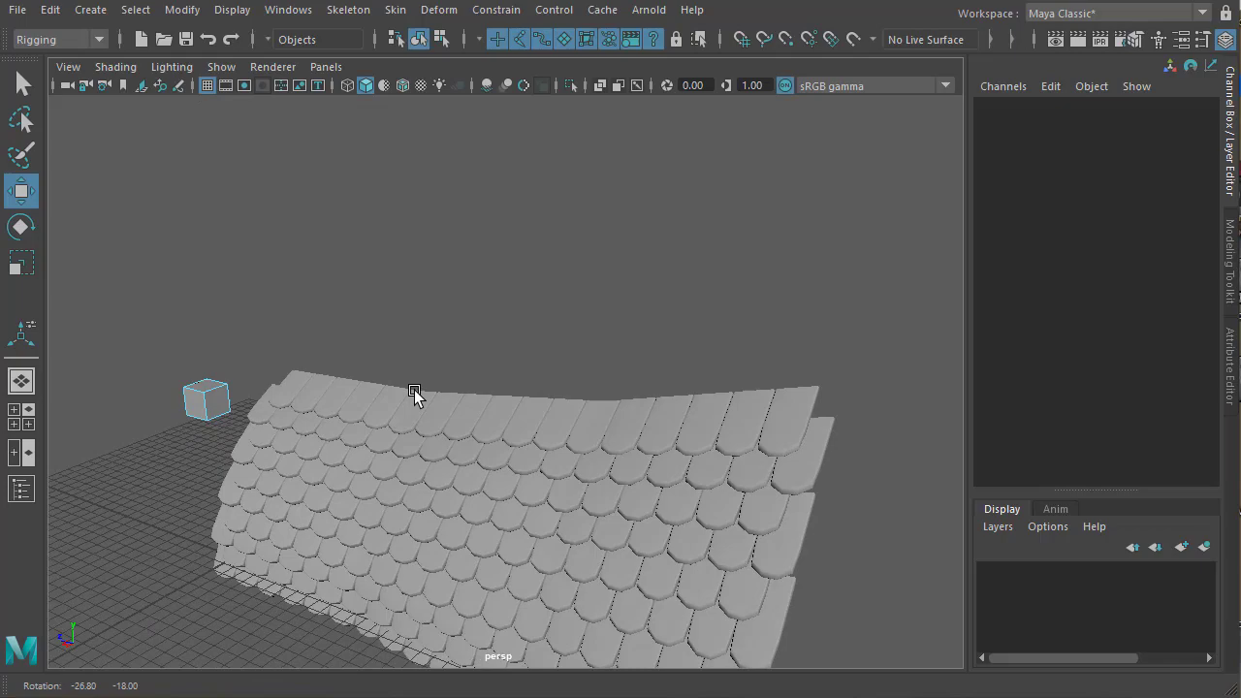
{"action": "left_click", "coordinate": [231, 392]}
{"action": "key", "text": "space"}
{"action": "key", "text": "space"}
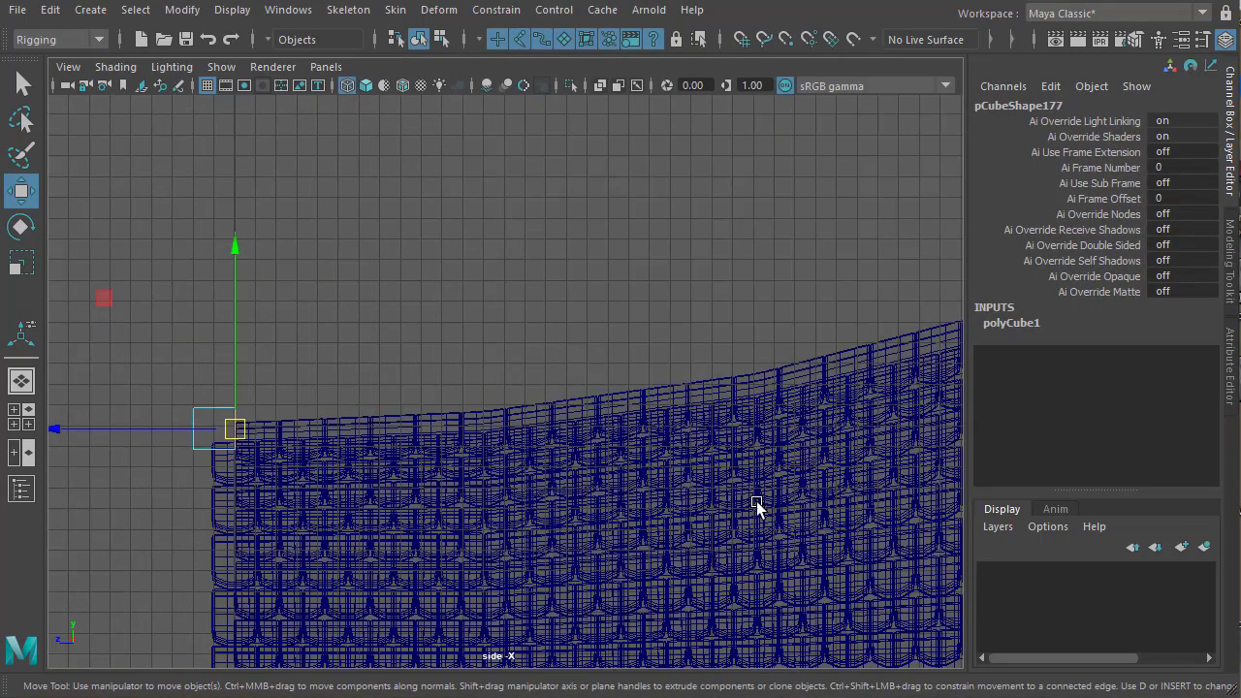
Extrude the selected face along the roof's upper edge to about Y 6.32, Z -5.52
{"action": "scroll", "coordinate": [526, 485], "scroll_direction": "down", "scroll_amount": 3}
{"action": "scroll", "coordinate": [343, 348], "scroll_direction": "up", "scroll_amount": 1}
{"action": "right_click_drag", "start_coordinate": [341, 401], "coordinate": [340, 411], "text": "shift"}
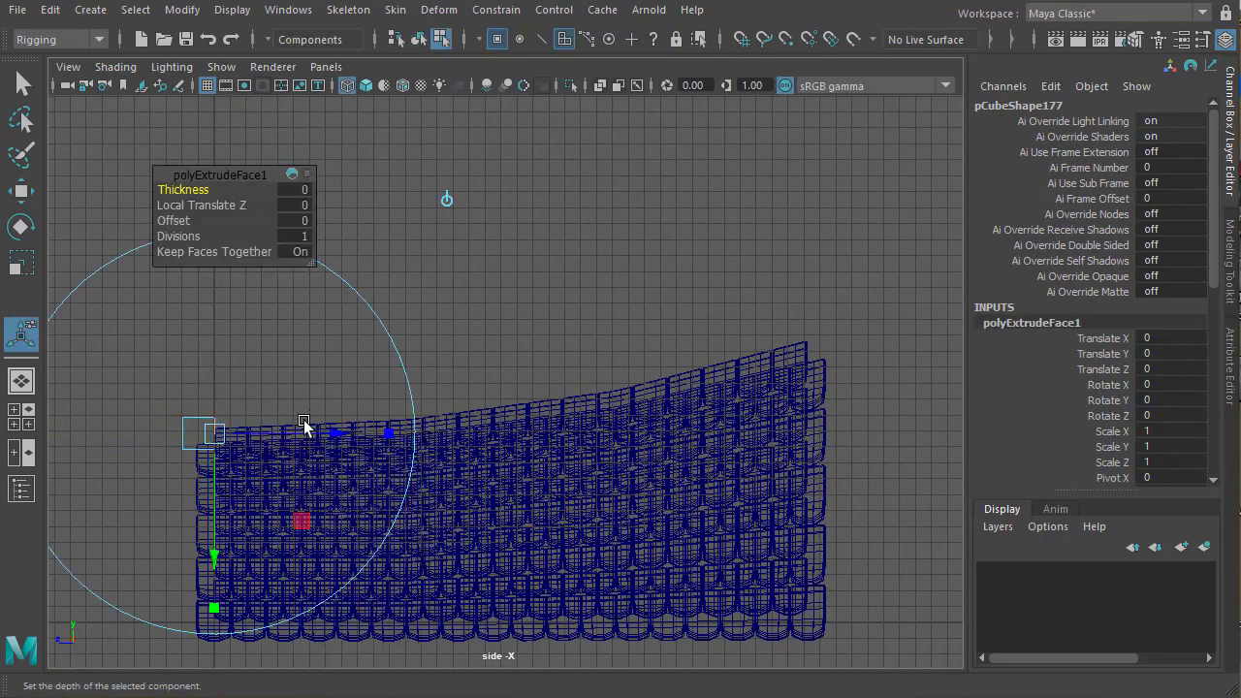
{"action": "key", "text": "w"}
{"action": "left_click_drag", "start_coordinate": [218, 435], "coordinate": [391, 424]}
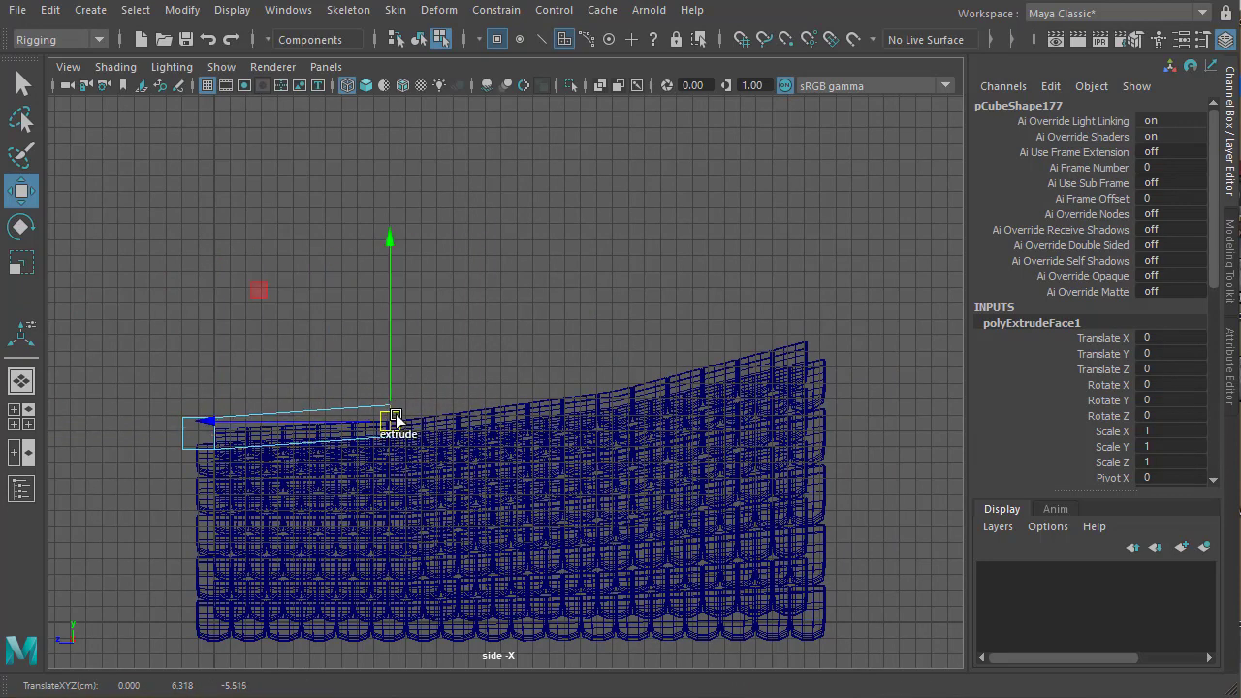
Extrude the end face twice more along the roof's upper edge, to Y 7.26, Z -12.05 and then about Y 8.84, Z -19.47
{"action": "right_click_drag", "start_coordinate": [391, 419], "coordinate": [391, 432], "text": "shift"}
{"action": "key", "text": "w"}
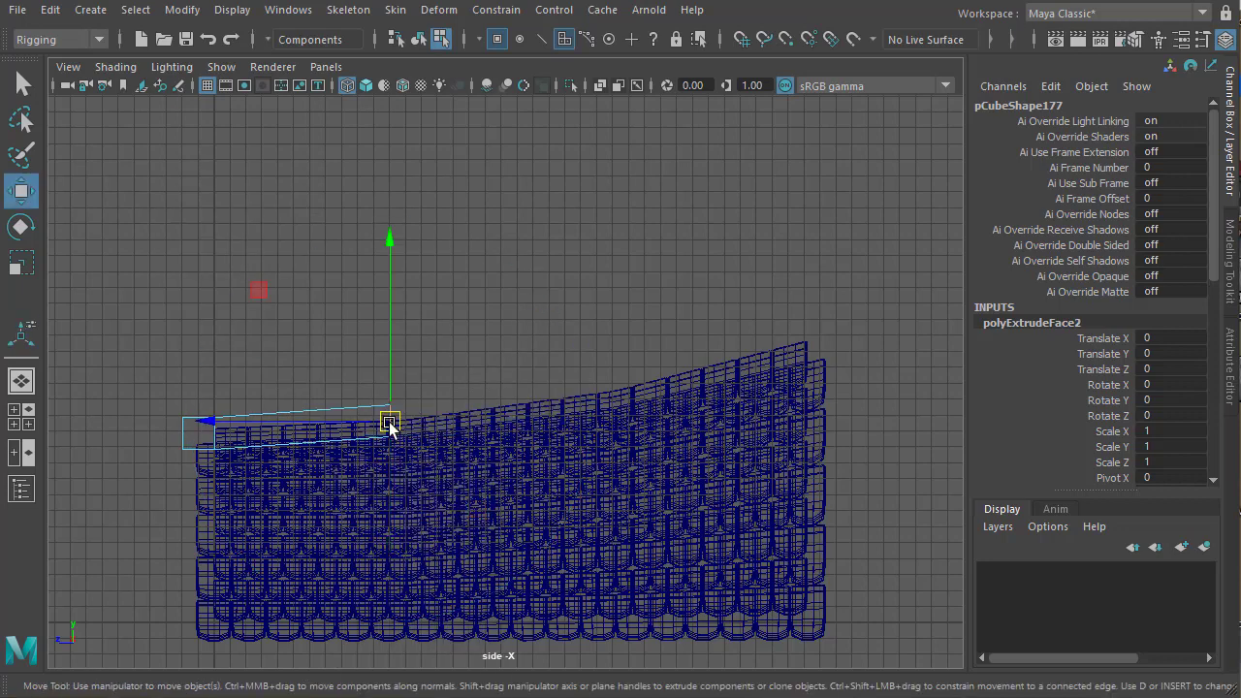
{"action": "left_click_drag", "start_coordinate": [389, 424], "coordinate": [597, 393]}
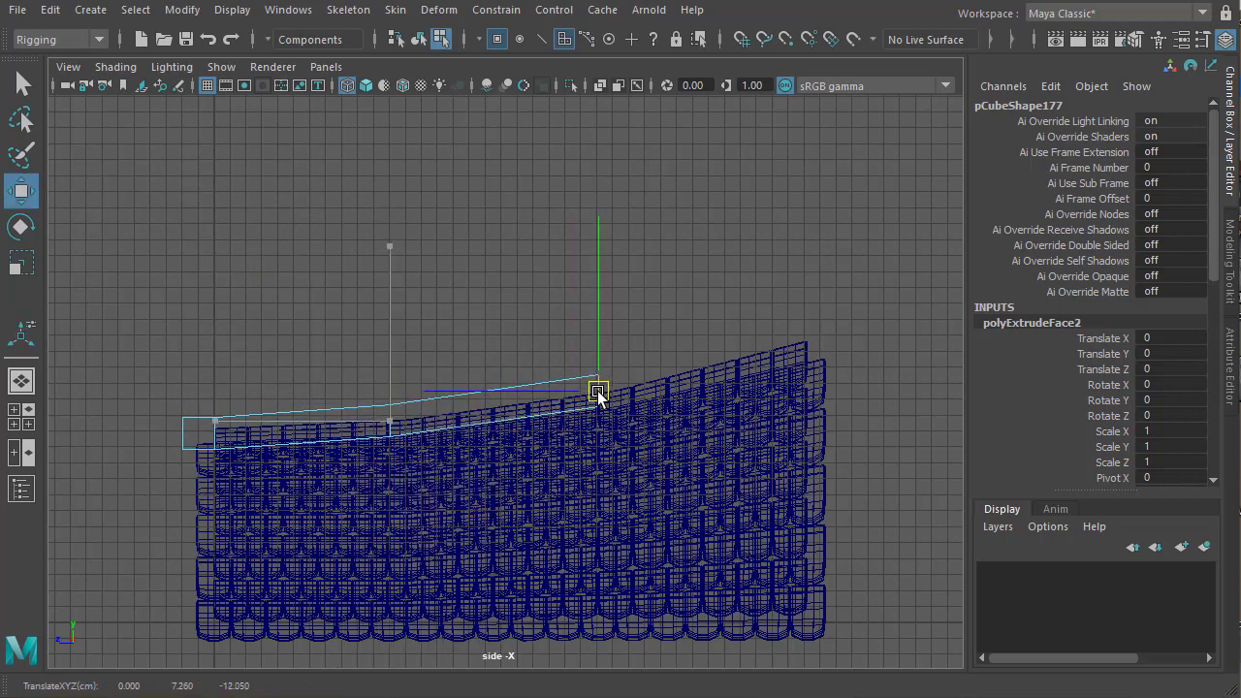
{"action": "mouse_move", "coordinate": [597, 393]}
{"action": "right_mouse_down", "text": "shift"}
{"action": "mouse_move", "coordinate": [606, 414]}
{"action": "mouse_move", "coordinate": [597, 394]}
{"action": "right_mouse_up", "text": "shift"}
{"action": "key", "text": "w"}
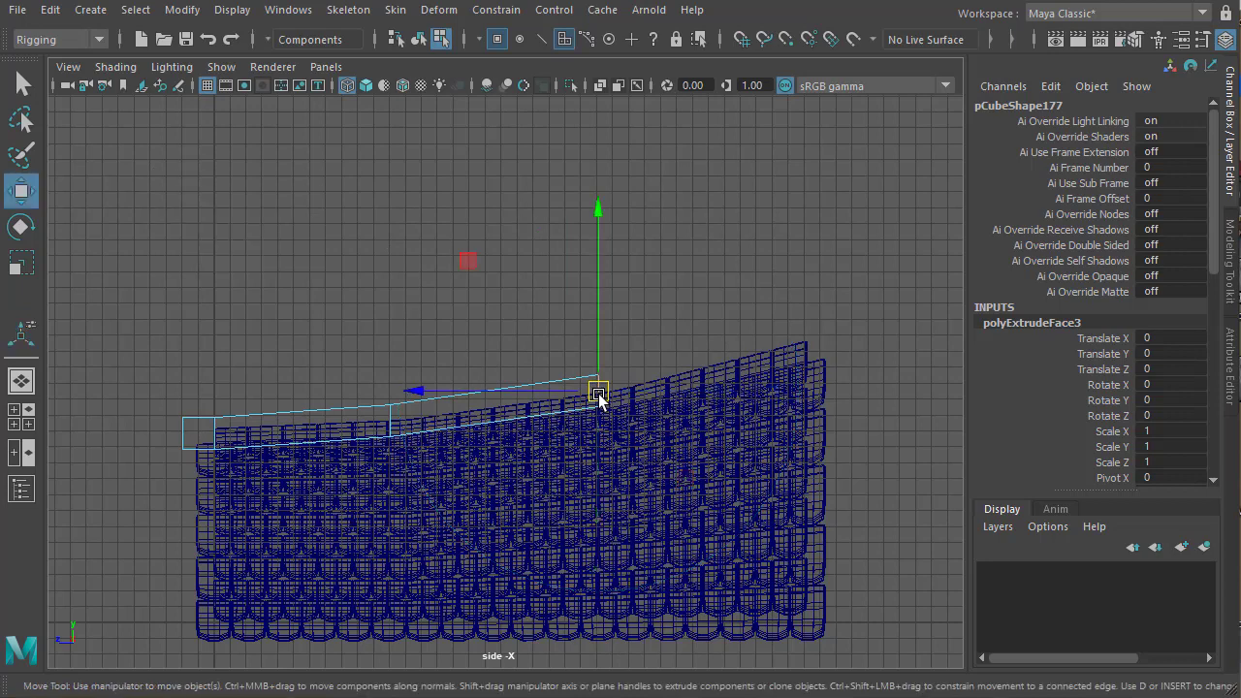
{"action": "left_click_drag", "start_coordinate": [597, 396], "coordinate": [837, 347]}
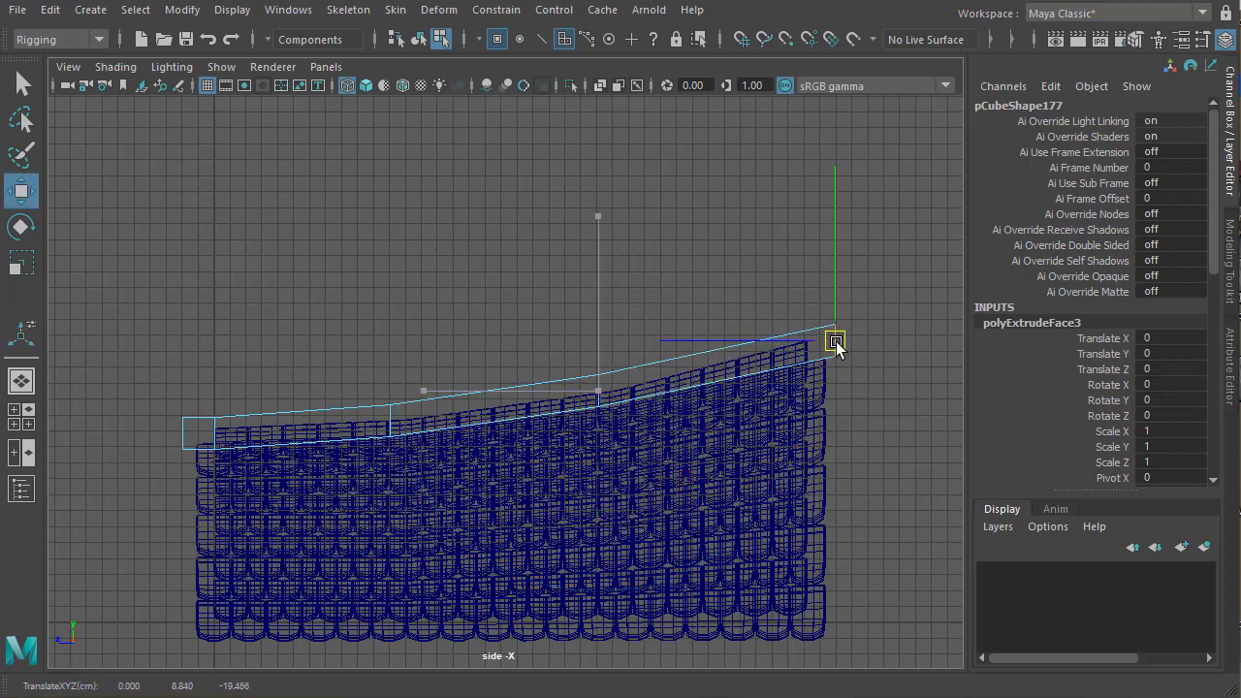
Raise the ridge beam's top vertices at the last inner joint and the far end, nudging those at the first extruded joint
{"action": "right_click_drag", "start_coordinate": [611, 375], "coordinate": [456, 374]}
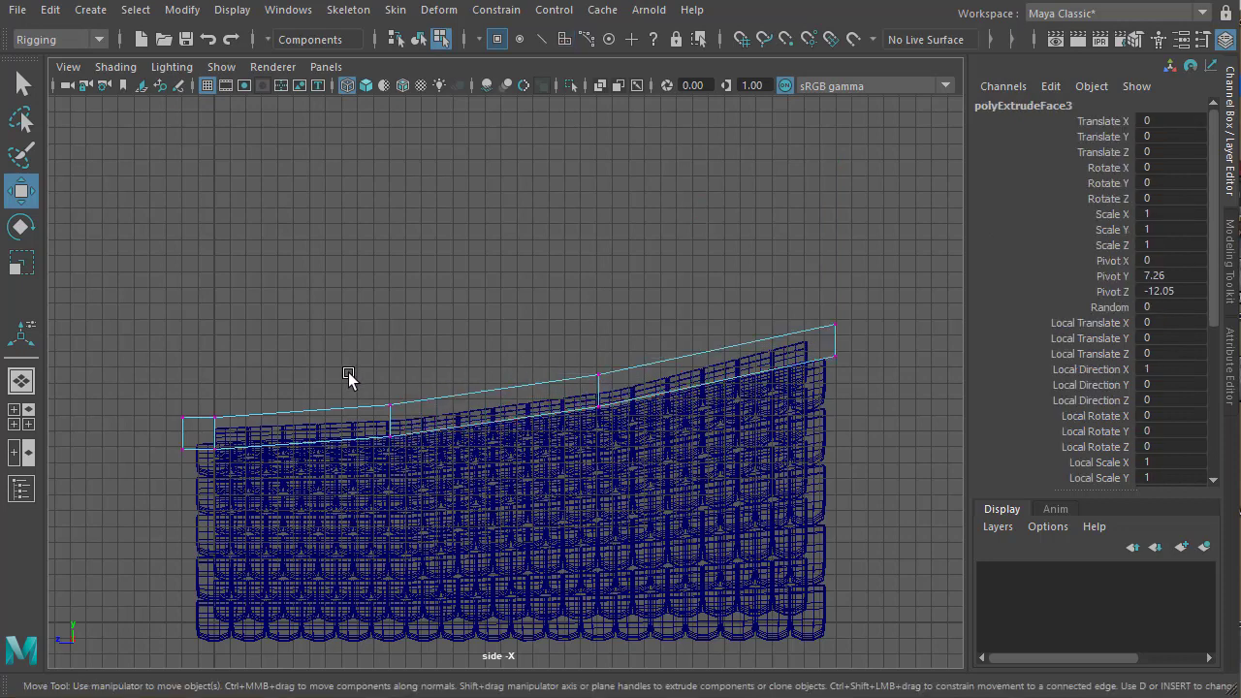
{"action": "left_click_drag", "start_coordinate": [355, 378], "coordinate": [404, 416]}
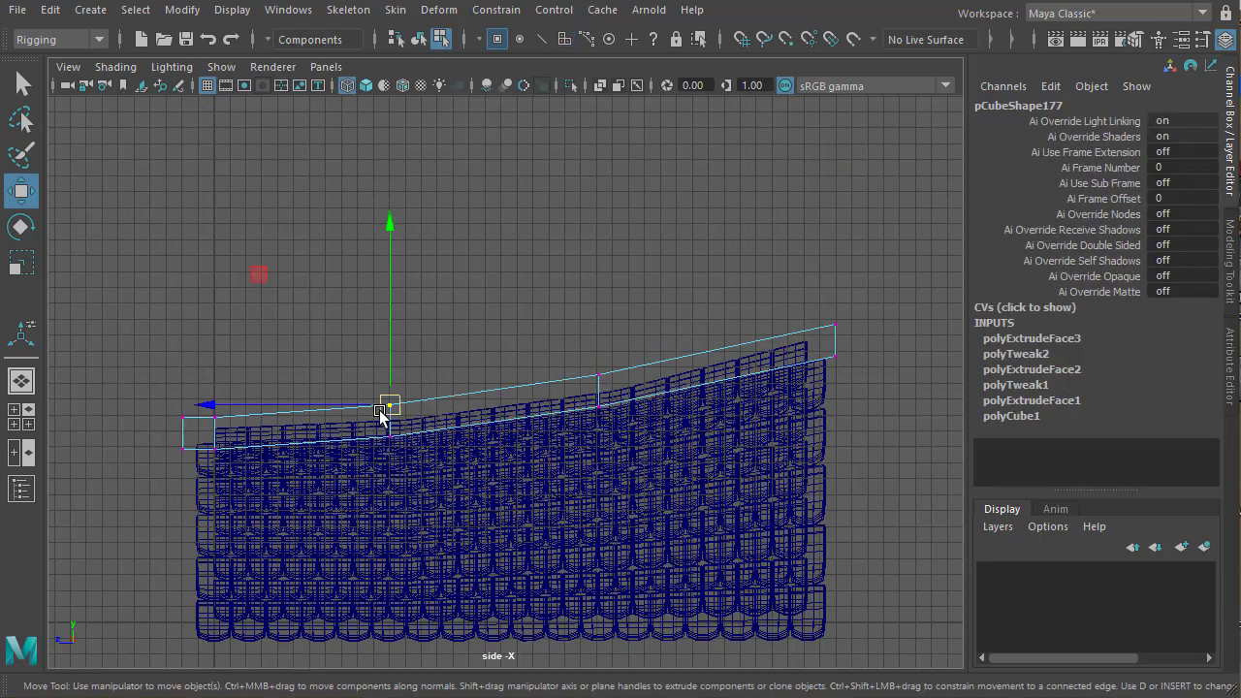
{"action": "left_click", "coordinate": [600, 373]}
{"action": "left_click_drag", "start_coordinate": [598, 339], "coordinate": [598, 331]}
{"action": "left_click", "coordinate": [840, 321]}
{"action": "left_click_drag", "start_coordinate": [838, 278], "coordinate": [835, 256]}
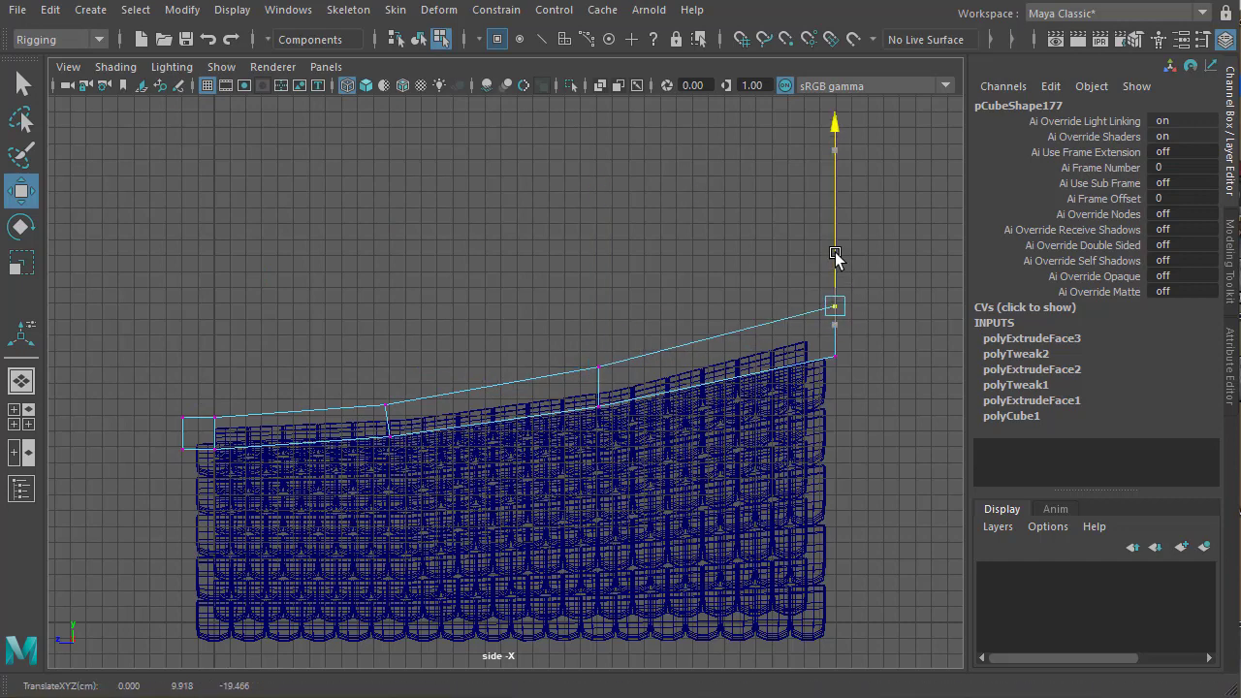
Extend the ridge beam's positive-Z end to about Z 1.2 and raise its top end vertices to Y 6.848
{"action": "left_click", "coordinate": [209, 413]}
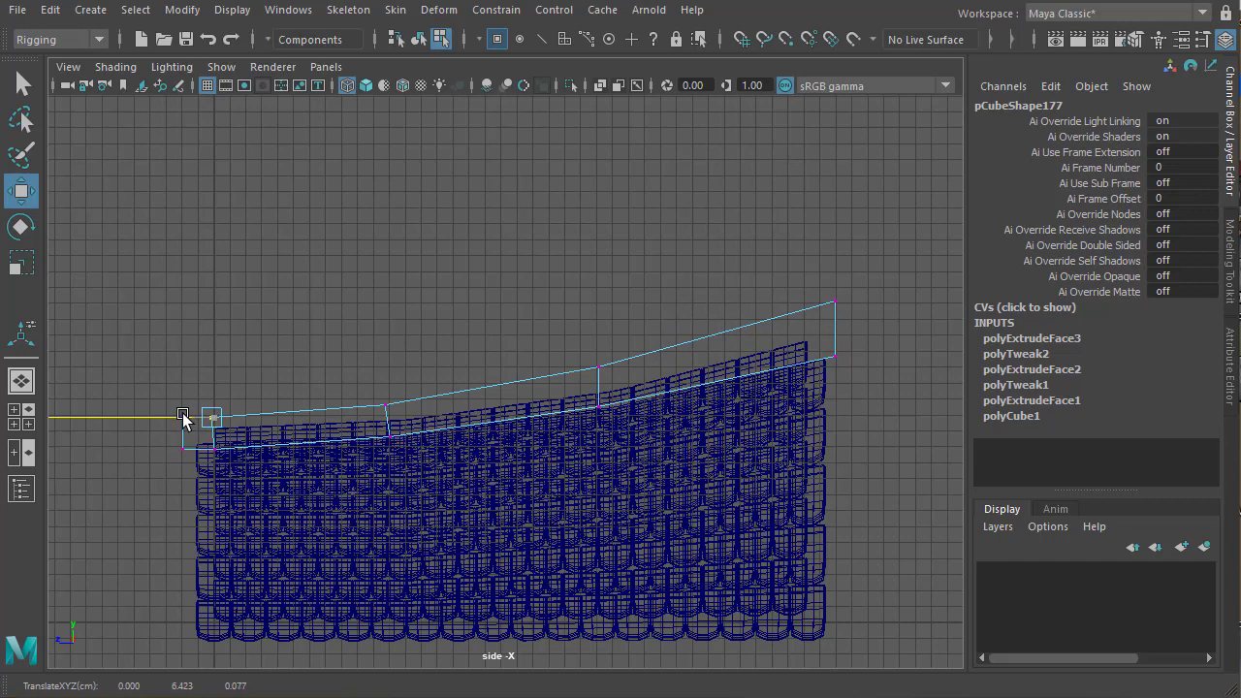
{"action": "left_click_drag", "start_coordinate": [161, 401], "coordinate": [198, 495]}
{"action": "left_click_drag", "start_coordinate": [139, 438], "coordinate": [133, 438]}
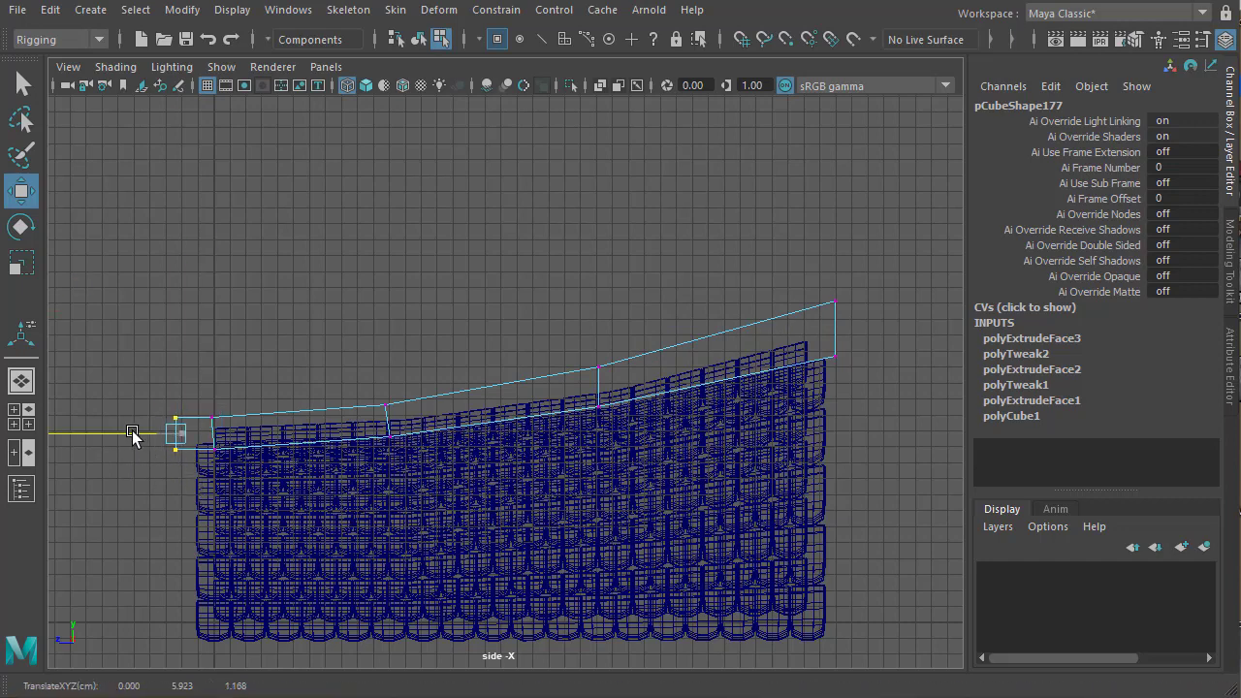
{"action": "right_click_drag", "start_coordinate": [217, 414], "coordinate": [131, 398]}
{"action": "left_click_drag", "start_coordinate": [128, 388], "coordinate": [192, 431]}
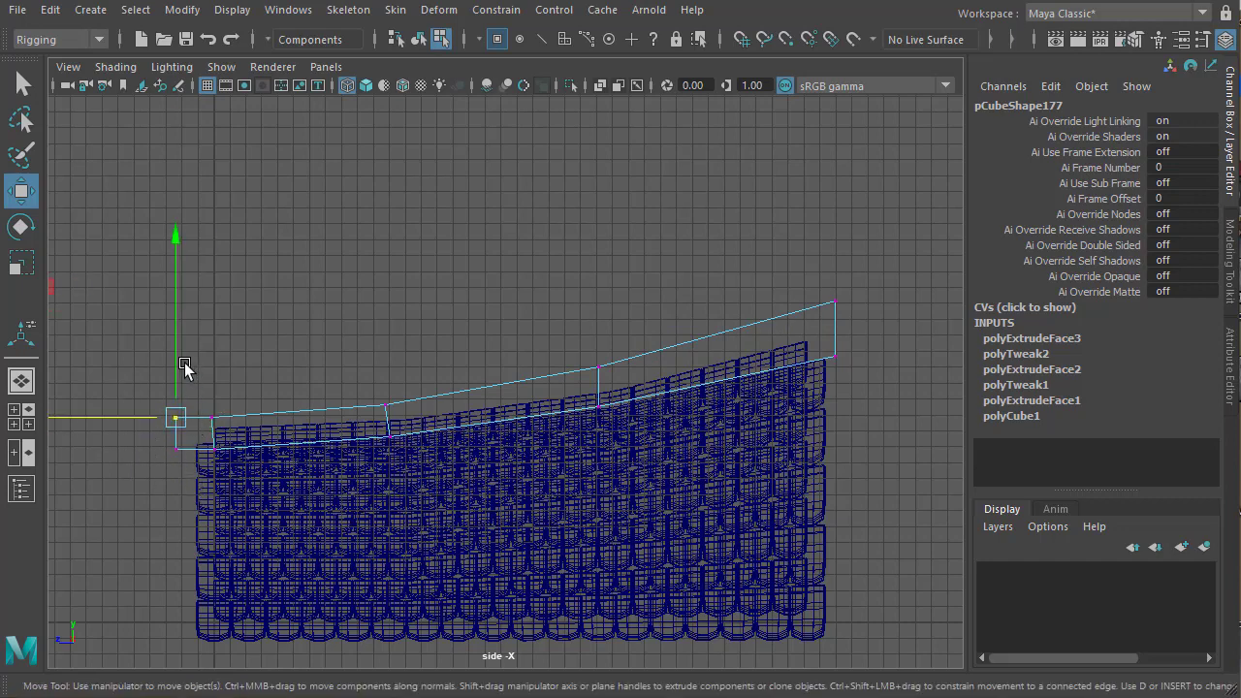
{"action": "left_click_drag", "start_coordinate": [177, 353], "coordinate": [177, 333]}
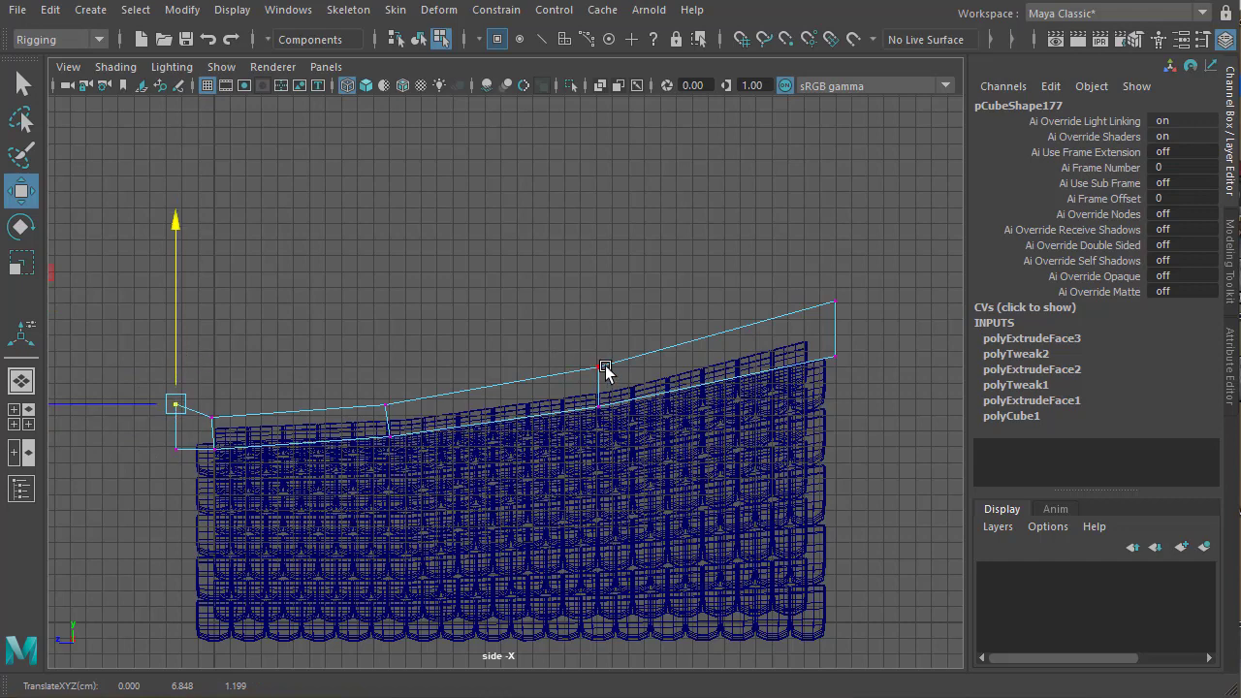
Move the last inner joint's top vertices to Y 7.851, Z -11.655 and raise the far end's top vertices to Y 10.222
{"action": "left_click_drag", "start_coordinate": [583, 356], "coordinate": [607, 378]}
{"action": "left_click_drag", "start_coordinate": [594, 367], "coordinate": [580, 374]}
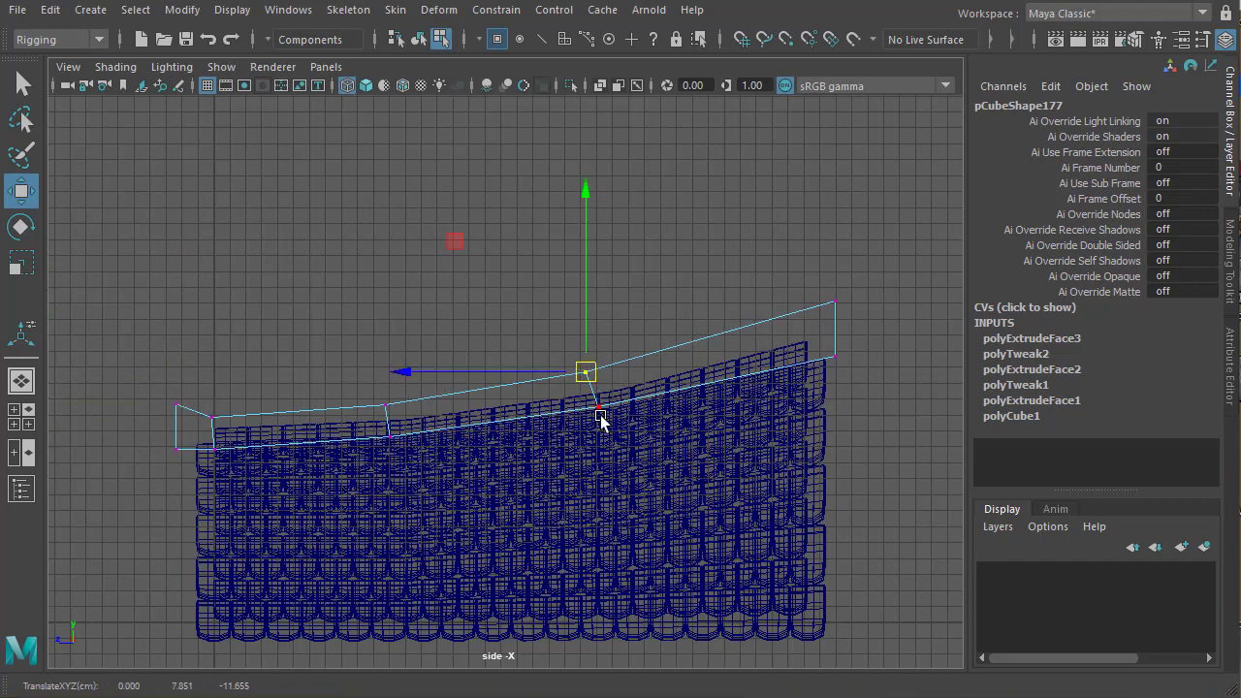
{"action": "left_click", "coordinate": [835, 302]}
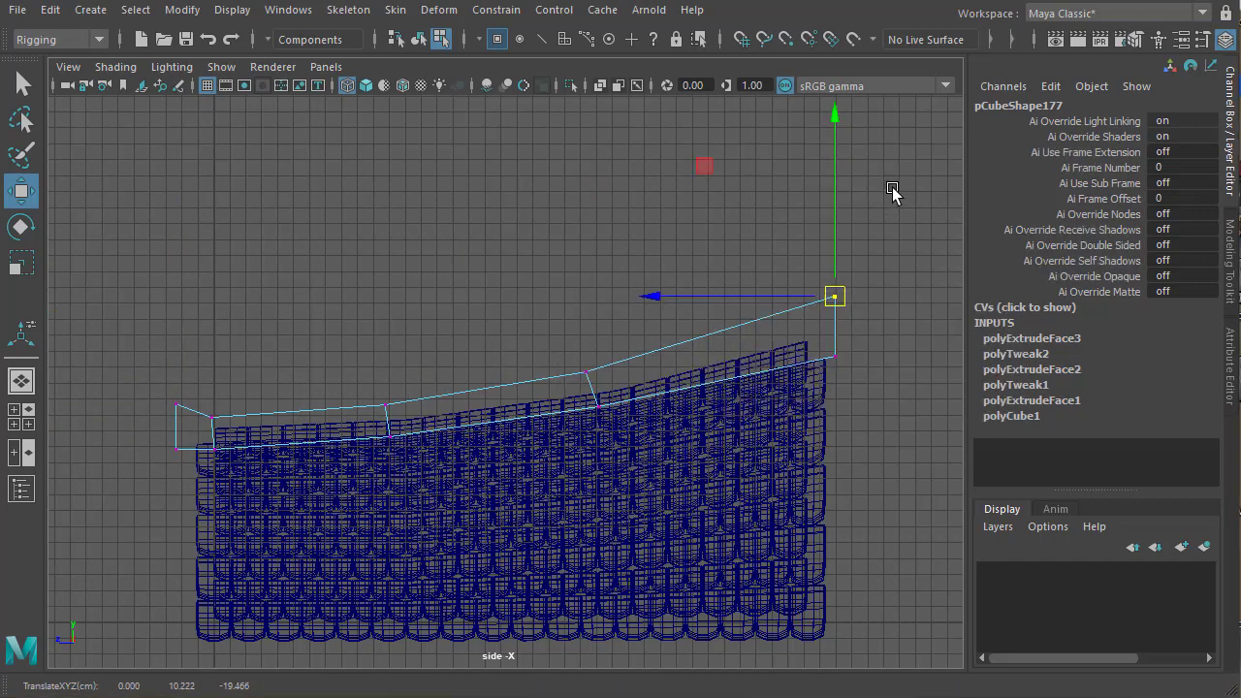
Leave the beam's vertex editing and select the whole roof tile group through one of its tiles
{"action": "key", "text": "space"}
{"action": "key", "text": "space"}
{"action": "mouse_move", "coordinate": [696, 466]}
{"action": "left_mouse_down", "text": "alt"}
{"action": "mouse_move", "coordinate": [519, 502]}
{"action": "mouse_move", "coordinate": [476, 494]}
{"action": "mouse_move", "coordinate": [621, 493]}
{"action": "left_mouse_up", "text": "alt"}
{"action": "right_click_drag", "start_coordinate": [426, 492], "coordinate": [449, 494], "text": "alt"}
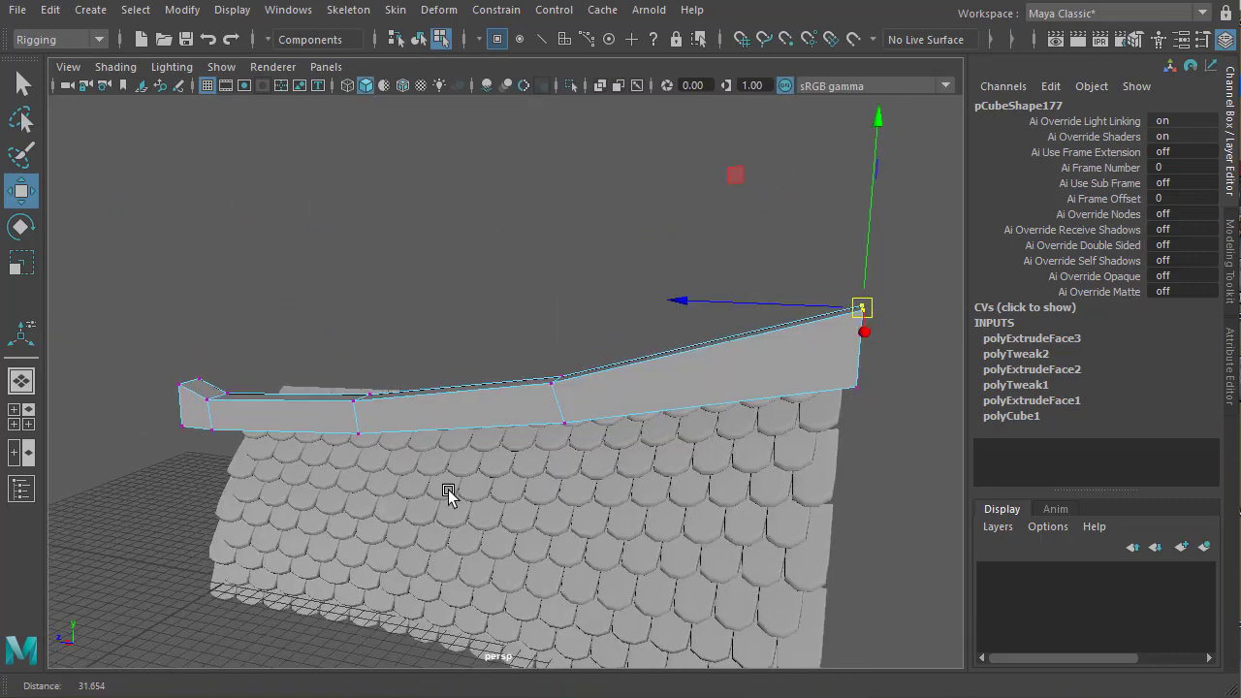
{"action": "left_click_drag", "start_coordinate": [448, 492], "coordinate": [709, 476], "text": "alt"}
{"action": "left_click", "coordinate": [654, 475]}
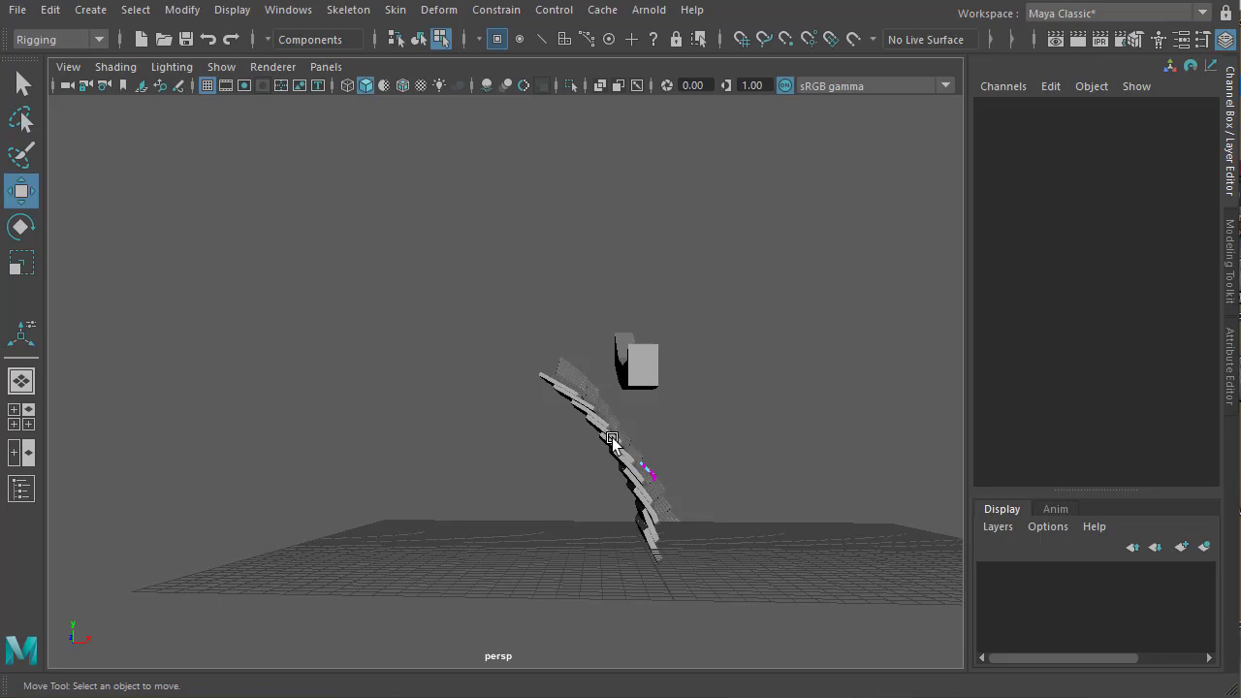
{"action": "right_click_drag", "start_coordinate": [630, 457], "coordinate": [600, 558]}
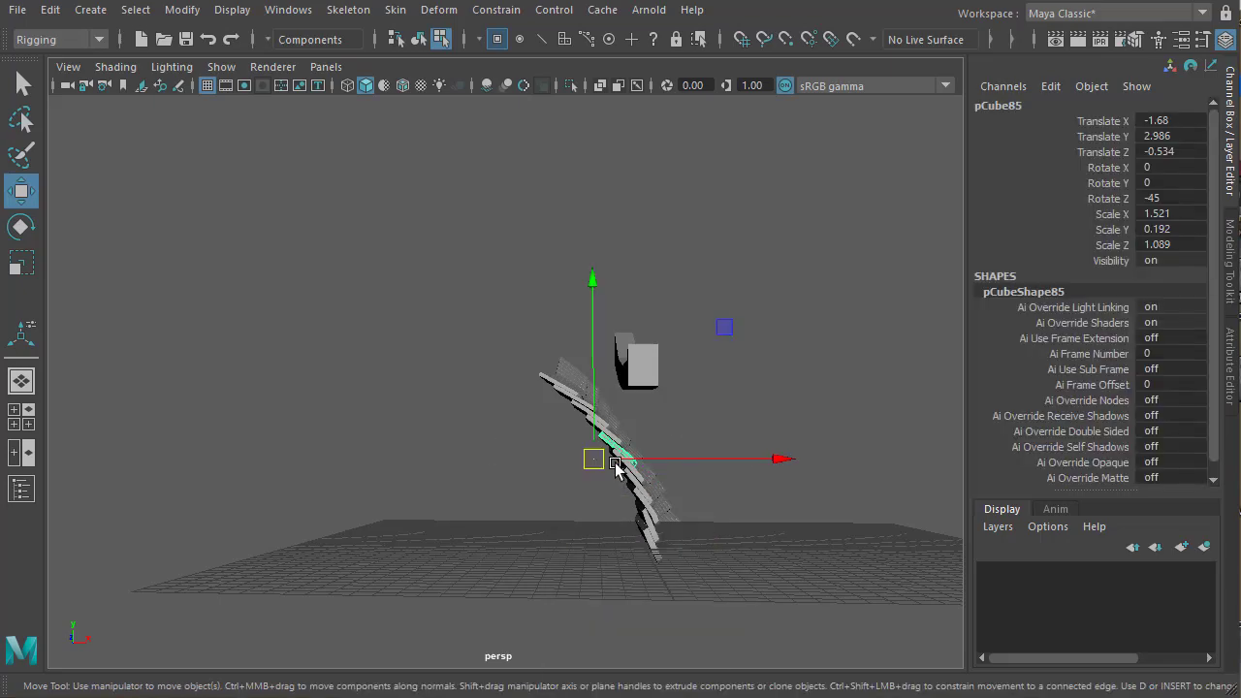
{"action": "key", "text": "Up"}
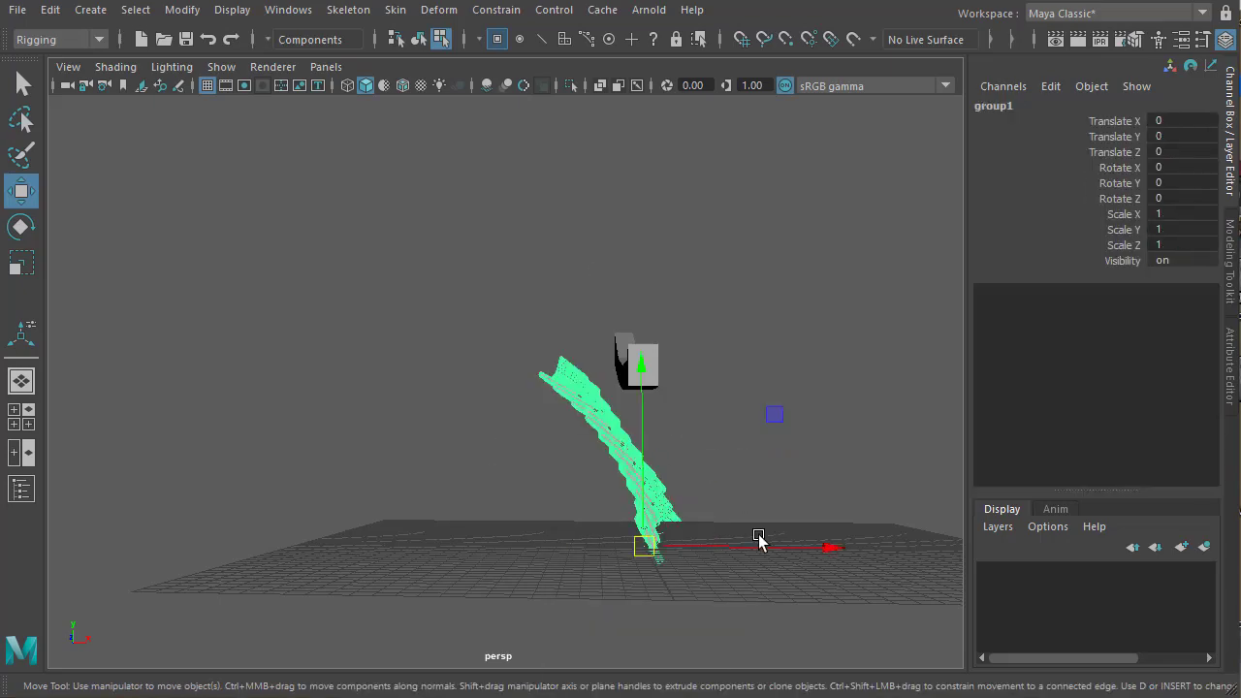
Move the roof tile group along X to 3.855 so its upper edge meets the ridge beam
{"action": "key", "text": "space"}
{"action": "key", "text": "space"}
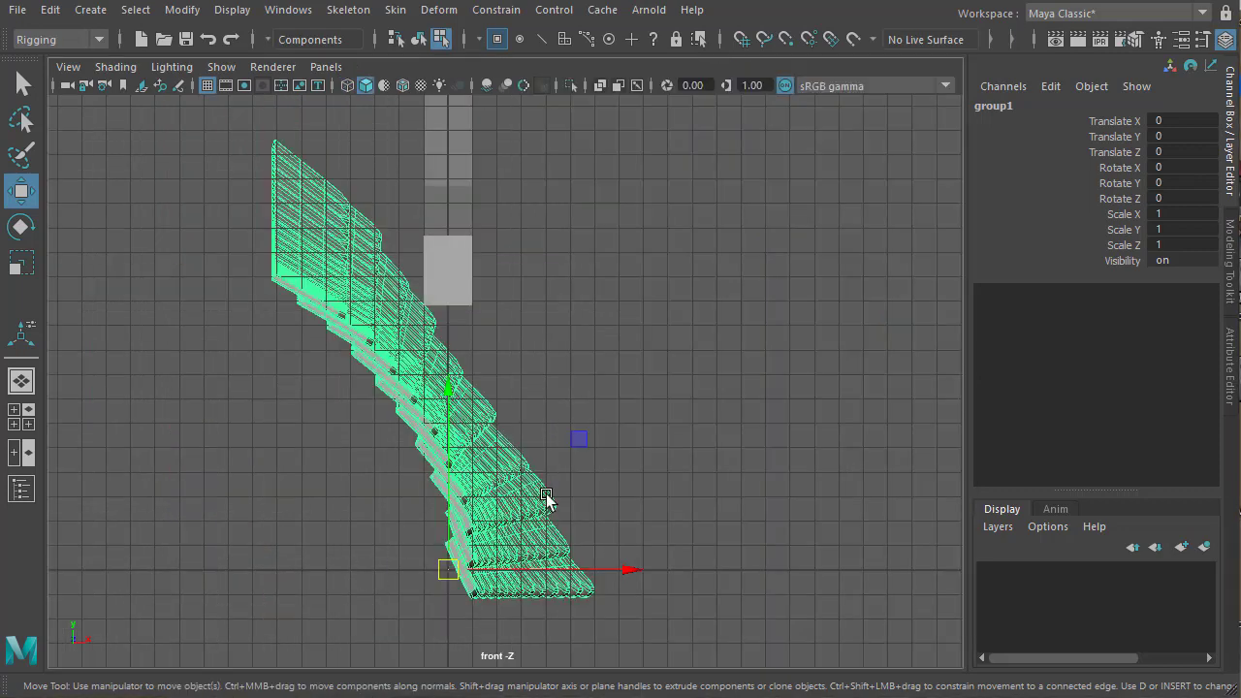
{"action": "right_click_drag", "start_coordinate": [546, 494], "coordinate": [367, 493], "text": "alt"}
{"action": "middle_click_drag", "start_coordinate": [373, 533], "coordinate": [328, 570], "text": "alt"}
{"action": "left_click_drag", "start_coordinate": [593, 541], "coordinate": [704, 546]}
{"action": "key", "text": "4"}
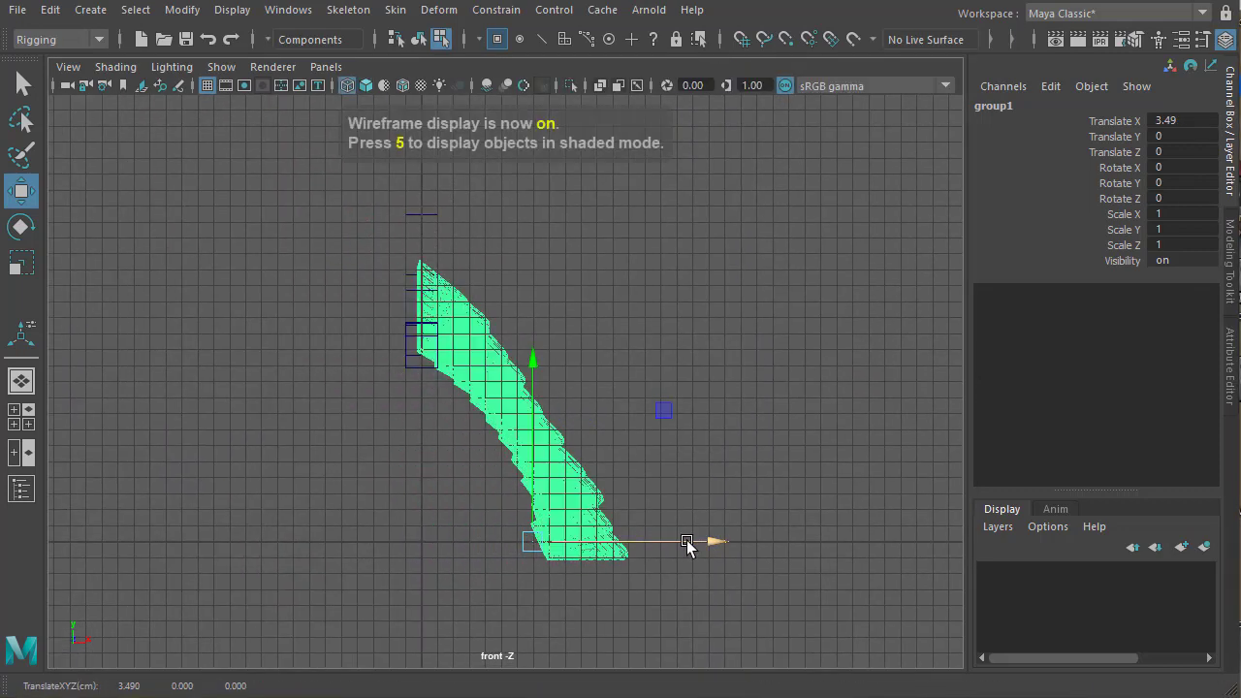
{"action": "middle_click_drag", "start_coordinate": [683, 516], "coordinate": [659, 455], "text": "alt"}
{"action": "right_click_drag", "start_coordinate": [563, 465], "coordinate": [612, 493], "text": "alt"}
{"action": "middle_click_drag", "start_coordinate": [543, 419], "coordinate": [567, 543], "text": "alt"}
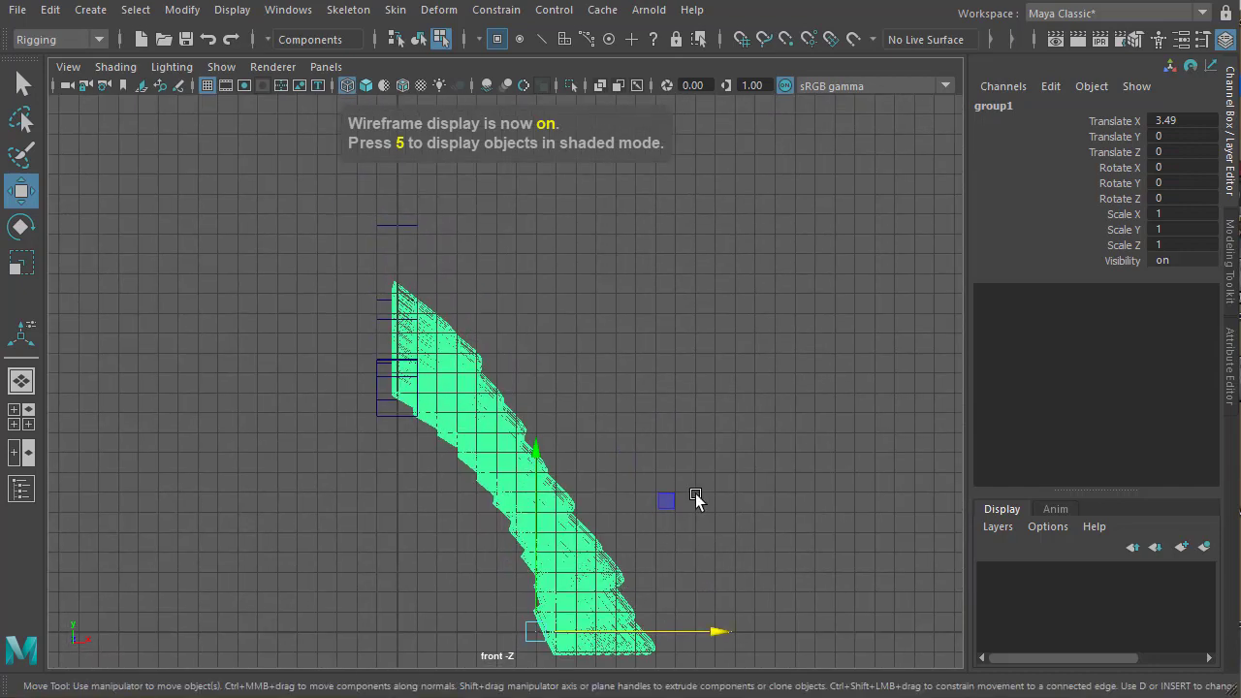
{"action": "middle_click_drag", "start_coordinate": [695, 495], "coordinate": [677, 444], "text": "alt"}
{"action": "left_click_drag", "start_coordinate": [687, 579], "coordinate": [700, 582]}
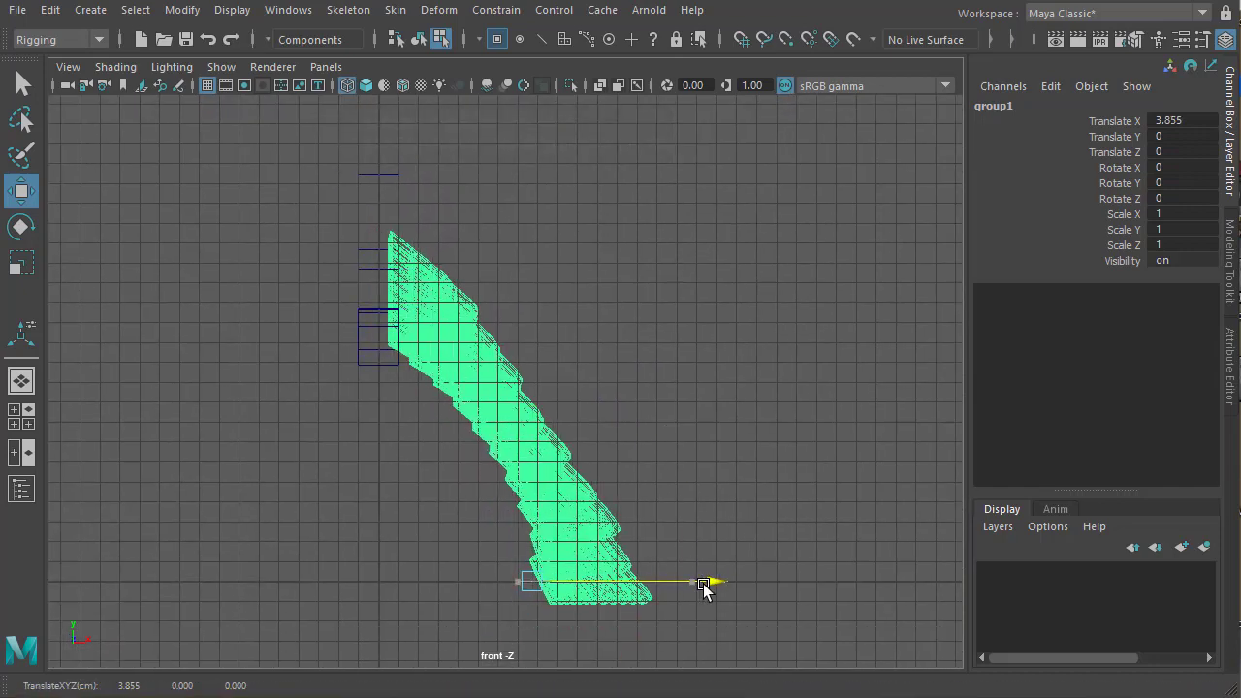
{"action": "key", "text": "space"}
{"action": "key", "text": "space"}
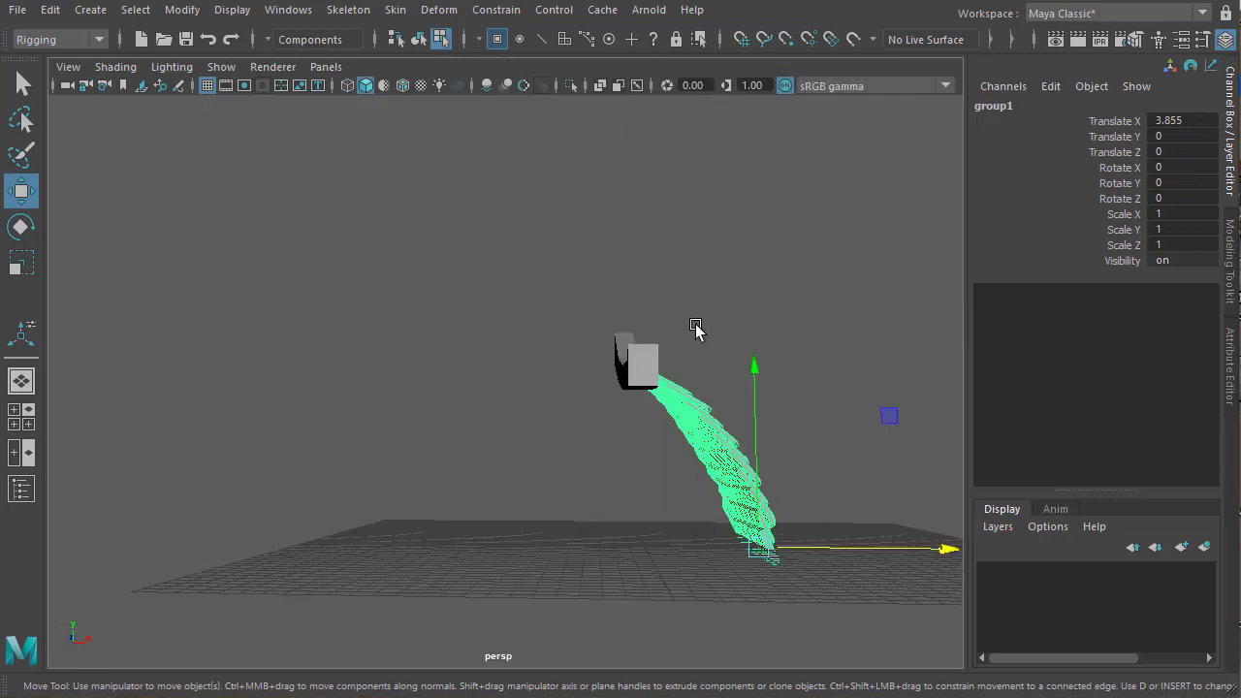
Fine-tune the roof tile group's X position to 3.624 so it sits closer against the ridge beam
{"action": "key", "text": "f"}
{"action": "left_click_drag", "start_coordinate": [692, 323], "coordinate": [717, 381], "text": "alt"}
{"action": "left_click_drag", "start_coordinate": [719, 546], "coordinate": [714, 549]}
{"action": "key", "text": "space"}
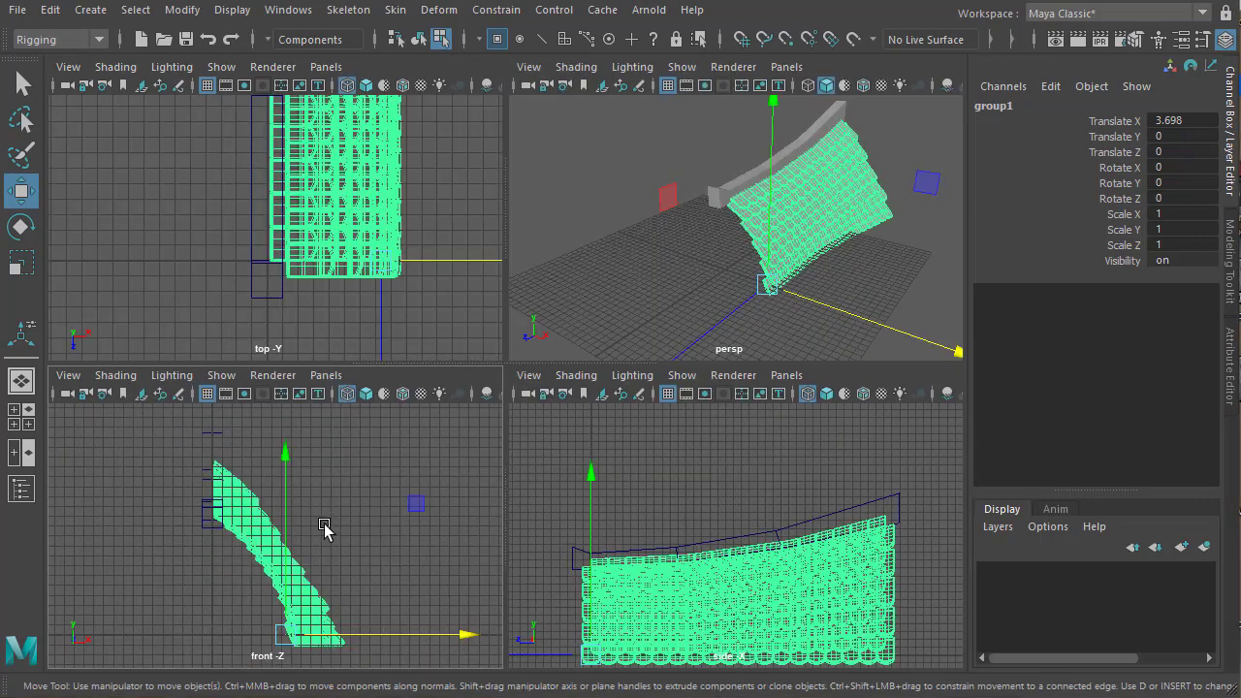
{"action": "key", "text": "space"}
{"action": "left_click_drag", "start_coordinate": [665, 581], "coordinate": [662, 581]}
{"action": "key", "text": "space"}
{"action": "key", "text": "space"}
{"action": "scroll", "coordinate": [623, 344], "scroll_direction": "down", "scroll_amount": 3}
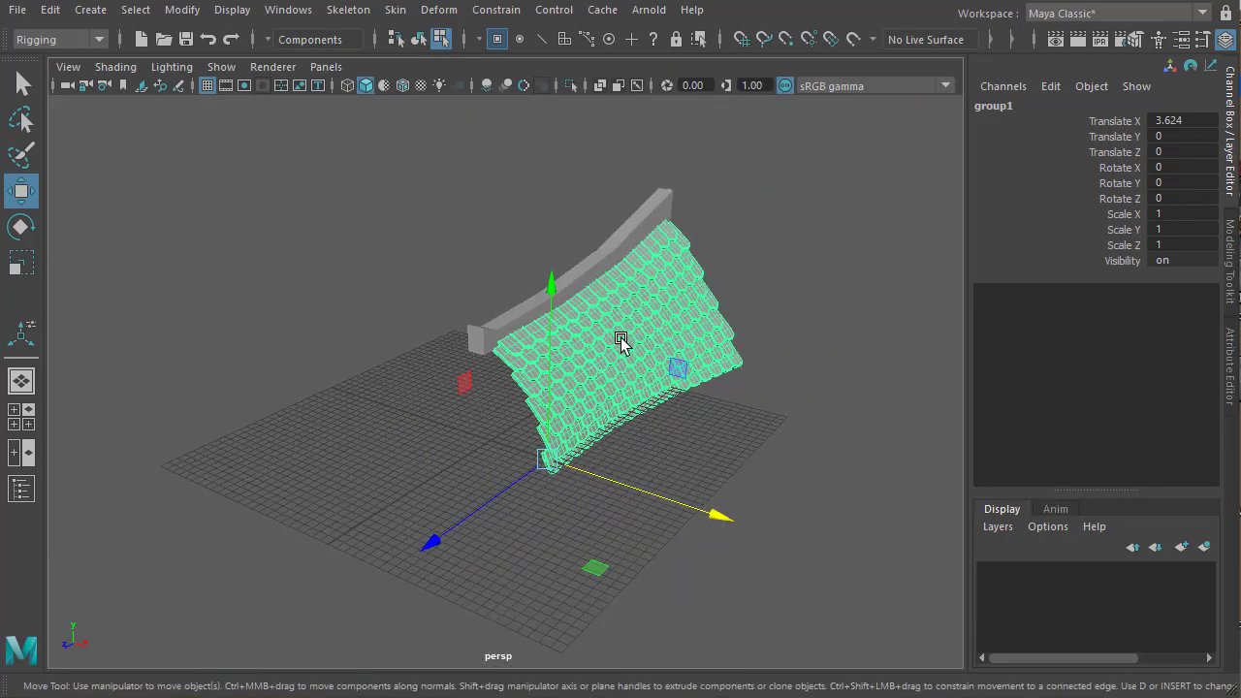
Select the lengthwise edges of the ridge beam's raised far-end segment and connect them with a new edge loop
{"action": "left_click_drag", "start_coordinate": [623, 344], "coordinate": [455, 291], "text": "alt"}
{"action": "left_click", "coordinate": [475, 233]}
{"action": "mouse_move", "coordinate": [534, 321]}
{"action": "left_mouse_down", "text": "alt"}
{"action": "mouse_move", "coordinate": [374, 333]}
{"action": "mouse_move", "coordinate": [673, 349]}
{"action": "mouse_move", "coordinate": [761, 331]}
{"action": "left_mouse_up", "text": "alt"}
{"action": "left_click_drag", "start_coordinate": [590, 350], "coordinate": [515, 293], "text": "alt"}
{"action": "left_click", "coordinate": [541, 276]}
{"action": "right_click_drag", "start_coordinate": [394, 322], "coordinate": [570, 324], "text": "alt"}
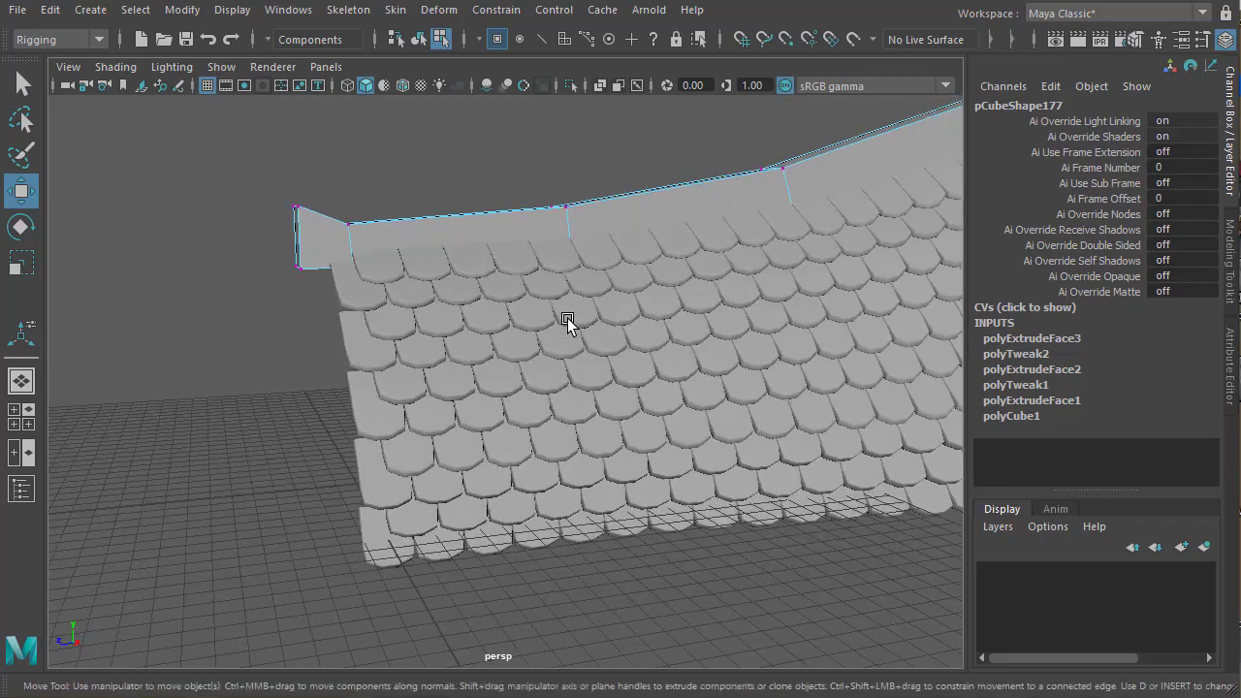
{"action": "middle_click_drag", "start_coordinate": [570, 324], "coordinate": [572, 403], "text": "alt"}
{"action": "left_click_drag", "start_coordinate": [572, 402], "coordinate": [499, 396], "text": "alt"}
{"action": "middle_click_drag", "start_coordinate": [679, 376], "coordinate": [543, 374], "text": "alt"}
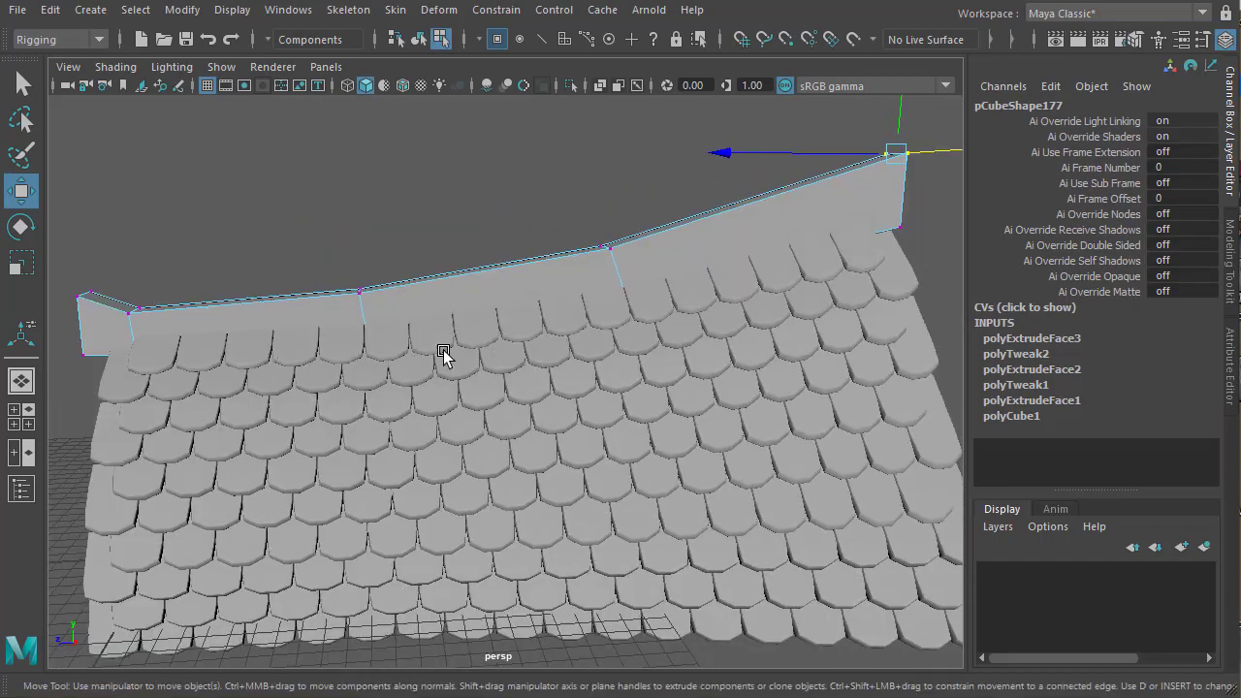
{"action": "left_click_drag", "start_coordinate": [443, 351], "coordinate": [578, 396], "text": "alt"}
{"action": "right_click_drag", "start_coordinate": [656, 295], "coordinate": [673, 241]}
{"action": "left_click_drag", "start_coordinate": [727, 361], "coordinate": [726, 360]}
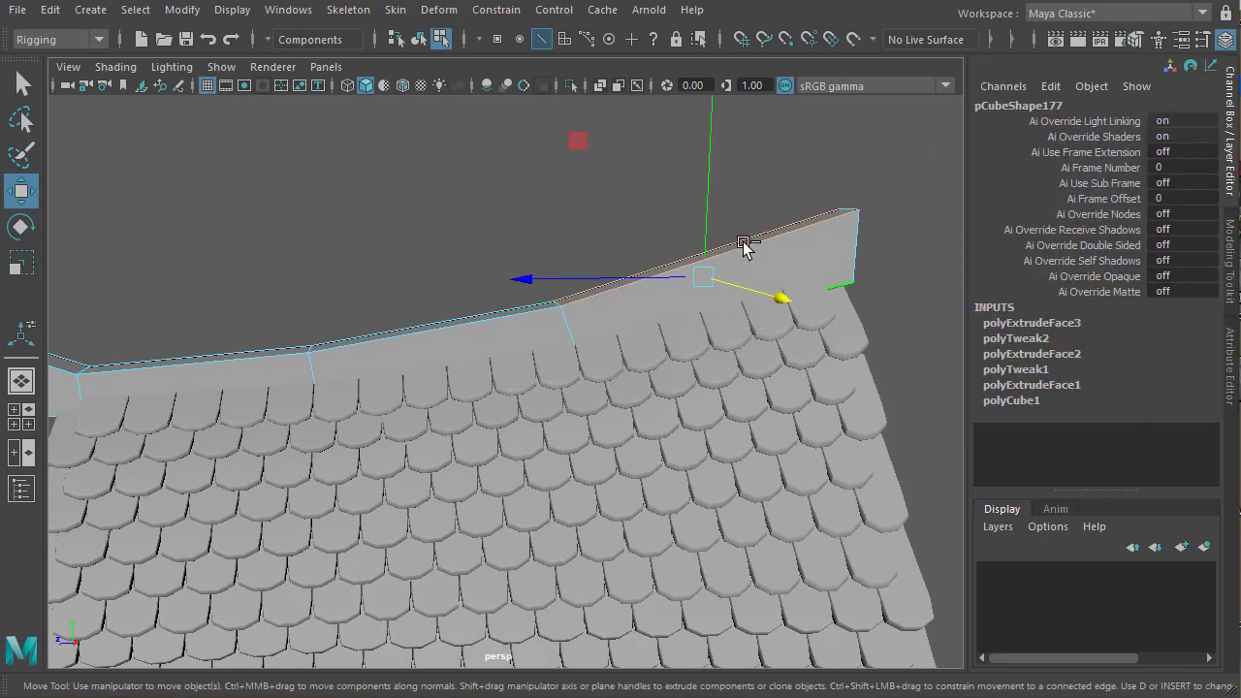
{"action": "right_click_drag", "start_coordinate": [744, 244], "coordinate": [720, 522], "text": "shift"}
{"action": "middle_click_drag", "start_coordinate": [696, 340], "coordinate": [647, 337], "text": "alt"}
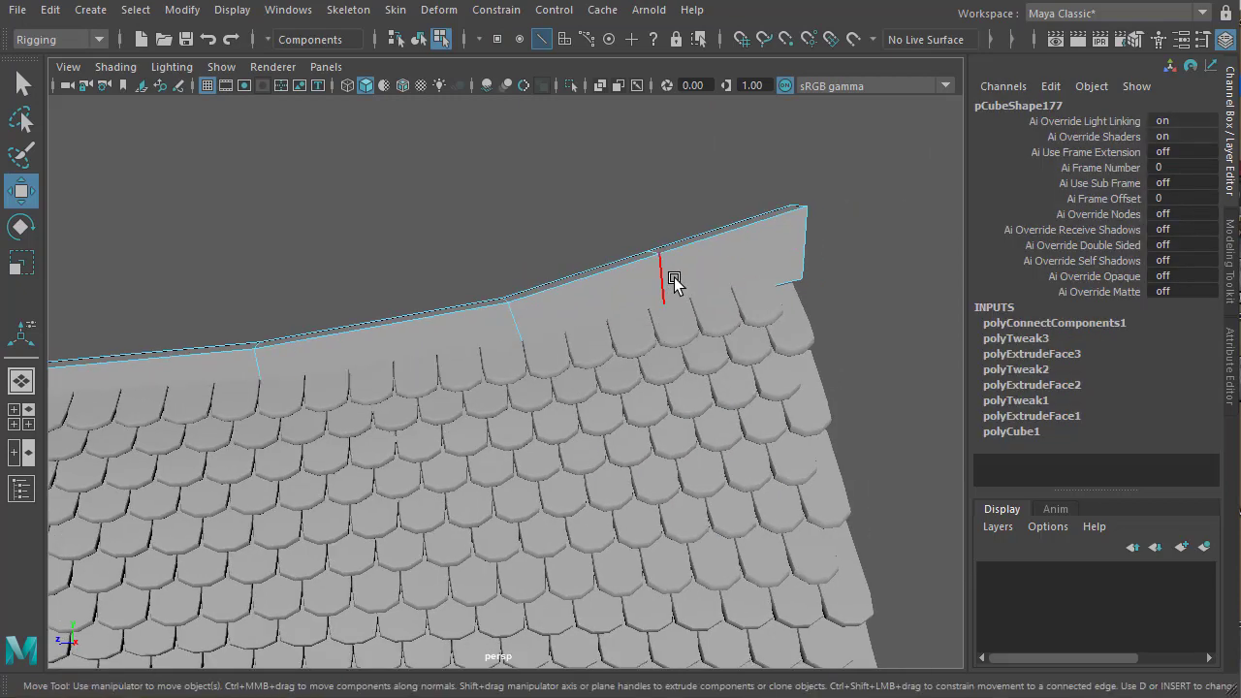
In the side view, lower the new loop's top vertices slightly to smooth the beam's upper curve
{"action": "left_click", "coordinate": [671, 278]}
{"action": "key", "text": "space"}
{"action": "key", "text": "space"}
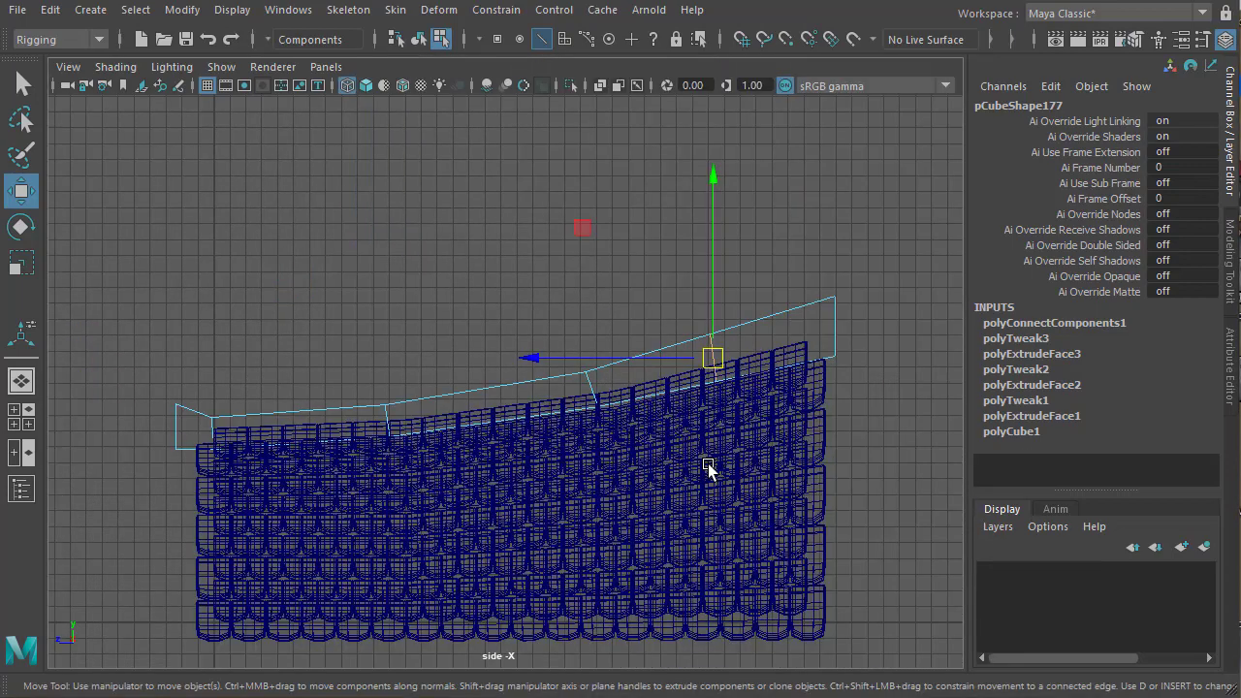
{"action": "key", "text": "F8"}
{"action": "left_click", "coordinate": [698, 334]}
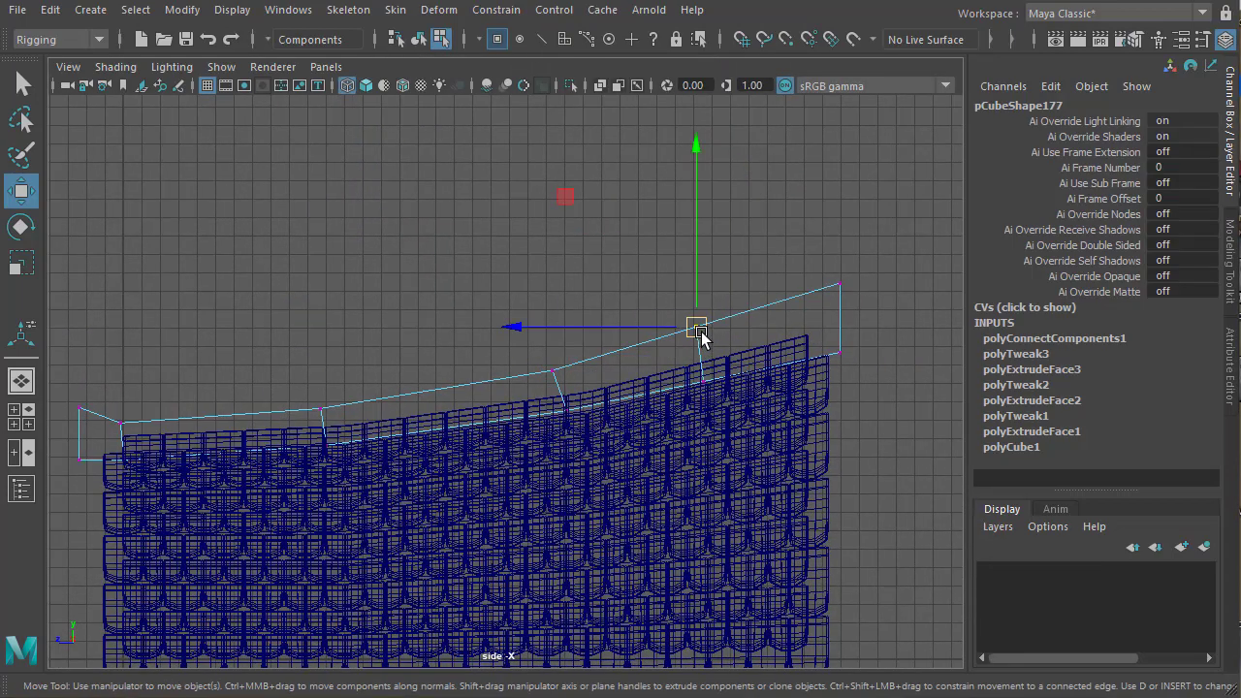
{"action": "left_click_drag", "start_coordinate": [700, 334], "coordinate": [701, 338]}
{"action": "middle_click_drag", "start_coordinate": [729, 399], "coordinate": [783, 359], "text": "alt"}
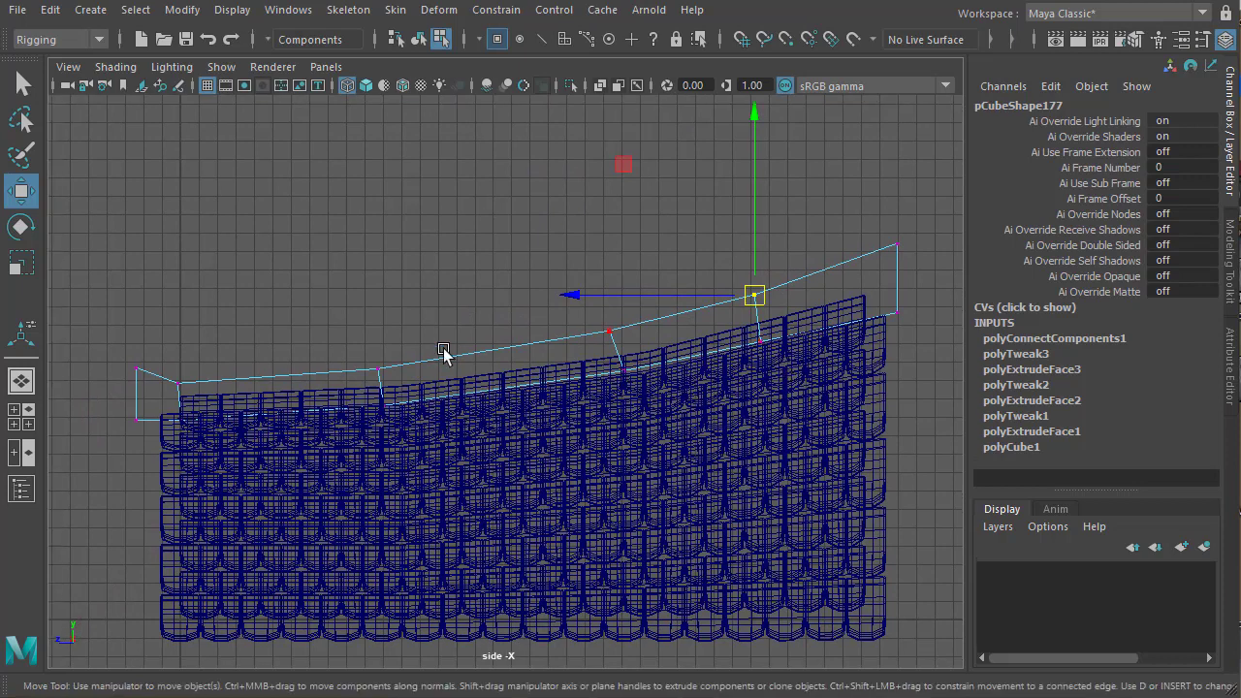
Insert an edge loop midway along the ridge beam's central segment with the Insert Edge Loop Tool
{"action": "right_click_drag", "start_coordinate": [509, 349], "coordinate": [465, 460]}
{"action": "right_click", "coordinate": [521, 347], "text": "shift"}
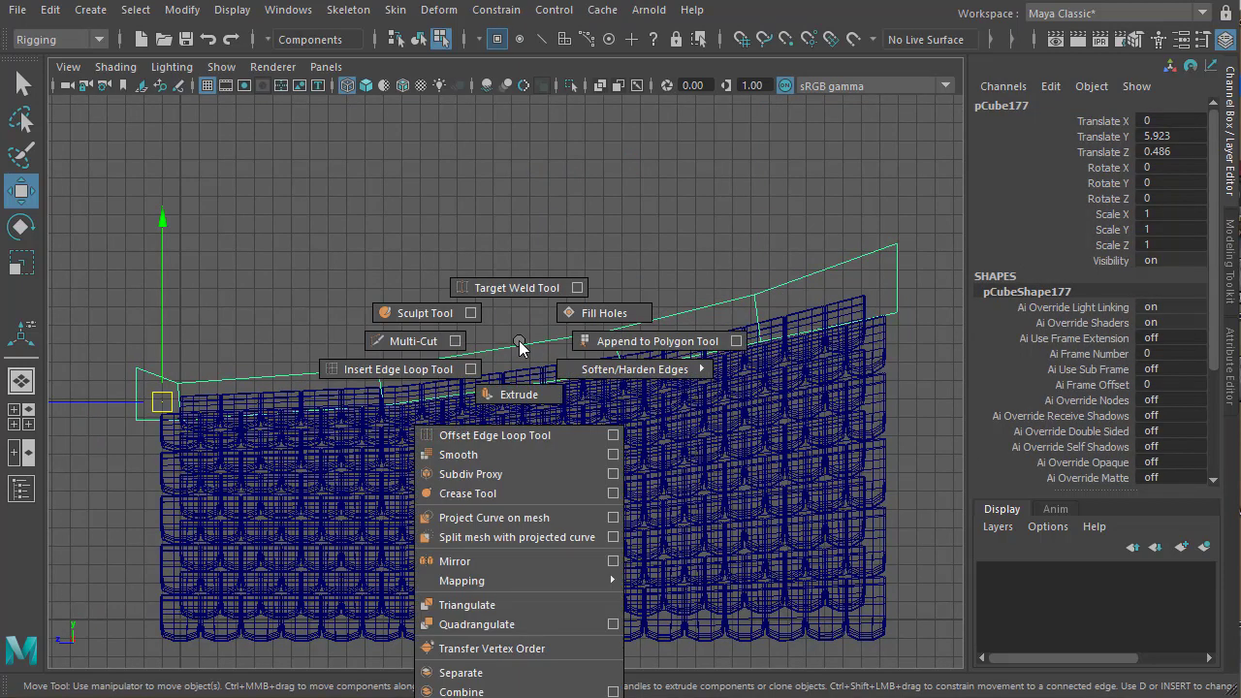
{"action": "left_click", "coordinate": [393, 370]}
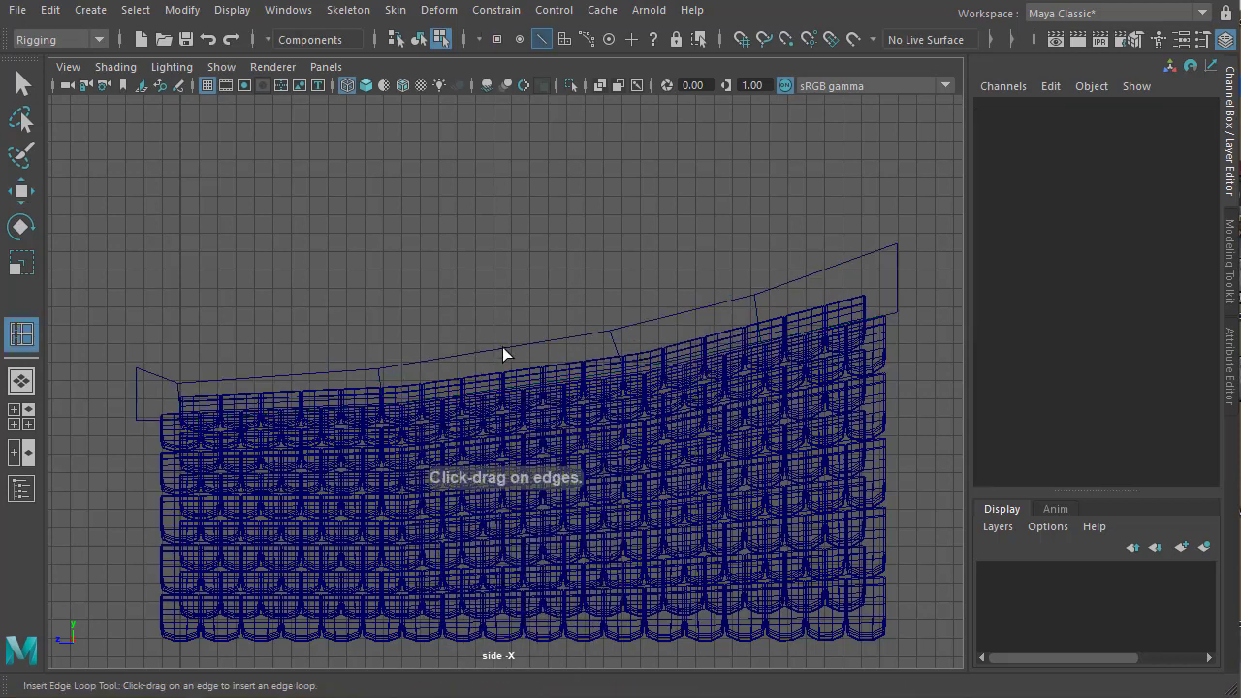
{"action": "left_click", "coordinate": [502, 355]}
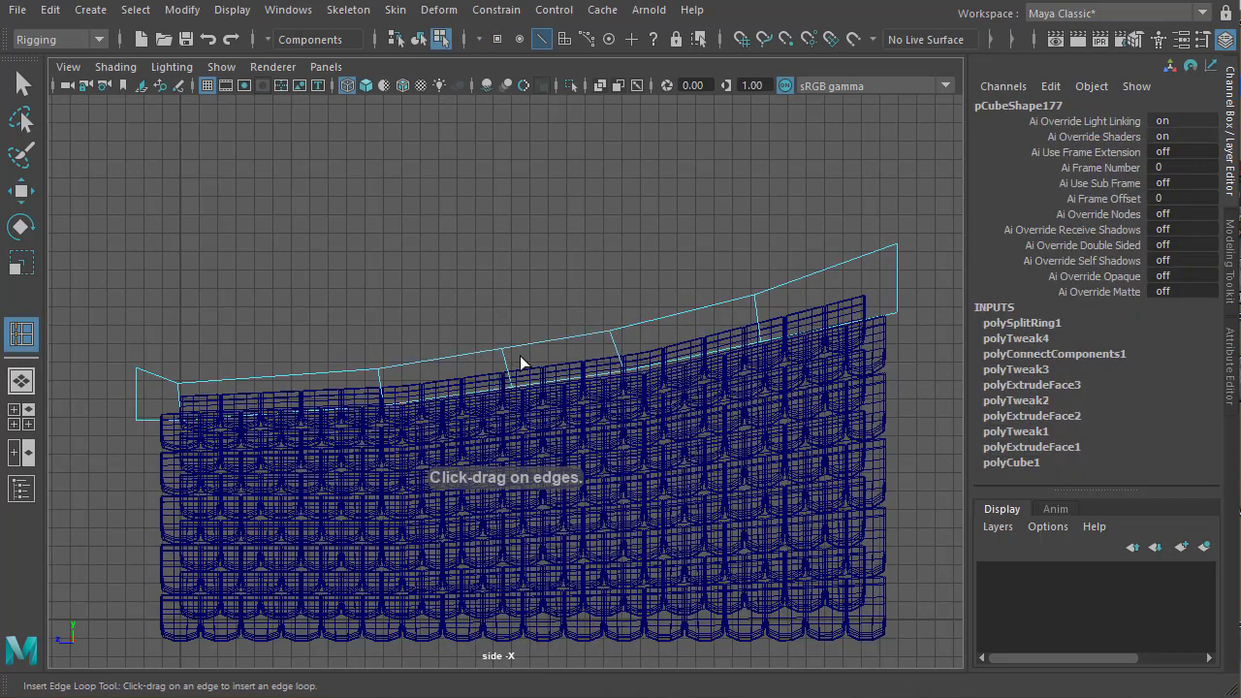
{"action": "key", "text": "w"}
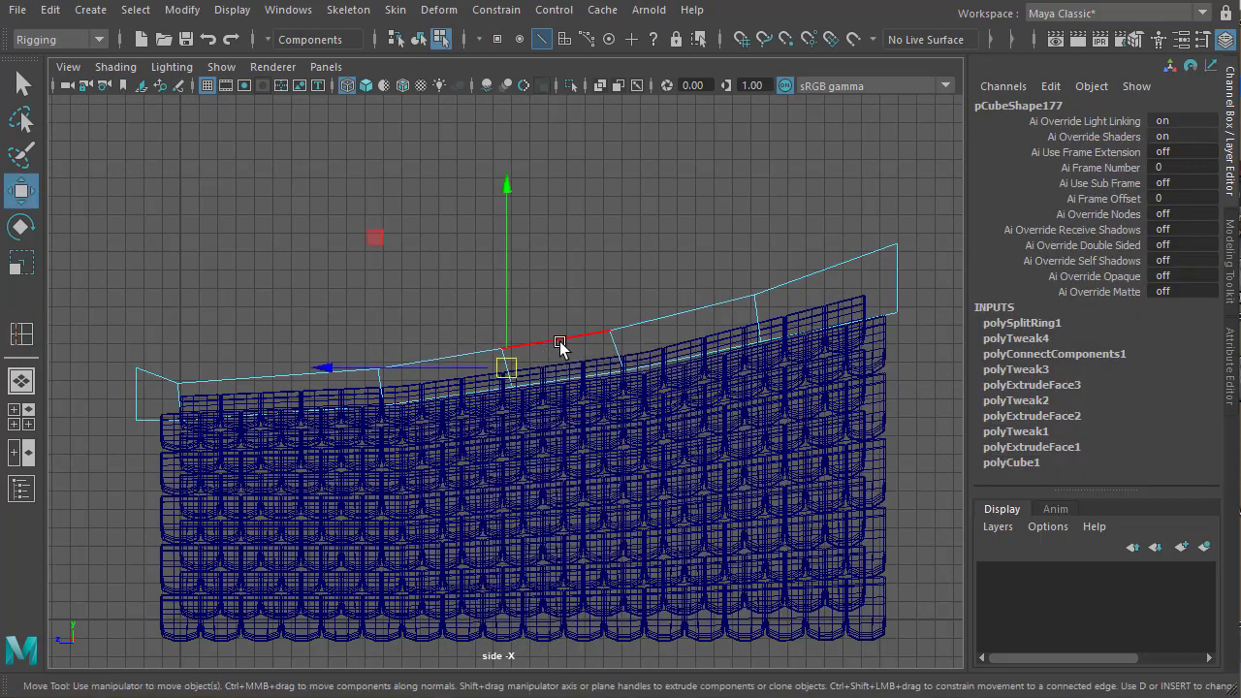
Lower the central loop's top and bottom vertices to follow the curve, placing the bottom ones at Y 6.163, Z -9.008
{"action": "key", "text": "F9"}
{"action": "left_click_drag", "start_coordinate": [479, 326], "coordinate": [518, 395]}
{"action": "left_click_drag", "start_coordinate": [509, 340], "coordinate": [508, 345]}
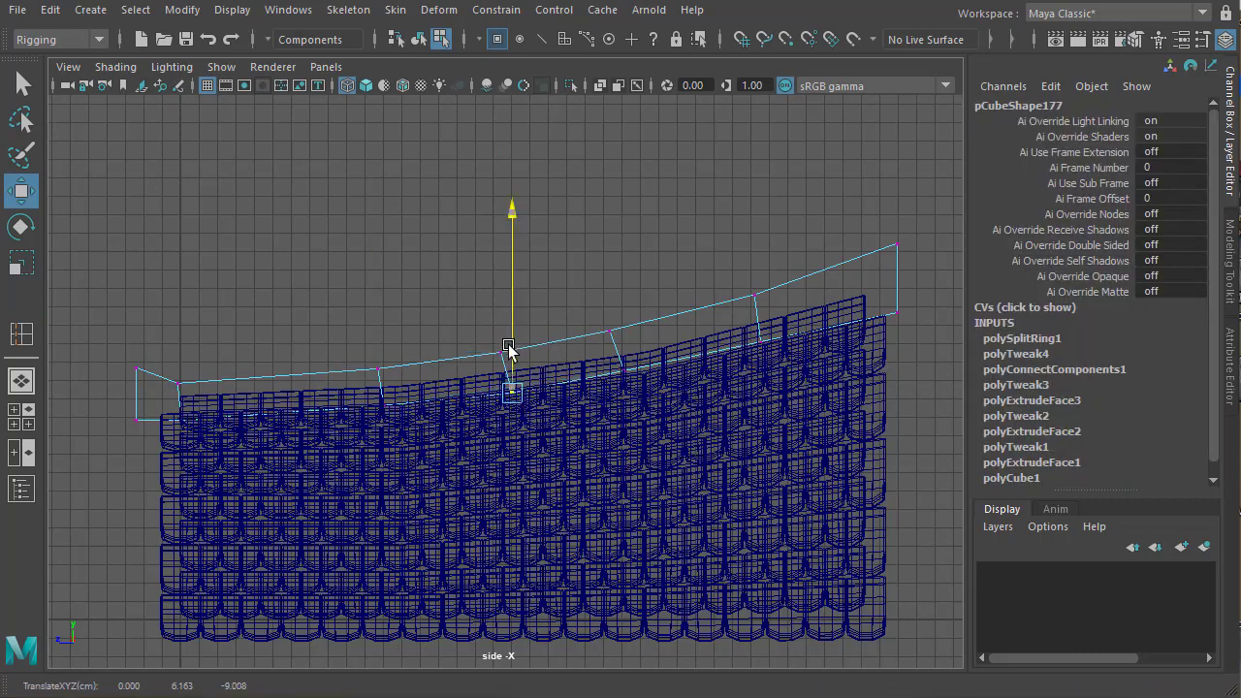
{"action": "middle_click_drag", "start_coordinate": [395, 368], "coordinate": [454, 342], "text": "alt"}
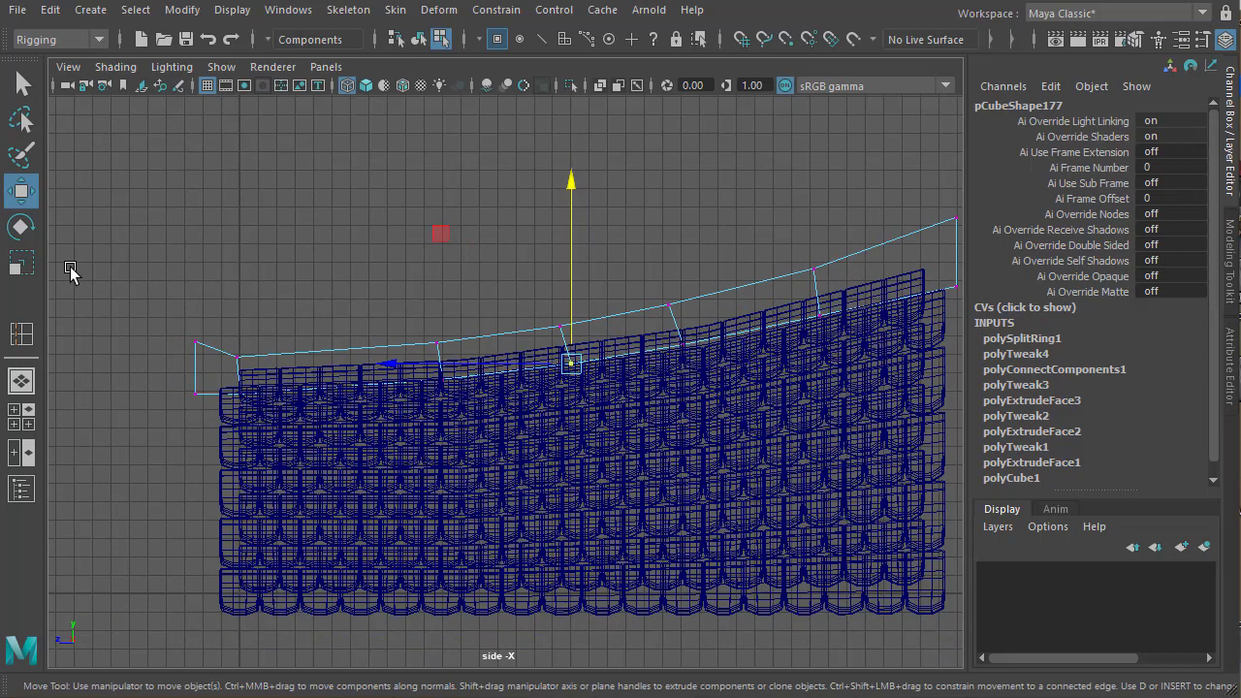
Insert another edge loop midway along the beam's first long segment near the low end
{"action": "left_click", "coordinate": [19, 332]}
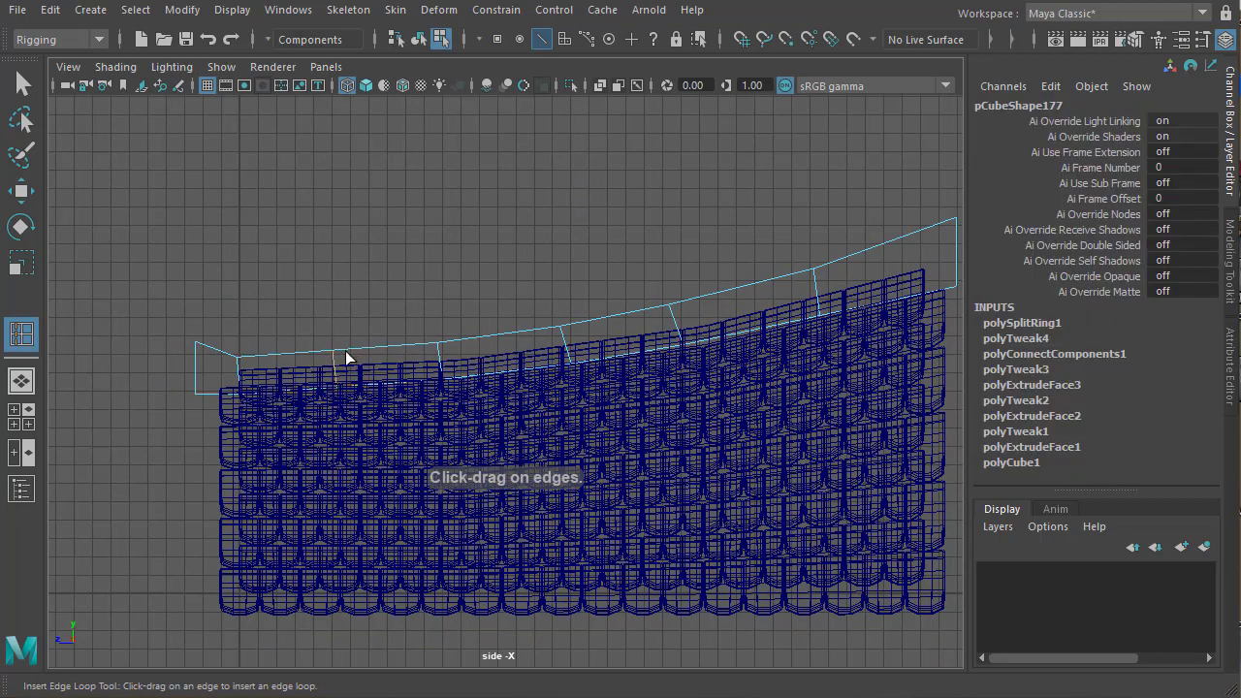
{"action": "left_click", "coordinate": [345, 351]}
{"action": "key", "text": "w"}
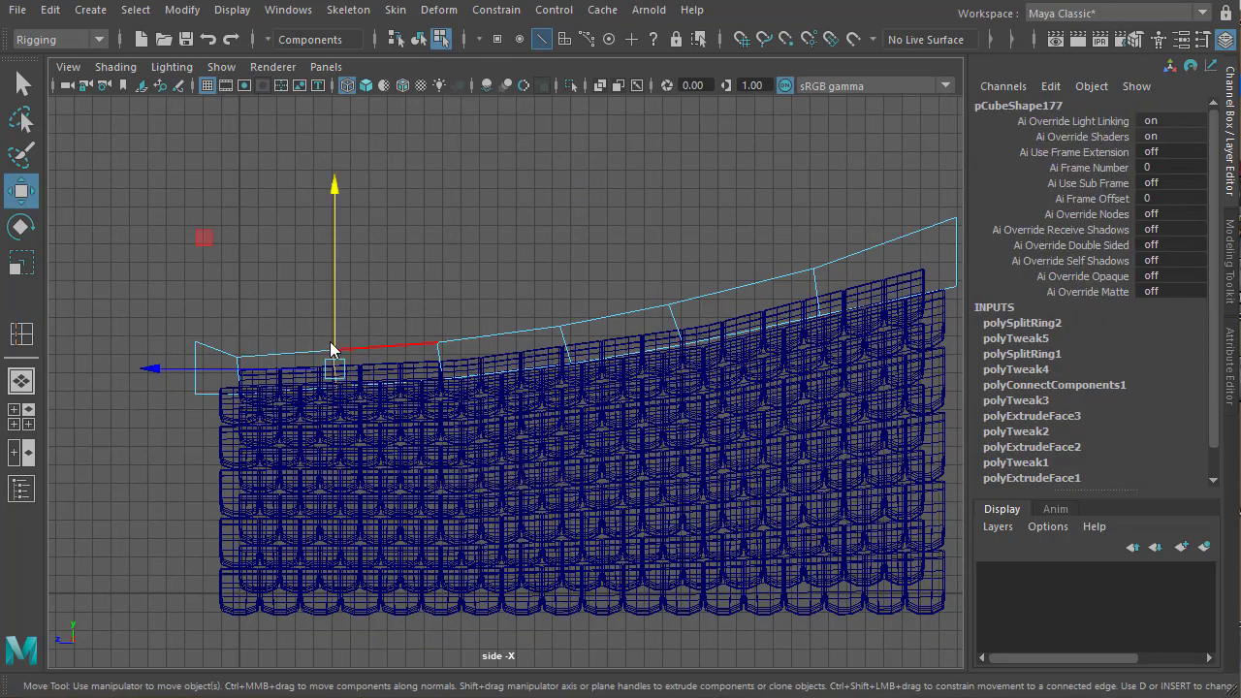
Lower the new loop's top vertices to about Y 6.585 and shift the adjacent end joint's top vertices to Z -0.081
{"action": "key", "text": "F9"}
{"action": "left_click", "coordinate": [332, 350]}
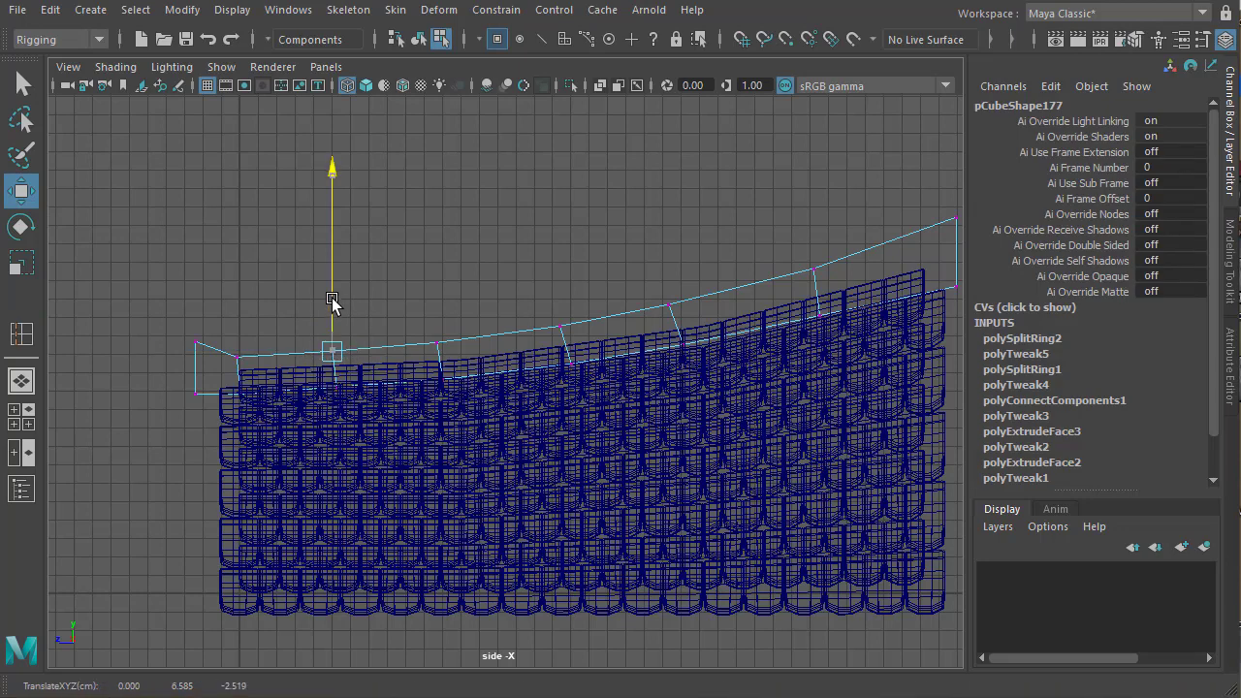
{"action": "left_click", "coordinate": [231, 367]}
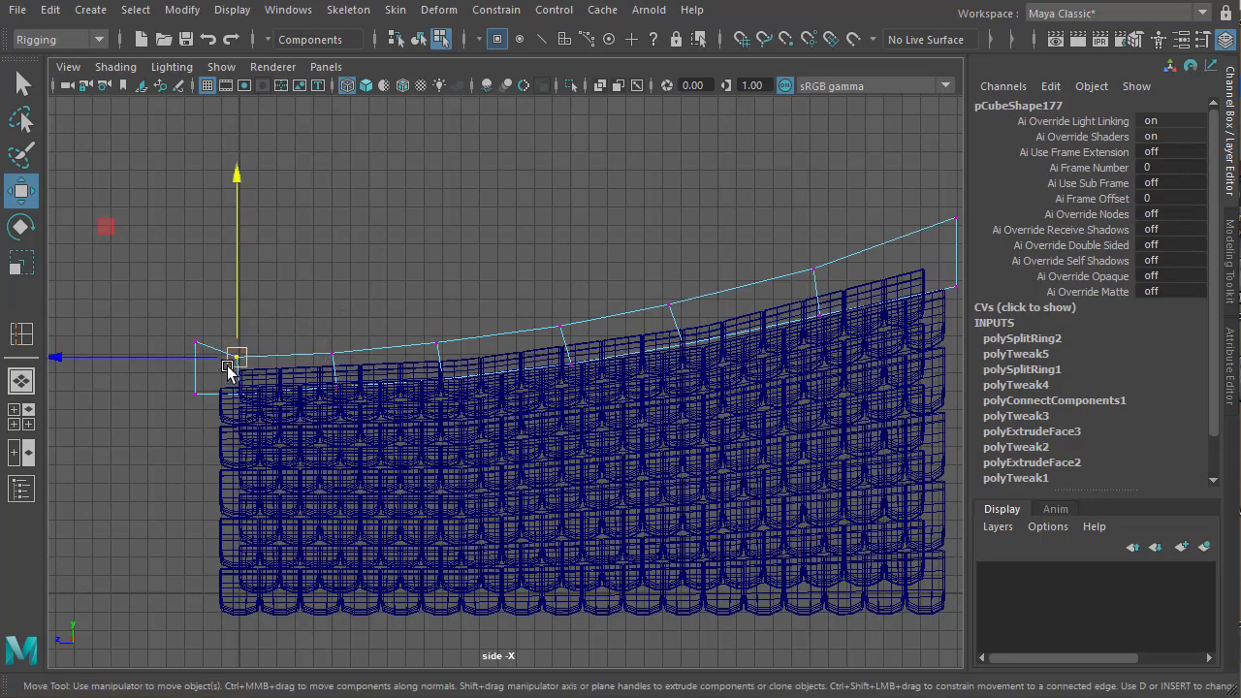
{"action": "left_click_drag", "start_coordinate": [191, 360], "coordinate": [197, 363]}
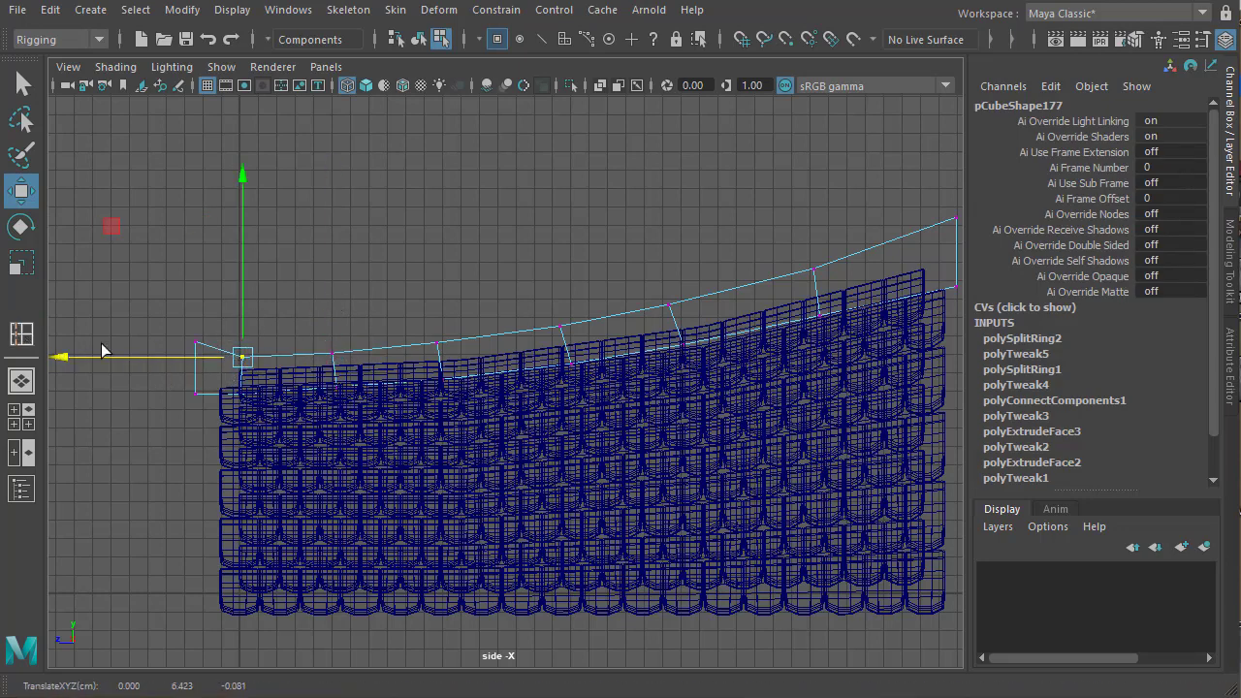
Insert two edge loops across the short flared segment at the beam's low end, undoing the first misplaced cut
{"action": "key", "text": "y"}
{"action": "left_click", "coordinate": [229, 357]}
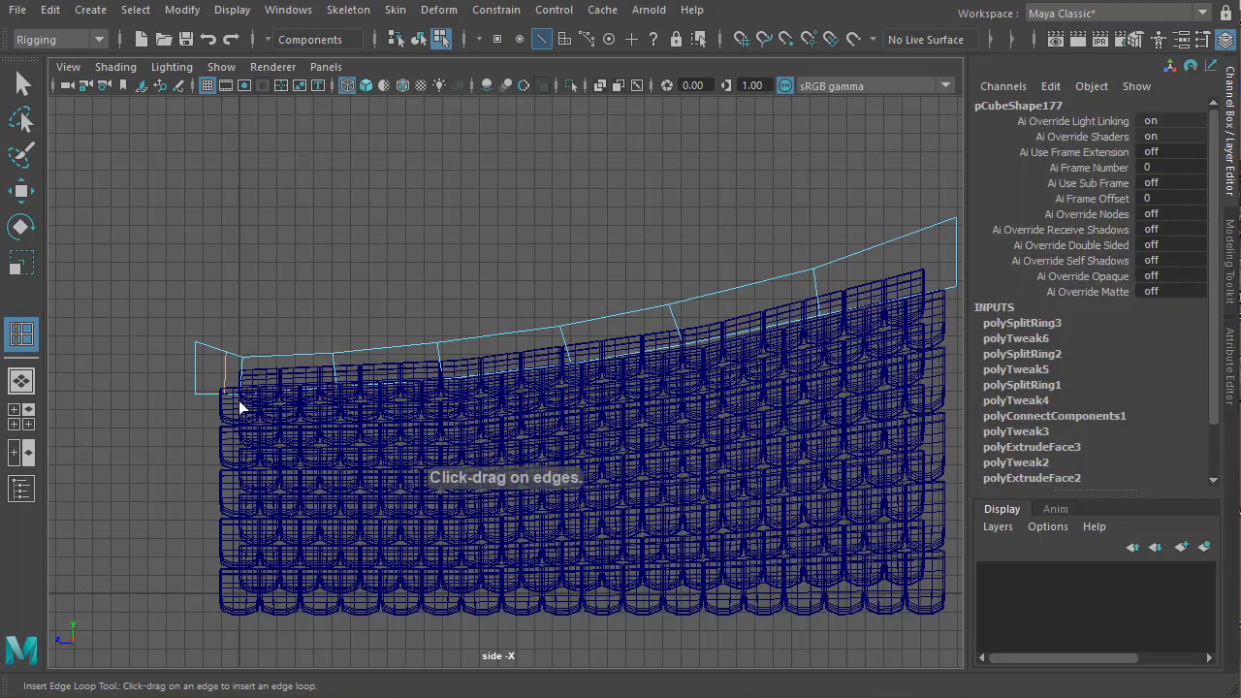
{"action": "key", "text": "ctrl+z"}
{"action": "left_click_drag", "start_coordinate": [220, 348], "coordinate": [206, 347]}
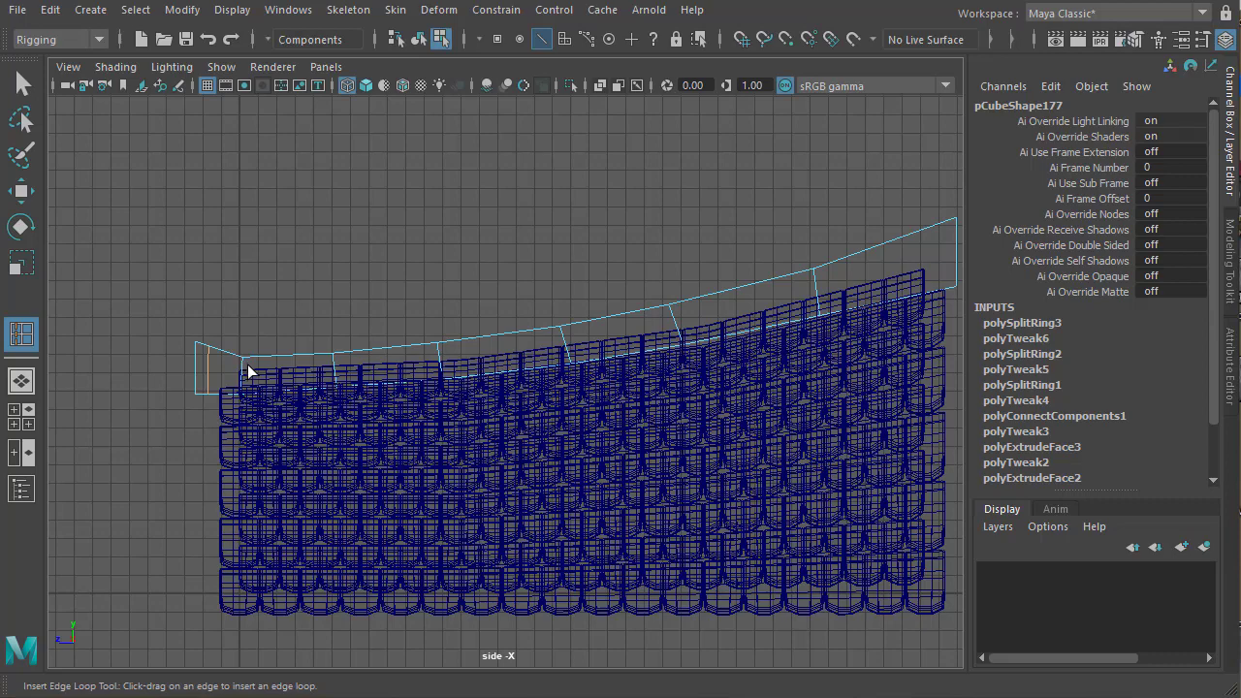
{"action": "left_click", "coordinate": [224, 356]}
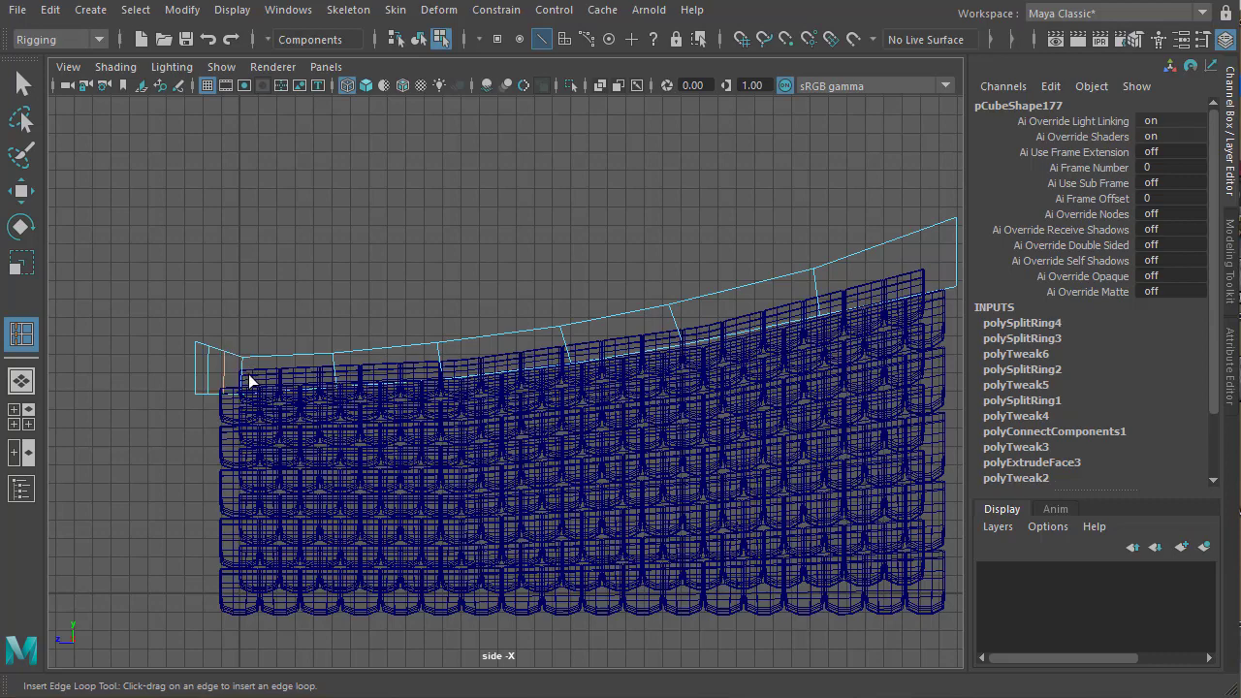
Lower the top vertices of both flared-end loops into a smooth curve, setting the outer loop's to Y 6.577
{"action": "middle_click_drag", "start_coordinate": [250, 377], "coordinate": [436, 339], "text": "alt"}
{"action": "left_click", "coordinate": [24, 192]}
{"action": "scroll", "coordinate": [759, 382], "scroll_direction": "up", "scroll_amount": 3}
{"action": "scroll", "coordinate": [347, 308], "scroll_direction": "up", "scroll_amount": 1}
{"action": "right_click_drag", "start_coordinate": [345, 302], "coordinate": [274, 294]}
{"action": "left_click_drag", "start_coordinate": [294, 274], "coordinate": [316, 307]}
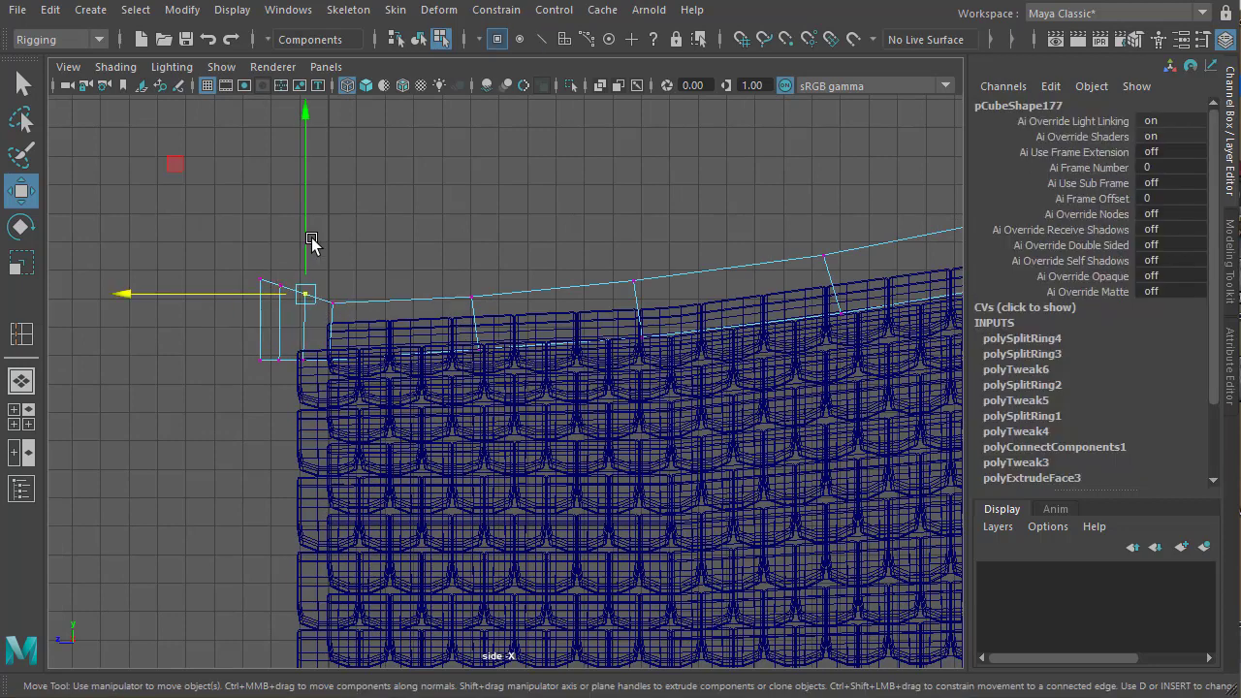
{"action": "left_click", "coordinate": [286, 283]}
{"action": "left_click_drag", "start_coordinate": [284, 219], "coordinate": [279, 227]}
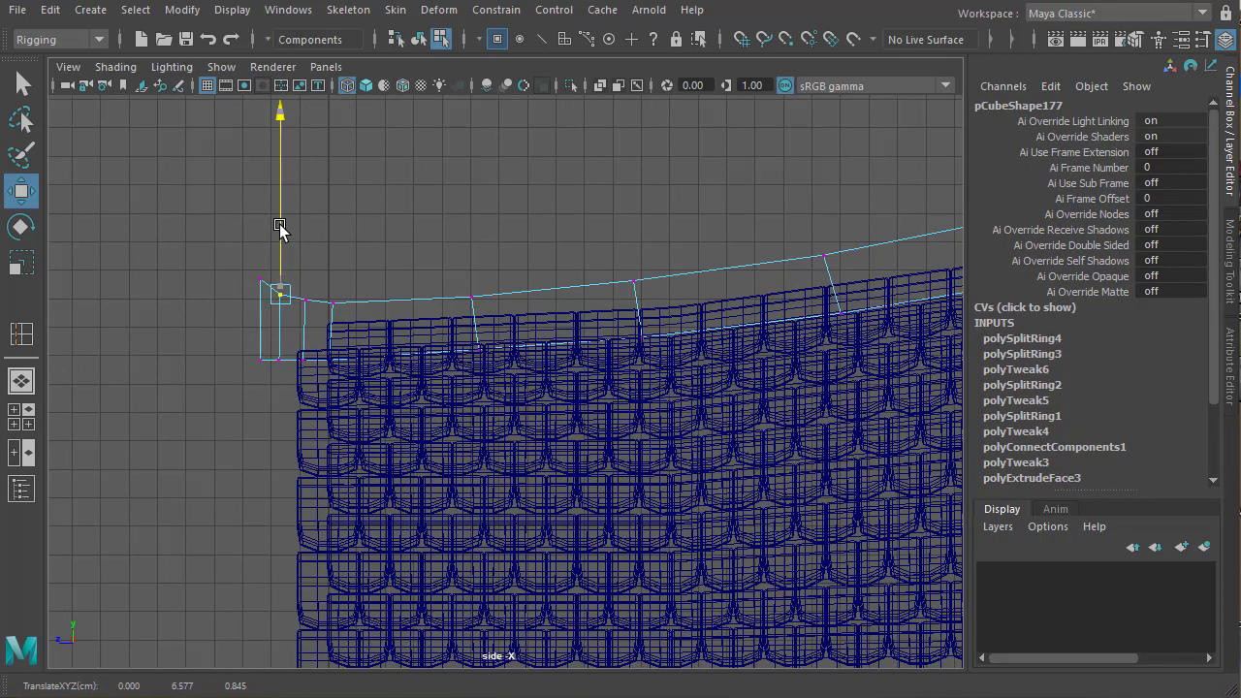
Leave the ridge beam's vertex editing and return to the perspective view facing its low end
{"action": "middle_click_drag", "start_coordinate": [564, 308], "coordinate": [414, 315], "text": "alt"}
{"action": "scroll", "coordinate": [503, 315], "scroll_direction": "down", "scroll_amount": 5}
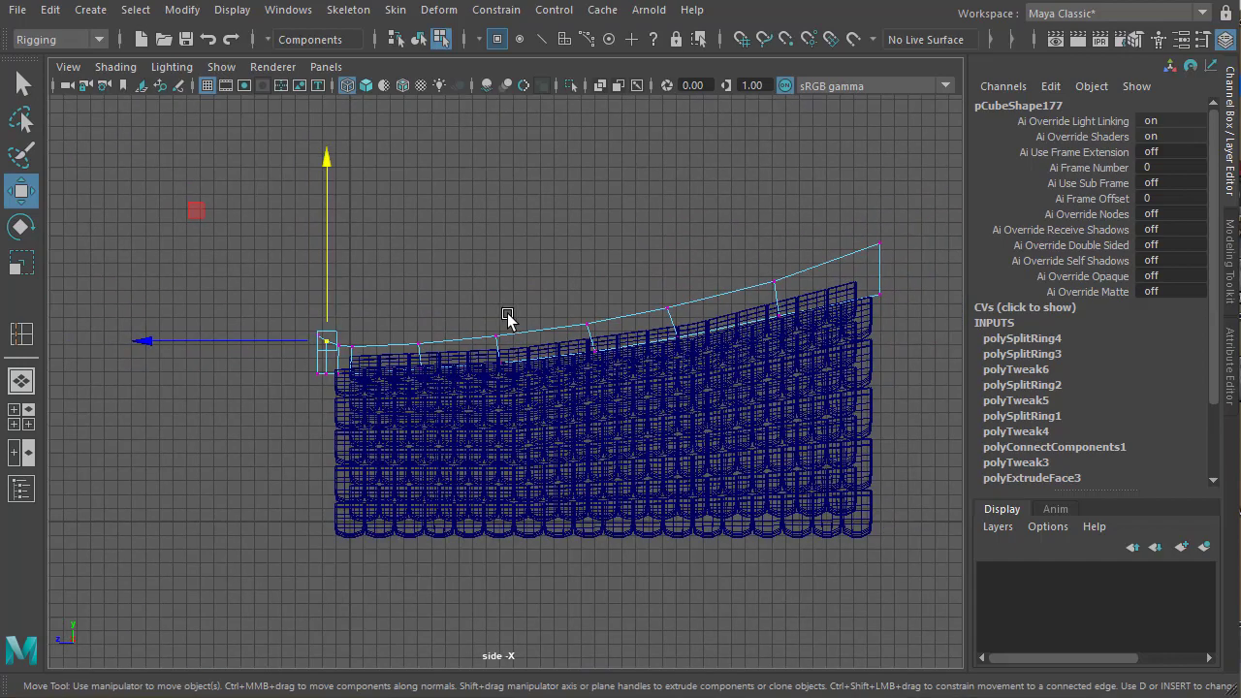
{"action": "scroll", "coordinate": [437, 344], "scroll_direction": "up", "scroll_amount": 2}
{"action": "middle_click_drag", "start_coordinate": [705, 309], "coordinate": [499, 318], "text": "alt"}
{"action": "right_click_drag", "start_coordinate": [492, 302], "coordinate": [450, 416]}
{"action": "key", "text": "space"}
{"action": "key", "text": "space"}
{"action": "left_click_drag", "start_coordinate": [673, 281], "coordinate": [642, 477], "text": "alt"}
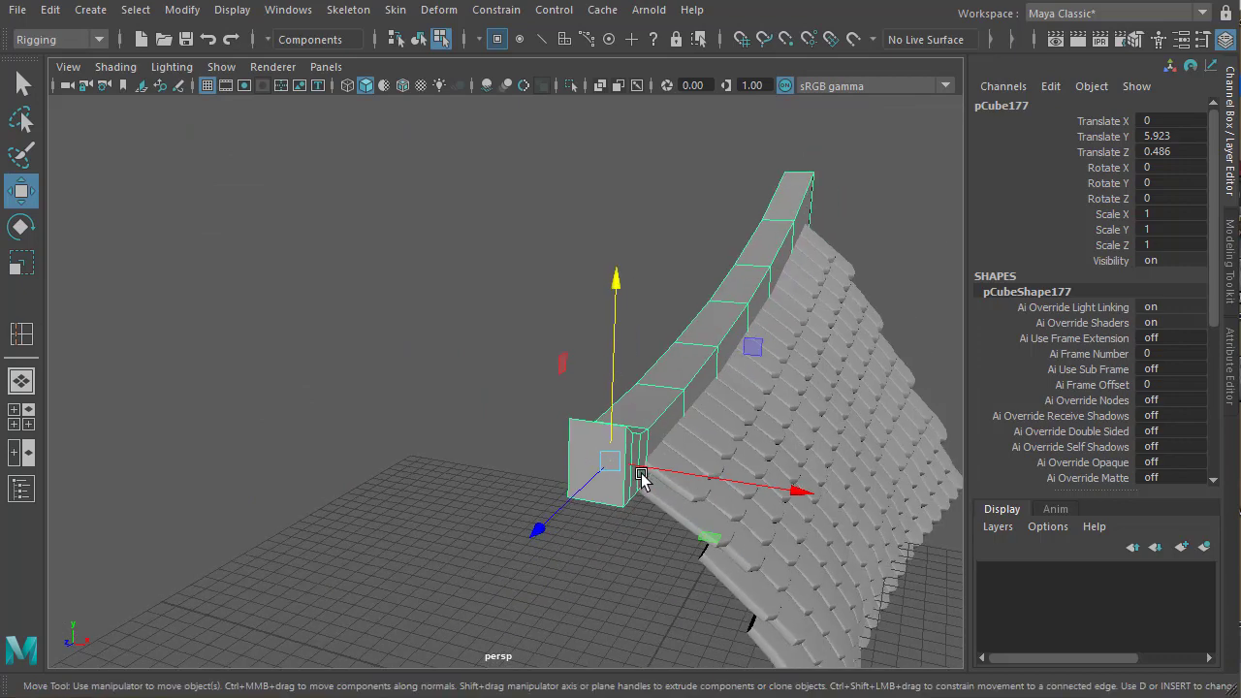
Preview the ridge beam with mesh smoothing and restore its unsmoothed display
{"action": "key", "text": "3"}
{"action": "left_click_drag", "start_coordinate": [737, 457], "coordinate": [656, 409], "text": "alt"}
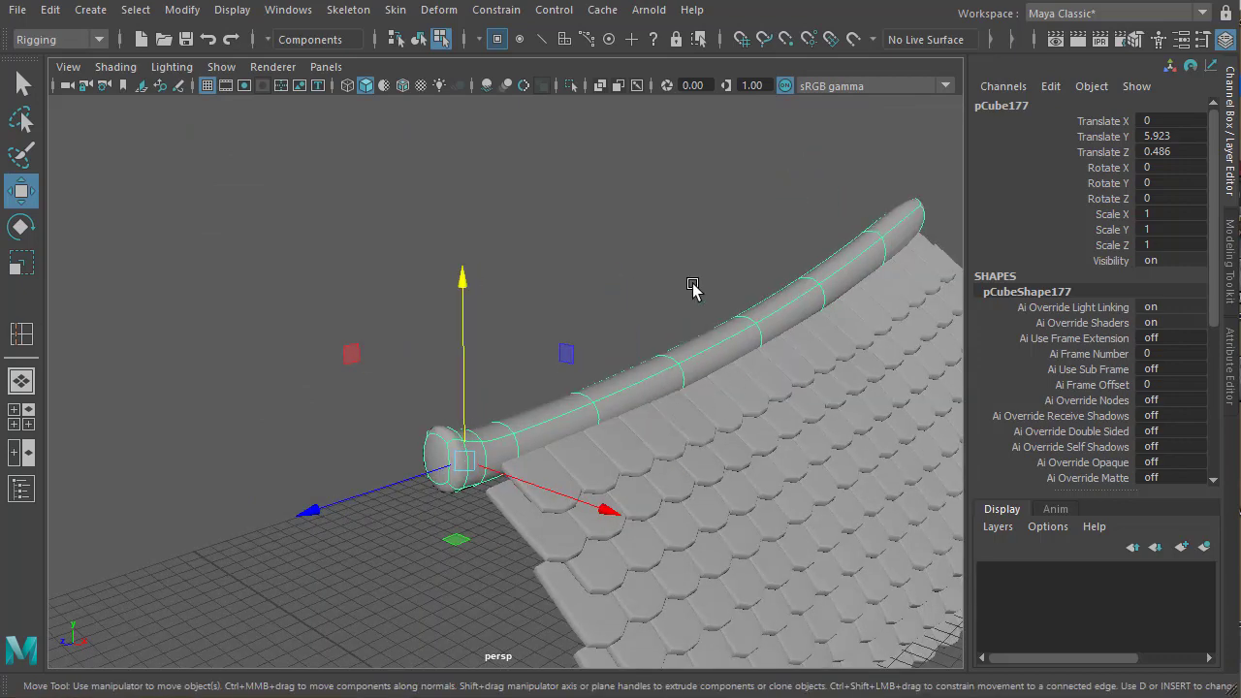
{"action": "key", "text": "1"}
Select both long top edge lines running along the ridge beam
{"action": "right_click_drag", "start_coordinate": [570, 360], "coordinate": [773, 401], "text": "alt"}
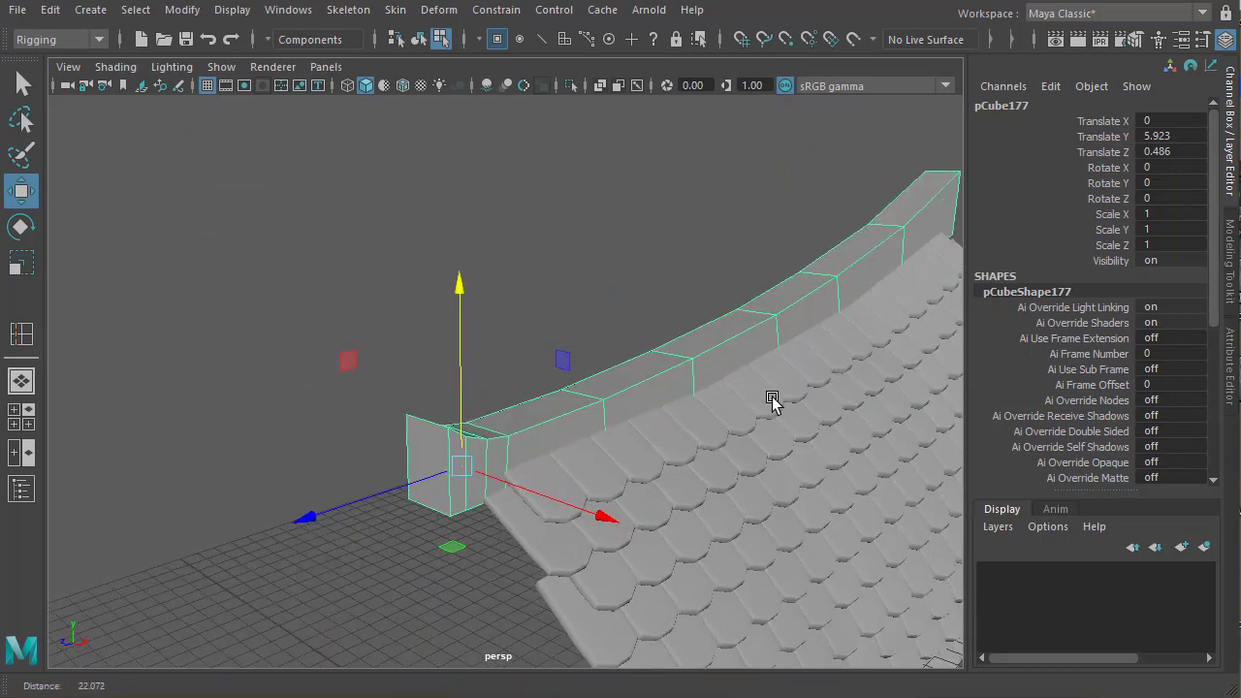
{"action": "left_click_drag", "start_coordinate": [772, 402], "coordinate": [667, 424], "text": "alt"}
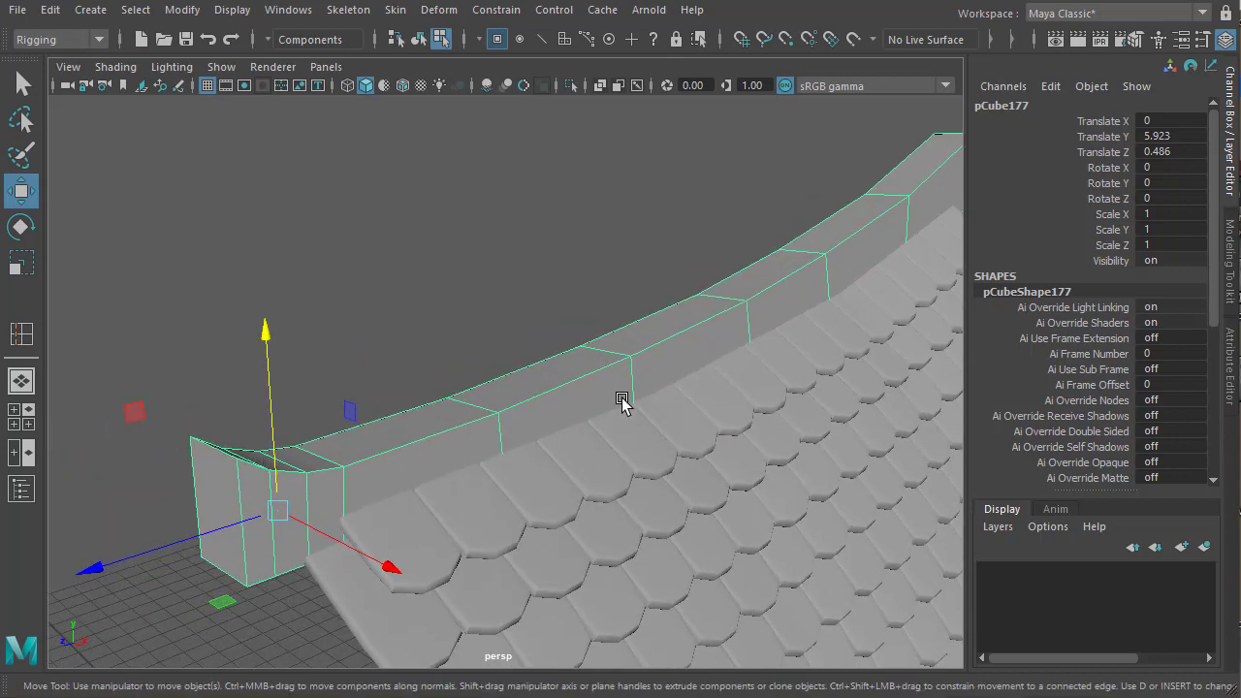
{"action": "right_click_drag", "start_coordinate": [570, 402], "coordinate": [570, 327]}
{"action": "double_click", "coordinate": [571, 382]}
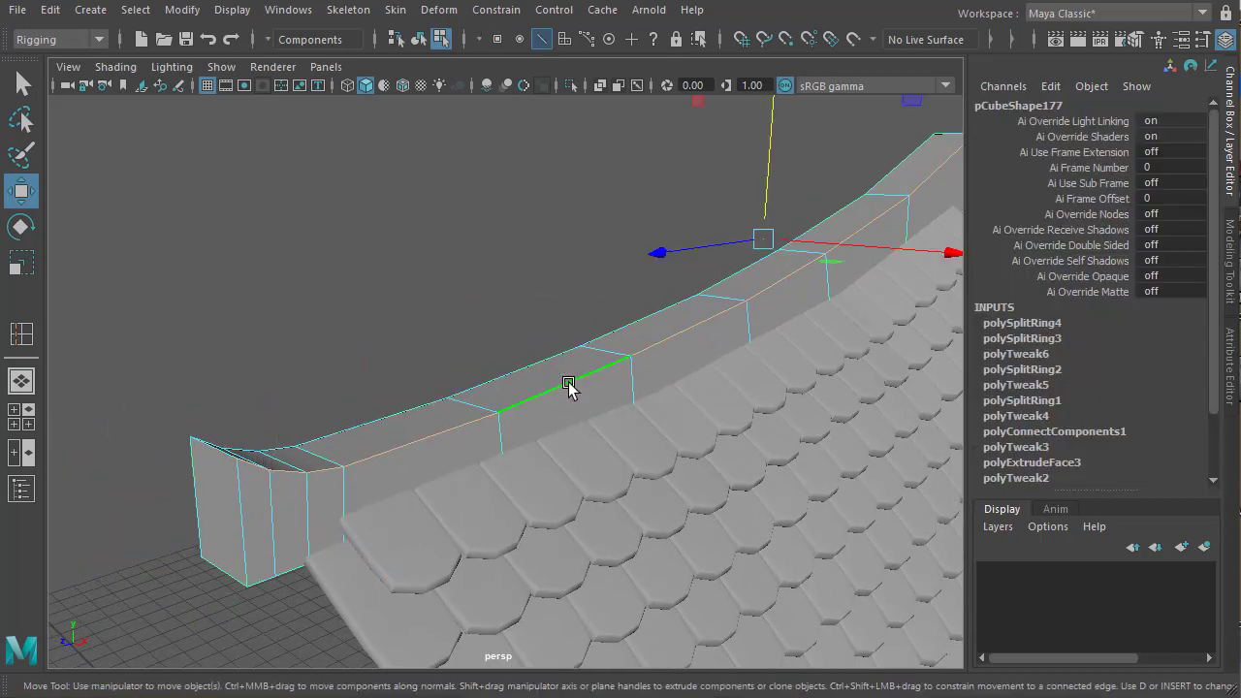
{"action": "right_click_drag", "start_coordinate": [616, 399], "coordinate": [579, 367], "text": "alt"}
{"action": "middle_click_drag", "start_coordinate": [579, 367], "coordinate": [621, 411], "text": "alt"}
{"action": "double_click", "coordinate": [578, 402], "text": "shift"}
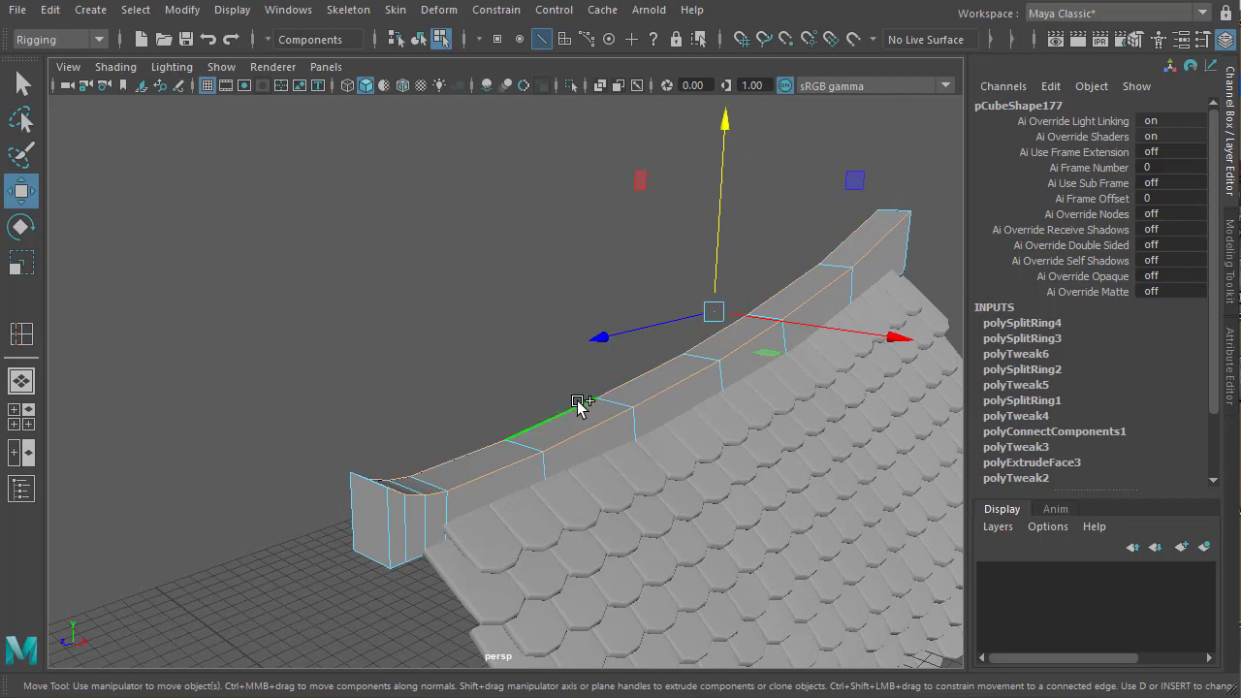
Add the flared end's outline edges and the beam's long bottom edges to the selection
{"action": "left_click_drag", "start_coordinate": [352, 486], "coordinate": [449, 394], "text": "alt"}
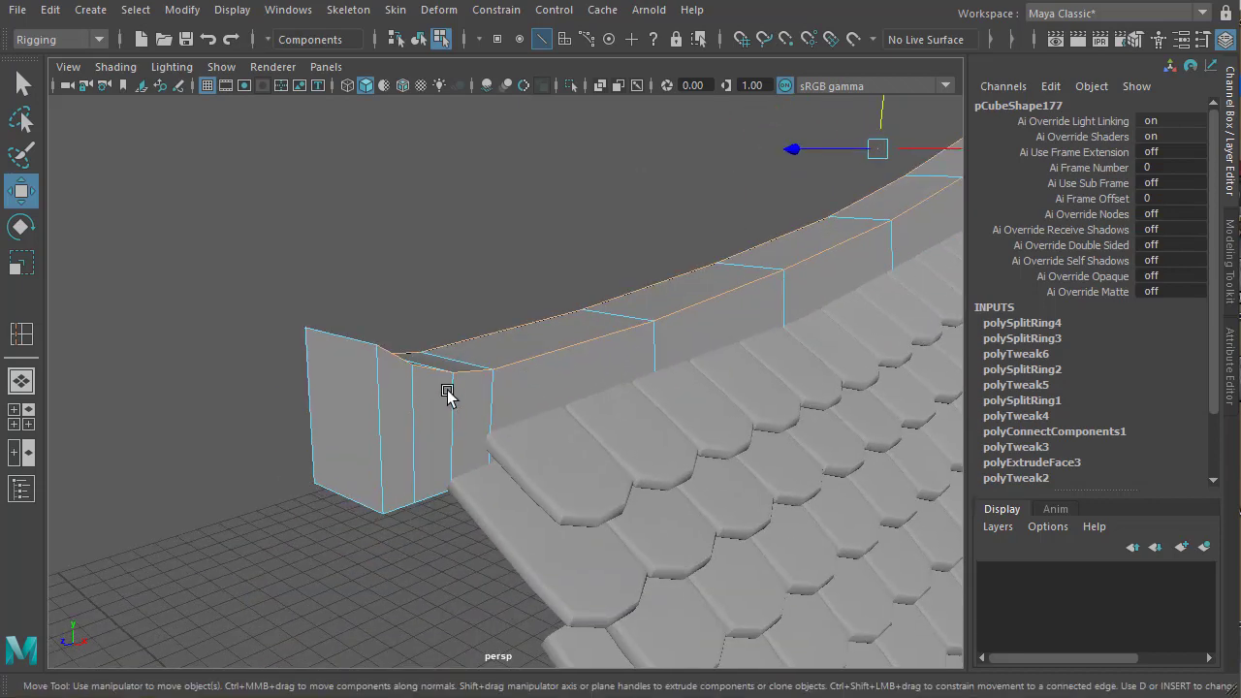
{"action": "left_click", "coordinate": [312, 401], "text": "shift"}
{"action": "left_click", "coordinate": [383, 402], "text": "shift"}
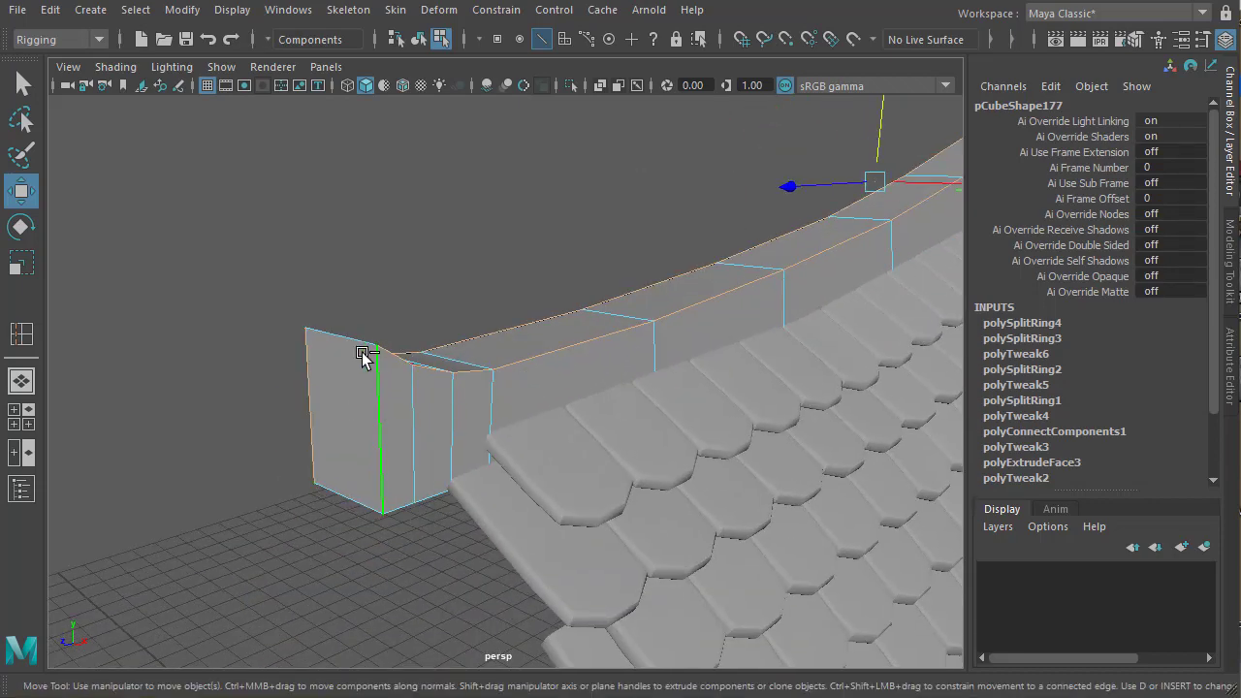
{"action": "left_click", "coordinate": [354, 353], "text": "shift"}
{"action": "left_click_drag", "start_coordinate": [489, 521], "coordinate": [482, 495], "text": "alt"}
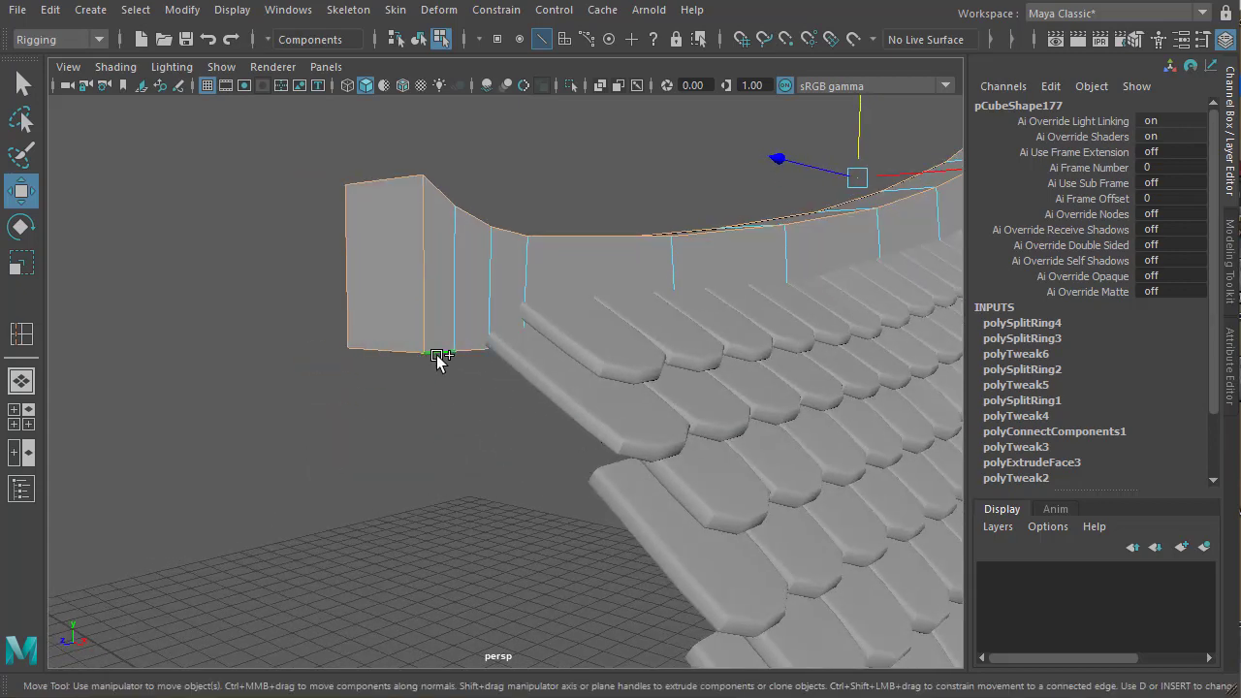
{"action": "left_click_drag", "start_coordinate": [438, 358], "coordinate": [681, 362], "text": "alt"}
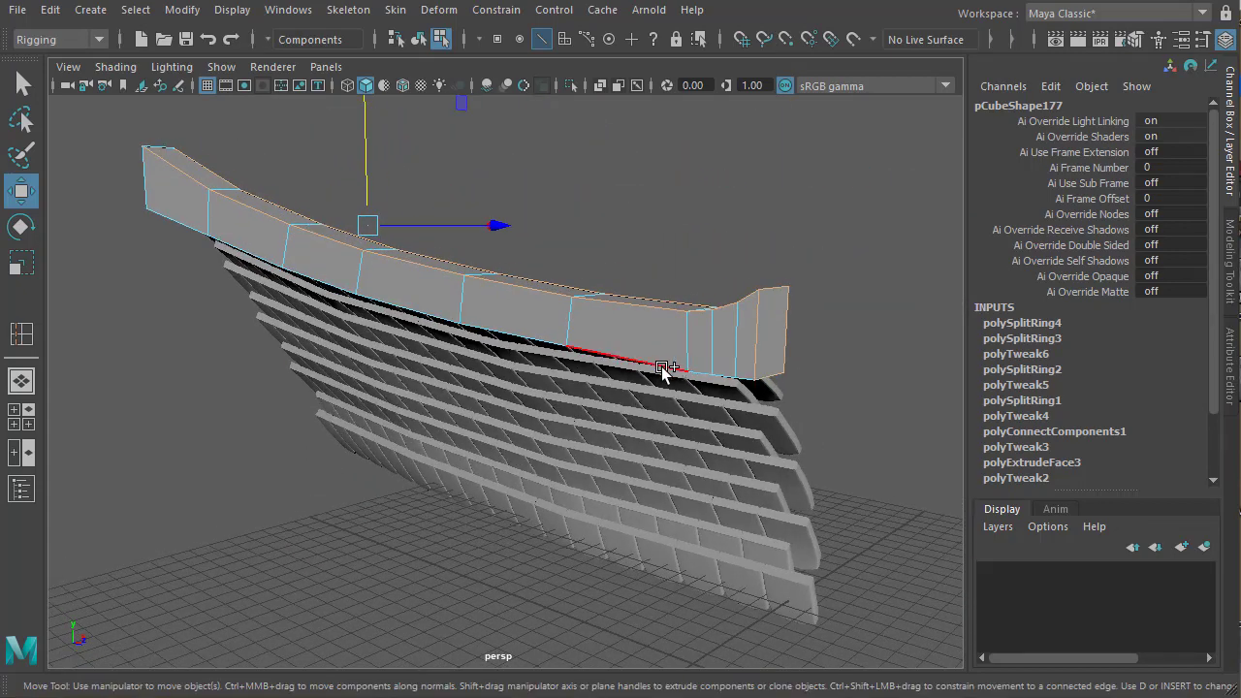
{"action": "left_click_drag", "start_coordinate": [730, 398], "coordinate": [656, 378], "text": "alt"}
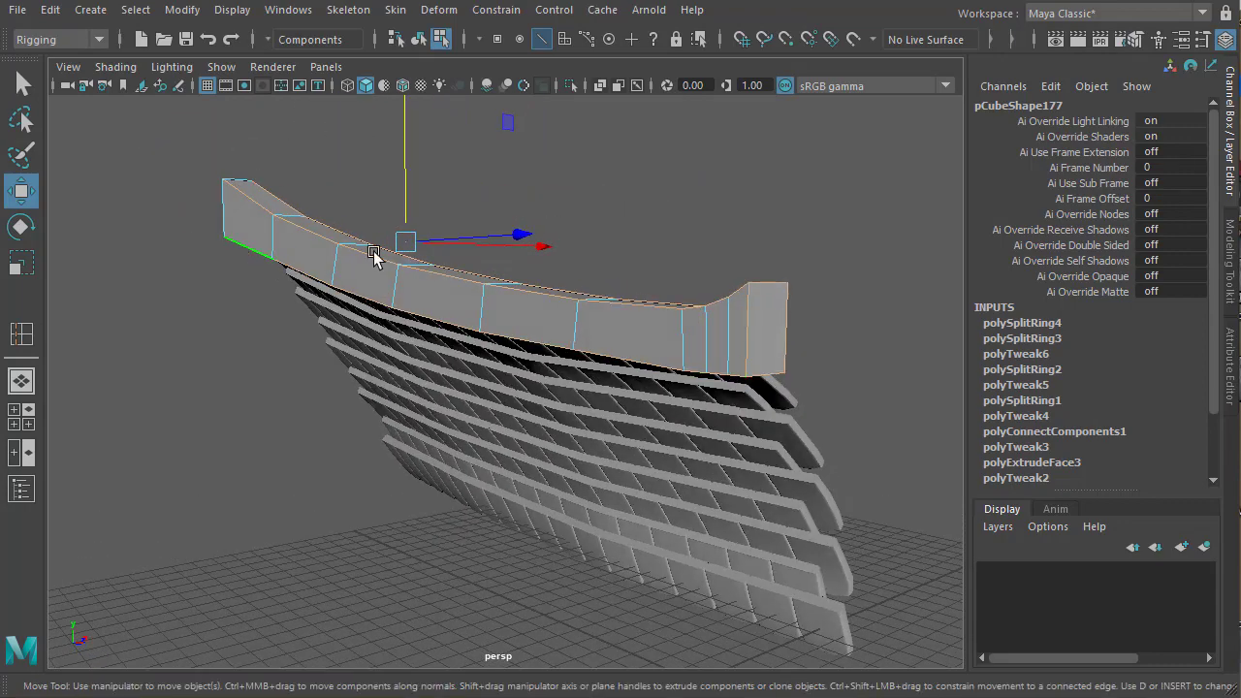
Bevel the selected ridge beam edges with fraction 0.5 and 3 segments
{"action": "left_click_drag", "start_coordinate": [374, 256], "coordinate": [535, 316], "text": "alt"}
{"action": "right_click_drag", "start_coordinate": [535, 316], "coordinate": [609, 320], "text": "shift"}
{"action": "left_click_drag", "start_coordinate": [711, 438], "coordinate": [543, 388], "text": "alt"}
{"action": "left_click_drag", "start_coordinate": [189, 204], "coordinate": [202, 204]}
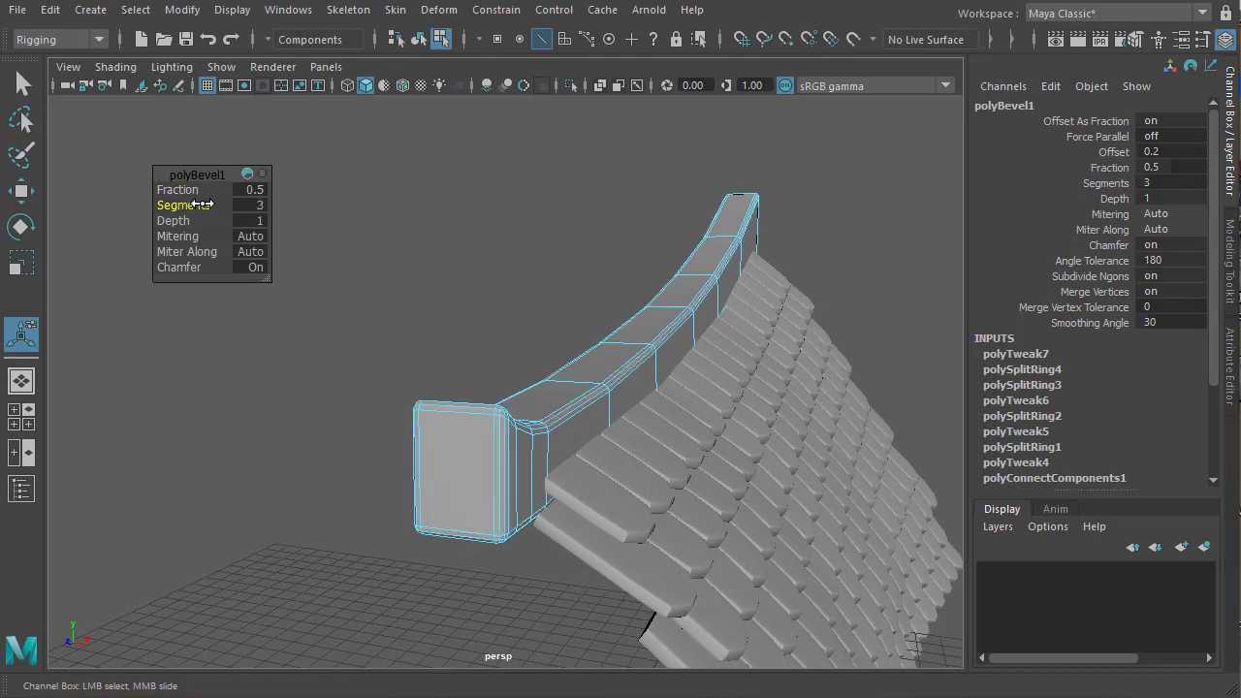
Preview the beveled ridge beam with mesh smoothing, inspect its curve from both ends, and restore the unsmoothed display
{"action": "right_click_drag", "start_coordinate": [654, 330], "coordinate": [604, 448]}
{"action": "key", "text": "3"}
{"action": "left_click", "coordinate": [483, 343]}
{"action": "left_click_drag", "start_coordinate": [553, 477], "coordinate": [444, 485], "text": "alt"}
{"action": "middle_click_drag", "start_coordinate": [576, 425], "coordinate": [717, 472], "text": "alt"}
{"action": "right_click_drag", "start_coordinate": [717, 472], "coordinate": [568, 436], "text": "alt"}
{"action": "middle_click_drag", "start_coordinate": [567, 436], "coordinate": [534, 385], "text": "alt"}
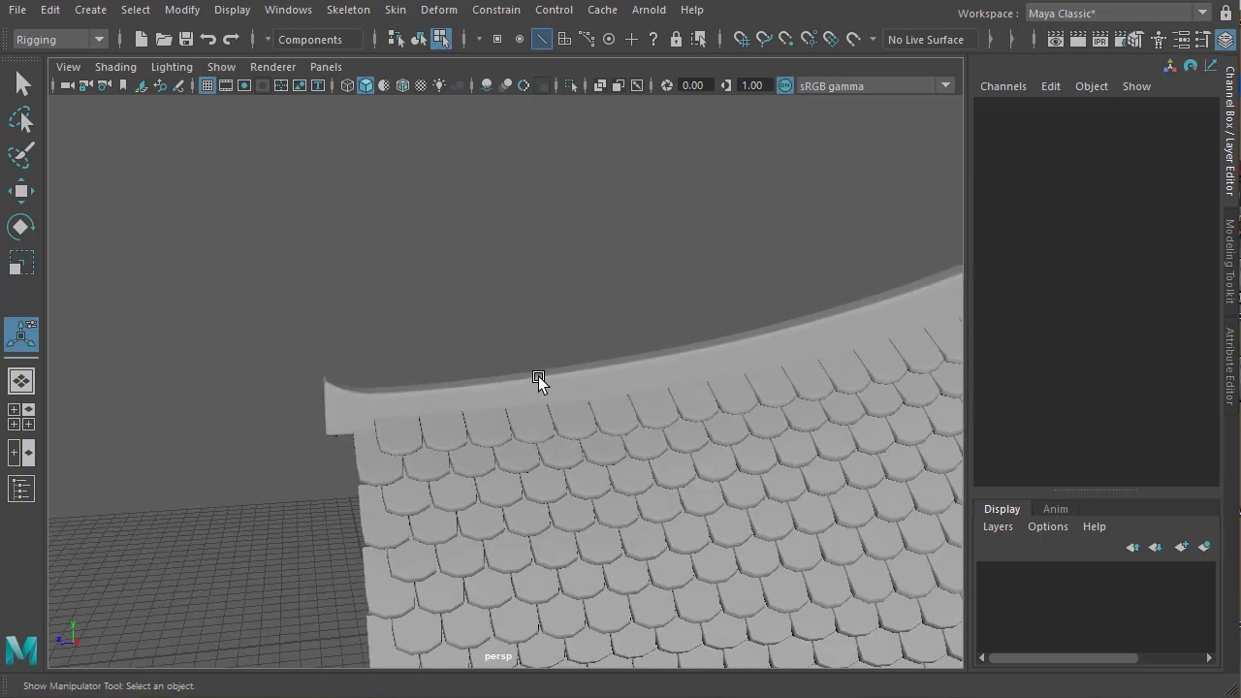
{"action": "left_click", "coordinate": [538, 377]}
{"action": "left_click_drag", "start_coordinate": [709, 382], "coordinate": [690, 351], "text": "alt"}
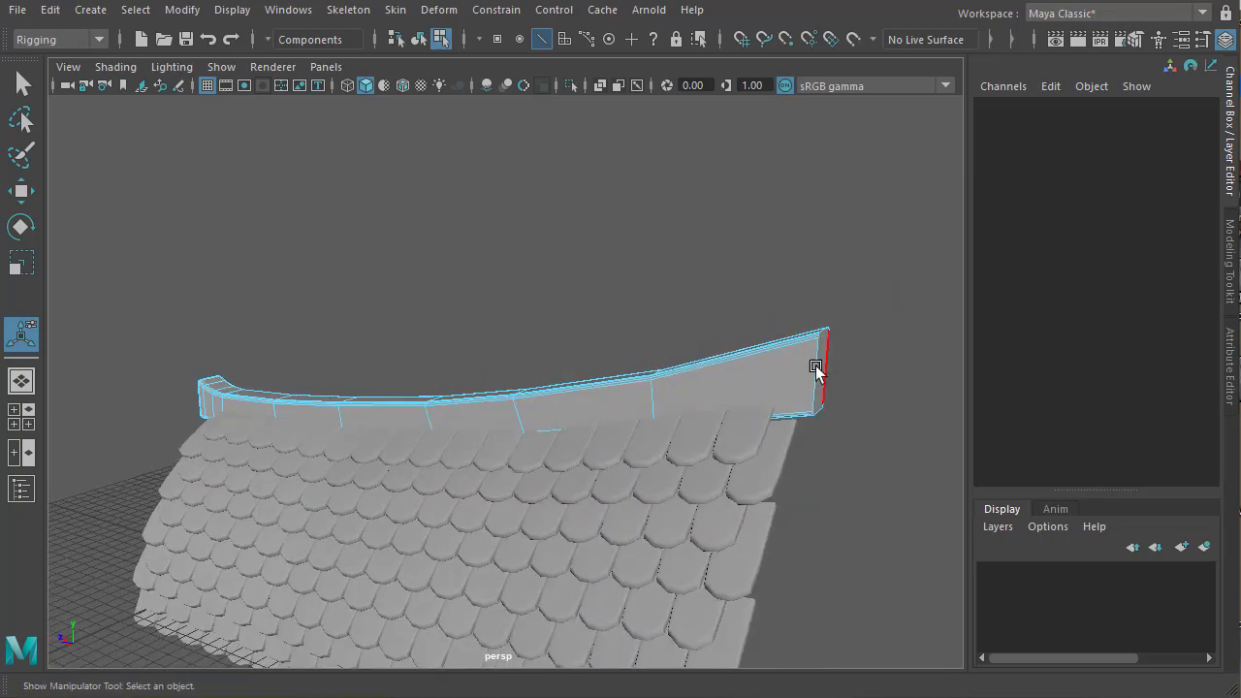
{"action": "left_click_drag", "start_coordinate": [408, 409], "coordinate": [408, 449], "text": "alt"}
In the side view, insert an edge loop midway in each of the first two long segments beside the beam's flared end
{"action": "key", "text": "space"}
{"action": "key", "text": "space"}
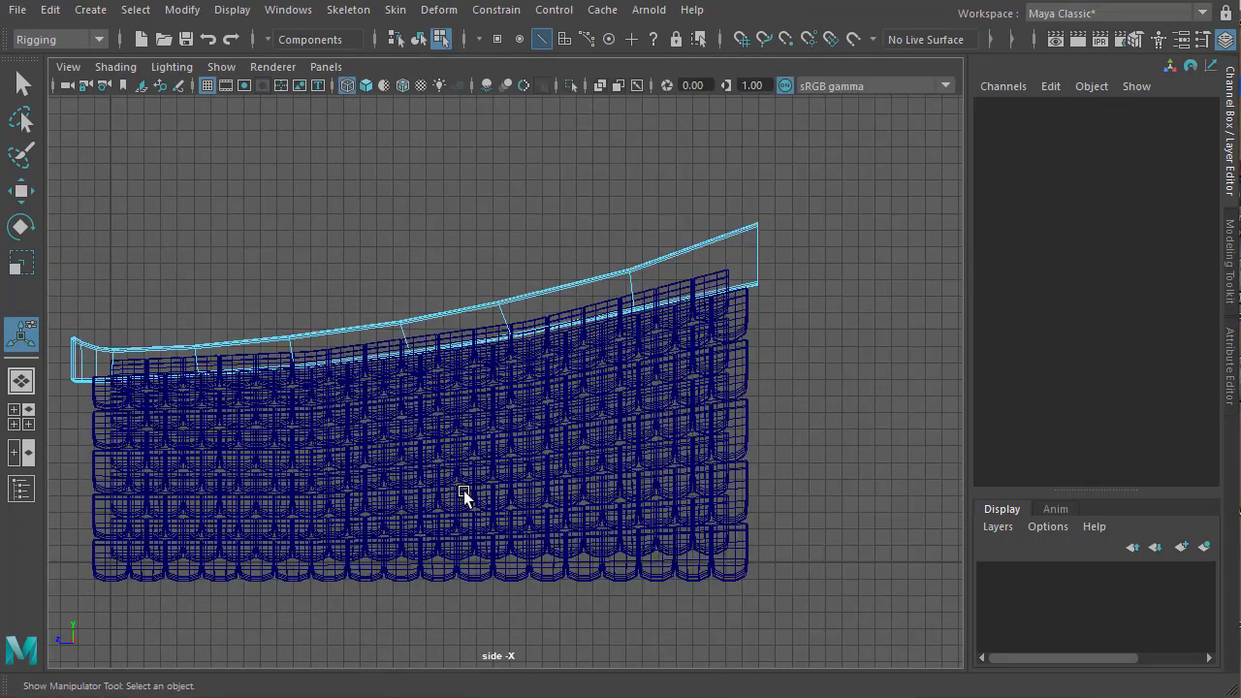
{"action": "middle_click_drag", "start_coordinate": [88, 405], "coordinate": [285, 363], "text": "alt"}
{"action": "right_click_drag", "start_coordinate": [285, 363], "coordinate": [357, 365], "text": "alt"}
{"action": "middle_click_drag", "start_coordinate": [358, 366], "coordinate": [586, 396], "text": "alt"}
{"action": "right_click_drag", "start_coordinate": [586, 396], "coordinate": [841, 374], "text": "alt"}
{"action": "middle_click_drag", "start_coordinate": [530, 347], "coordinate": [584, 447], "text": "alt"}
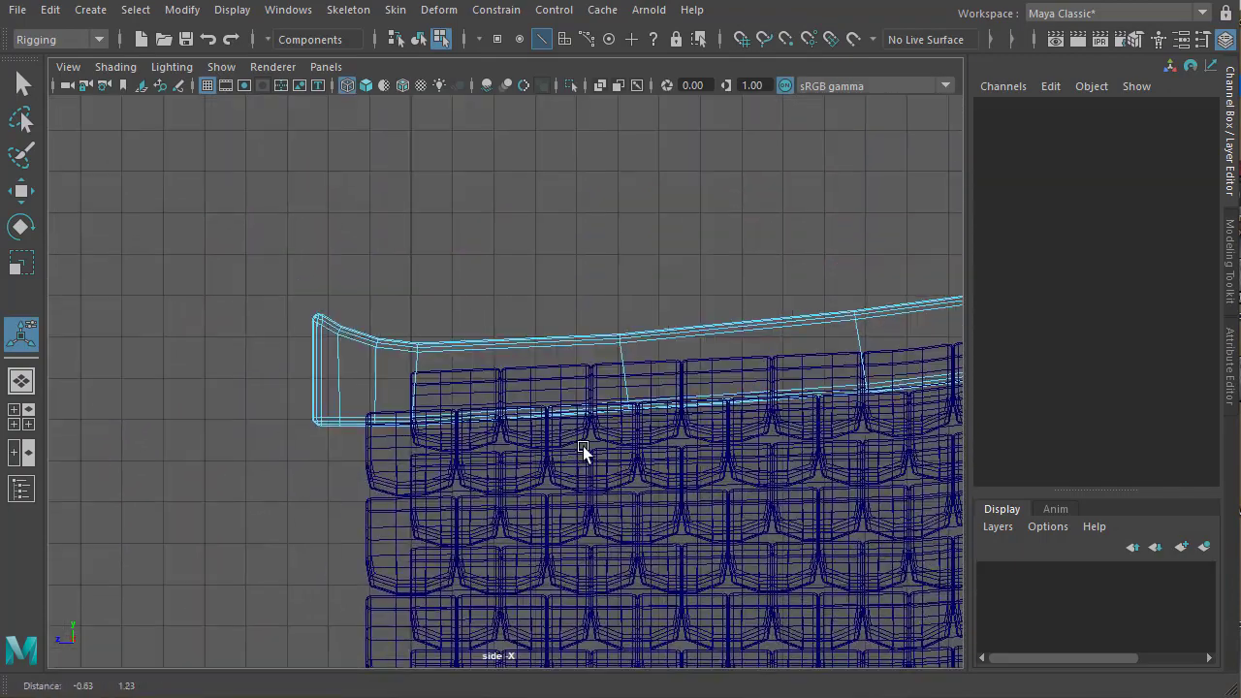
{"action": "right_click_drag", "start_coordinate": [531, 423], "coordinate": [590, 417], "text": "alt"}
{"action": "middle_click_drag", "start_coordinate": [452, 384], "coordinate": [443, 413], "text": "alt"}
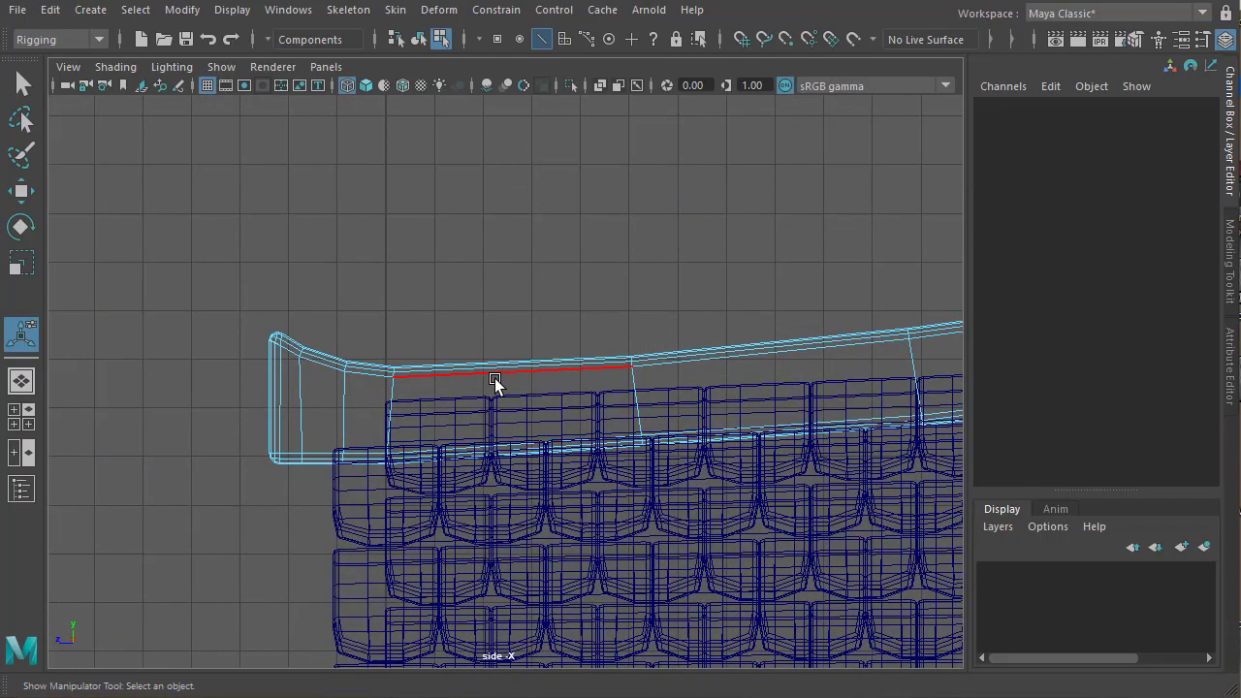
{"action": "right_click_drag", "start_coordinate": [472, 368], "coordinate": [460, 480]}
{"action": "right_click_drag", "start_coordinate": [521, 367], "coordinate": [403, 395], "text": "shift"}
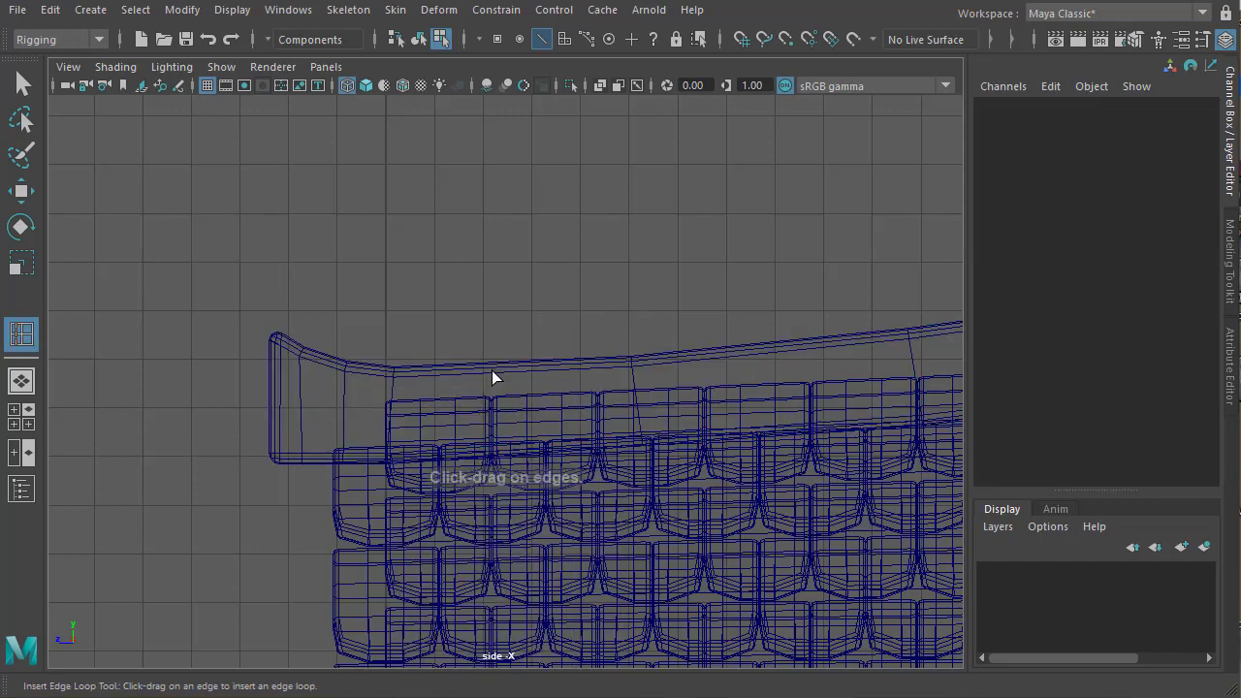
{"action": "left_click_drag", "start_coordinate": [492, 373], "coordinate": [502, 372]}
{"action": "middle_click_drag", "start_coordinate": [686, 376], "coordinate": [646, 372], "text": "alt"}
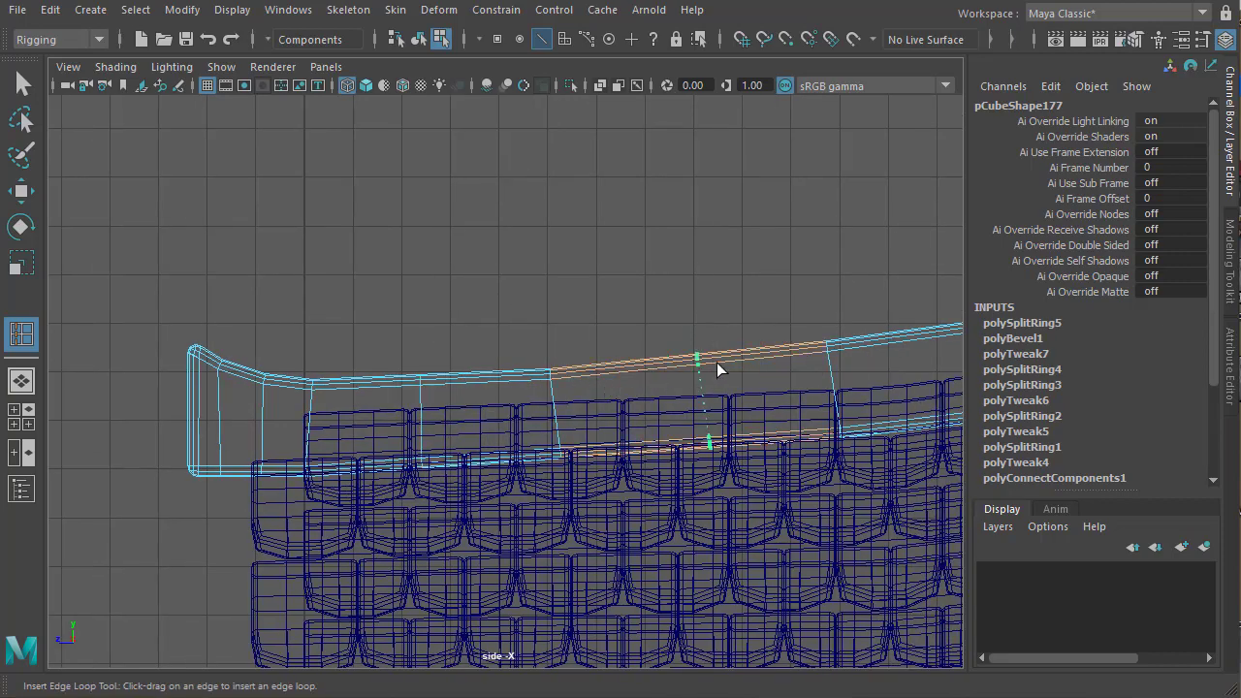
{"action": "left_click_drag", "start_coordinate": [717, 362], "coordinate": [693, 367]}
Insert one edge loop midway in each of the four remaining long segments up to the ridge beam's high end
{"action": "middle_click_drag", "start_coordinate": [684, 369], "coordinate": [514, 351], "text": "alt"}
{"action": "right_click_drag", "start_coordinate": [514, 351], "coordinate": [367, 349], "text": "alt"}
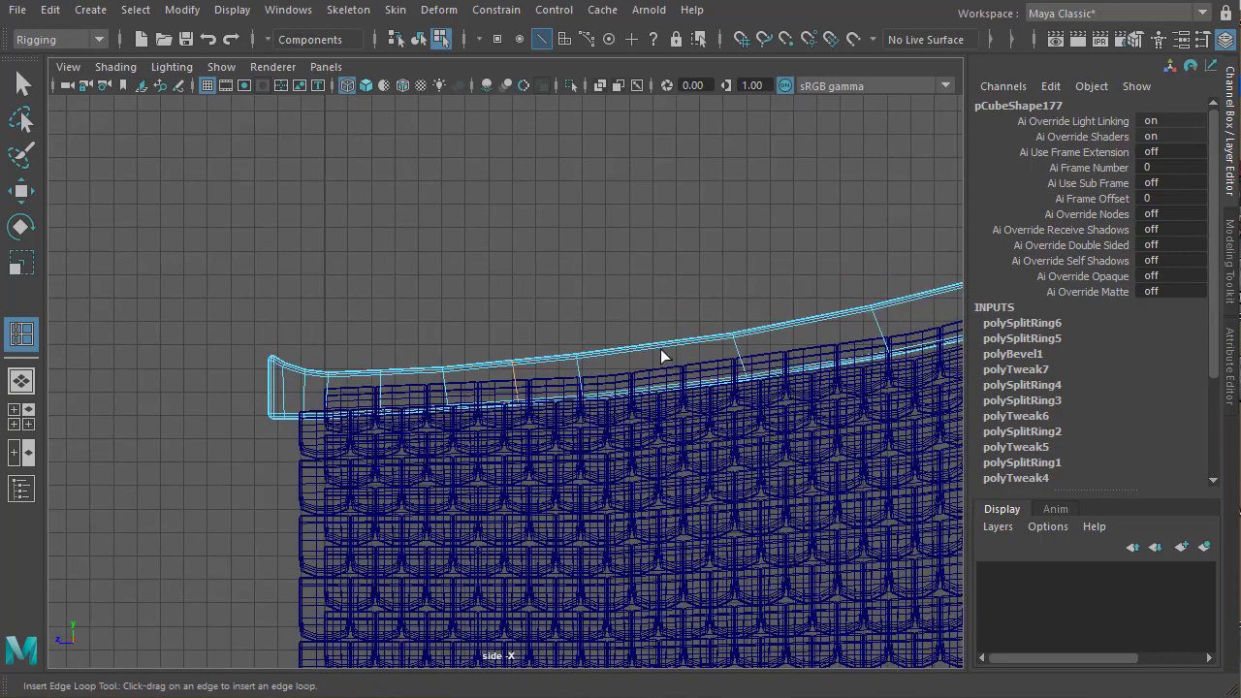
{"action": "left_click_drag", "start_coordinate": [650, 345], "coordinate": [656, 345]}
{"action": "middle_click_drag", "start_coordinate": [803, 330], "coordinate": [672, 342], "text": "alt"}
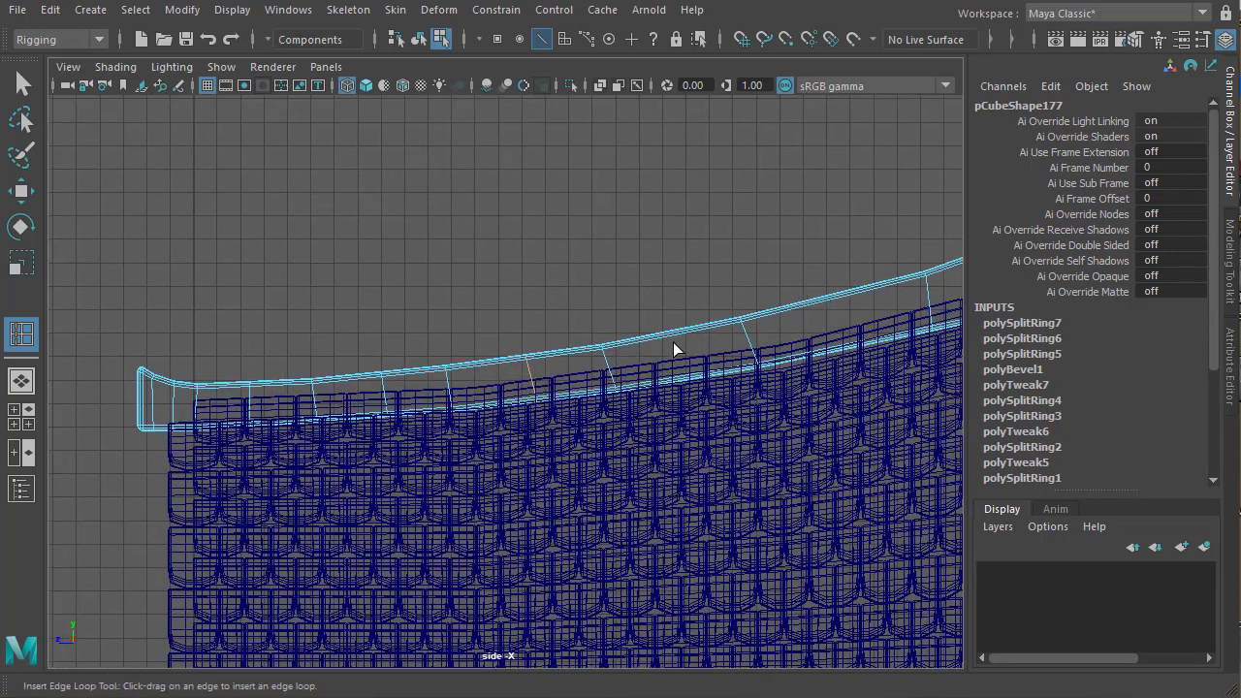
{"action": "left_click_drag", "start_coordinate": [674, 333], "coordinate": [726, 343]}
{"action": "middle_click_drag", "start_coordinate": [726, 344], "coordinate": [584, 364], "text": "alt"}
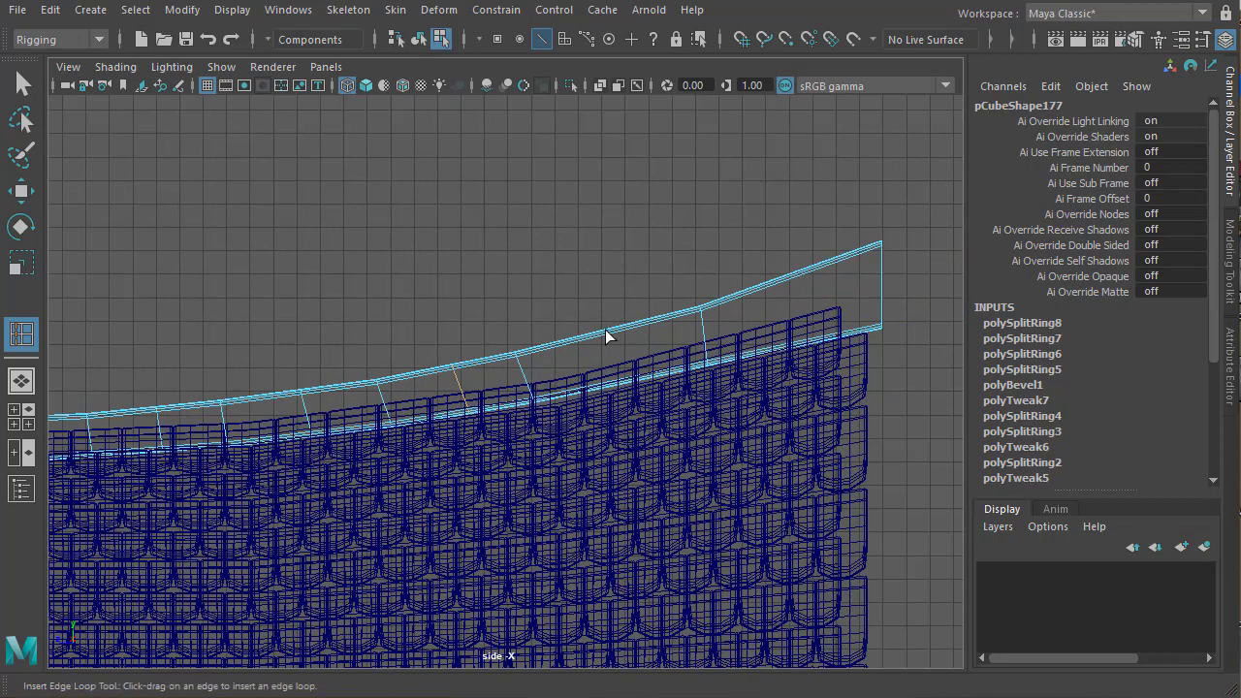
{"action": "left_click_drag", "start_coordinate": [605, 334], "coordinate": [601, 338]}
{"action": "left_click_drag", "start_coordinate": [809, 270], "coordinate": [810, 272]}
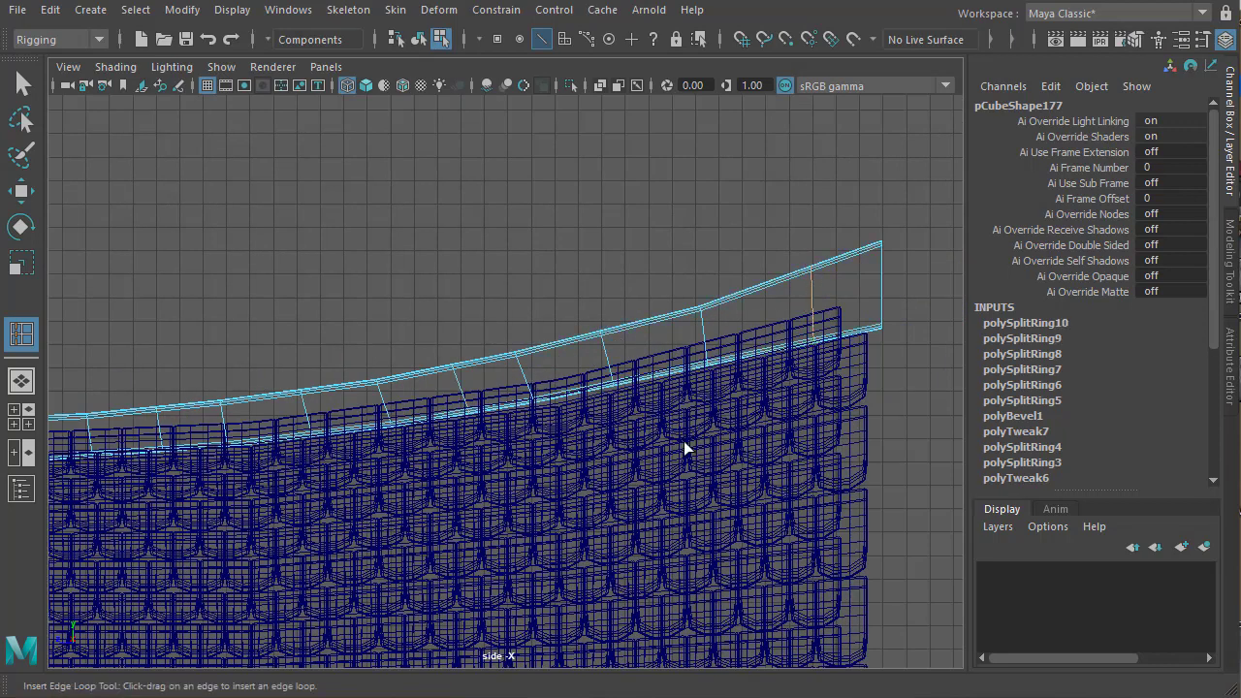
Raise the top vertices of the second edge loop in from the beam's high end to Y 8.816
{"action": "middle_click_drag", "start_coordinate": [668, 413], "coordinate": [701, 371], "text": "alt"}
{"action": "key", "text": "w"}
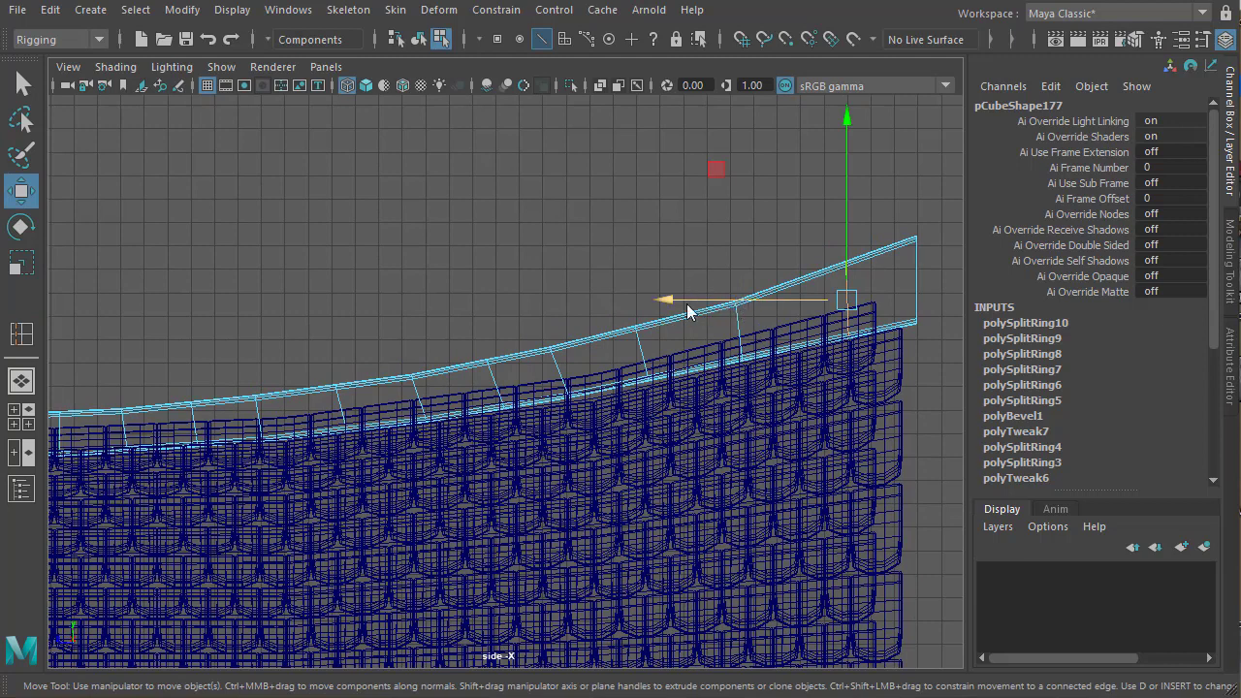
{"action": "key", "text": "F9"}
{"action": "left_click", "coordinate": [737, 302]}
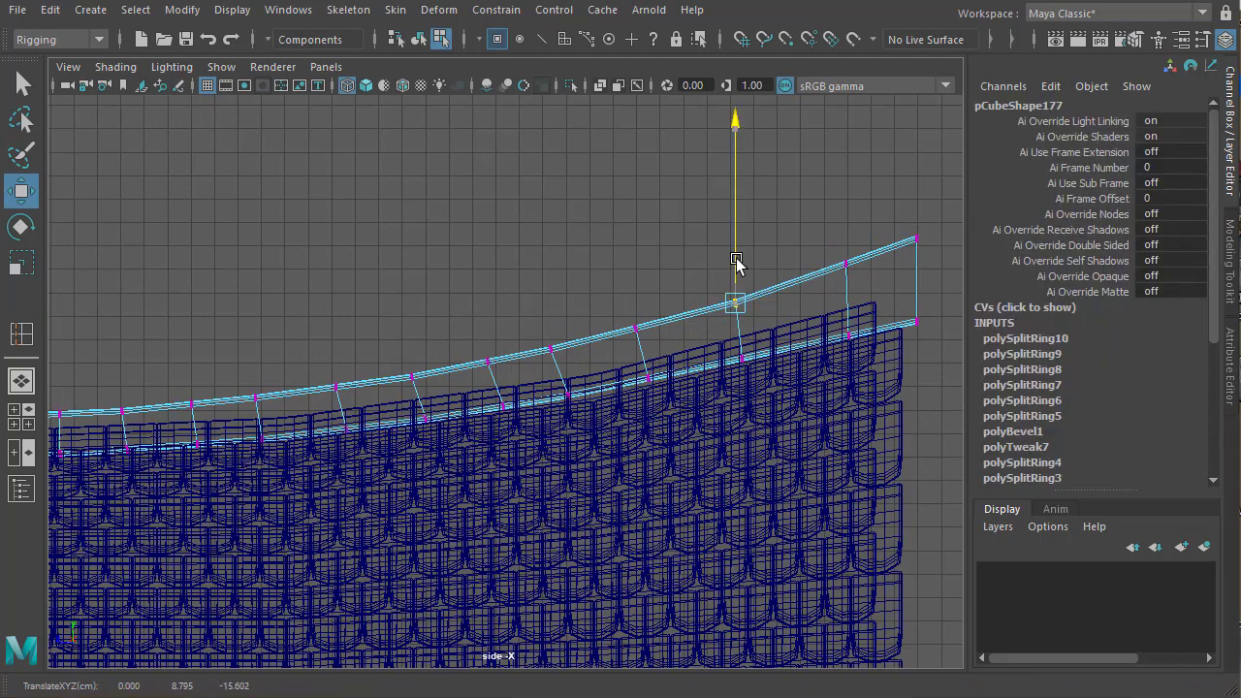
{"action": "left_click_drag", "start_coordinate": [736, 258], "coordinate": [736, 257]}
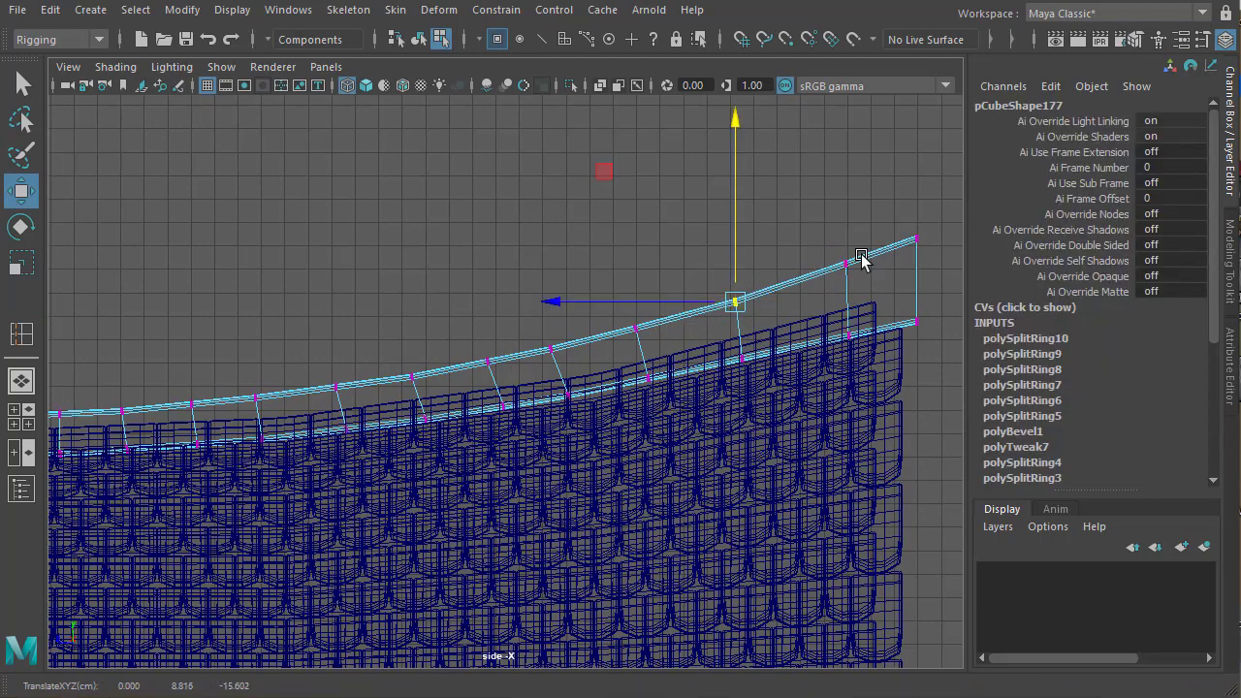
Adjust the height of the top vertices on two mid-beam edge loops to even out the upper curve
{"action": "left_click", "coordinate": [535, 340]}
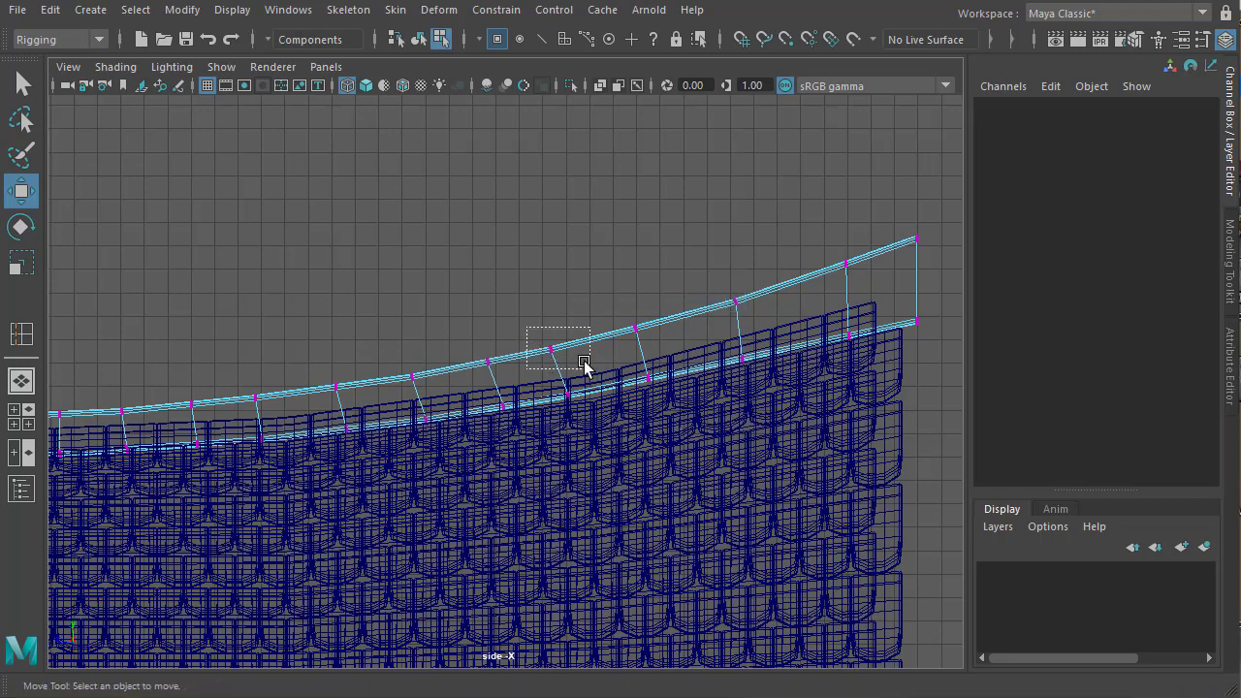
{"action": "left_click_drag", "start_coordinate": [583, 363], "coordinate": [584, 364]}
{"action": "left_click_drag", "start_coordinate": [553, 300], "coordinate": [554, 303]}
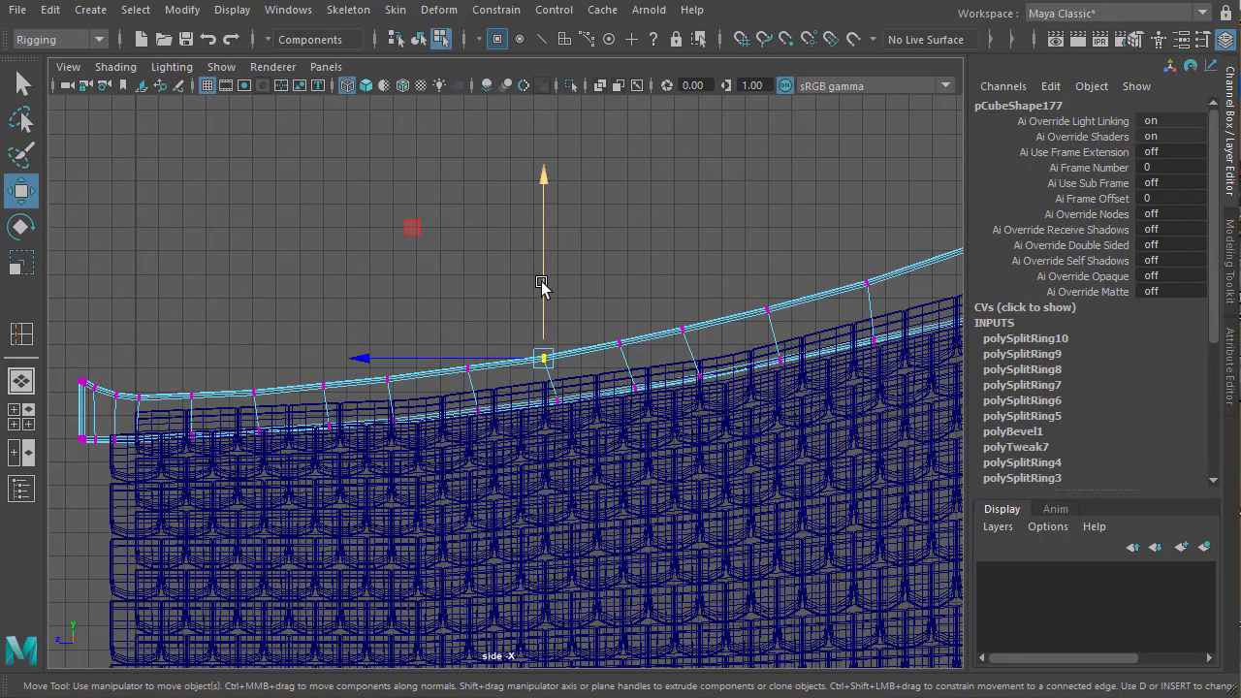
{"action": "left_click_drag", "start_coordinate": [542, 283], "coordinate": [543, 283]}
Fine-tune the top vertices of three edge loops toward the flared end, setting those nearest that end to Y 6.478
{"action": "middle_click_drag", "start_coordinate": [529, 417], "coordinate": [665, 393], "text": "alt"}
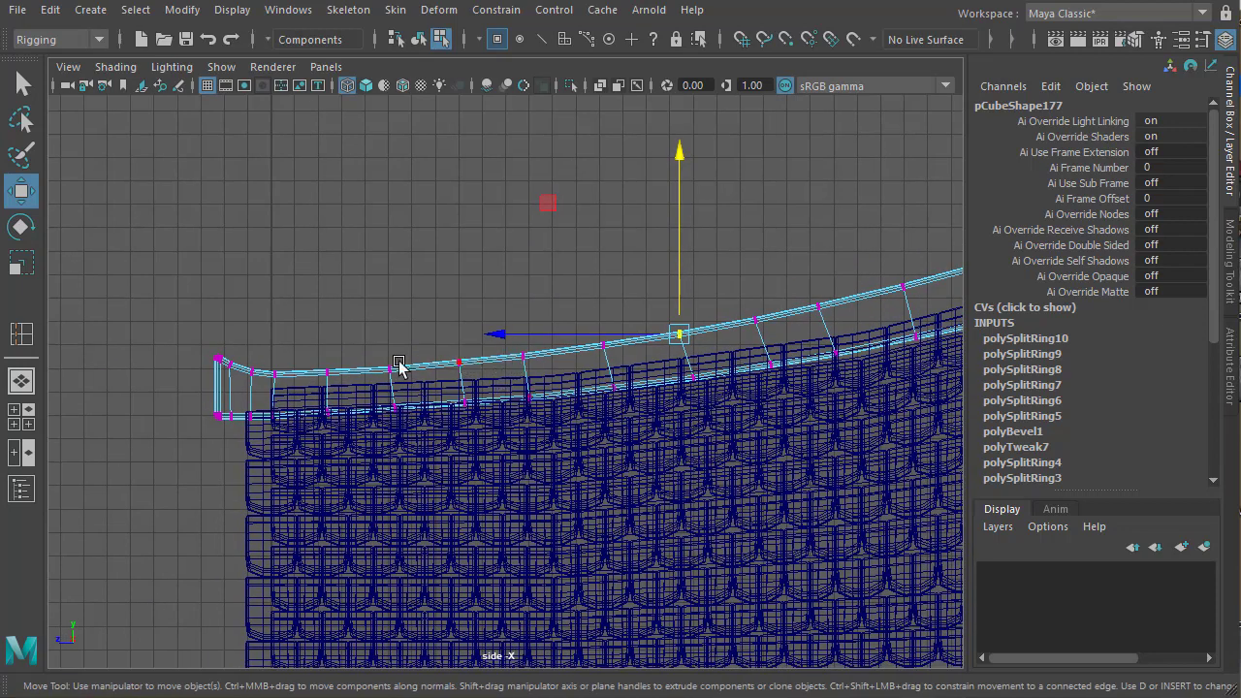
{"action": "left_click", "coordinate": [457, 359]}
{"action": "left_click_drag", "start_coordinate": [453, 308], "coordinate": [477, 335]}
{"action": "left_click", "coordinate": [532, 347]}
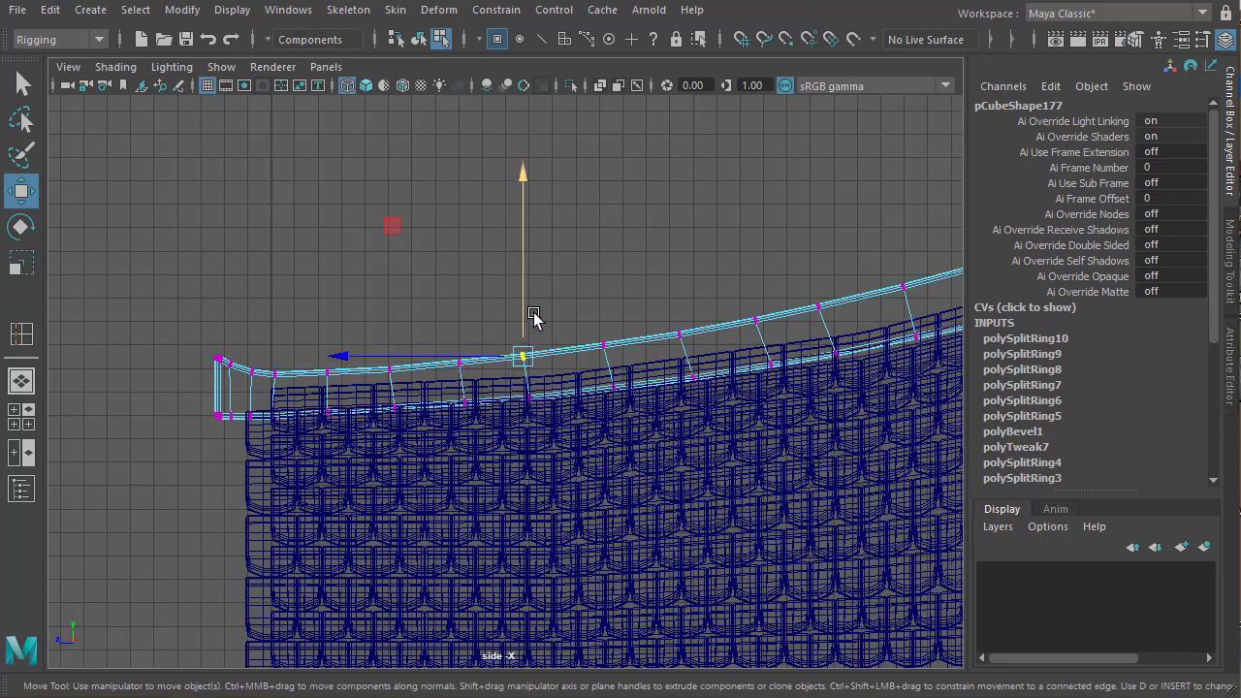
{"action": "left_click", "coordinate": [378, 364]}
{"action": "left_click_drag", "start_coordinate": [389, 317], "coordinate": [389, 316]}
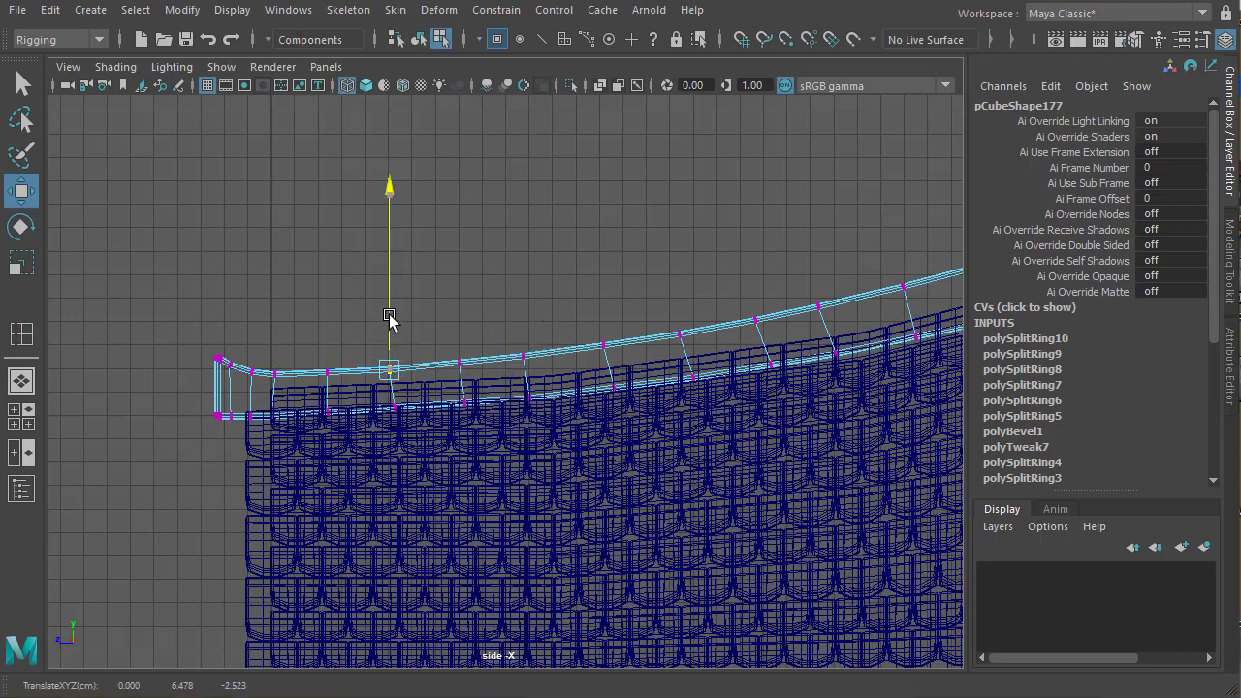
{"action": "left_click", "coordinate": [520, 339]}
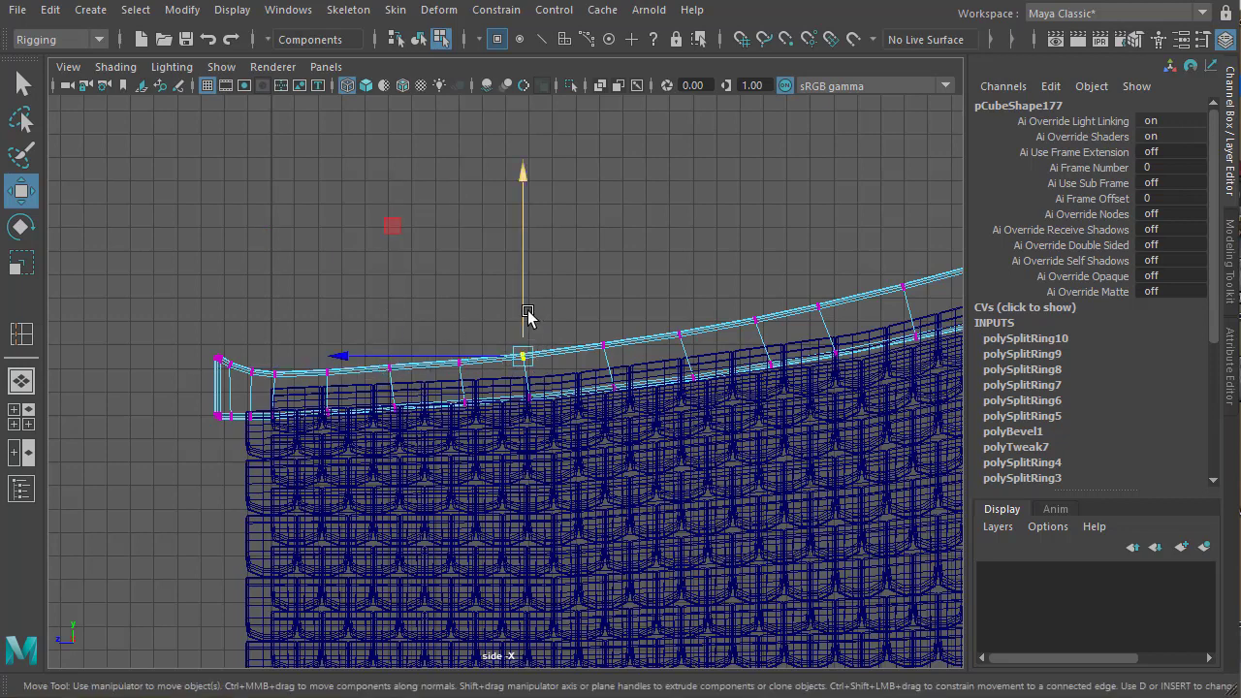
{"action": "left_click_drag", "start_coordinate": [527, 315], "coordinate": [527, 319]}
Leave vertex editing and check the smoothed ridge beam in the perspective view
{"action": "right_click_drag", "start_coordinate": [344, 378], "coordinate": [312, 498]}
{"action": "left_click", "coordinate": [573, 303]}
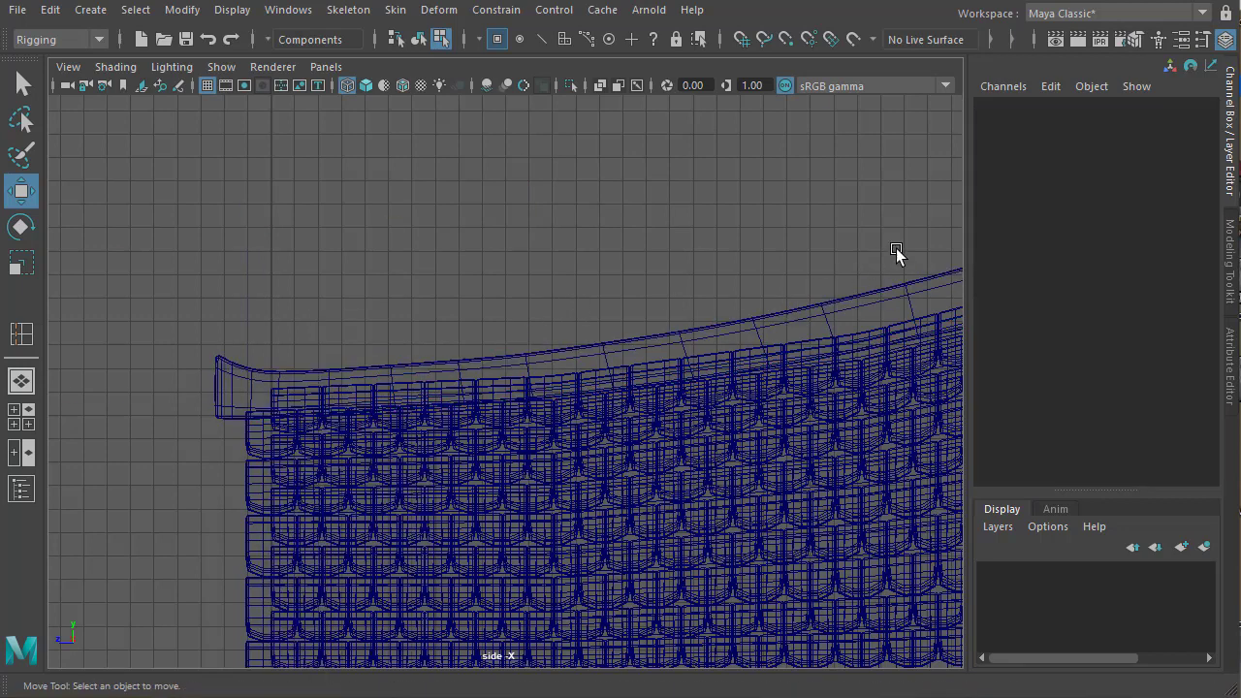
{"action": "key", "text": "space"}
{"action": "key", "text": "space"}
{"action": "left_click_drag", "start_coordinate": [377, 454], "coordinate": [554, 459], "text": "alt"}
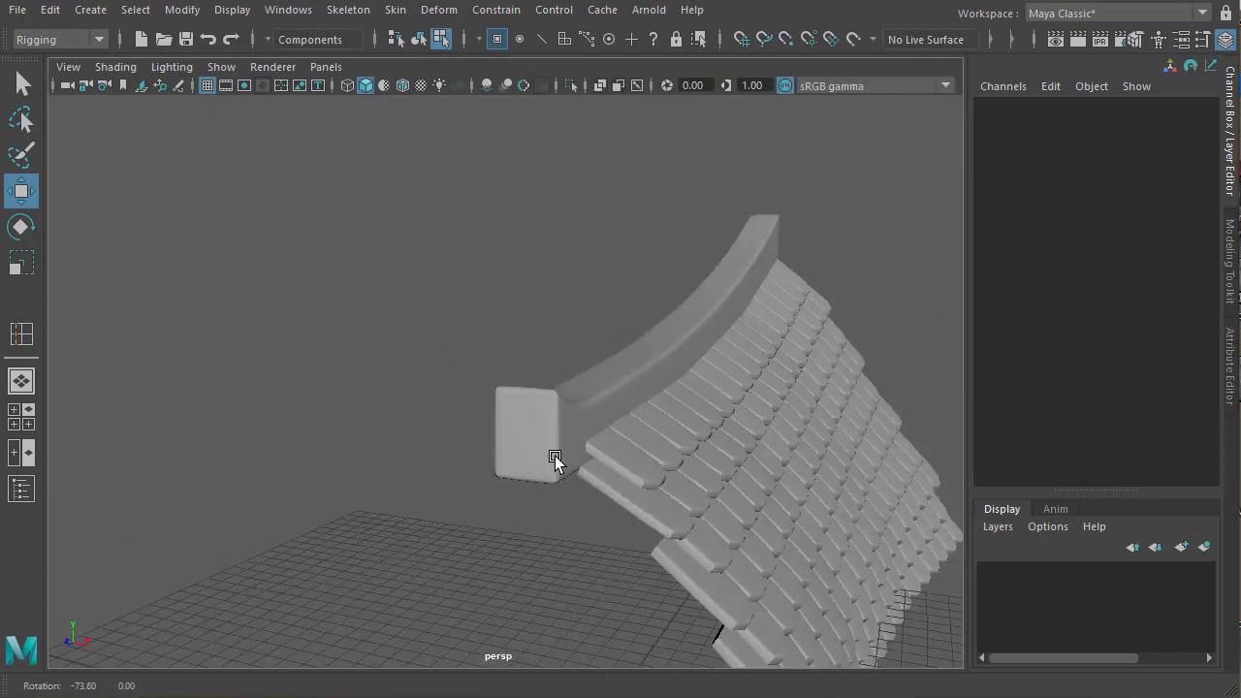
{"action": "middle_click_drag", "start_coordinate": [553, 446], "coordinate": [431, 395], "text": "alt"}
{"action": "left_click_drag", "start_coordinate": [431, 398], "coordinate": [264, 446], "text": "alt"}
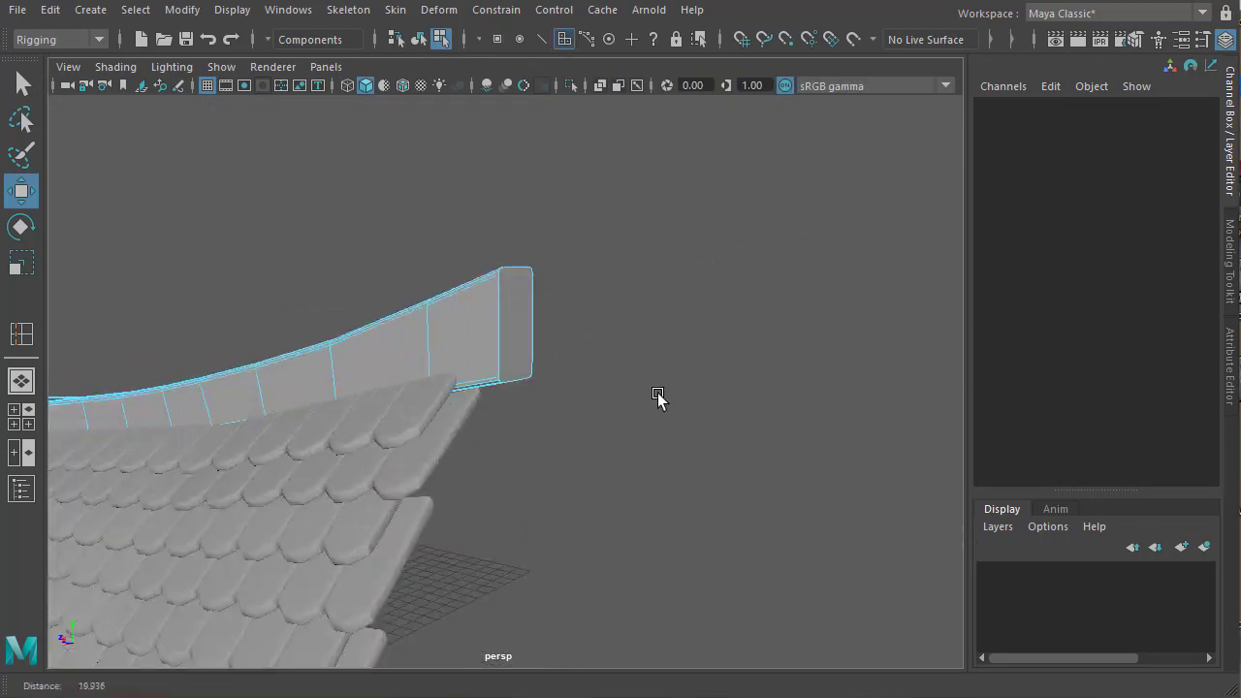
Delete the end cap face at the ridge beam's high end
{"action": "left_click_drag", "start_coordinate": [657, 392], "coordinate": [530, 450], "text": "alt"}
{"action": "left_click", "coordinate": [484, 479]}
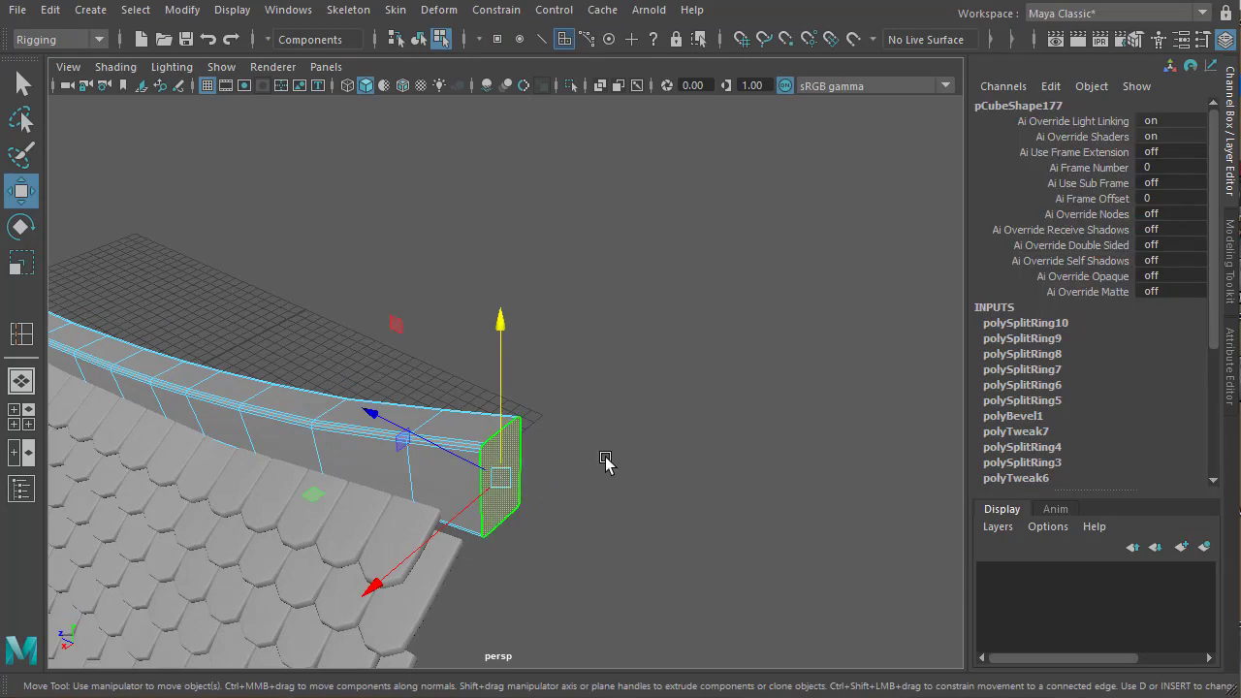
{"action": "left_click_drag", "start_coordinate": [546, 359], "coordinate": [556, 415], "text": "alt"}
{"action": "key", "text": "Delete"}
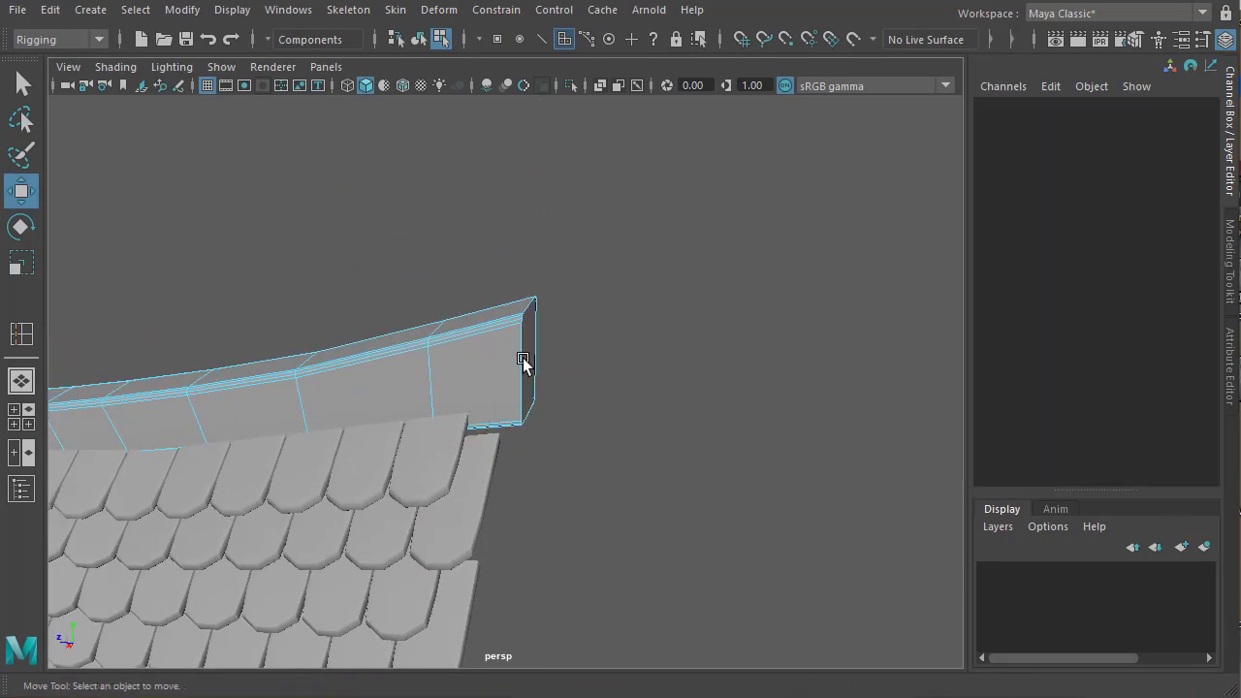
Start an EP curve in the side view at mid-height on the ridge beam's high end
{"action": "left_click", "coordinate": [91, 10]}
{"action": "mouse_move", "coordinate": [144, 95]}
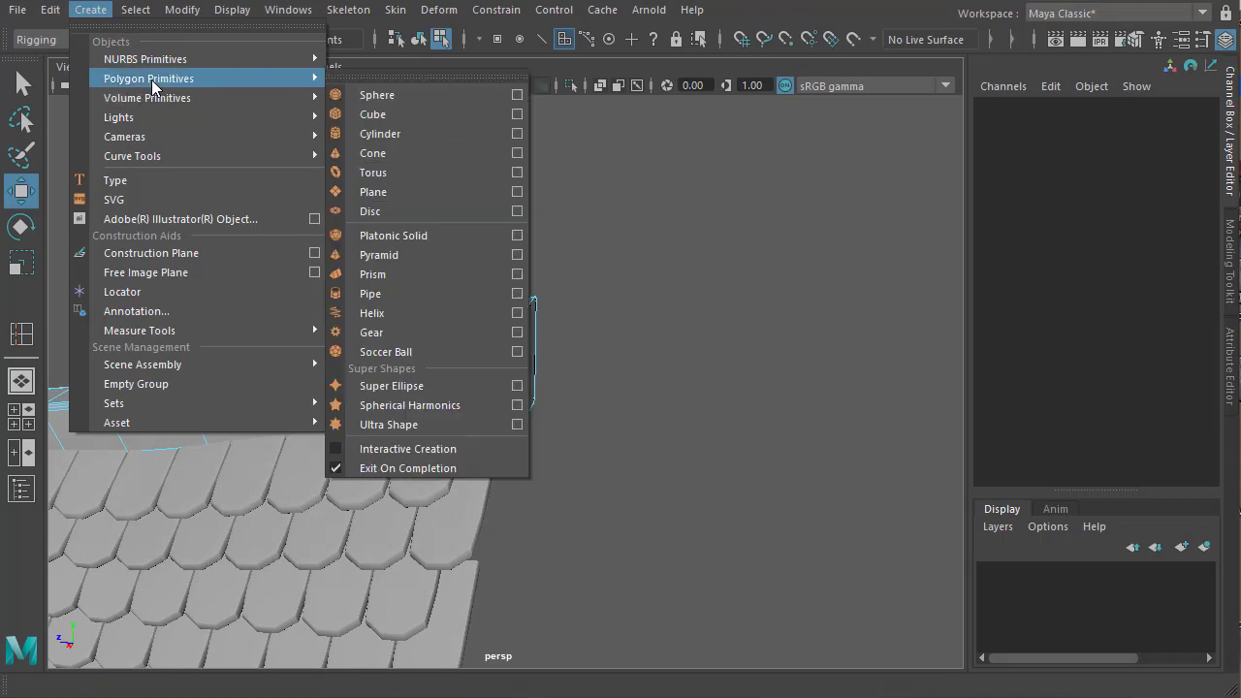
{"action": "mouse_move", "coordinate": [152, 158]}
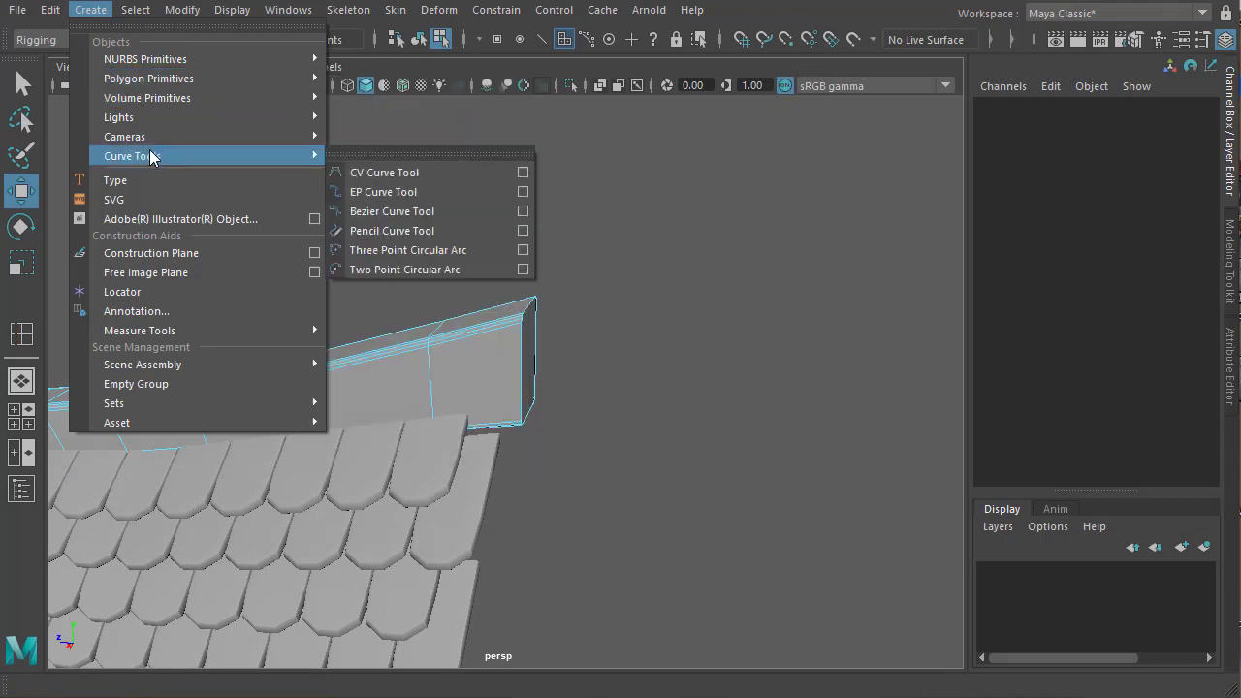
{"action": "left_click", "coordinate": [388, 191]}
{"action": "key", "text": "space"}
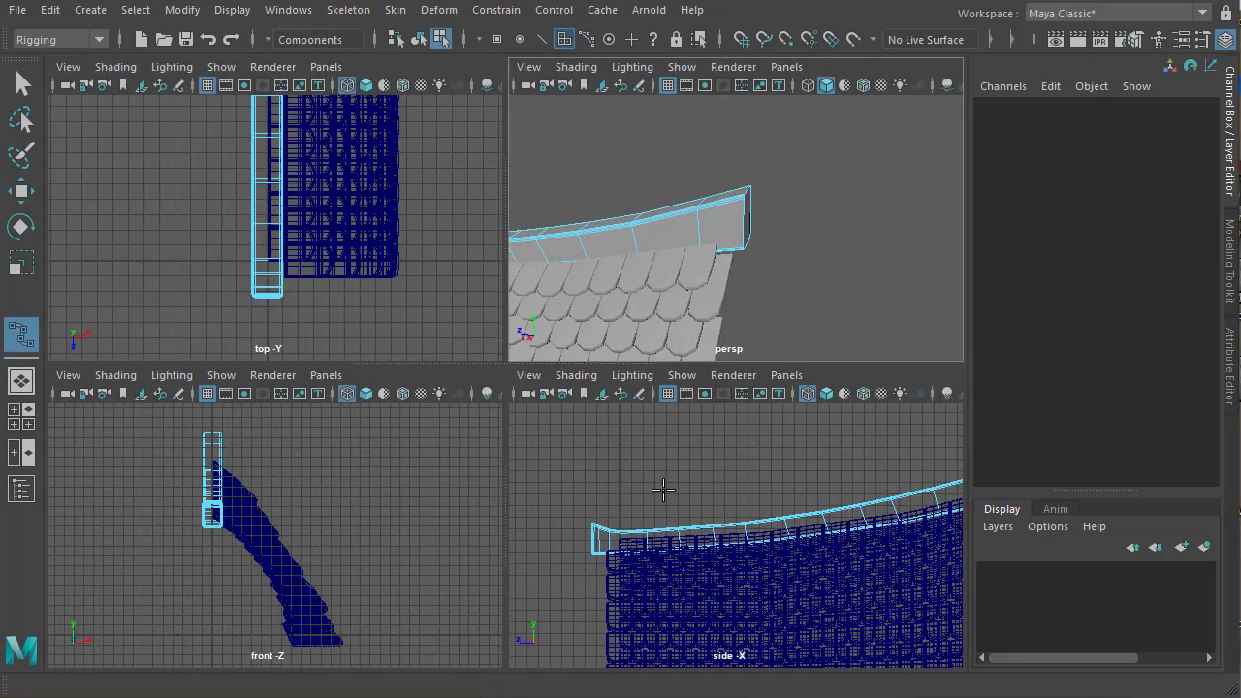
{"action": "key", "text": "space"}
{"action": "middle_click_drag", "start_coordinate": [766, 408], "coordinate": [160, 453], "text": "alt"}
{"action": "right_click_drag", "start_coordinate": [291, 437], "coordinate": [502, 421], "text": "alt"}
{"action": "middle_click_drag", "start_coordinate": [502, 421], "coordinate": [512, 473], "text": "alt"}
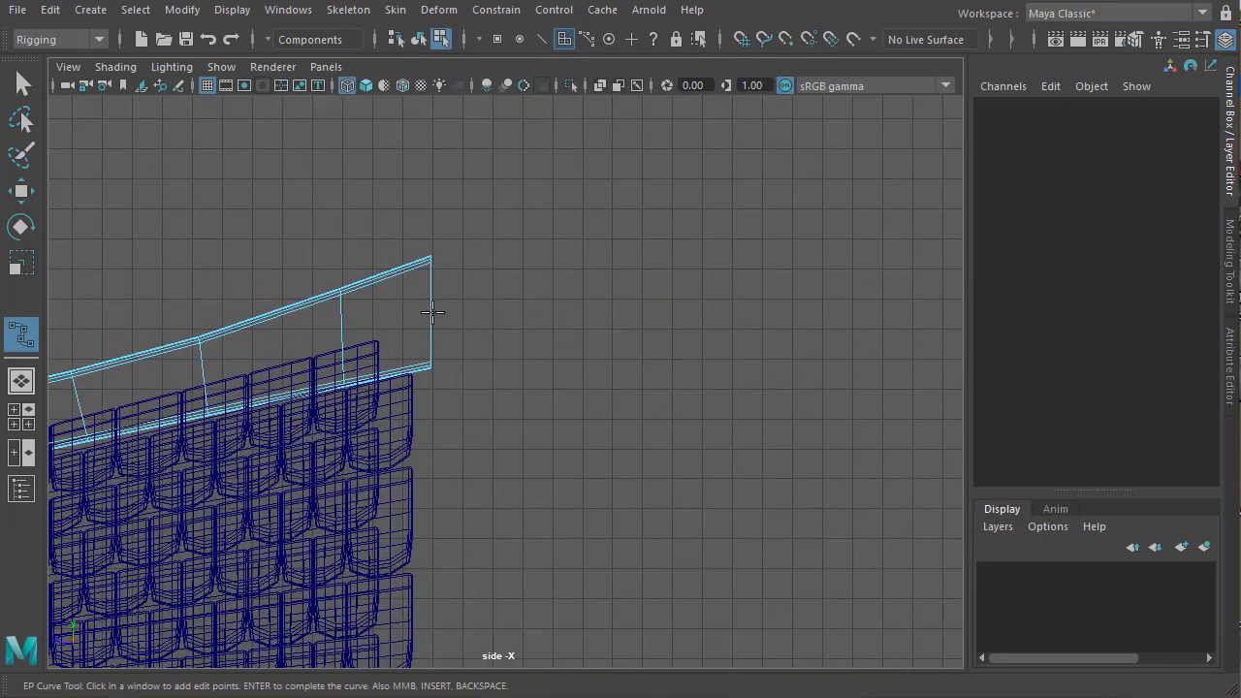
{"action": "left_click", "coordinate": [434, 310]}
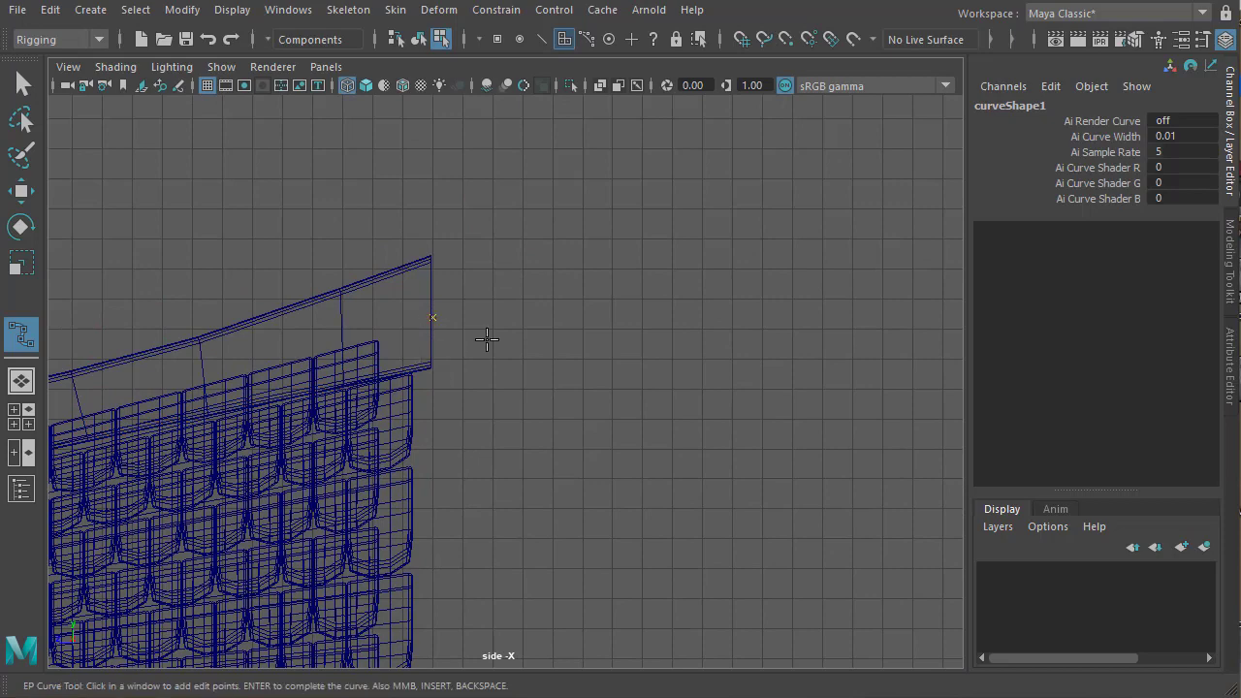
Place further edit points outward, over and back inward to form a spiral scroll beyond the beam end, and finish the curve
{"action": "scroll", "coordinate": [493, 335], "scroll_direction": "down", "scroll_amount": 3}
{"action": "left_click", "coordinate": [519, 318]}
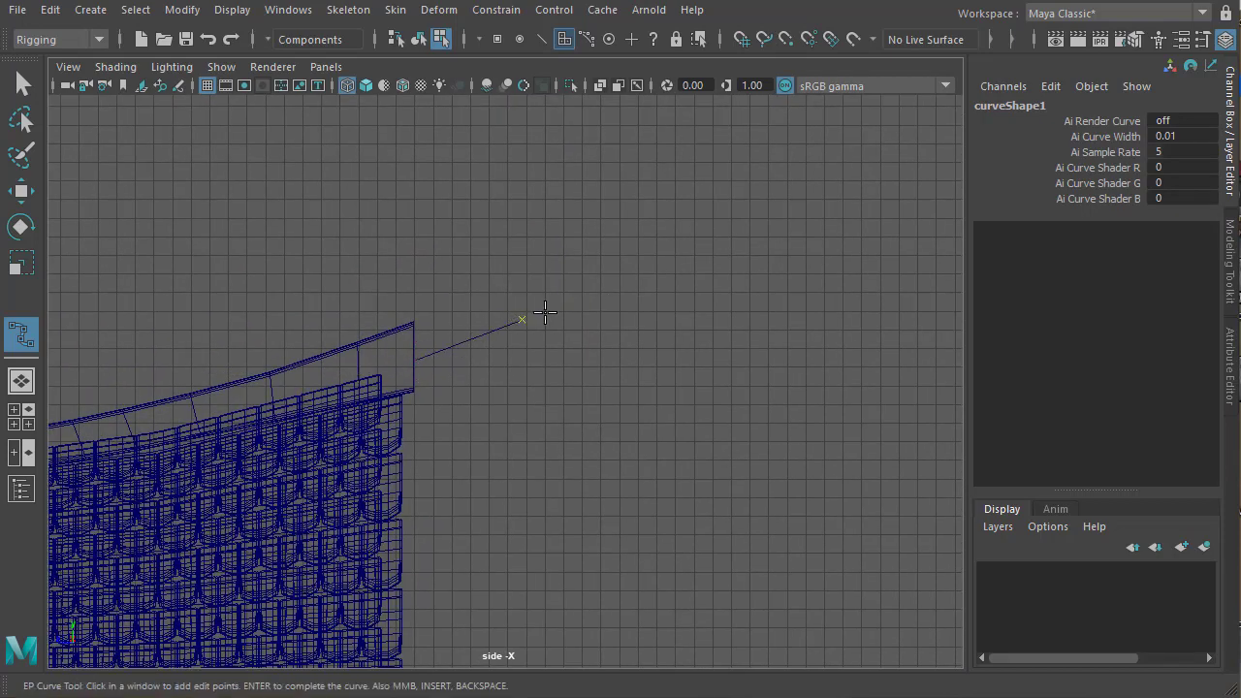
{"action": "scroll", "coordinate": [471, 355], "scroll_direction": "down", "scroll_amount": 2}
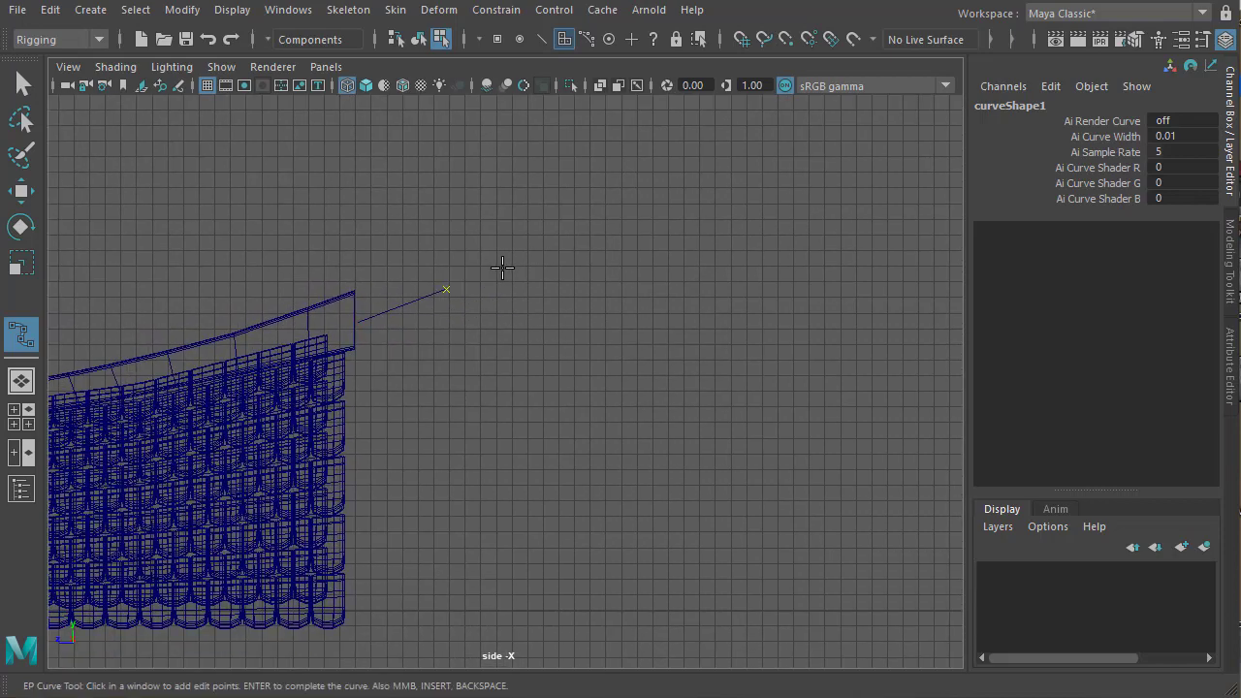
{"action": "left_click", "coordinate": [567, 291]}
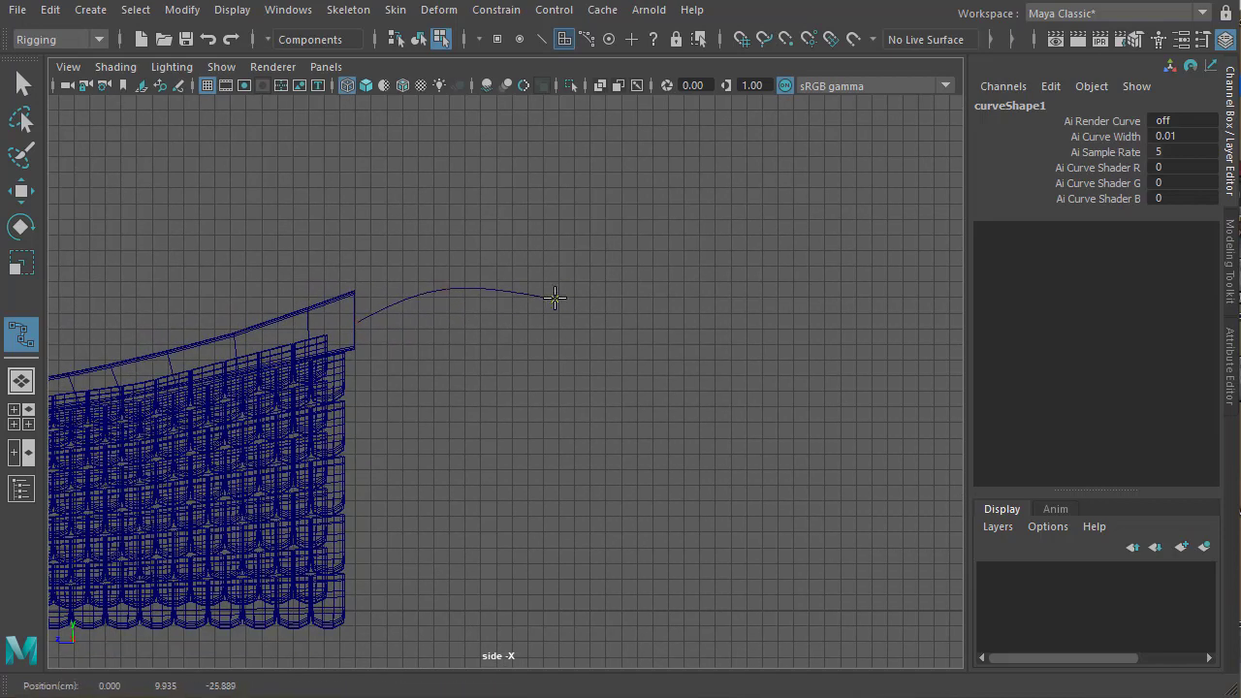
{"action": "left_click", "coordinate": [617, 389]}
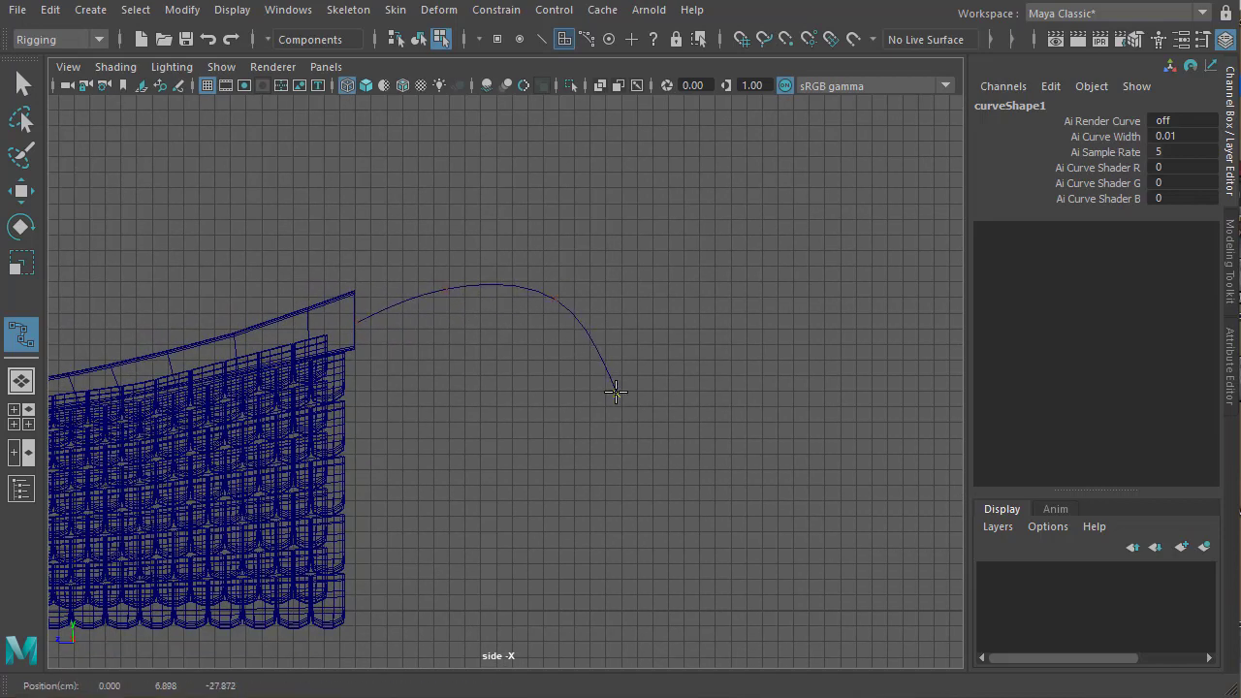
{"action": "mouse_move", "coordinate": [511, 466]}
{"action": "left_mouse_down"}
{"action": "mouse_move", "coordinate": [476, 471]}
{"action": "mouse_move", "coordinate": [493, 452]}
{"action": "mouse_move", "coordinate": [543, 460]}
{"action": "mouse_move", "coordinate": [526, 470]}
{"action": "left_mouse_up"}
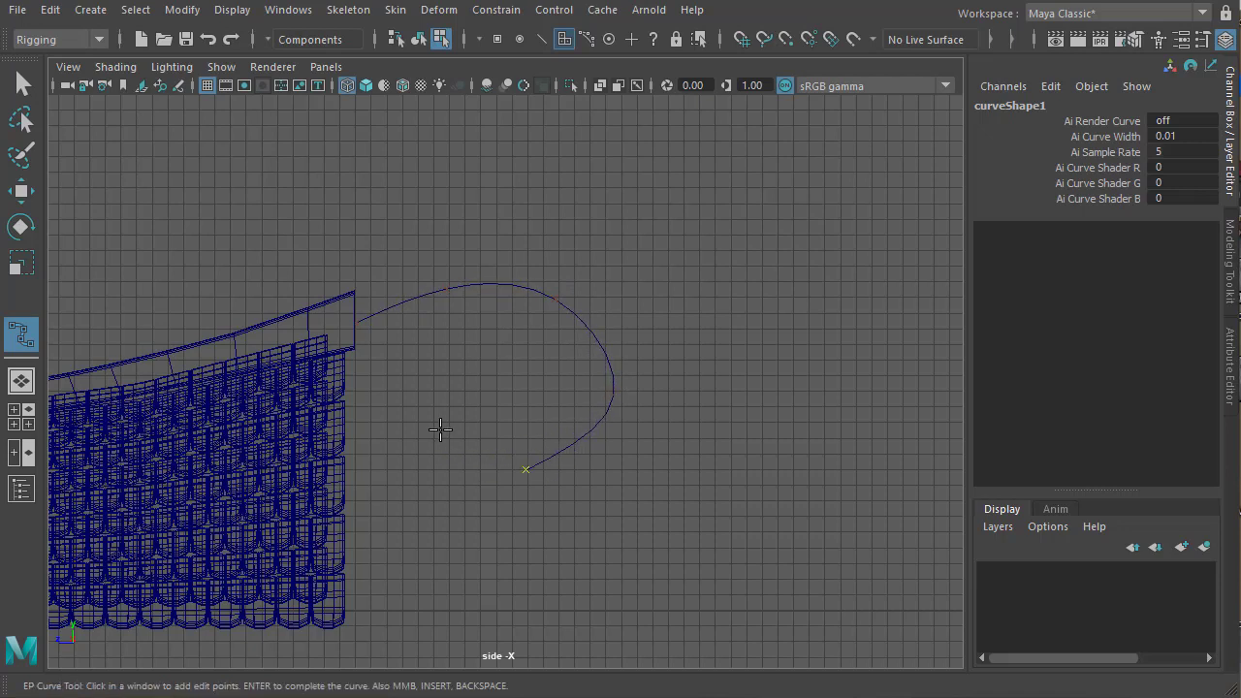
{"action": "left_click_drag", "start_coordinate": [434, 413], "coordinate": [437, 395]}
{"action": "left_click_drag", "start_coordinate": [504, 341], "coordinate": [530, 336]}
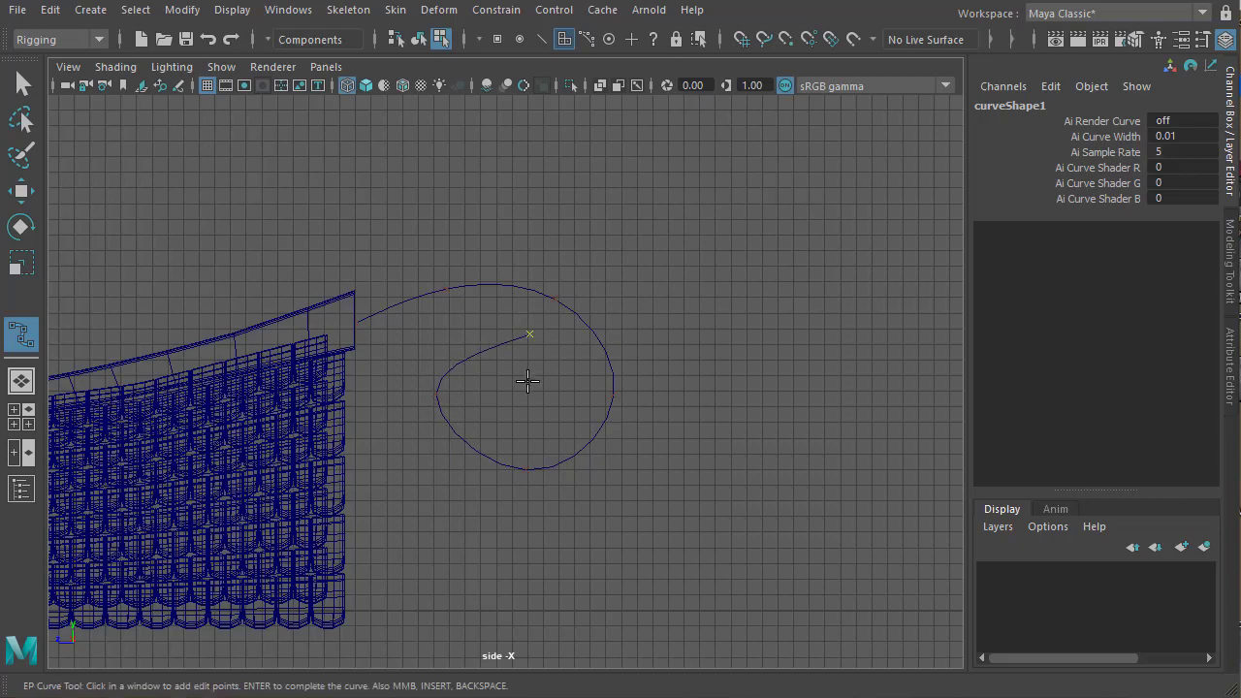
{"action": "left_click_drag", "start_coordinate": [528, 391], "coordinate": [549, 392]}
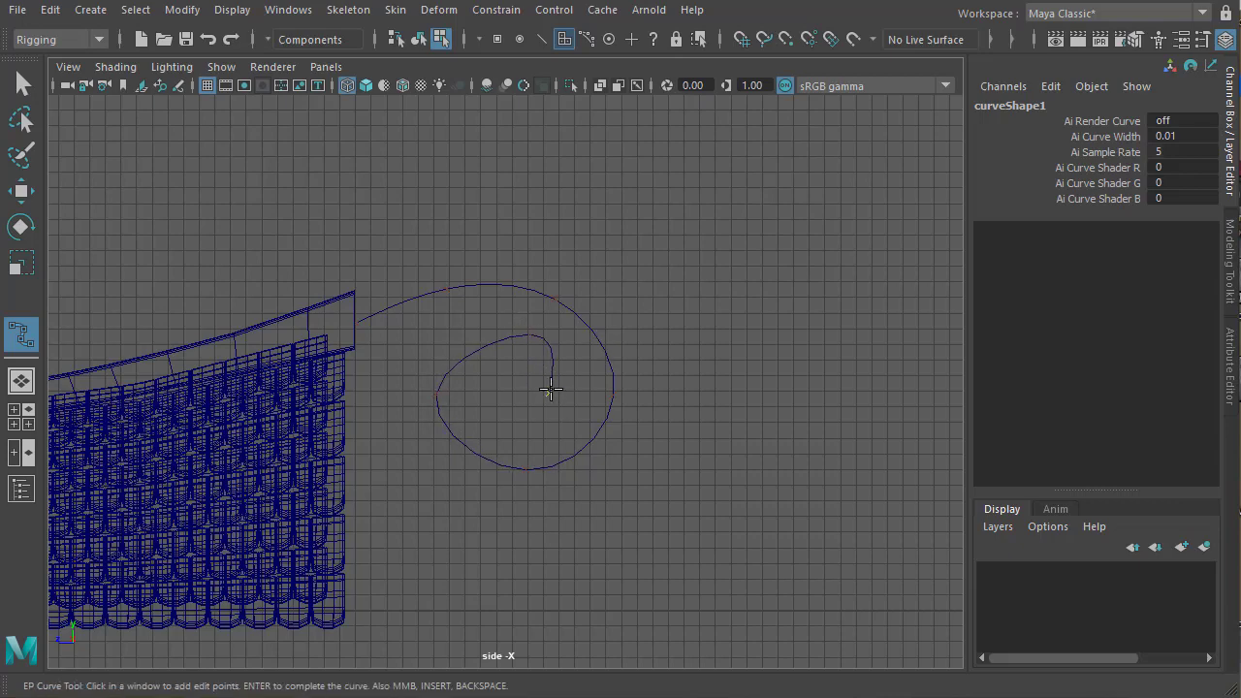
{"action": "key", "text": "Return"}
{"action": "key", "text": "w"}
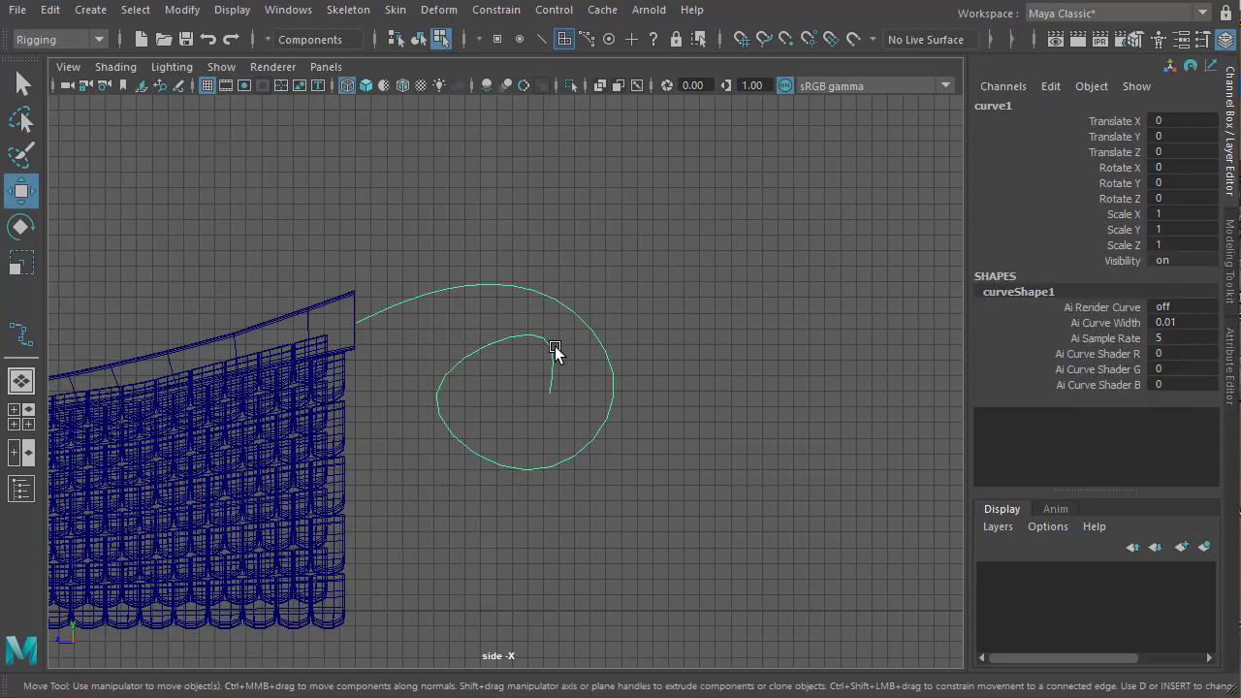
Move the inner control vertices of the spiral curve to round and tighten its innermost turn
{"action": "right_click_drag", "start_coordinate": [556, 349], "coordinate": [485, 349]}
{"action": "left_click", "coordinate": [558, 364]}
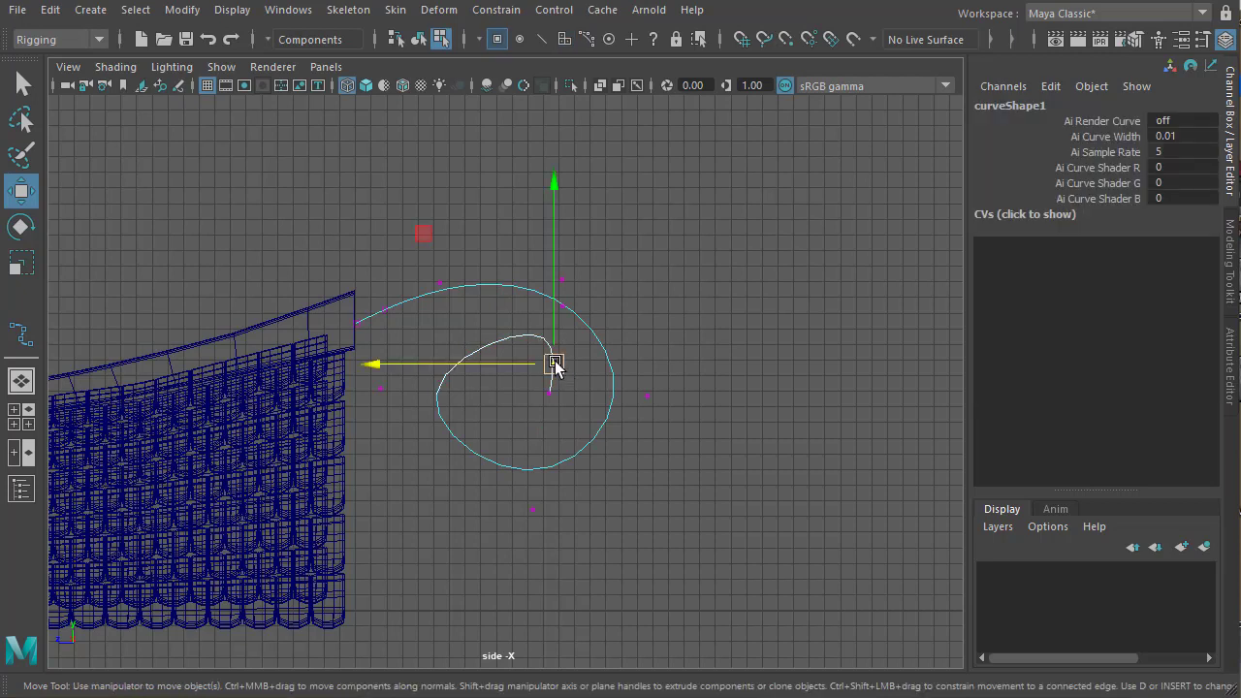
{"action": "left_click_drag", "start_coordinate": [556, 363], "coordinate": [587, 383]}
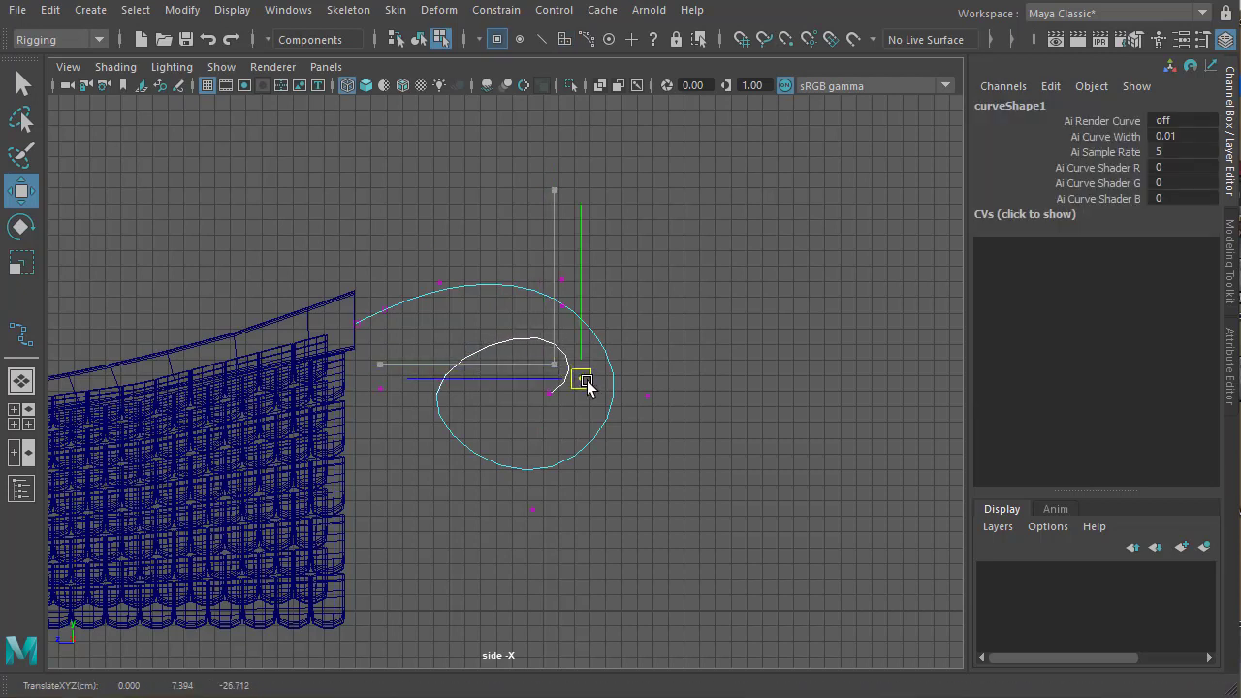
{"action": "left_click", "coordinate": [380, 388]}
{"action": "left_click_drag", "start_coordinate": [383, 390], "coordinate": [429, 390]}
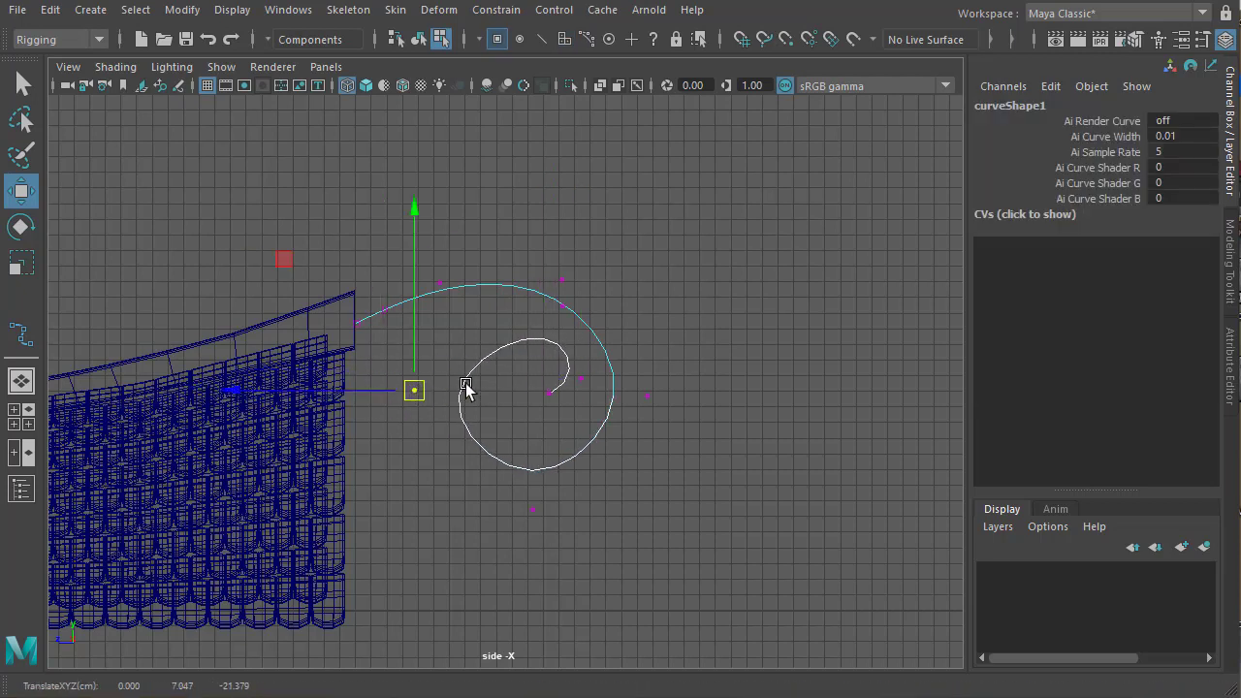
{"action": "left_click_drag", "start_coordinate": [539, 373], "coordinate": [543, 407]}
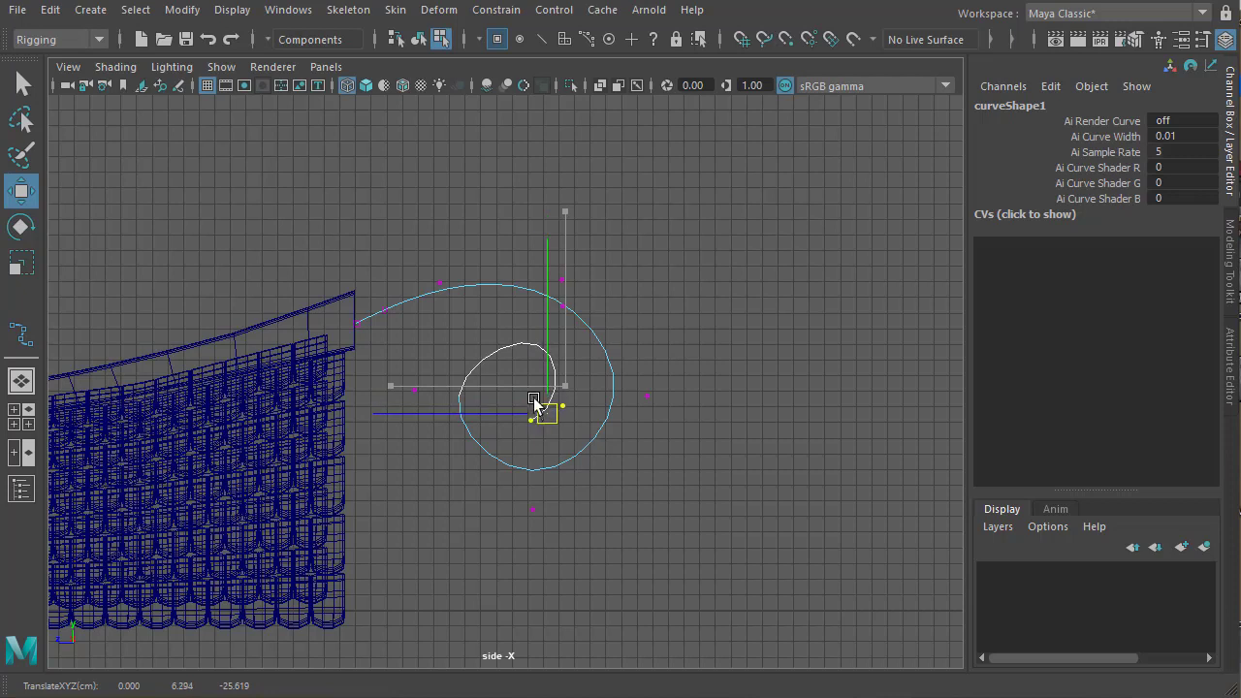
{"action": "left_click", "coordinate": [414, 391]}
{"action": "left_click_drag", "start_coordinate": [414, 390], "coordinate": [404, 382]}
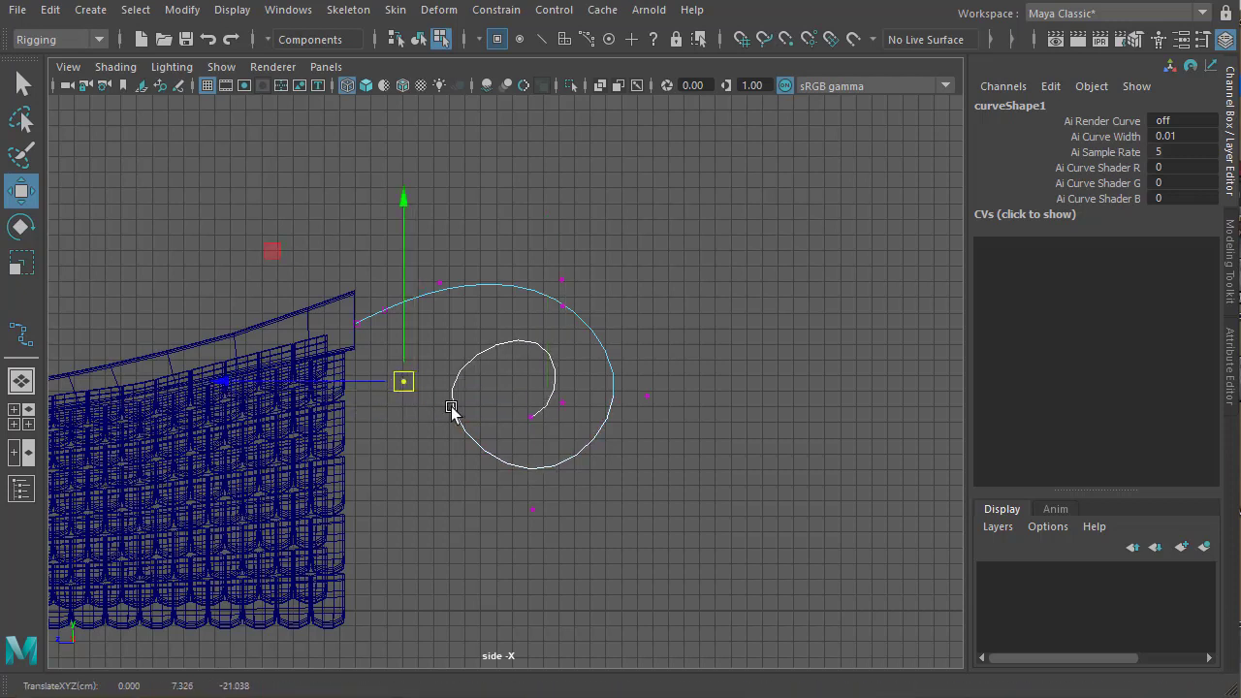
{"action": "left_click", "coordinate": [560, 306]}
{"action": "mouse_move", "coordinate": [559, 307]}
{"action": "left_mouse_down"}
{"action": "mouse_move", "coordinate": [529, 320]}
{"action": "mouse_move", "coordinate": [549, 317]}
{"action": "left_mouse_up"}
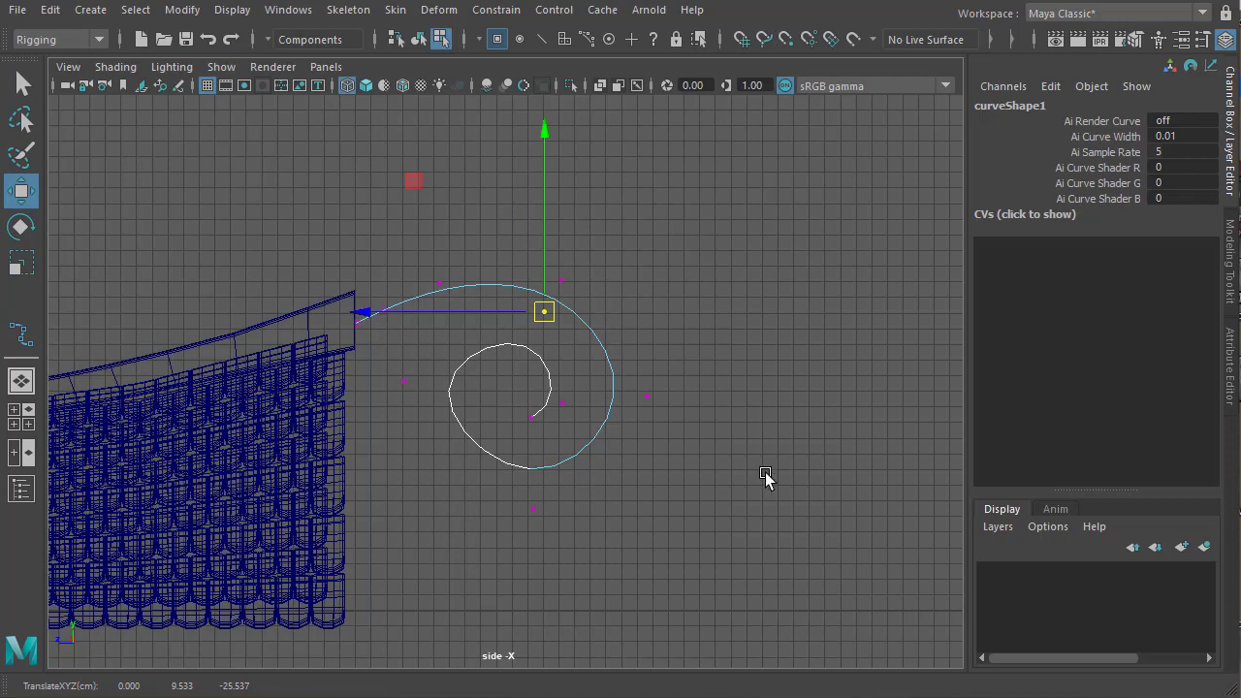
Reposition groups of the spiral's control vertices to even out its turns, undoing one unwanted move, and return to object mode
{"action": "left_click_drag", "start_coordinate": [702, 430], "coordinate": [546, 307]}
{"action": "left_click_drag", "start_coordinate": [713, 254], "coordinate": [405, 557]}
{"action": "left_click_drag", "start_coordinate": [408, 255], "coordinate": [534, 392]}
{"action": "key", "text": "ctrl+z"}
{"action": "left_click_drag", "start_coordinate": [708, 514], "coordinate": [397, 208]}
{"action": "left_click_drag", "start_coordinate": [531, 378], "coordinate": [567, 351]}
{"action": "right_click_drag", "start_coordinate": [652, 465], "coordinate": [536, 459], "text": "alt"}
{"action": "middle_click_drag", "start_coordinate": [544, 428], "coordinate": [515, 429], "text": "alt"}
{"action": "left_click_drag", "start_coordinate": [415, 342], "coordinate": [446, 374]}
{"action": "right_click_drag", "start_coordinate": [606, 349], "coordinate": [615, 460]}
In the perspective view, select the ridge beam's high-end face together with the spiral curve
{"action": "key", "text": "space"}
{"action": "key", "text": "space"}
{"action": "right_click_drag", "start_coordinate": [728, 482], "coordinate": [465, 468], "text": "alt"}
{"action": "middle_click_drag", "start_coordinate": [533, 467], "coordinate": [435, 458], "text": "alt"}
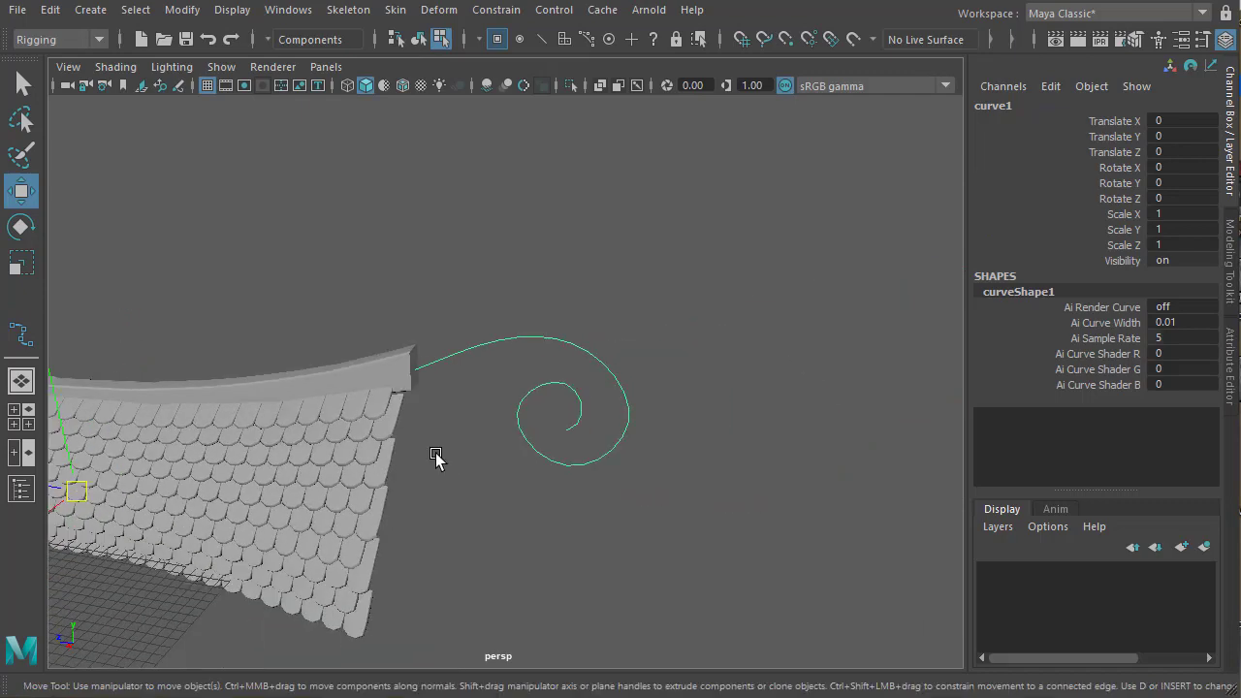
{"action": "left_click_drag", "start_coordinate": [436, 459], "coordinate": [452, 418], "text": "alt"}
{"action": "middle_click_drag", "start_coordinate": [452, 418], "coordinate": [497, 415], "text": "alt"}
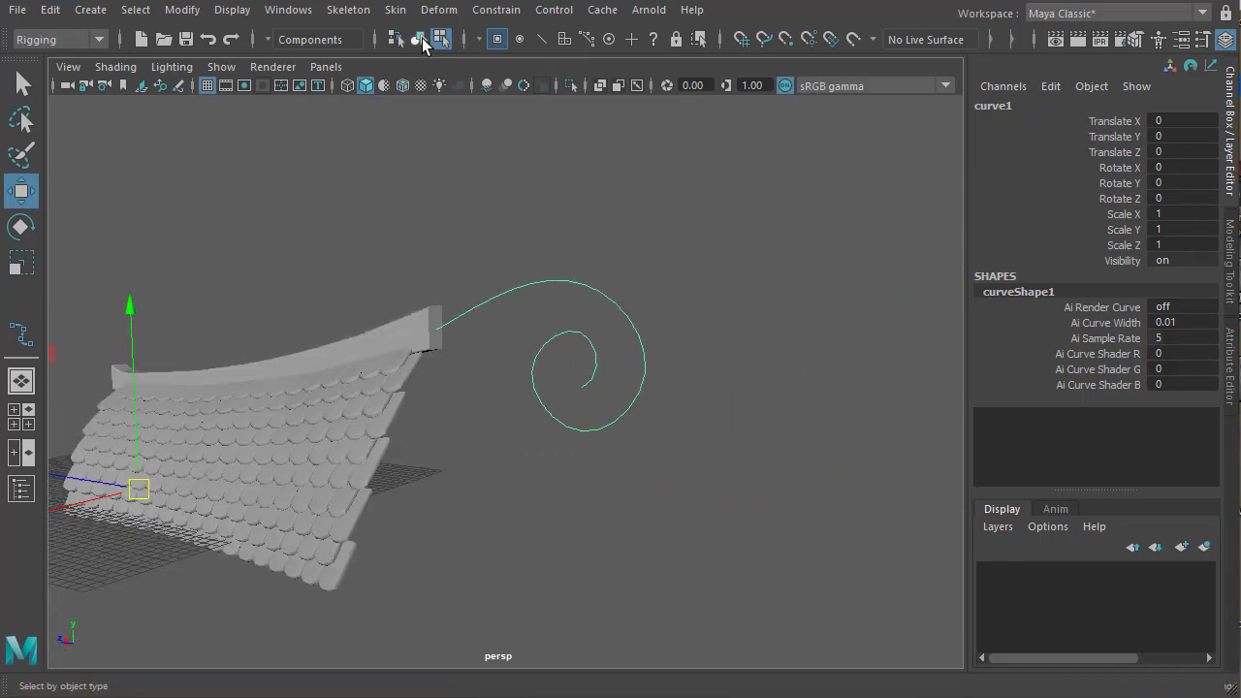
{"action": "left_click", "coordinate": [418, 38]}
{"action": "right_click_drag", "start_coordinate": [411, 342], "coordinate": [421, 355]}
{"action": "left_click", "coordinate": [436, 327]}
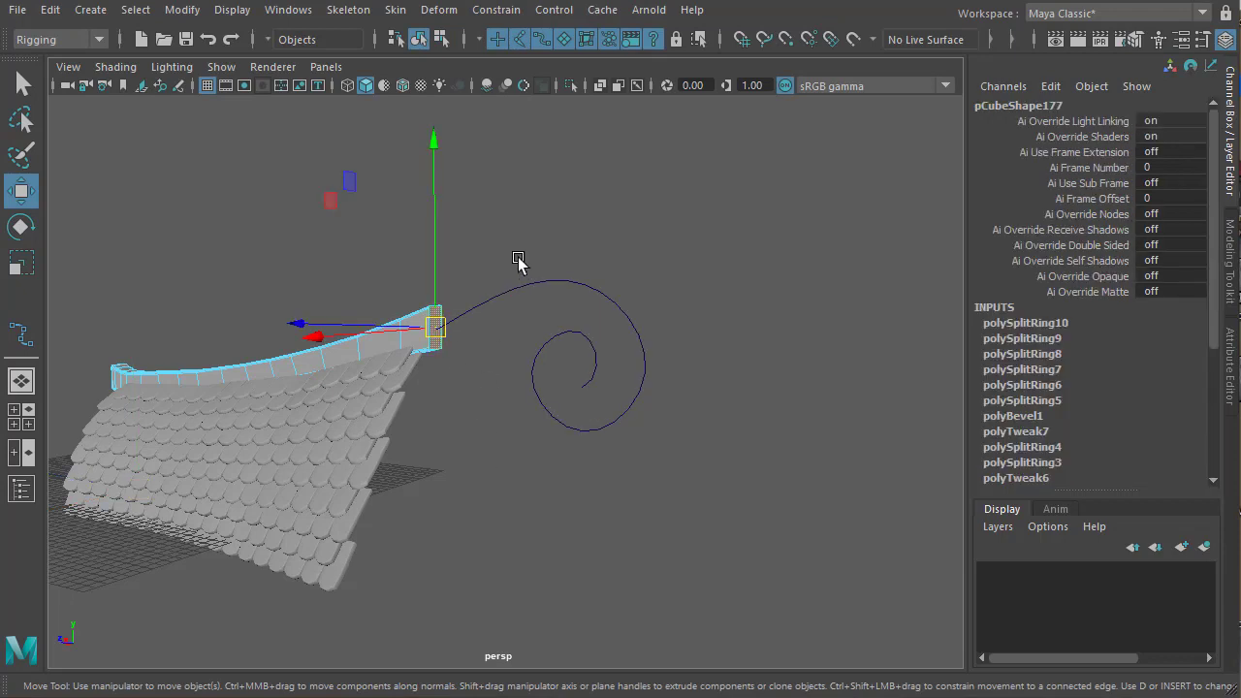
{"action": "left_click", "coordinate": [549, 323]}
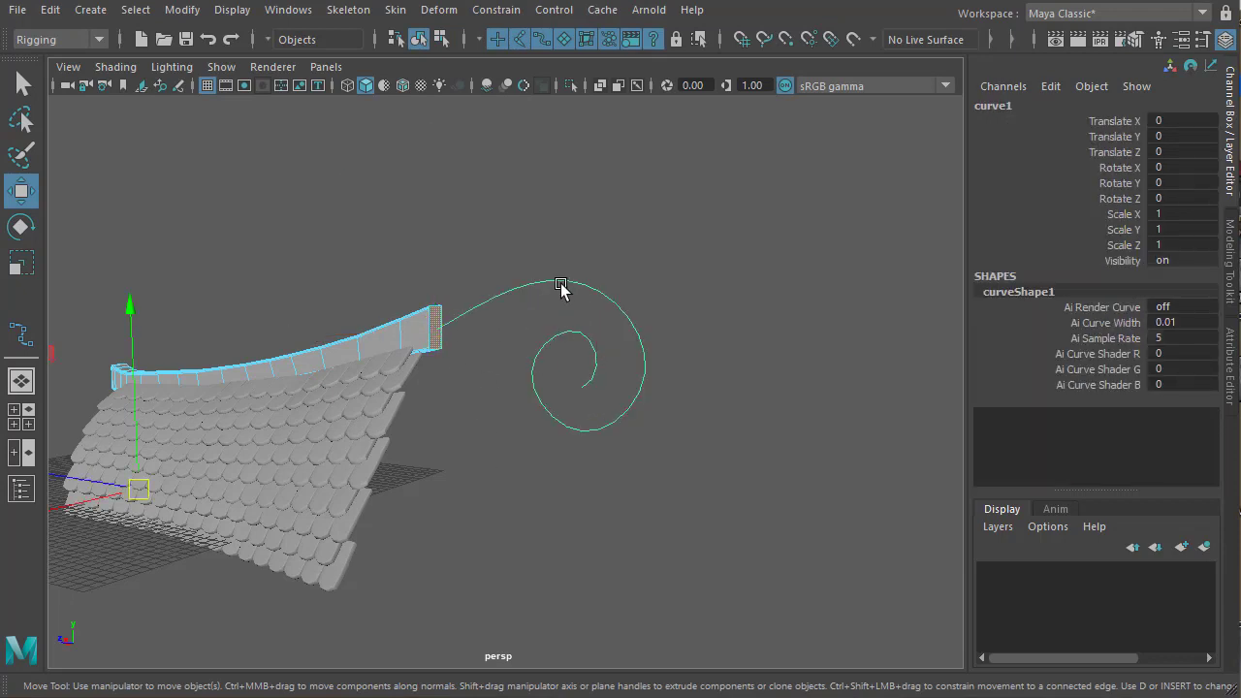
Extrude the beam's end face along the spiral curve with 25 divisions
{"action": "right_click_drag", "start_coordinate": [566, 288], "coordinate": [566, 288], "text": "shift"}
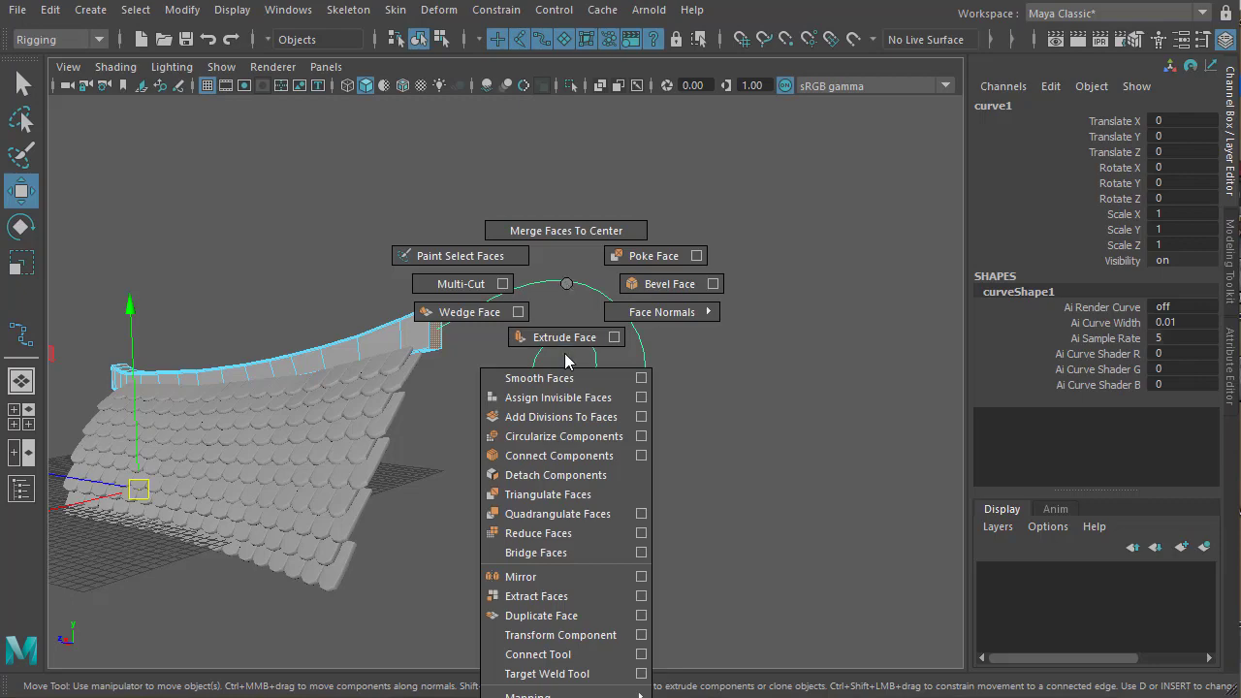
{"action": "right_click_drag", "start_coordinate": [566, 341], "coordinate": [567, 341], "text": "shift"}
{"action": "left_click_drag", "start_coordinate": [517, 418], "coordinate": [582, 423], "text": "alt"}
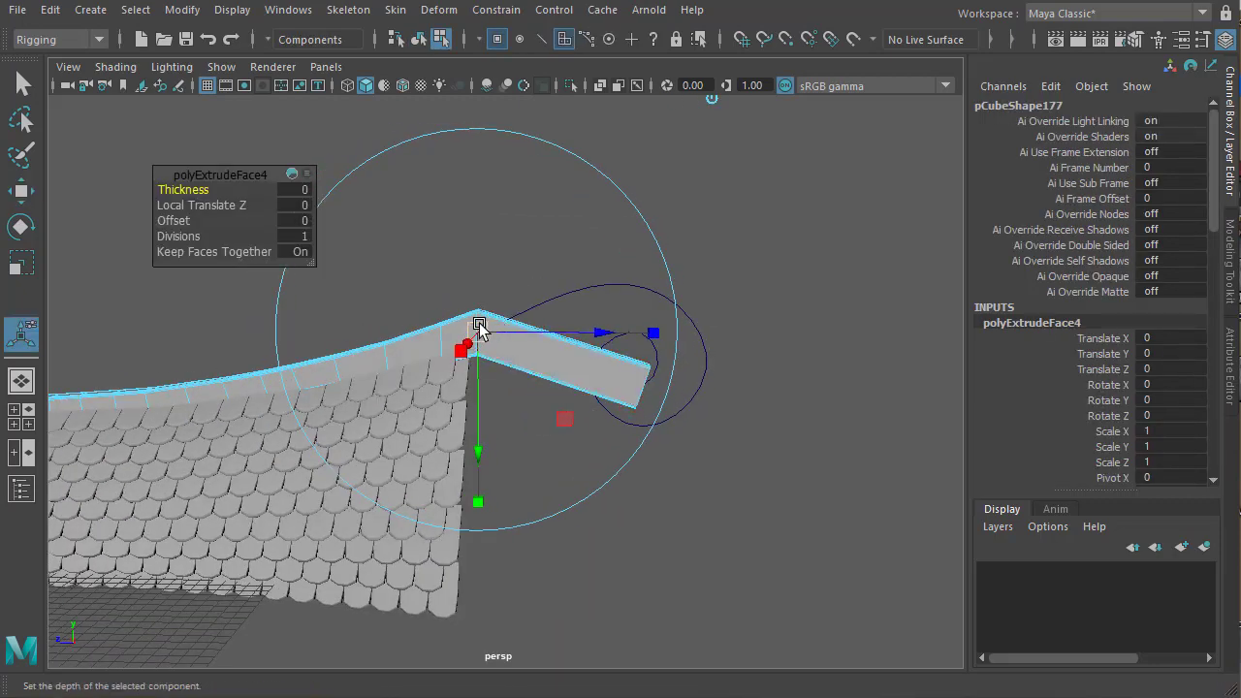
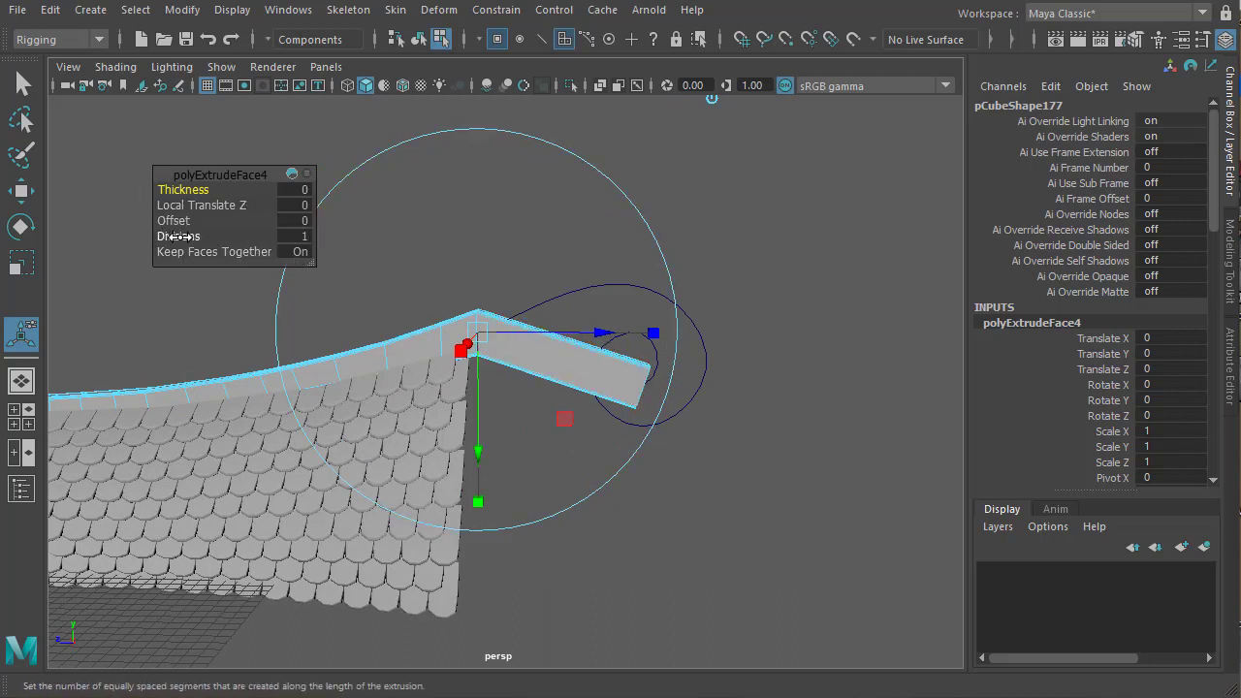
{"action": "left_click_drag", "start_coordinate": [178, 237], "coordinate": [302, 237]}
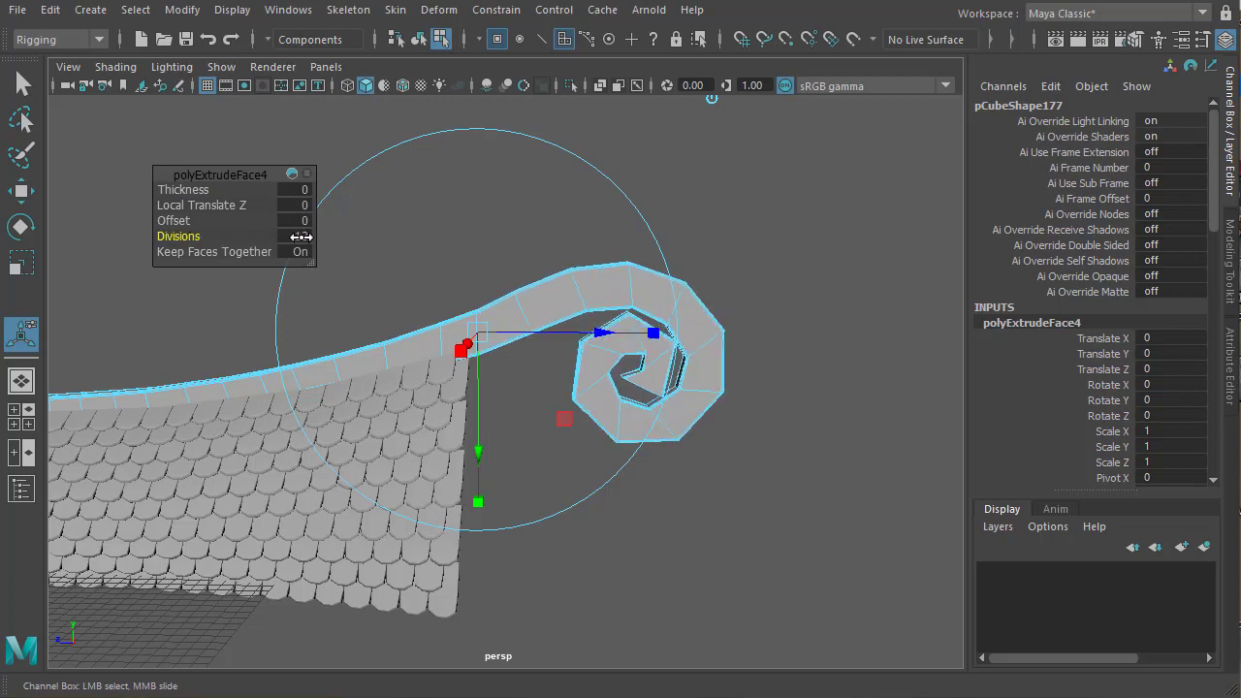
{"action": "middle_click_drag", "start_coordinate": [301, 237], "coordinate": [433, 238]}
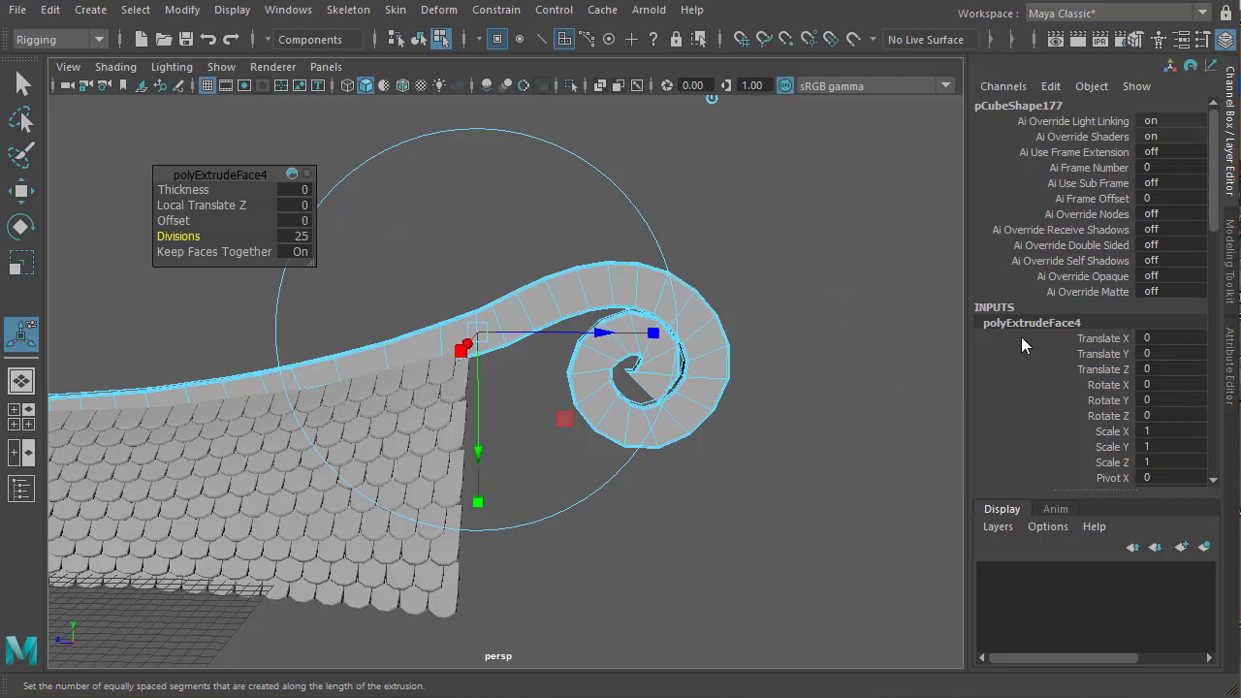
Set the Taper of the spiral extrusion to 0.1
{"action": "scroll", "coordinate": [1127, 351], "scroll_direction": "down", "scroll_amount": 13}
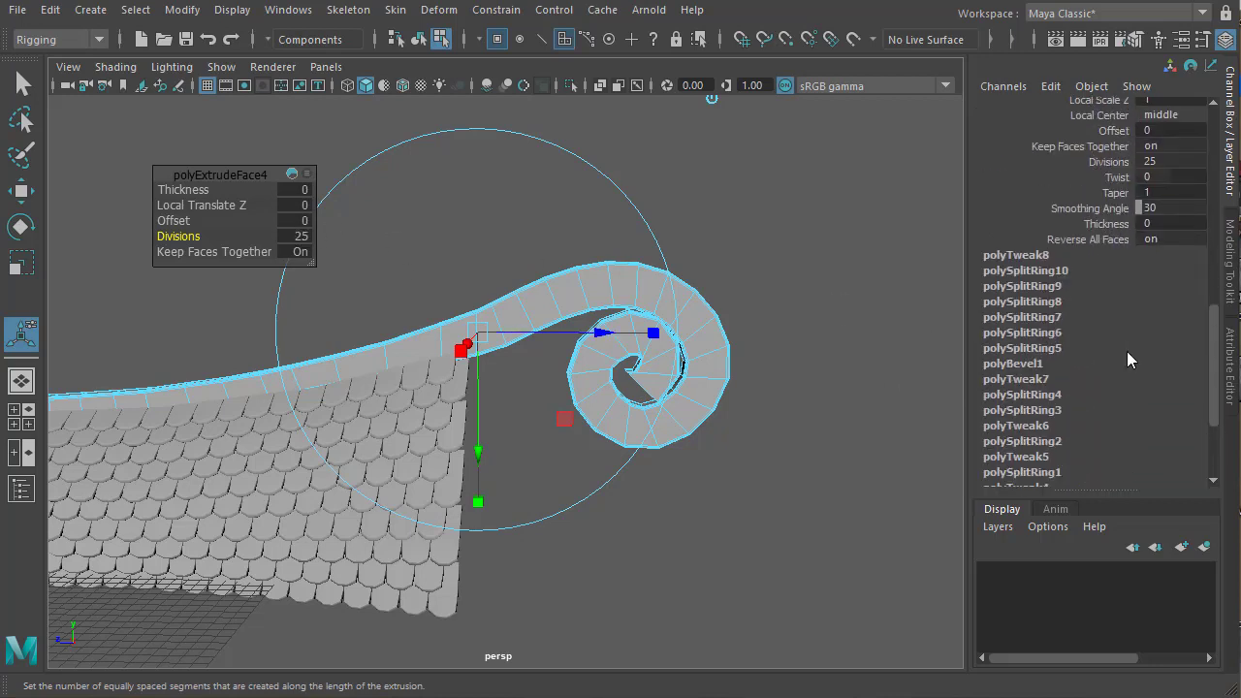
{"action": "scroll", "coordinate": [1128, 354], "scroll_direction": "up", "scroll_amount": 3}
{"action": "scroll", "coordinate": [1126, 351], "scroll_direction": "up", "scroll_amount": 1}
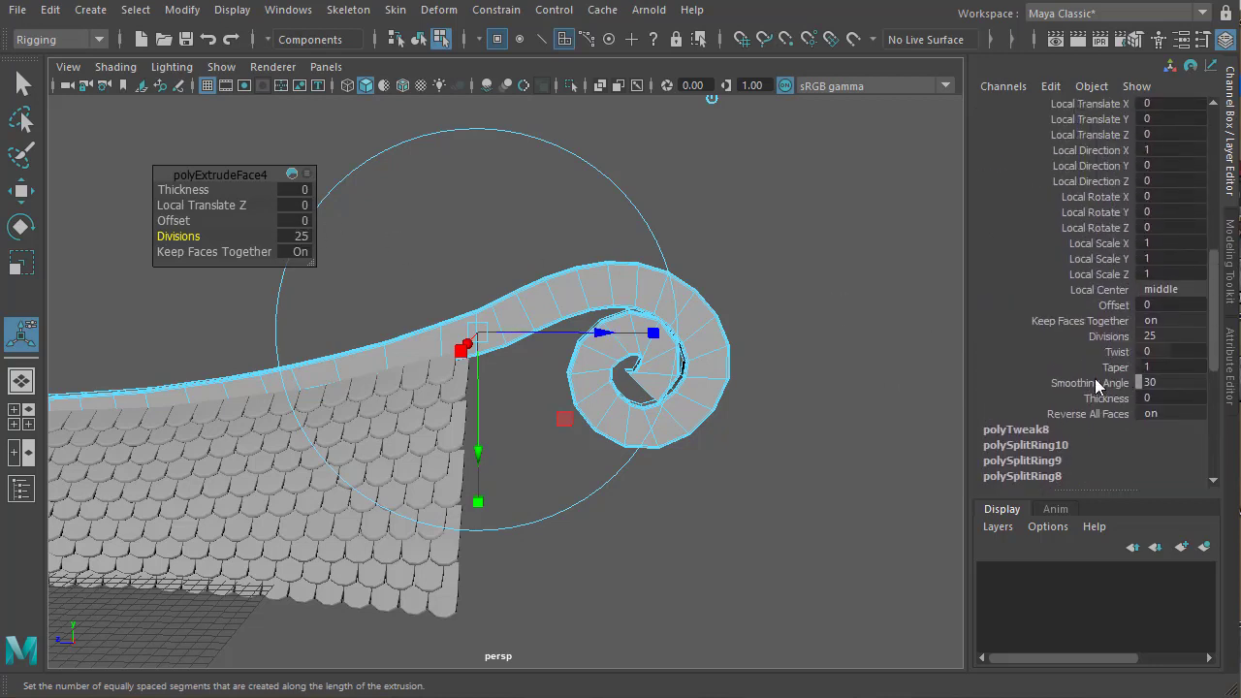
{"action": "left_click", "coordinate": [1113, 366]}
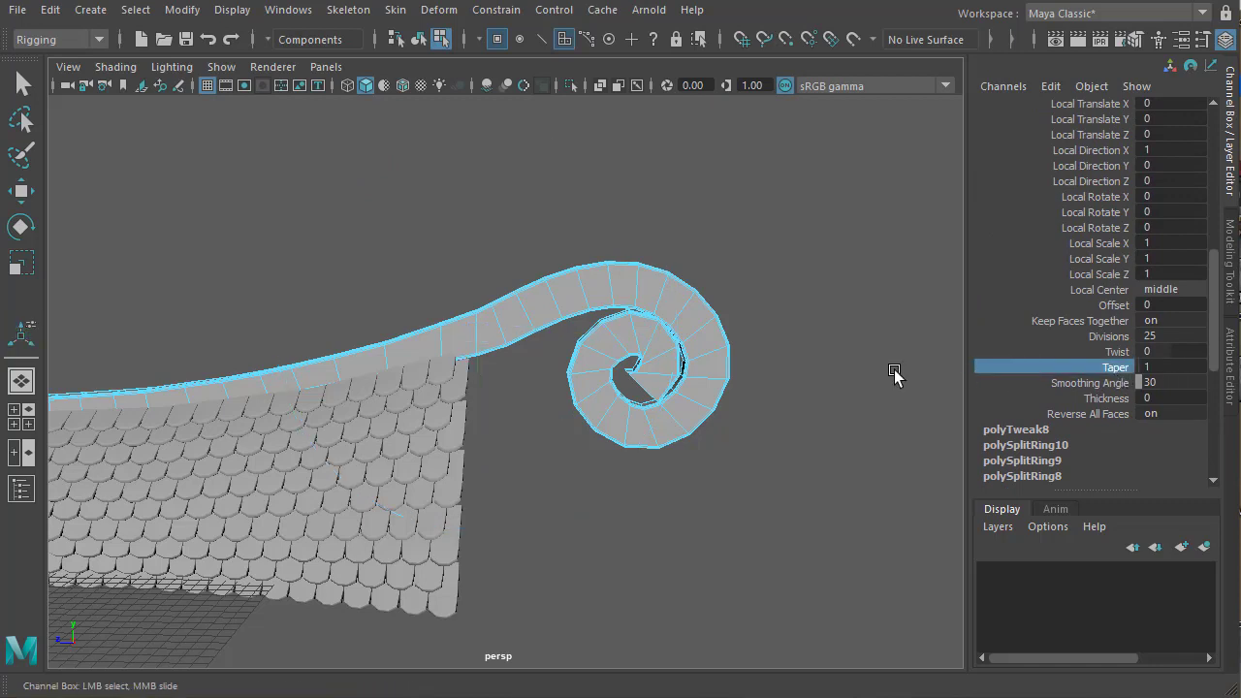
{"action": "middle_click_drag", "start_coordinate": [894, 375], "coordinate": [793, 351]}
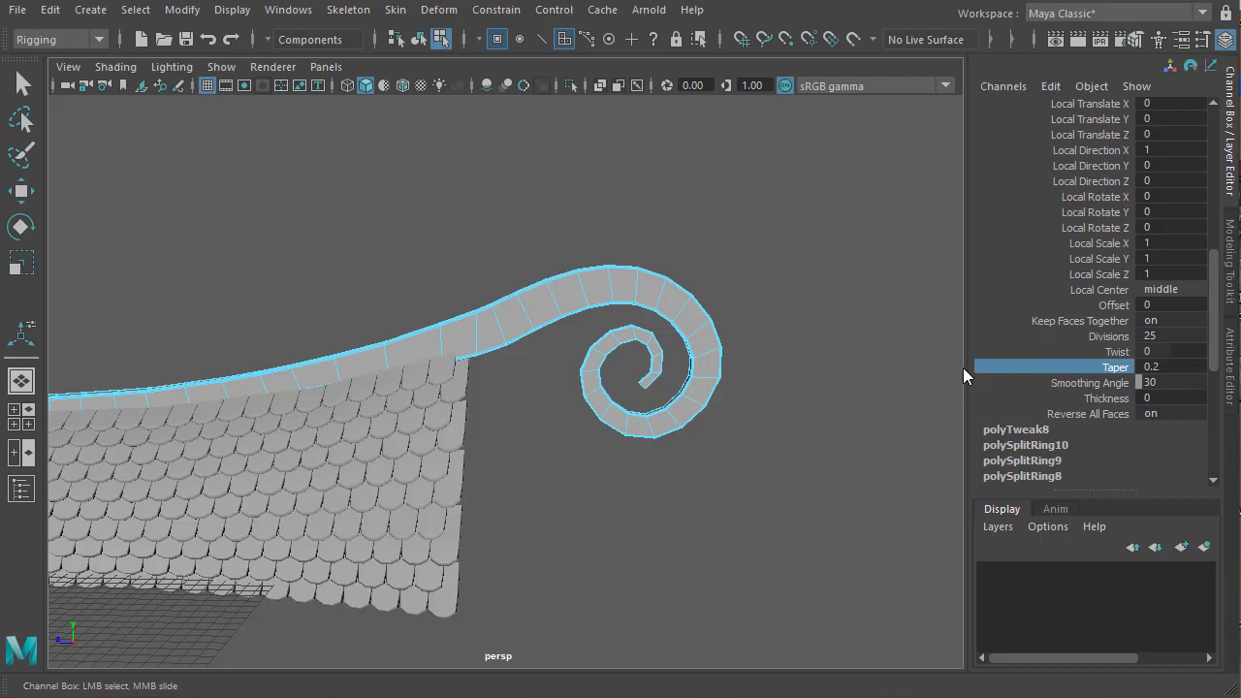
{"action": "left_click", "coordinate": [1165, 365]}
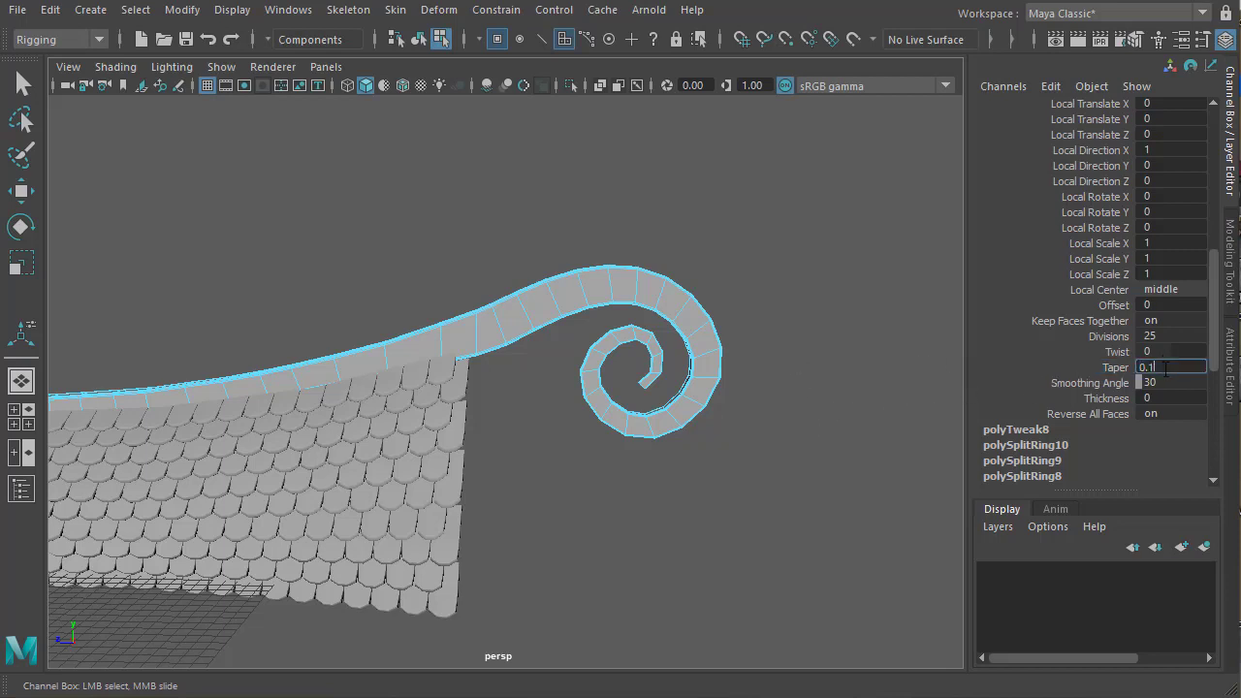
{"action": "key", "text": "Return"}
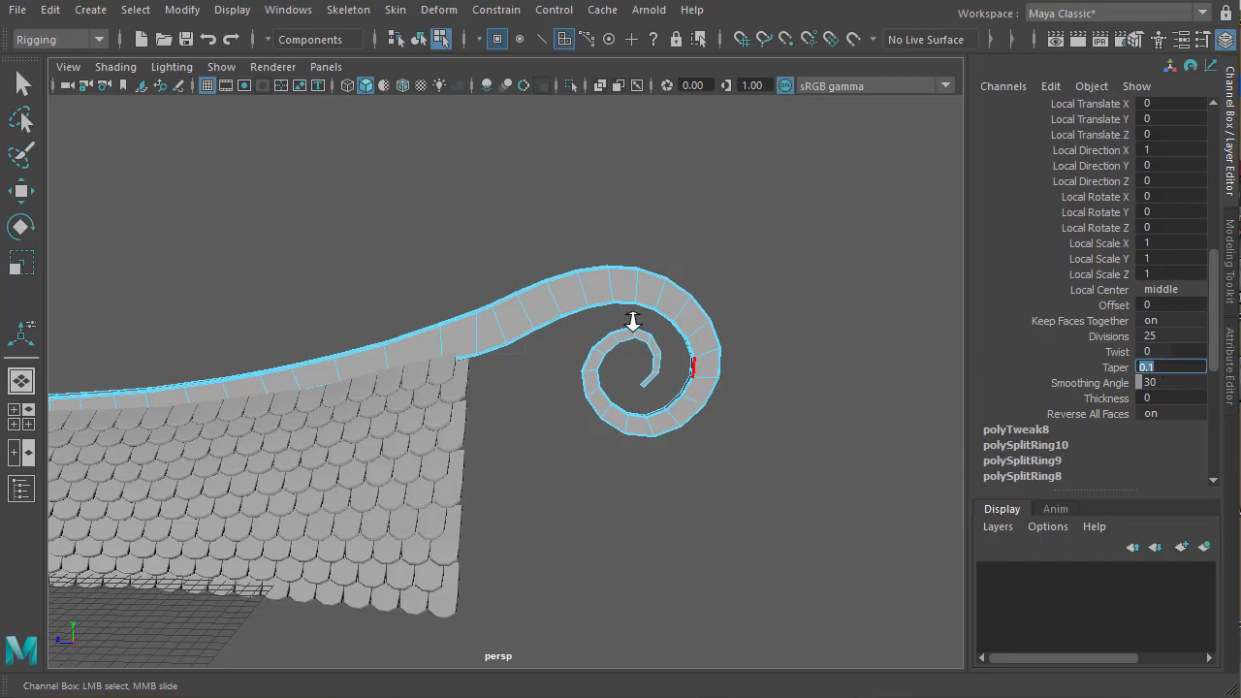
Leave component editing, deselect the beam and examine the tapered scroll from another angle
{"action": "left_click_drag", "start_coordinate": [631, 323], "coordinate": [668, 471], "text": "alt"}
{"action": "right_click_drag", "start_coordinate": [557, 323], "coordinate": [514, 439]}
{"action": "left_click", "coordinate": [689, 520]}
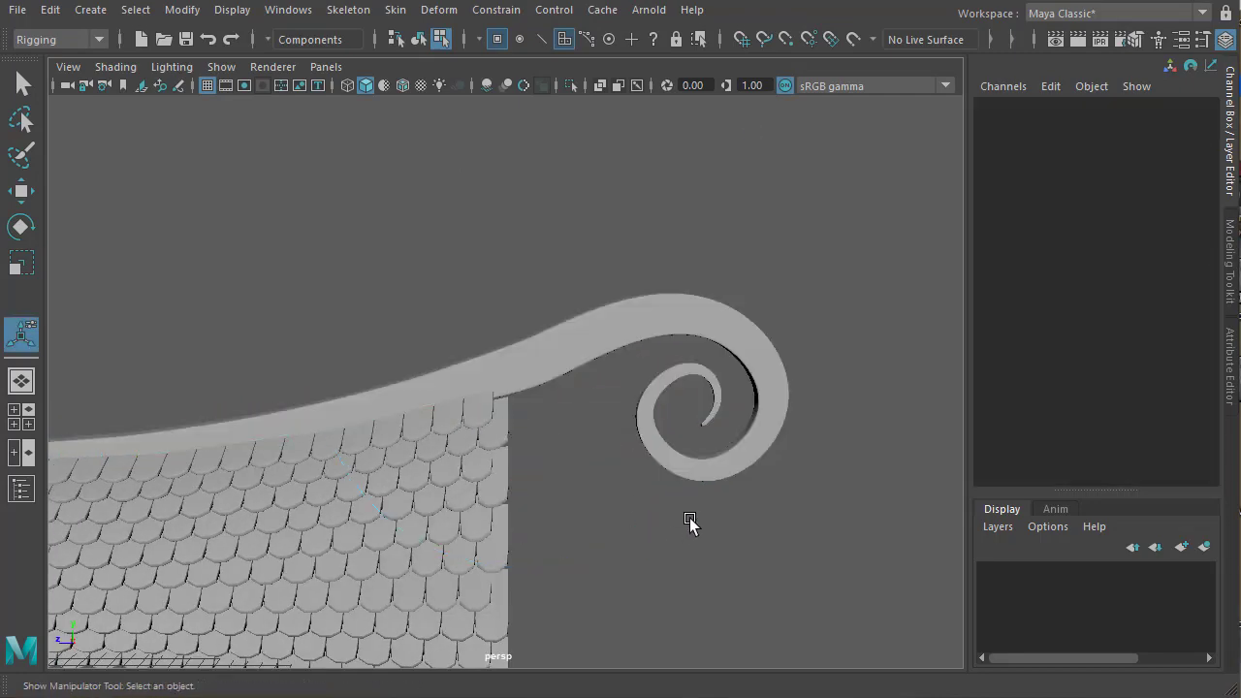
Show the roof and ridge beam in wireframe display and switch back to object selection
{"action": "left_click_drag", "start_coordinate": [689, 521], "coordinate": [712, 471], "text": "alt"}
{"action": "right_click_drag", "start_coordinate": [440, 467], "coordinate": [573, 407], "text": "alt"}
{"action": "left_click_drag", "start_coordinate": [573, 407], "coordinate": [694, 507], "text": "alt"}
{"action": "middle_click_drag", "start_coordinate": [742, 456], "coordinate": [606, 491], "text": "alt"}
{"action": "right_click_drag", "start_coordinate": [606, 490], "coordinate": [679, 525], "text": "alt"}
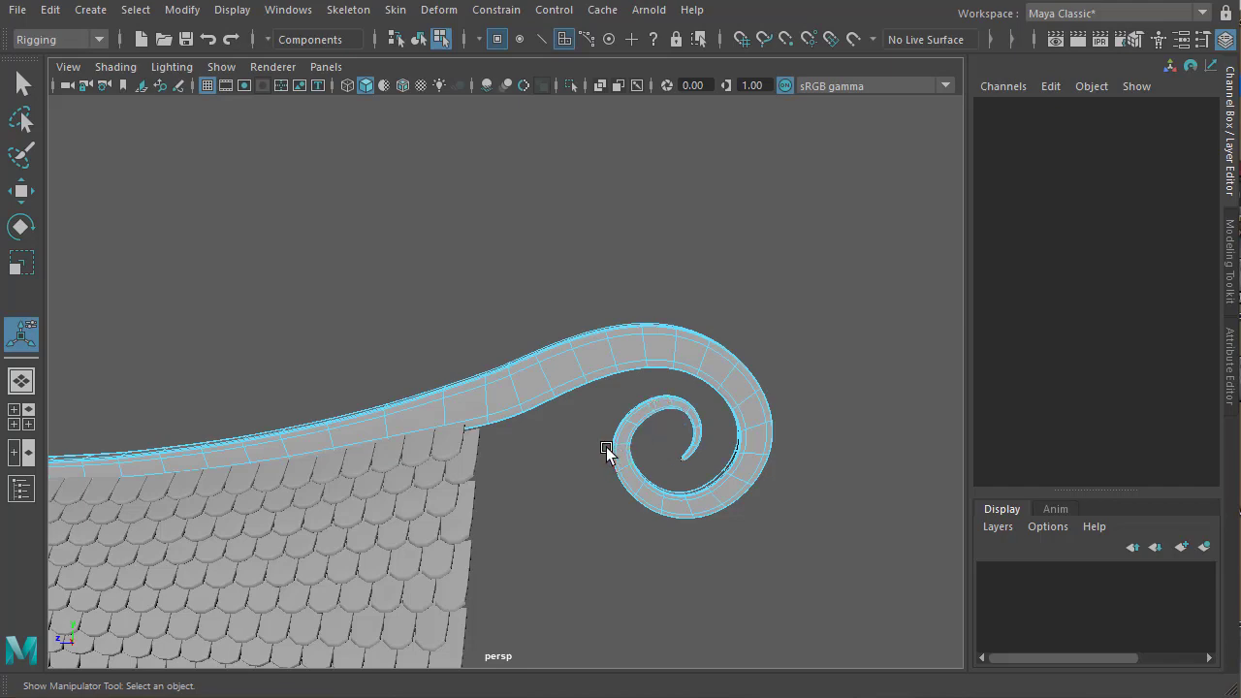
{"action": "key", "text": "4"}
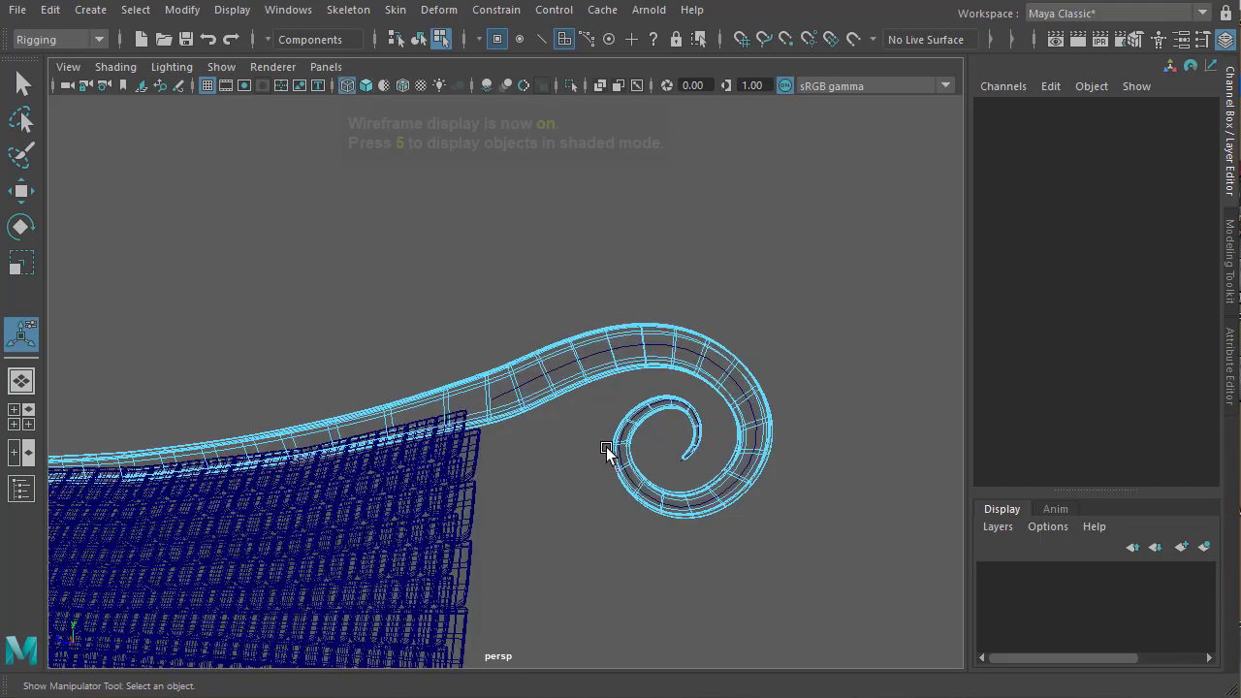
{"action": "right_click_drag", "start_coordinate": [604, 424], "coordinate": [656, 407], "text": "alt"}
{"action": "left_click", "coordinate": [638, 346]}
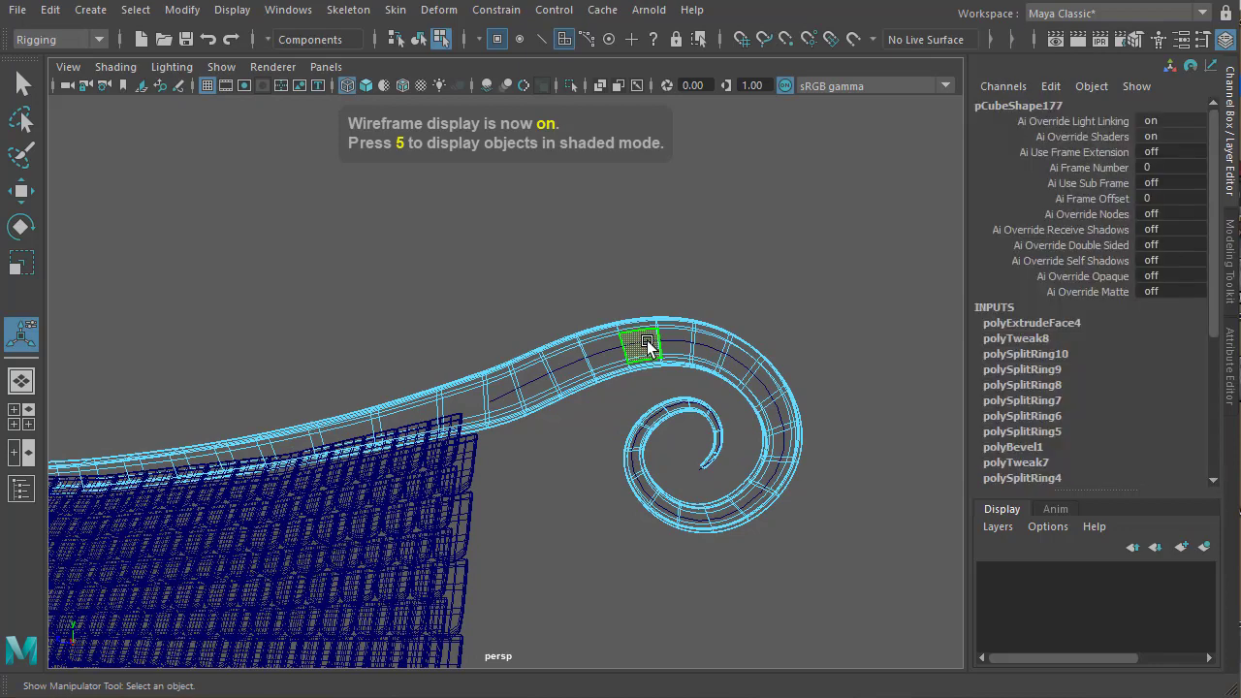
{"action": "left_click", "coordinate": [420, 37]}
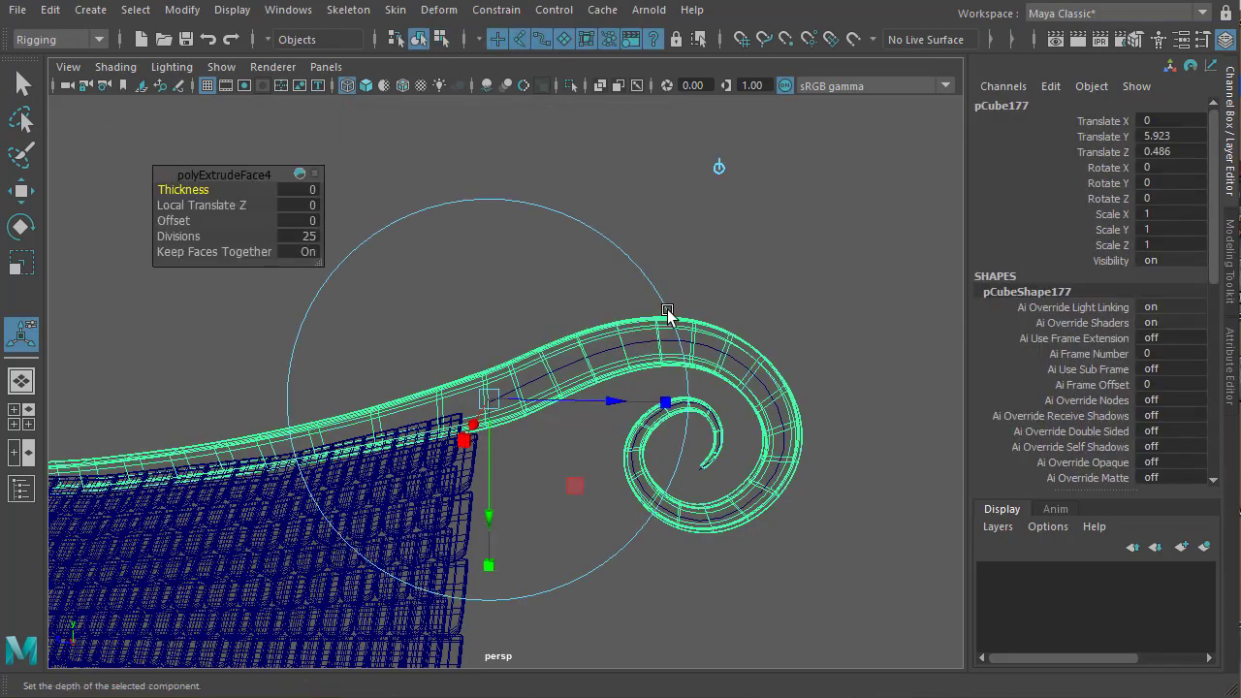
Display the spiral curve's control vertices and switch to the side view around the scroll
{"action": "left_click", "coordinate": [743, 363]}
{"action": "right_click_drag", "start_coordinate": [855, 262], "coordinate": [713, 298]}
{"action": "middle_click_drag", "start_coordinate": [731, 451], "coordinate": [700, 513], "text": "alt"}
{"action": "left_click_drag", "start_coordinate": [700, 513], "coordinate": [698, 454], "text": "alt"}
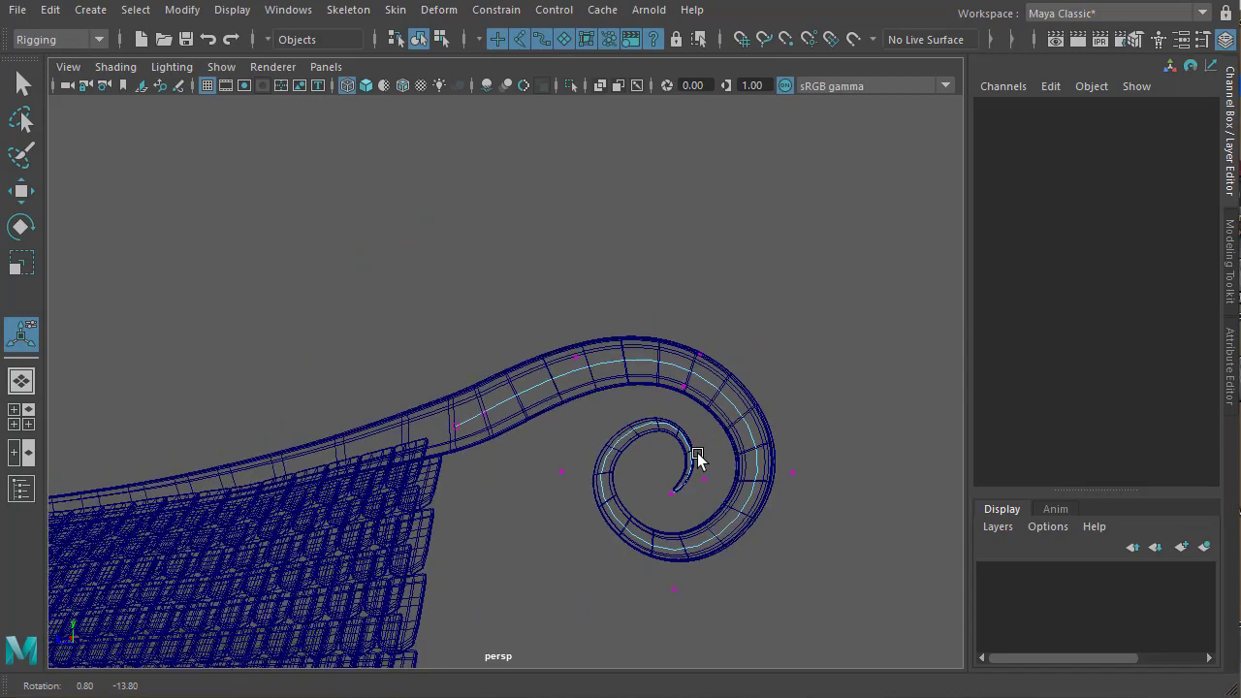
{"action": "key", "text": "space"}
{"action": "key", "text": "space"}
{"action": "right_click_drag", "start_coordinate": [721, 502], "coordinate": [776, 500], "text": "alt"}
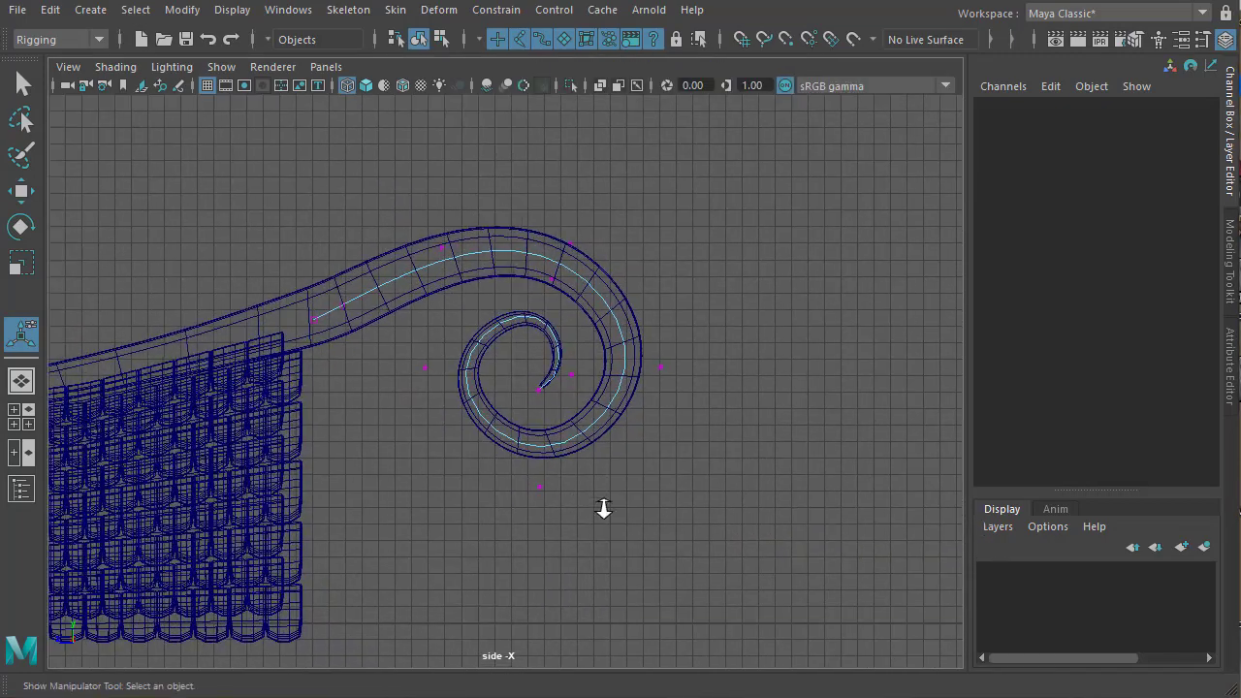
{"action": "right_click_drag", "start_coordinate": [602, 509], "coordinate": [748, 522], "text": "alt"}
{"action": "middle_click_drag", "start_coordinate": [748, 522], "coordinate": [805, 535], "text": "alt"}
{"action": "scroll", "coordinate": [785, 513], "scroll_direction": "down", "scroll_amount": 2}
{"action": "scroll", "coordinate": [717, 498], "scroll_direction": "down", "scroll_amount": 3}
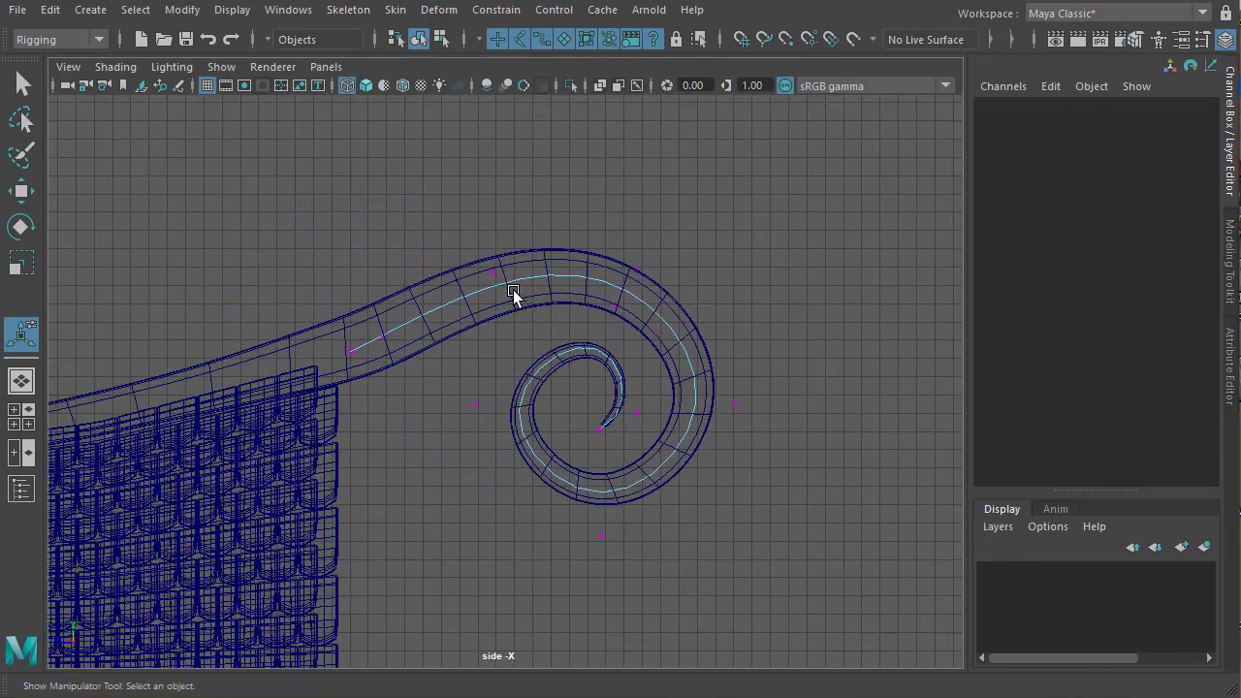
{"action": "scroll", "coordinate": [491, 321], "scroll_direction": "down", "scroll_amount": 1}
{"action": "scroll", "coordinate": [490, 320], "scroll_direction": "down", "scroll_amount": 1}
Try reshaping the scroll by moving two outer control vertices of the spiral curve outward, and undo the moves
{"action": "left_click", "coordinate": [631, 291]}
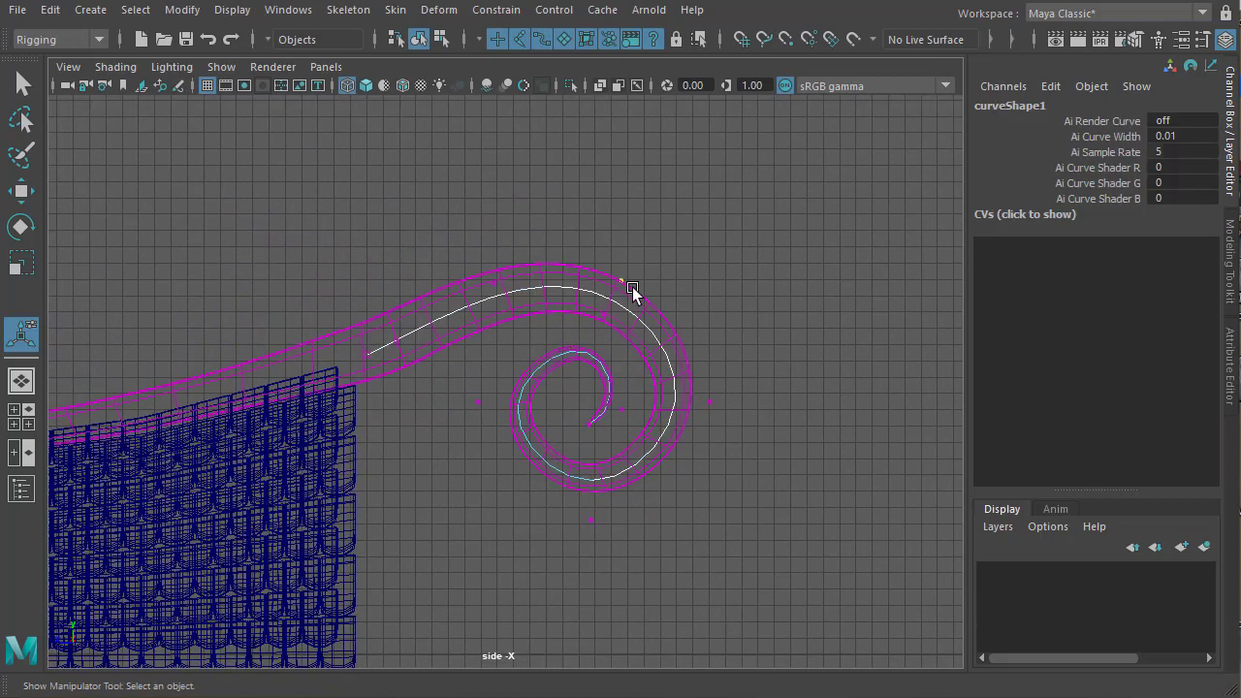
{"action": "key", "text": "F8"}
{"action": "key", "text": "w"}
{"action": "left_click", "coordinate": [620, 277]}
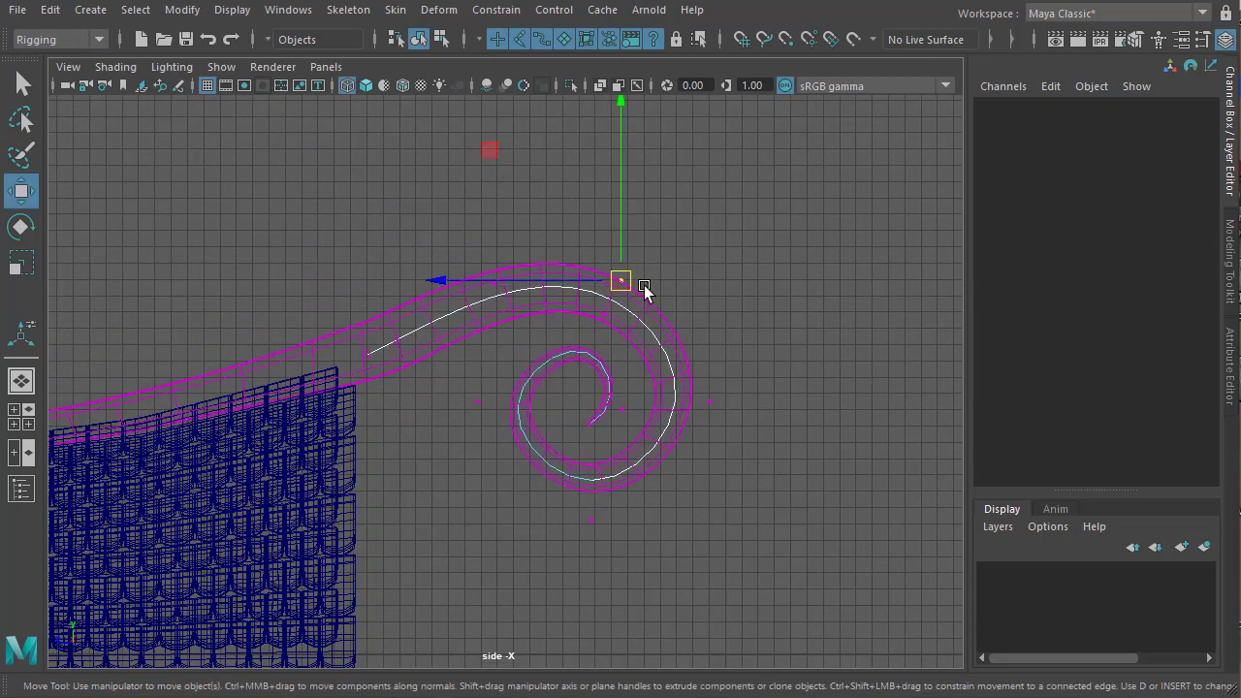
{"action": "left_click_drag", "start_coordinate": [620, 277], "coordinate": [637, 247]}
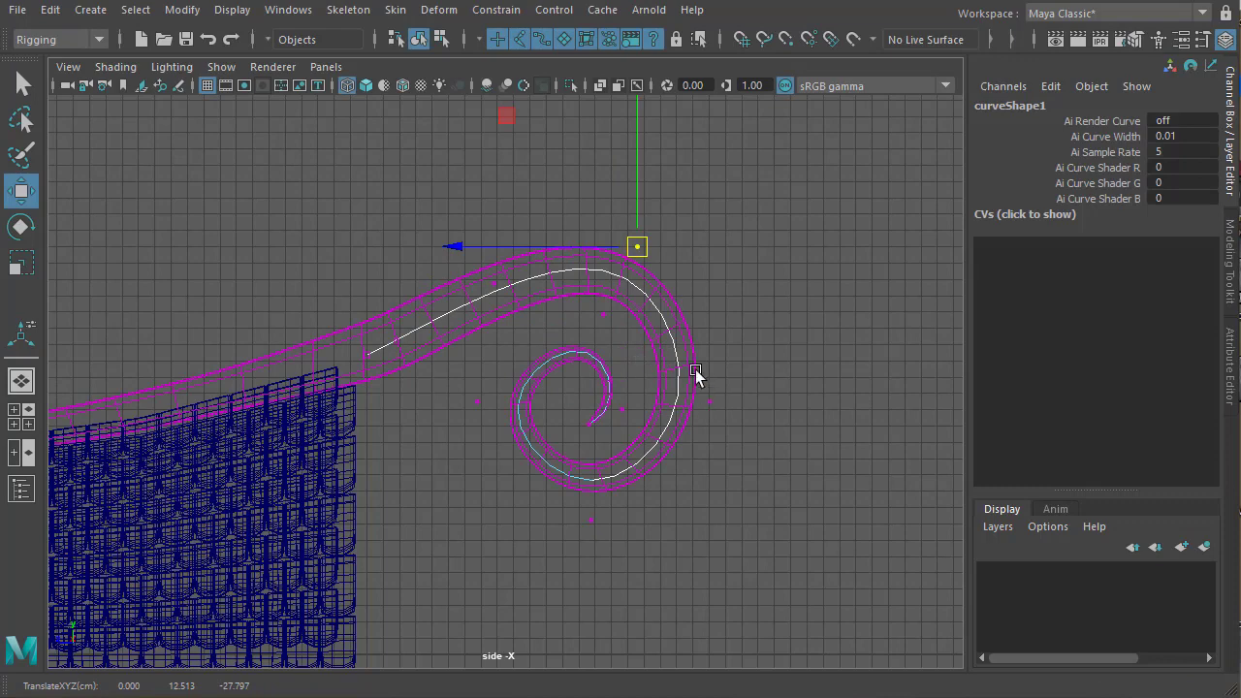
{"action": "left_click_drag", "start_coordinate": [692, 369], "coordinate": [745, 435]}
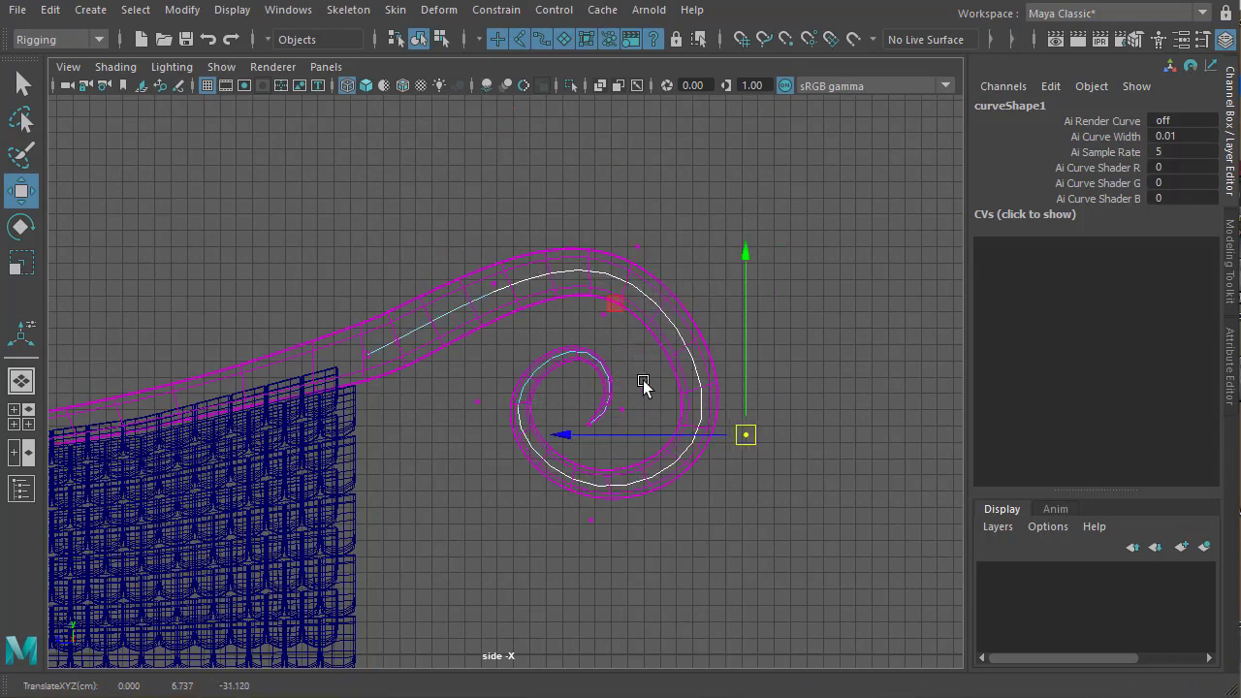
{"action": "mouse_move", "coordinate": [643, 380]}
{"action": "left_mouse_down"}
{"action": "mouse_move", "coordinate": [557, 444]}
{"action": "mouse_move", "coordinate": [630, 391]}
{"action": "left_mouse_up"}
{"action": "key", "text": "ctrl+z"}
{"action": "key", "text": "ctrl+z"}
{"action": "key", "text": "ctrl+z"}
{"action": "key", "text": "ctrl+z"}
{"action": "key", "text": "ctrl+z"}
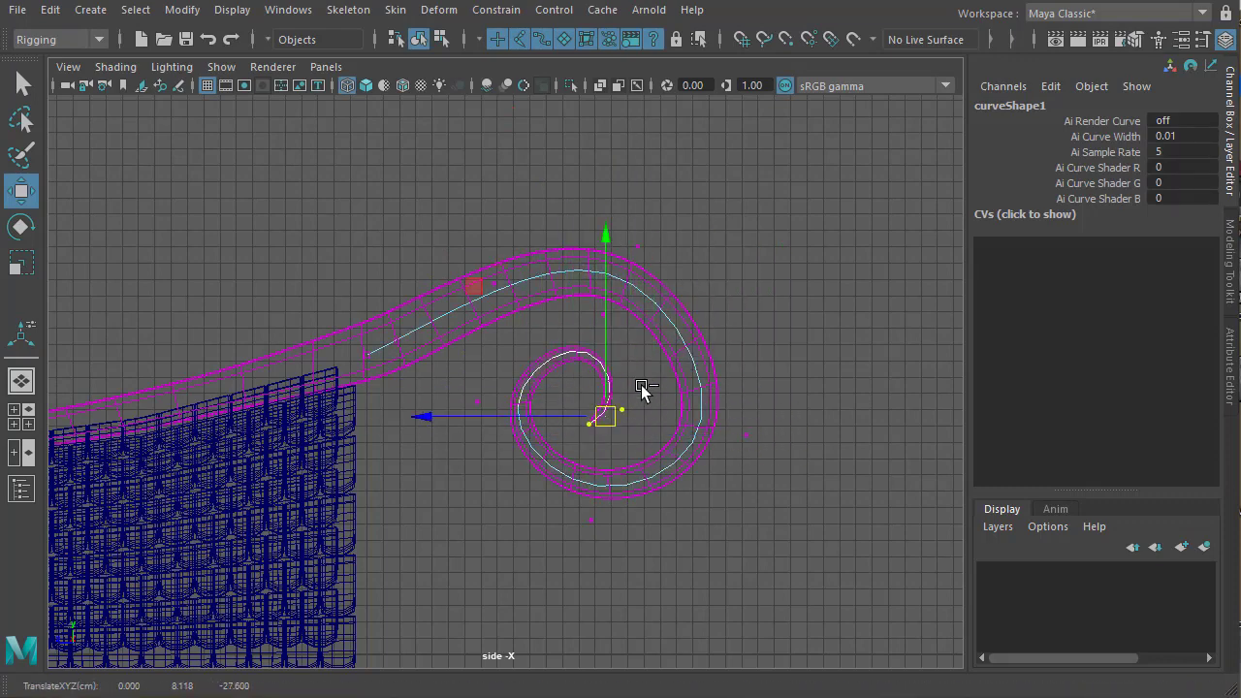
Select the ridge beam in object mode and delete its construction history
{"action": "left_click", "coordinate": [654, 389]}
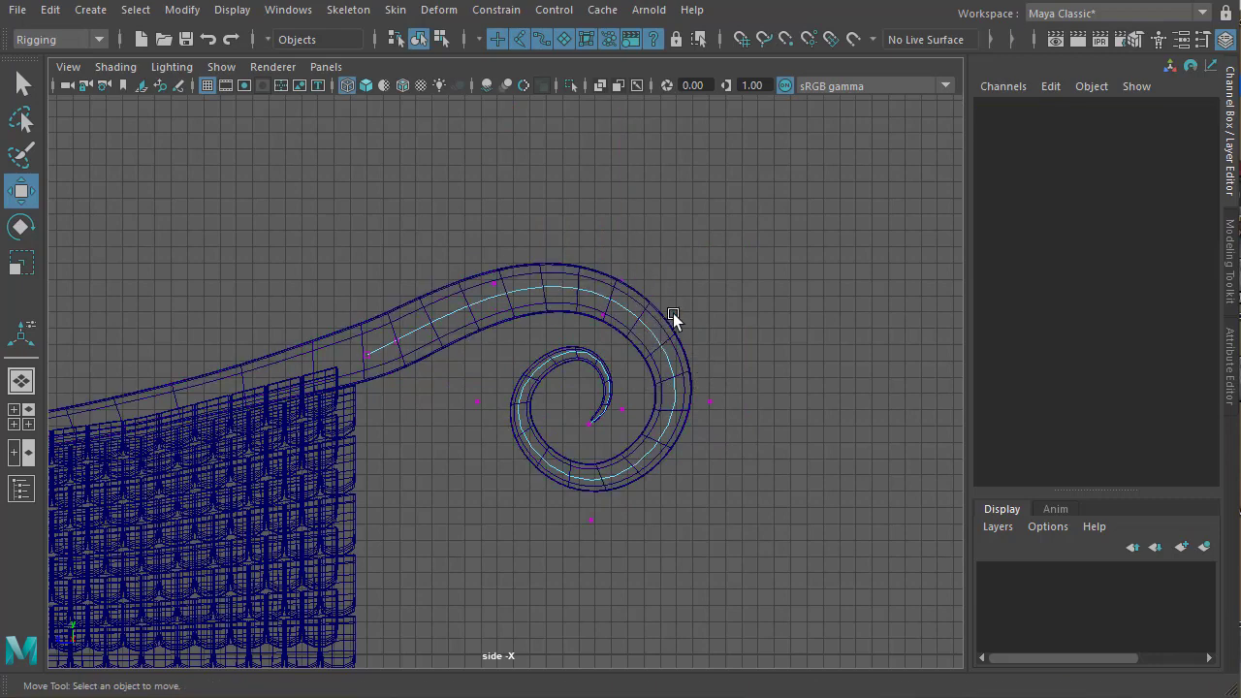
{"action": "right_click_drag", "start_coordinate": [659, 317], "coordinate": [634, 435]}
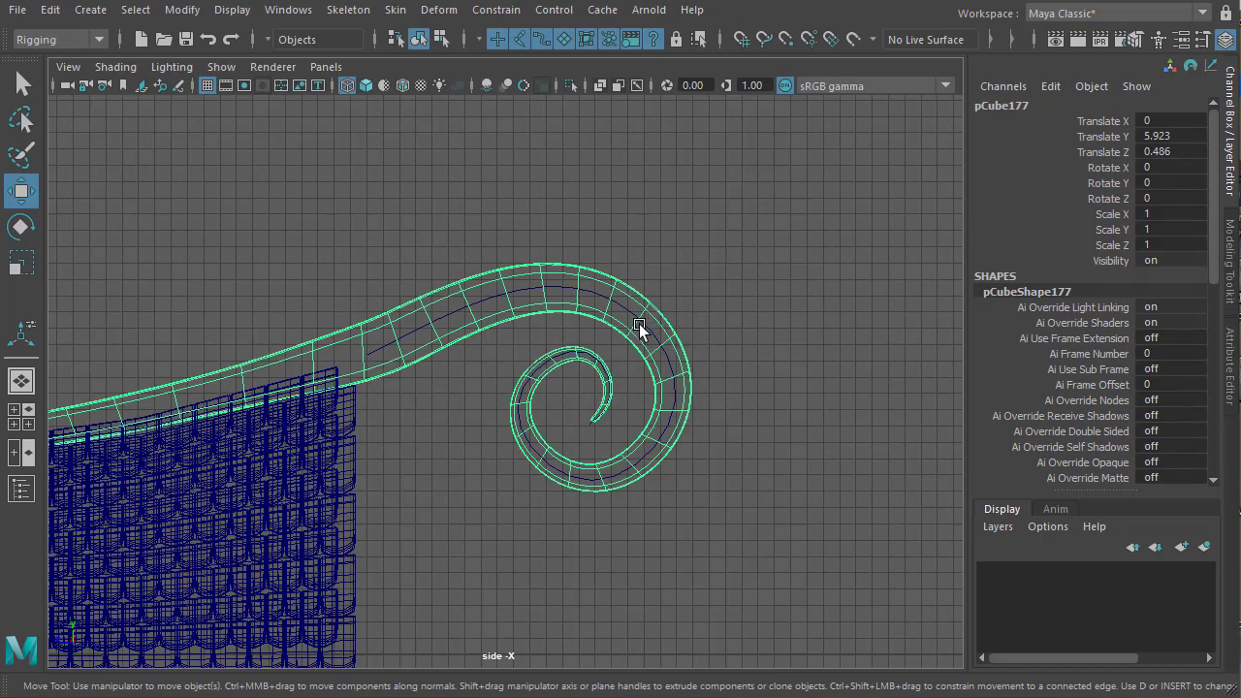
{"action": "left_click", "coordinate": [49, 10]}
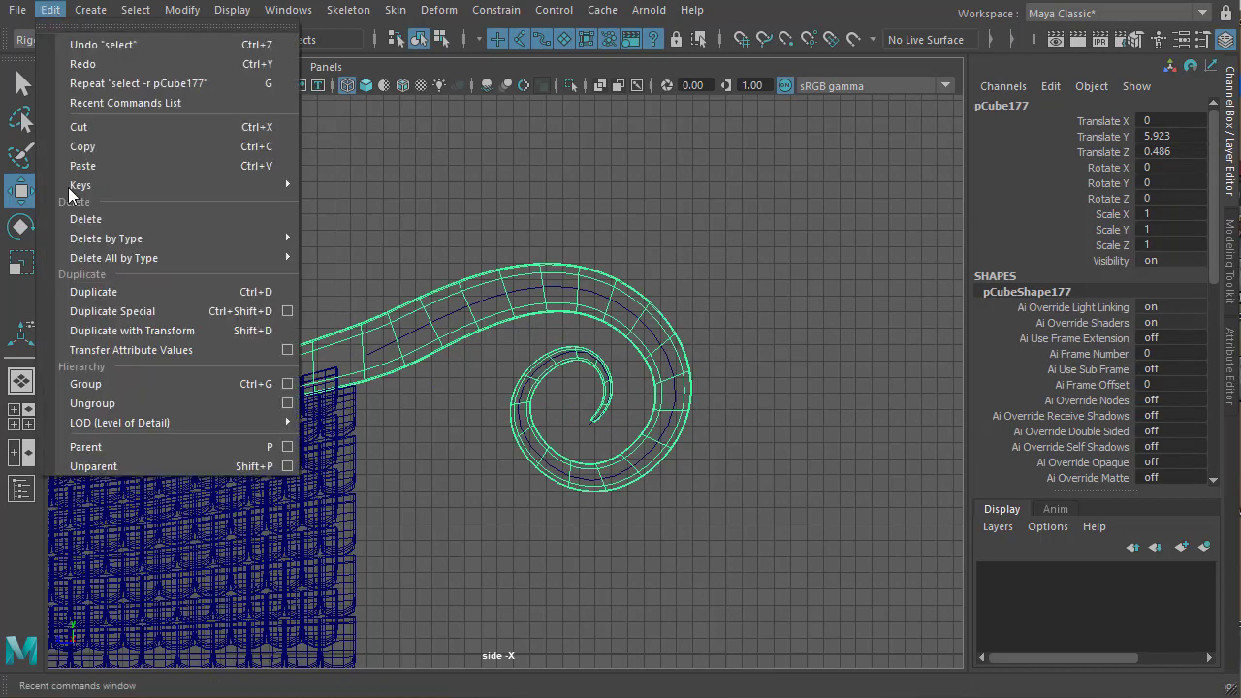
{"action": "mouse_move", "coordinate": [85, 240]}
{"action": "left_click", "coordinate": [335, 255]}
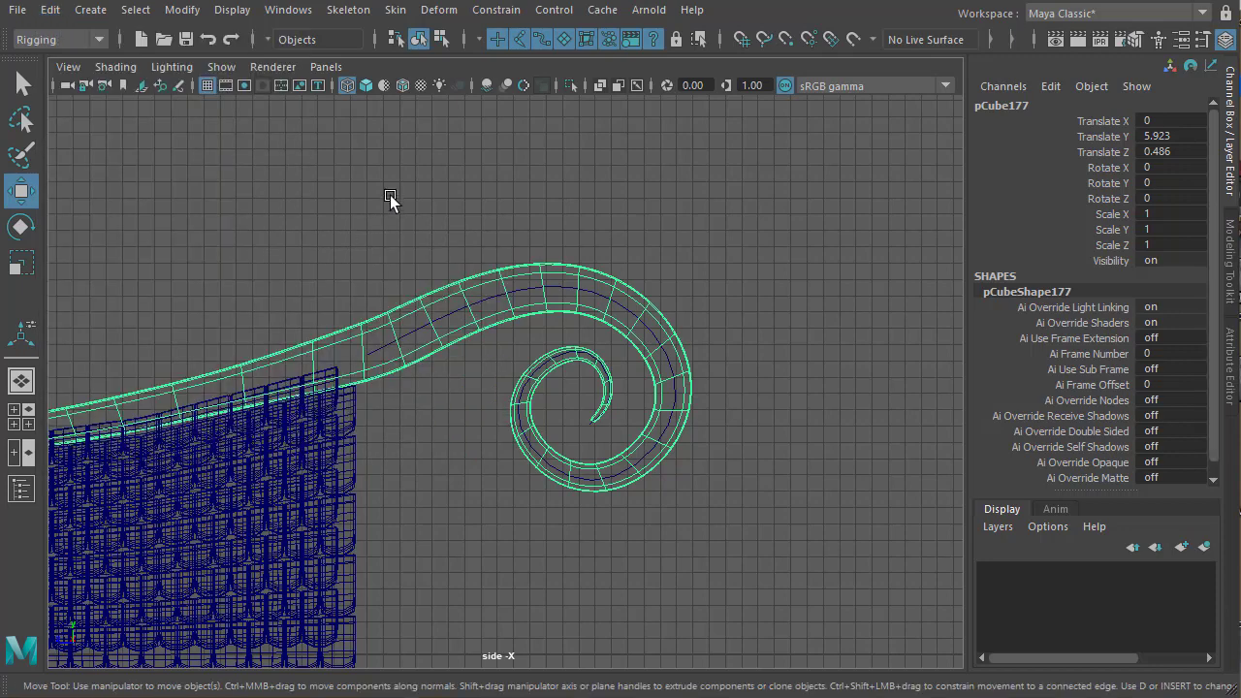
Test the curve's link to the beam by moving its upper outer control vertex, and undo the move
{"action": "left_click", "coordinate": [390, 195]}
{"action": "left_click", "coordinate": [486, 299]}
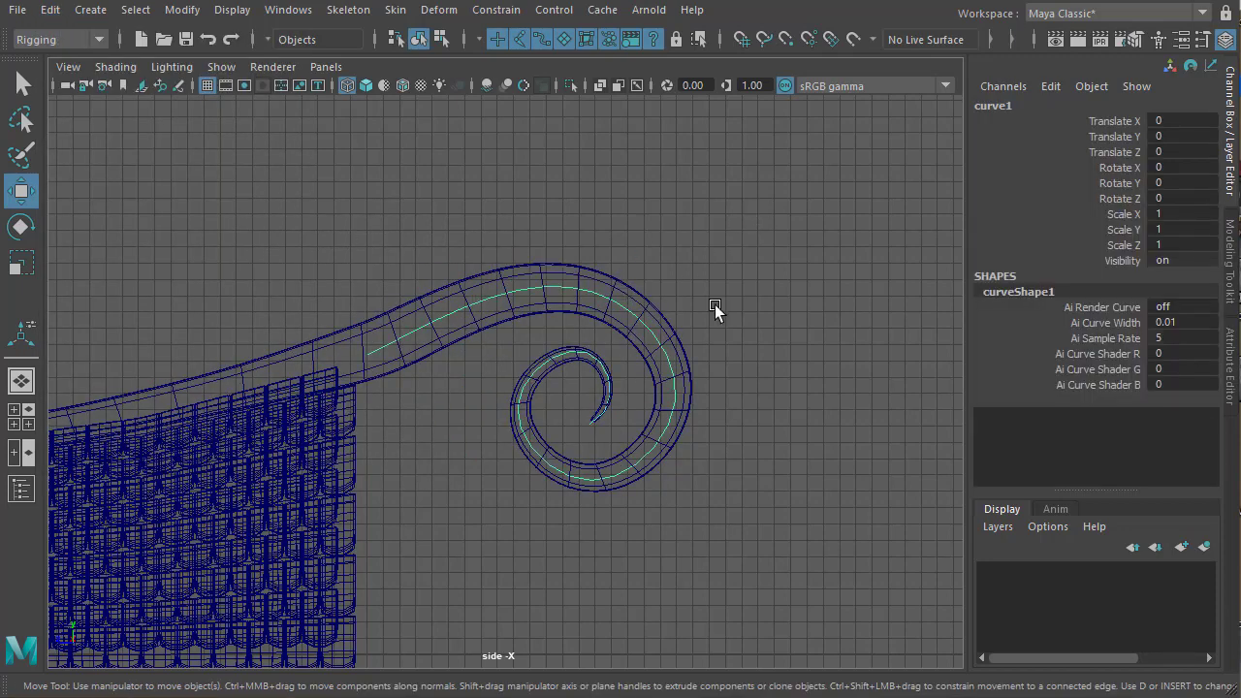
{"action": "right_click_drag", "start_coordinate": [768, 212], "coordinate": [651, 211]}
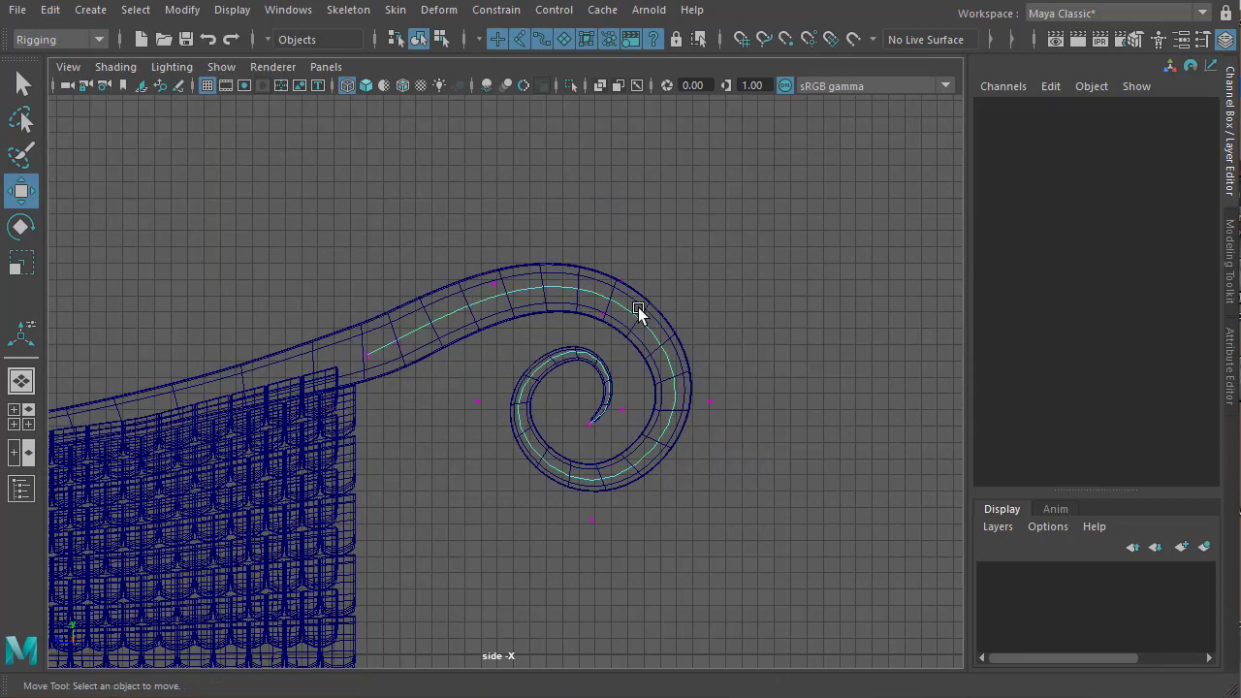
{"action": "left_click_drag", "start_coordinate": [640, 303], "coordinate": [644, 351]}
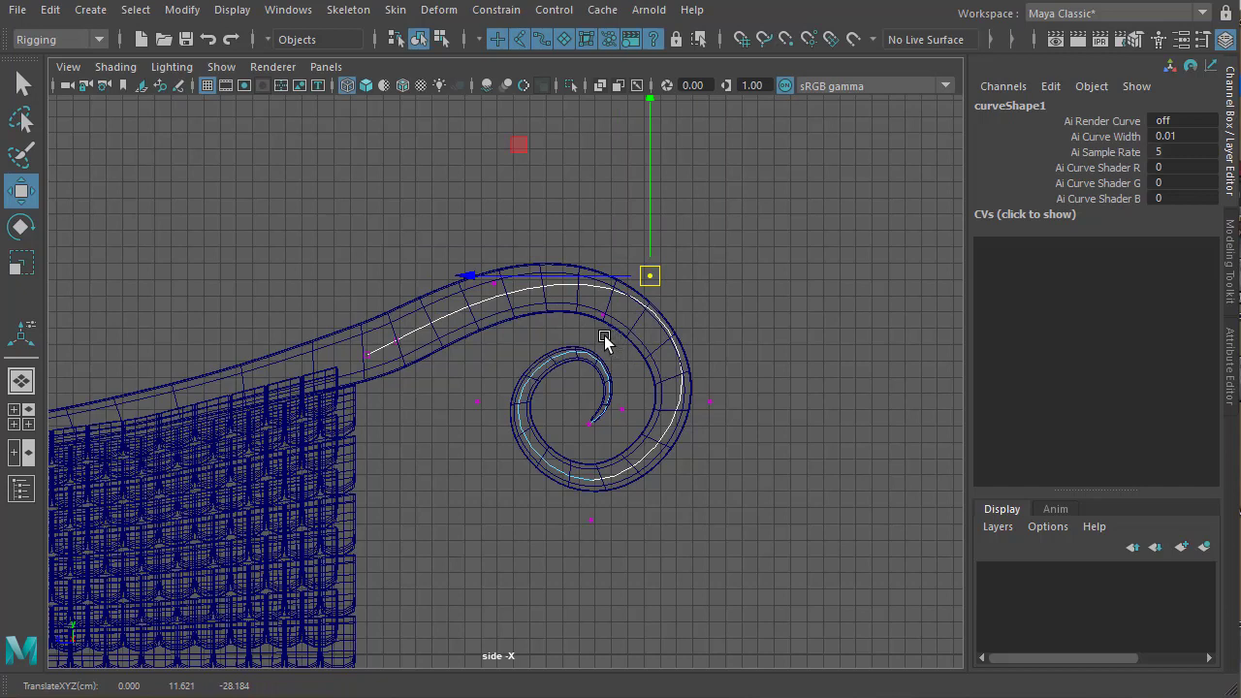
{"action": "key", "text": "ctrl+z"}
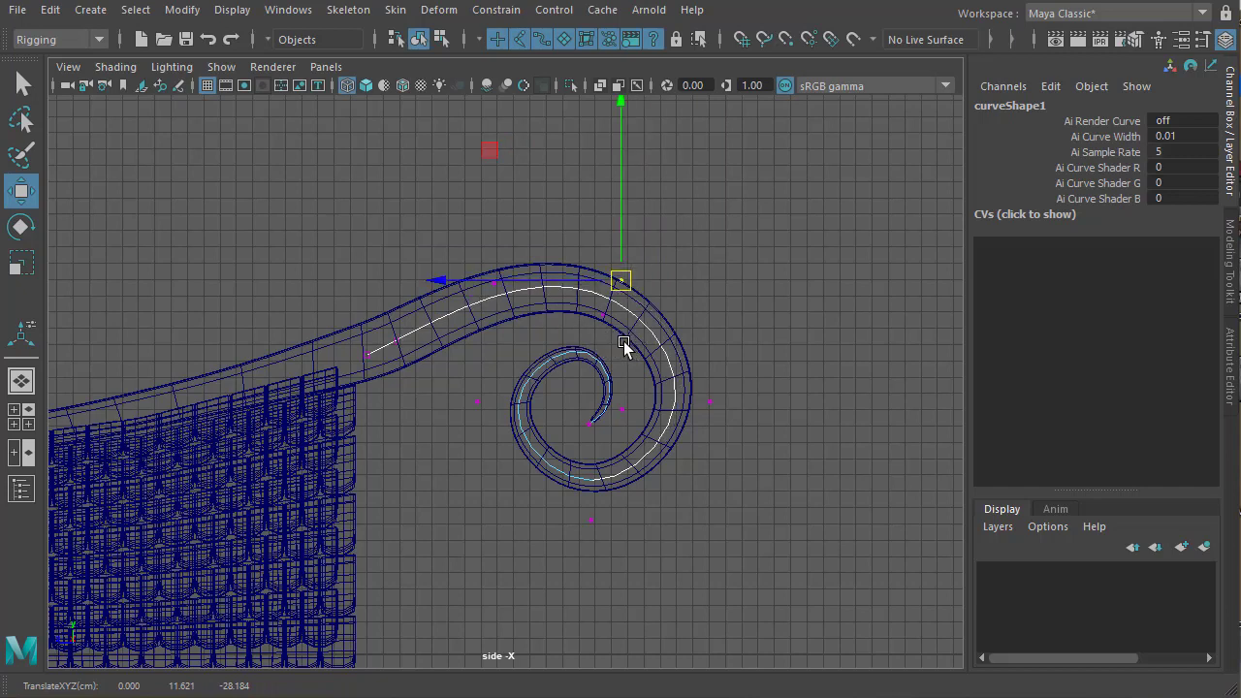
Leave control vertex editing and delete the spiral curve
{"action": "right_click_drag", "start_coordinate": [445, 323], "coordinate": [417, 446]}
{"action": "left_click", "coordinate": [416, 443]}
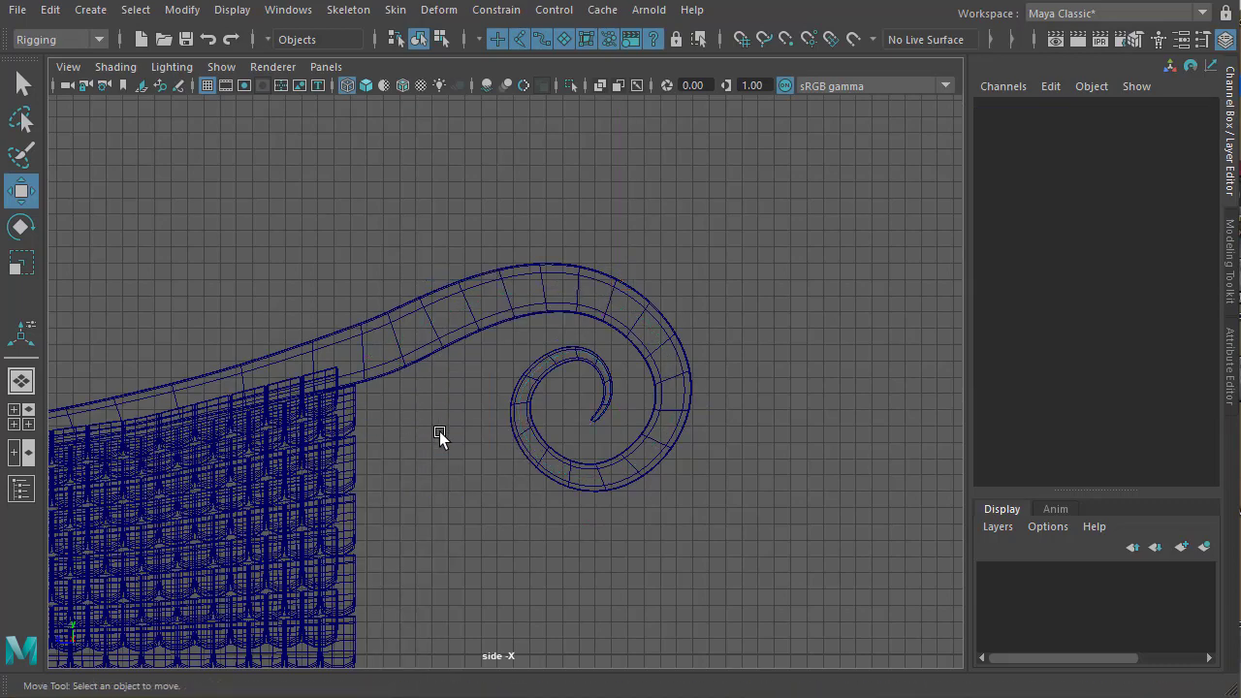
Return to the perspective view and select the whole group of roof tiles by way of one tile
{"action": "right_click_drag", "start_coordinate": [568, 391], "coordinate": [353, 389], "text": "alt"}
{"action": "middle_click_drag", "start_coordinate": [558, 415], "coordinate": [743, 315], "text": "alt"}
{"action": "right_click_drag", "start_coordinate": [743, 315], "coordinate": [564, 290], "text": "alt"}
{"action": "key", "text": "space"}
{"action": "key", "text": "space"}
{"action": "right_click_drag", "start_coordinate": [688, 261], "coordinate": [325, 391], "text": "alt"}
{"action": "left_click_drag", "start_coordinate": [621, 446], "coordinate": [573, 449], "text": "alt"}
{"action": "middle_click_drag", "start_coordinate": [573, 449], "coordinate": [570, 330], "text": "alt"}
{"action": "left_click_drag", "start_coordinate": [517, 407], "coordinate": [573, 388], "text": "alt"}
{"action": "left_click", "coordinate": [572, 388]}
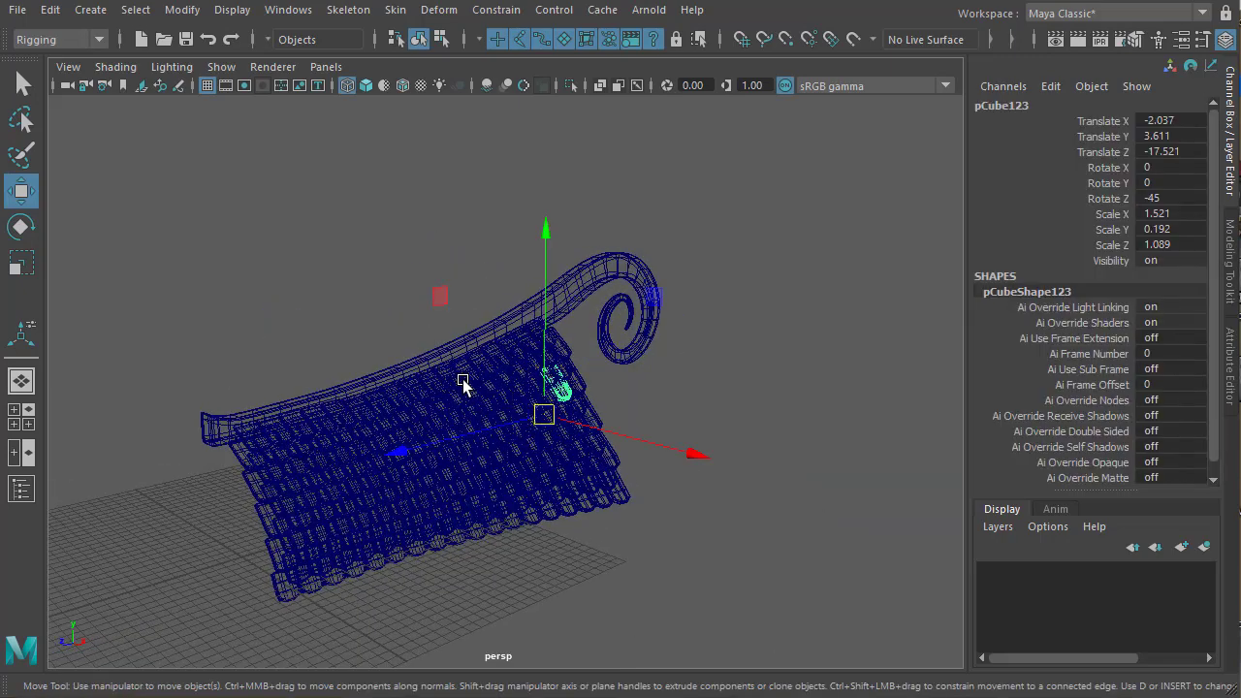
{"action": "key", "text": "Up"}
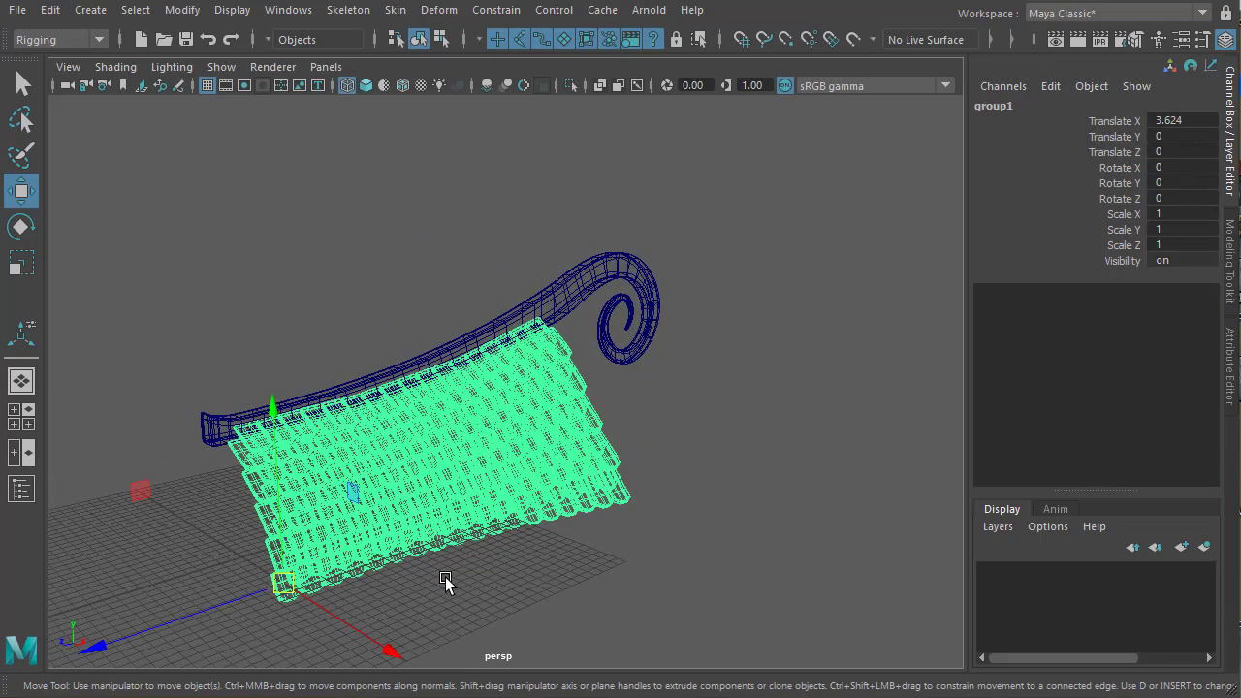
Switch the perspective view back to shaded display, keeping the tile group selected
{"action": "left_click_drag", "start_coordinate": [443, 582], "coordinate": [576, 415], "text": "alt"}
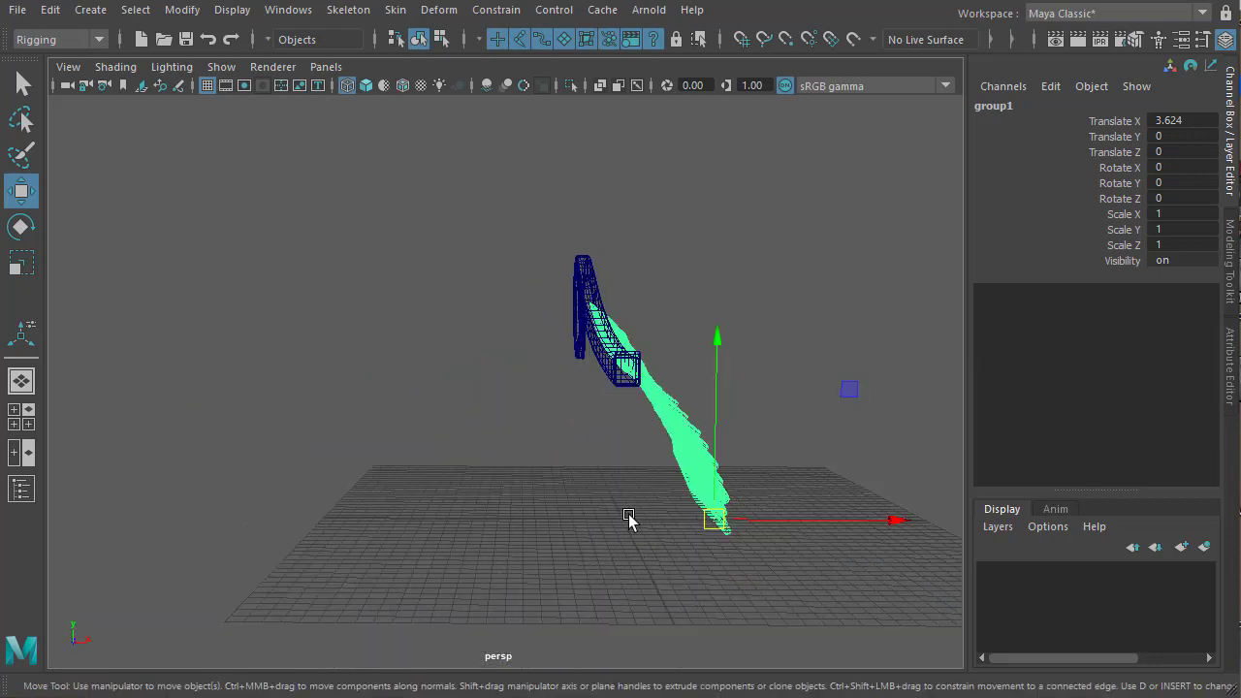
{"action": "mouse_move", "coordinate": [629, 518]}
{"action": "left_mouse_down", "text": "alt"}
{"action": "mouse_move", "coordinate": [540, 513]}
{"action": "mouse_move", "coordinate": [417, 540]}
{"action": "mouse_move", "coordinate": [573, 449]}
{"action": "left_mouse_up", "text": "alt"}
{"action": "key", "text": "4"}
{"action": "key", "text": "5"}
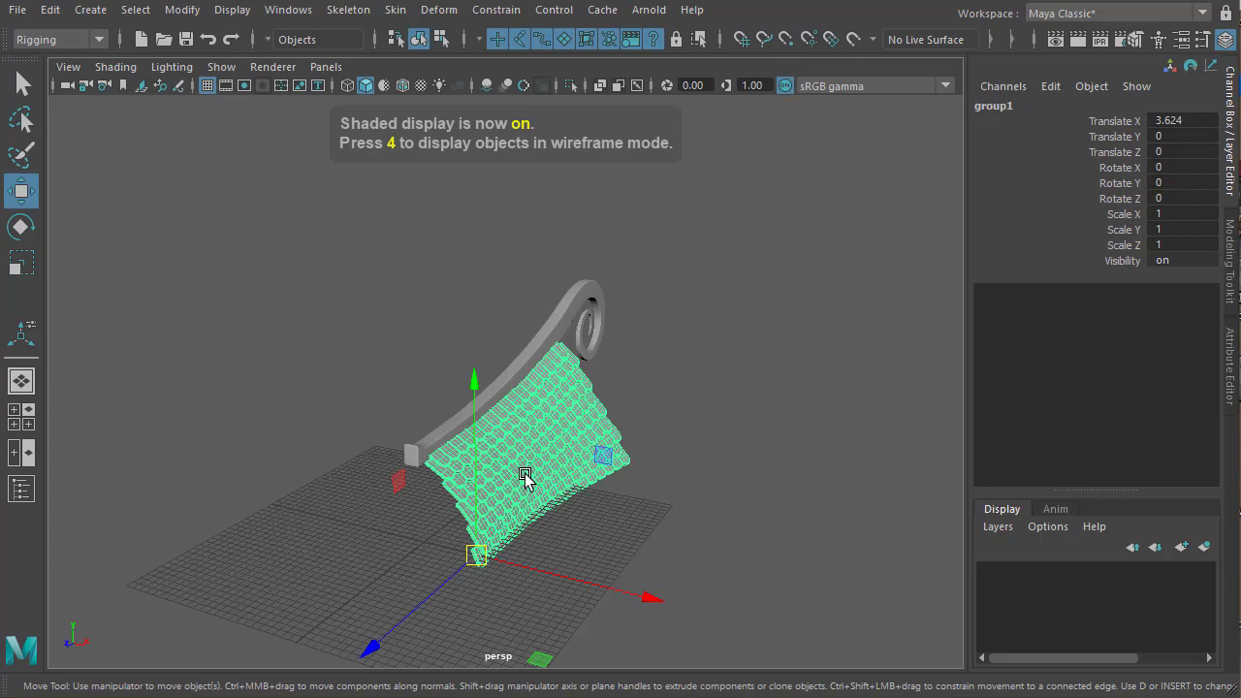
{"action": "mouse_move", "coordinate": [452, 521]}
{"action": "left_mouse_down", "text": "alt"}
{"action": "mouse_move", "coordinate": [498, 494]}
{"action": "mouse_move", "coordinate": [625, 483]}
{"action": "left_mouse_up", "text": "alt"}
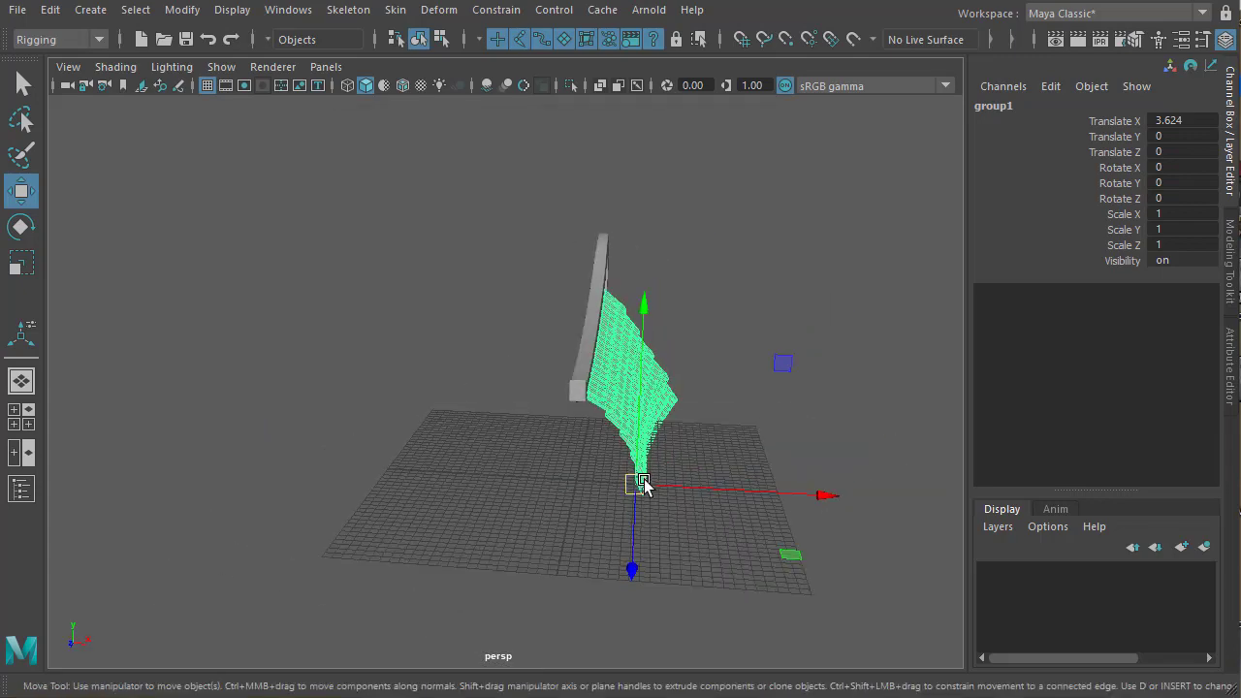
Move the tile group's pivot along X to the centre of the grid and leave pivot editing
{"action": "key", "text": "d"}
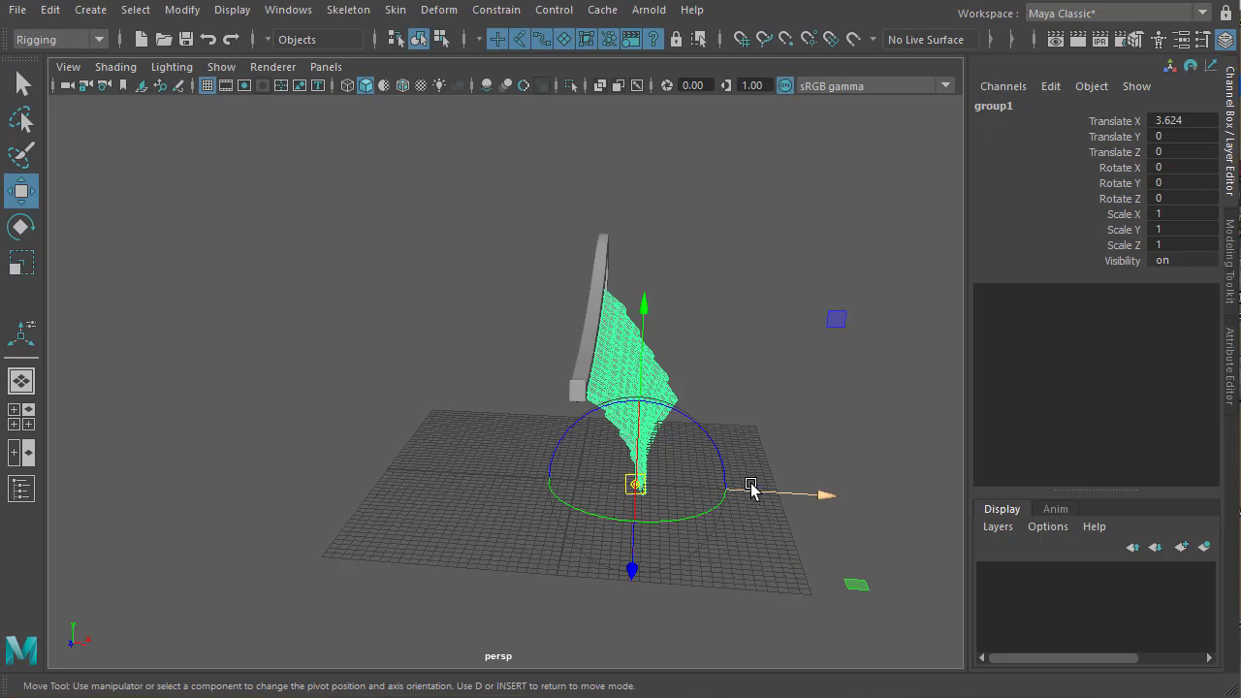
{"action": "left_click_drag", "start_coordinate": [755, 492], "coordinate": [575, 508]}
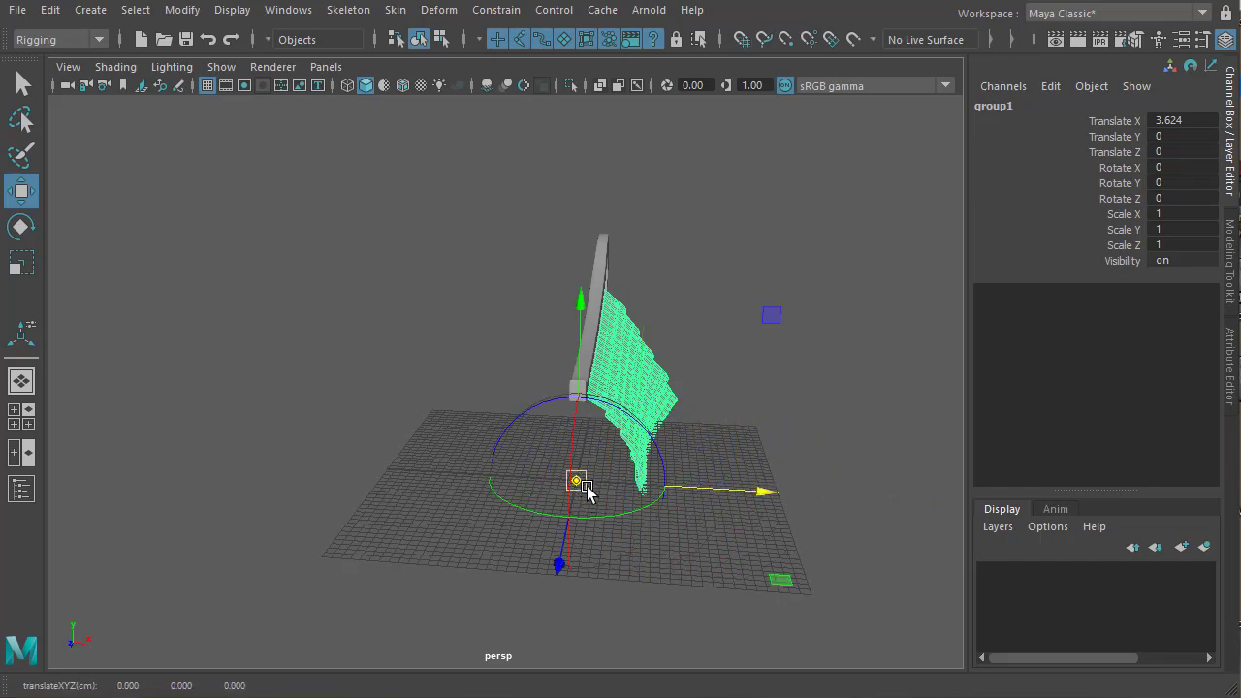
{"action": "mouse_move", "coordinate": [566, 450]}
{"action": "left_mouse_down", "text": "ctrl+alt"}
{"action": "mouse_move", "coordinate": [596, 509]}
{"action": "mouse_move", "coordinate": [532, 504]}
{"action": "mouse_move", "coordinate": [615, 507]}
{"action": "mouse_move", "coordinate": [557, 502]}
{"action": "mouse_move", "coordinate": [552, 488]}
{"action": "left_mouse_up", "text": "ctrl+alt"}
{"action": "key", "text": "d"}
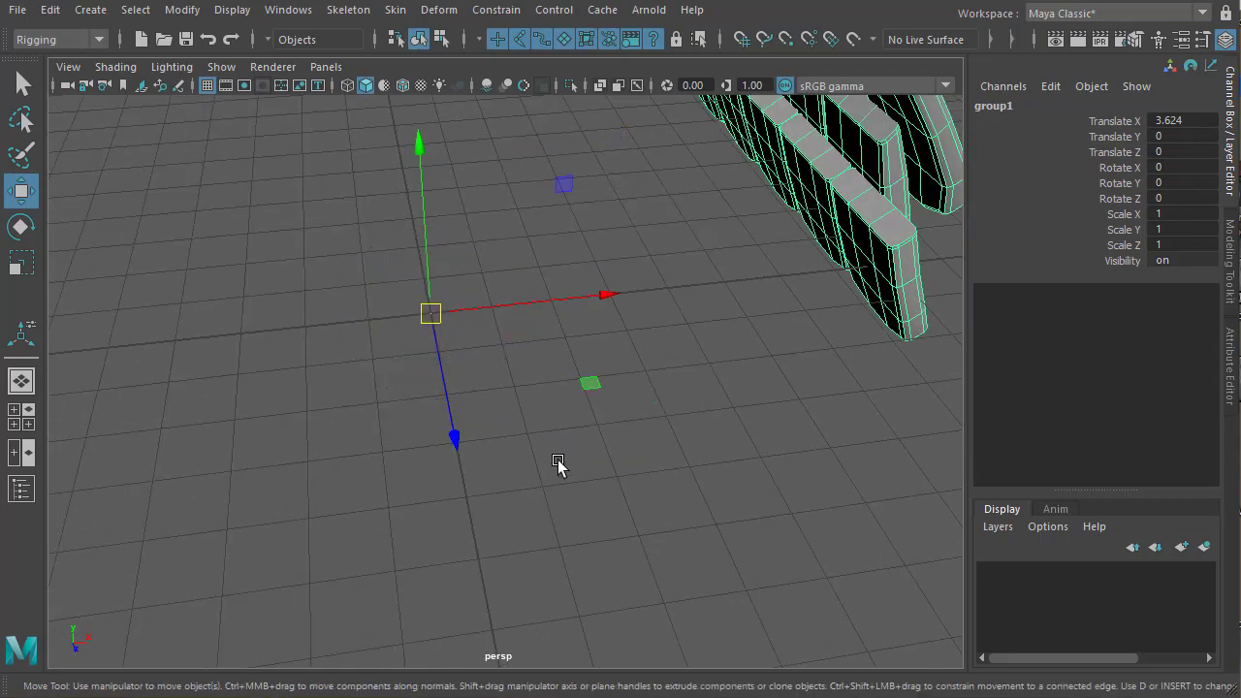
Duplicate the roof tile group and mirror the copy to the opposite side with a Scale X of -1
{"action": "left_click_drag", "start_coordinate": [694, 385], "coordinate": [534, 472], "text": "alt"}
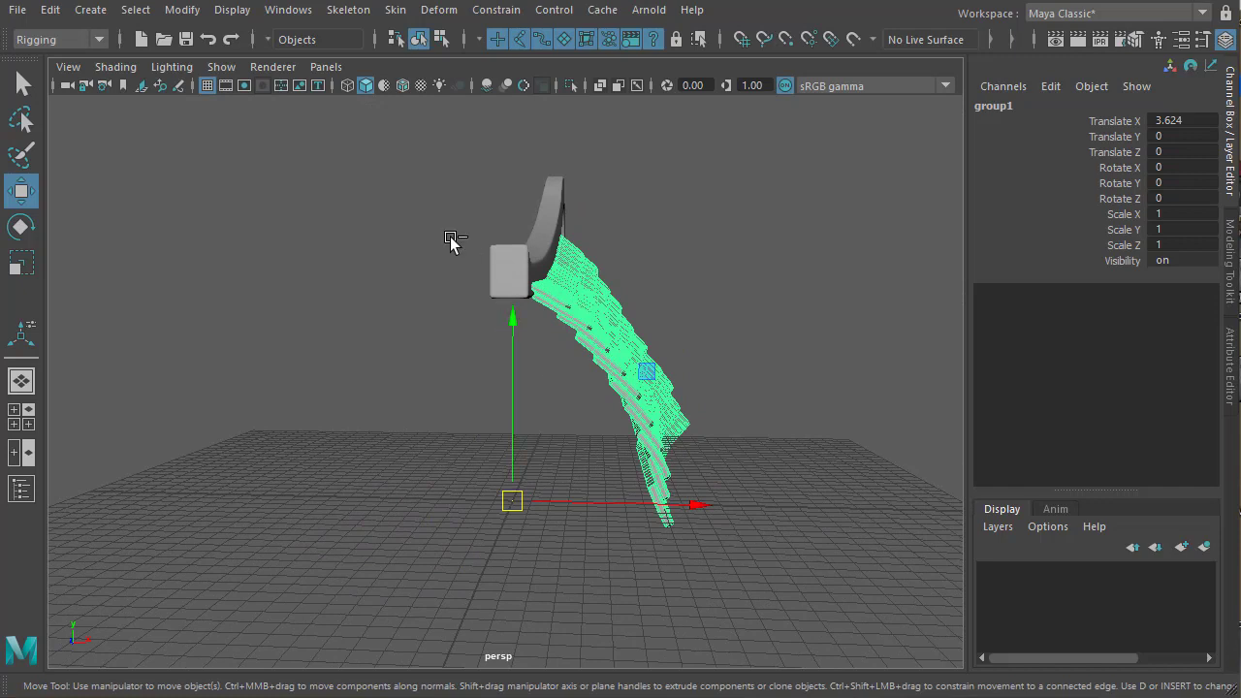
{"action": "key", "text": "ctrl+d"}
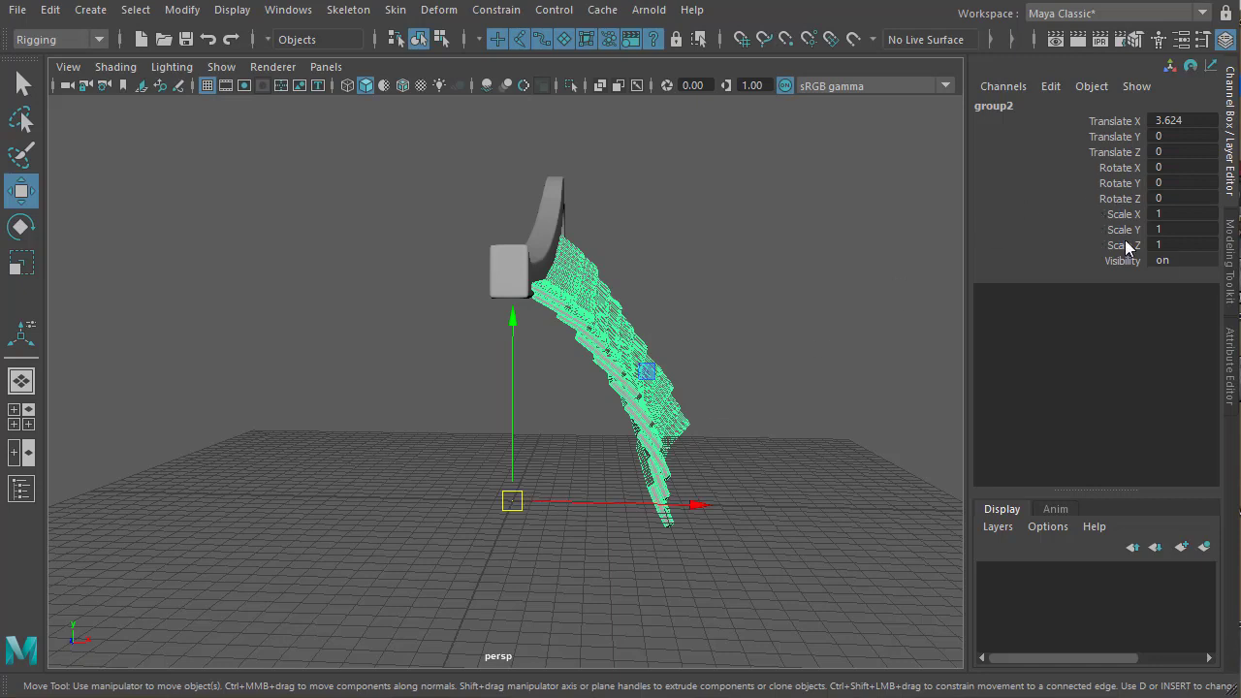
{"action": "left_click", "coordinate": [1167, 213]}
{"action": "type", "text": "-1"}
{"action": "key", "text": "Return"}
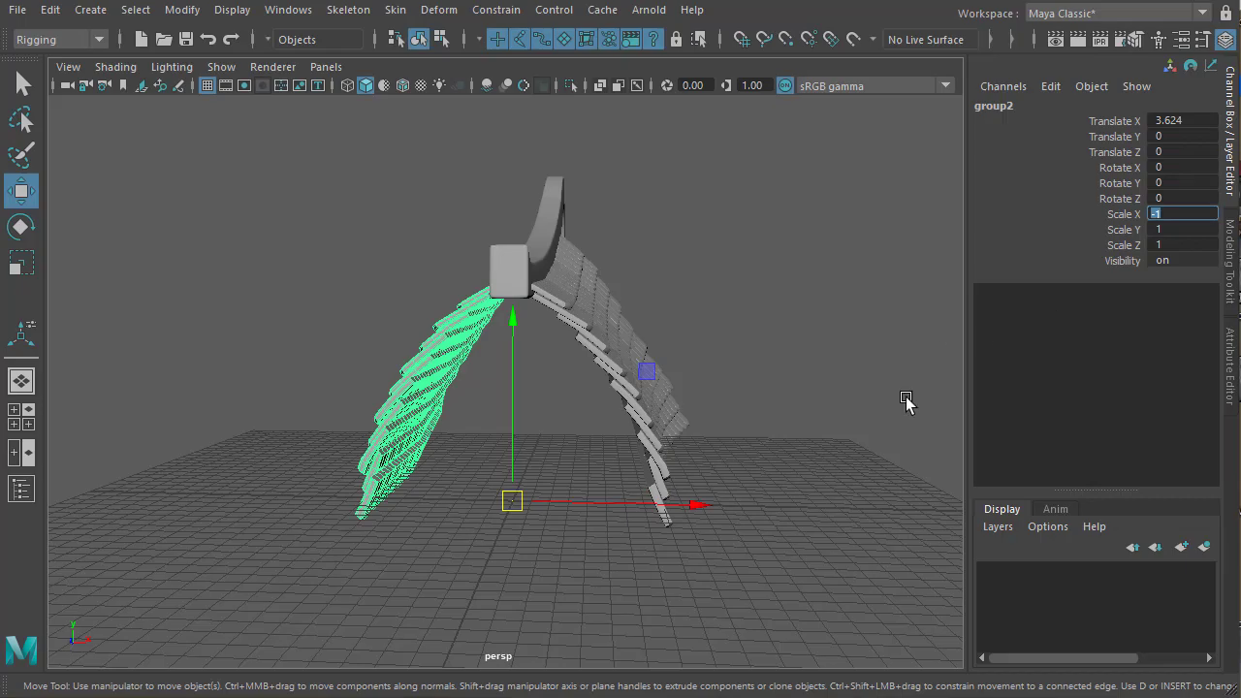
{"action": "left_click", "coordinate": [747, 443]}
Create a polygon cube at the origin beneath the roof ridge
{"action": "left_click_drag", "start_coordinate": [748, 443], "coordinate": [533, 444], "text": "alt"}
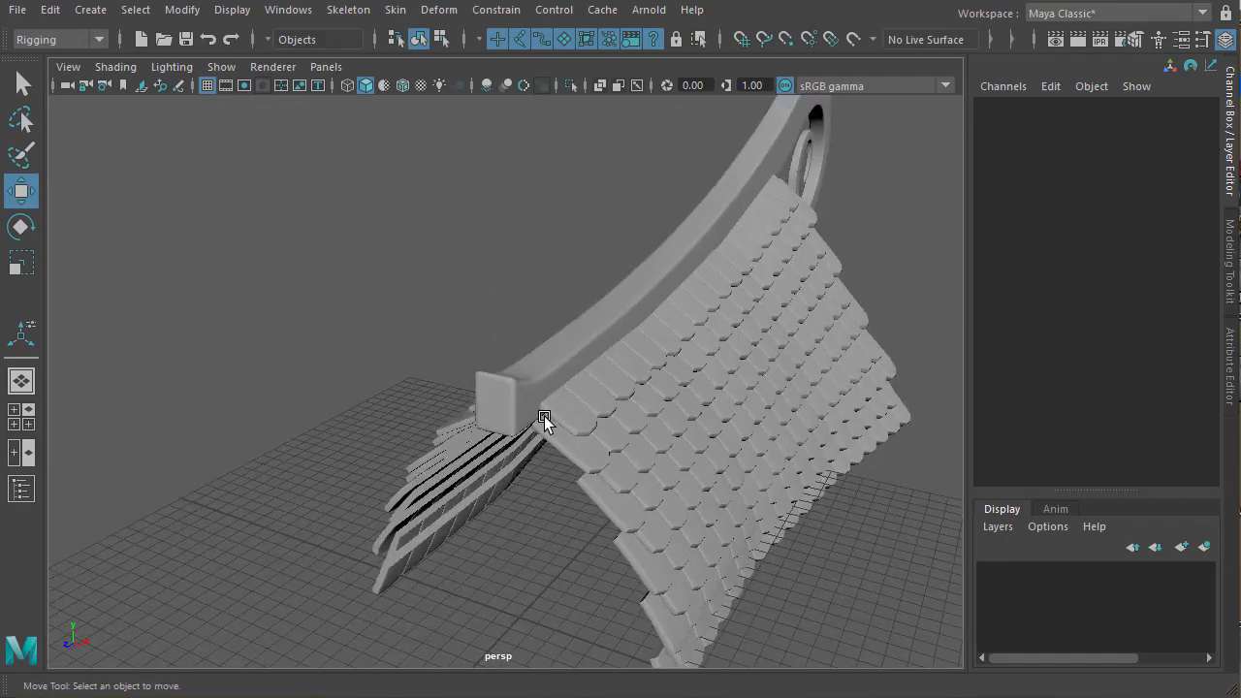
{"action": "left_click_drag", "start_coordinate": [780, 501], "coordinate": [559, 329], "text": "alt"}
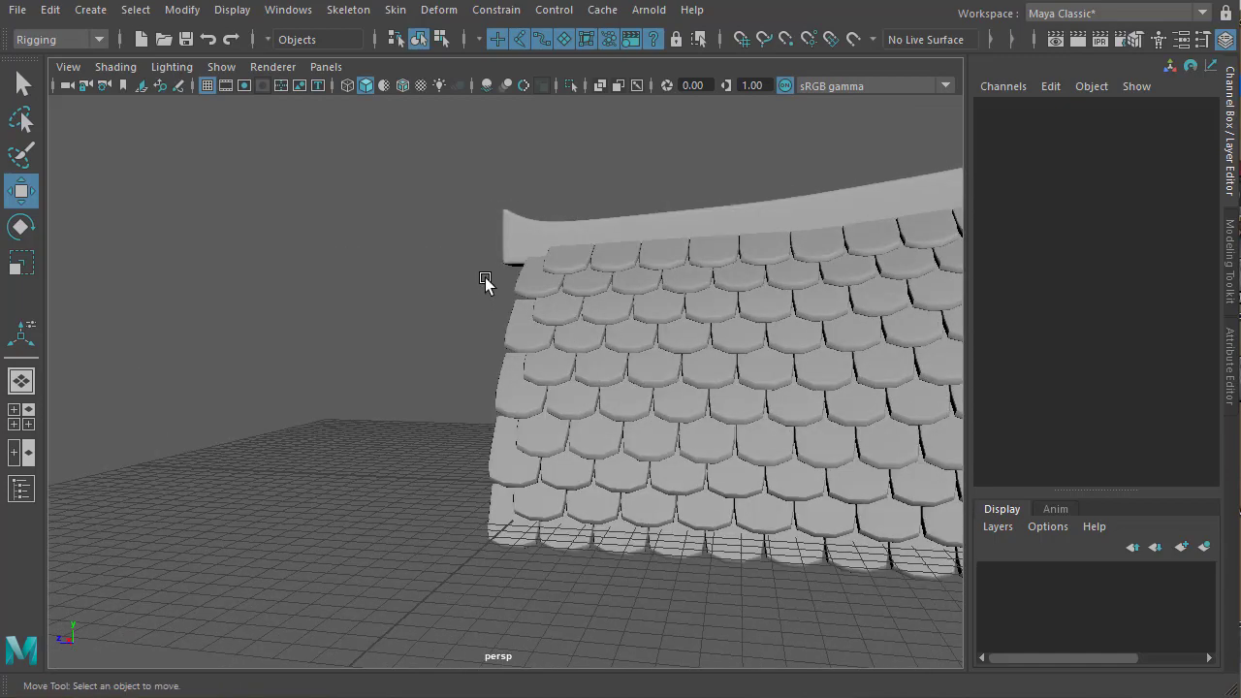
{"action": "left_click_drag", "start_coordinate": [675, 413], "coordinate": [734, 457], "text": "alt"}
{"action": "scroll", "coordinate": [631, 443], "scroll_direction": "up", "scroll_amount": 2}
{"action": "left_click_drag", "start_coordinate": [631, 443], "coordinate": [528, 387], "text": "alt"}
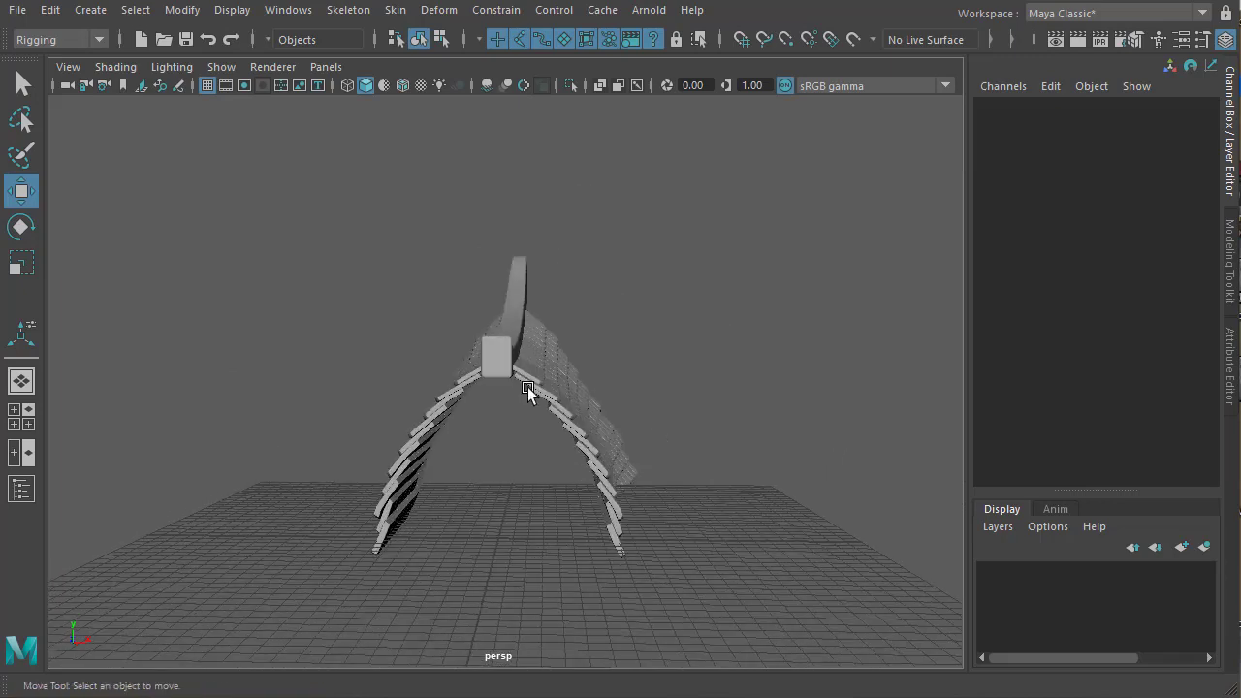
{"action": "left_click", "coordinate": [88, 12]}
{"action": "mouse_move", "coordinate": [247, 85]}
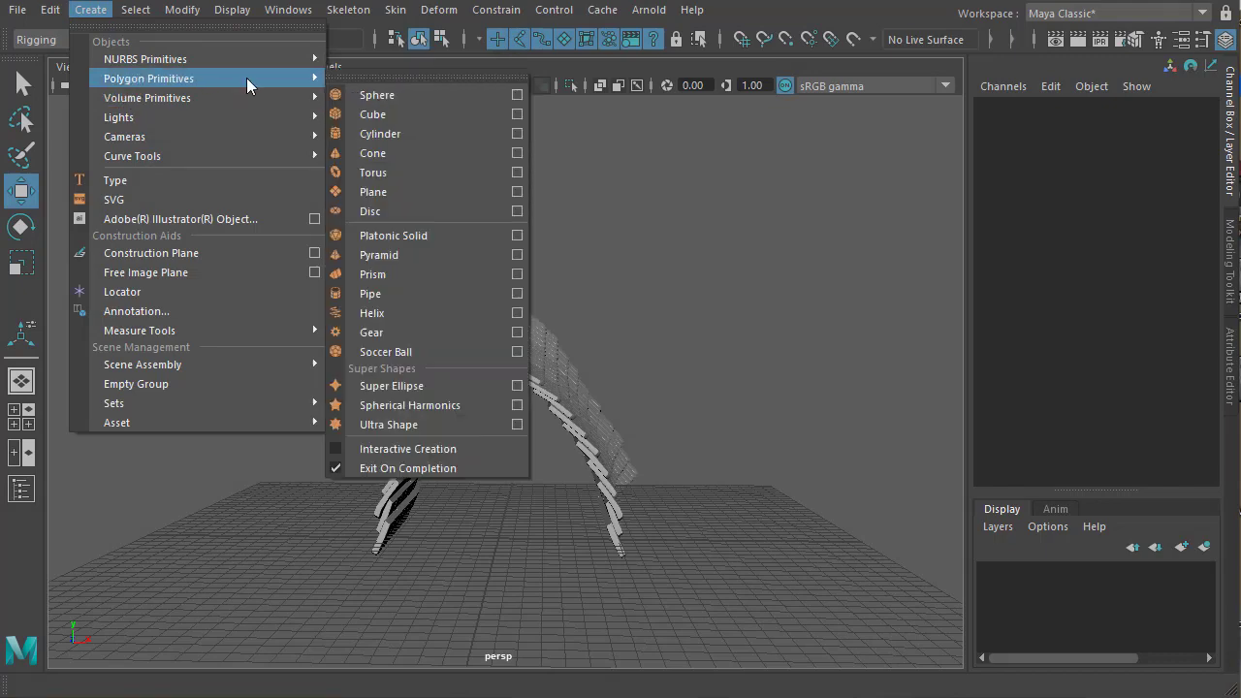
{"action": "left_click", "coordinate": [384, 116]}
{"action": "middle_click_drag", "start_coordinate": [484, 335], "coordinate": [478, 281], "text": "alt"}
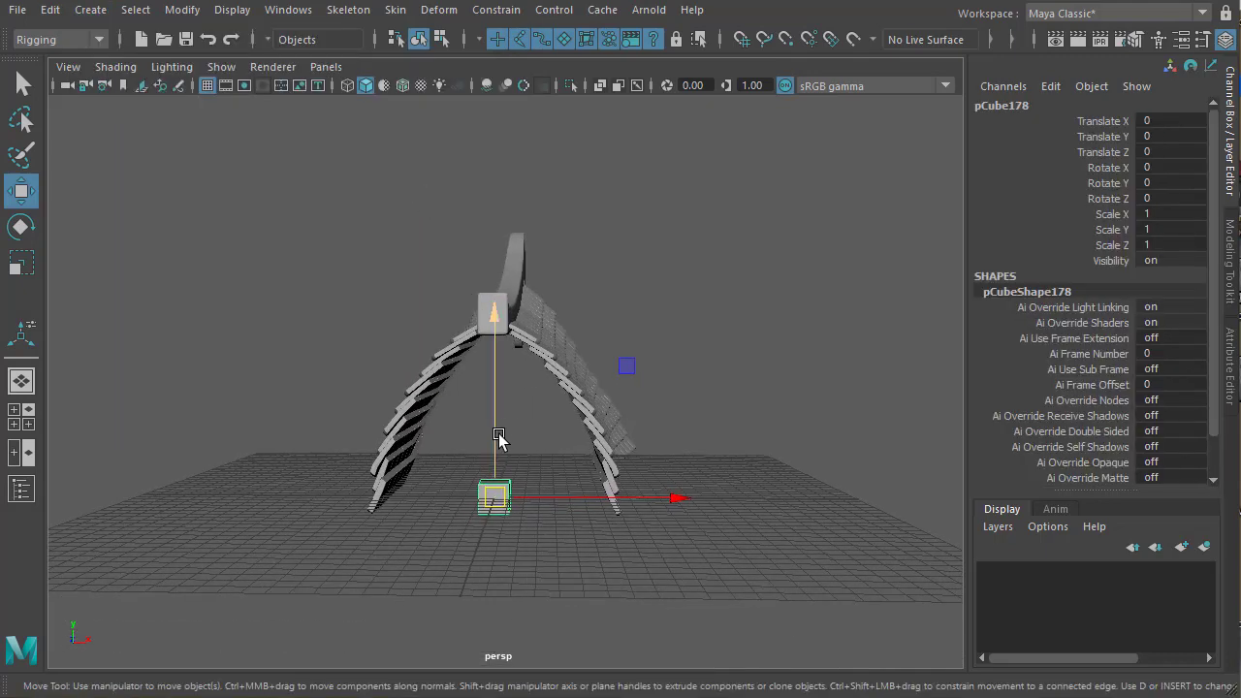
Raise the cube to the front end of the ridge beam, at a Translate Y of about 5.878
{"action": "key", "text": "space"}
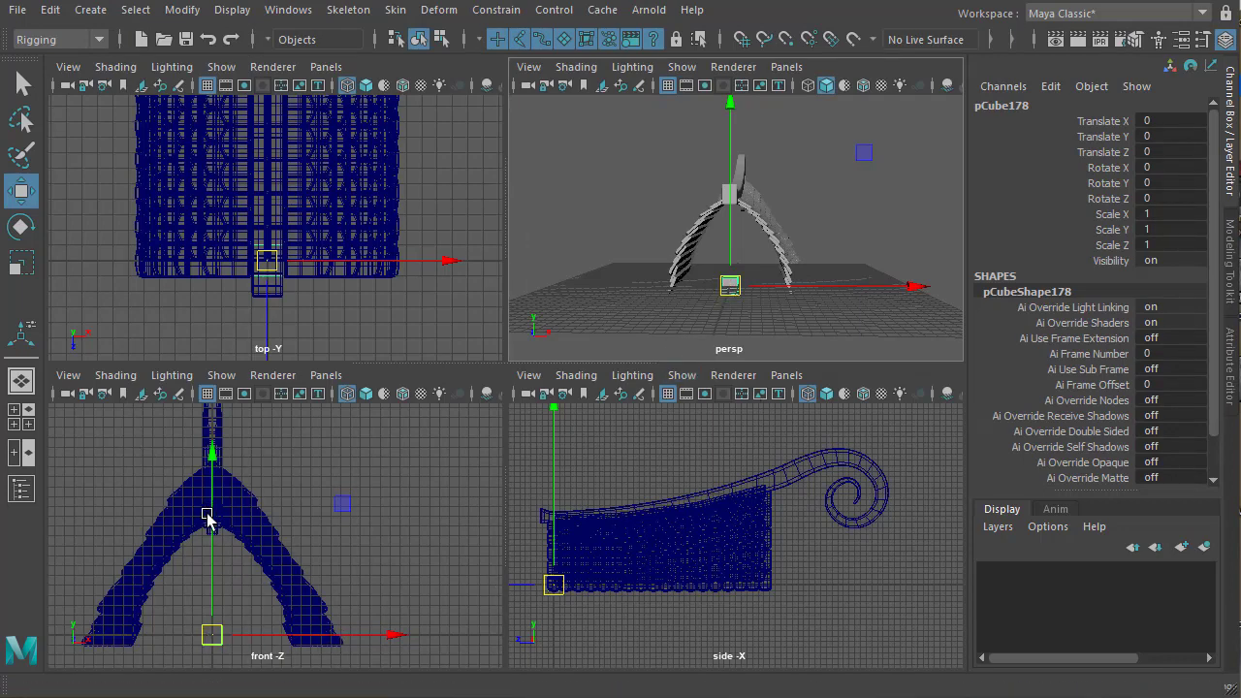
{"action": "left_click_drag", "start_coordinate": [207, 518], "coordinate": [213, 412]}
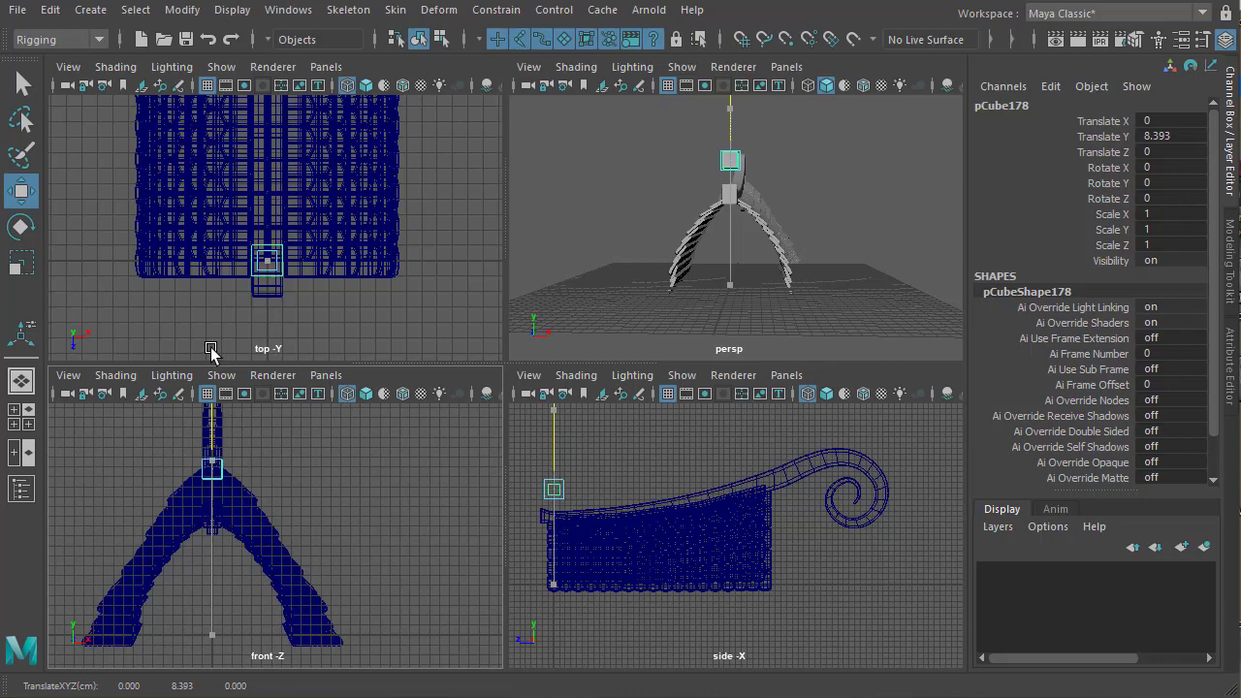
{"action": "left_click_drag", "start_coordinate": [211, 349], "coordinate": [201, 399]}
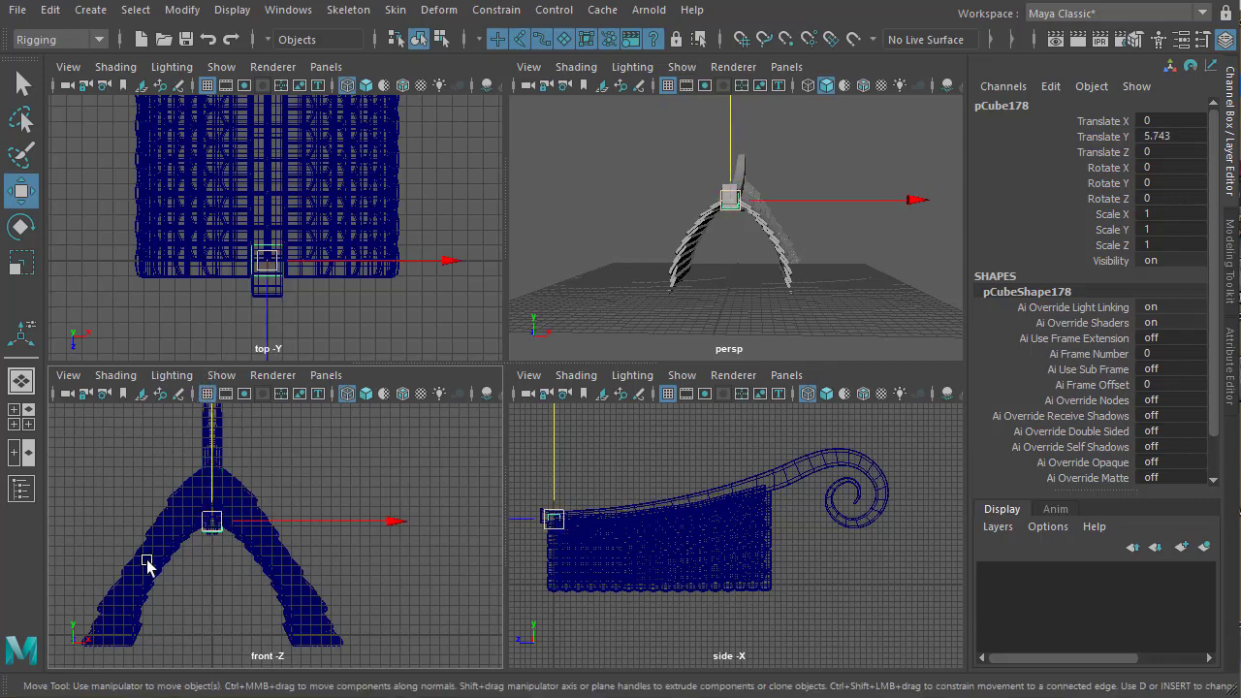
{"action": "right_click_drag", "start_coordinate": [147, 564], "coordinate": [326, 565], "text": "alt"}
{"action": "key", "text": "space"}
{"action": "middle_click_drag", "start_coordinate": [97, 470], "coordinate": [256, 501], "text": "alt"}
{"action": "right_click_drag", "start_coordinate": [256, 501], "coordinate": [385, 496], "text": "alt"}
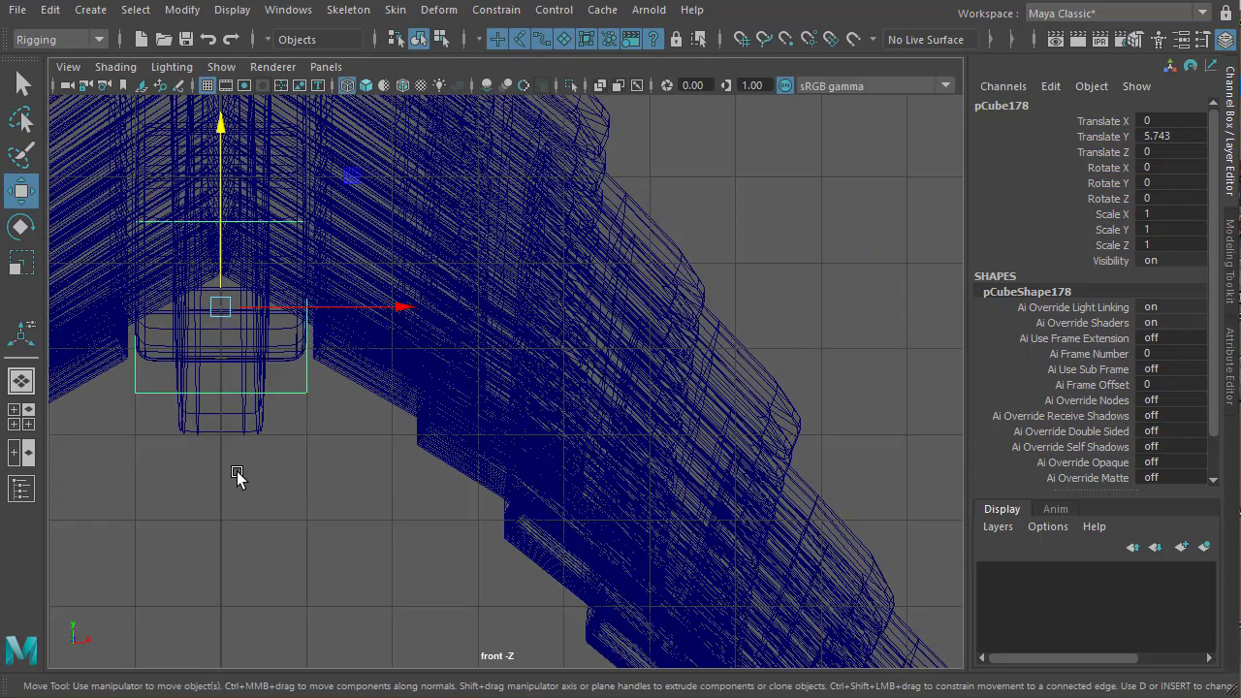
{"action": "middle_click_drag", "start_coordinate": [235, 398], "coordinate": [432, 449], "text": "alt"}
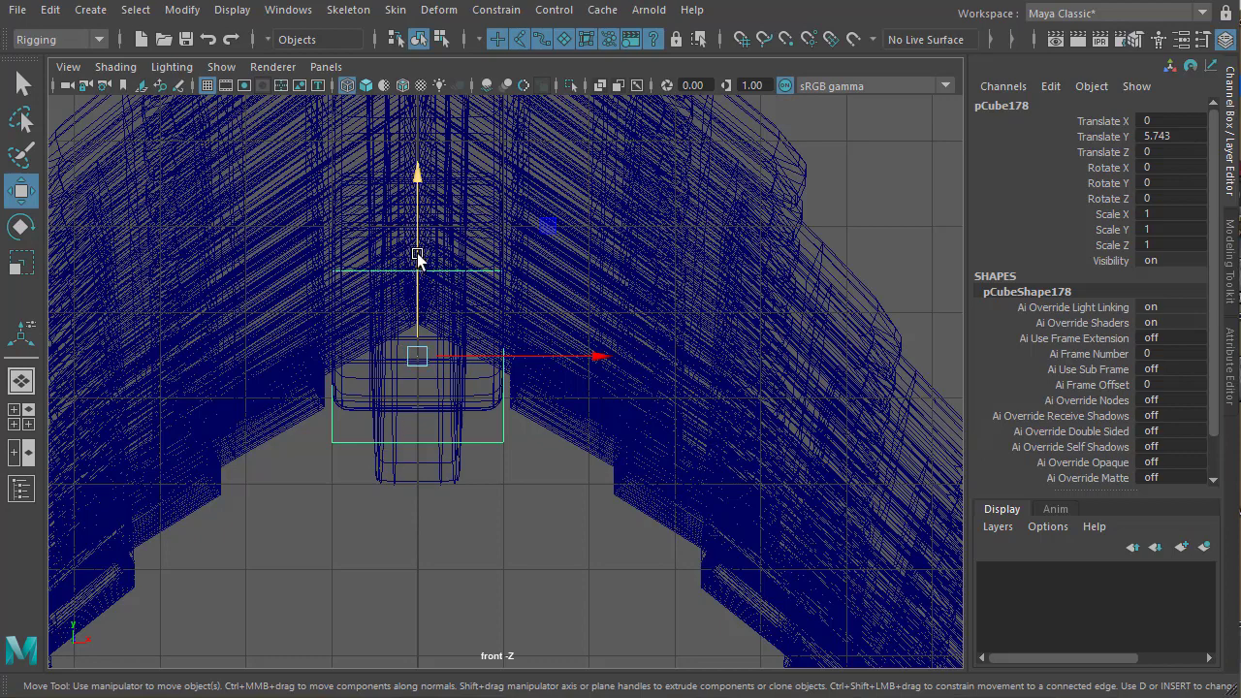
{"action": "left_click_drag", "start_coordinate": [418, 255], "coordinate": [413, 226]}
Shift the cube forward along the ridge beam to a Translate Z of about 0.284
{"action": "key", "text": "space"}
{"action": "key", "text": "space"}
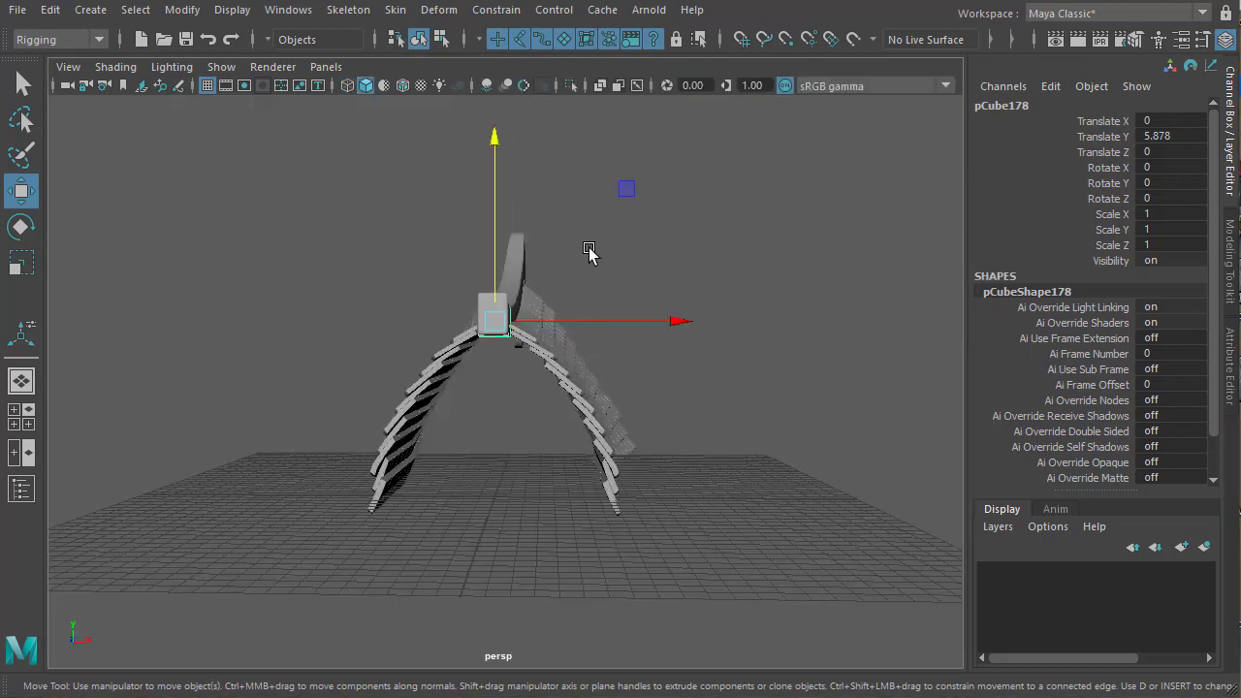
{"action": "right_click_drag", "start_coordinate": [589, 250], "coordinate": [770, 357], "text": "alt"}
{"action": "left_click_drag", "start_coordinate": [489, 330], "coordinate": [312, 413], "text": "alt"}
{"action": "left_click_drag", "start_coordinate": [405, 302], "coordinate": [386, 318]}
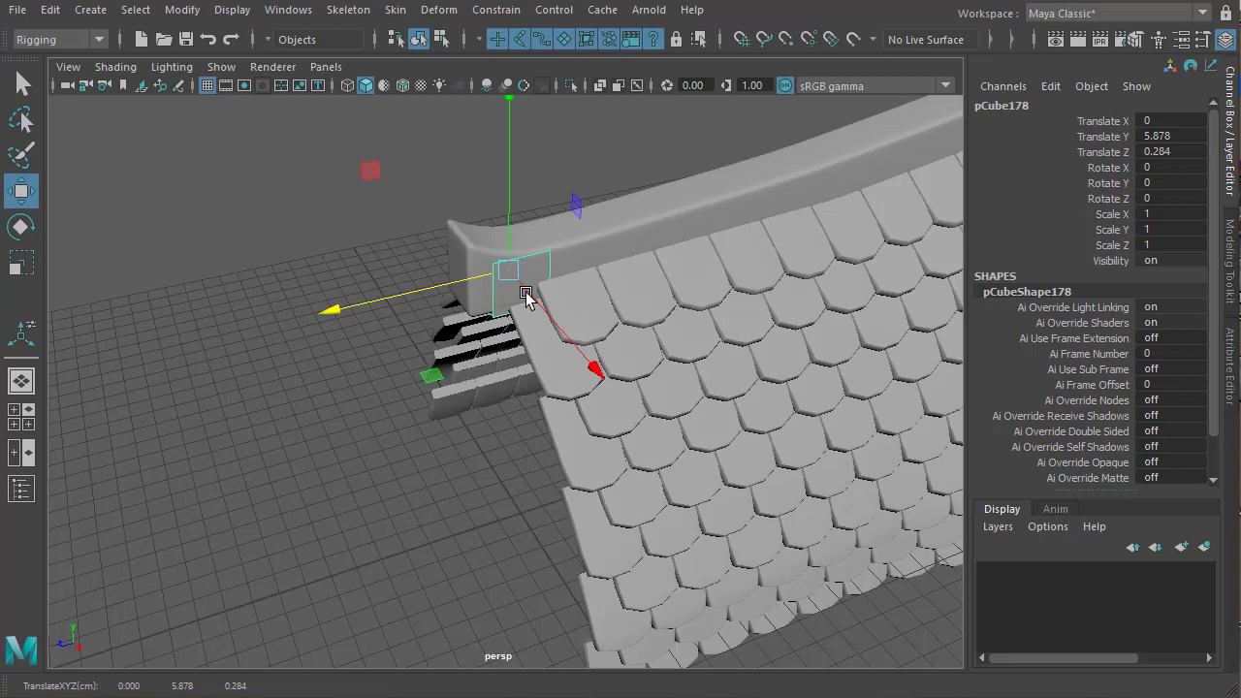
Display the scene in wireframe and snap the cube's left-side vertices to the roof's centre line, halving its width
{"action": "left_click_drag", "start_coordinate": [504, 346], "coordinate": [334, 237], "text": "alt"}
{"action": "key", "text": "4"}
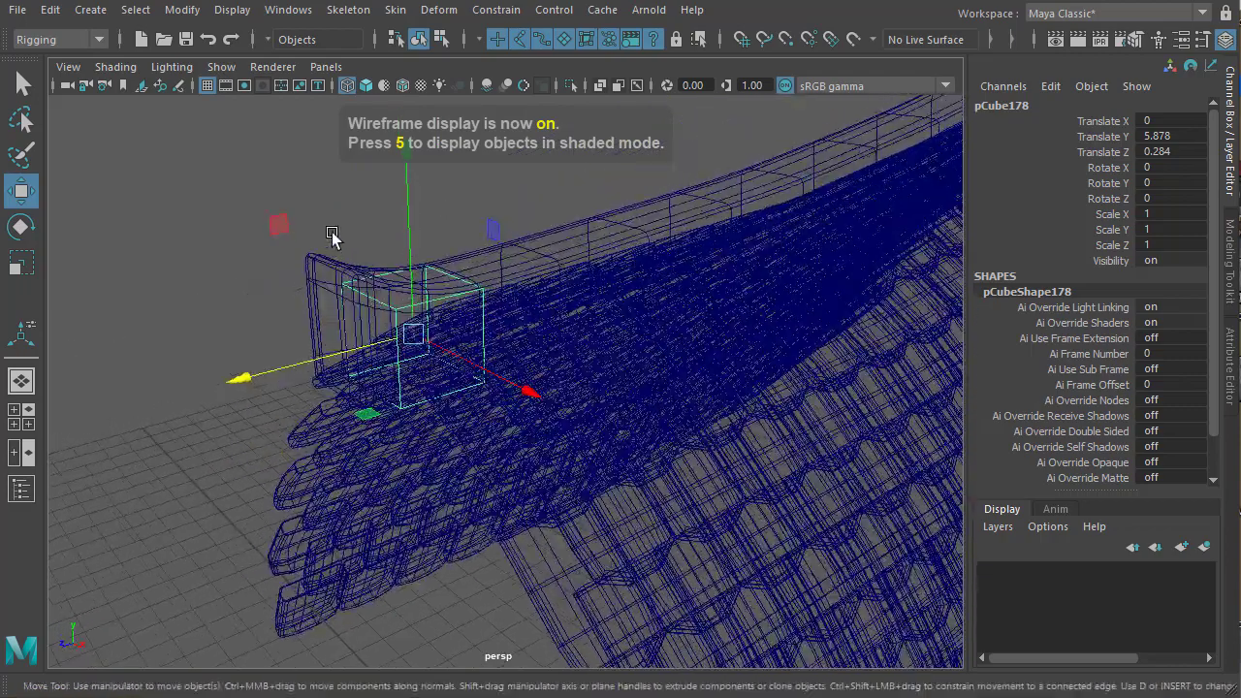
{"action": "right_click_drag", "start_coordinate": [333, 232], "coordinate": [244, 233]}
{"action": "left_click_drag", "start_coordinate": [336, 301], "coordinate": [394, 242], "text": "alt"}
{"action": "left_click_drag", "start_coordinate": [459, 419], "coordinate": [444, 381]}
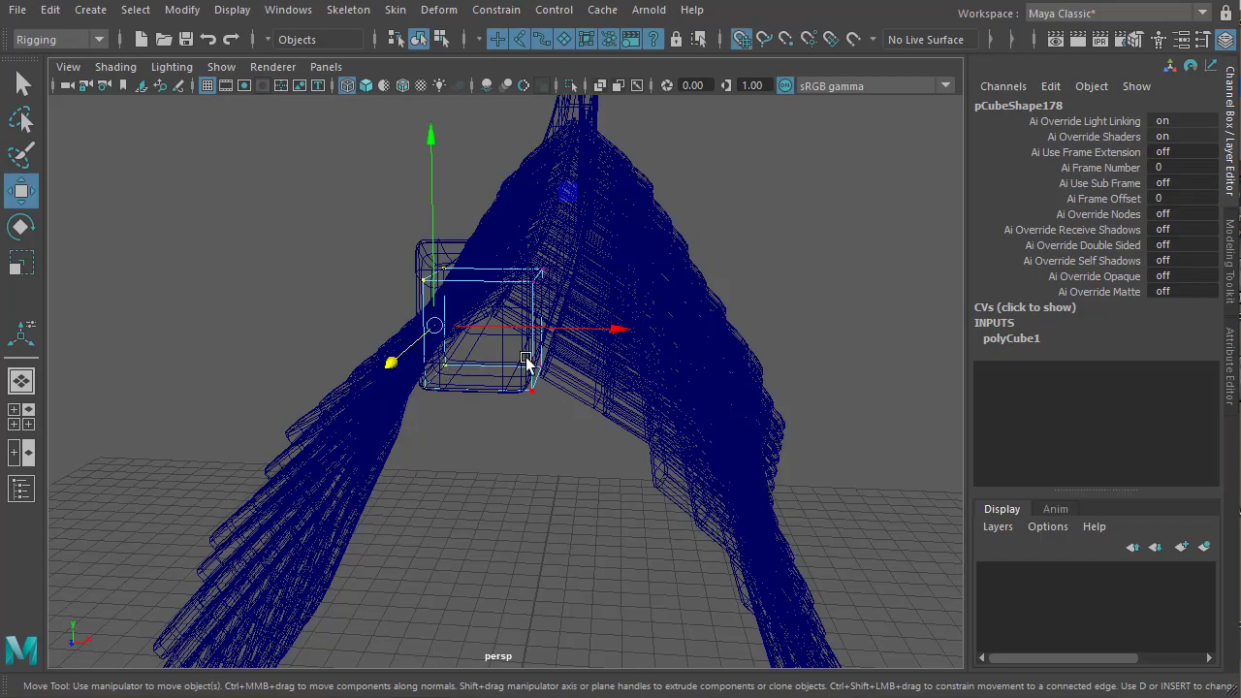
{"action": "left_click_drag", "start_coordinate": [493, 327], "coordinate": [503, 327]}
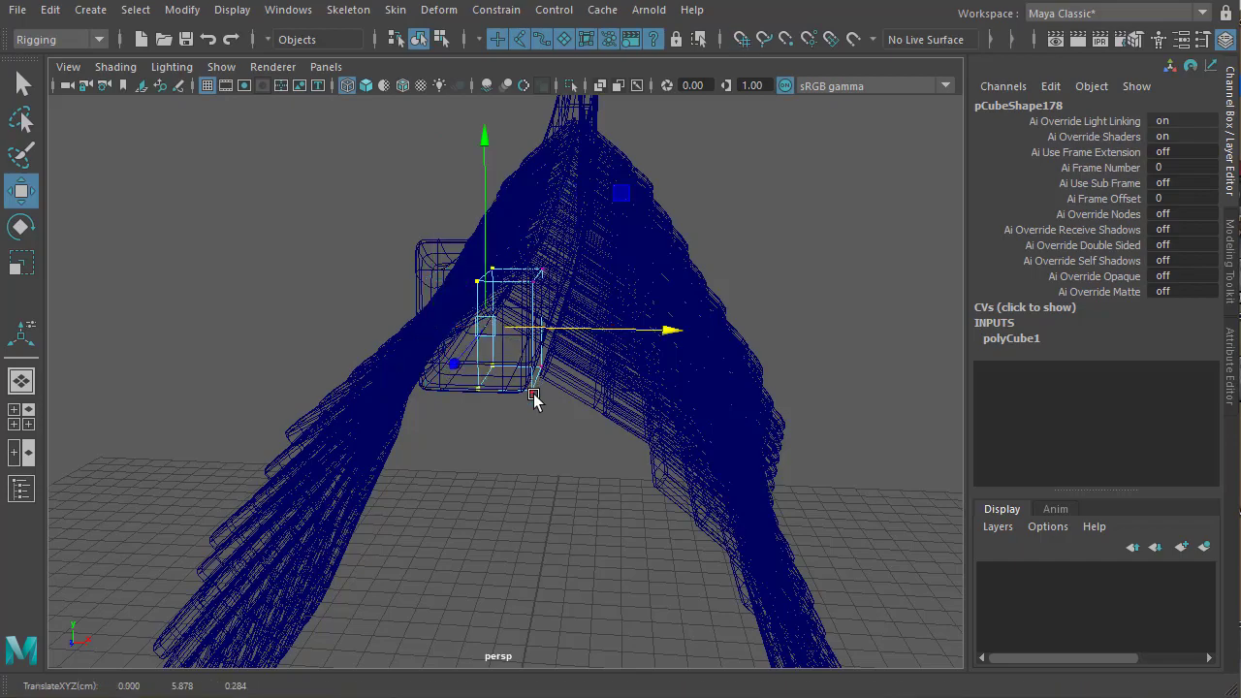
{"action": "left_click_drag", "start_coordinate": [533, 398], "coordinate": [546, 479], "text": "alt"}
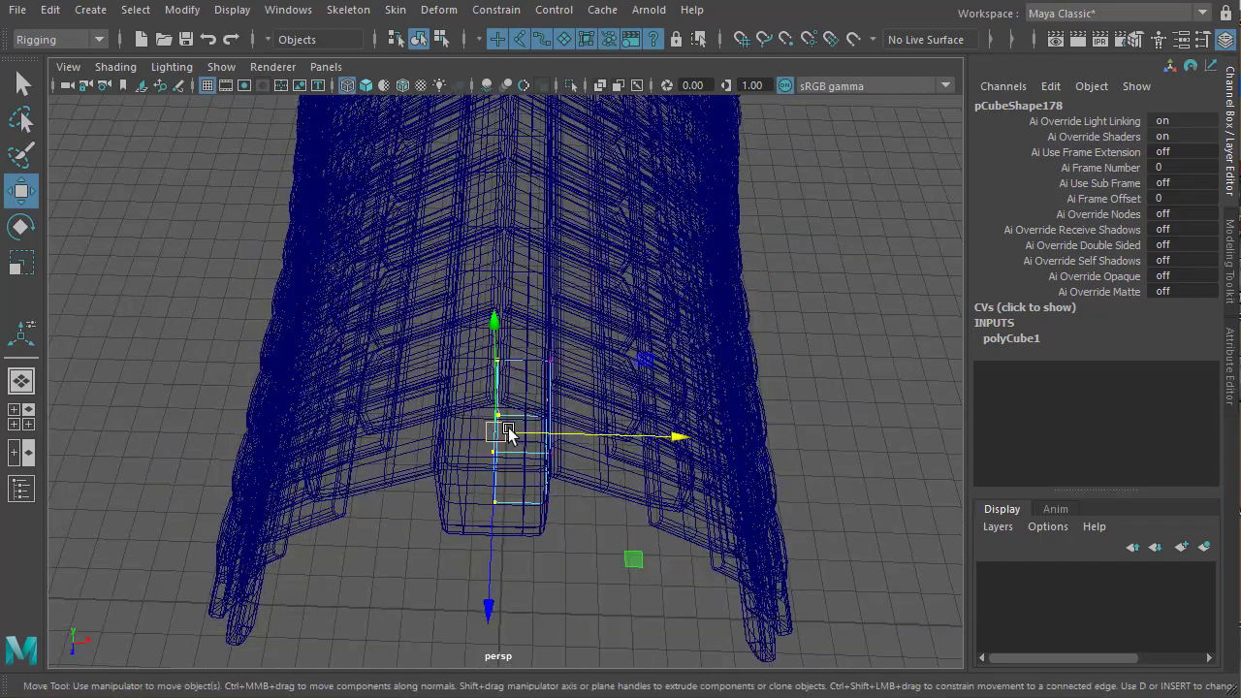
Delete the halved cube's inner face at the roof's centre line
{"action": "right_click_drag", "start_coordinate": [503, 506], "coordinate": [582, 417], "text": "alt"}
{"action": "left_click_drag", "start_coordinate": [582, 417], "coordinate": [492, 484], "text": "alt"}
{"action": "right_click_drag", "start_coordinate": [476, 469], "coordinate": [472, 506]}
{"action": "mouse_move", "coordinate": [562, 491]}
{"action": "left_mouse_down", "text": "alt"}
{"action": "mouse_move", "coordinate": [551, 261]}
{"action": "mouse_move", "coordinate": [568, 504]}
{"action": "left_mouse_up", "text": "alt"}
{"action": "left_click", "coordinate": [551, 260]}
{"action": "left_click", "coordinate": [568, 504]}
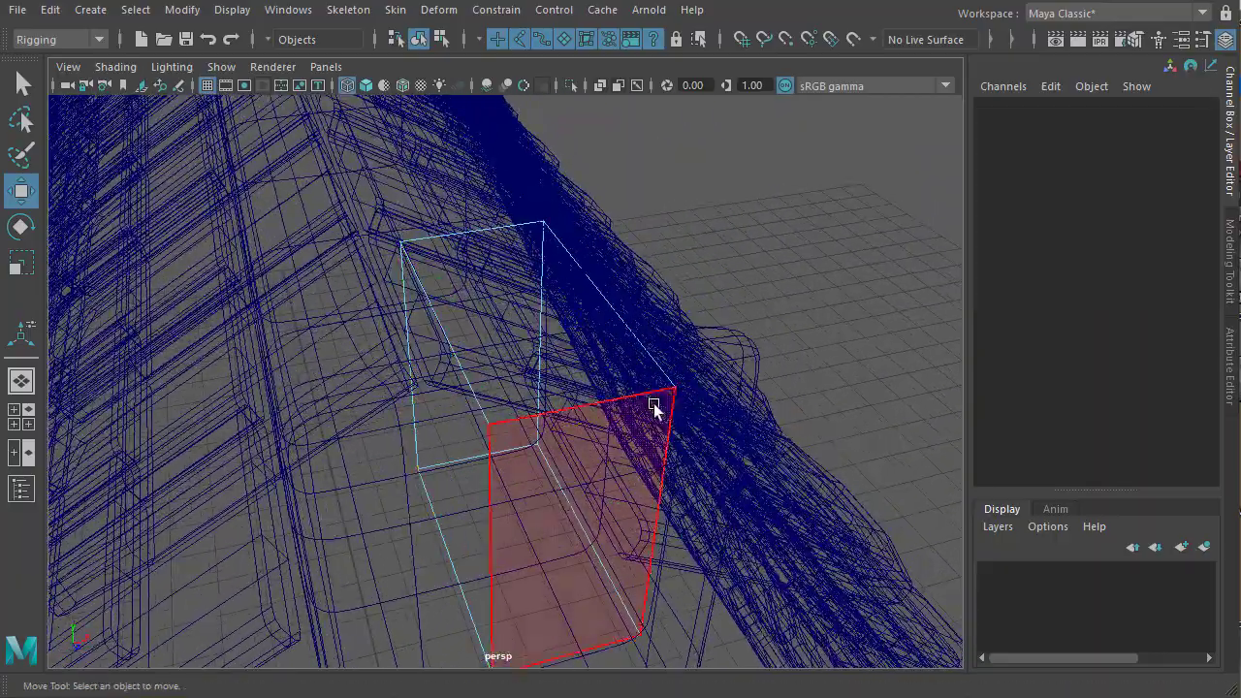
Extrude the block's outer face outward with a Local Translate Z of about 1.602 and lower it along the roof slope
{"action": "left_click_drag", "start_coordinate": [656, 407], "coordinate": [394, 335], "text": "alt"}
{"action": "left_click", "coordinate": [432, 297]}
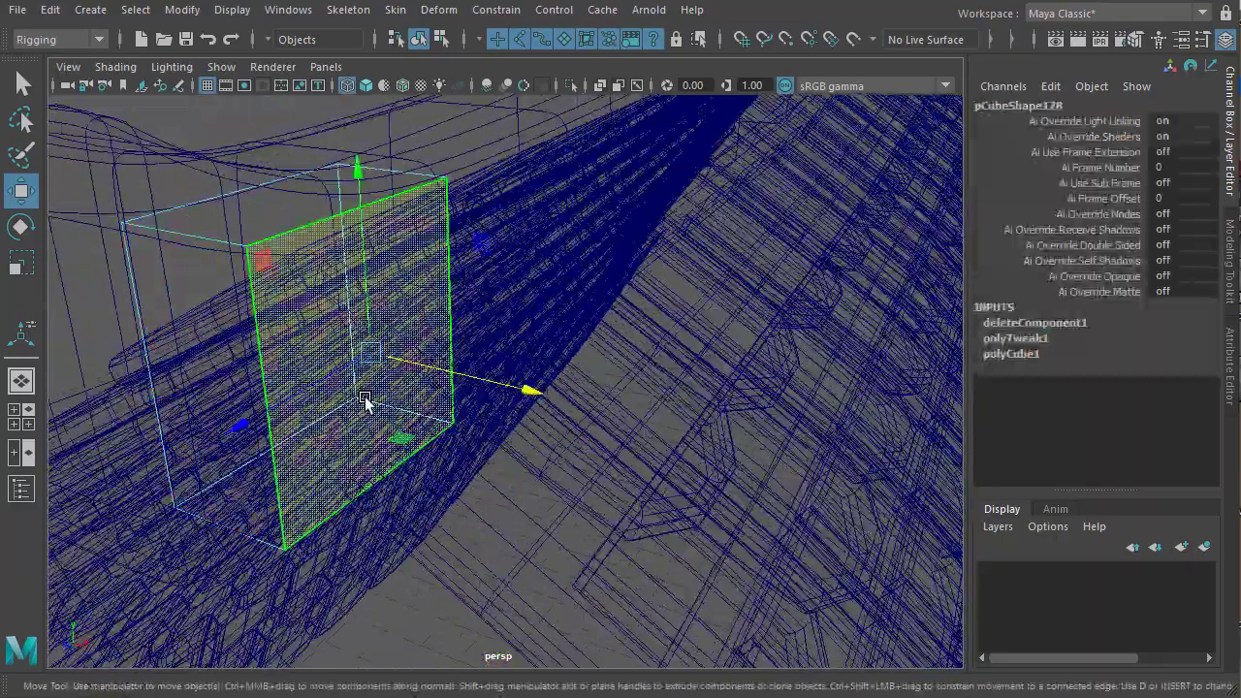
{"action": "left_click_drag", "start_coordinate": [368, 401], "coordinate": [405, 346], "text": "alt"}
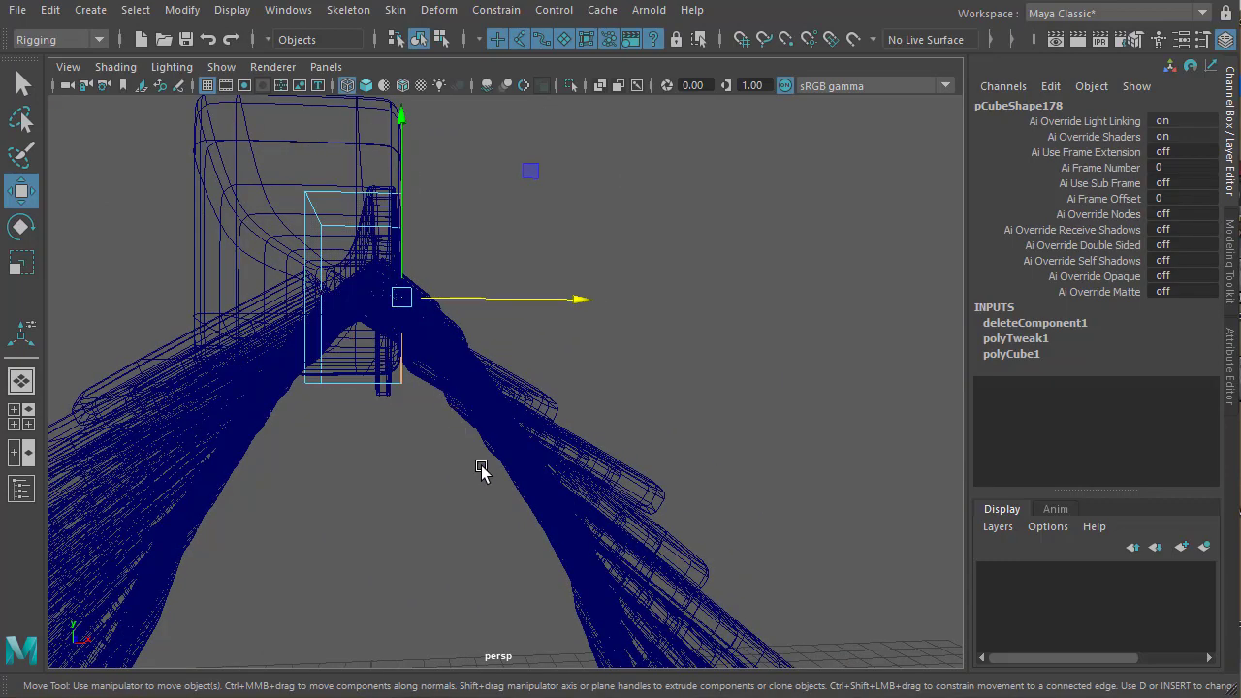
{"action": "left_click_drag", "start_coordinate": [481, 472], "coordinate": [475, 407], "text": "alt"}
{"action": "right_click_drag", "start_coordinate": [523, 260], "coordinate": [525, 294], "text": "shift"}
{"action": "left_click_drag", "start_coordinate": [725, 362], "coordinate": [538, 341], "text": "alt"}
{"action": "left_click_drag", "start_coordinate": [536, 400], "coordinate": [554, 496]}
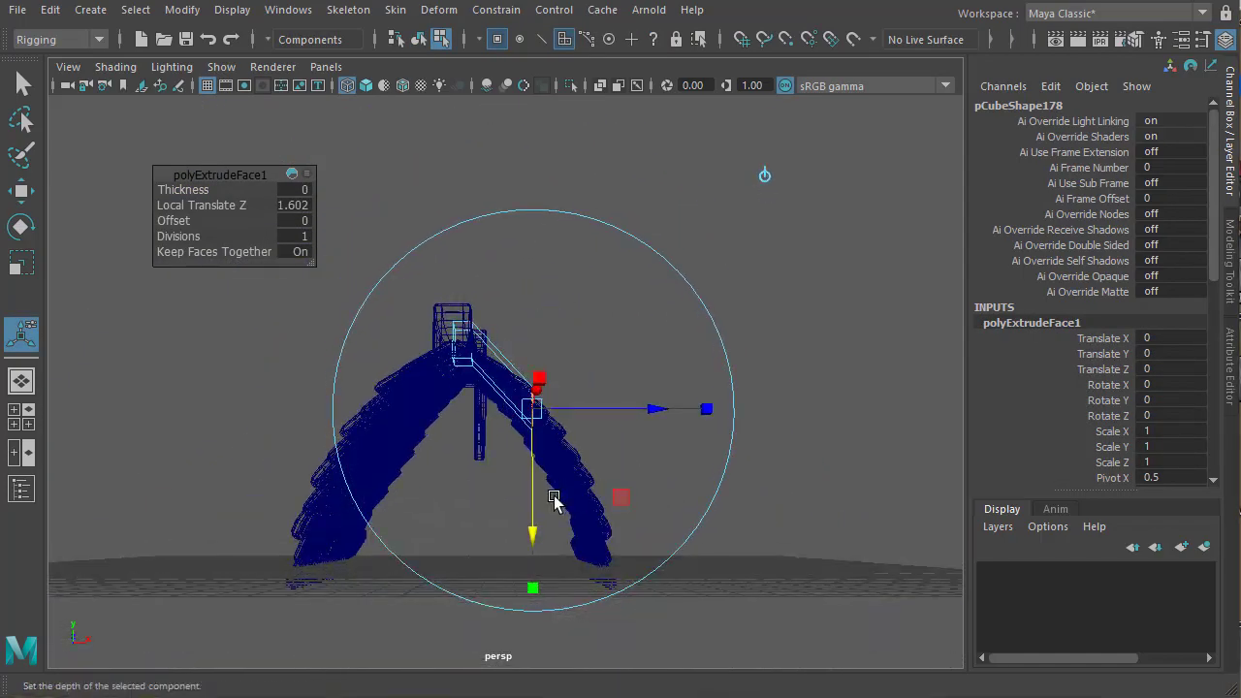
Try repositioning the extruded end face freely in the perspective view and undo the move
{"action": "key", "text": "space"}
{"action": "key", "text": "space"}
{"action": "middle_click_drag", "start_coordinate": [525, 556], "coordinate": [290, 515], "text": "alt"}
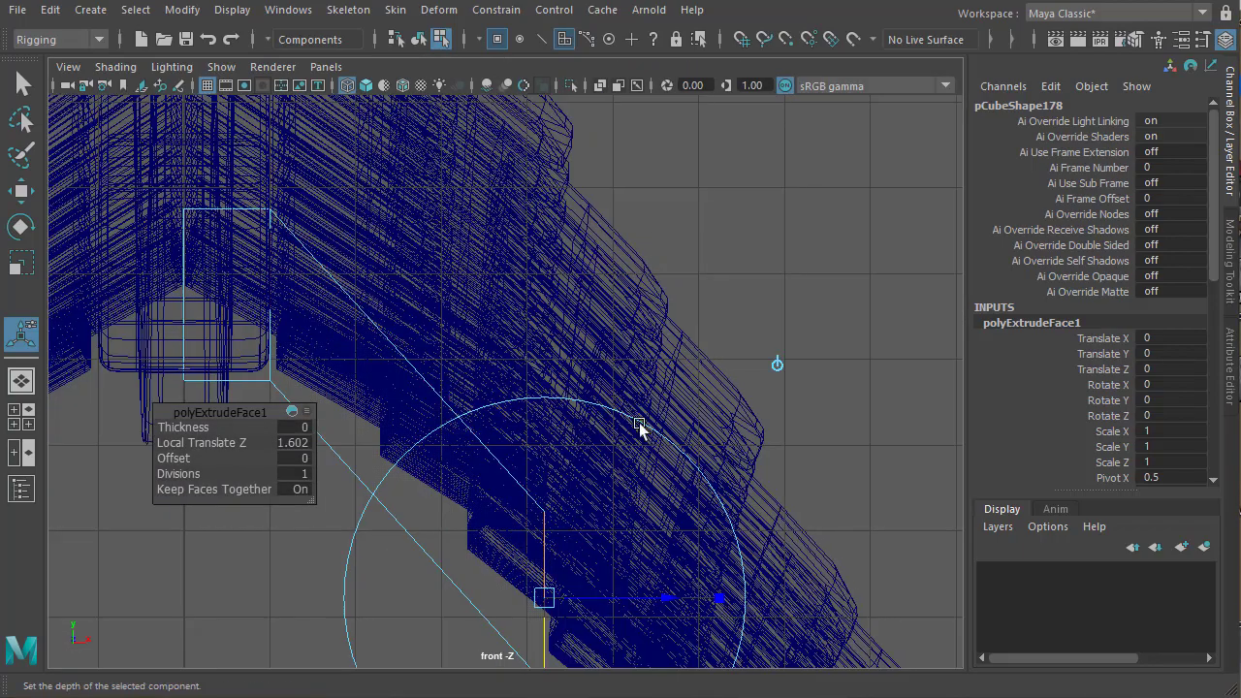
{"action": "key", "text": "space"}
{"action": "left_click_drag", "start_coordinate": [703, 282], "coordinate": [630, 294], "text": "alt"}
{"action": "right_click_drag", "start_coordinate": [630, 294], "coordinate": [795, 319], "text": "alt"}
{"action": "middle_click_drag", "start_coordinate": [795, 319], "coordinate": [742, 249], "text": "alt"}
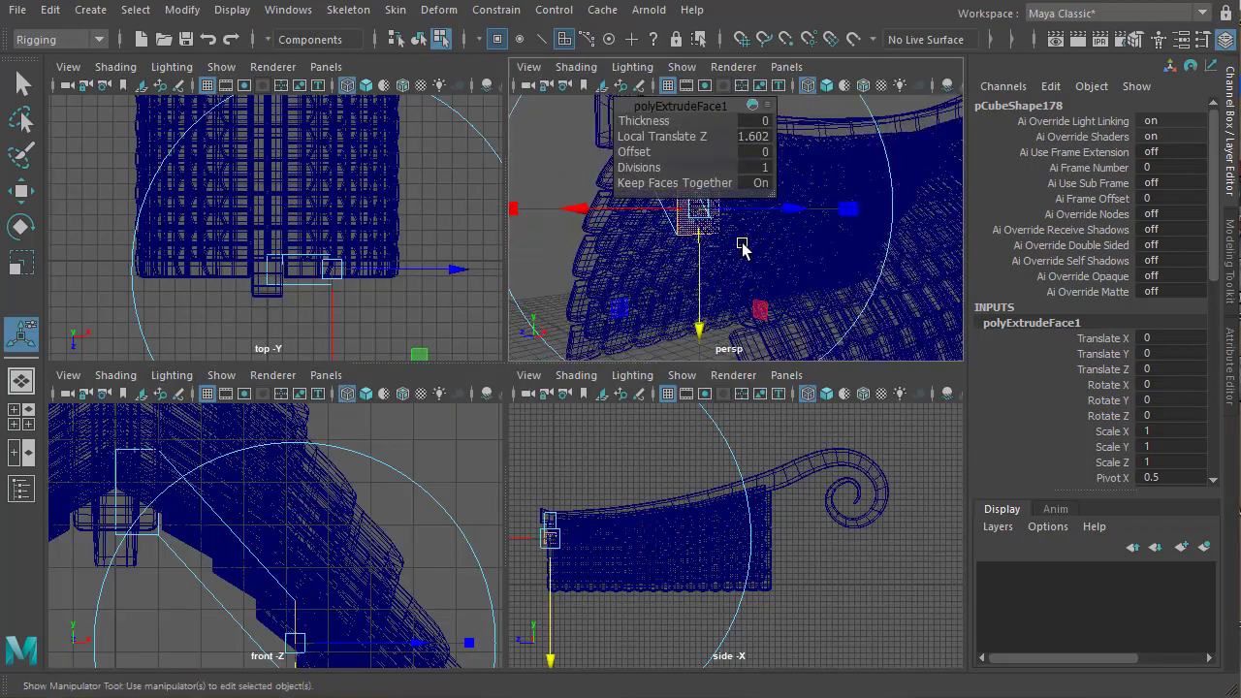
{"action": "middle_click_drag", "start_coordinate": [760, 302], "coordinate": [778, 355], "text": "alt"}
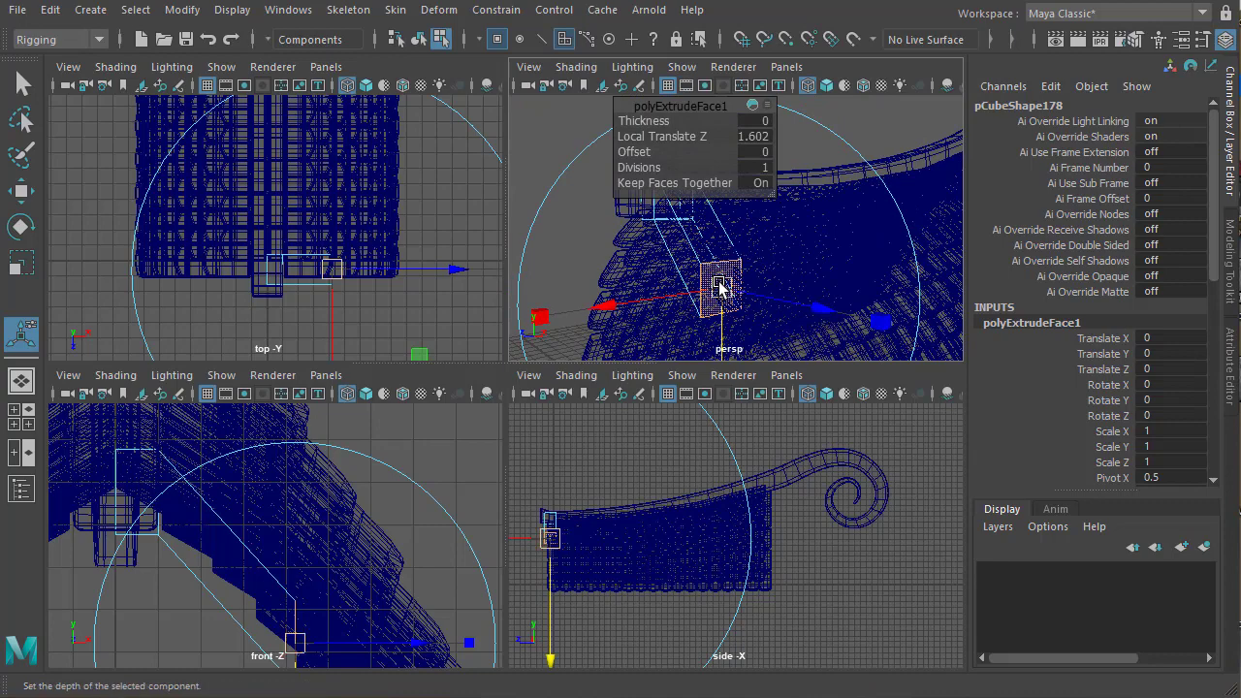
{"action": "left_click_drag", "start_coordinate": [721, 285], "coordinate": [756, 273]}
{"action": "key", "text": "ctrl+z"}
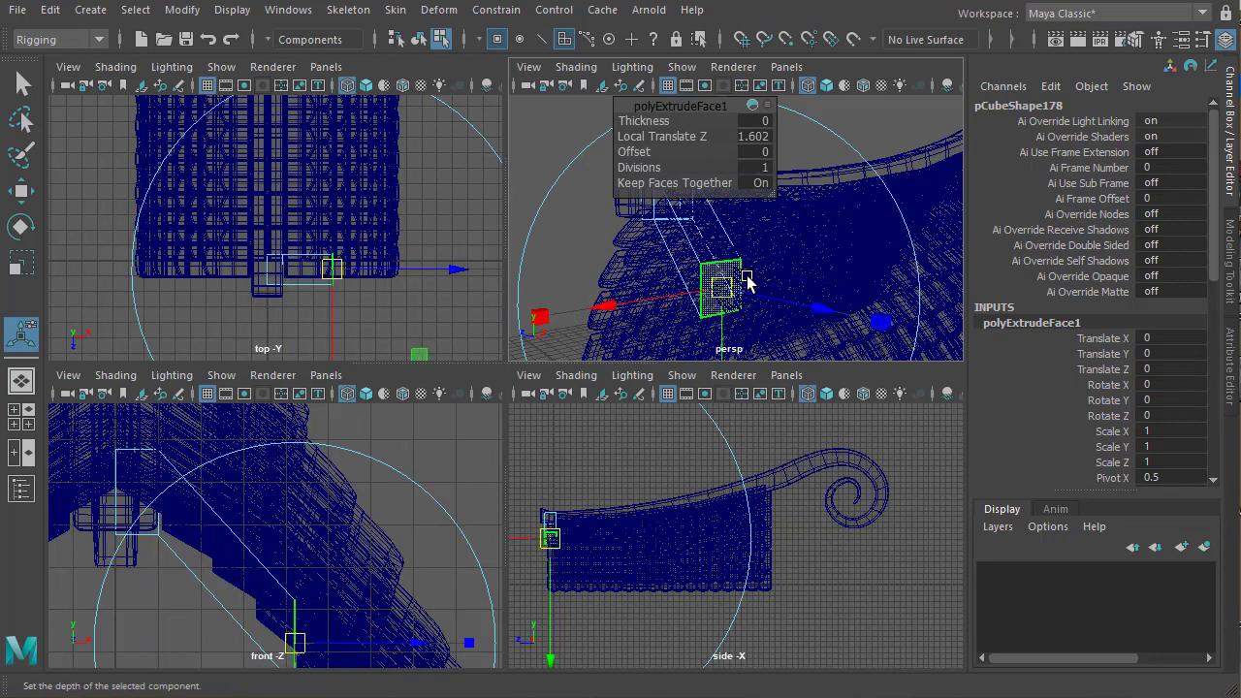
Move the extruded face in the front view down to the roof's lower edge, at a Local Translate Z of about 3.705
{"action": "key", "text": "space"}
{"action": "middle_click_drag", "start_coordinate": [443, 443], "coordinate": [383, 310], "text": "alt"}
{"action": "right_click_drag", "start_coordinate": [383, 310], "coordinate": [261, 452], "text": "alt"}
{"action": "middle_click_drag", "start_coordinate": [562, 474], "coordinate": [478, 431], "text": "alt"}
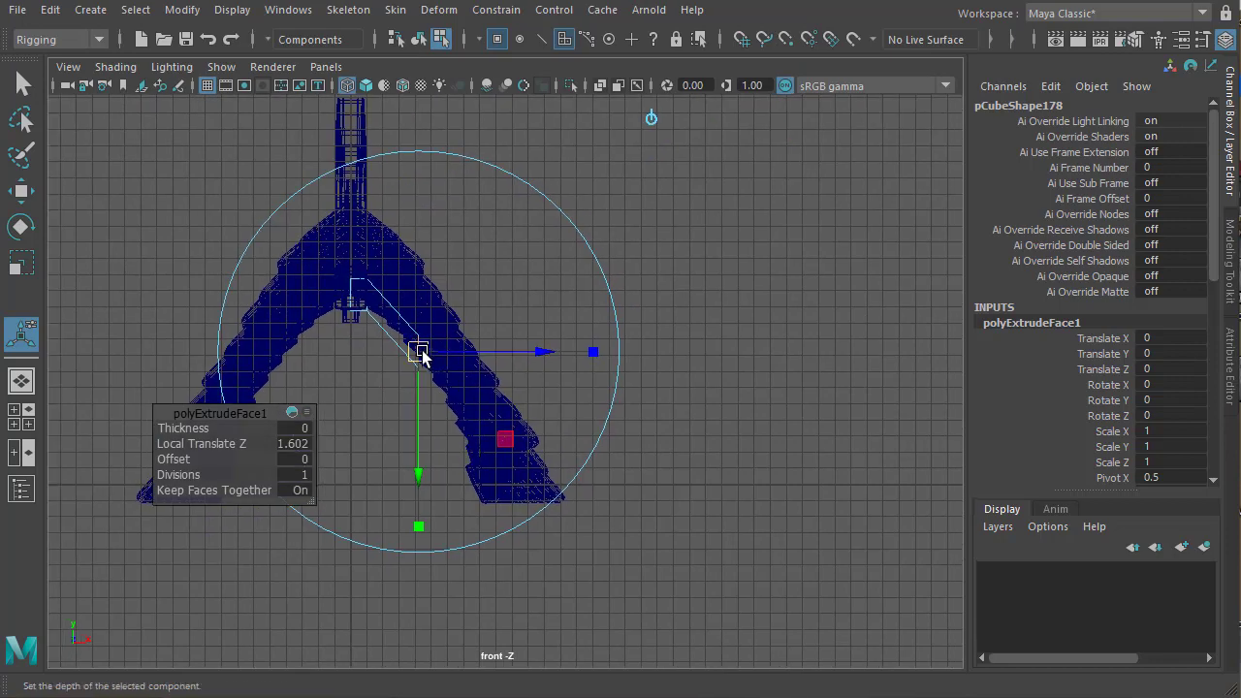
{"action": "left_click_drag", "start_coordinate": [420, 354], "coordinate": [487, 494]}
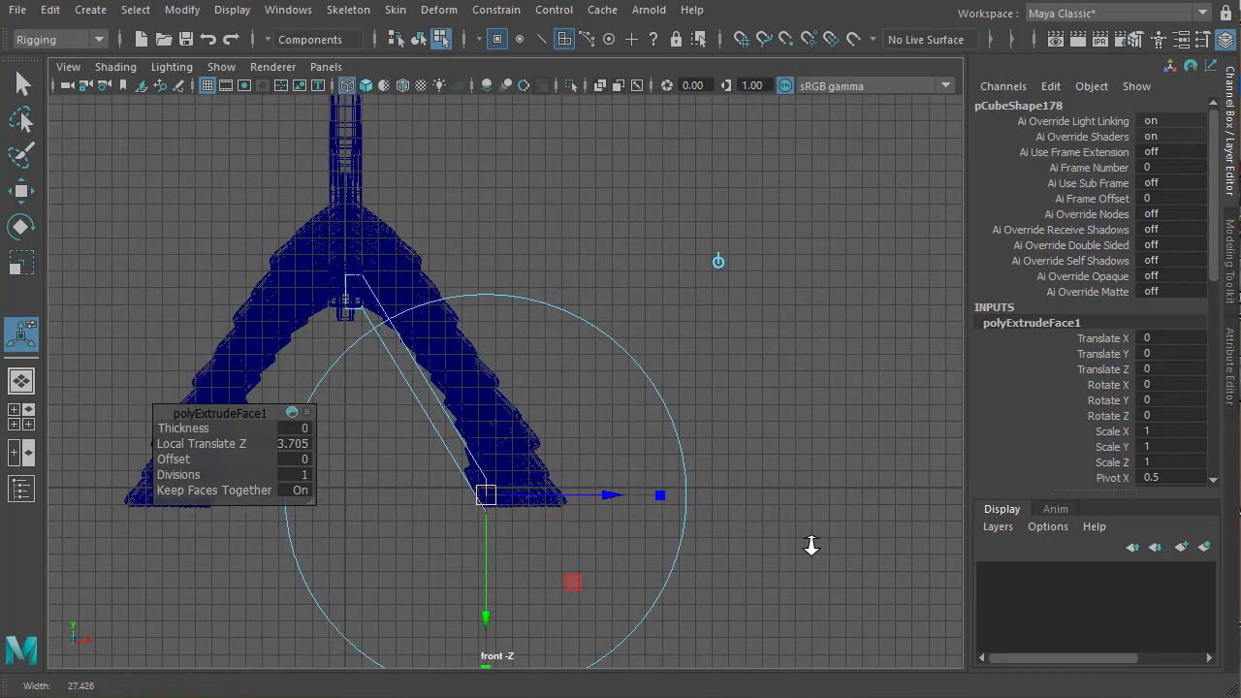
Move the beam's lower end vertices to grid points outward and upward so that its foot is level
{"action": "scroll", "coordinate": [562, 372], "scroll_direction": "up", "scroll_amount": 5}
{"action": "key", "text": "w"}
{"action": "right_click_drag", "start_coordinate": [705, 260], "coordinate": [543, 320]}
{"action": "left_click", "coordinate": [475, 407]}
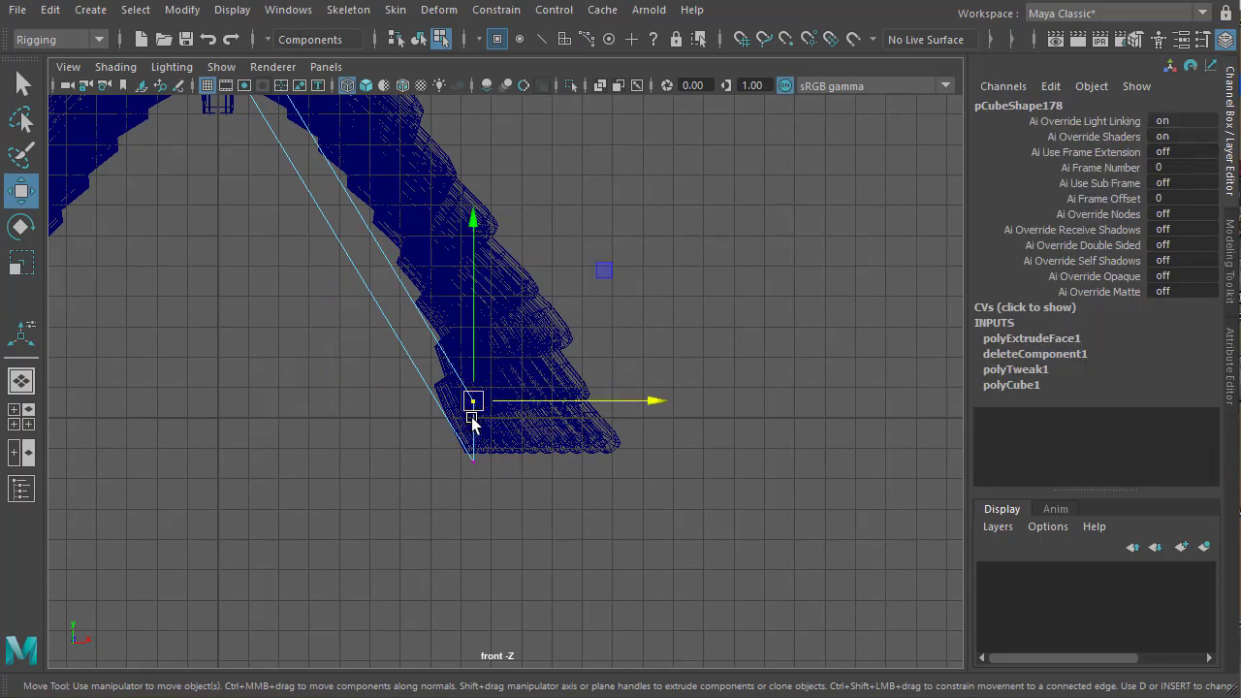
{"action": "left_click_drag", "start_coordinate": [479, 402], "coordinate": [536, 417]}
{"action": "left_click_drag", "start_coordinate": [456, 446], "coordinate": [474, 424]}
{"action": "key", "text": "x"}
{"action": "key", "text": "space"}
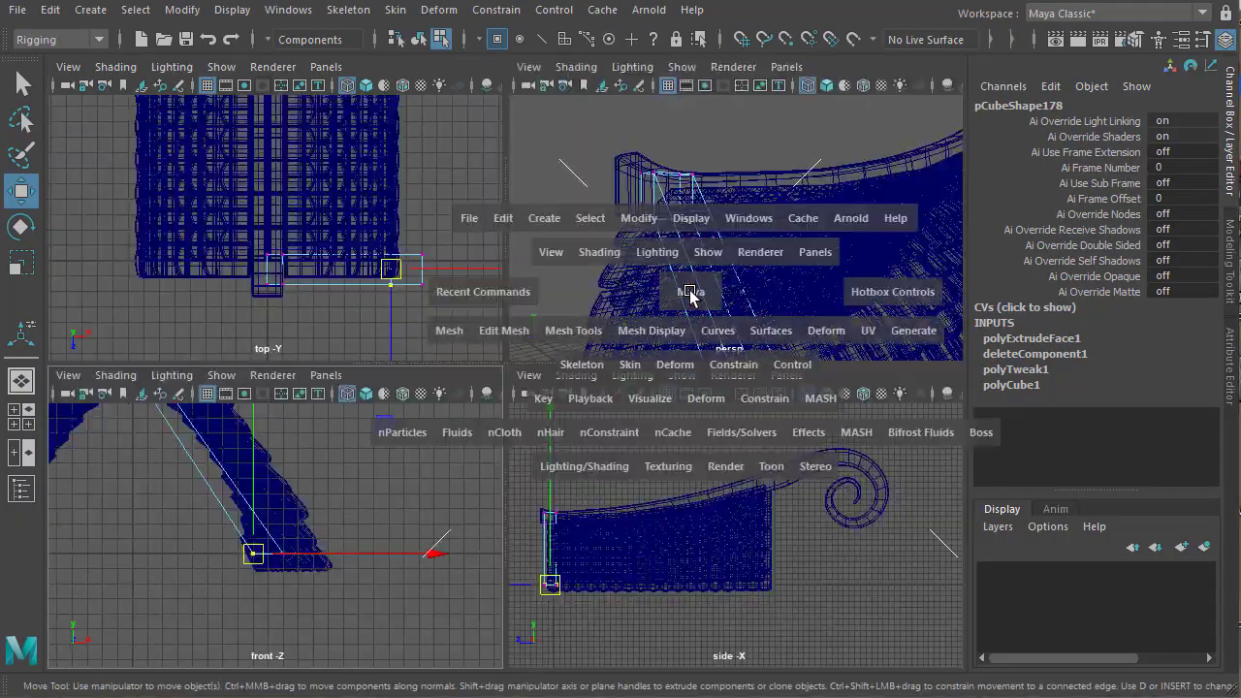
{"action": "left_click_drag", "start_coordinate": [387, 457], "coordinate": [603, 409], "text": "alt"}
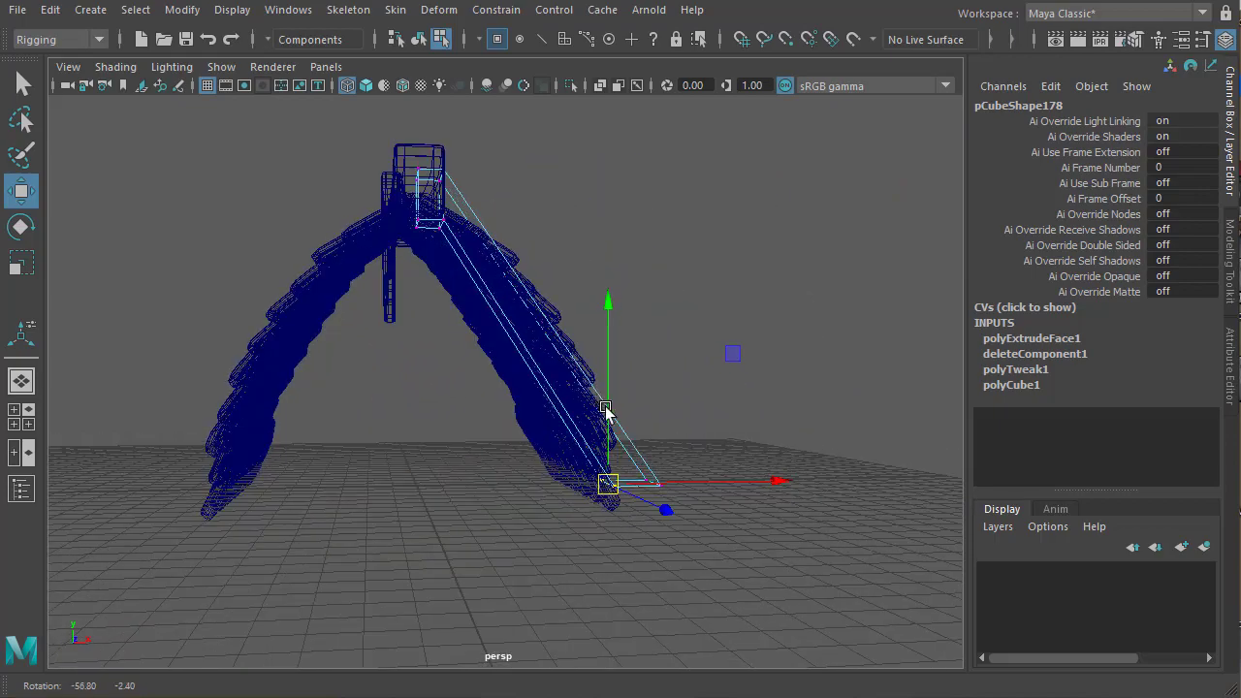
Lower the beam's foot vertices in the side view to just below the tiles, at Y about -0.848, and restore shaded display
{"action": "key", "text": "space"}
{"action": "key", "text": "space"}
{"action": "scroll", "coordinate": [294, 560], "scroll_direction": "up", "scroll_amount": 3}
{"action": "middle_click_drag", "start_coordinate": [281, 559], "coordinate": [774, 404], "text": "alt"}
{"action": "scroll", "coordinate": [465, 405], "scroll_direction": "up", "scroll_amount": 5}
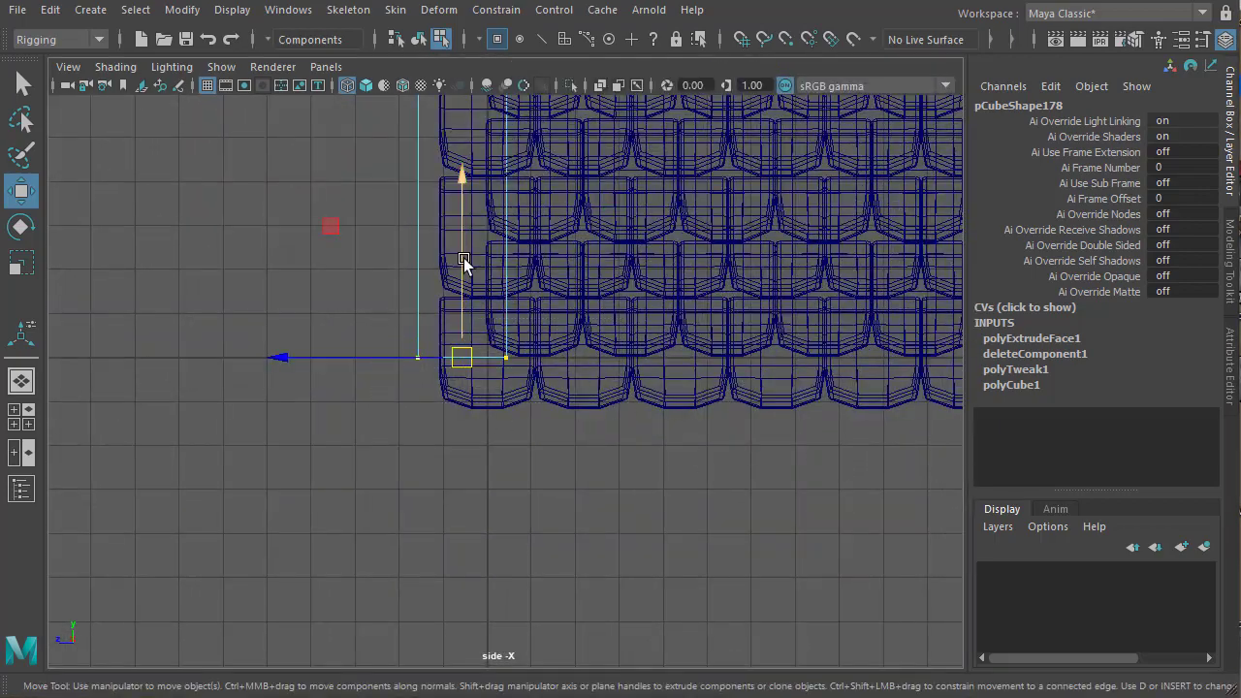
{"action": "left_click_drag", "start_coordinate": [464, 257], "coordinate": [467, 318]}
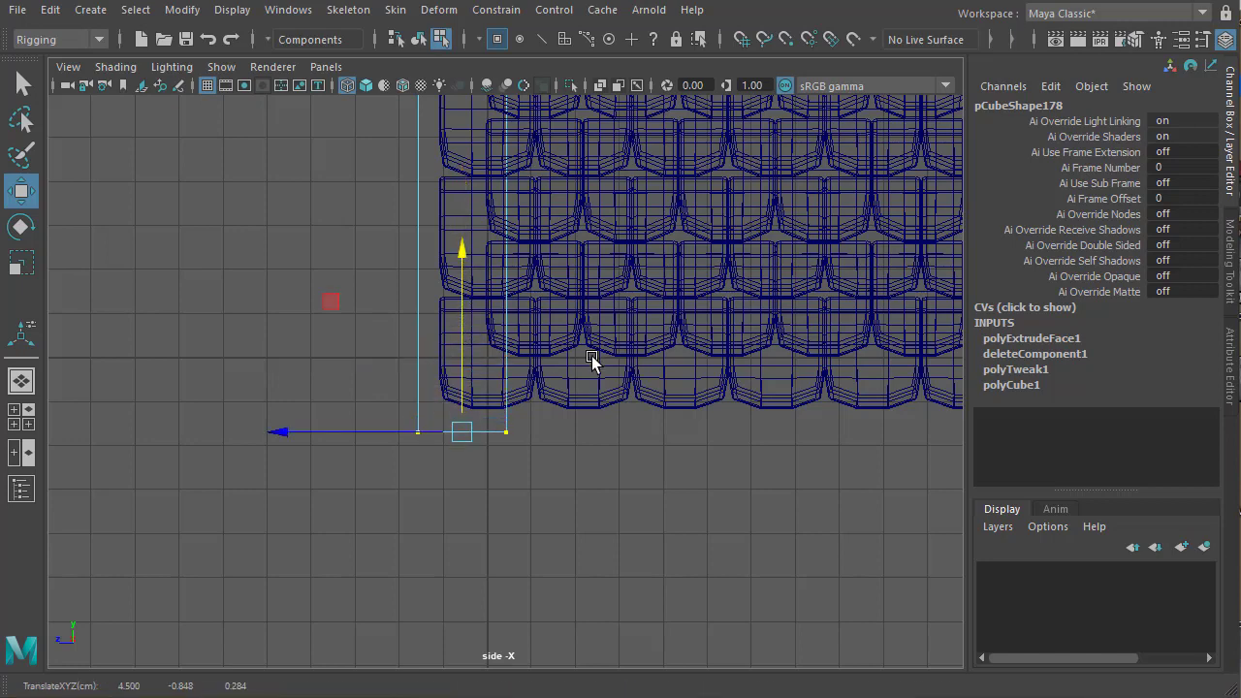
{"action": "key", "text": "space"}
{"action": "key", "text": "space"}
{"action": "mouse_move", "coordinate": [611, 396]}
{"action": "left_mouse_down", "text": "alt"}
{"action": "mouse_move", "coordinate": [550, 421]}
{"action": "mouse_move", "coordinate": [491, 391]}
{"action": "mouse_move", "coordinate": [572, 410]}
{"action": "mouse_move", "coordinate": [454, 449]}
{"action": "mouse_move", "coordinate": [569, 443]}
{"action": "mouse_move", "coordinate": [520, 507]}
{"action": "left_mouse_up", "text": "alt"}
{"action": "key", "text": "5"}
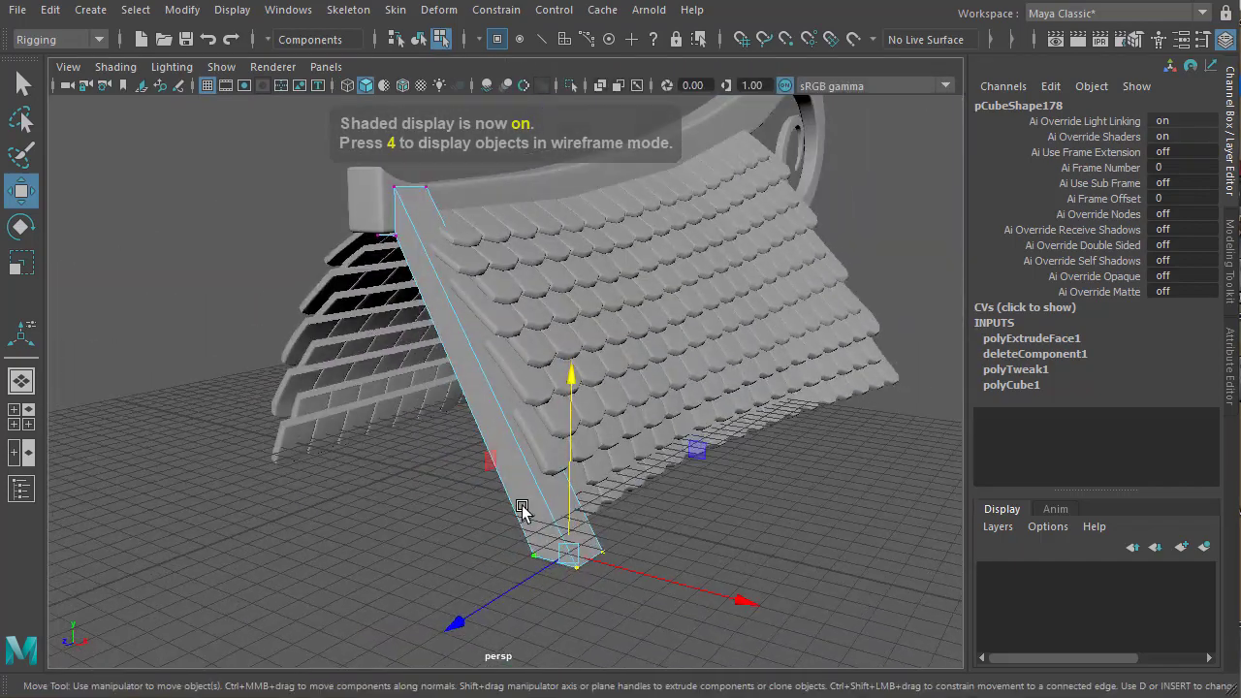
Connect the beam's long edges at mid-length and move the new edge loop outward under the tiles in the front view, to about X 3.090, Y 3.058
{"action": "right_click_drag", "start_coordinate": [523, 450], "coordinate": [468, 572]}
{"action": "left_click_drag", "start_coordinate": [468, 572], "coordinate": [550, 323], "text": "alt"}
{"action": "right_click_drag", "start_coordinate": [560, 502], "coordinate": [839, 539], "text": "alt"}
{"action": "middle_click_drag", "start_coordinate": [627, 479], "coordinate": [524, 401], "text": "alt"}
{"action": "mouse_move", "coordinate": [496, 408]}
{"action": "left_mouse_down", "text": "alt"}
{"action": "mouse_move", "coordinate": [553, 421]}
{"action": "mouse_move", "coordinate": [516, 405]}
{"action": "left_mouse_up", "text": "alt"}
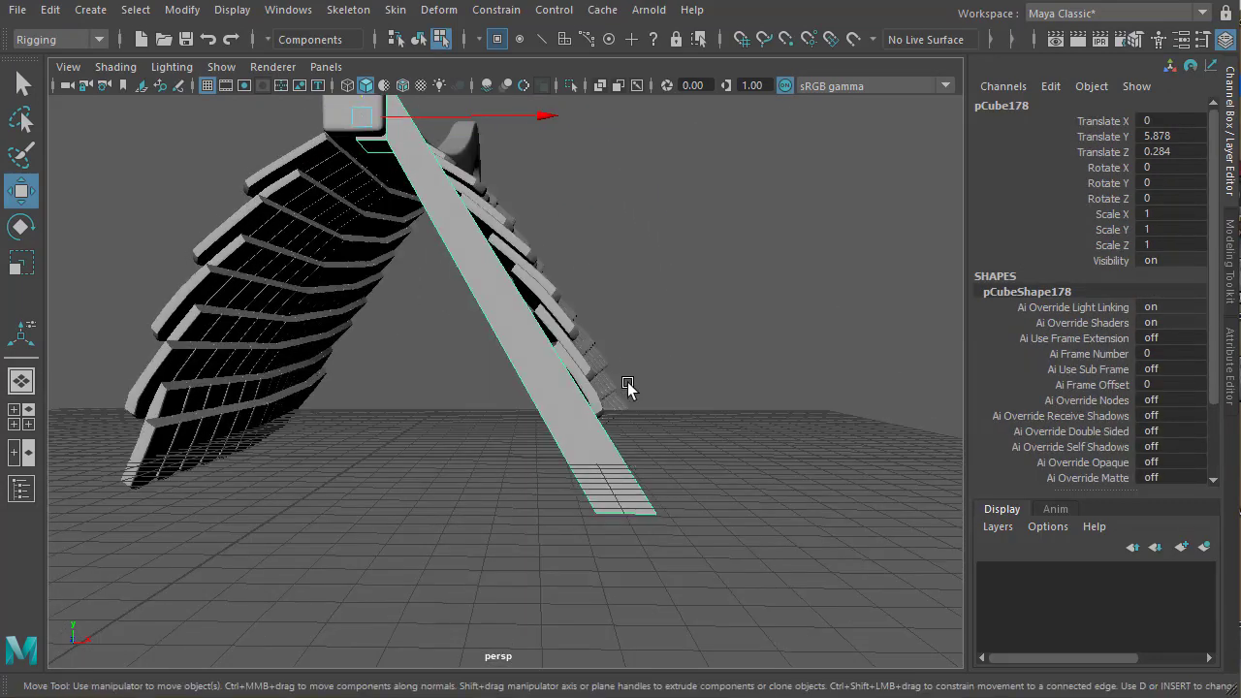
{"action": "key", "text": "space"}
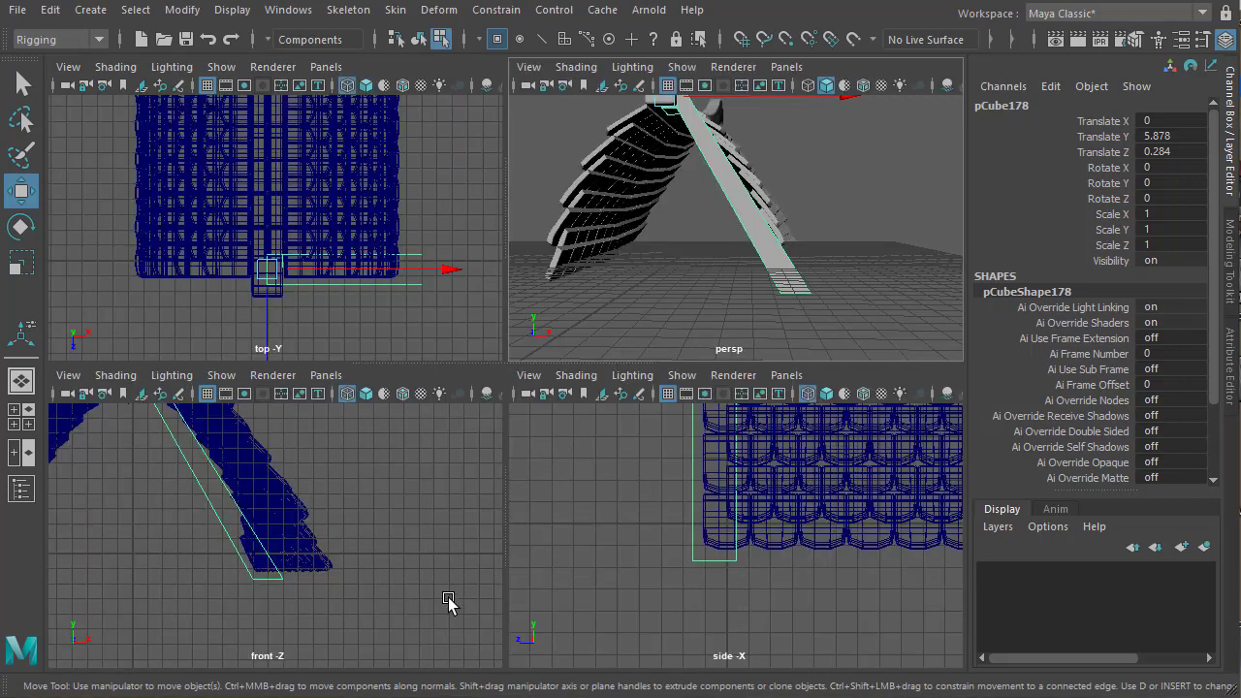
{"action": "key", "text": "space"}
{"action": "scroll", "coordinate": [435, 621], "scroll_direction": "down", "scroll_amount": 3}
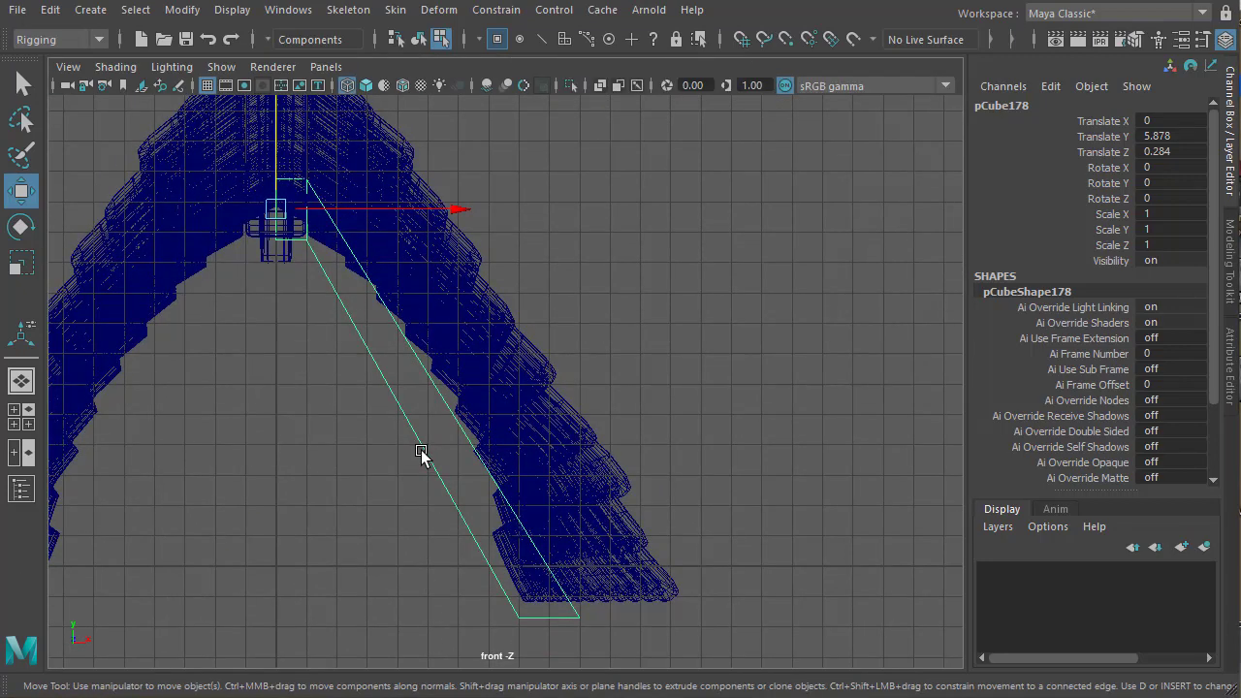
{"action": "right_click_drag", "start_coordinate": [425, 449], "coordinate": [386, 393]}
{"action": "left_click_drag", "start_coordinate": [324, 368], "coordinate": [463, 426]}
{"action": "right_click_drag", "start_coordinate": [444, 396], "coordinate": [430, 671], "text": "shift"}
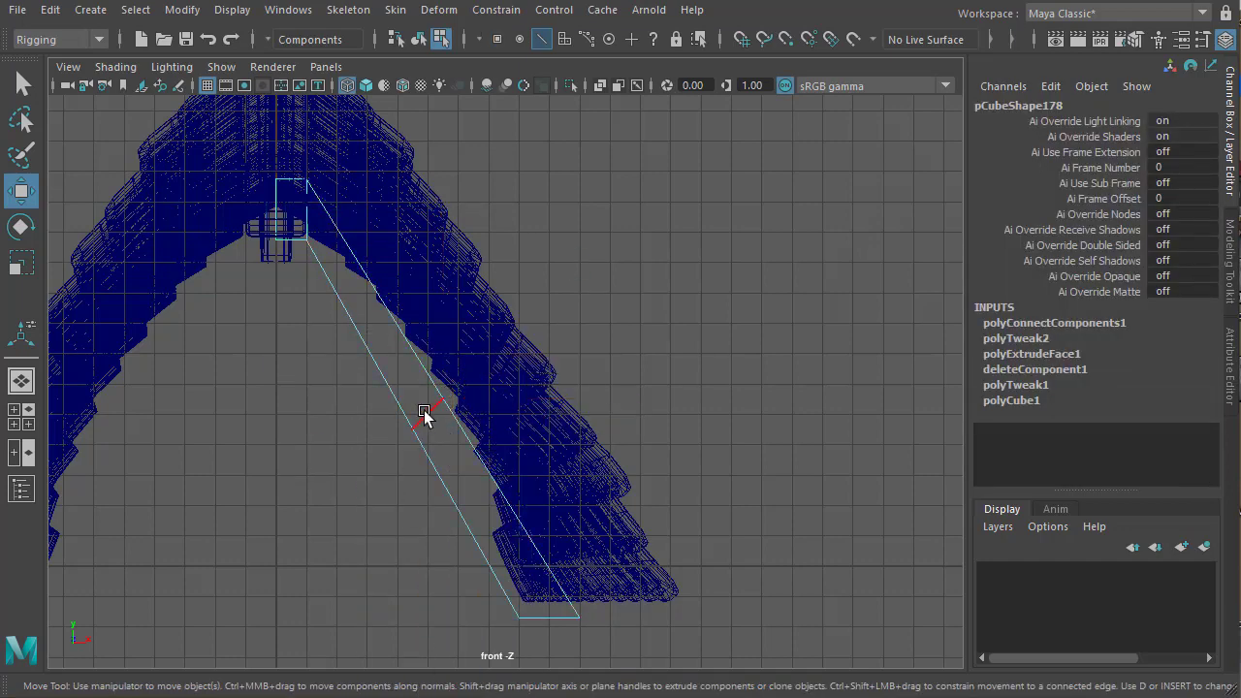
{"action": "left_click_drag", "start_coordinate": [428, 416], "coordinate": [464, 384]}
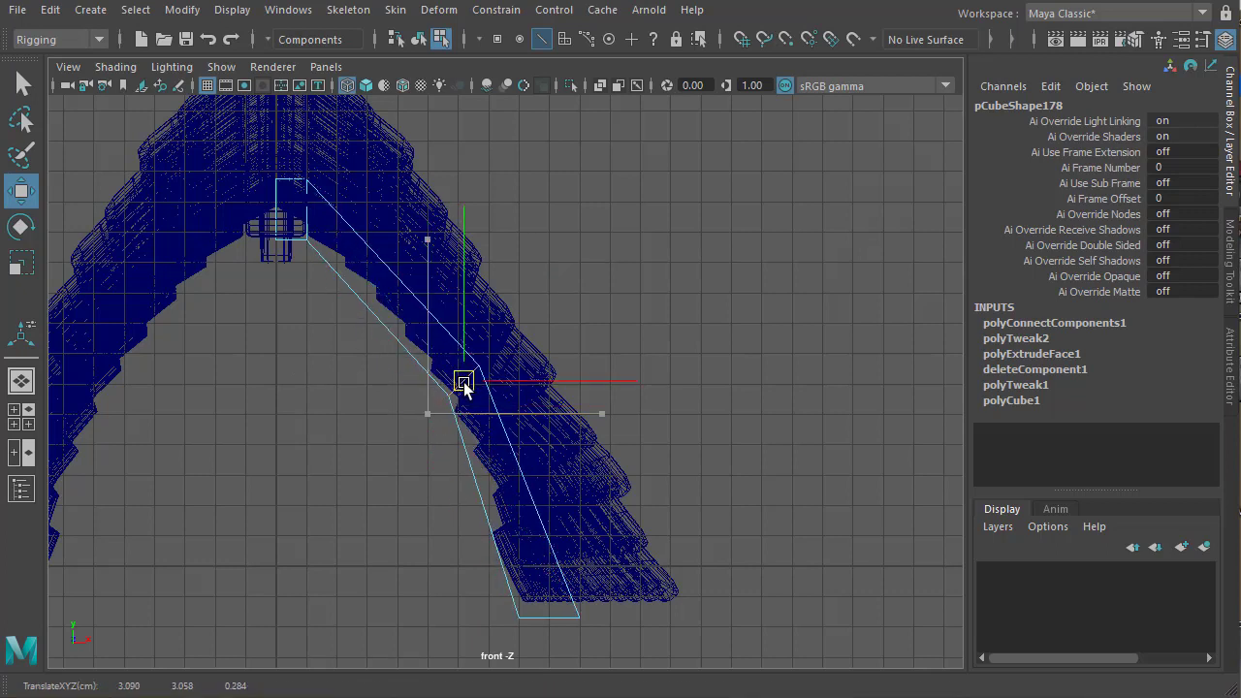
Connect the long edges of the beam's upper half and move the new loop slightly outward to follow the roof curve
{"action": "left_click_drag", "start_coordinate": [414, 270], "coordinate": [339, 351]}
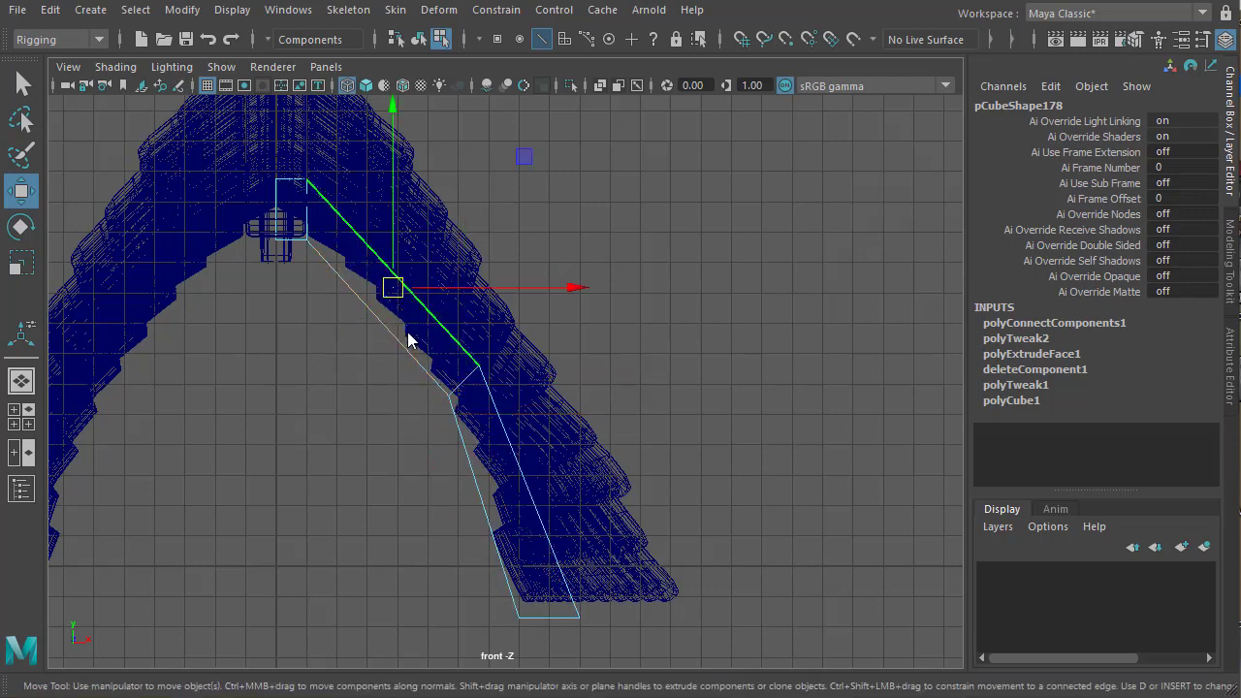
{"action": "right_click_drag", "start_coordinate": [396, 307], "coordinate": [385, 587], "text": "shift"}
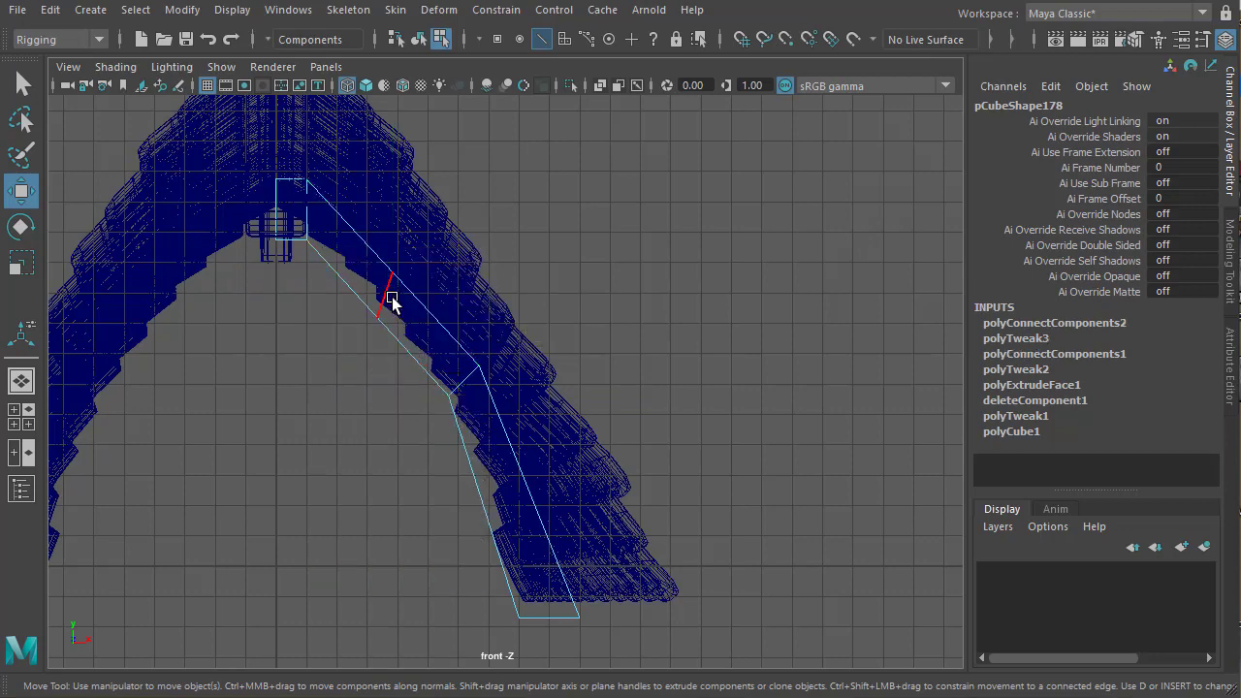
{"action": "mouse_move", "coordinate": [390, 302]}
{"action": "left_mouse_down"}
{"action": "mouse_move", "coordinate": [410, 283]}
{"action": "mouse_move", "coordinate": [404, 295]}
{"action": "left_mouse_up"}
Connect the long edges of the beam's lower half and move the new loop slightly outward to follow the tiles
{"action": "left_click", "coordinate": [537, 472]}
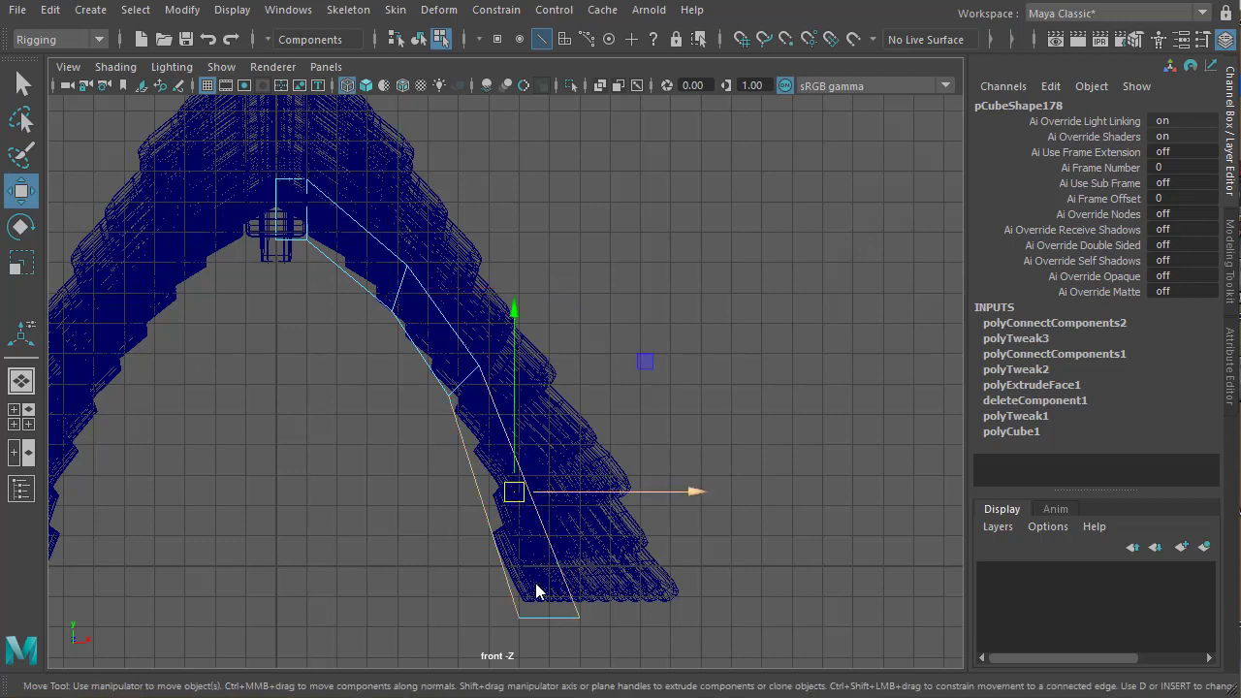
{"action": "right_click_drag", "start_coordinate": [535, 487], "coordinate": [524, 692], "text": "shift"}
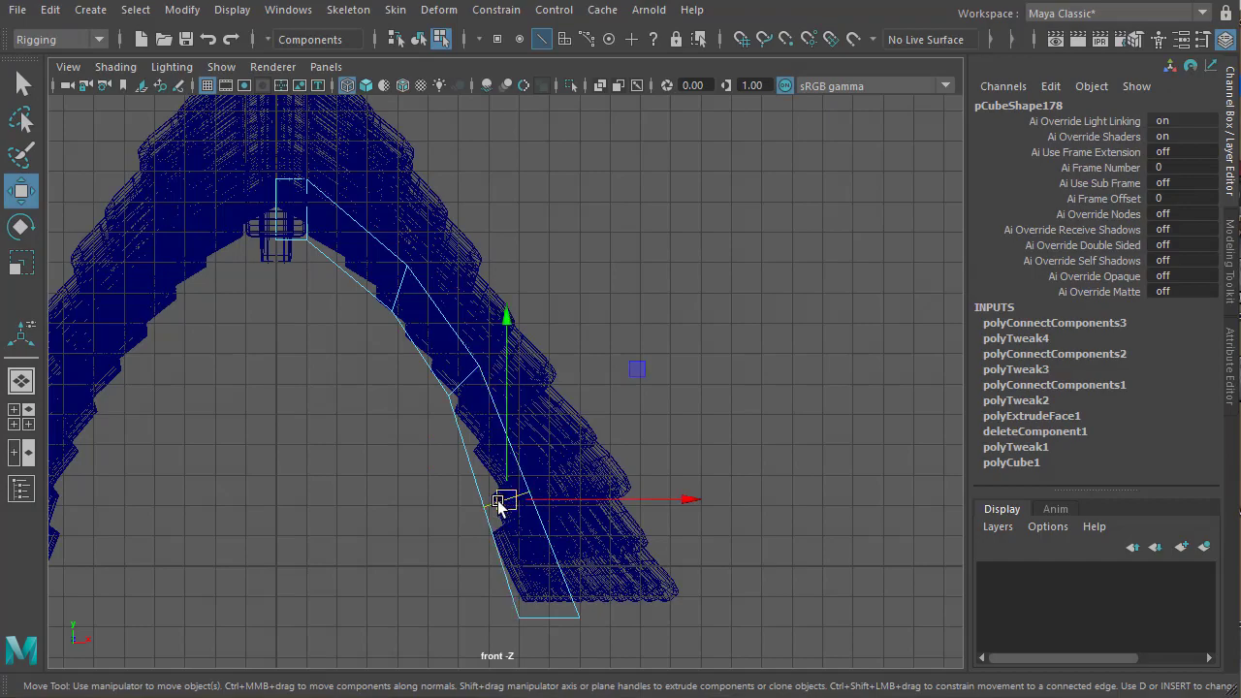
{"action": "left_click_drag", "start_coordinate": [499, 504], "coordinate": [516, 501]}
Move the outer vertices of the beam's upper and middle loops outward in the front view, the middle ones to about X 3.456, Y 3.169
{"action": "key", "text": "space"}
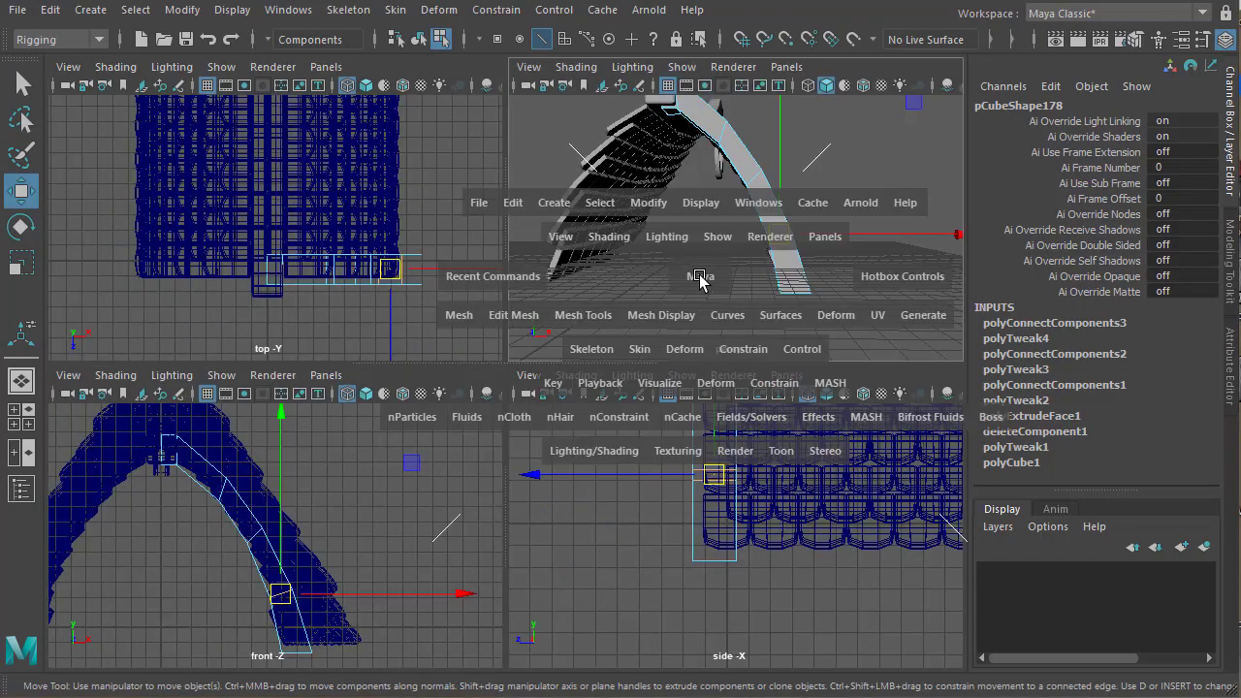
{"action": "mouse_move", "coordinate": [669, 320]}
{"action": "left_mouse_down", "text": "alt"}
{"action": "mouse_move", "coordinate": [476, 430]}
{"action": "mouse_move", "coordinate": [234, 424]}
{"action": "mouse_move", "coordinate": [227, 385]}
{"action": "mouse_move", "coordinate": [327, 346]}
{"action": "mouse_move", "coordinate": [551, 334]}
{"action": "mouse_move", "coordinate": [632, 385]}
{"action": "mouse_move", "coordinate": [692, 449]}
{"action": "mouse_move", "coordinate": [607, 514]}
{"action": "mouse_move", "coordinate": [421, 466]}
{"action": "mouse_move", "coordinate": [336, 413]}
{"action": "mouse_move", "coordinate": [533, 388]}
{"action": "mouse_move", "coordinate": [622, 400]}
{"action": "mouse_move", "coordinate": [546, 403]}
{"action": "left_mouse_up", "text": "alt"}
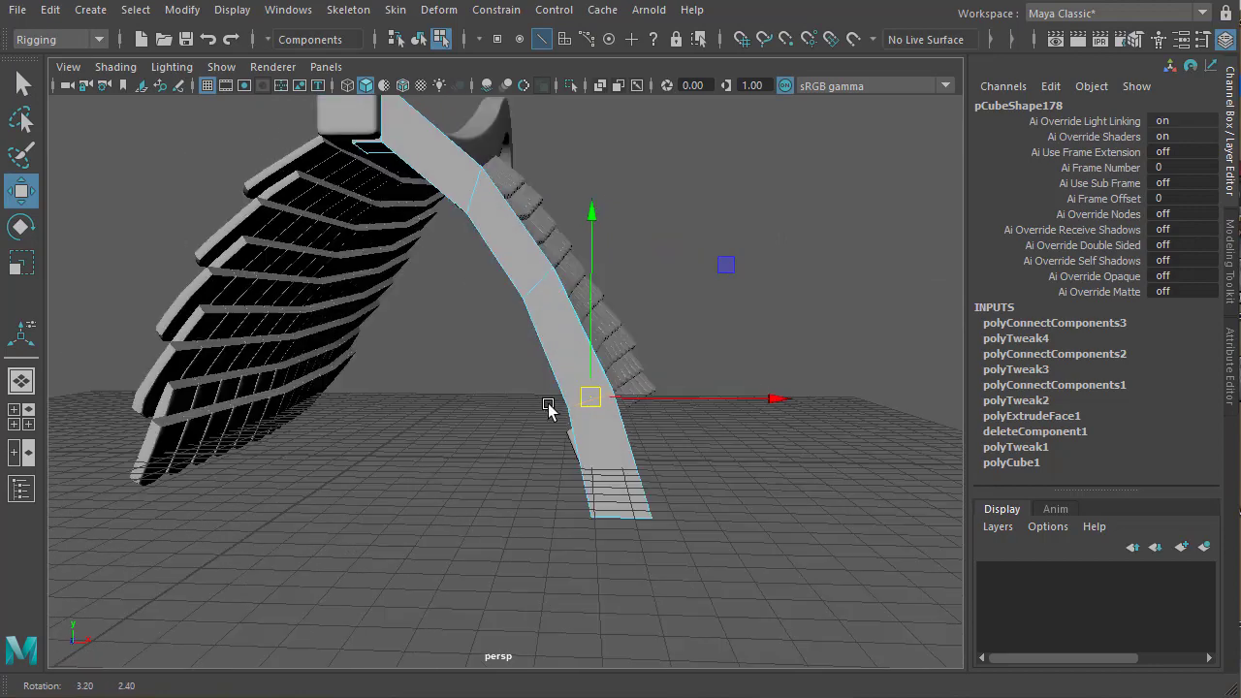
{"action": "key", "text": "F9"}
{"action": "left_click_drag", "start_coordinate": [526, 246], "coordinate": [504, 179], "text": "alt"}
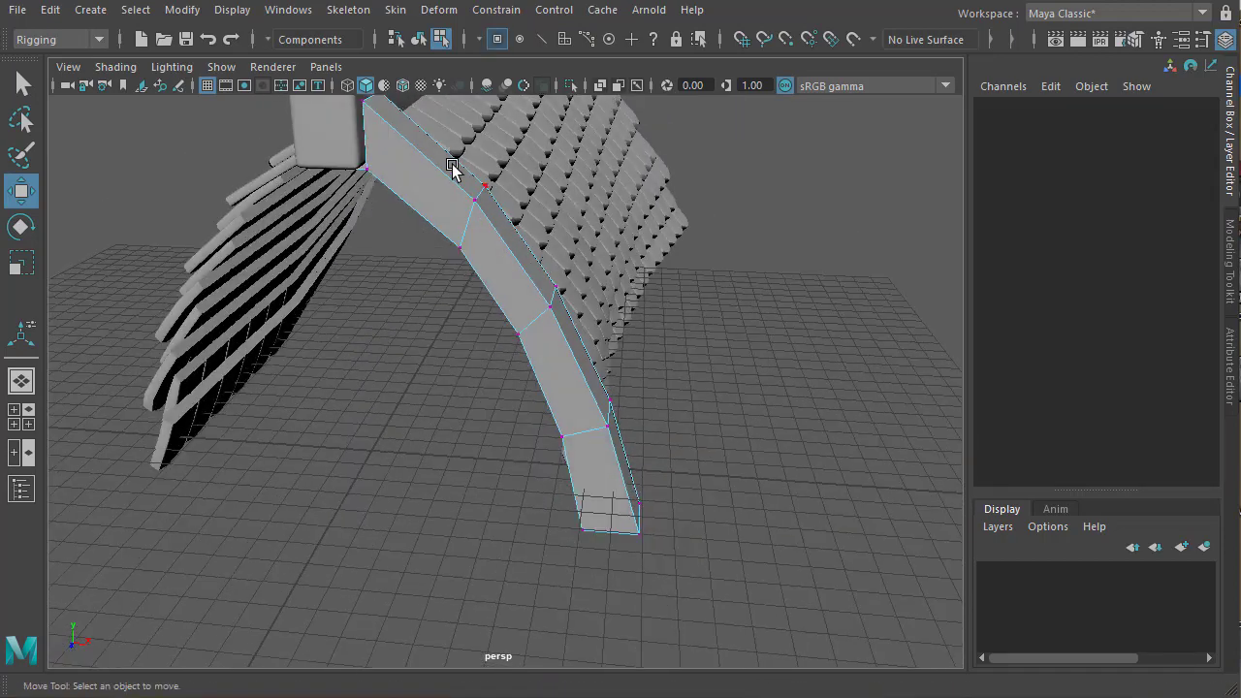
{"action": "key", "text": "space"}
{"action": "key", "text": "space"}
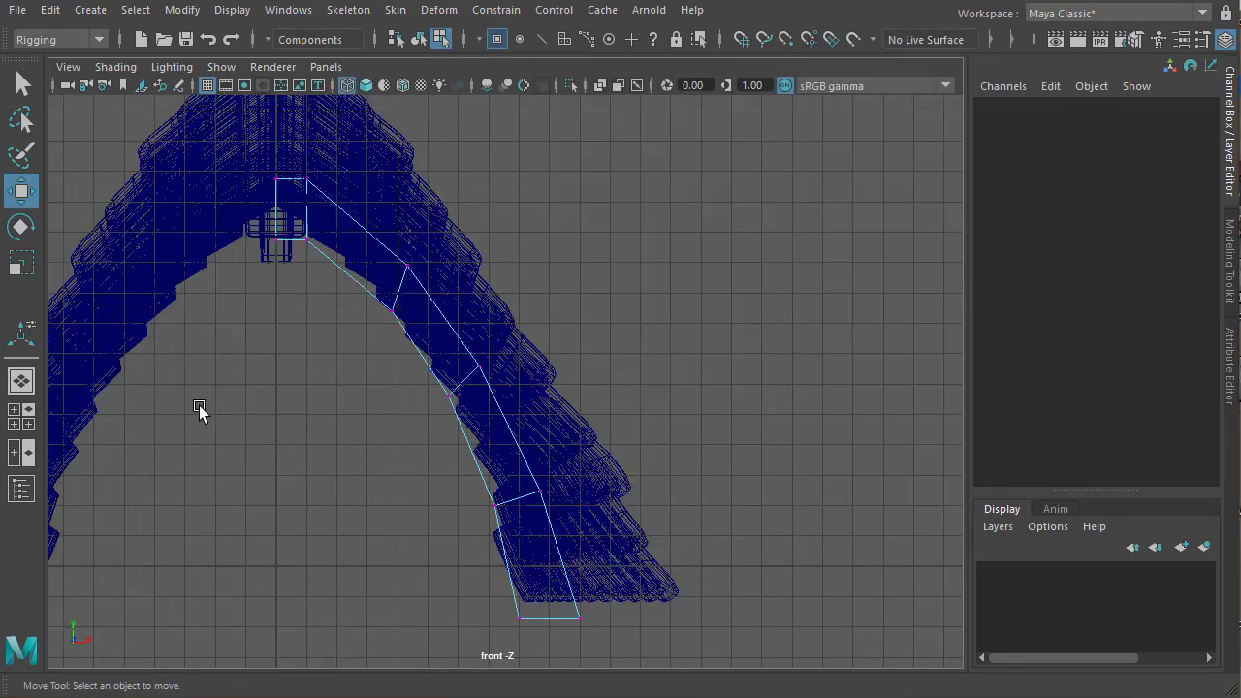
{"action": "scroll", "coordinate": [372, 264], "scroll_direction": "up", "scroll_amount": 3}
{"action": "middle_click_drag", "start_coordinate": [465, 366], "coordinate": [487, 479], "text": "alt"}
{"action": "left_click_drag", "start_coordinate": [385, 316], "coordinate": [418, 368]}
{"action": "middle_click_drag", "start_coordinate": [544, 501], "coordinate": [430, 369], "text": "alt"}
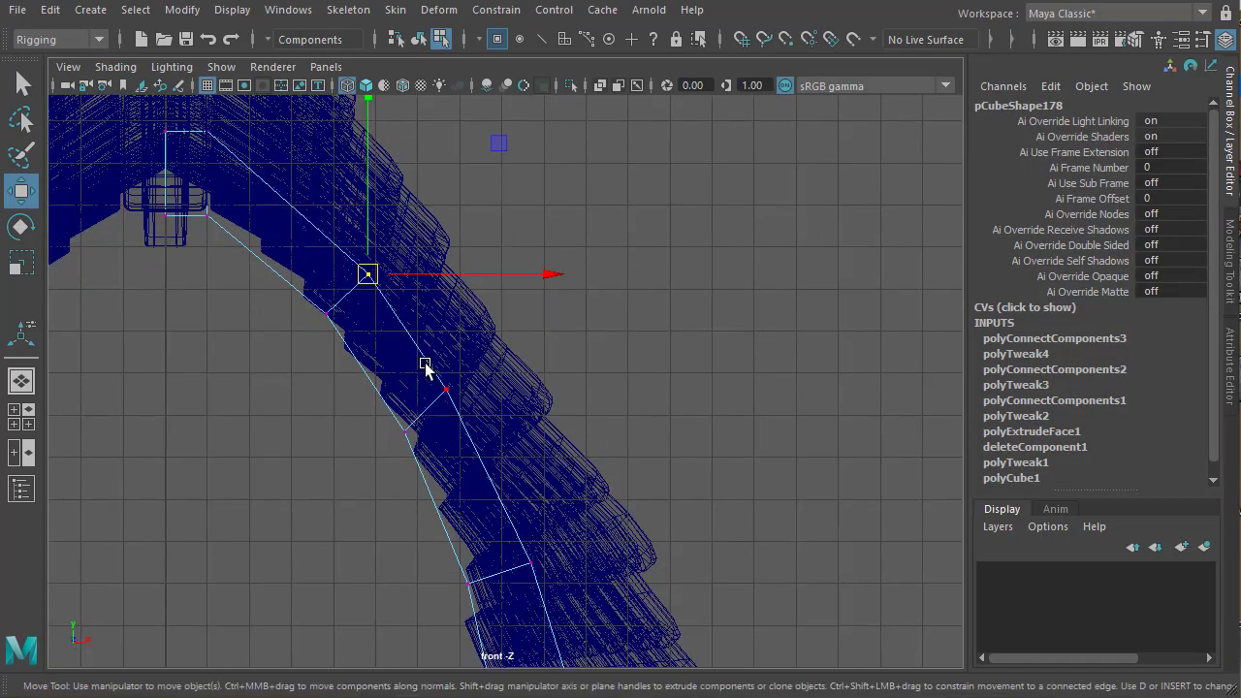
{"action": "left_click", "coordinate": [445, 390]}
{"action": "left_click_drag", "start_coordinate": [445, 390], "coordinate": [457, 402]}
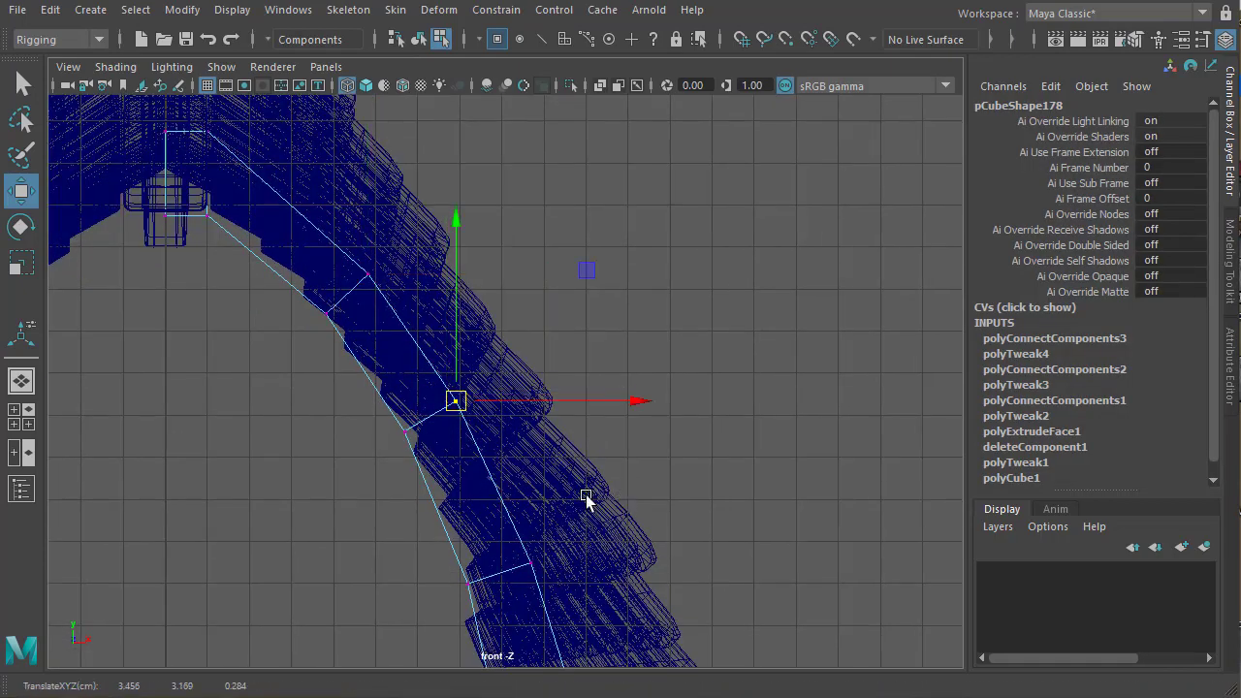
Return the beam to object mode and examine its fit against the ridge and tiles in shaded and wireframe display
{"action": "scroll", "coordinate": [572, 504], "scroll_direction": "down", "scroll_amount": 3}
{"action": "middle_click_drag", "start_coordinate": [544, 480], "coordinate": [545, 460], "text": "alt"}
{"action": "key", "text": "space"}
{"action": "key", "text": "space"}
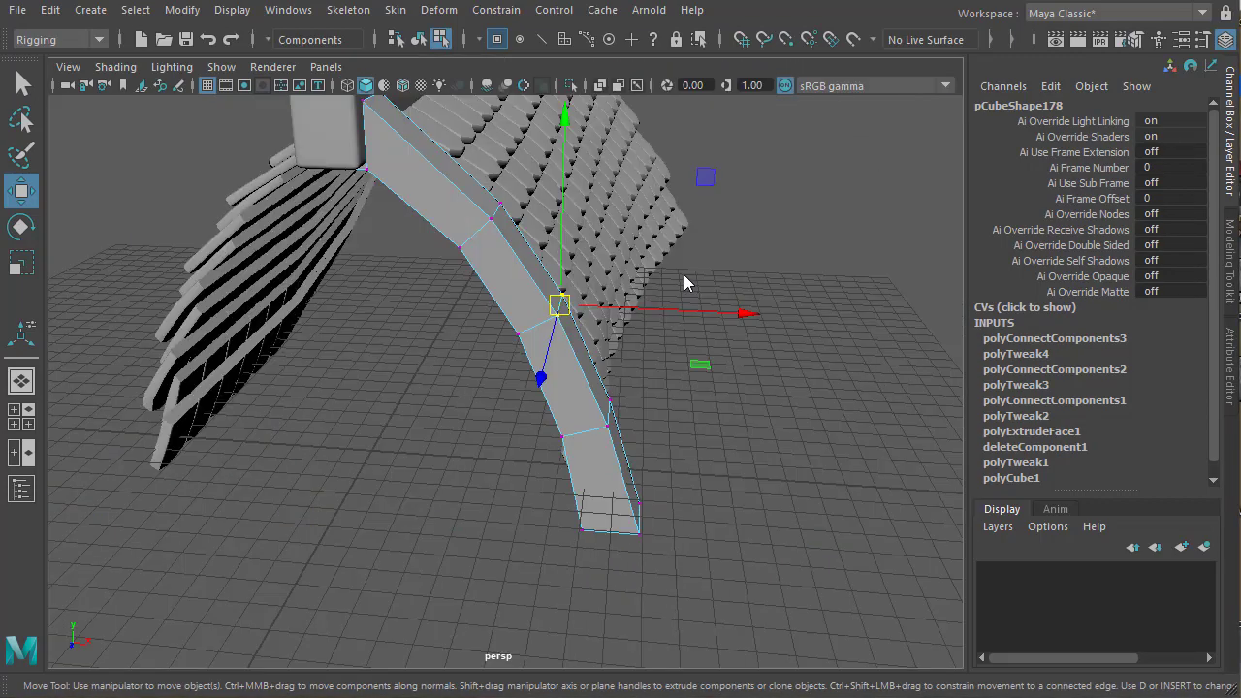
{"action": "left_click_drag", "start_coordinate": [613, 363], "coordinate": [474, 347], "text": "alt"}
{"action": "right_click_drag", "start_coordinate": [455, 271], "coordinate": [436, 407]}
{"action": "left_click_drag", "start_coordinate": [436, 407], "coordinate": [642, 490], "text": "alt"}
{"action": "right_click_drag", "start_coordinate": [642, 491], "coordinate": [722, 452], "text": "alt"}
{"action": "left_click_drag", "start_coordinate": [723, 450], "coordinate": [571, 347], "text": "alt"}
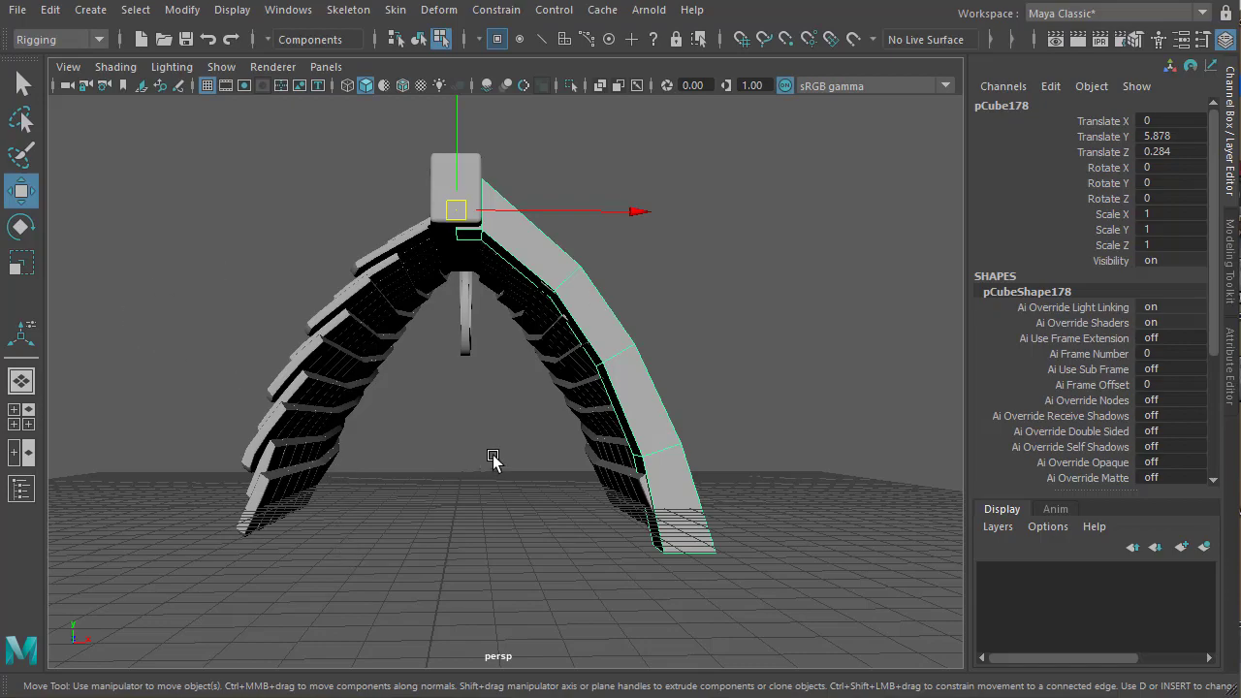
{"action": "left_click_drag", "start_coordinate": [493, 460], "coordinate": [538, 440], "text": "alt"}
{"action": "right_click_drag", "start_coordinate": [538, 440], "coordinate": [490, 549], "text": "alt"}
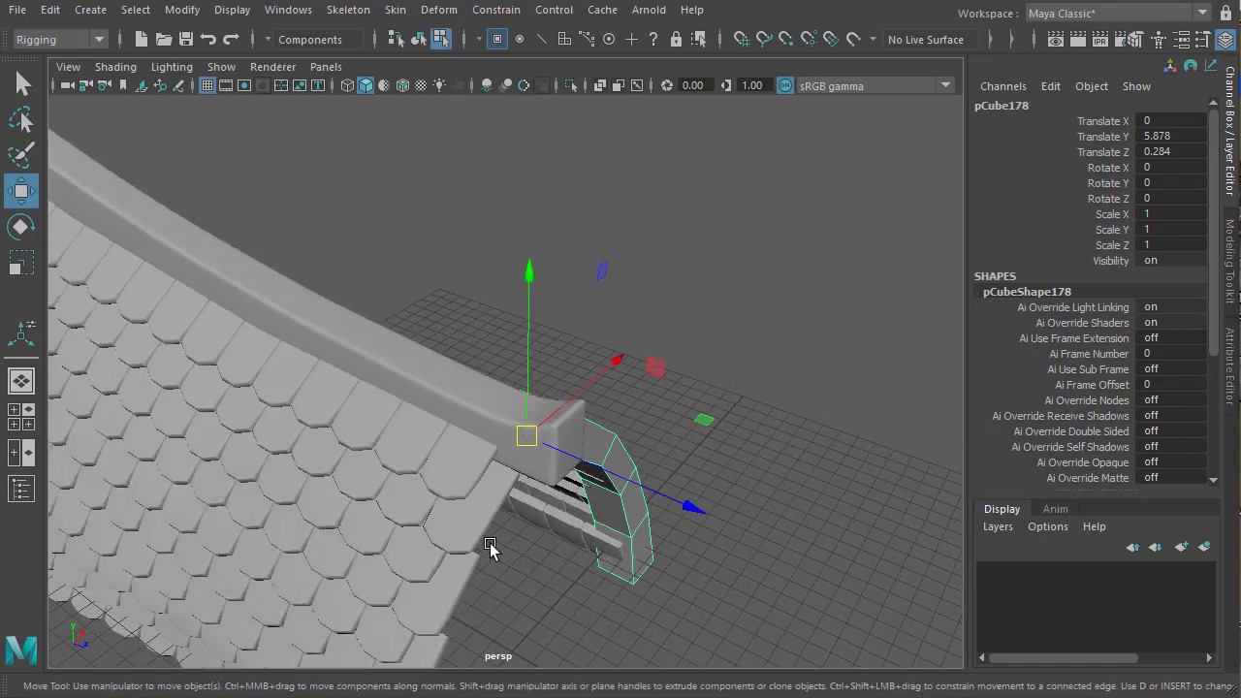
{"action": "left_click_drag", "start_coordinate": [490, 549], "coordinate": [483, 504], "text": "alt"}
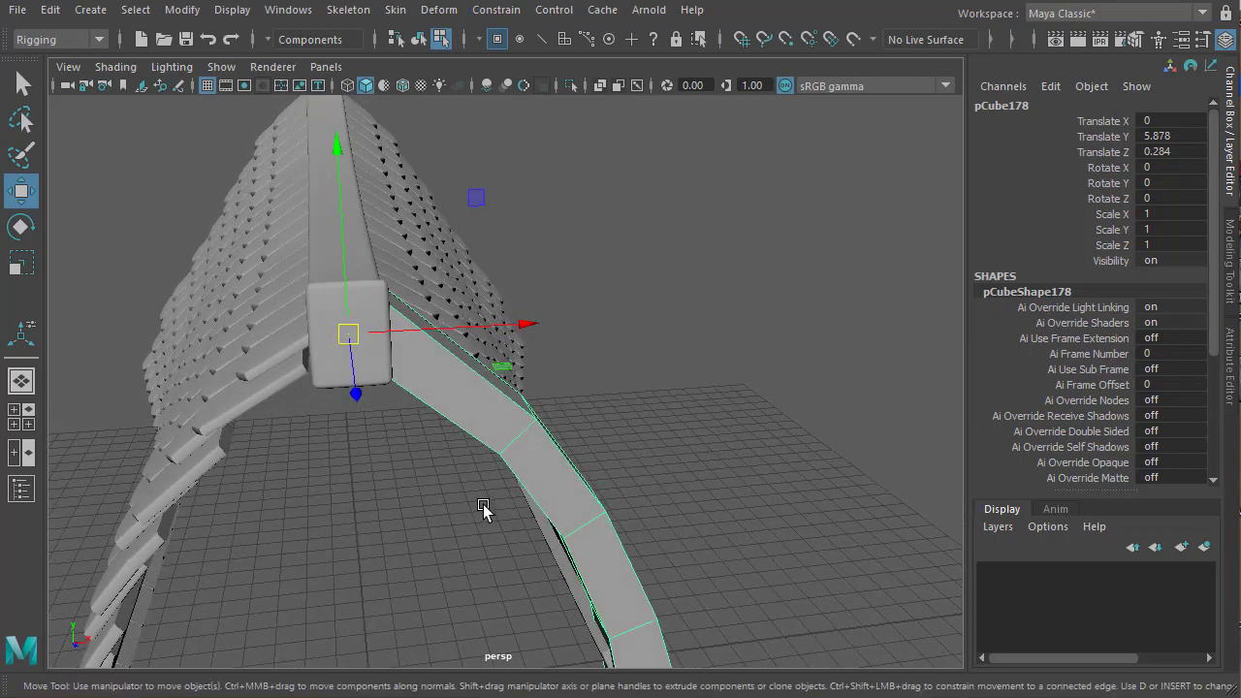
{"action": "key", "text": "4"}
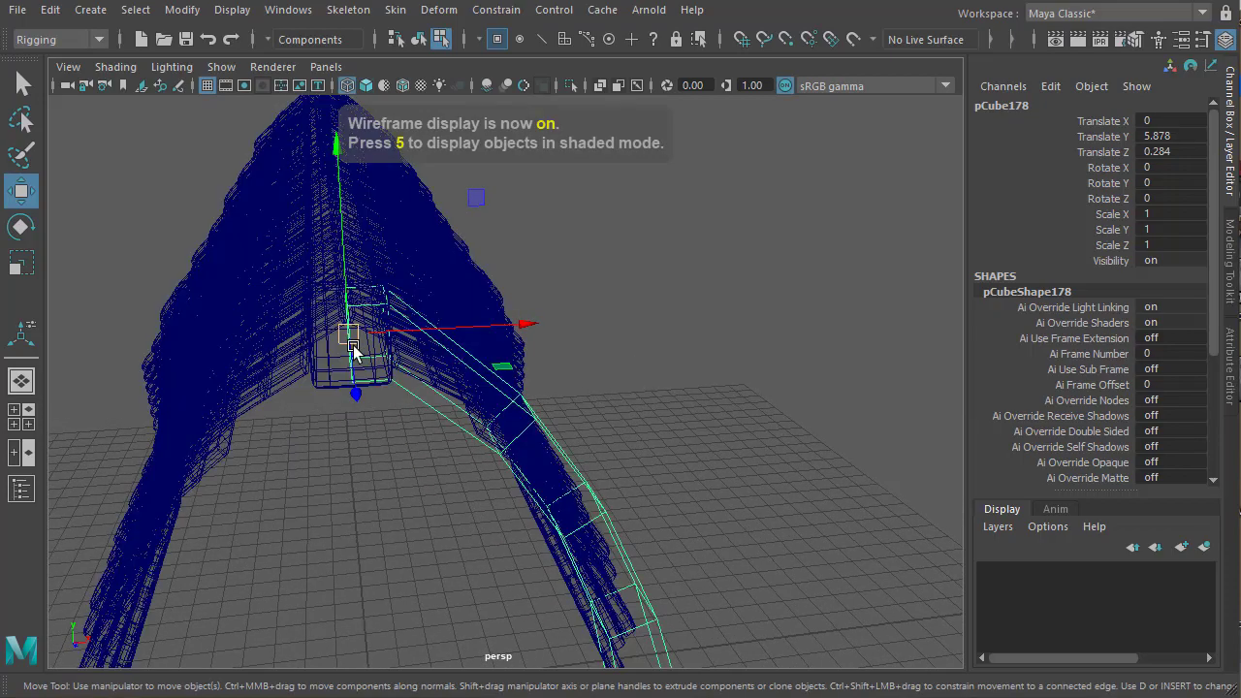
{"action": "left_click_drag", "start_coordinate": [355, 352], "coordinate": [413, 477], "text": "alt"}
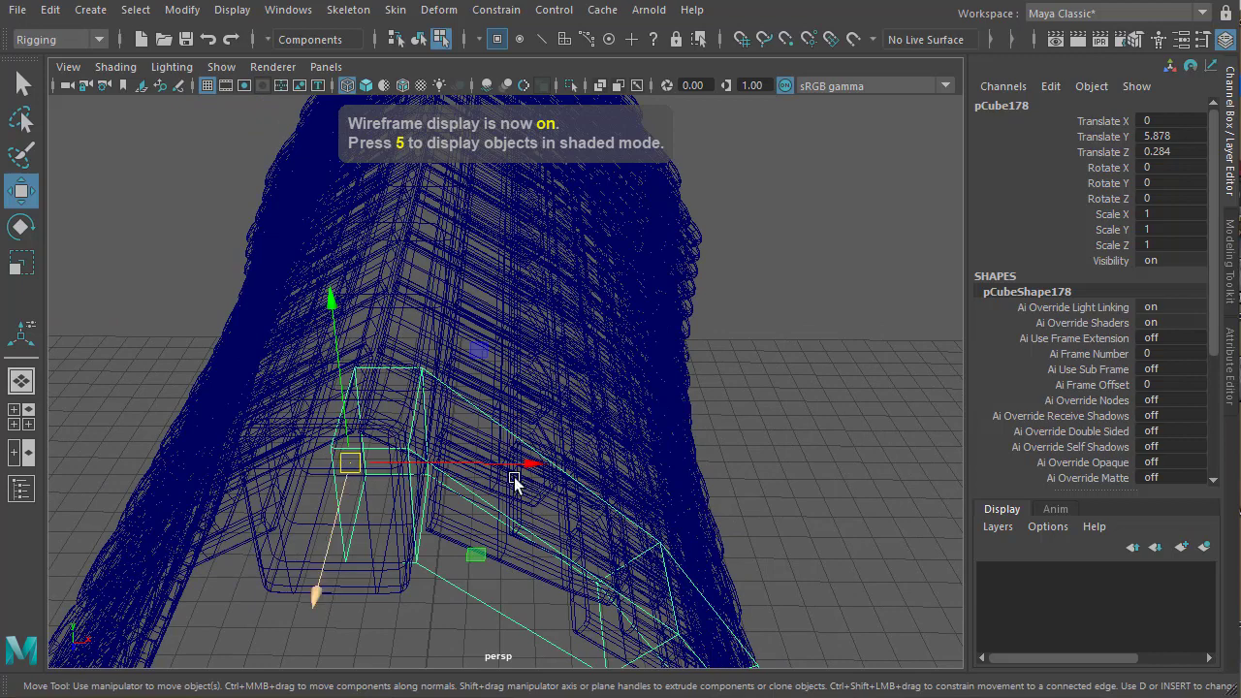
{"action": "left_click_drag", "start_coordinate": [514, 480], "coordinate": [533, 429], "text": "alt"}
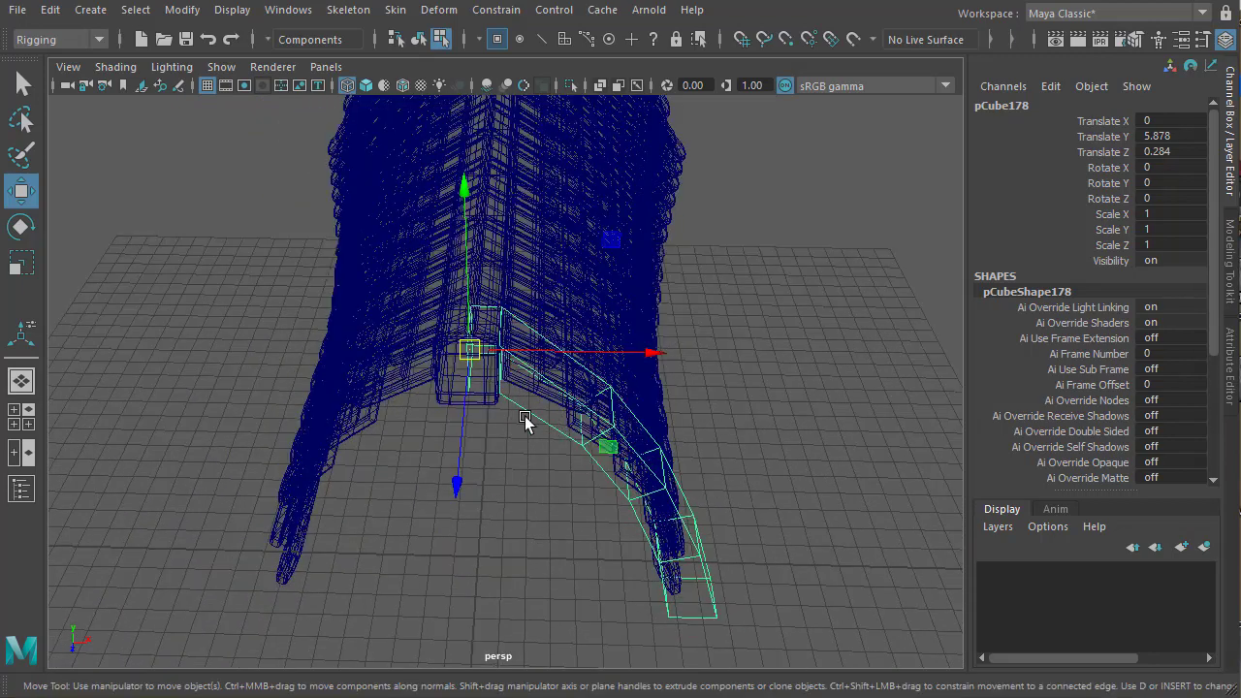
Mirror the half beam across the world X axis in the negative direction with reset options, cutting geometry and merging border vertices
{"action": "left_click", "coordinate": [80, 42]}
{"action": "left_click", "coordinate": [38, 62]}
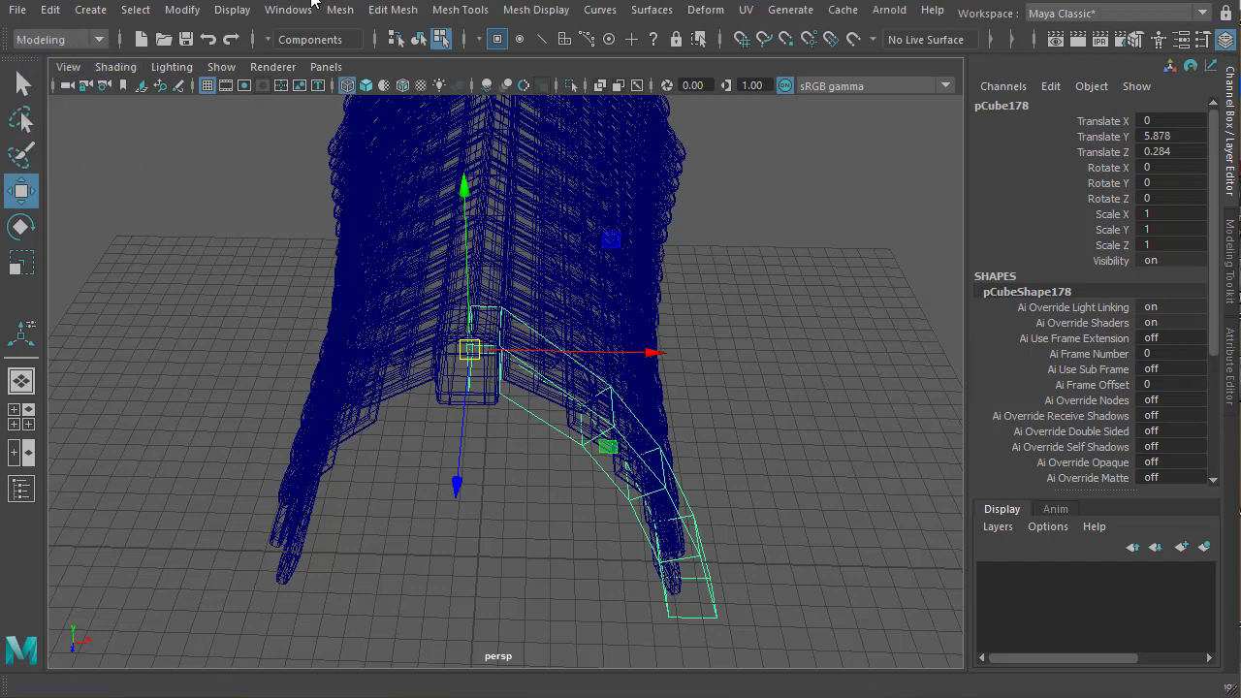
{"action": "left_click", "coordinate": [390, 12]}
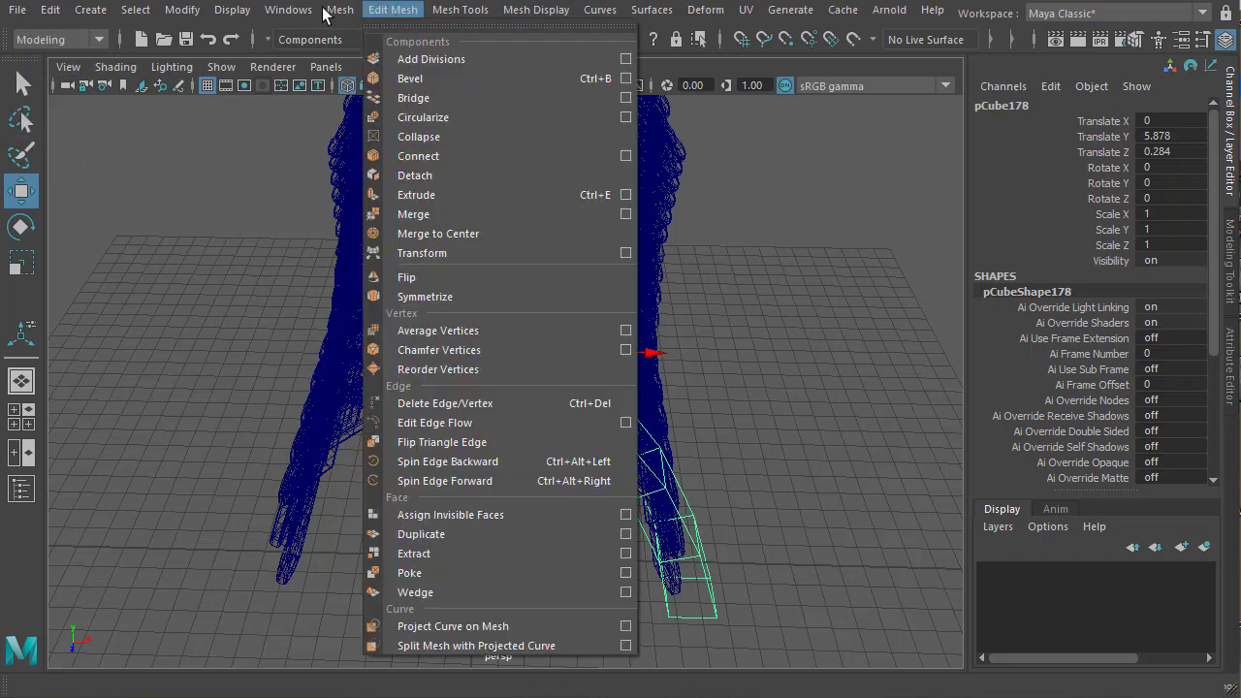
{"action": "mouse_move", "coordinate": [323, 16]}
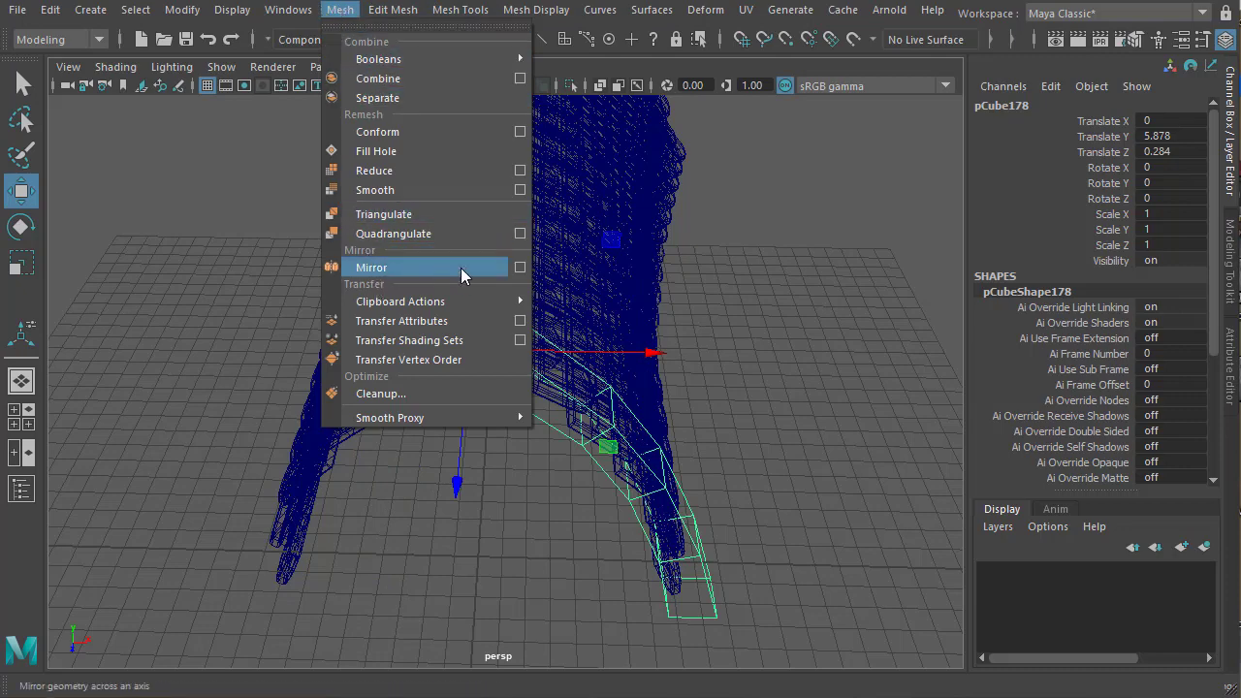
{"action": "left_click", "coordinate": [520, 269]}
{"action": "left_click", "coordinate": [621, 113]}
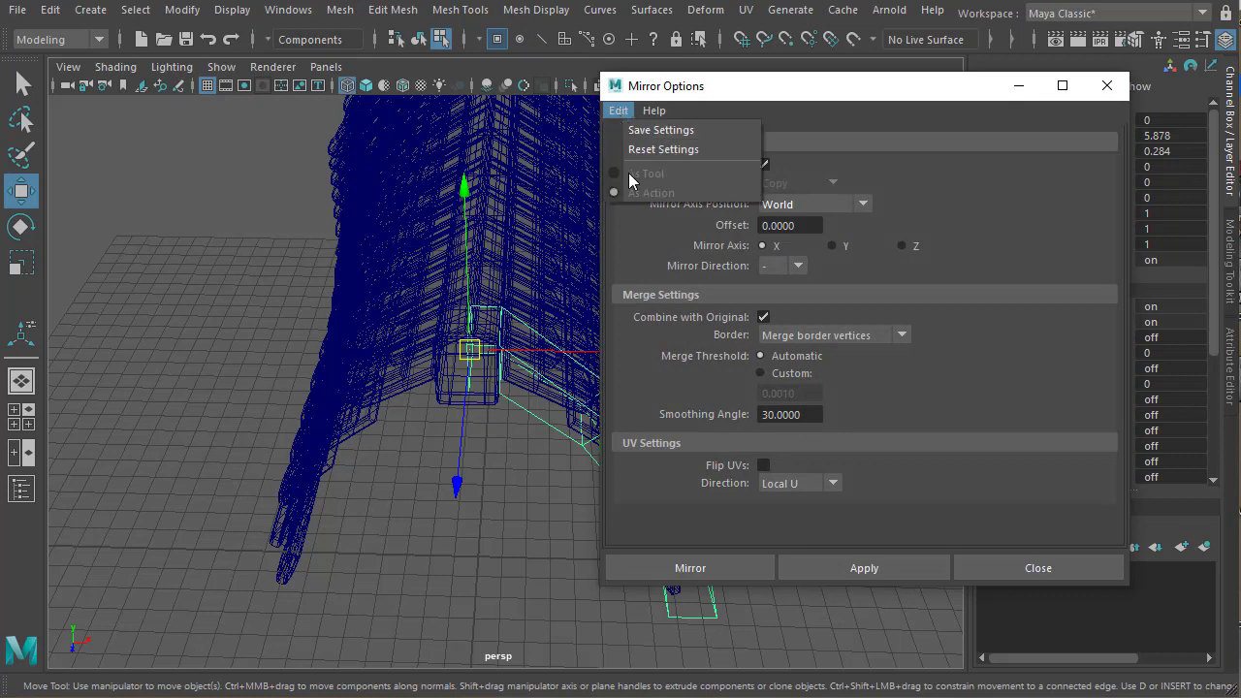
{"action": "left_click", "coordinate": [671, 146]}
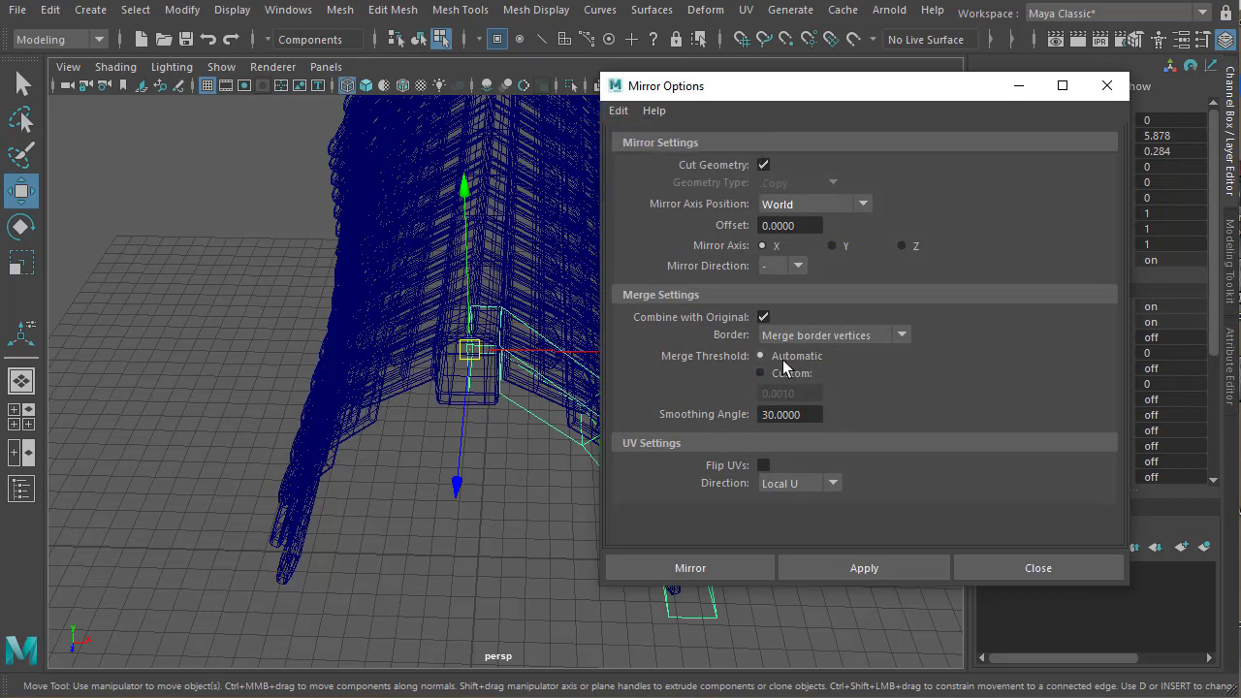
{"action": "left_click", "coordinate": [712, 564]}
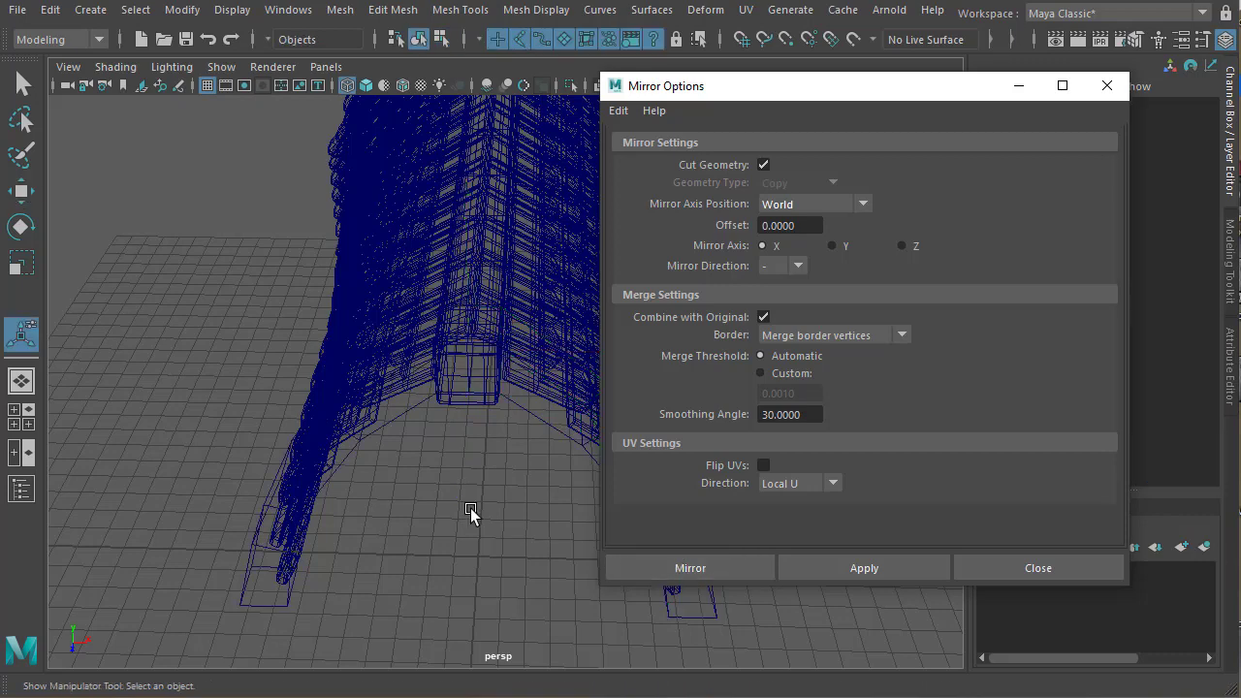
Restore shaded display, close the mirror options and examine the mirrored arch and the tiled roof from several sides
{"action": "left_click", "coordinate": [414, 526]}
{"action": "key", "text": "5"}
{"action": "left_click_drag", "start_coordinate": [508, 469], "coordinate": [554, 333], "text": "alt"}
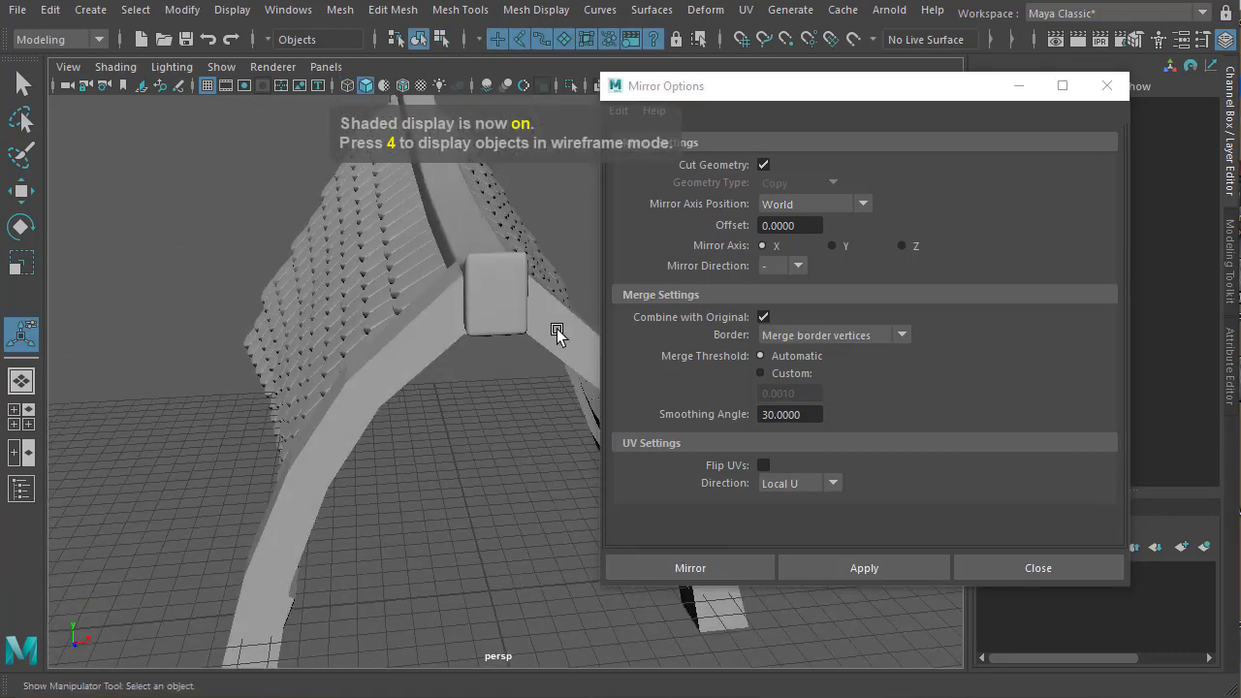
{"action": "left_click", "coordinate": [550, 355]}
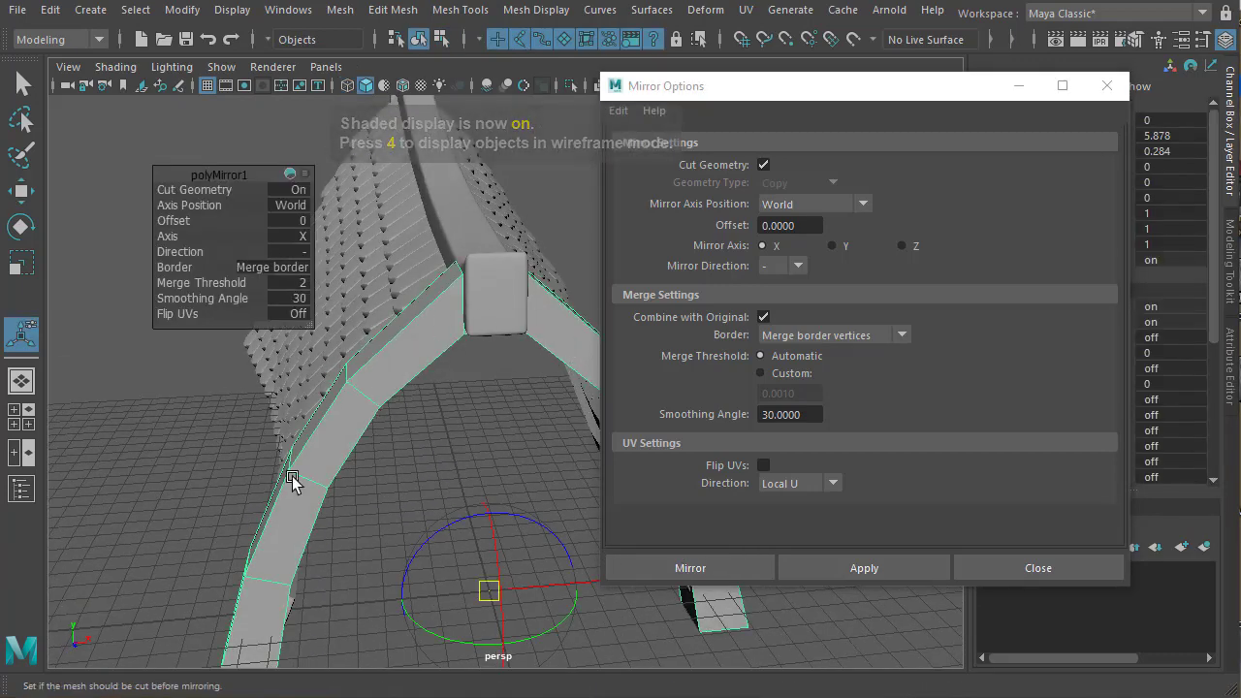
{"action": "mouse_move", "coordinate": [304, 573]}
{"action": "left_mouse_down", "text": "alt"}
{"action": "mouse_move", "coordinate": [360, 513]}
{"action": "mouse_move", "coordinate": [406, 496]}
{"action": "left_mouse_up", "text": "alt"}
{"action": "middle_click_drag", "start_coordinate": [408, 496], "coordinate": [328, 482], "text": "alt"}
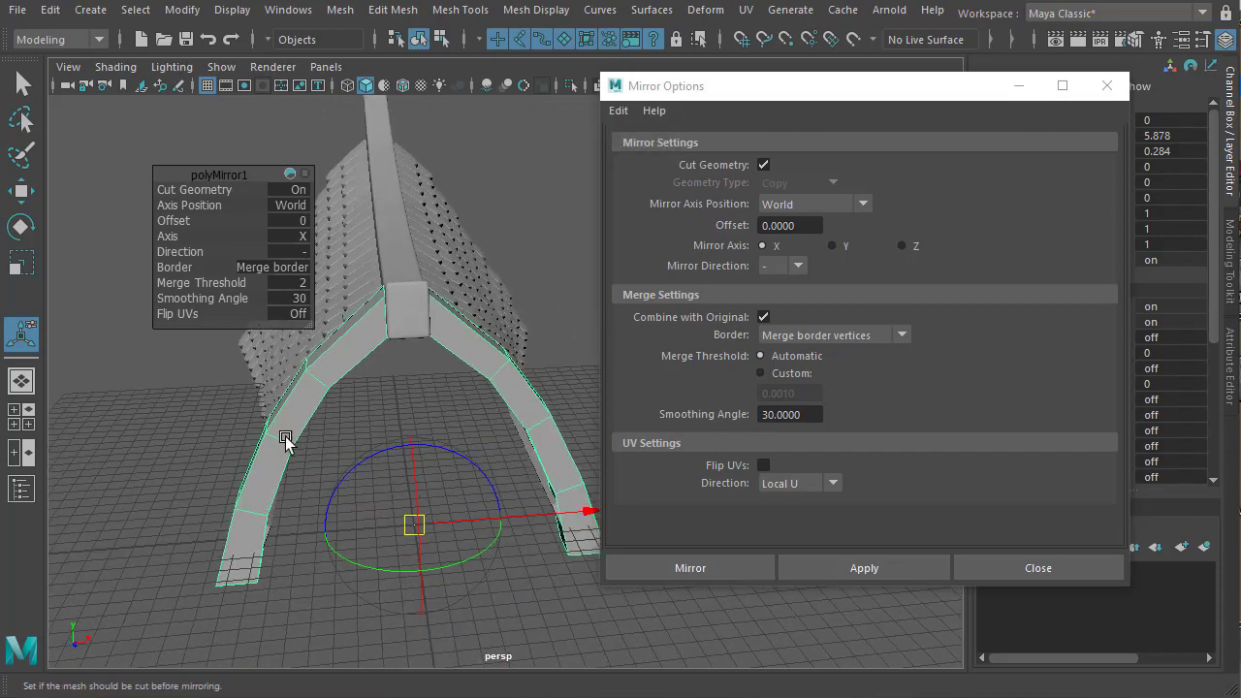
{"action": "left_click_drag", "start_coordinate": [420, 410], "coordinate": [510, 395], "text": "alt"}
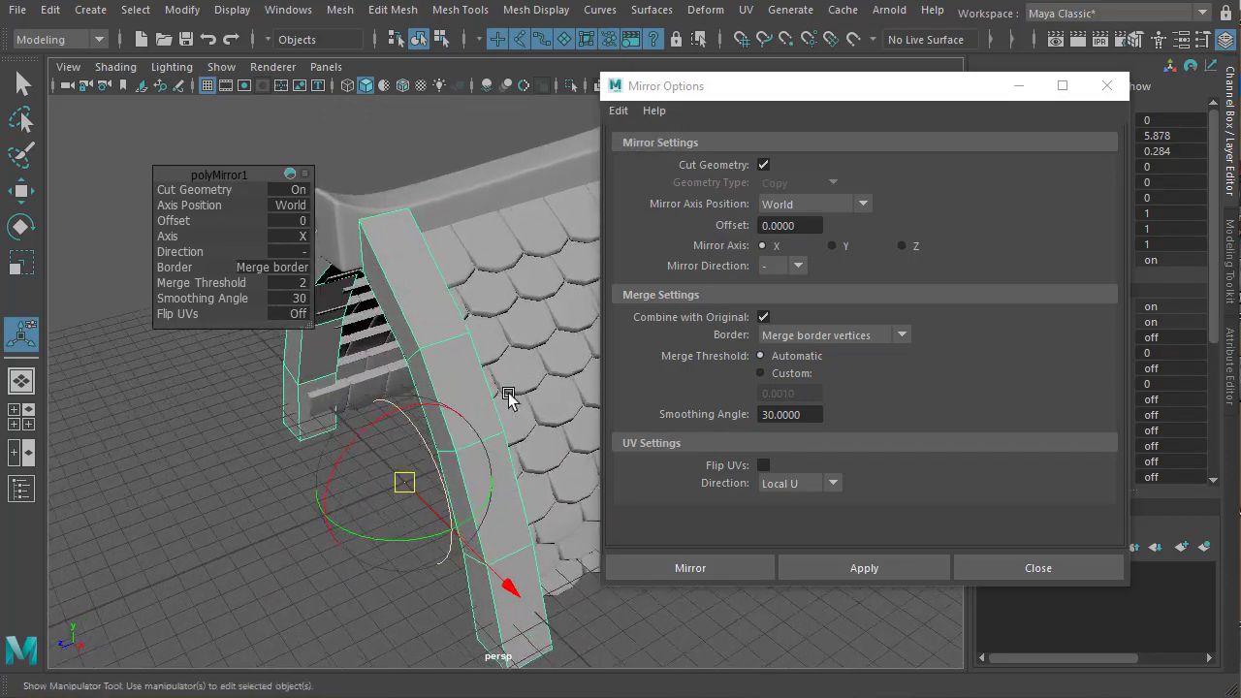
{"action": "left_click", "coordinate": [1003, 568]}
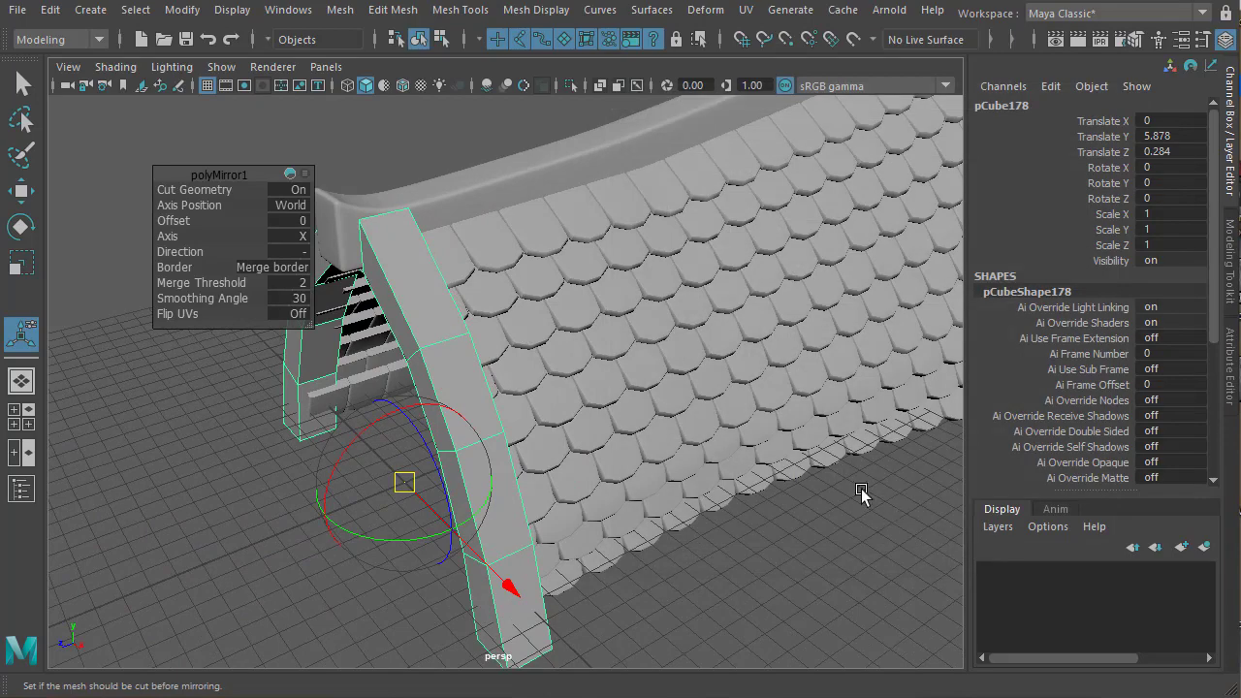
{"action": "left_click", "coordinate": [830, 338]}
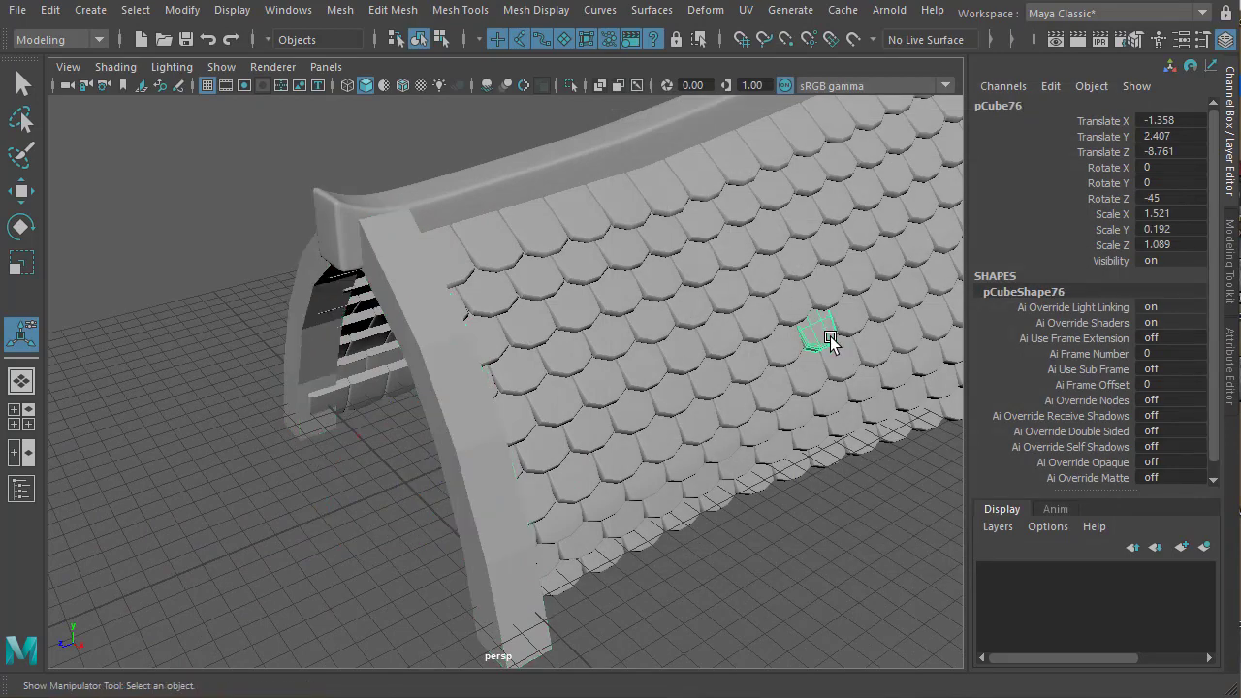
{"action": "left_click_drag", "start_coordinate": [893, 446], "coordinate": [949, 426], "text": "alt"}
{"action": "right_click_drag", "start_coordinate": [949, 426], "coordinate": [825, 439], "text": "alt"}
{"action": "middle_click_drag", "start_coordinate": [825, 439], "coordinate": [899, 439], "text": "alt"}
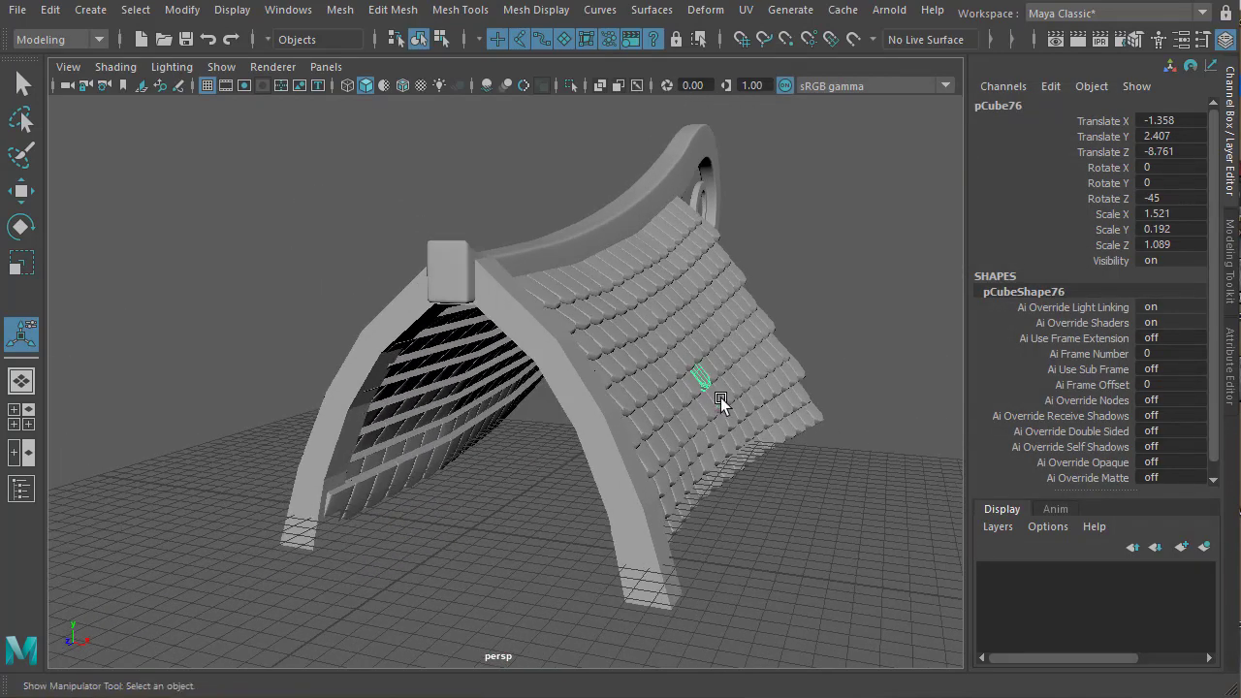
Select the mirrored arch and examine its crown geometry around the ridge in wireframe display
{"action": "left_click_drag", "start_coordinate": [668, 443], "coordinate": [706, 506], "text": "alt"}
{"action": "left_click", "coordinate": [635, 433]}
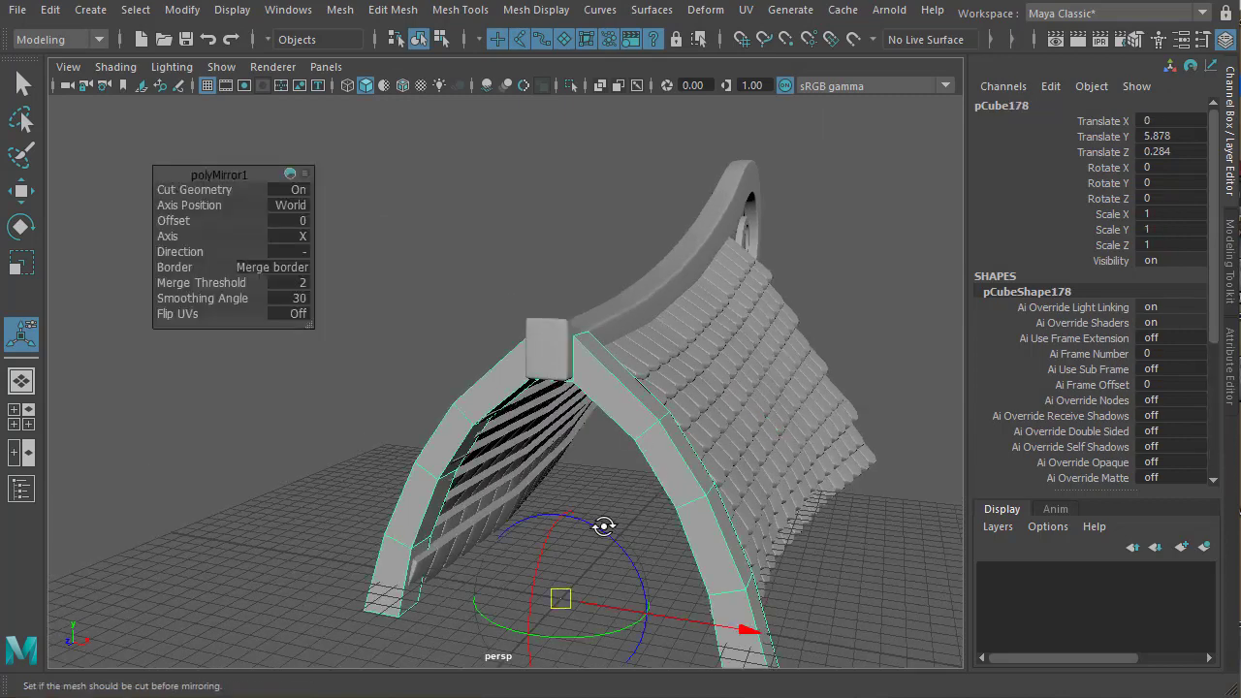
{"action": "left_click_drag", "start_coordinate": [591, 521], "coordinate": [599, 457], "text": "alt"}
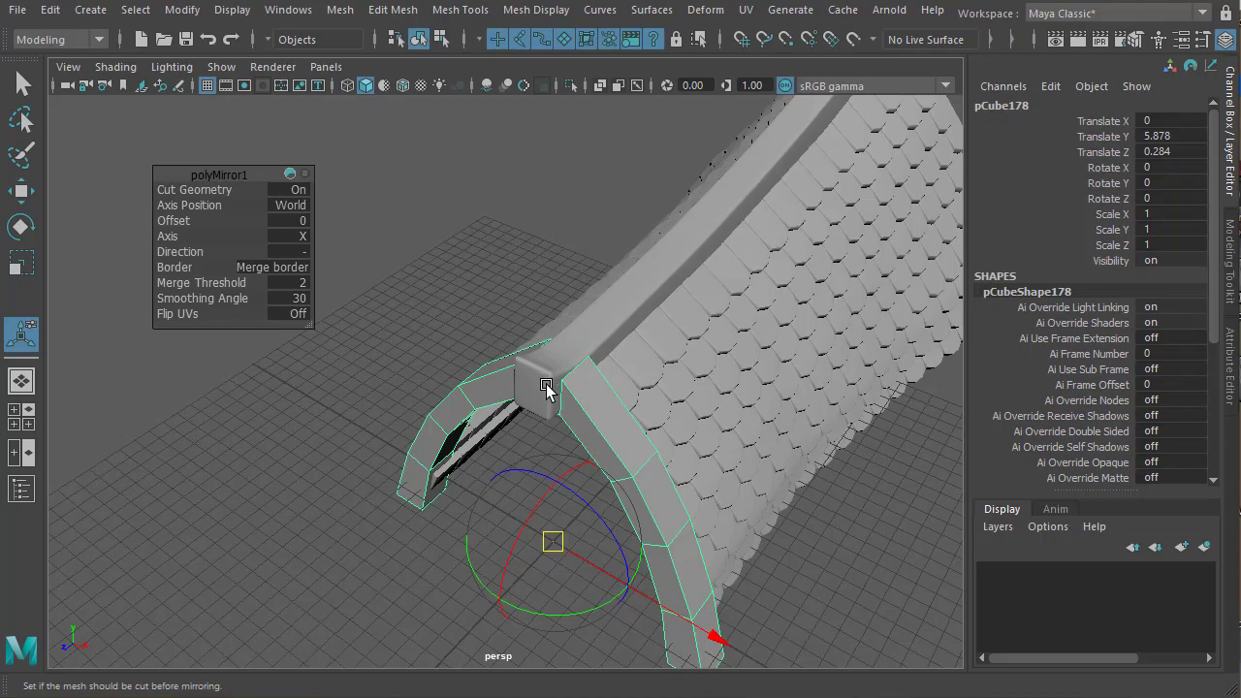
{"action": "key", "text": "4"}
{"action": "right_click_drag", "start_coordinate": [540, 387], "coordinate": [623, 562], "text": "alt"}
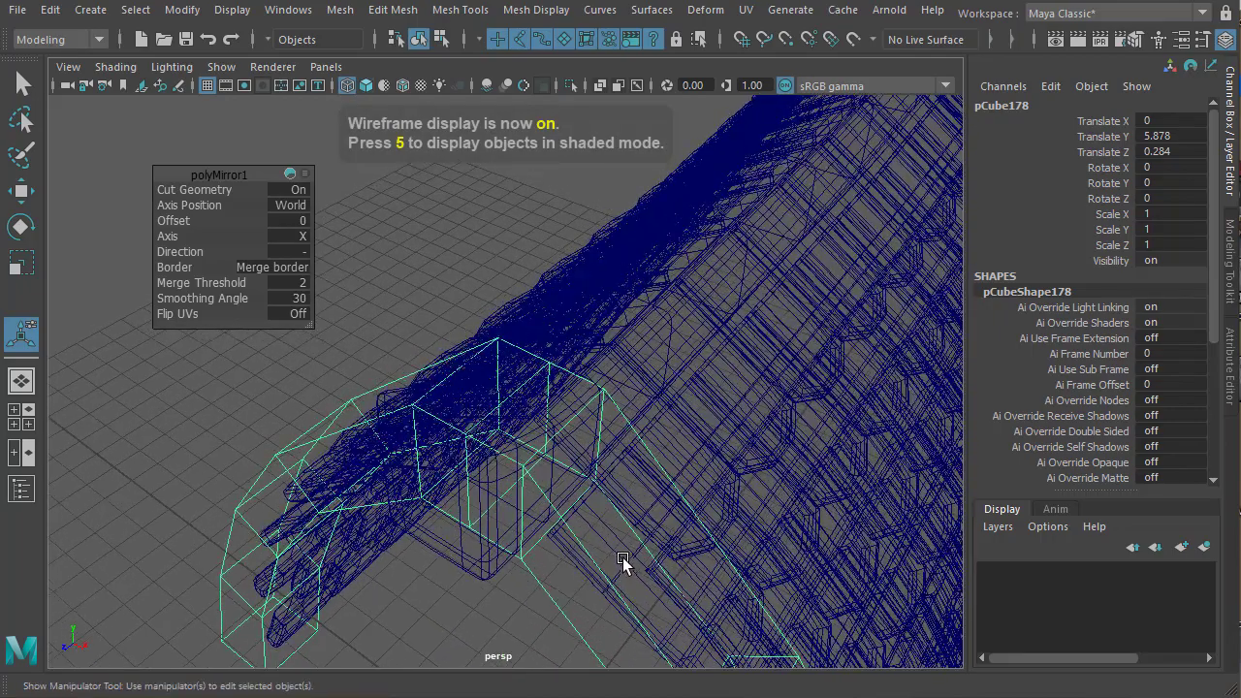
{"action": "left_click_drag", "start_coordinate": [623, 562], "coordinate": [569, 466], "text": "alt"}
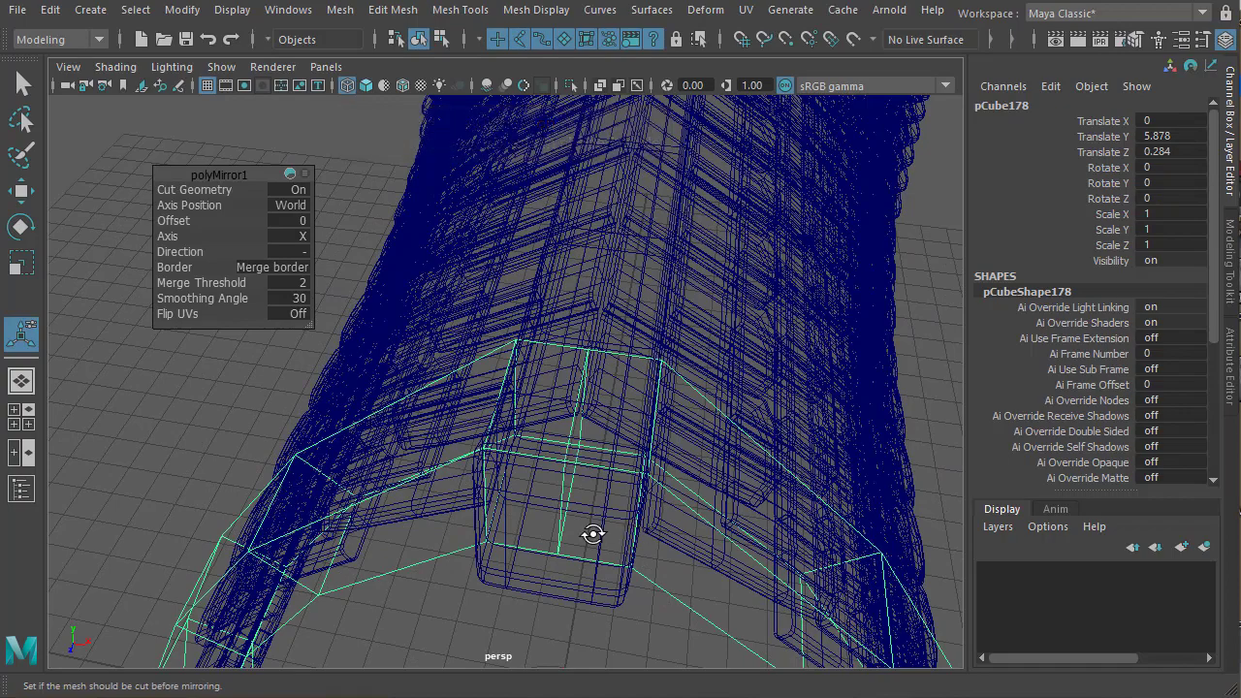
{"action": "mouse_move", "coordinate": [592, 534]}
{"action": "left_mouse_down", "text": "alt"}
{"action": "mouse_move", "coordinate": [534, 533]}
{"action": "mouse_move", "coordinate": [592, 545]}
{"action": "left_mouse_up", "text": "alt"}
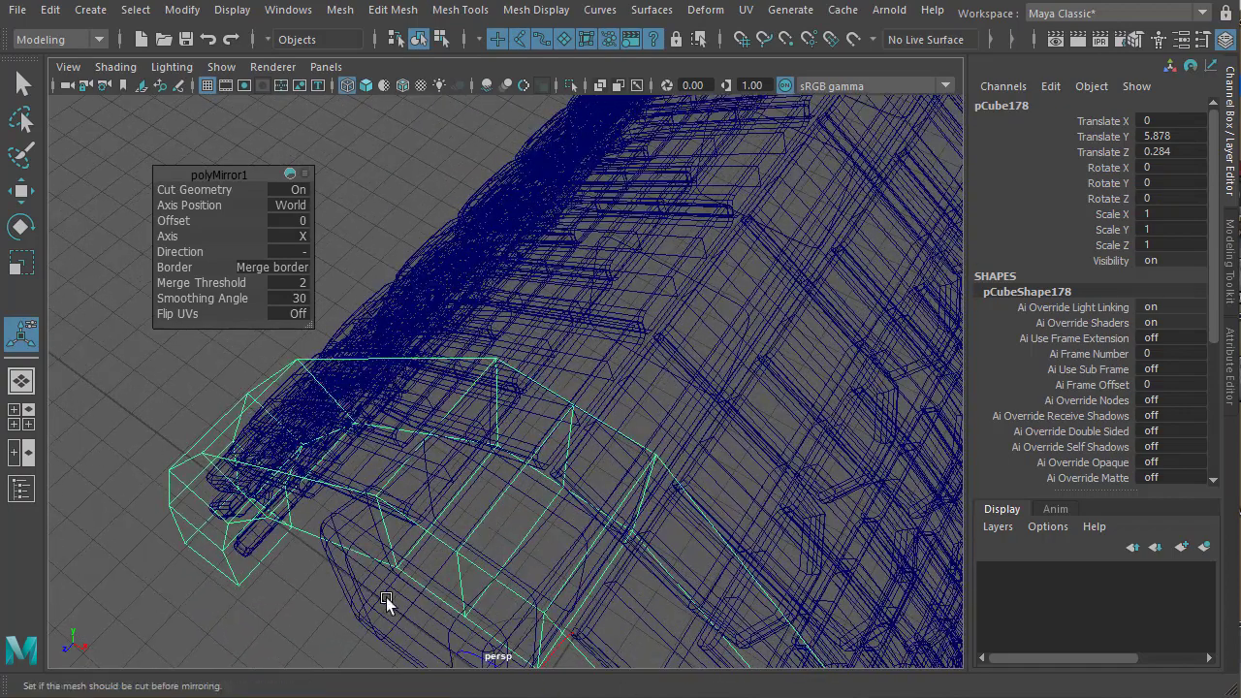
Test the mirrored seam by nudging a centre vertex at the arch's crown, and restore shaded display
{"action": "right_click_drag", "start_coordinate": [206, 597], "coordinate": [135, 456]}
{"action": "left_click", "coordinate": [458, 552]}
{"action": "key", "text": "w"}
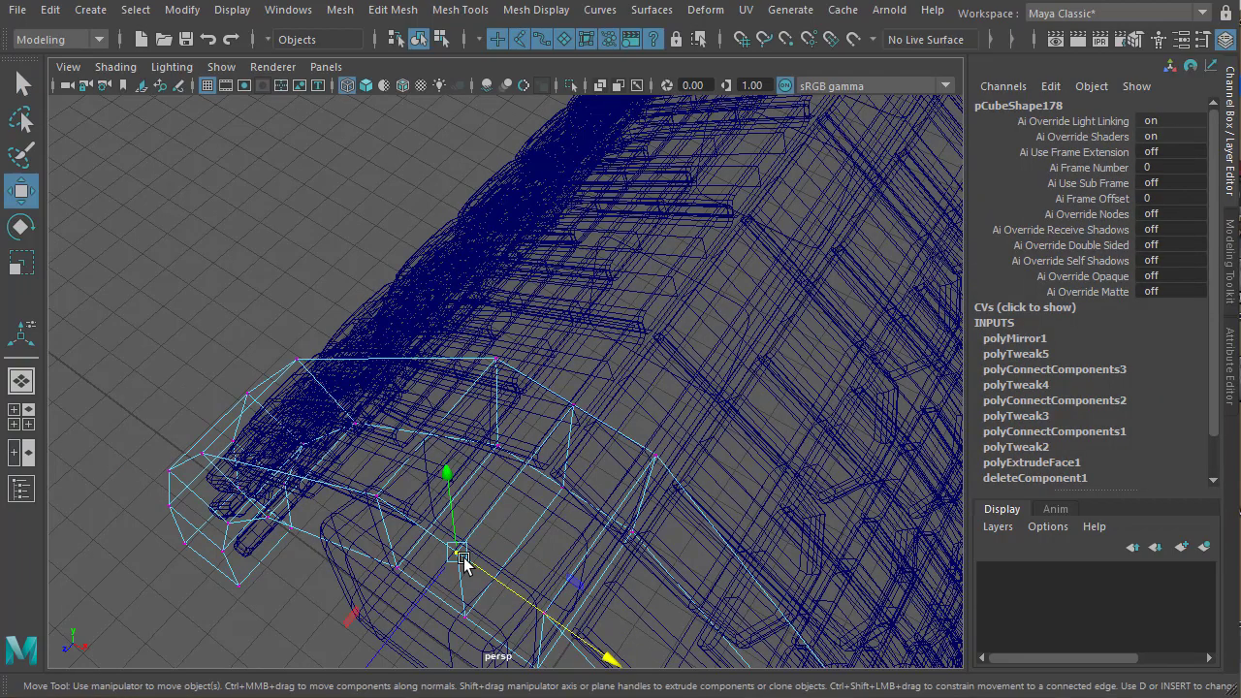
{"action": "mouse_move", "coordinate": [461, 557]}
{"action": "left_mouse_down"}
{"action": "mouse_move", "coordinate": [473, 582]}
{"action": "mouse_move", "coordinate": [457, 552]}
{"action": "left_mouse_up"}
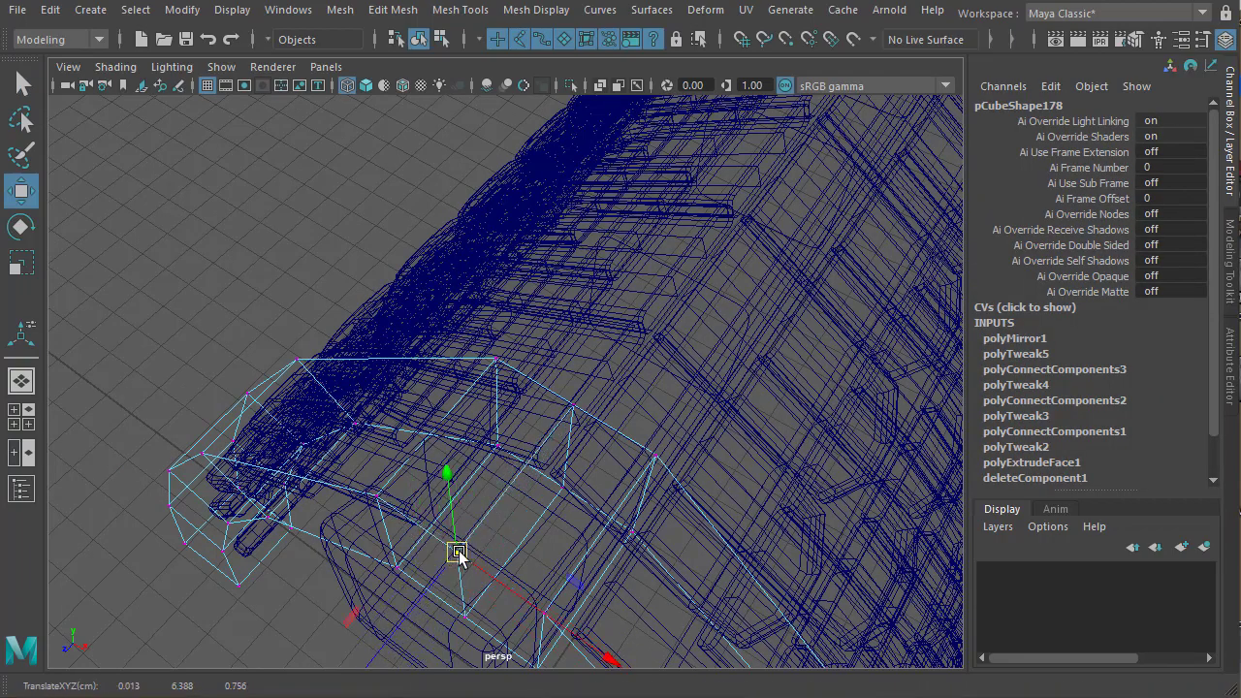
{"action": "right_click_drag", "start_coordinate": [456, 552], "coordinate": [379, 496], "text": "alt"}
{"action": "left_click_drag", "start_coordinate": [379, 496], "coordinate": [484, 419], "text": "alt"}
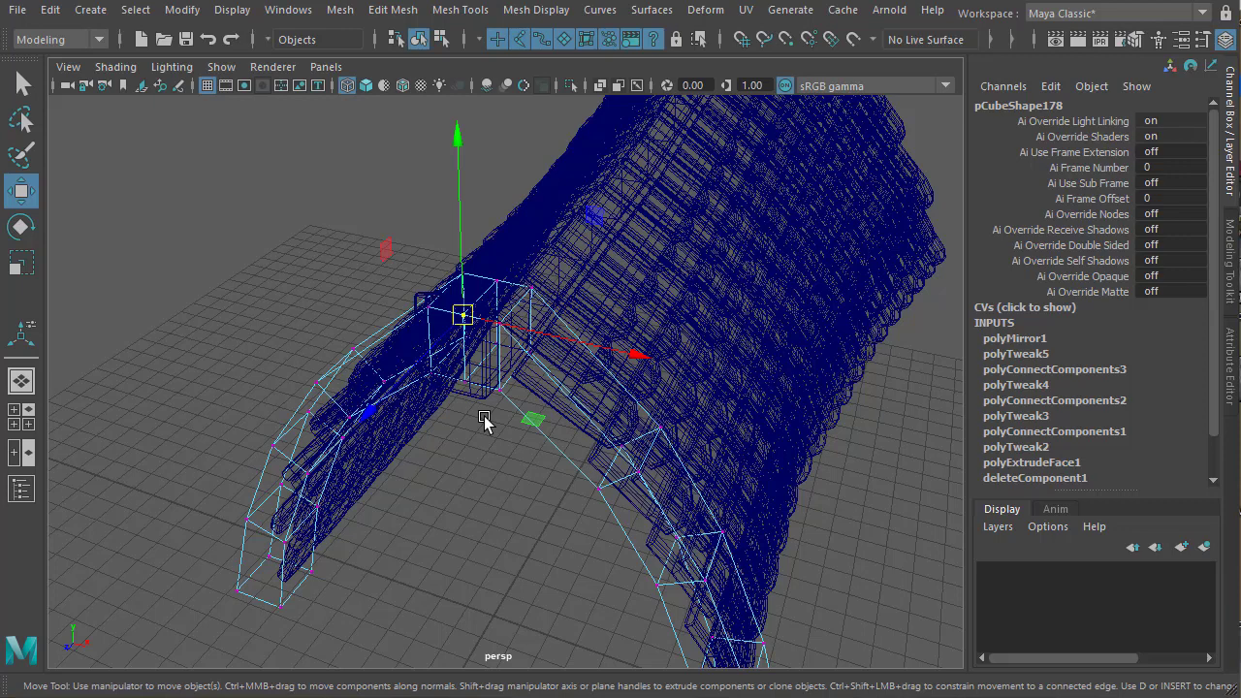
{"action": "key", "text": "5"}
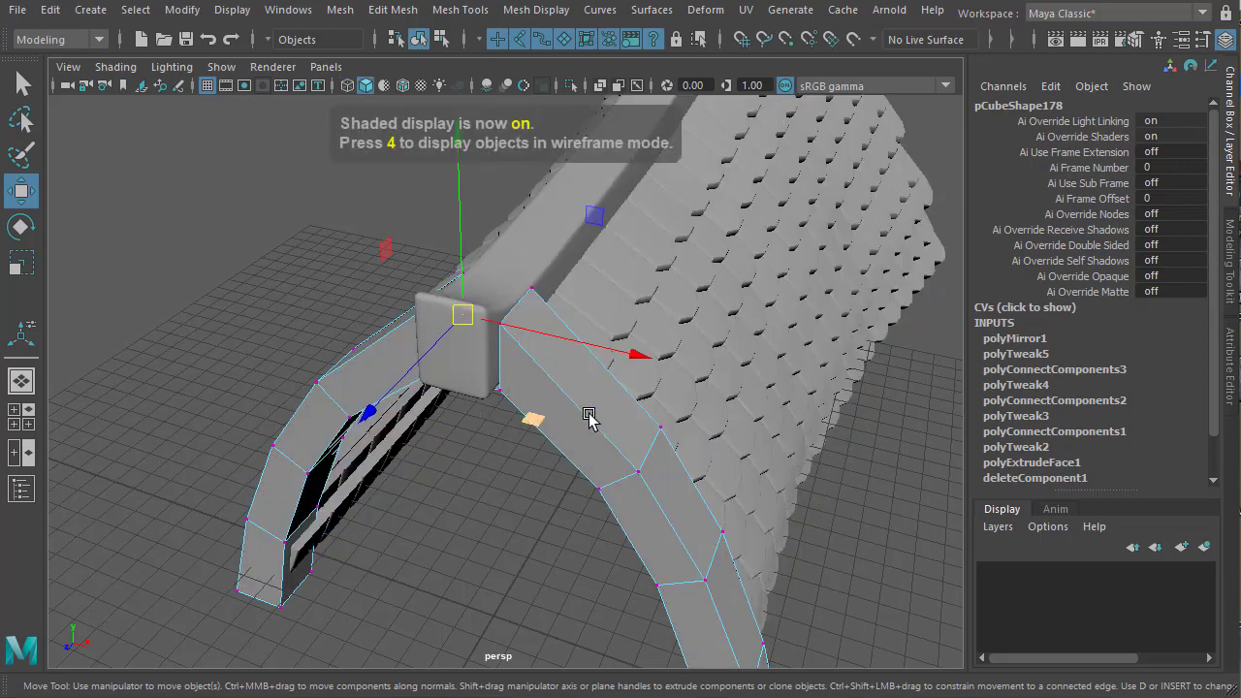
Return the arch to object mode and examine its fit against the ridge and tiles from underneath and the sides
{"action": "mouse_move", "coordinate": [592, 420]}
{"action": "left_mouse_down", "text": "alt"}
{"action": "mouse_move", "coordinate": [501, 501]}
{"action": "mouse_move", "coordinate": [410, 412]}
{"action": "left_mouse_up", "text": "alt"}
{"action": "right_click_drag", "start_coordinate": [427, 407], "coordinate": [407, 528]}
{"action": "middle_click_drag", "start_coordinate": [517, 536], "coordinate": [514, 495], "text": "alt"}
{"action": "left_click_drag", "start_coordinate": [601, 549], "coordinate": [502, 551], "text": "alt"}
{"action": "right_click_drag", "start_coordinate": [501, 551], "coordinate": [599, 544], "text": "alt"}
{"action": "left_click_drag", "start_coordinate": [598, 544], "coordinate": [724, 461], "text": "alt"}
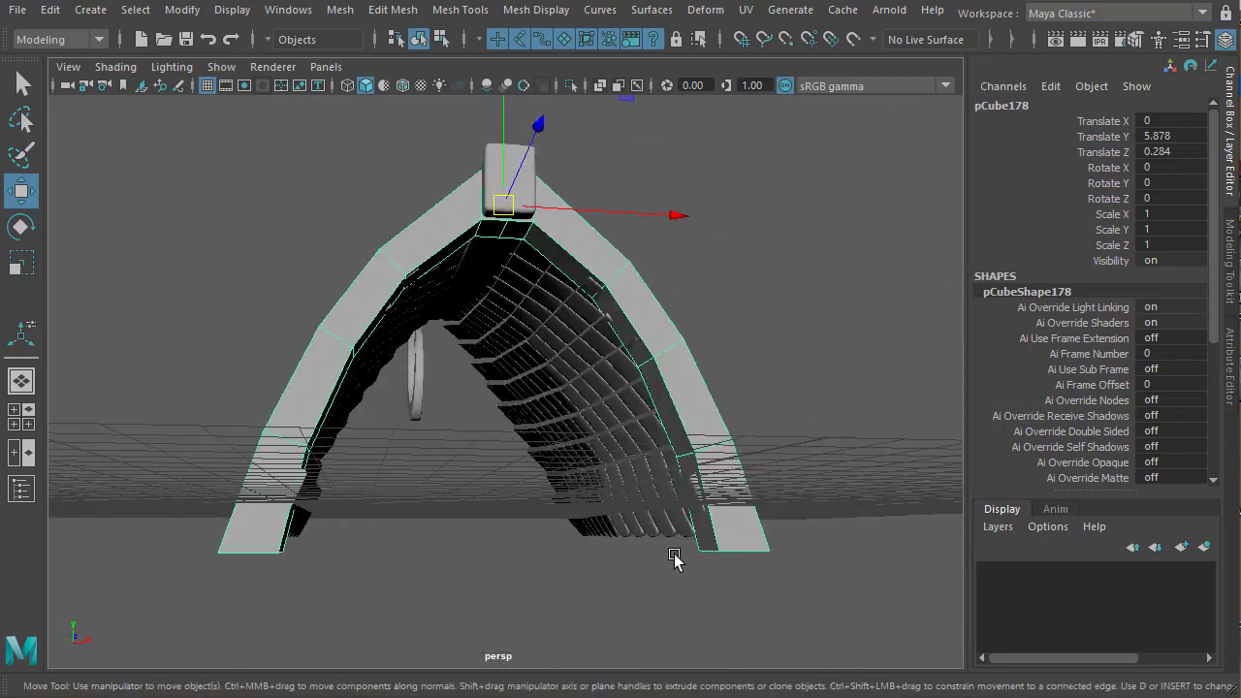
{"action": "left_click_drag", "start_coordinate": [671, 558], "coordinate": [655, 530], "text": "alt"}
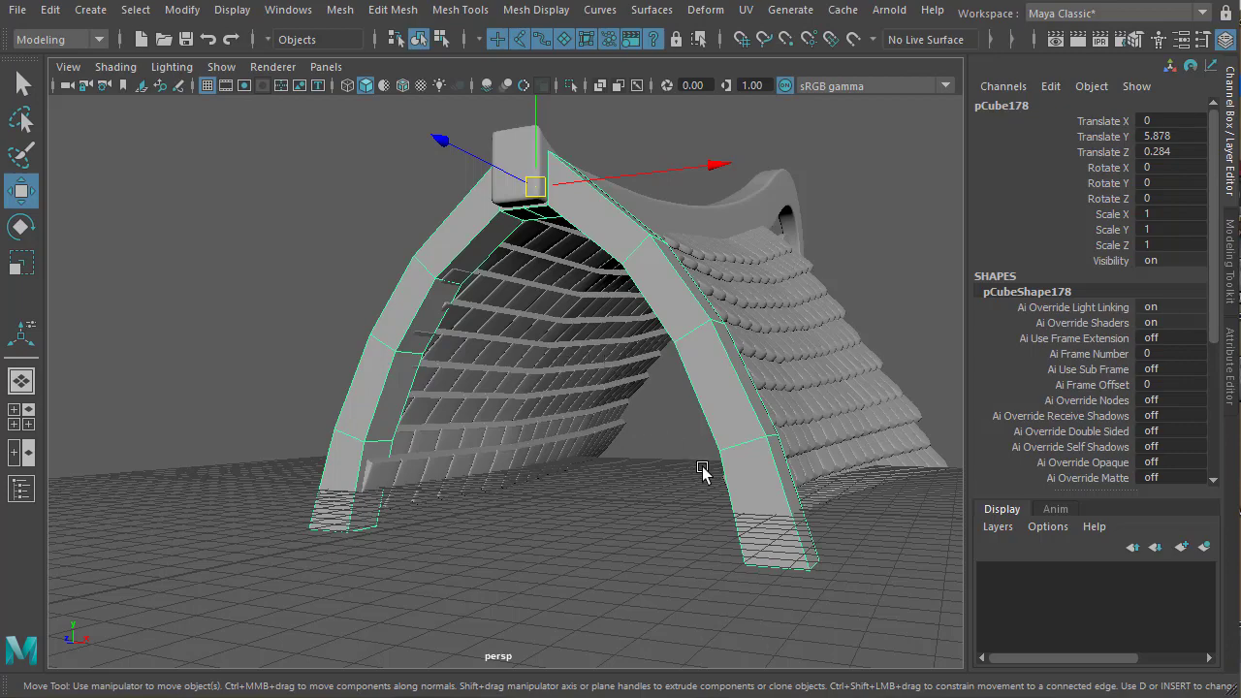
{"action": "left_click_drag", "start_coordinate": [703, 471], "coordinate": [785, 471], "text": "alt"}
{"action": "right_click_drag", "start_coordinate": [662, 518], "coordinate": [532, 388], "text": "alt"}
{"action": "middle_click_drag", "start_coordinate": [532, 388], "coordinate": [549, 568], "text": "alt"}
{"action": "left_click_drag", "start_coordinate": [549, 569], "coordinate": [430, 419], "text": "alt"}
Raise the upper-edge vertices of the tile poking through the arch's underside to about Y 4.487
{"action": "left_click", "coordinate": [381, 292]}
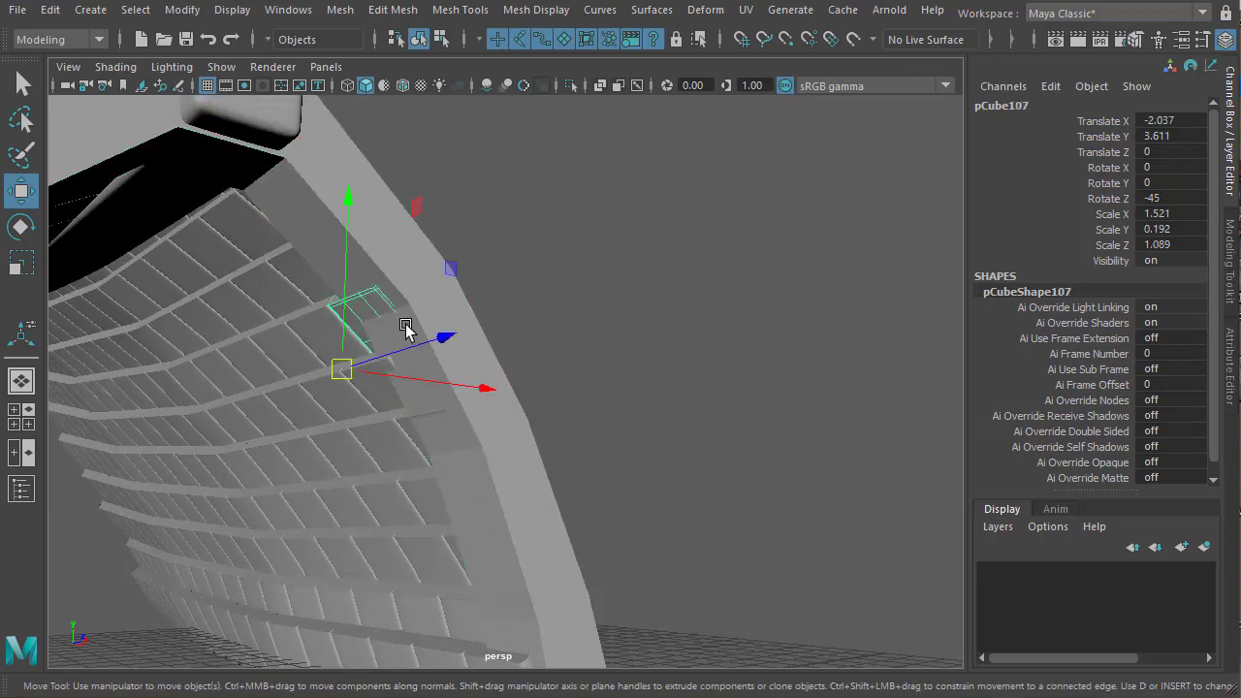
{"action": "middle_click_drag", "start_coordinate": [405, 328], "coordinate": [438, 375], "text": "alt"}
{"action": "left_click_drag", "start_coordinate": [391, 417], "coordinate": [416, 273], "text": "alt"}
{"action": "right_click", "coordinate": [358, 319]}
{"action": "left_click", "coordinate": [263, 319]}
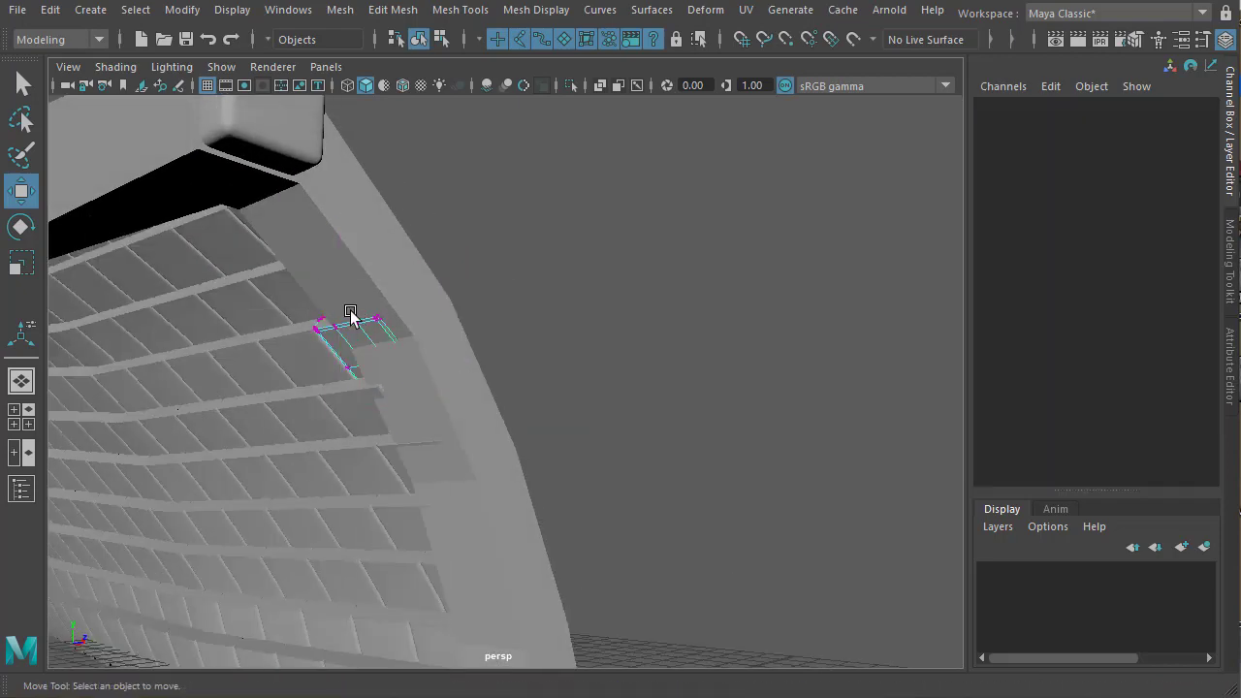
{"action": "left_click_drag", "start_coordinate": [414, 316], "coordinate": [281, 342], "text": "alt"}
{"action": "right_click_drag", "start_coordinate": [501, 344], "coordinate": [559, 343], "text": "alt"}
{"action": "middle_click_drag", "start_coordinate": [556, 343], "coordinate": [568, 446], "text": "alt"}
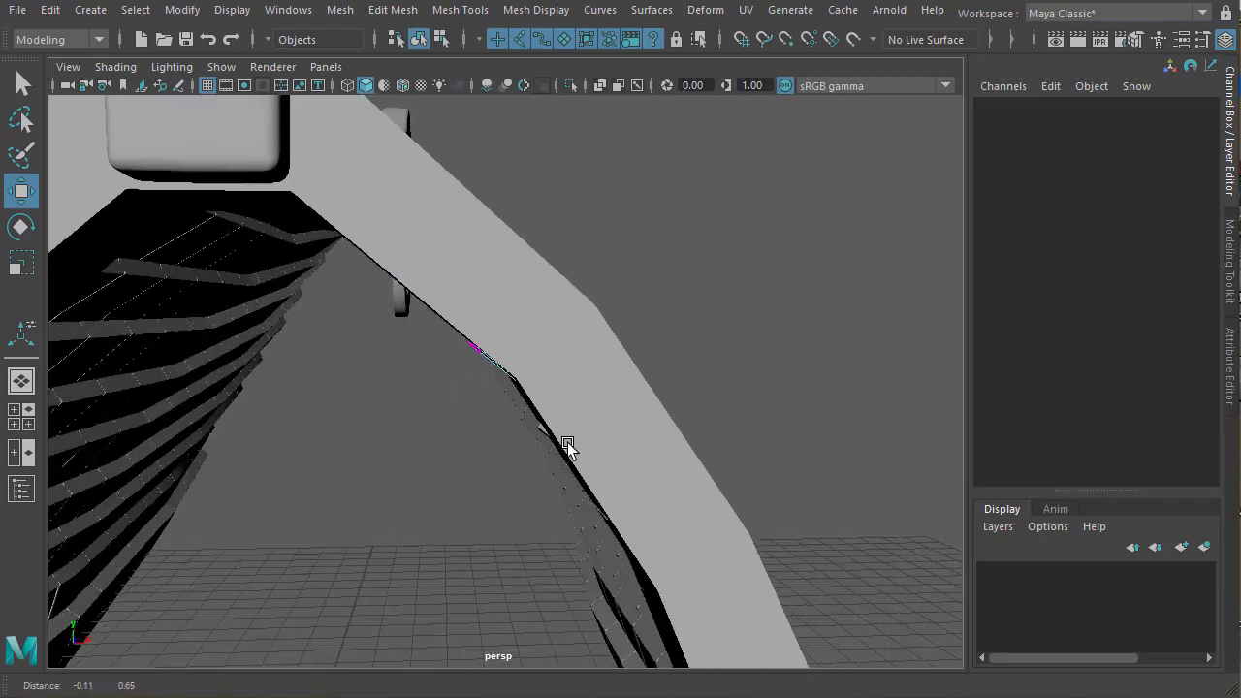
{"action": "right_click_drag", "start_coordinate": [512, 387], "coordinate": [568, 378], "text": "alt"}
{"action": "left_click_drag", "start_coordinate": [468, 363], "coordinate": [470, 364]}
{"action": "left_click_drag", "start_coordinate": [470, 365], "coordinate": [562, 347], "text": "alt"}
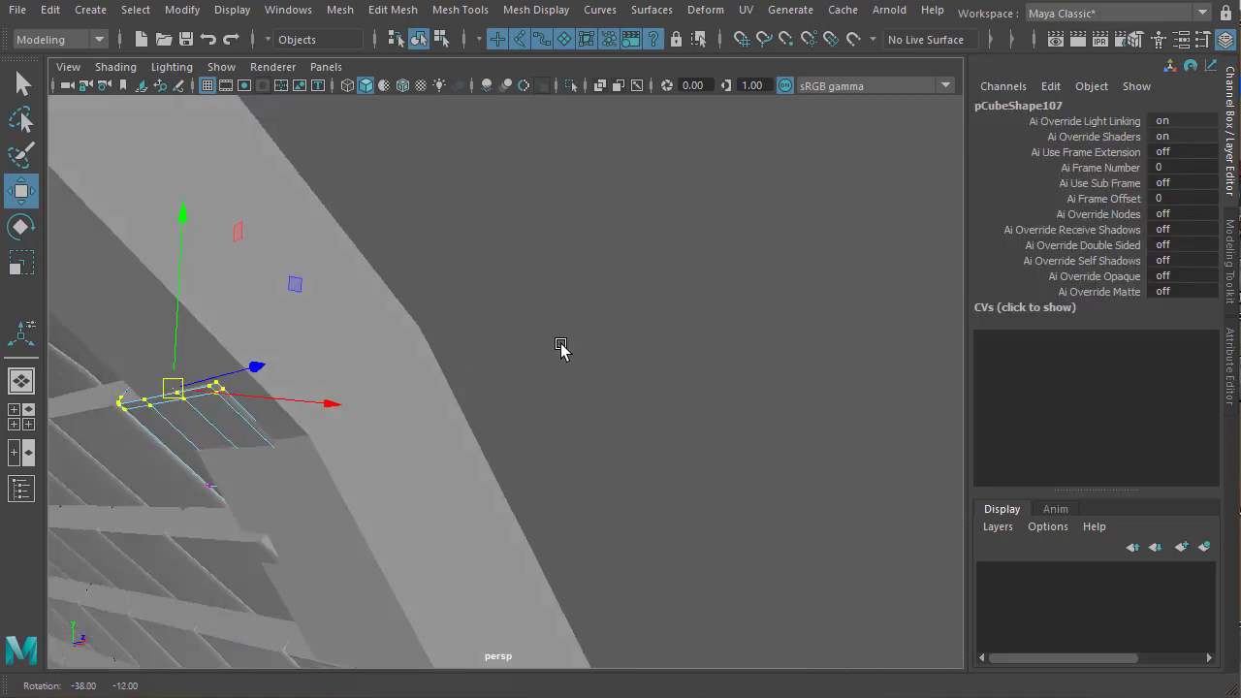
{"action": "left_click_drag", "start_coordinate": [182, 293], "coordinate": [185, 280]}
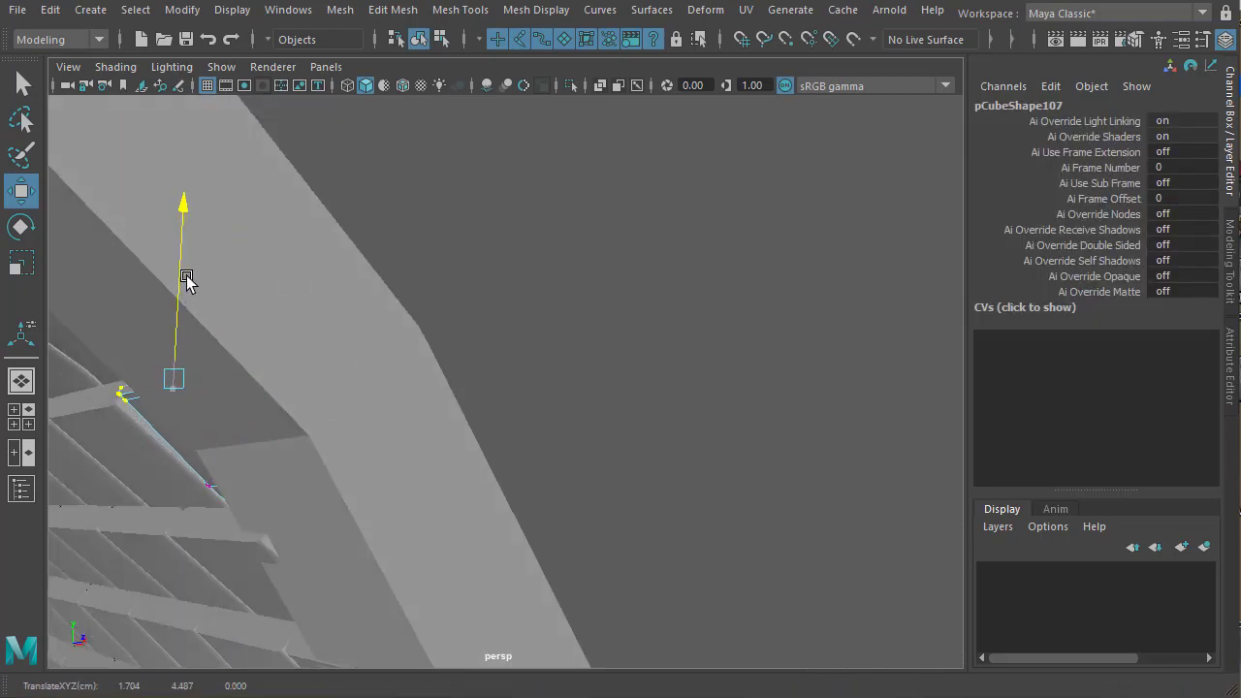
Leave vertex editing and examine the tile and the underside of the arch from the front and side
{"action": "left_click_drag", "start_coordinate": [375, 410], "coordinate": [349, 508], "text": "alt"}
{"action": "right_click_drag", "start_coordinate": [349, 508], "coordinate": [341, 502], "text": "alt"}
{"action": "left_click_drag", "start_coordinate": [341, 501], "coordinate": [617, 381], "text": "alt"}
{"action": "right_click_drag", "start_coordinate": [731, 475], "coordinate": [383, 341], "text": "alt"}
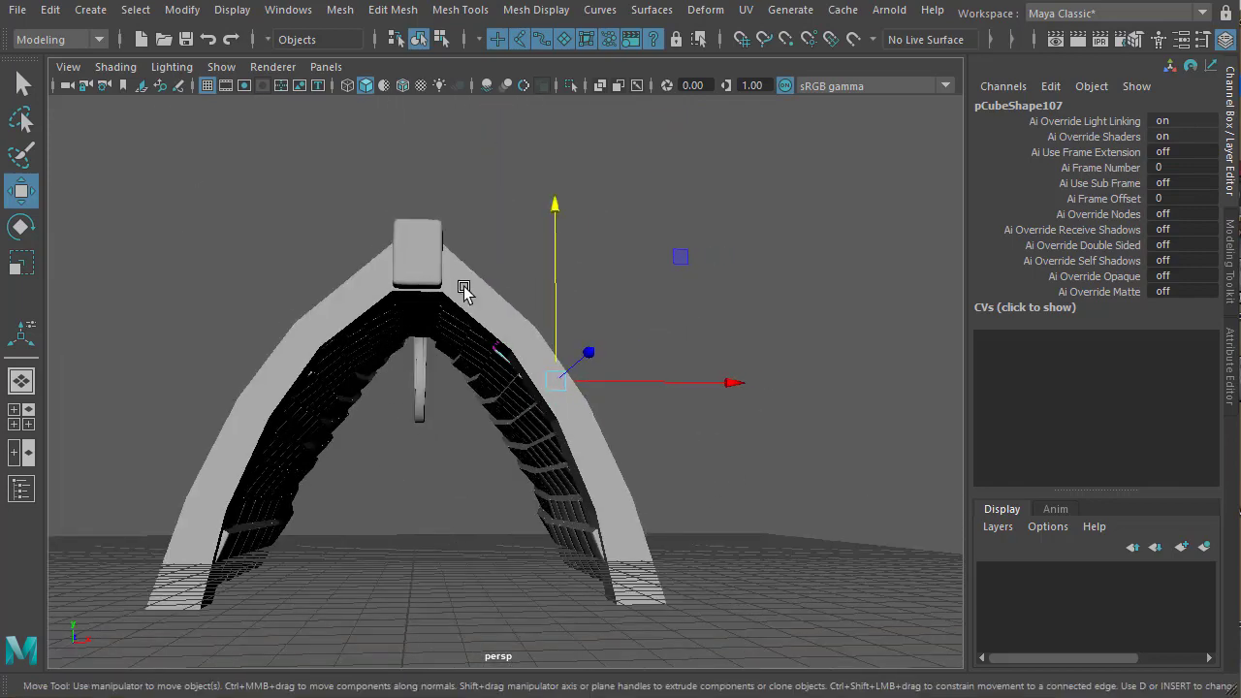
{"action": "right_click_drag", "start_coordinate": [463, 292], "coordinate": [416, 405]}
{"action": "left_click_drag", "start_coordinate": [416, 405], "coordinate": [603, 414], "text": "alt"}
{"action": "left_click_drag", "start_coordinate": [475, 387], "coordinate": [582, 488], "text": "alt"}
Select the arch's lengthwise edge loops and the edges of both feet, and bevel them
{"action": "key", "text": "3"}
{"action": "left_click", "coordinate": [715, 310]}
{"action": "left_click_drag", "start_coordinate": [715, 310], "coordinate": [579, 328], "text": "alt"}
{"action": "left_click", "coordinate": [578, 324]}
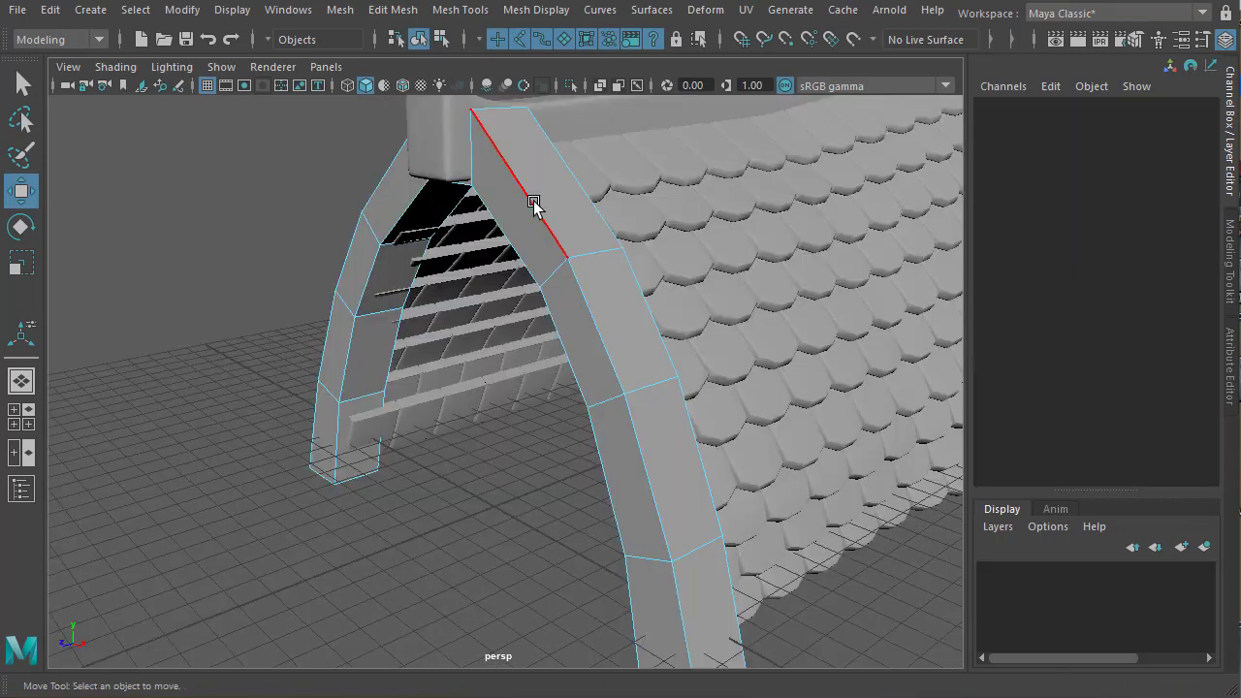
{"action": "double_click", "coordinate": [533, 203]}
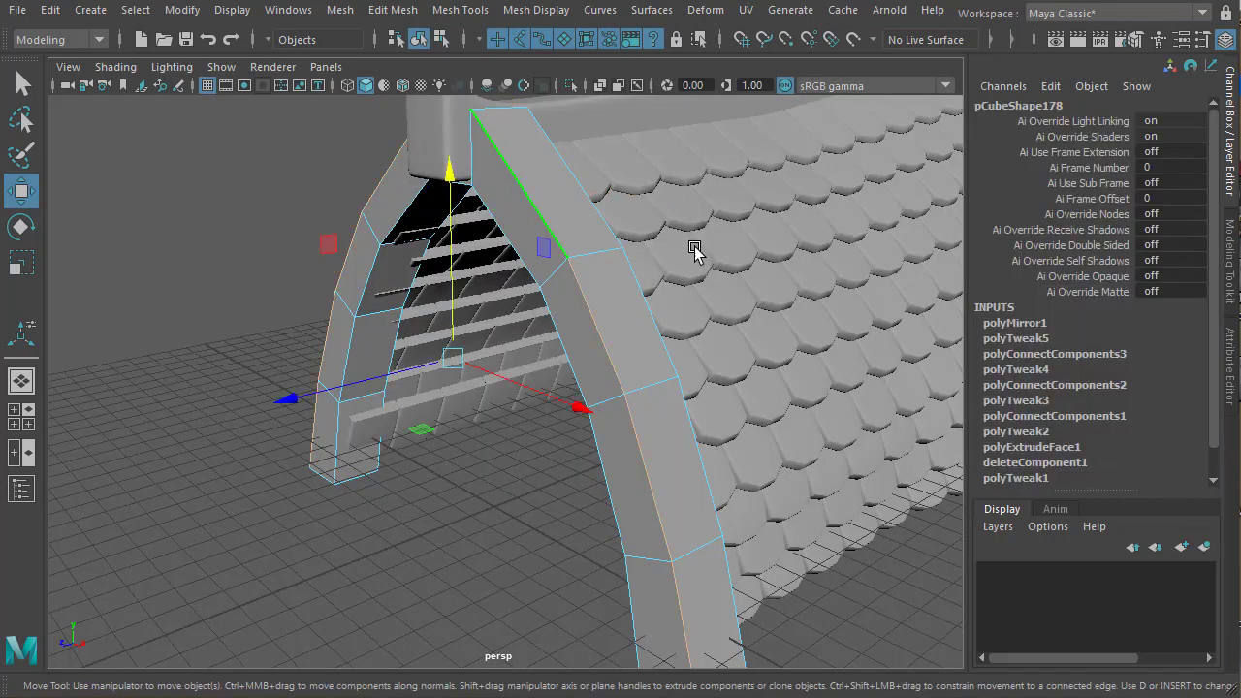
{"action": "left_click_drag", "start_coordinate": [693, 249], "coordinate": [581, 281], "text": "alt"}
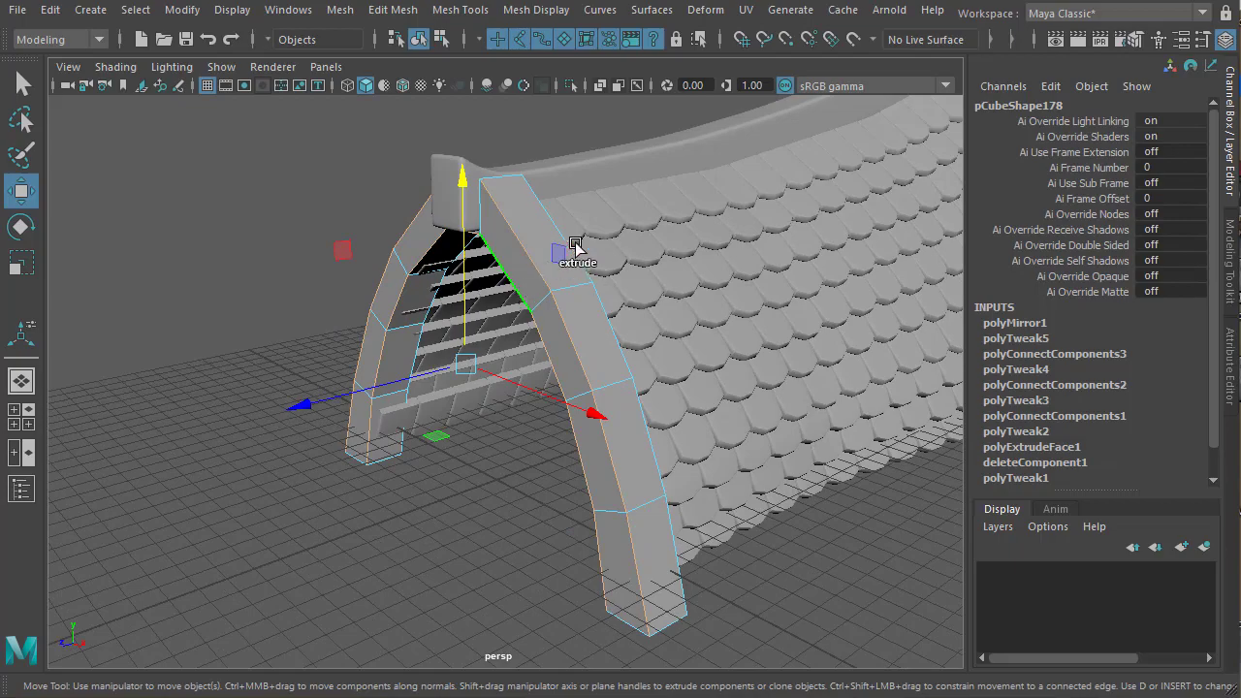
{"action": "double_click", "coordinate": [576, 240], "text": "shift"}
{"action": "left_click_drag", "start_coordinate": [572, 333], "coordinate": [801, 285], "text": "alt"}
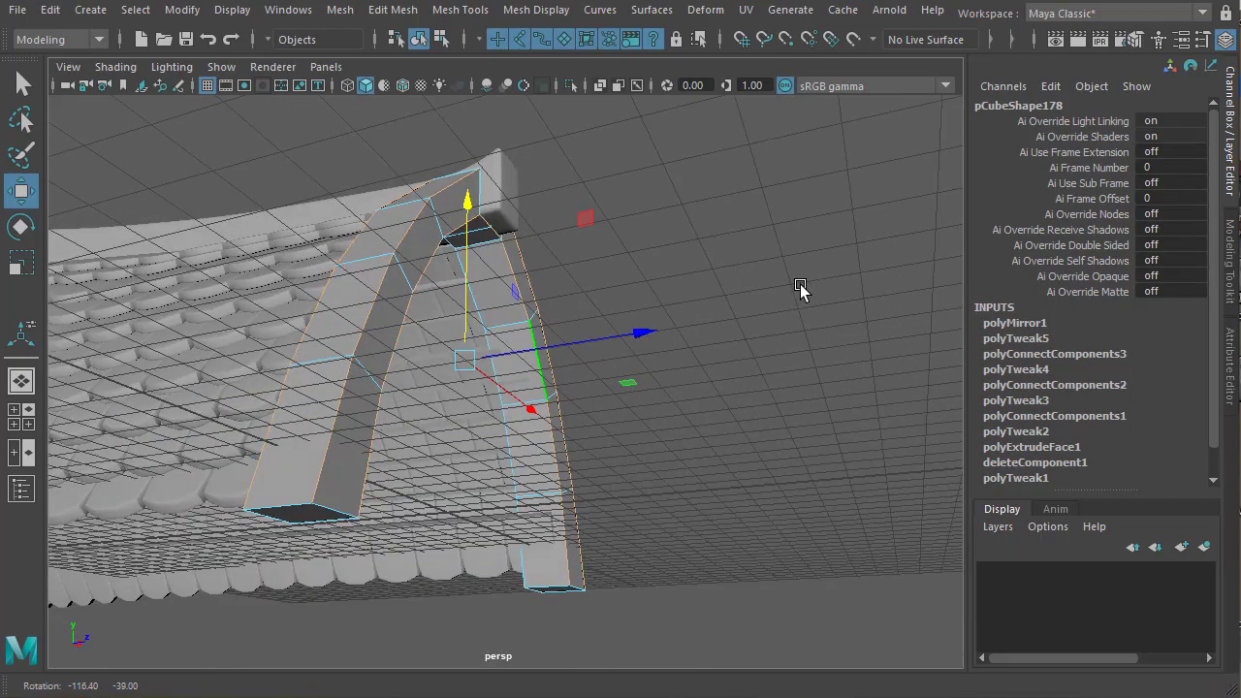
{"action": "left_click_drag", "start_coordinate": [482, 302], "coordinate": [571, 402], "text": "alt"}
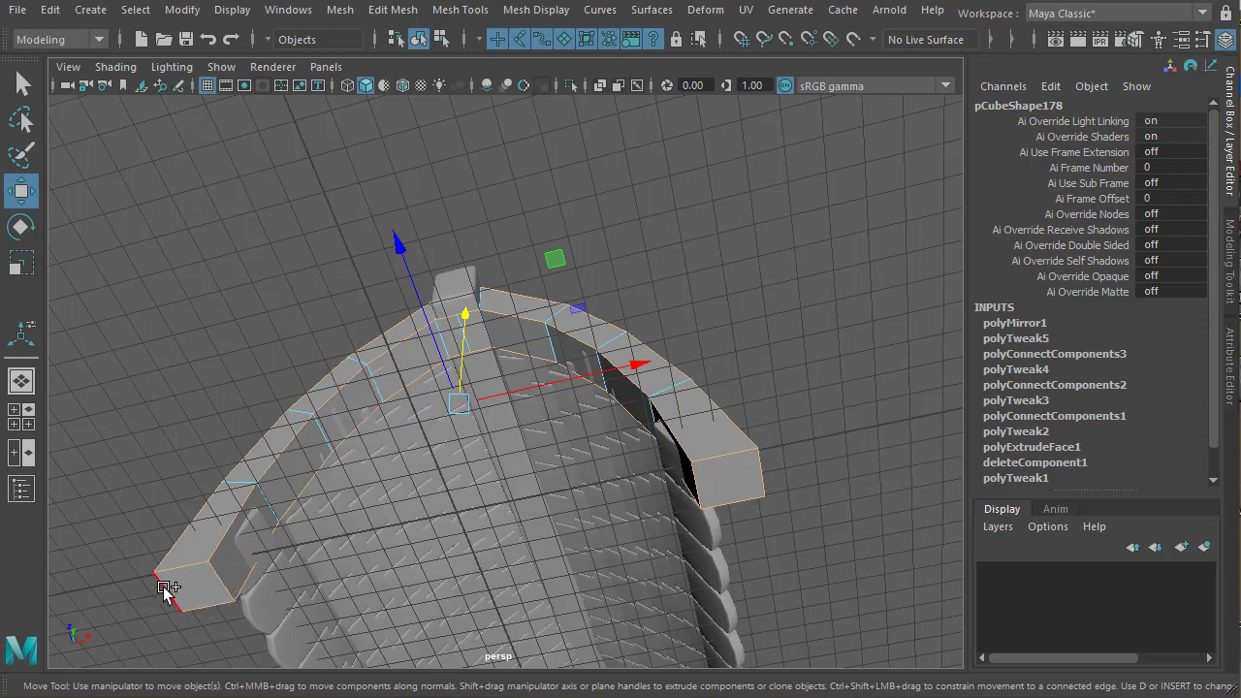
{"action": "right_click_drag", "start_coordinate": [262, 362], "coordinate": [360, 363], "text": "shift"}
Set the arch bevel's fraction to 0.3 and segments to 3, return to object mode and deselect the arch
{"action": "left_click_drag", "start_coordinate": [575, 296], "coordinate": [488, 336], "text": "alt"}
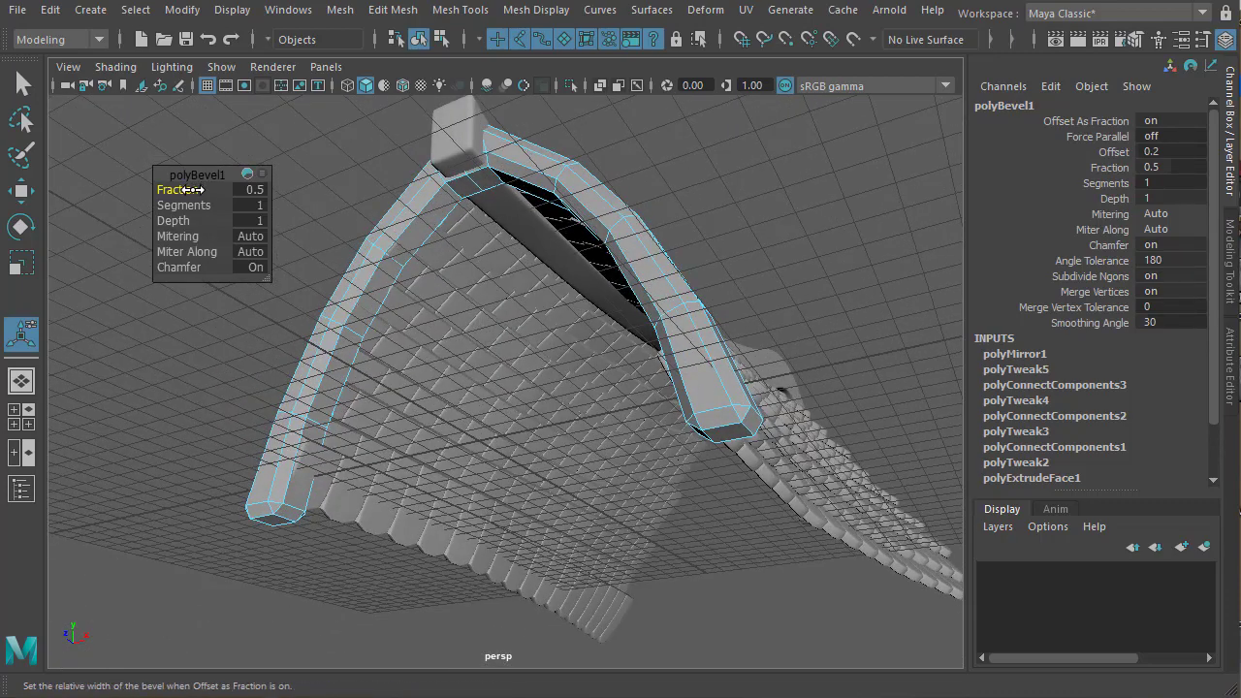
{"action": "left_click_drag", "start_coordinate": [190, 189], "coordinate": [188, 190]}
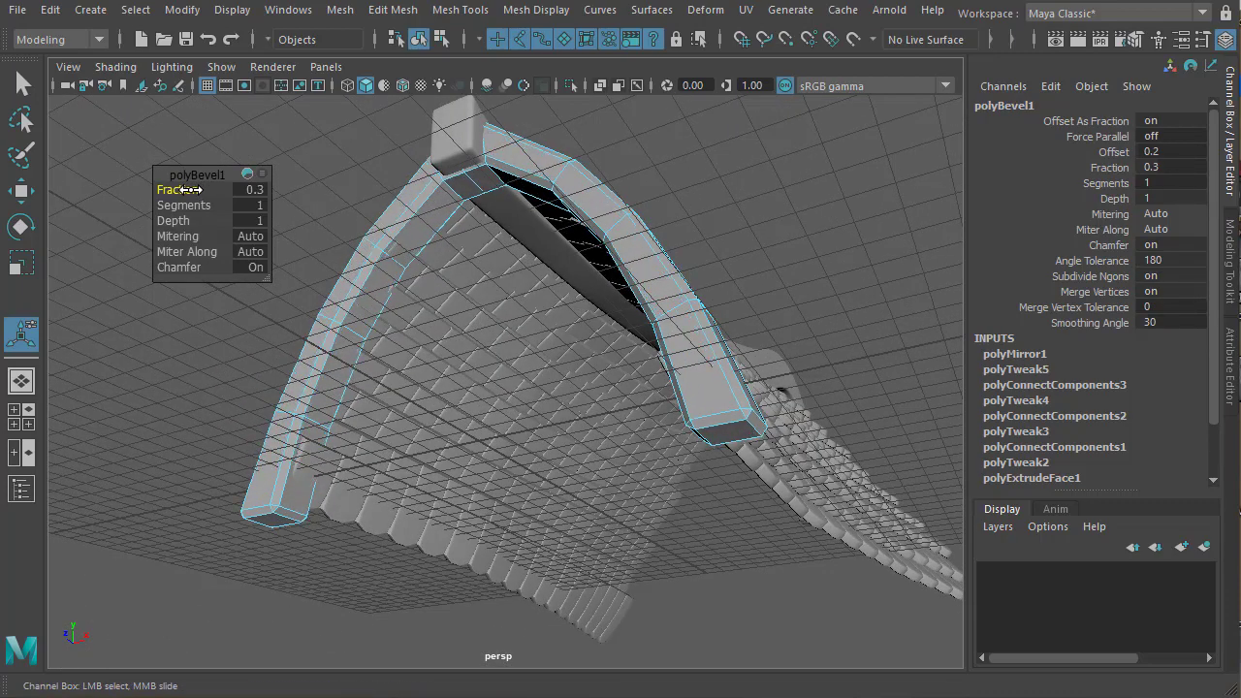
{"action": "left_click_drag", "start_coordinate": [203, 206], "coordinate": [216, 206]}
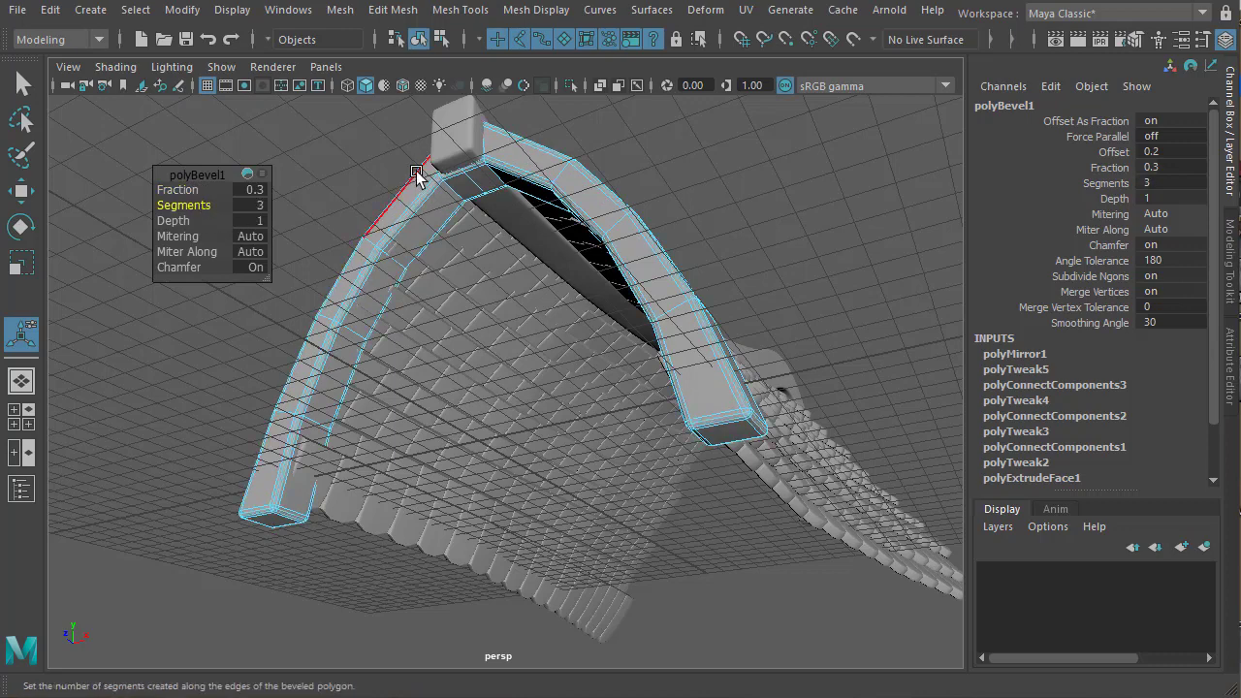
{"action": "right_click_drag", "start_coordinate": [404, 203], "coordinate": [374, 316]}
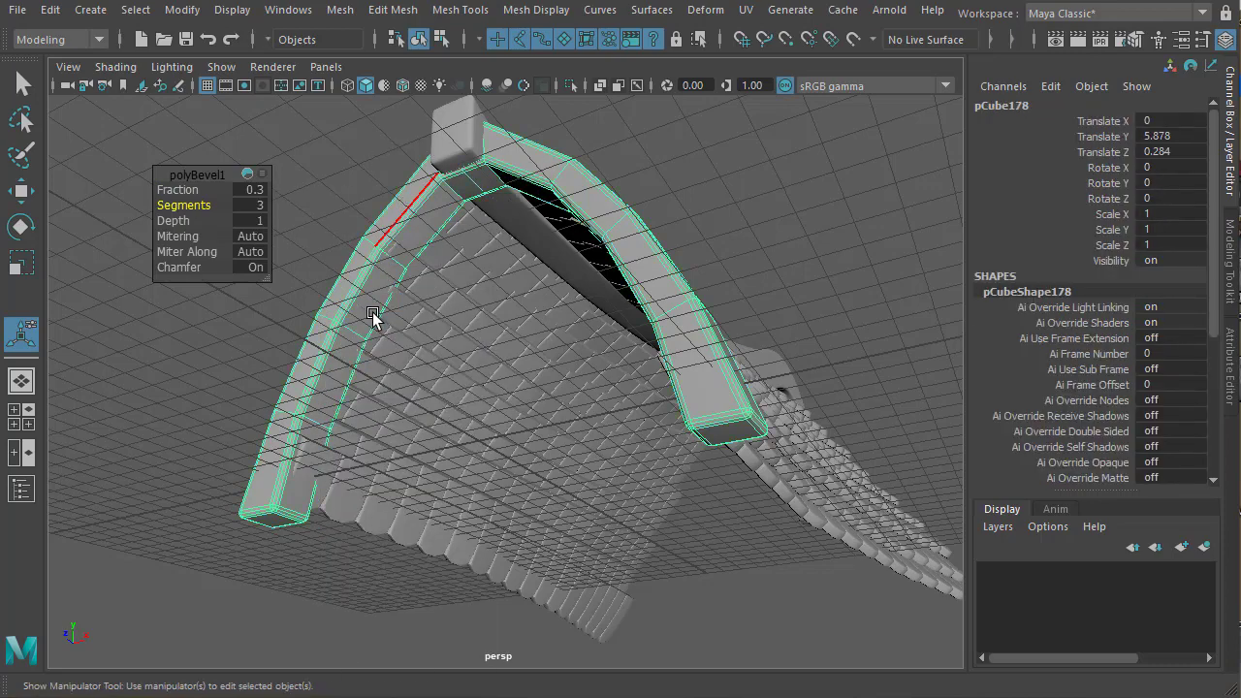
{"action": "left_click", "coordinate": [252, 332]}
Examine the beveled arch and the tiled roof from several sides, and select the arch
{"action": "left_click_drag", "start_coordinate": [252, 333], "coordinate": [382, 375], "text": "alt"}
{"action": "right_click_drag", "start_coordinate": [382, 375], "coordinate": [329, 320], "text": "alt"}
{"action": "middle_click_drag", "start_coordinate": [489, 320], "coordinate": [405, 324], "text": "alt"}
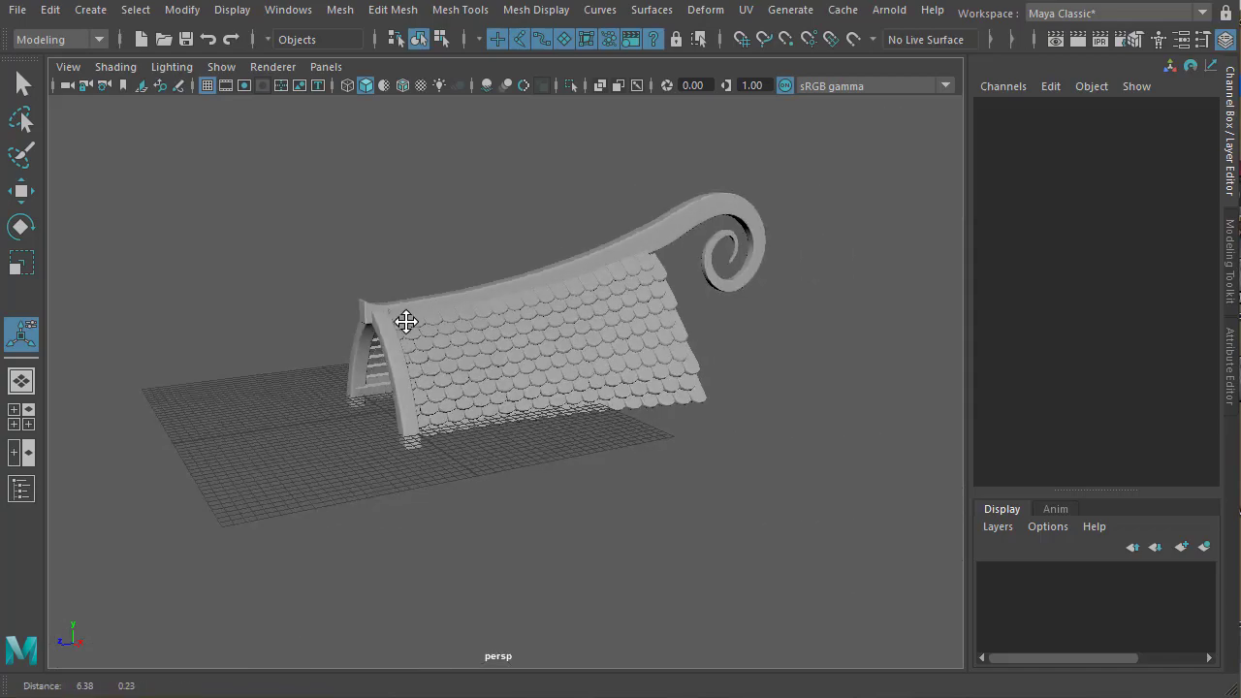
{"action": "left_click_drag", "start_coordinate": [404, 323], "coordinate": [446, 294], "text": "alt"}
{"action": "scroll", "coordinate": [584, 304], "scroll_direction": "up", "scroll_amount": 5}
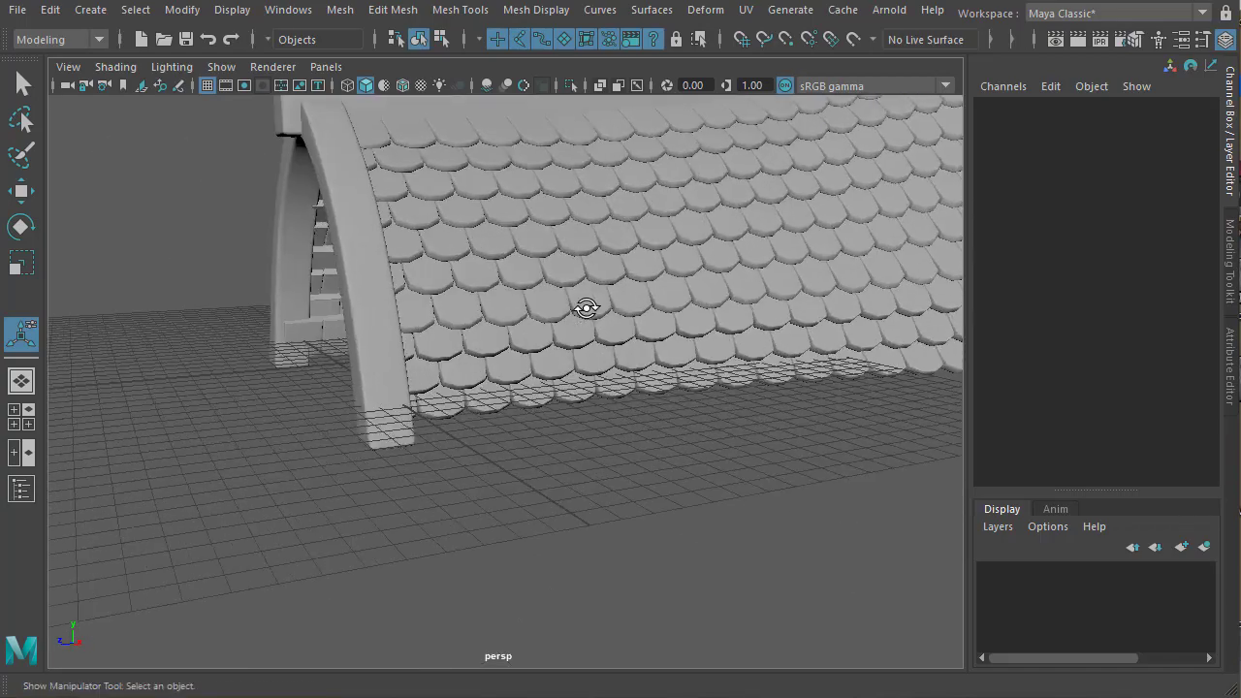
{"action": "scroll", "coordinate": [379, 287], "scroll_direction": "up", "scroll_amount": 3}
{"action": "scroll", "coordinate": [379, 287], "scroll_direction": "down", "scroll_amount": 5}
{"action": "left_click", "coordinate": [430, 280]}
{"action": "key", "text": "ctrl+b"}
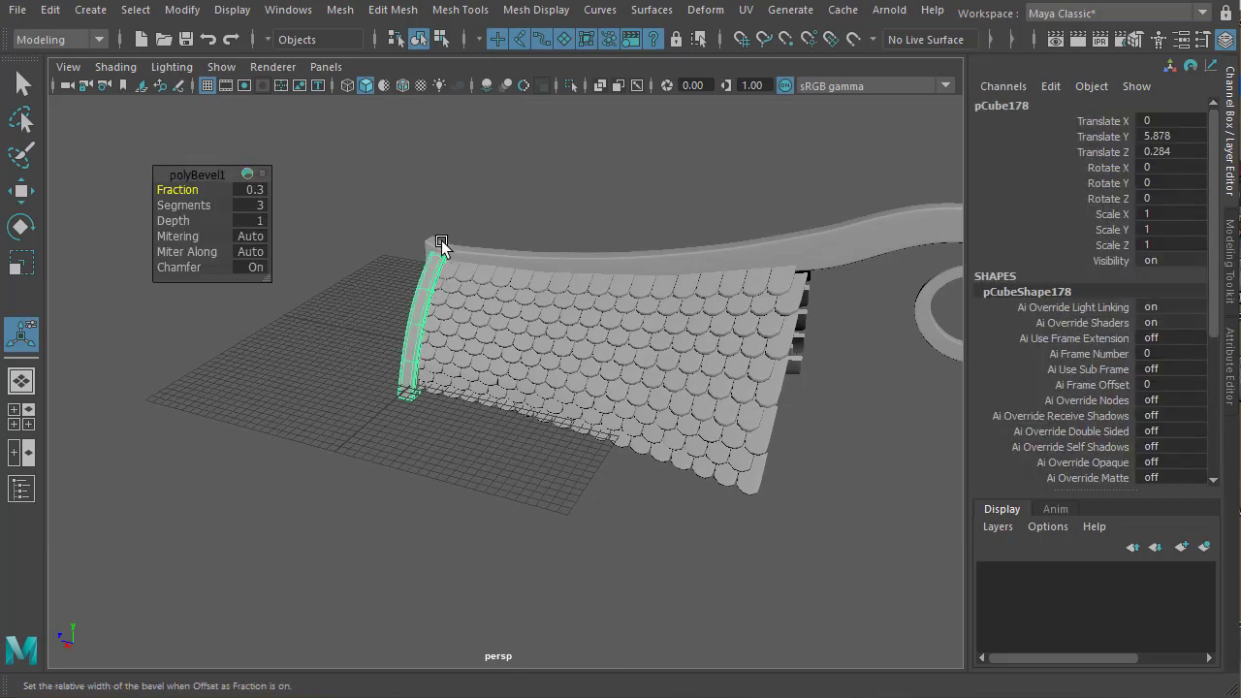
{"action": "left_click", "coordinate": [153, 39]}
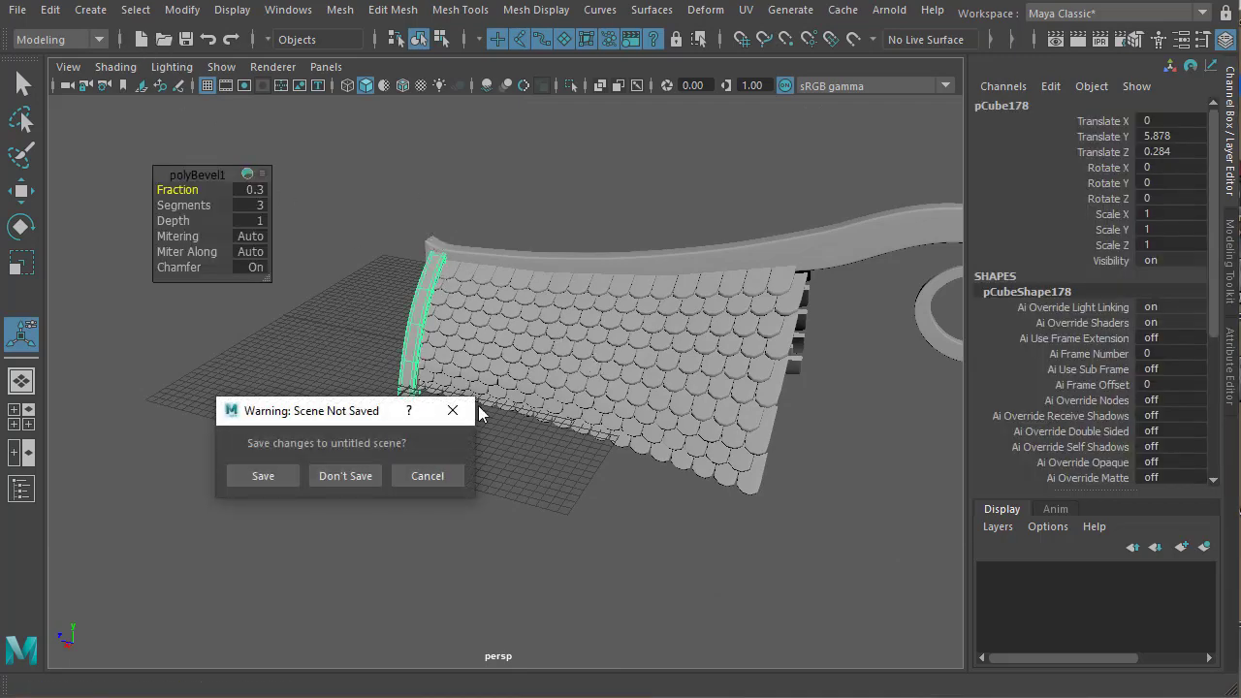
{"action": "left_click", "coordinate": [427, 476]}
Duplicate the arch and move the copy along Z to about -19.1 at the roof's opposite end
{"action": "left_click_drag", "start_coordinate": [434, 465], "coordinate": [277, 421], "text": "alt"}
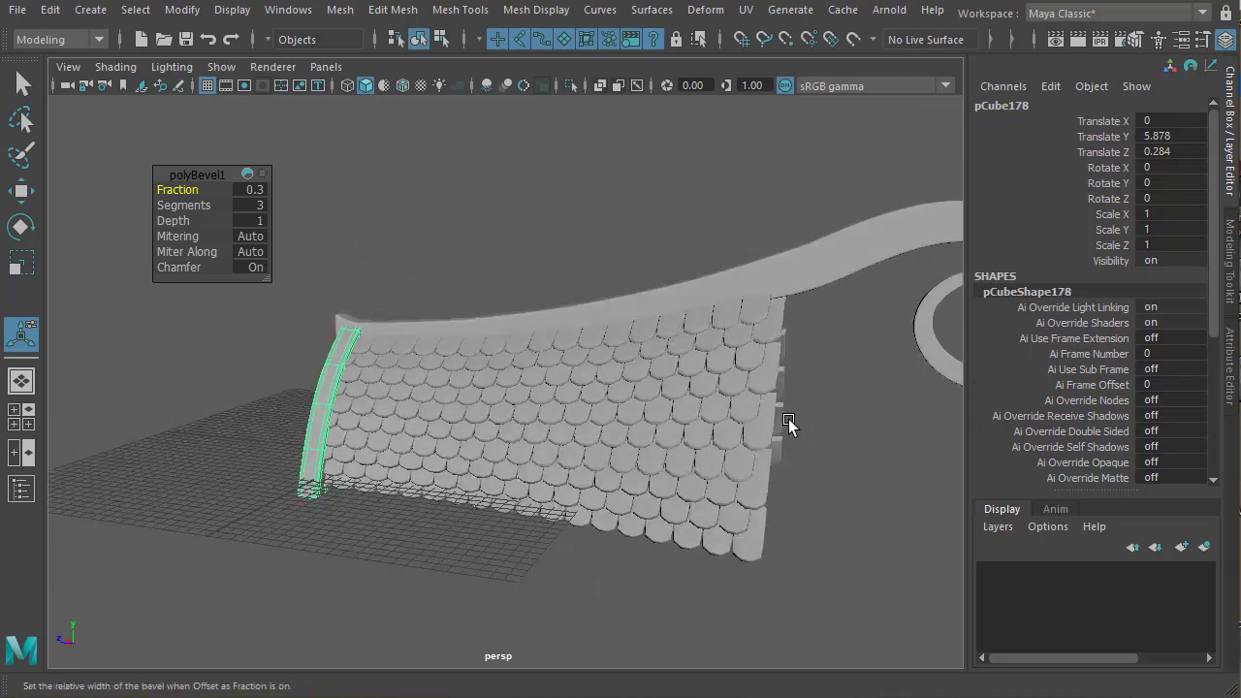
{"action": "key", "text": "ctrl+d"}
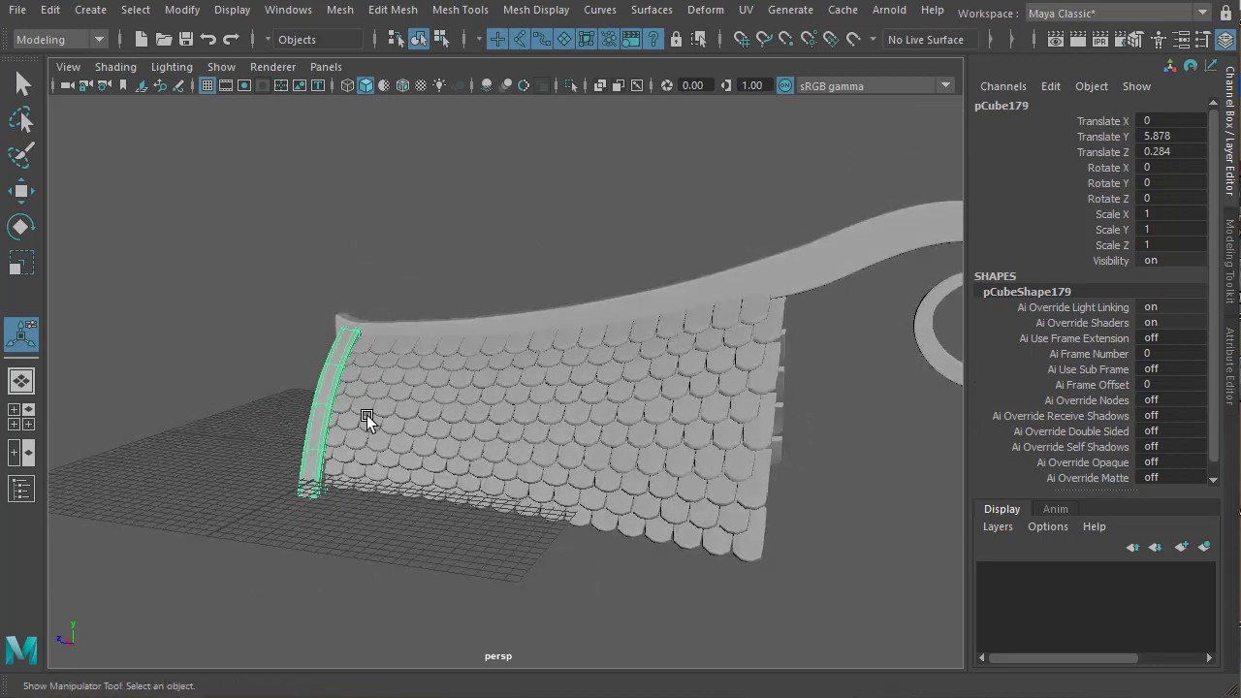
{"action": "key", "text": "w"}
{"action": "left_click_drag", "start_coordinate": [268, 330], "coordinate": [737, 407]}
Scale the copied arch uniformly to 1.412 and raise it toward the underside of the ridge
{"action": "key", "text": "r"}
{"action": "key", "text": "w"}
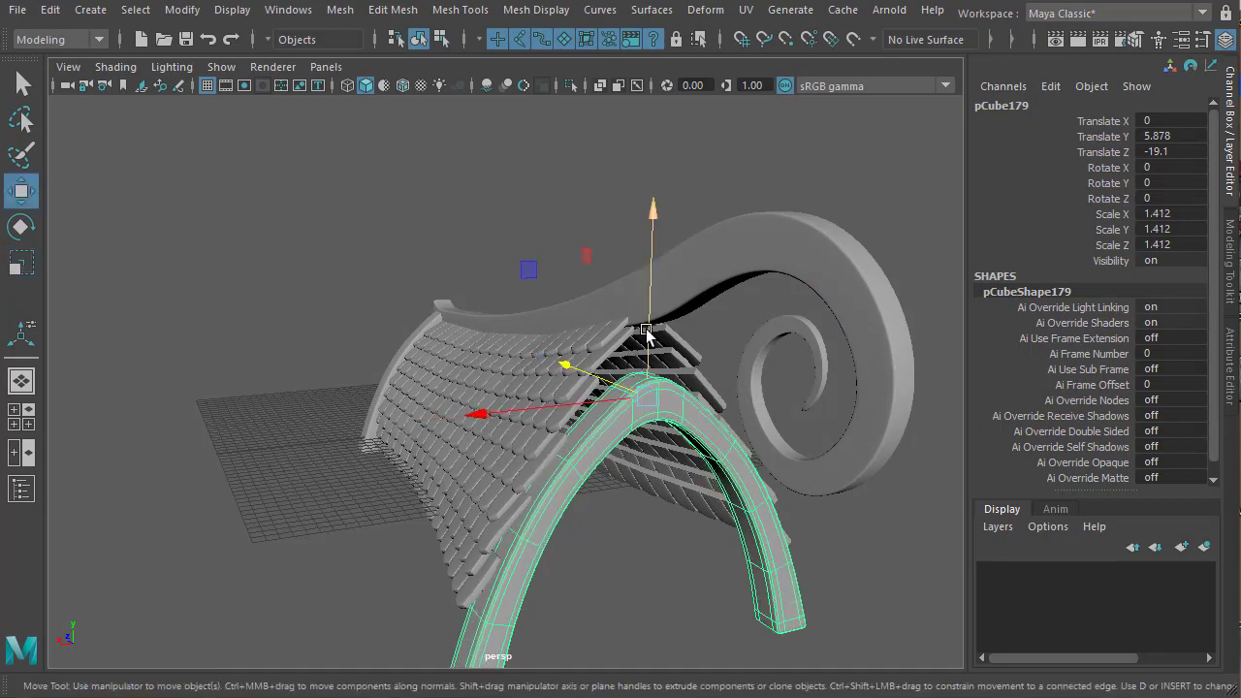
{"action": "left_click_drag", "start_coordinate": [648, 339], "coordinate": [642, 254]}
Deselect the copied arch and examine both gable arches against the tiled roof from the front and below
{"action": "left_click_drag", "start_coordinate": [626, 429], "coordinate": [880, 452], "text": "alt"}
{"action": "right_click_drag", "start_coordinate": [880, 452], "coordinate": [931, 470], "text": "alt"}
{"action": "middle_click_drag", "start_coordinate": [725, 464], "coordinate": [471, 523], "text": "alt"}
{"action": "left_click_drag", "start_coordinate": [471, 522], "coordinate": [246, 494], "text": "alt"}
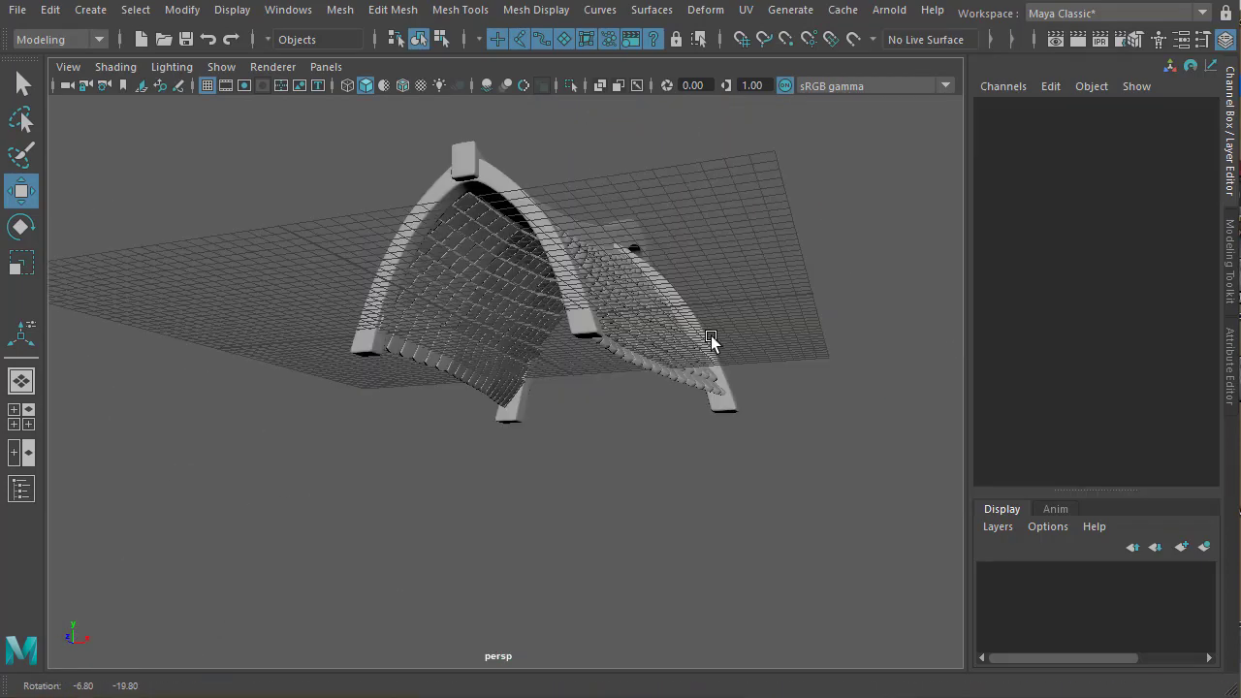
{"action": "left_click_drag", "start_coordinate": [712, 343], "coordinate": [640, 347], "text": "alt"}
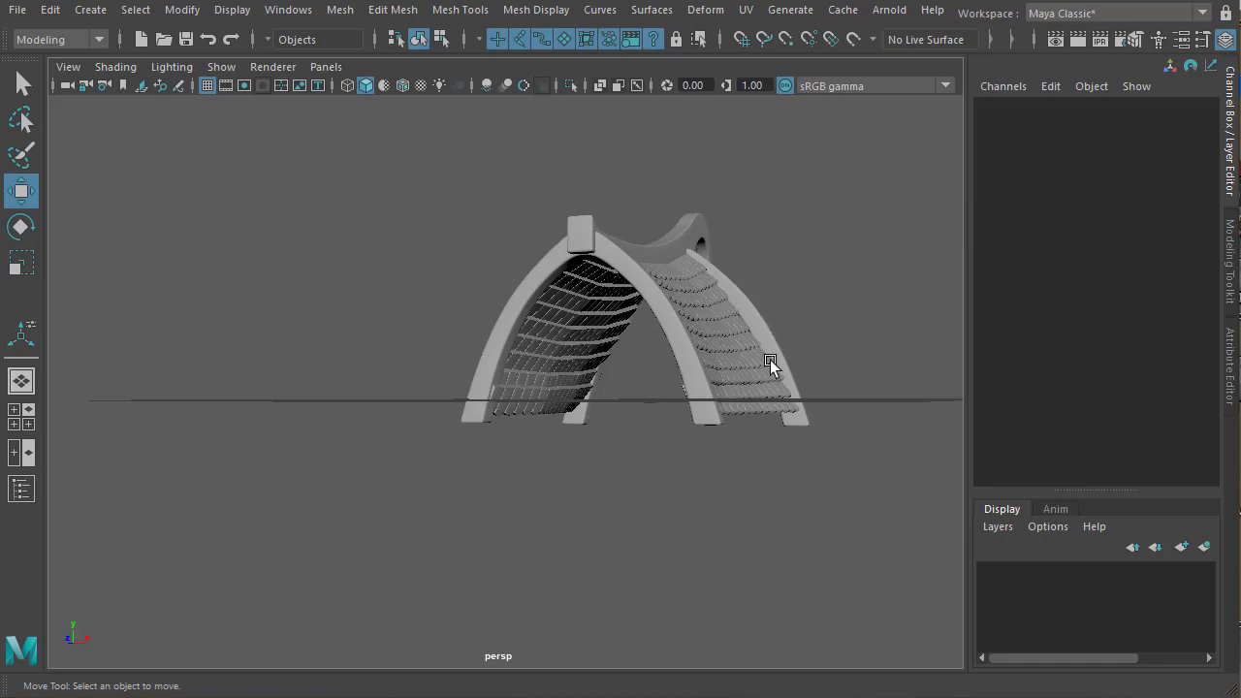
Create a polygon cube at the origin and scale it uniformly to 10.1, working in the front view
{"action": "left_click_drag", "start_coordinate": [770, 363], "coordinate": [737, 441], "text": "alt"}
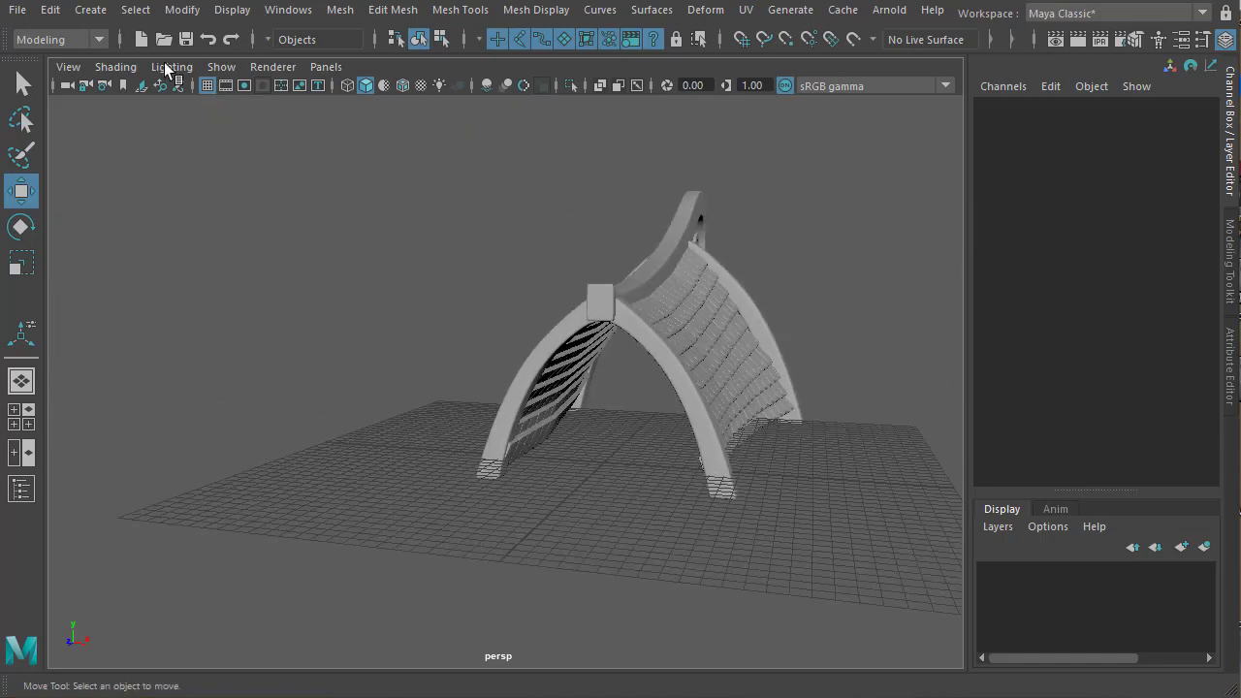
{"action": "left_click", "coordinate": [90, 9]}
{"action": "mouse_move", "coordinate": [153, 86]}
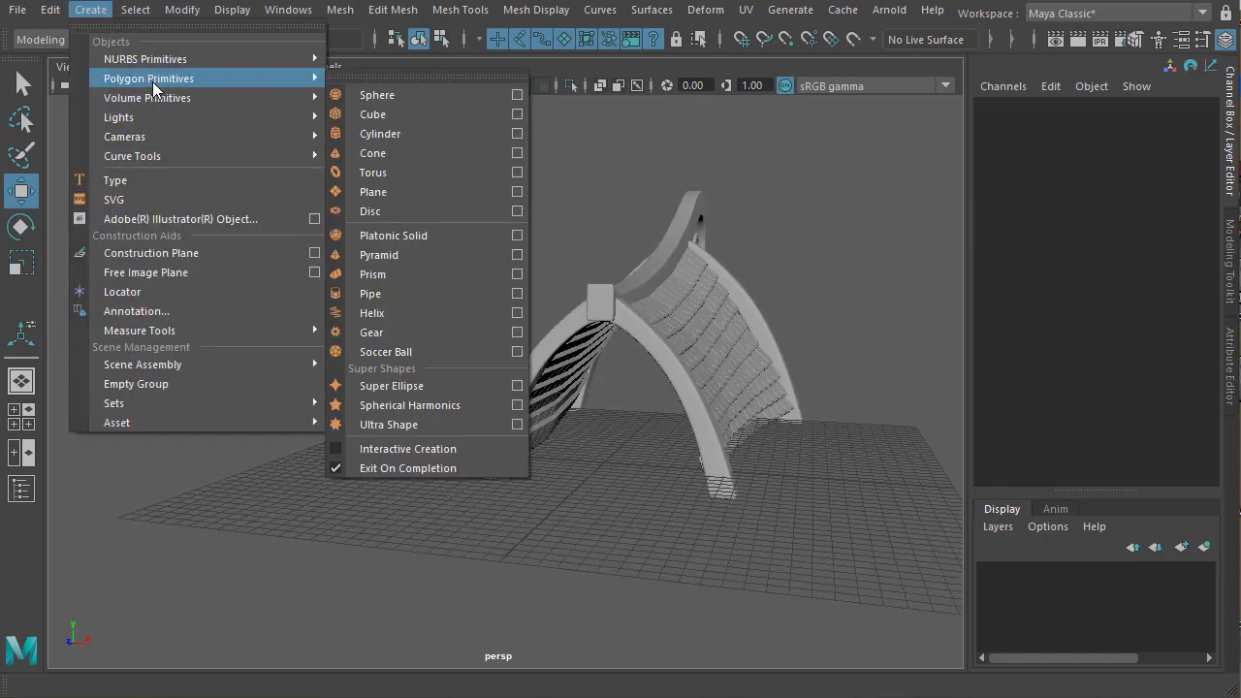
{"action": "left_click", "coordinate": [397, 117]}
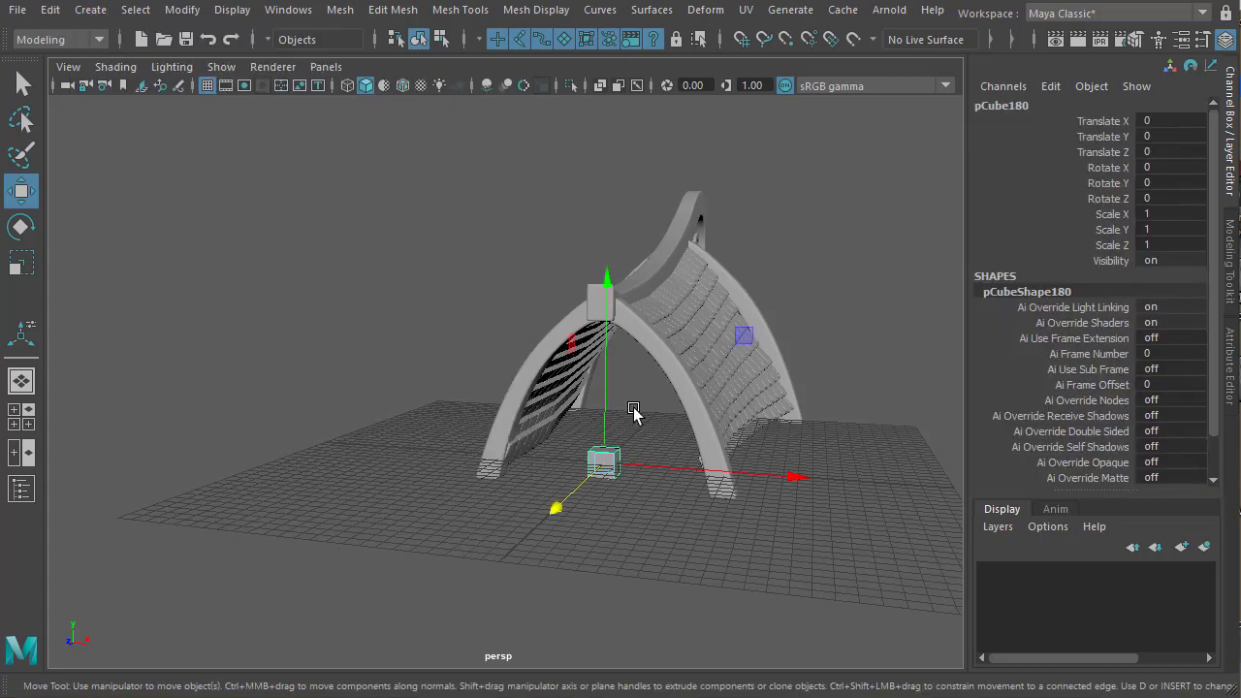
{"action": "key", "text": "space"}
{"action": "key", "text": "space"}
{"action": "right_click_drag", "start_coordinate": [582, 491], "coordinate": [409, 491], "text": "alt"}
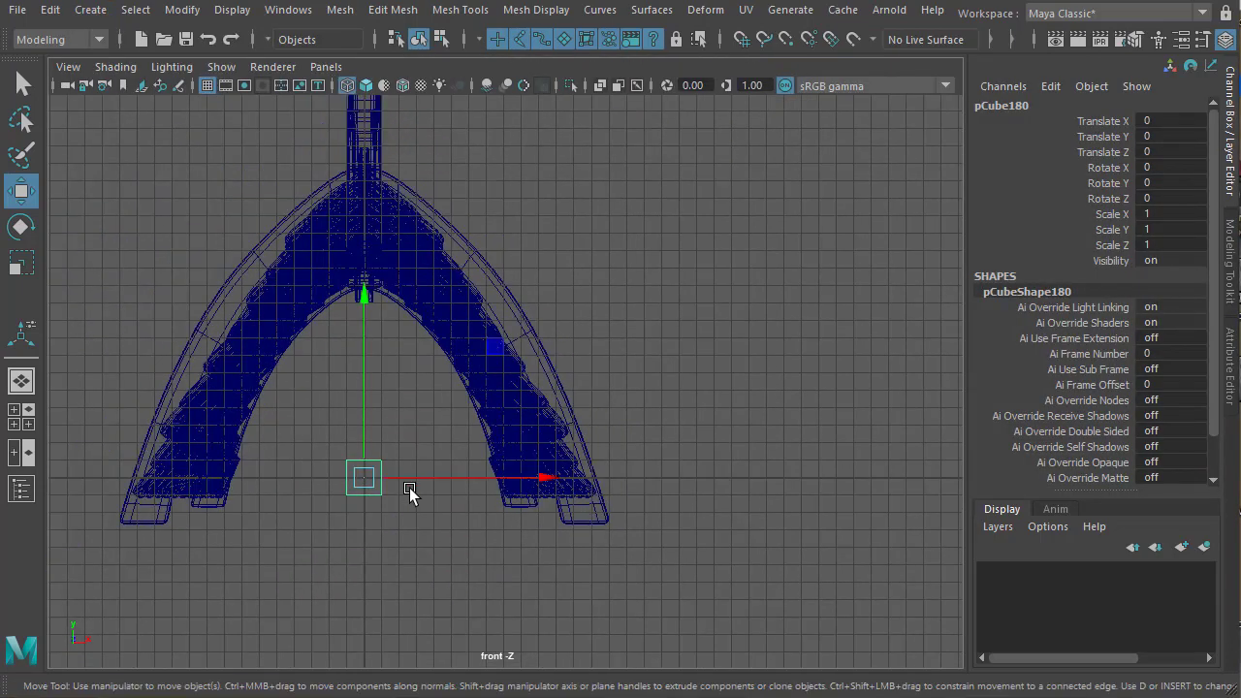
{"action": "key", "text": "r"}
{"action": "left_click_drag", "start_coordinate": [364, 480], "coordinate": [642, 461]}
{"action": "key", "text": "w"}
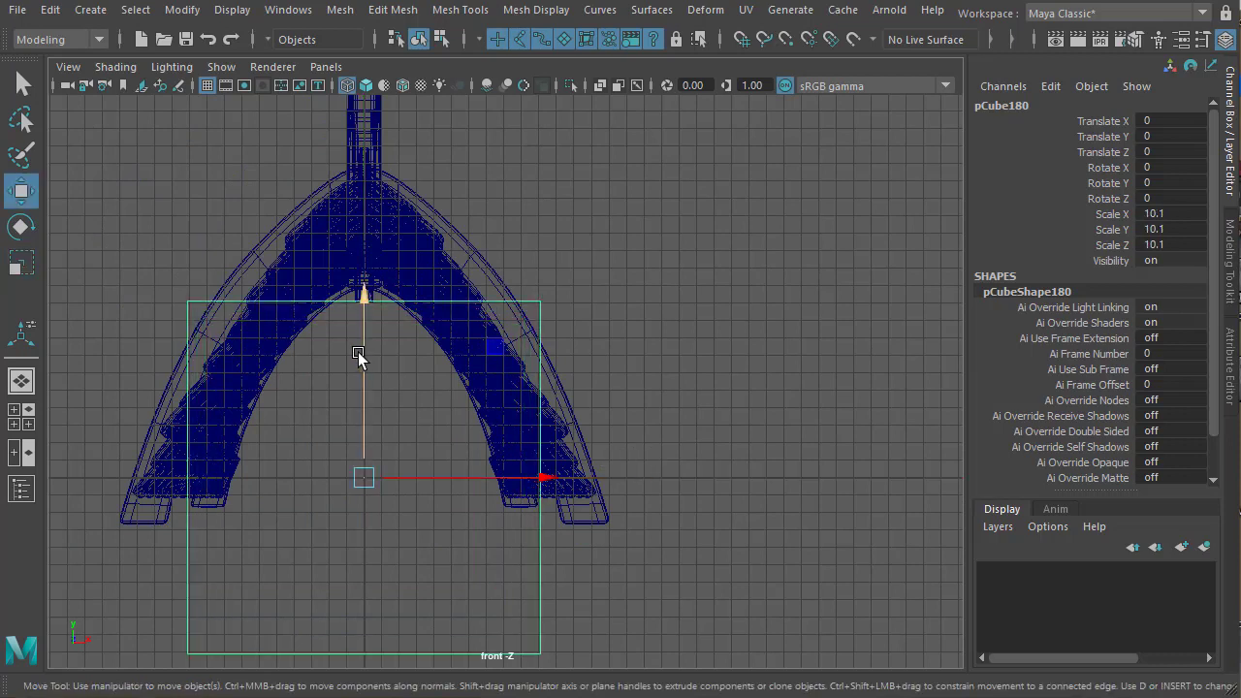
Scale the cube to 6.509 in Y and raise it to Translate Y 2.581 beneath the arch's peak
{"action": "key", "text": "r"}
{"action": "left_click_drag", "start_coordinate": [357, 307], "coordinate": [379, 366]}
{"action": "key", "text": "w"}
{"action": "left_click_drag", "start_coordinate": [359, 416], "coordinate": [350, 310]}
Flatten the cube along Z to a scale of 0.561 to form a thin gable wall behind the front arch
{"action": "key", "text": "space"}
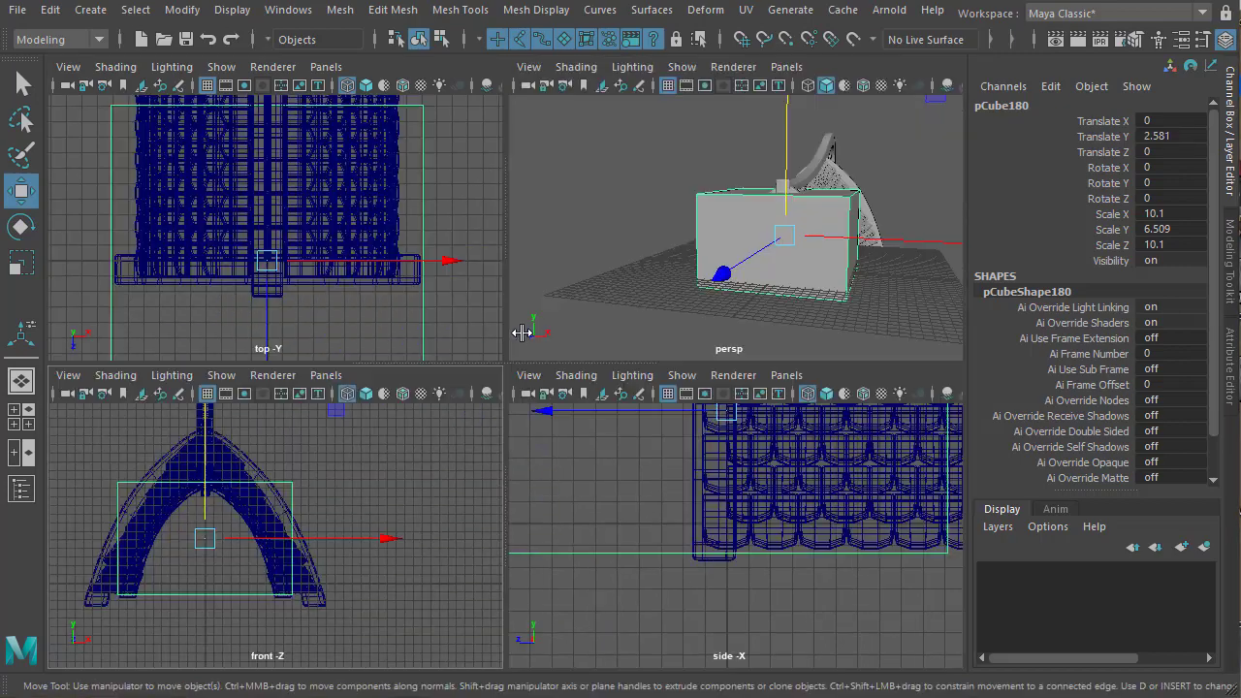
{"action": "key", "text": "space"}
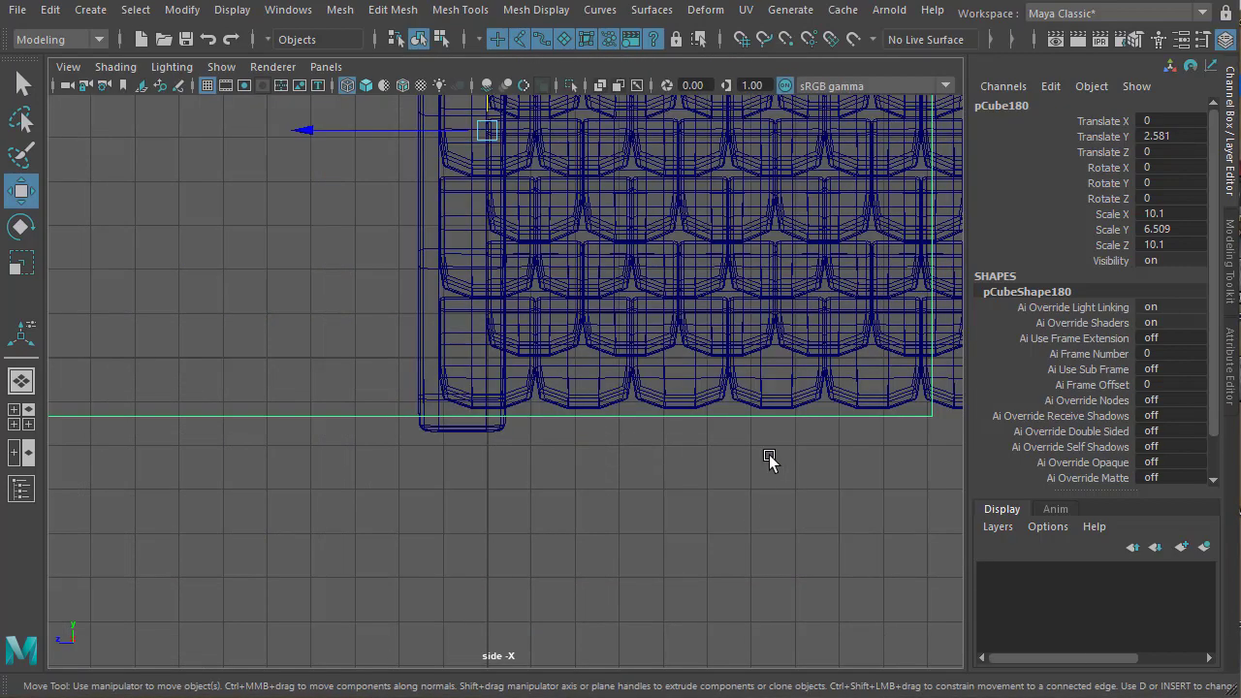
{"action": "right_click_drag", "start_coordinate": [769, 455], "coordinate": [498, 414], "text": "alt"}
{"action": "middle_click_drag", "start_coordinate": [499, 399], "coordinate": [472, 468], "text": "alt"}
{"action": "key", "text": "r"}
{"action": "left_click_drag", "start_coordinate": [302, 372], "coordinate": [552, 373]}
{"action": "key", "text": "space"}
{"action": "key", "text": "space"}
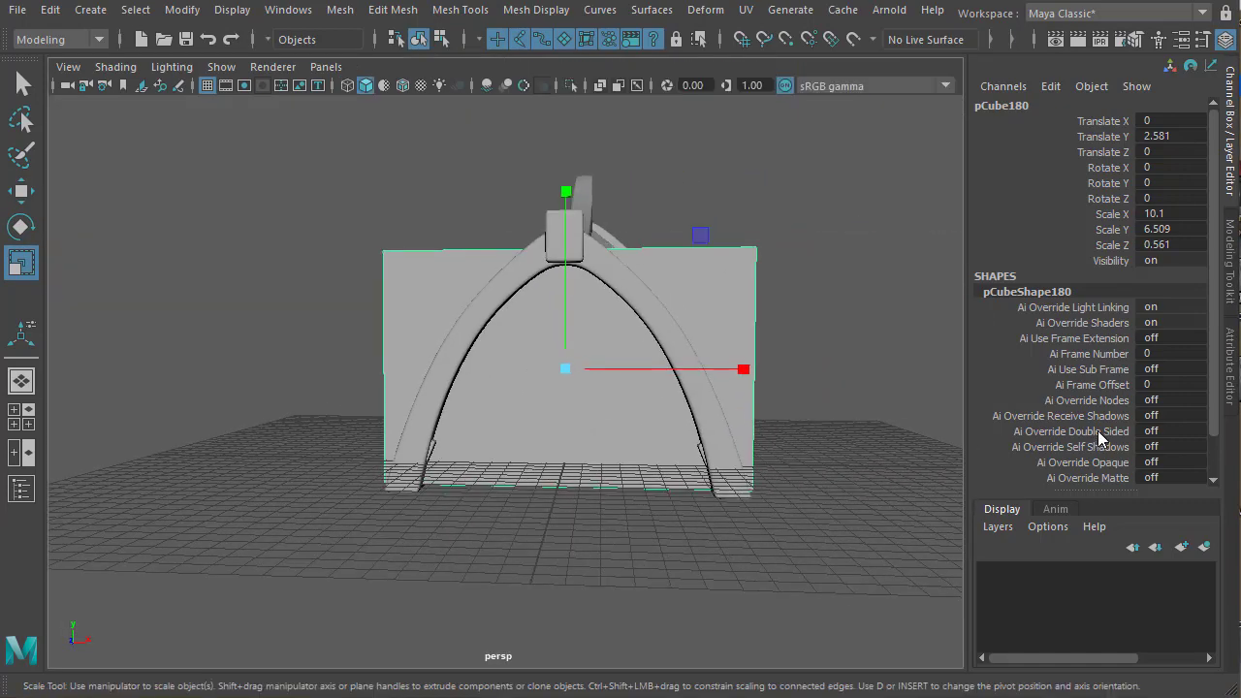
Set the gable wall cube's Subdivisions Height to 4
{"action": "scroll", "coordinate": [1100, 456], "scroll_direction": "down", "scroll_amount": 1}
{"action": "left_click", "coordinate": [1031, 463]}
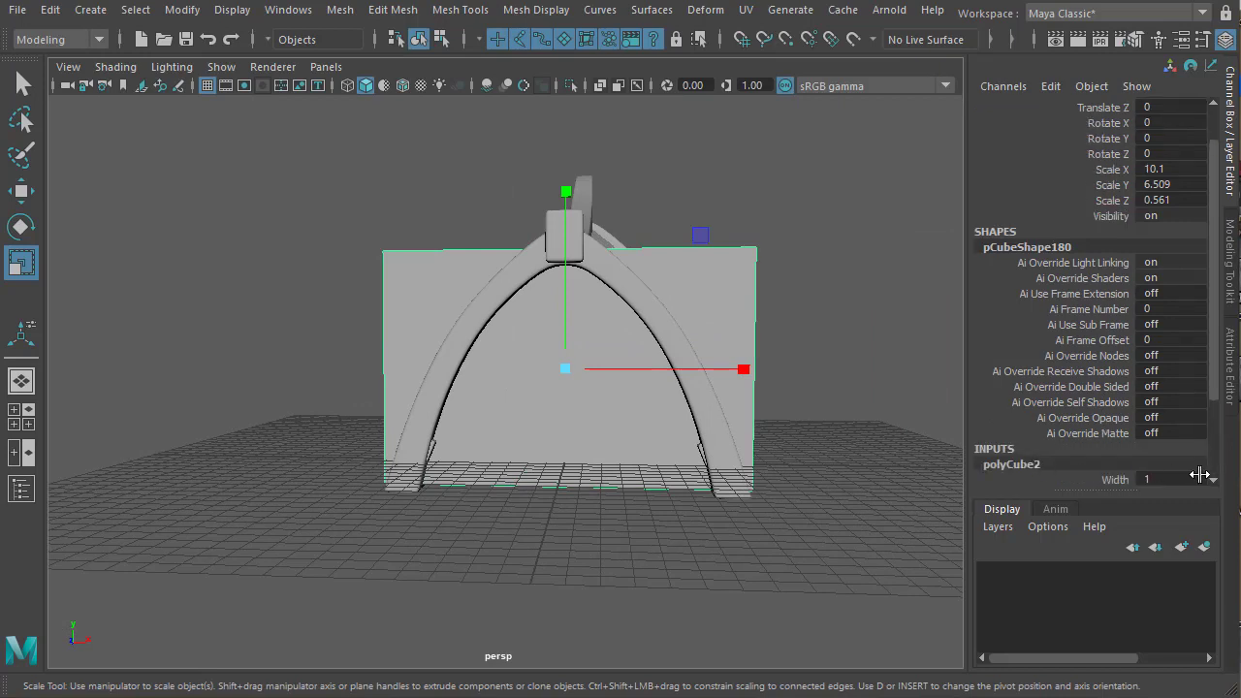
{"action": "left_click", "coordinate": [1095, 433]}
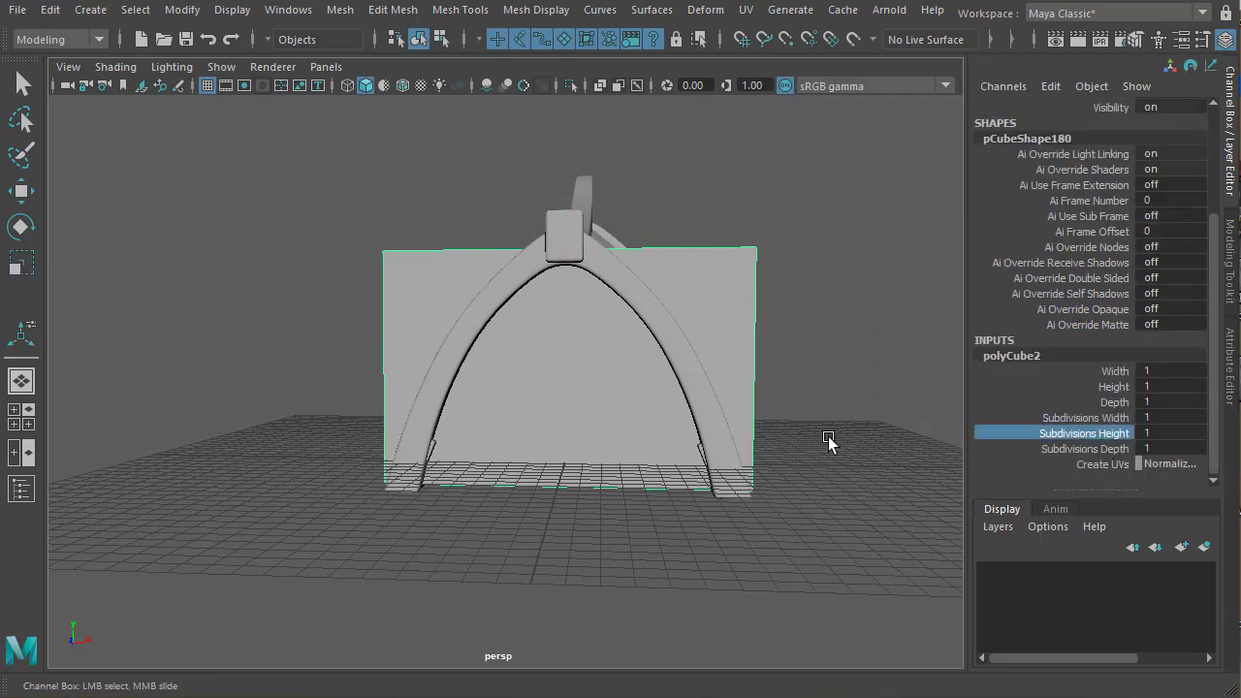
{"action": "middle_click_drag", "start_coordinate": [829, 442], "coordinate": [725, 432]}
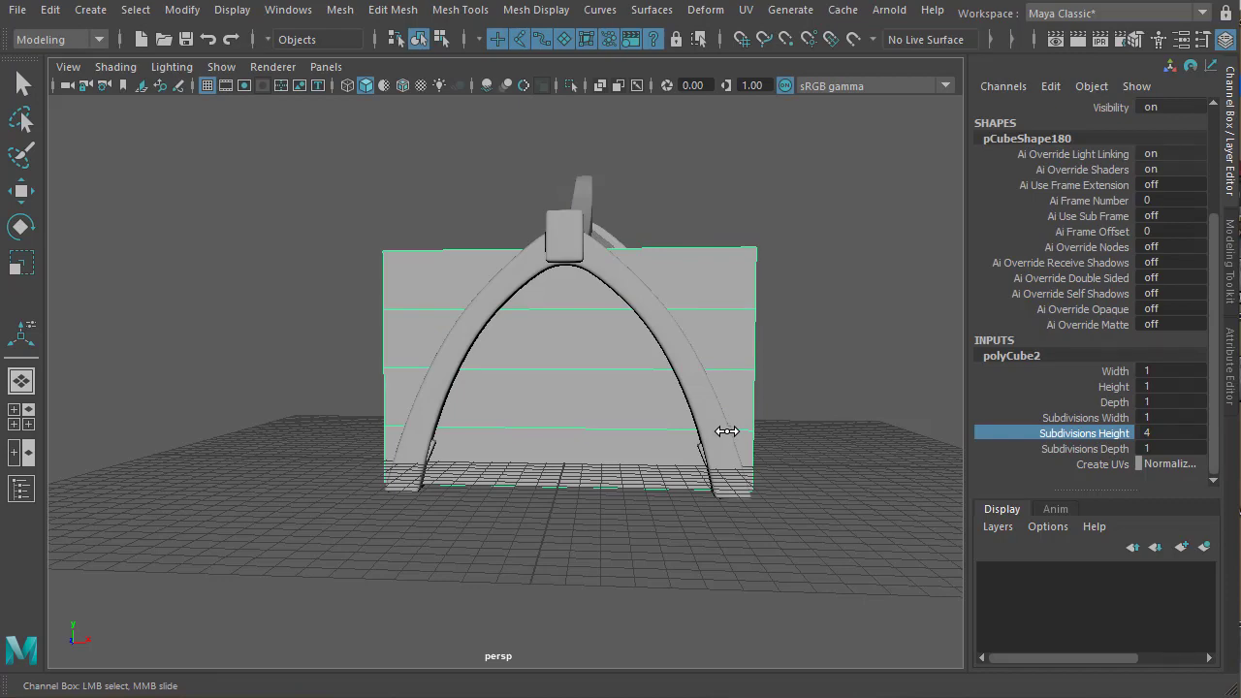
{"action": "scroll", "coordinate": [504, 442], "scroll_direction": "up", "scroll_amount": 5}
{"action": "left_click_drag", "start_coordinate": [621, 458], "coordinate": [580, 444], "text": "alt"}
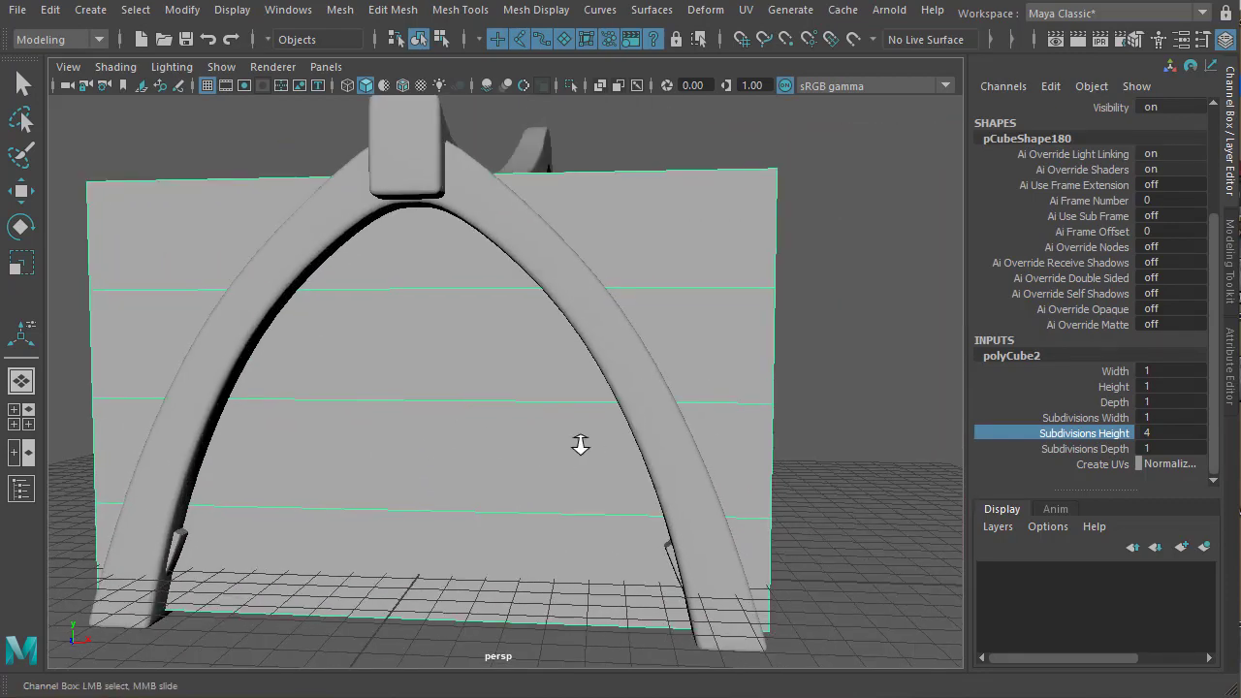
{"action": "scroll", "coordinate": [580, 444], "scroll_direction": "down", "scroll_amount": 3}
Select the wall's top row of vertices and scale it inward along X to fit under the arch's peak
{"action": "key", "text": "space"}
{"action": "key", "text": "space"}
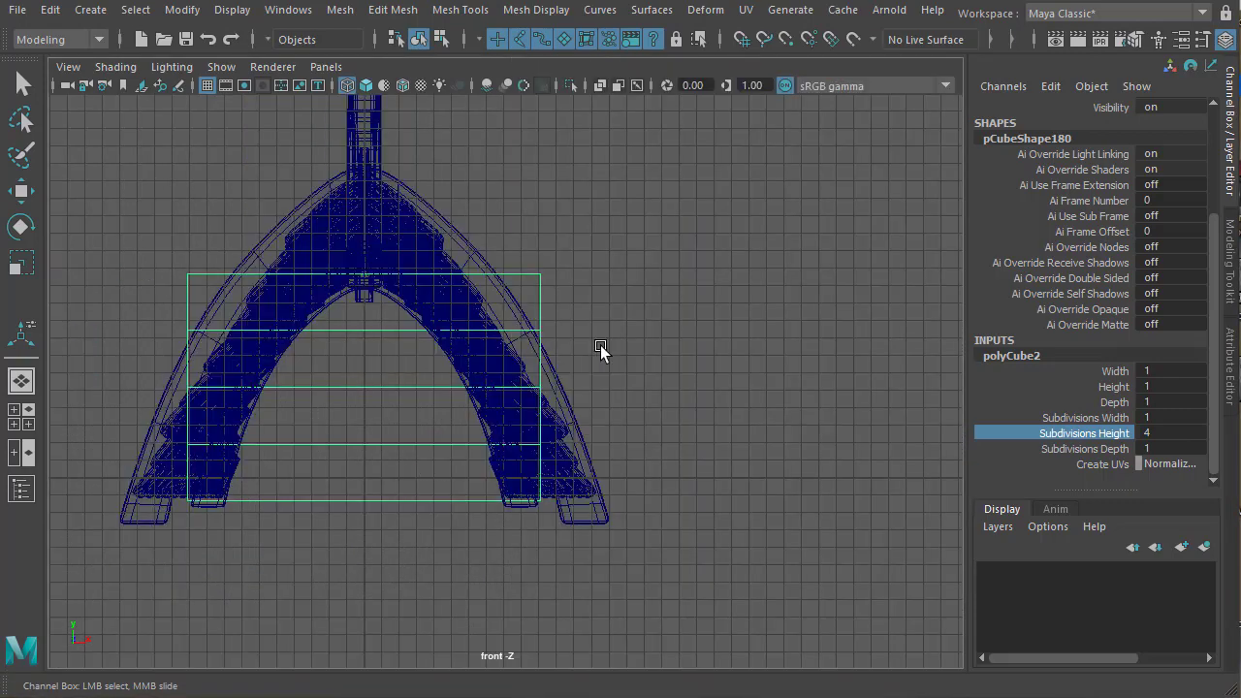
{"action": "key", "text": "space"}
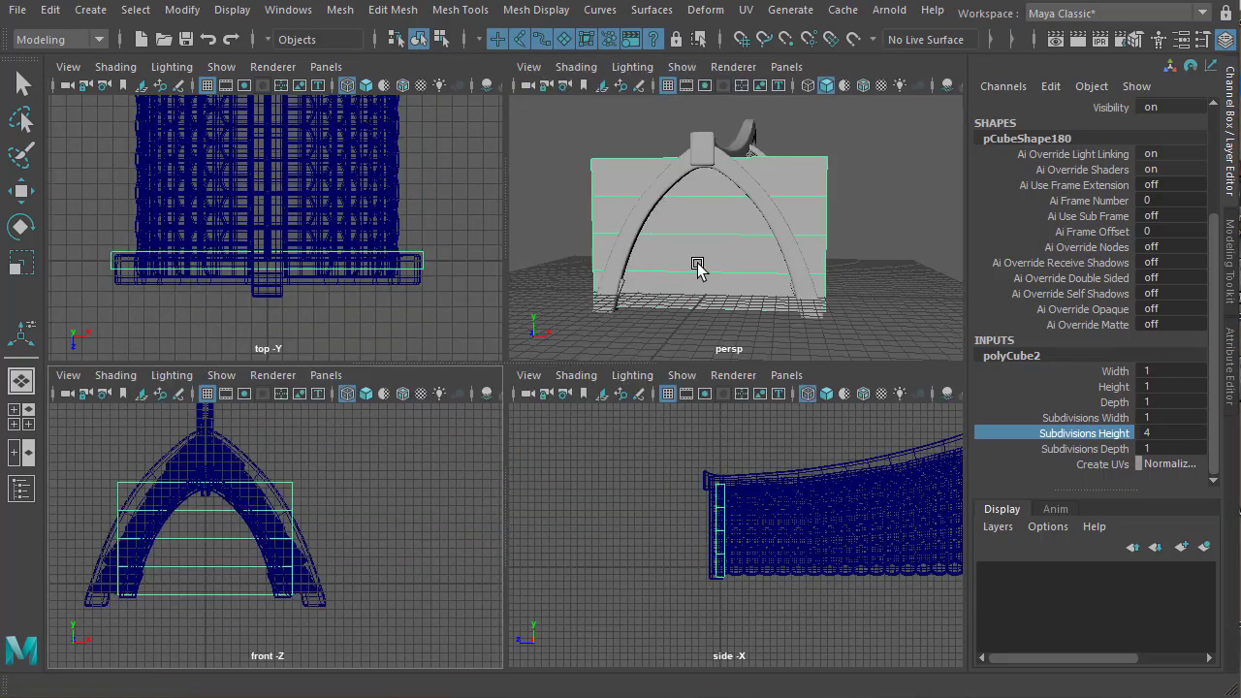
{"action": "left_click_drag", "start_coordinate": [699, 268], "coordinate": [822, 268], "text": "alt"}
{"action": "right_click_drag", "start_coordinate": [340, 449], "coordinate": [254, 447]}
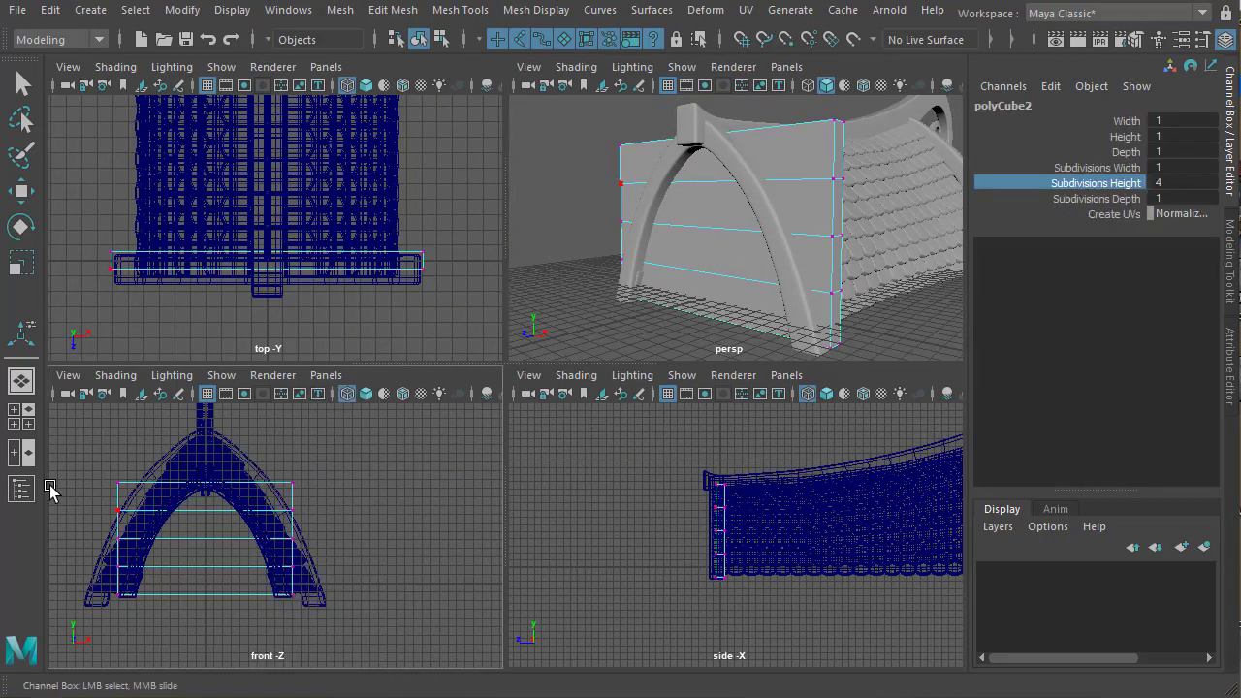
{"action": "left_click_drag", "start_coordinate": [68, 454], "coordinate": [307, 482]}
{"action": "key", "text": "r"}
{"action": "mouse_move", "coordinate": [249, 475]}
{"action": "left_mouse_down"}
{"action": "mouse_move", "coordinate": [224, 475]}
{"action": "mouse_move", "coordinate": [236, 476]}
{"action": "left_mouse_up"}
Scale the four lower vertex rows inward along X one by one to follow the arch's curve, and return to object mode
{"action": "left_click_drag", "start_coordinate": [309, 499], "coordinate": [99, 529]}
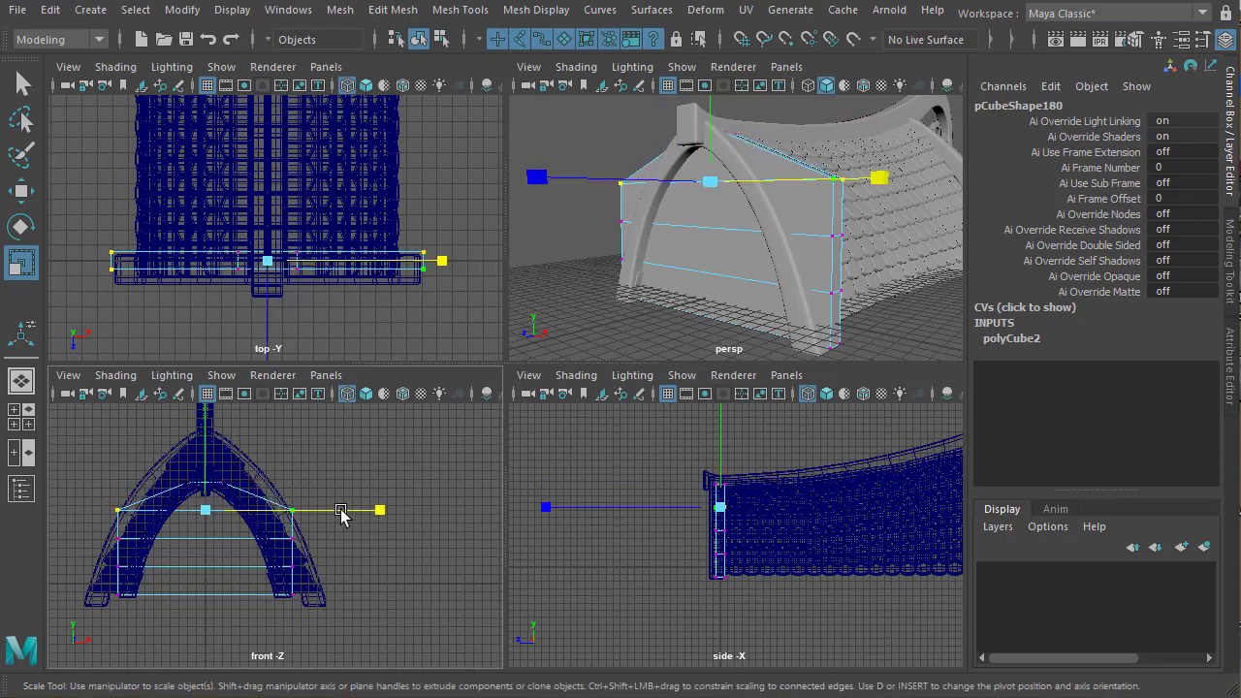
{"action": "left_click_drag", "start_coordinate": [377, 511], "coordinate": [89, 574]}
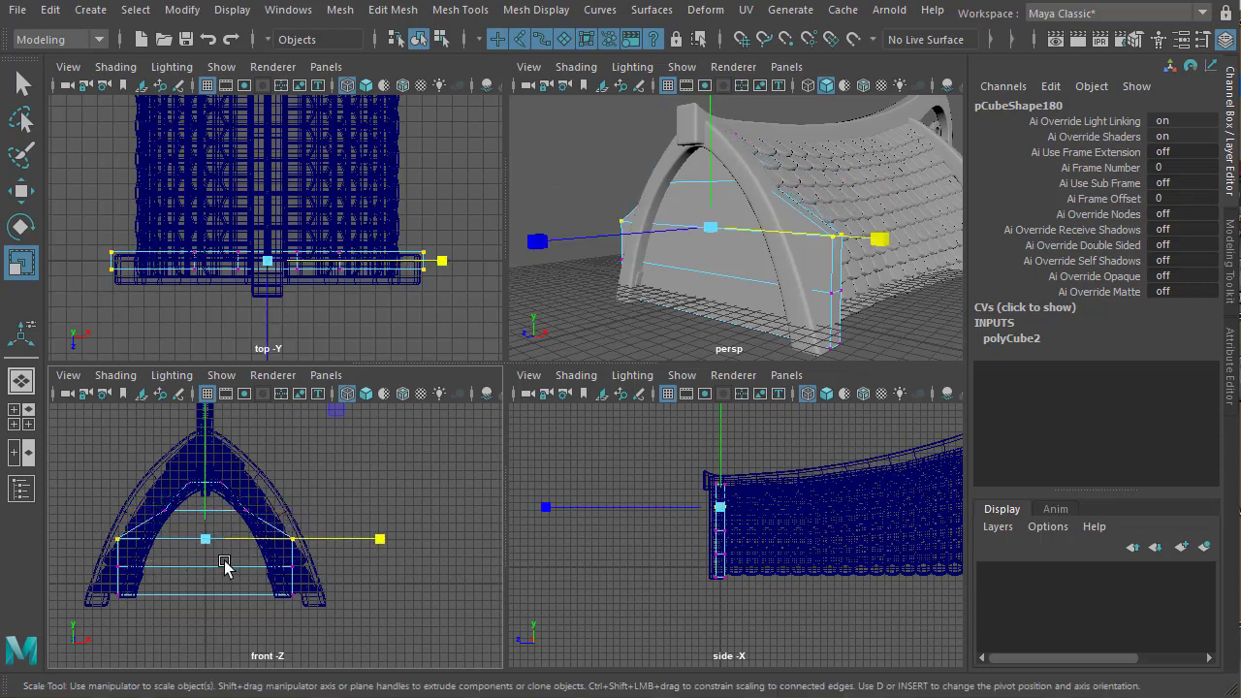
{"action": "left_click_drag", "start_coordinate": [380, 538], "coordinate": [337, 572]}
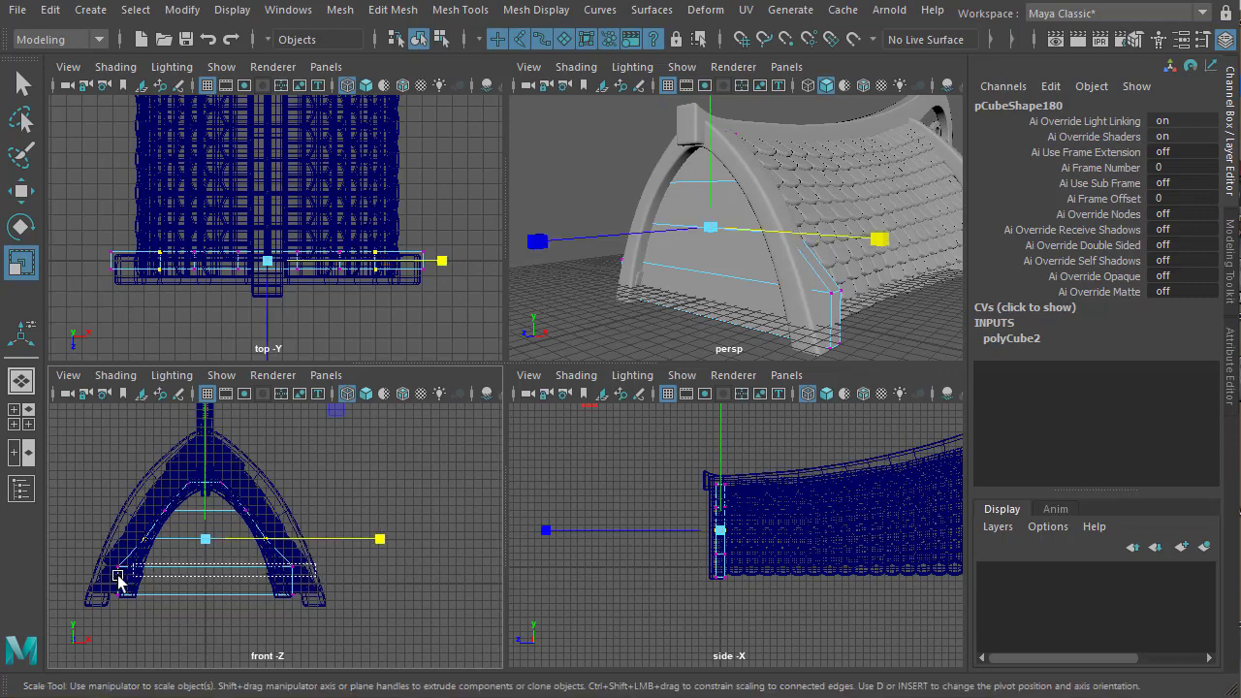
{"action": "left_click_drag", "start_coordinate": [117, 579], "coordinate": [118, 579]}
{"action": "left_click_drag", "start_coordinate": [375, 569], "coordinate": [346, 578]}
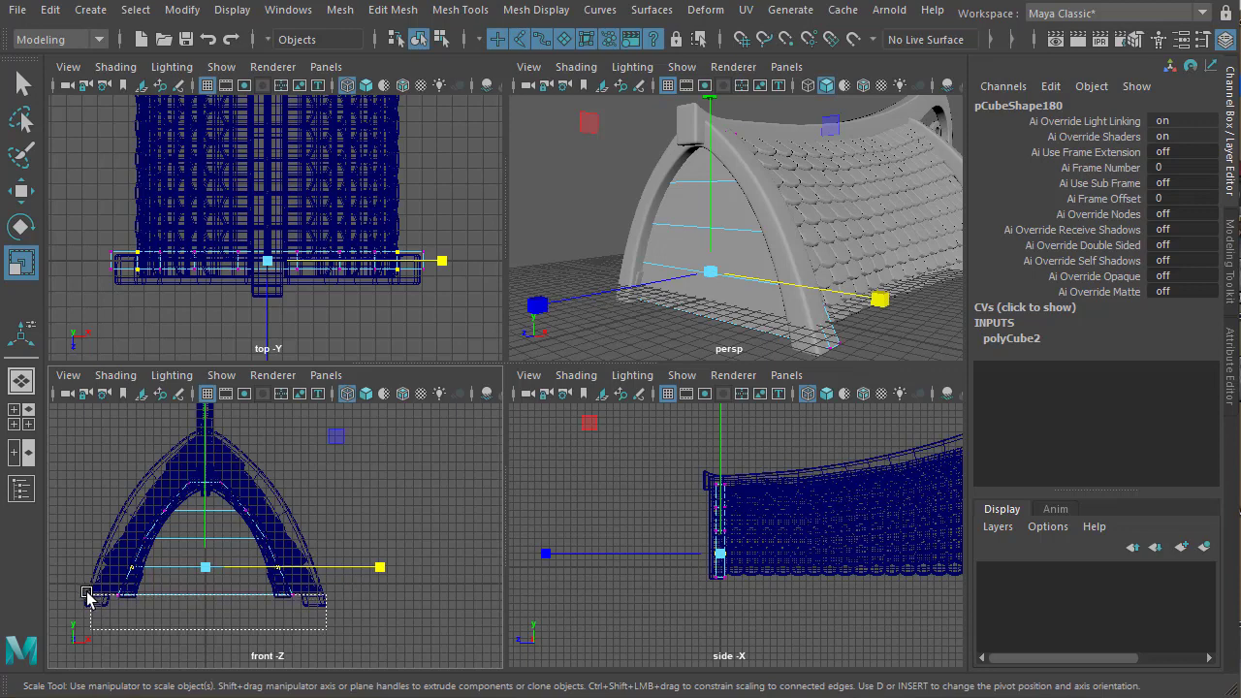
{"action": "left_click_drag", "start_coordinate": [86, 594], "coordinate": [86, 594]}
{"action": "left_click_drag", "start_coordinate": [375, 594], "coordinate": [369, 586]}
{"action": "left_click_drag", "start_coordinate": [711, 302], "coordinate": [776, 296], "text": "alt"}
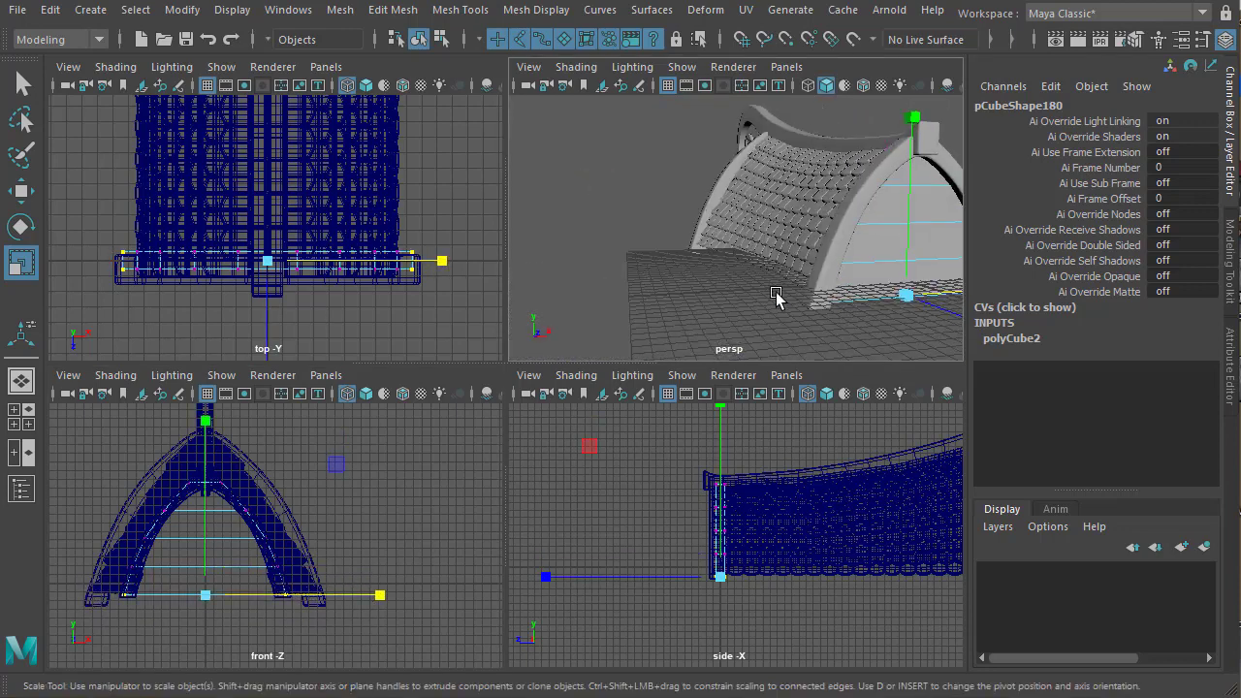
{"action": "left_click", "coordinate": [704, 320]}
{"action": "left_click_drag", "start_coordinate": [667, 284], "coordinate": [721, 268], "text": "alt"}
{"action": "right_click_drag", "start_coordinate": [722, 268], "coordinate": [731, 353]}
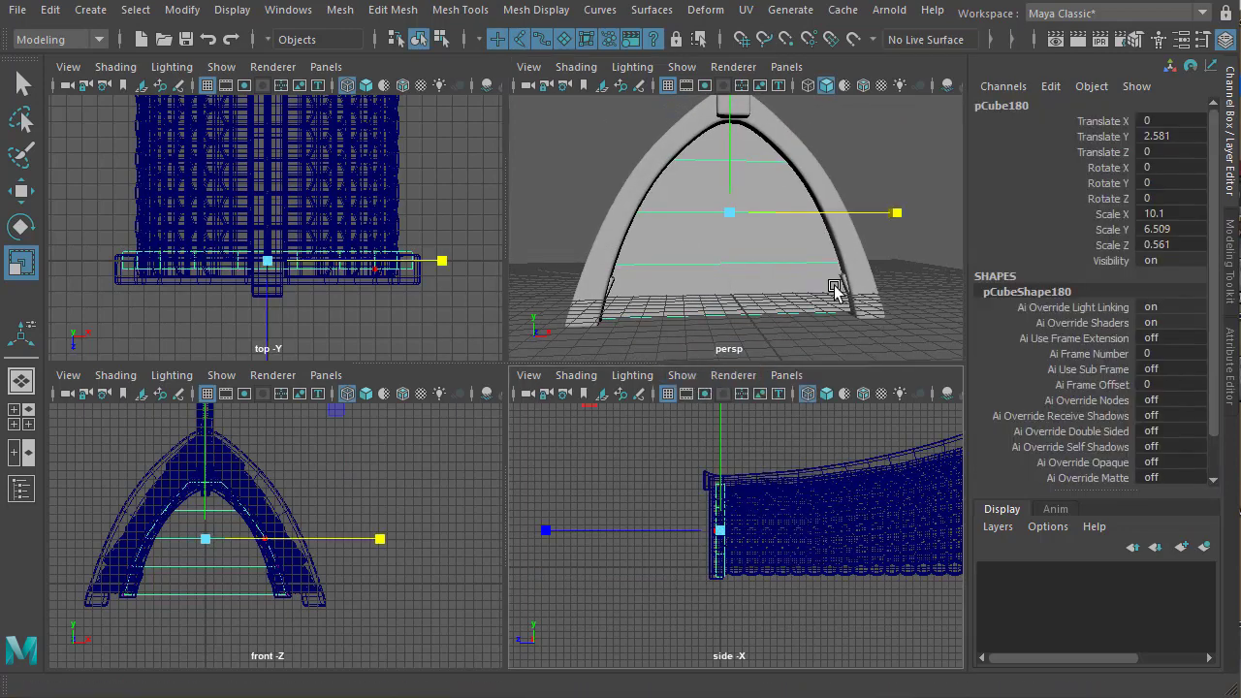
Move the upper vertices of the roof tile protruding past the arch's foot outward along X, behind the arch
{"action": "right_click_drag", "start_coordinate": [835, 288], "coordinate": [902, 291], "text": "alt"}
{"action": "middle_click_drag", "start_coordinate": [903, 291], "coordinate": [874, 249], "text": "alt"}
{"action": "left_click", "coordinate": [869, 240]}
{"action": "left_click_drag", "start_coordinate": [870, 254], "coordinate": [910, 223], "text": "alt"}
{"action": "right_click_drag", "start_coordinate": [801, 220], "coordinate": [813, 221], "text": "alt"}
{"action": "key", "text": "space"}
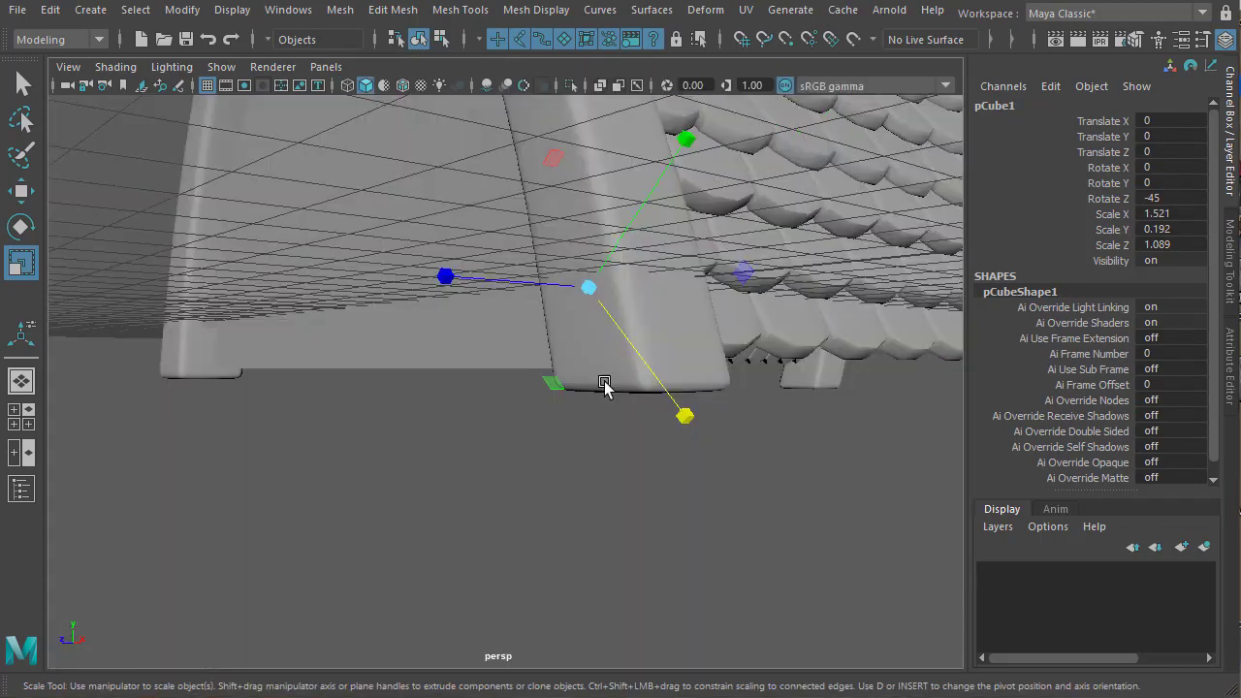
{"action": "left_click_drag", "start_coordinate": [604, 382], "coordinate": [870, 449], "text": "alt"}
{"action": "left_click", "coordinate": [762, 407]}
{"action": "key", "text": "4"}
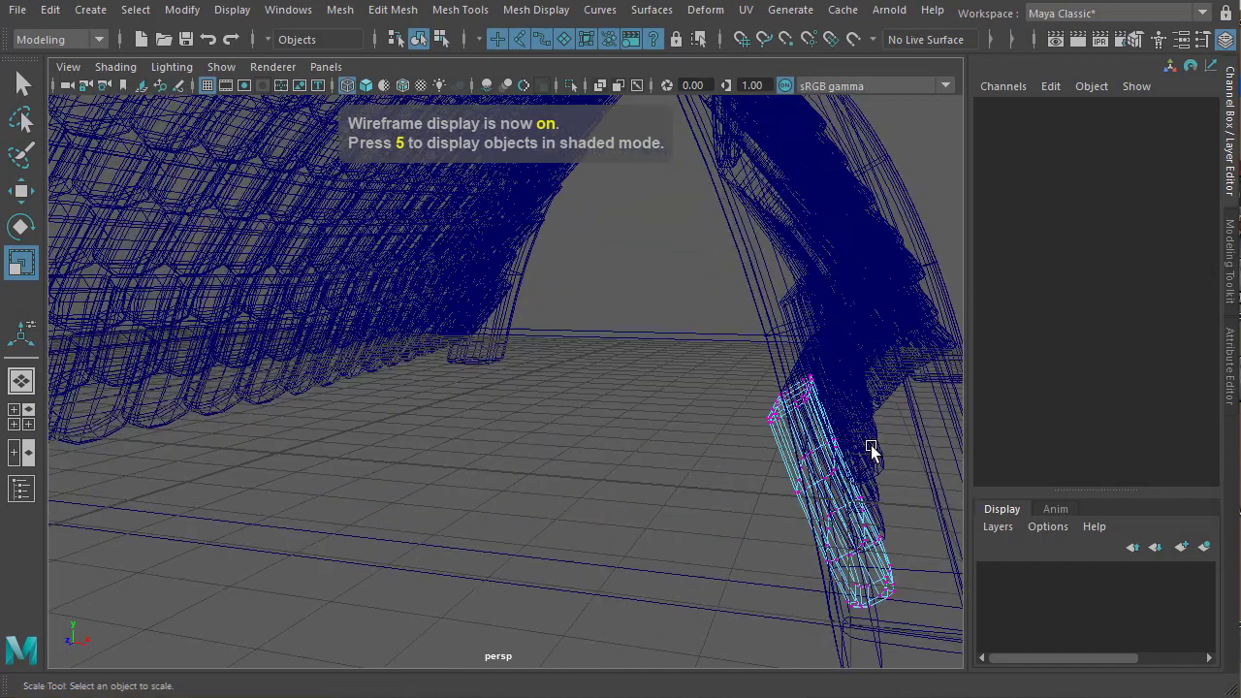
{"action": "left_click_drag", "start_coordinate": [725, 314], "coordinate": [797, 434]}
{"action": "left_click_drag", "start_coordinate": [797, 434], "coordinate": [818, 435], "text": "alt"}
{"action": "key", "text": "w"}
{"action": "left_click_drag", "start_coordinate": [900, 357], "coordinate": [939, 361]}
{"action": "key", "text": "5"}
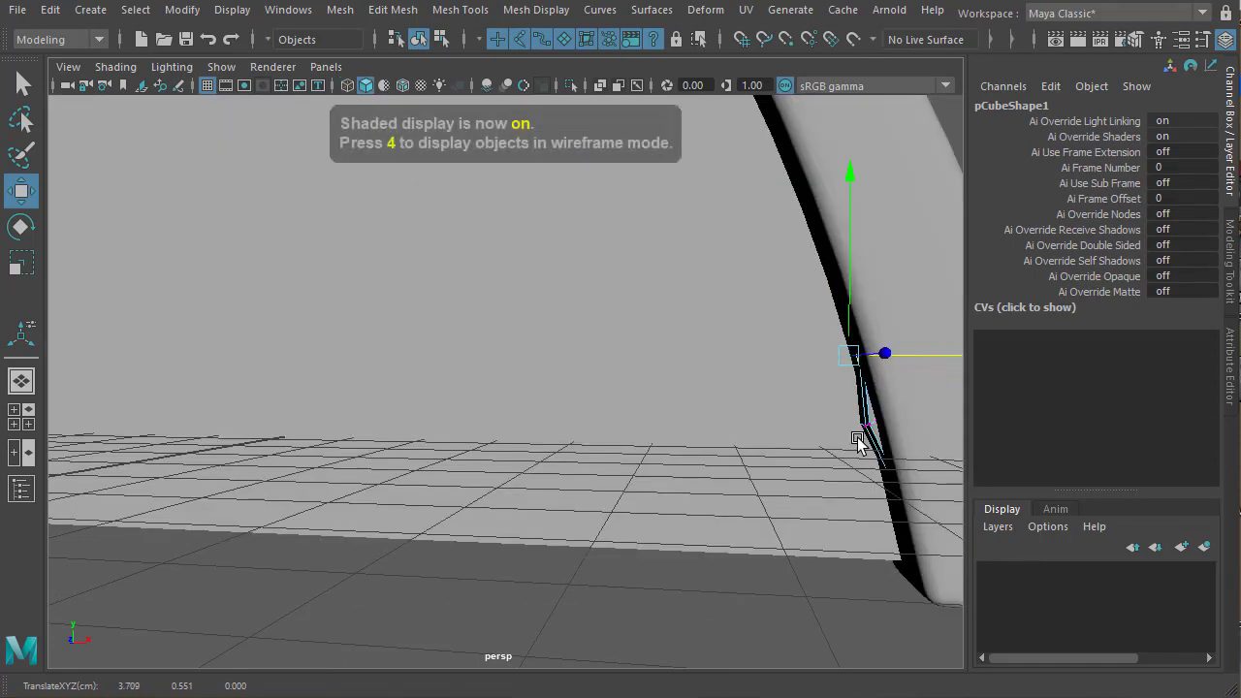
Shift the protruding tile at the arch's opposite foot along X to tuck it behind the arch, and deselect it
{"action": "mouse_move", "coordinate": [919, 430]}
{"action": "left_mouse_down", "text": "alt"}
{"action": "mouse_move", "coordinate": [801, 421]}
{"action": "mouse_move", "coordinate": [809, 415]}
{"action": "mouse_move", "coordinate": [792, 403]}
{"action": "mouse_move", "coordinate": [582, 410]}
{"action": "mouse_move", "coordinate": [804, 390]}
{"action": "mouse_move", "coordinate": [824, 400]}
{"action": "mouse_move", "coordinate": [782, 410]}
{"action": "mouse_move", "coordinate": [837, 416]}
{"action": "mouse_move", "coordinate": [823, 432]}
{"action": "mouse_move", "coordinate": [546, 443]}
{"action": "mouse_move", "coordinate": [554, 420]}
{"action": "mouse_move", "coordinate": [611, 410]}
{"action": "mouse_move", "coordinate": [504, 429]}
{"action": "mouse_move", "coordinate": [665, 437]}
{"action": "mouse_move", "coordinate": [408, 452]}
{"action": "mouse_move", "coordinate": [627, 443]}
{"action": "mouse_move", "coordinate": [432, 456]}
{"action": "mouse_move", "coordinate": [613, 443]}
{"action": "mouse_move", "coordinate": [301, 363]}
{"action": "left_mouse_up", "text": "alt"}
{"action": "left_click", "coordinate": [789, 393]}
{"action": "left_click", "coordinate": [789, 395]}
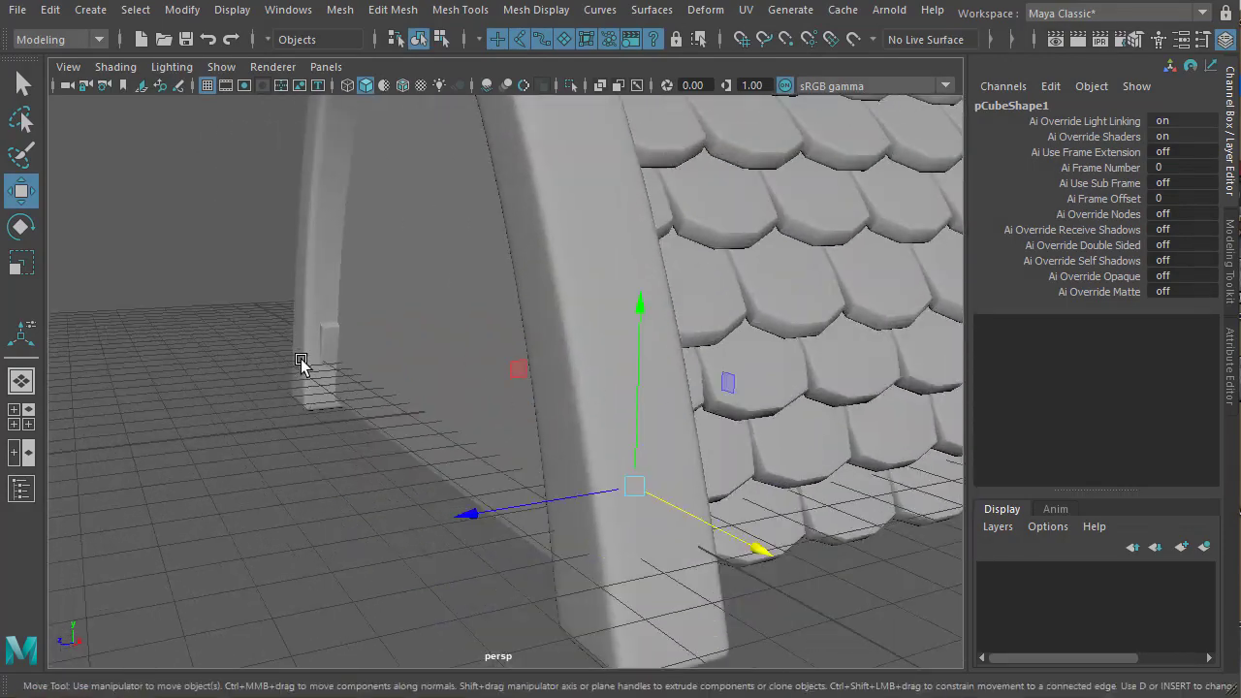
{"action": "left_click", "coordinate": [303, 362]}
{"action": "left_click_drag", "start_coordinate": [416, 437], "coordinate": [618, 488], "text": "alt"}
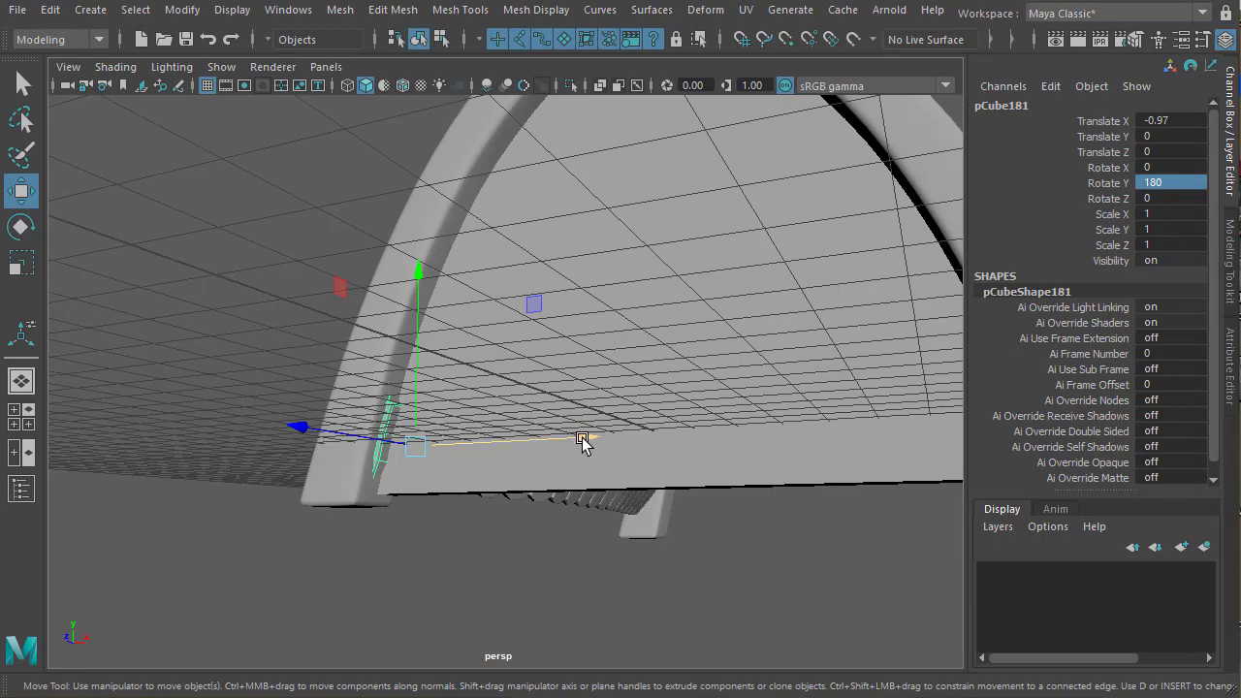
{"action": "left_click_drag", "start_coordinate": [582, 441], "coordinate": [578, 442]}
{"action": "right_click_drag", "start_coordinate": [557, 446], "coordinate": [430, 476], "text": "alt"}
{"action": "left_click_drag", "start_coordinate": [430, 476], "coordinate": [484, 494], "text": "alt"}
{"action": "left_click", "coordinate": [679, 510]}
Create a polygon cylinder at the origin, in the middle of the front gable wall
{"action": "right_click_drag", "start_coordinate": [485, 495], "coordinate": [698, 479], "text": "alt"}
{"action": "left_click_drag", "start_coordinate": [698, 479], "coordinate": [728, 488], "text": "alt"}
{"action": "left_click_drag", "start_coordinate": [636, 462], "coordinate": [613, 348], "text": "alt"}
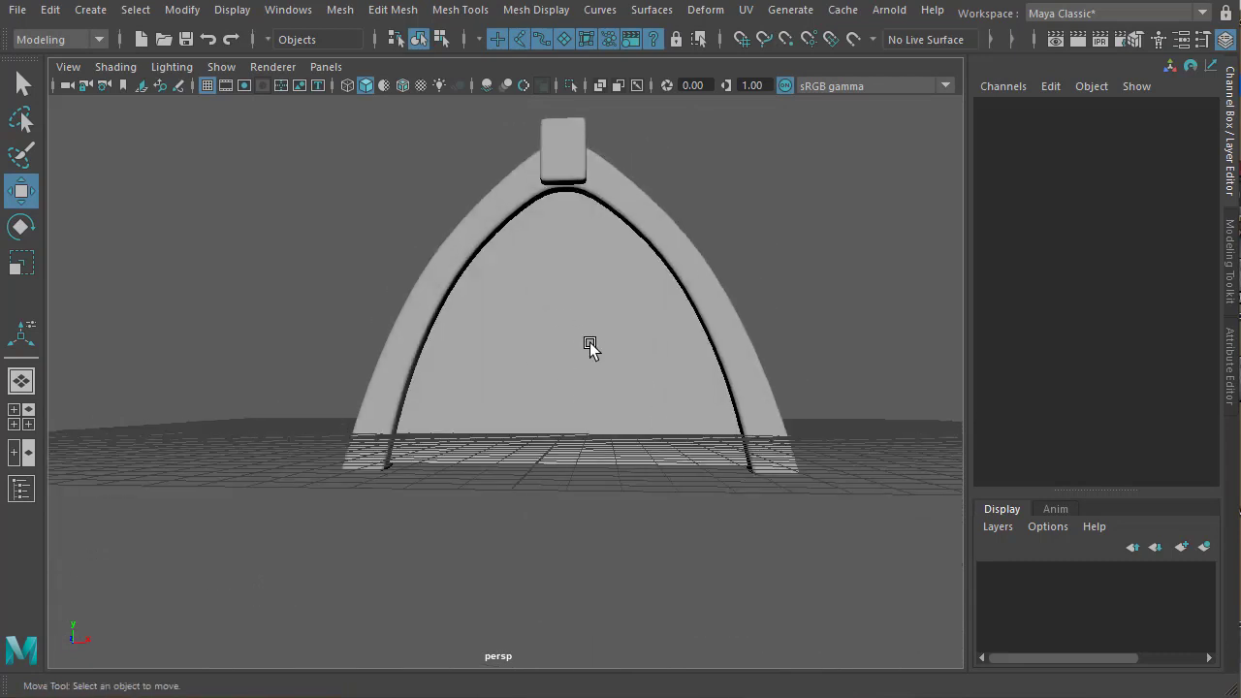
{"action": "left_click_drag", "start_coordinate": [594, 441], "coordinate": [635, 455], "text": "alt"}
{"action": "left_click", "coordinate": [90, 9]}
{"action": "mouse_move", "coordinate": [153, 77]}
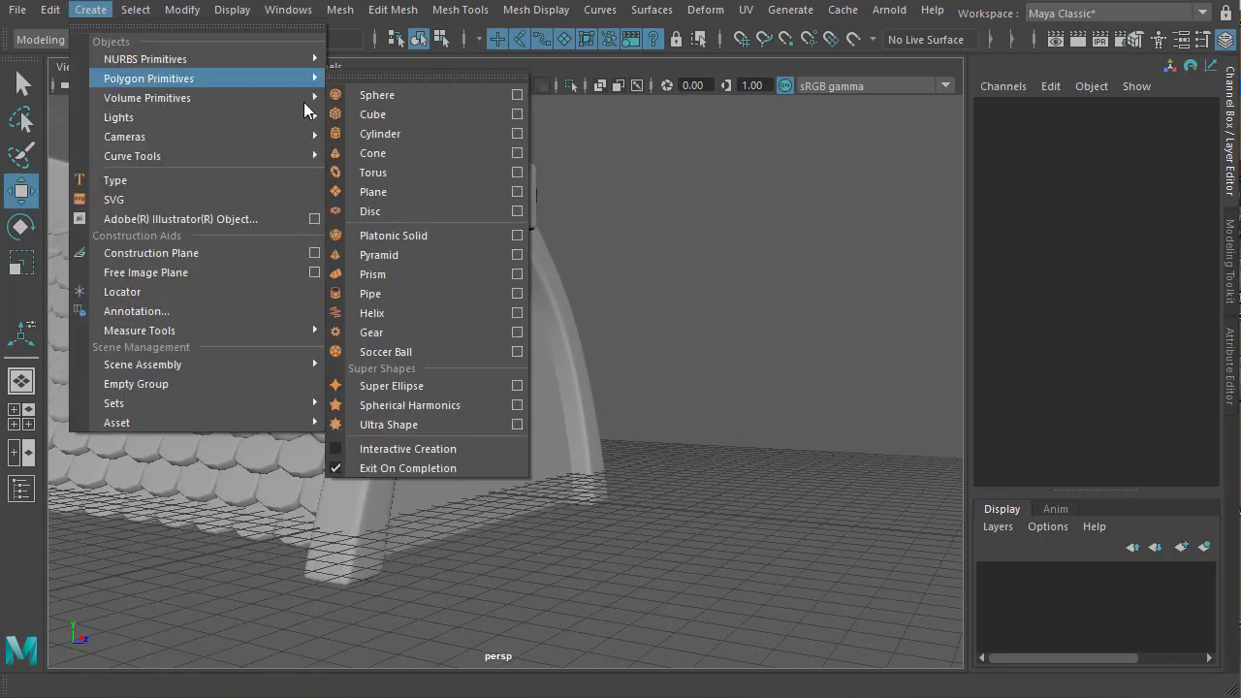
{"action": "left_click", "coordinate": [393, 134]}
{"action": "scroll", "coordinate": [527, 421], "scroll_direction": "up", "scroll_amount": 2}
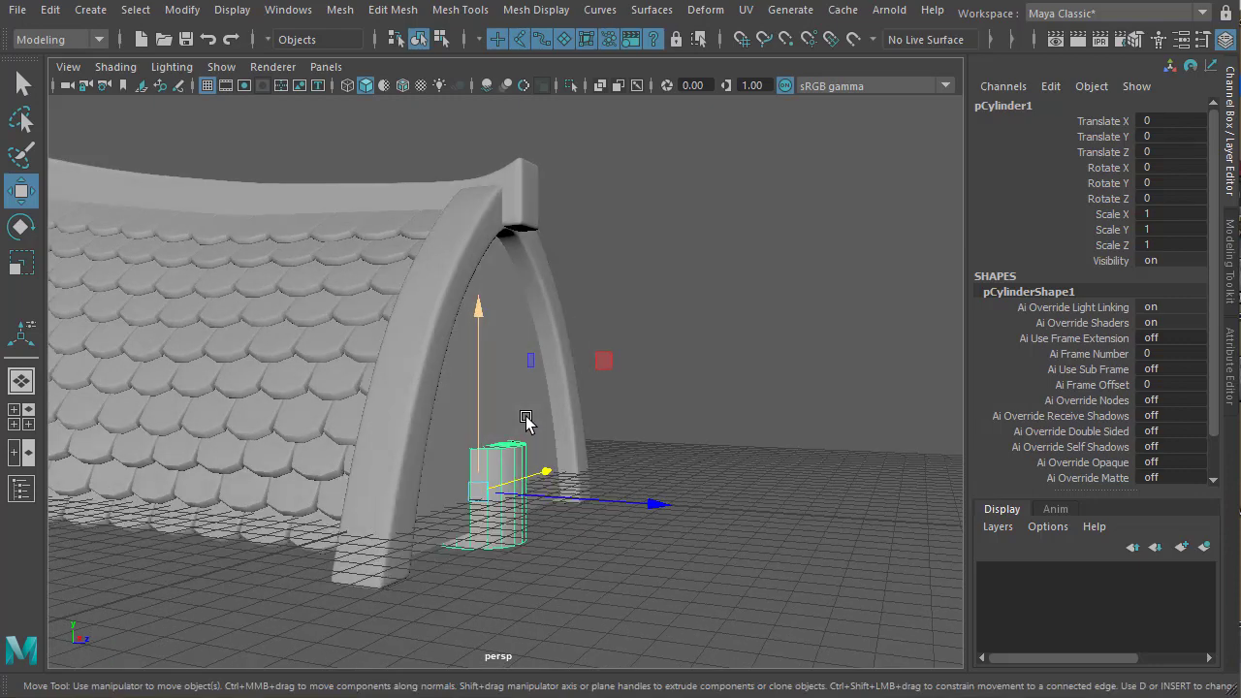
Rotate the cylinder to 90 degrees about X so its cap faces out of the gable
{"action": "key", "text": "e"}
{"action": "left_click_drag", "start_coordinate": [592, 361], "coordinate": [631, 499]}
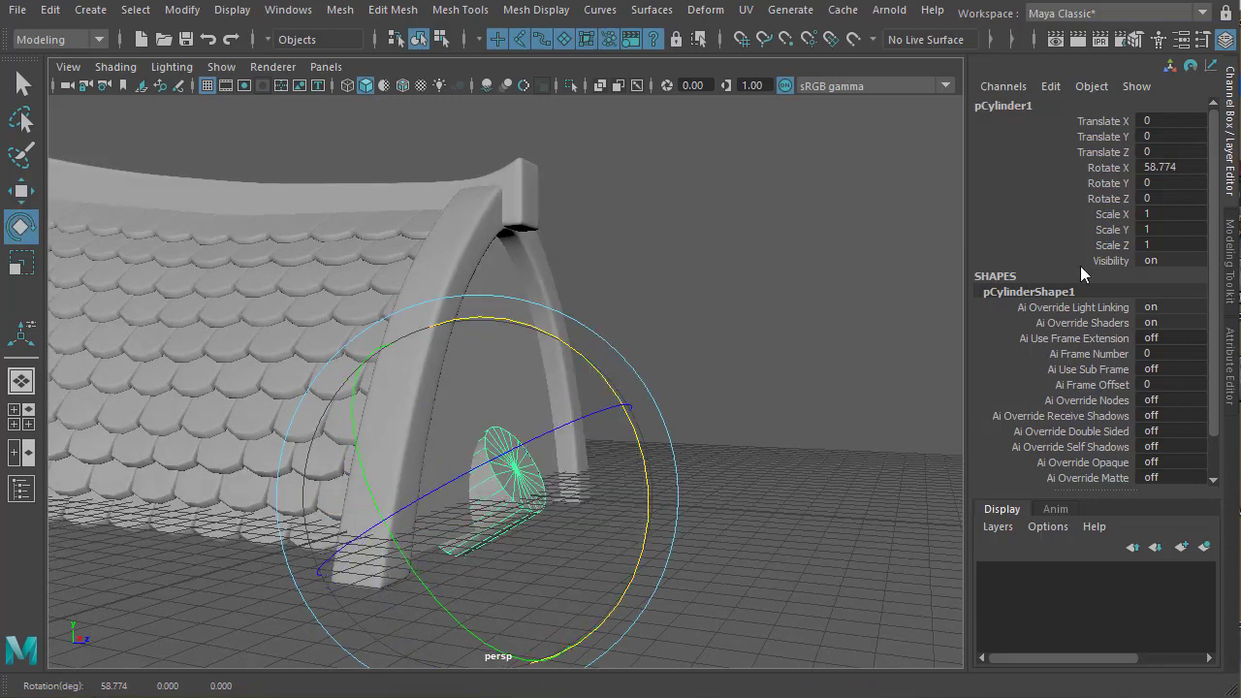
{"action": "left_click", "coordinate": [1195, 172]}
{"action": "type", "text": "90"}
{"action": "key", "text": "Return"}
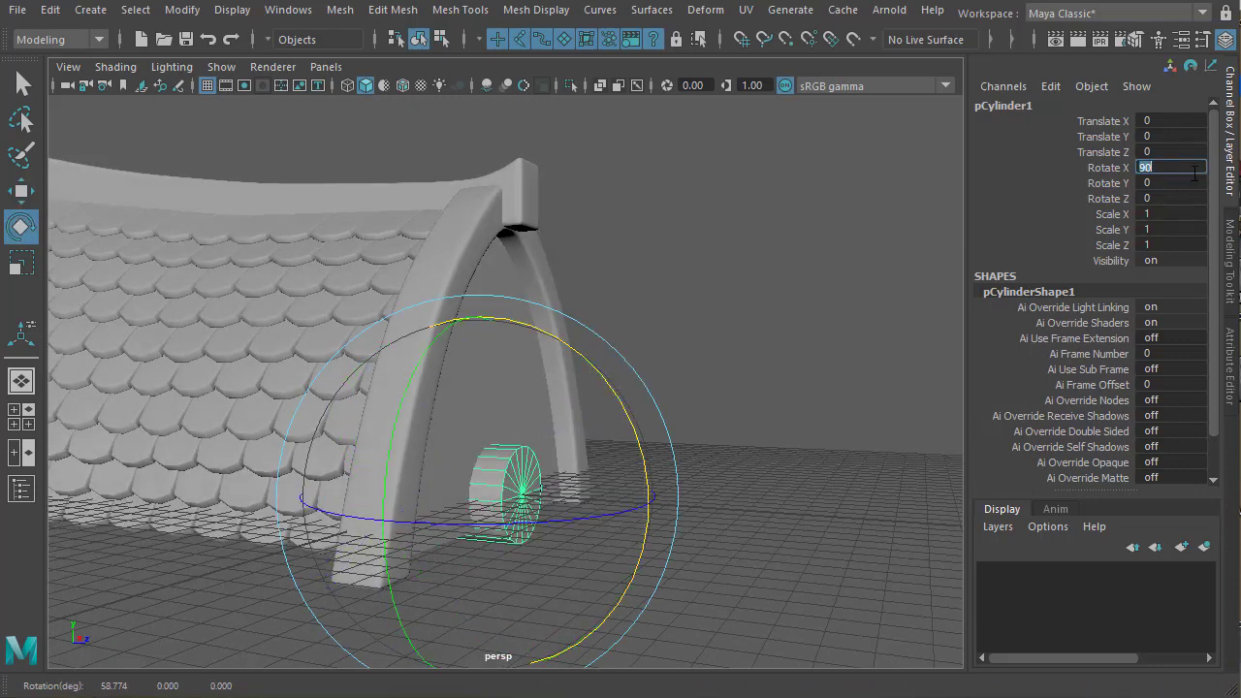
Set the cylinder's Subdivisions Axis to 8 to make it octagonal
{"action": "scroll", "coordinate": [1084, 297], "scroll_direction": "down", "scroll_amount": 2}
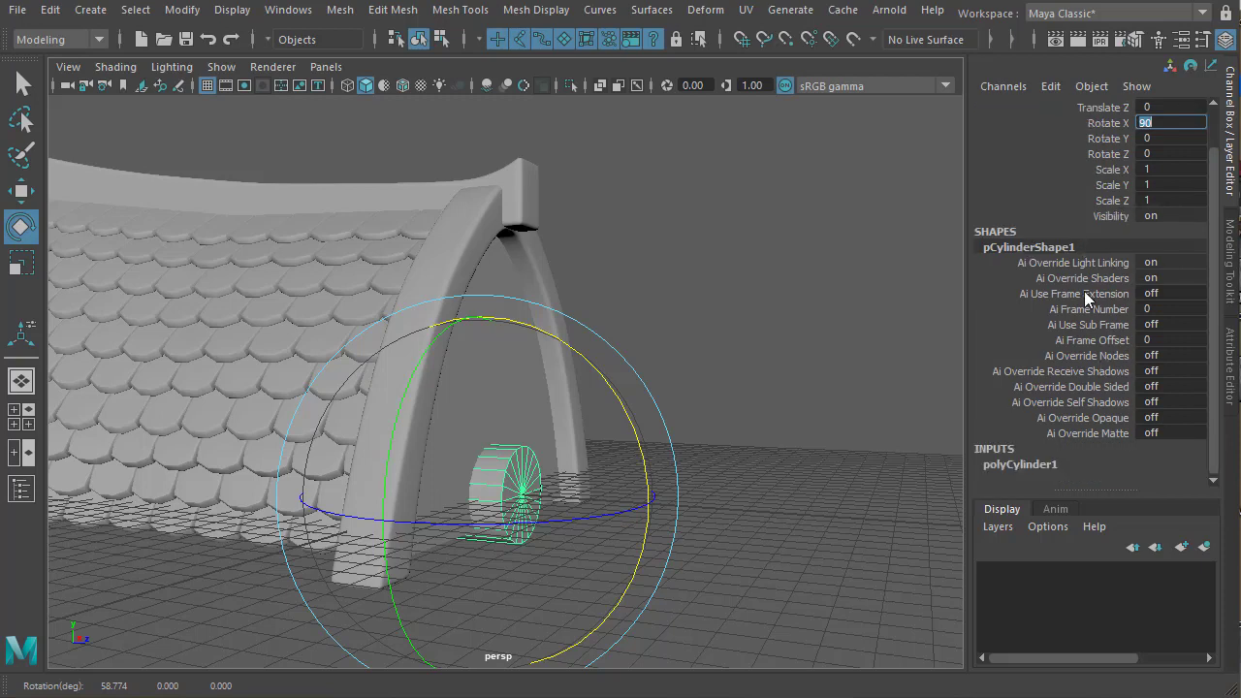
{"action": "left_click", "coordinate": [1054, 460]}
{"action": "scroll", "coordinate": [1076, 444], "scroll_direction": "down", "scroll_amount": 5}
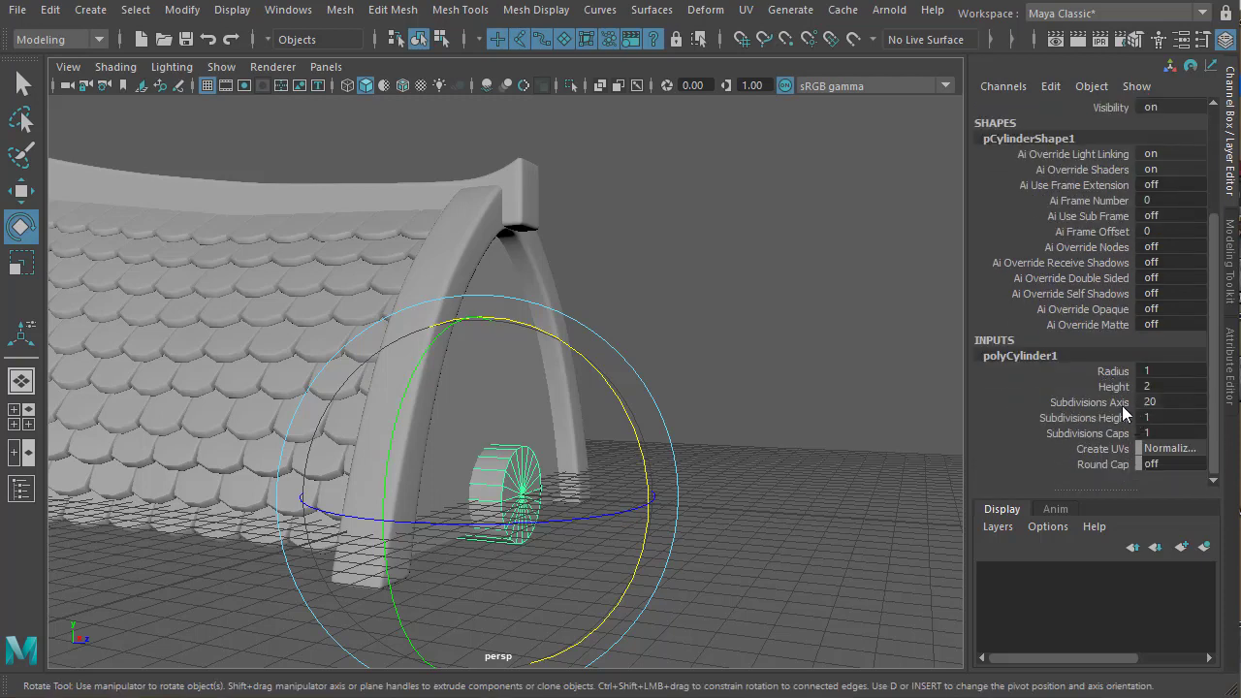
{"action": "left_click", "coordinate": [1115, 400]}
{"action": "middle_click_drag", "start_coordinate": [812, 384], "coordinate": [692, 399]}
Raise the octagonal cylinder along Y to the middle height of the gable wall
{"action": "key", "text": "w"}
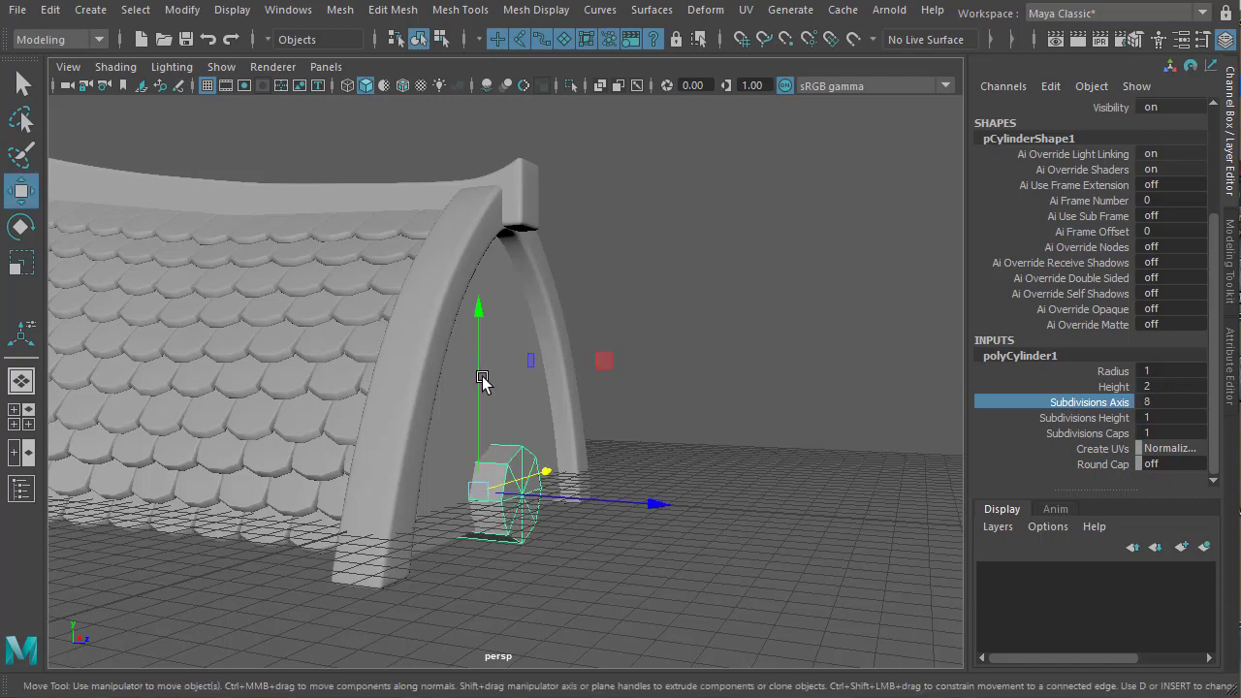
{"action": "left_click_drag", "start_coordinate": [483, 380], "coordinate": [495, 239]}
{"action": "key", "text": "q"}
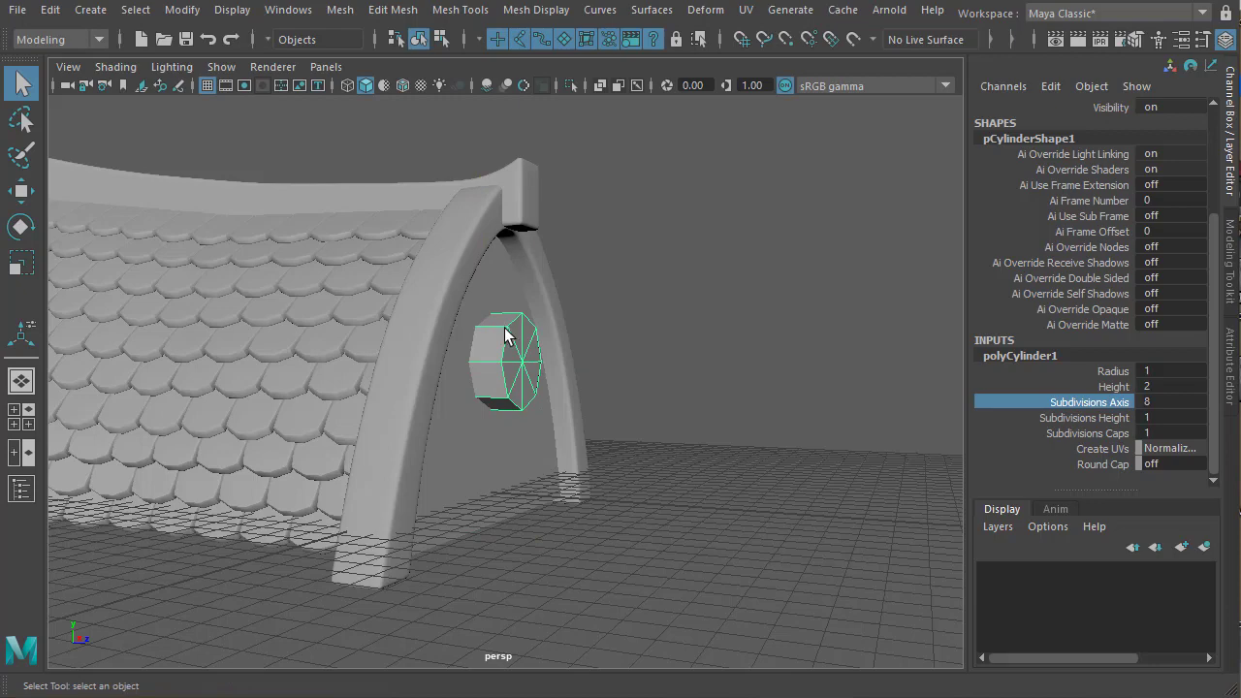
Flatten the octagonal cylinder along its depth axis to a Scale Y of about 0.55
{"action": "key", "text": "w"}
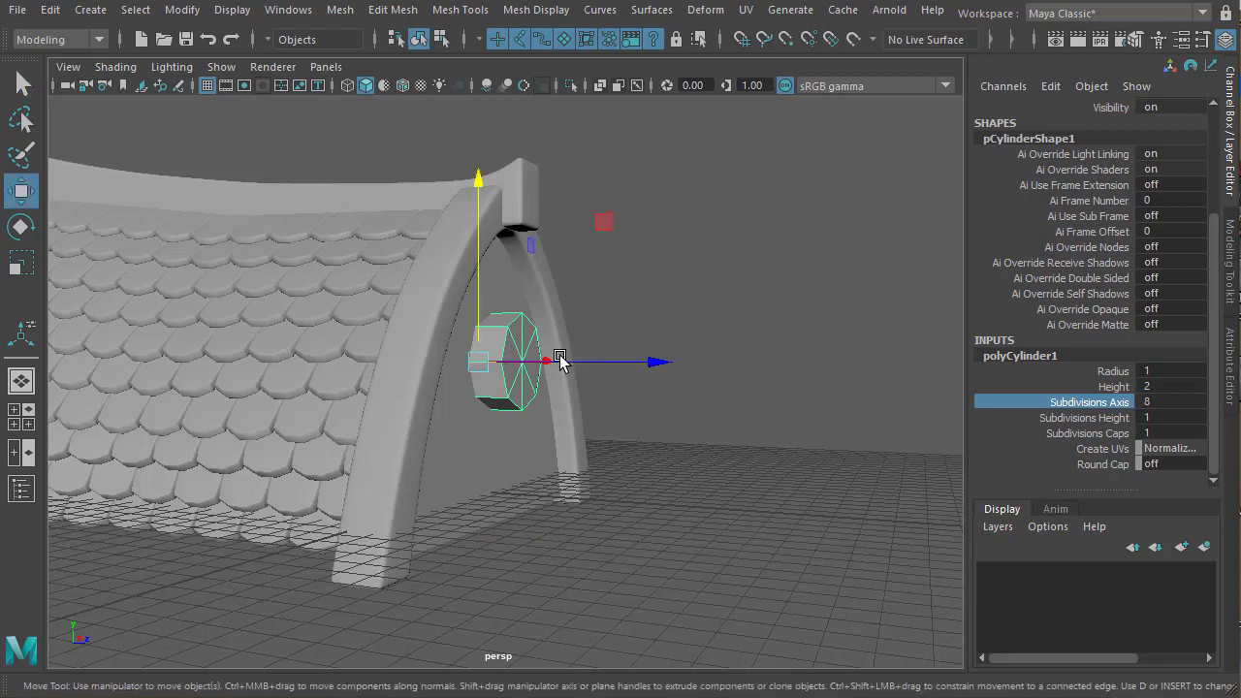
{"action": "left_click_drag", "start_coordinate": [560, 361], "coordinate": [568, 369], "text": "alt"}
{"action": "key", "text": "e"}
{"action": "key", "text": "r"}
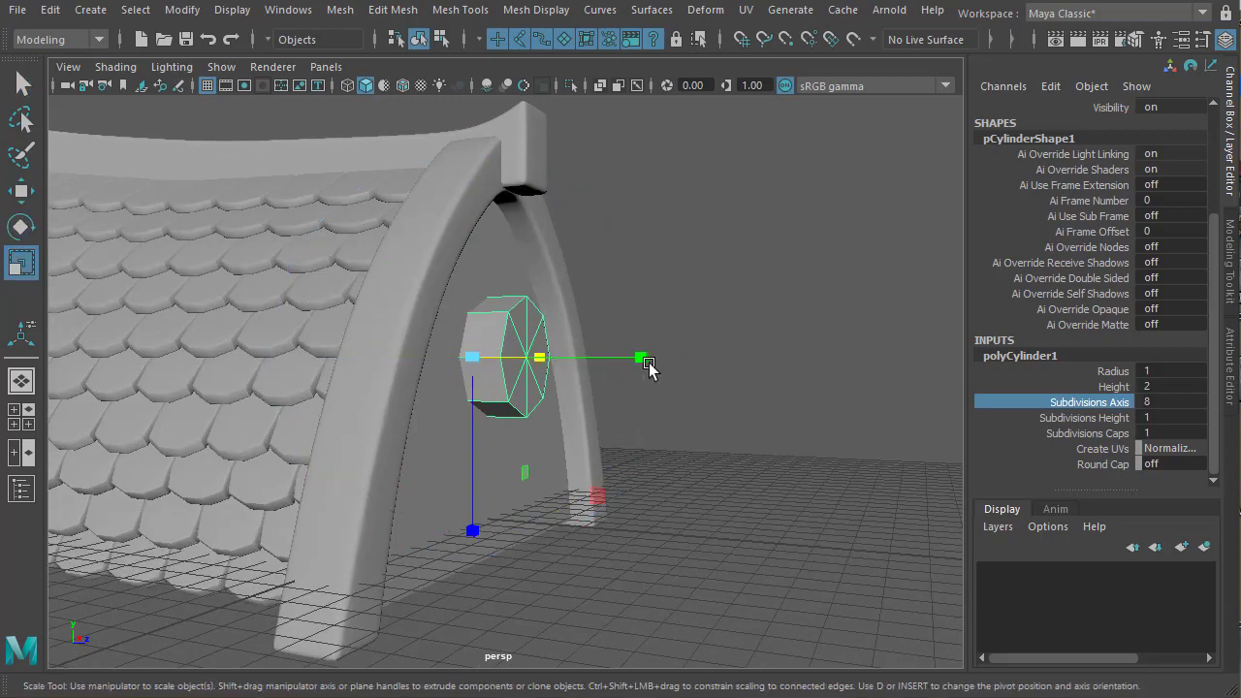
{"action": "left_click_drag", "start_coordinate": [645, 361], "coordinate": [560, 361]}
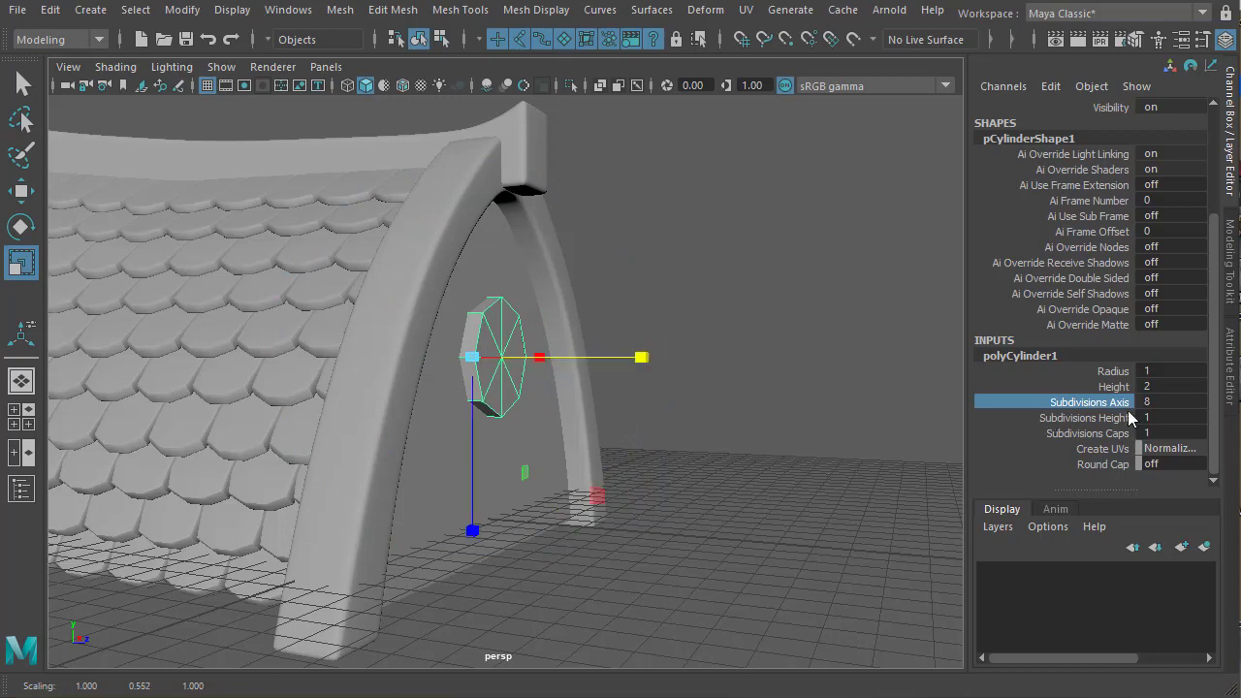
{"action": "middle_click_drag", "start_coordinate": [545, 408], "coordinate": [650, 396], "text": "alt"}
{"action": "scroll", "coordinate": [648, 399], "scroll_direction": "up", "scroll_amount": 3}
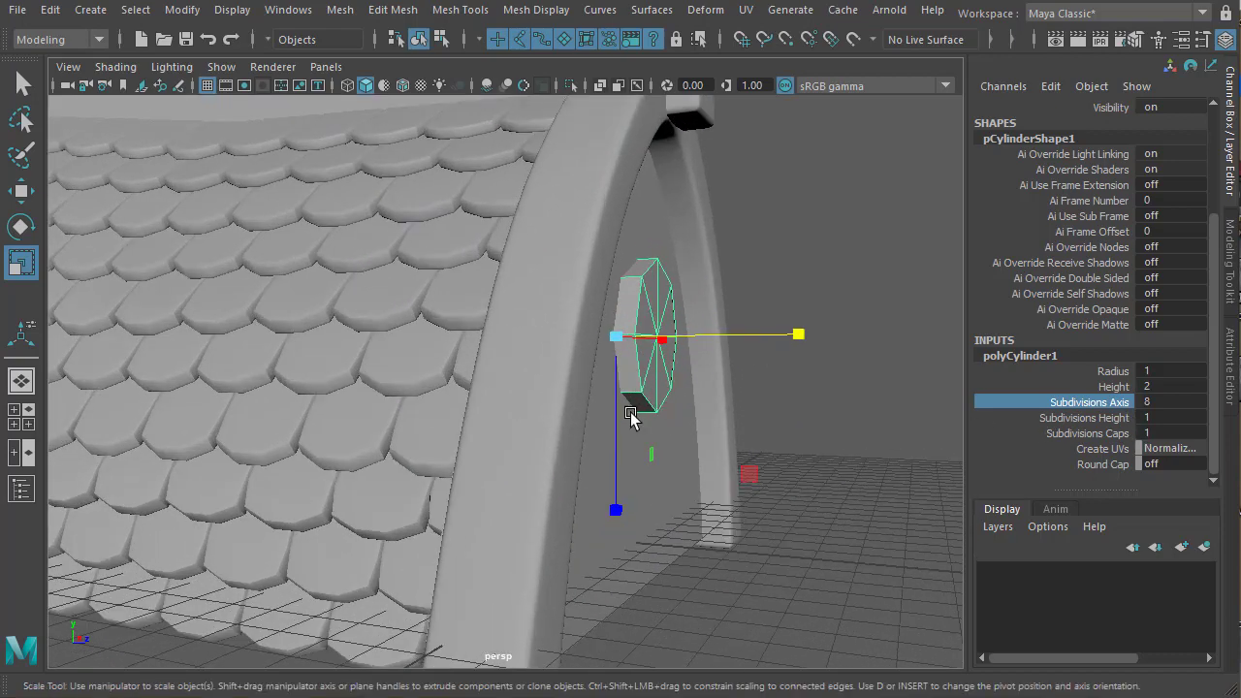
{"action": "left_click_drag", "start_coordinate": [659, 417], "coordinate": [624, 417], "text": "alt"}
{"action": "middle_click_drag", "start_coordinate": [684, 417], "coordinate": [629, 424], "text": "alt"}
{"action": "right_click_drag", "start_coordinate": [630, 424], "coordinate": [615, 449], "text": "alt"}
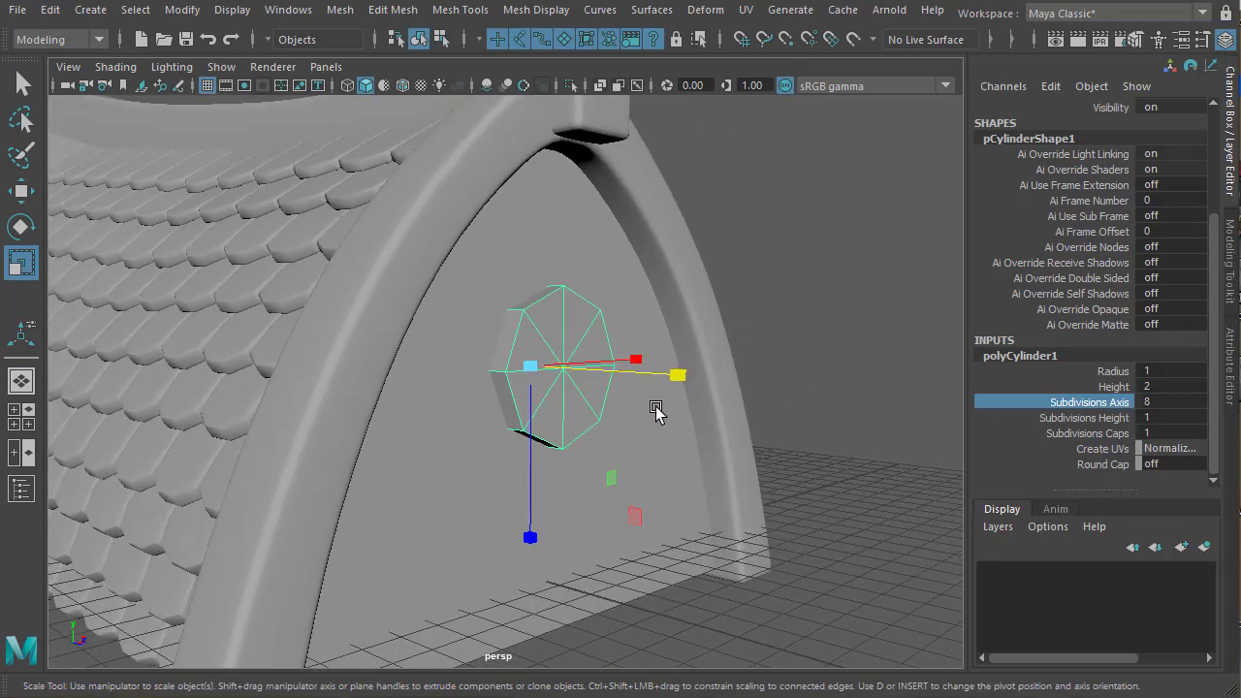
Thin the octagonal cylinder further in the side view to a Scale Y of 0.285
{"action": "key", "text": "space"}
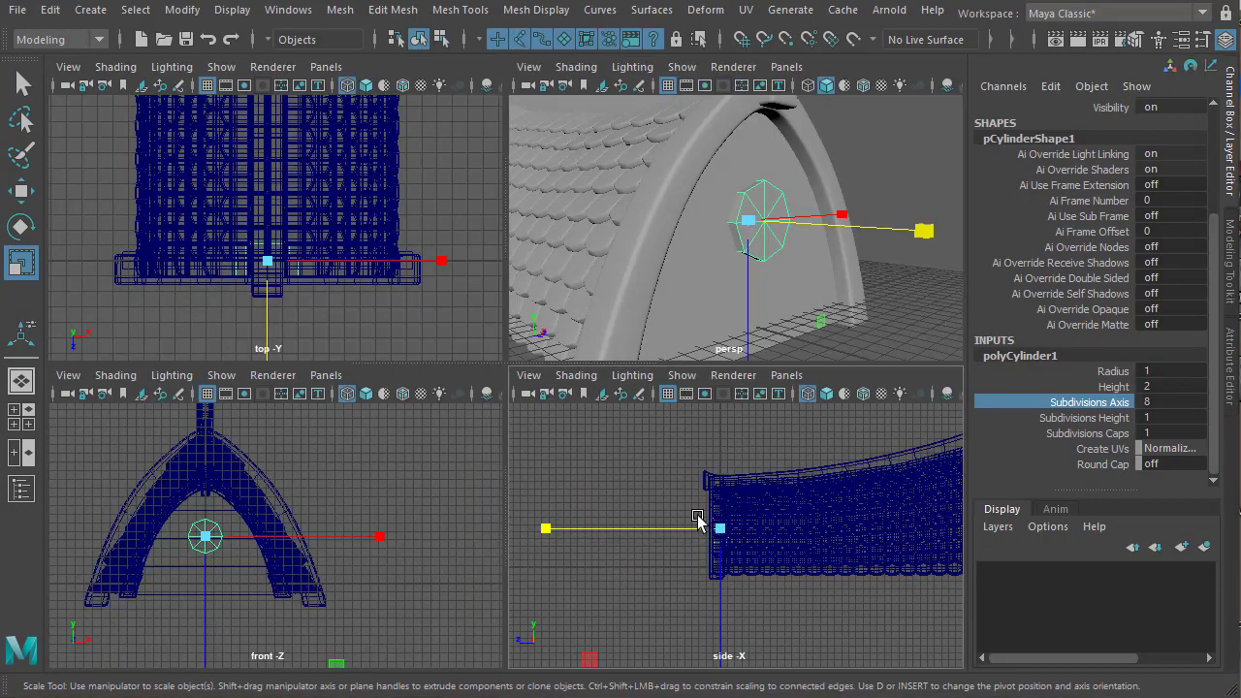
{"action": "key", "text": "space"}
{"action": "scroll", "coordinate": [469, 415], "scroll_direction": "up", "scroll_amount": 5}
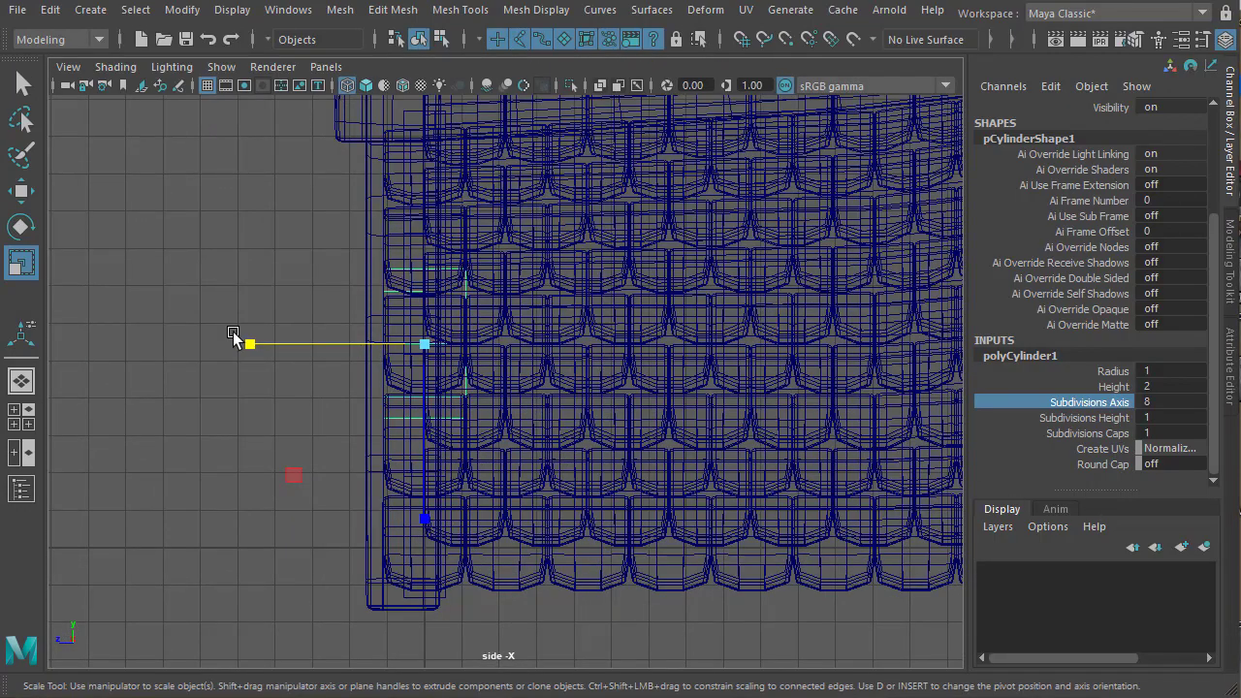
{"action": "left_click_drag", "start_coordinate": [249, 343], "coordinate": [344, 383]}
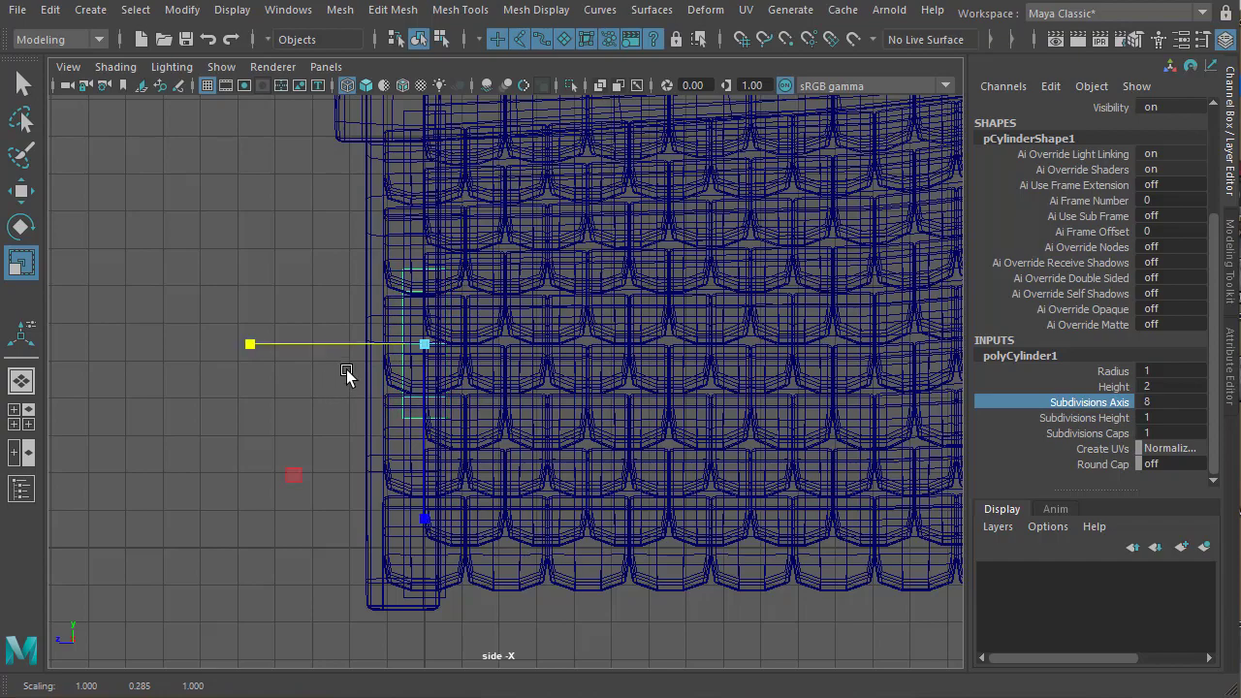
Stretch the octagon into a tall panel in the front view by raising its top three vertices and lowering its bottom three
{"action": "key", "text": "space"}
{"action": "key", "text": "space"}
{"action": "scroll", "coordinate": [429, 430], "scroll_direction": "up", "scroll_amount": 8}
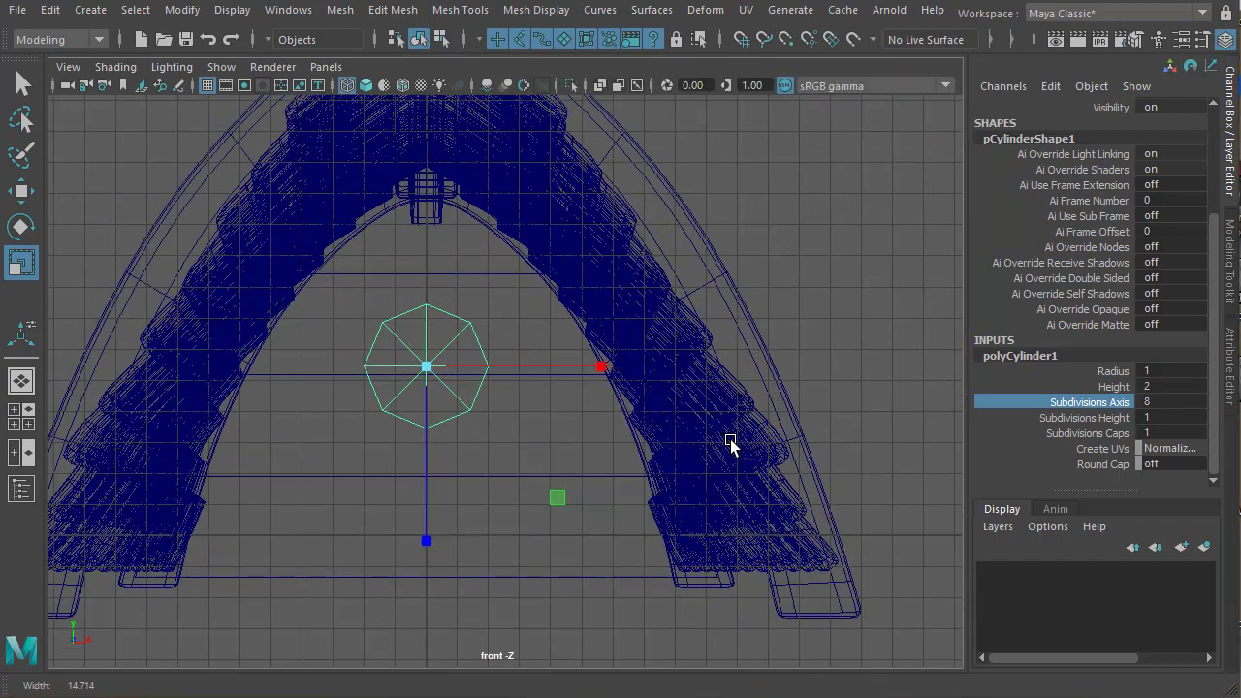
{"action": "right_click_drag", "start_coordinate": [416, 368], "coordinate": [376, 346]}
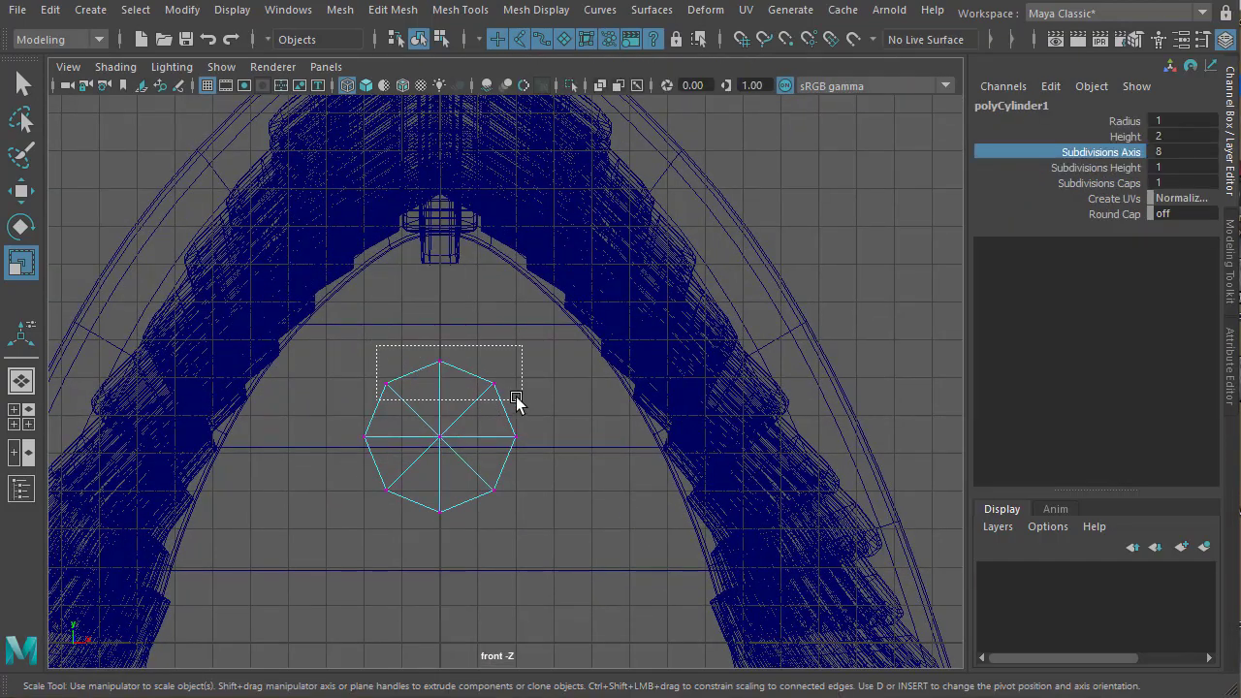
{"action": "left_click_drag", "start_coordinate": [516, 402], "coordinate": [518, 400]}
{"action": "key", "text": "w"}
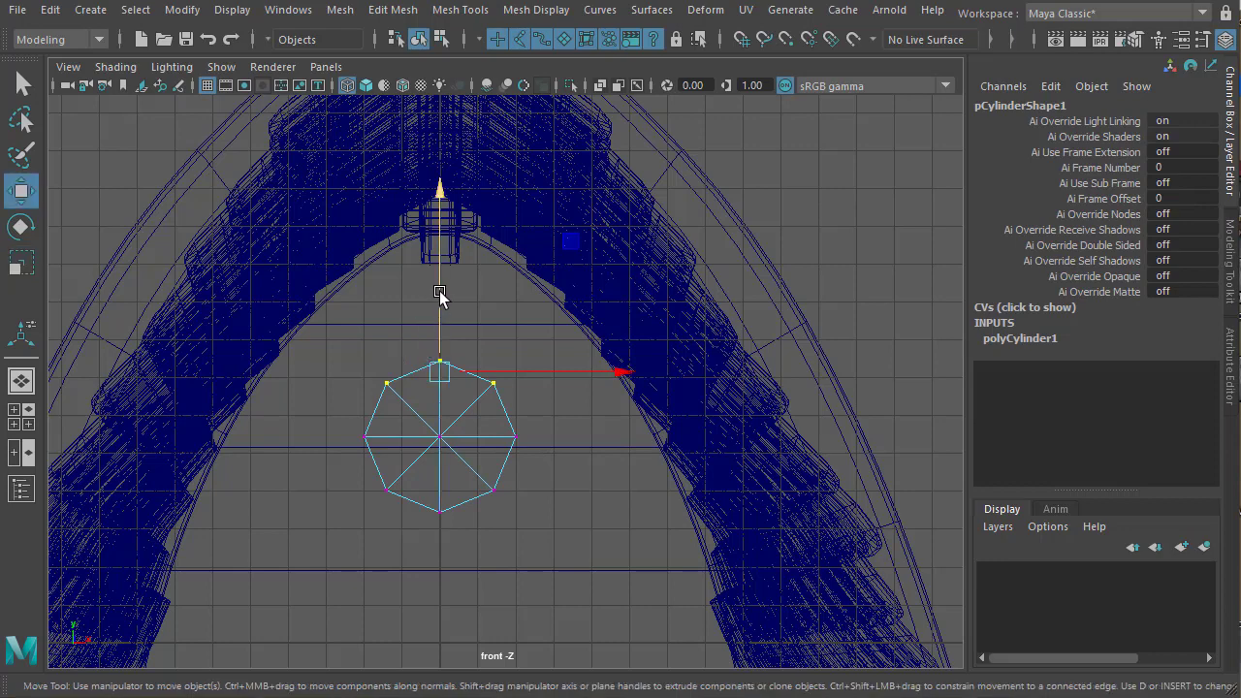
{"action": "left_click_drag", "start_coordinate": [439, 291], "coordinate": [441, 244]}
{"action": "left_click_drag", "start_coordinate": [375, 448], "coordinate": [507, 543]}
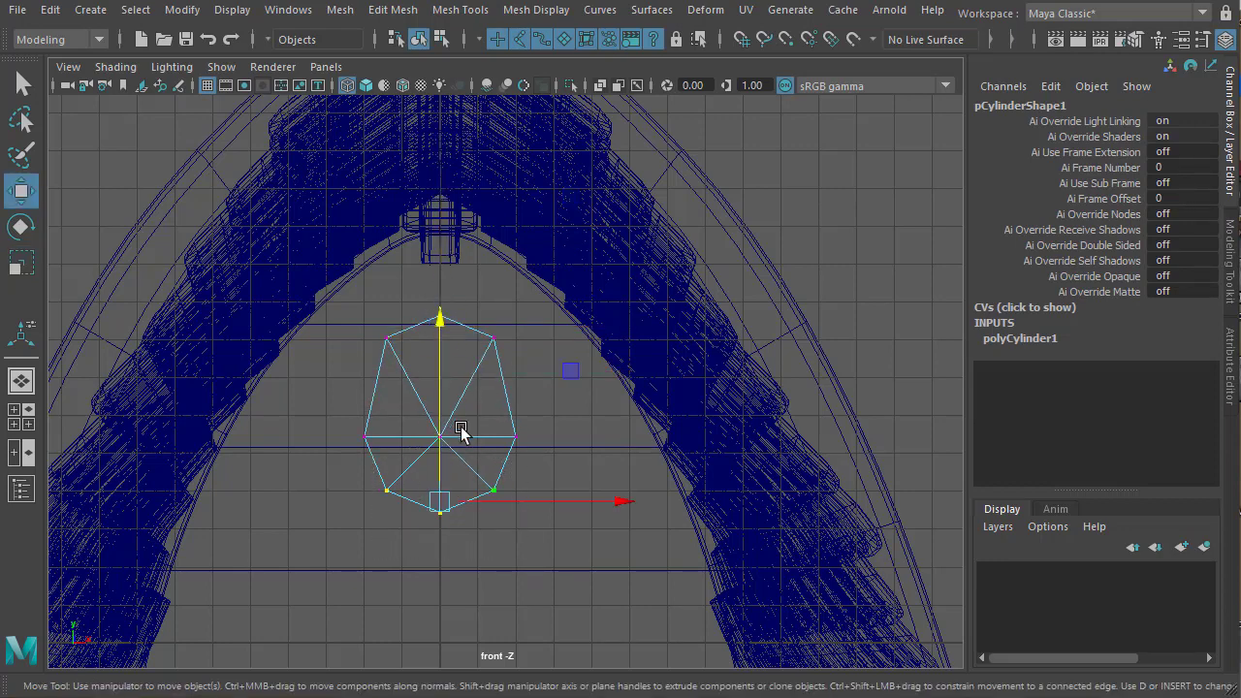
{"action": "left_click_drag", "start_coordinate": [438, 395], "coordinate": [441, 489]}
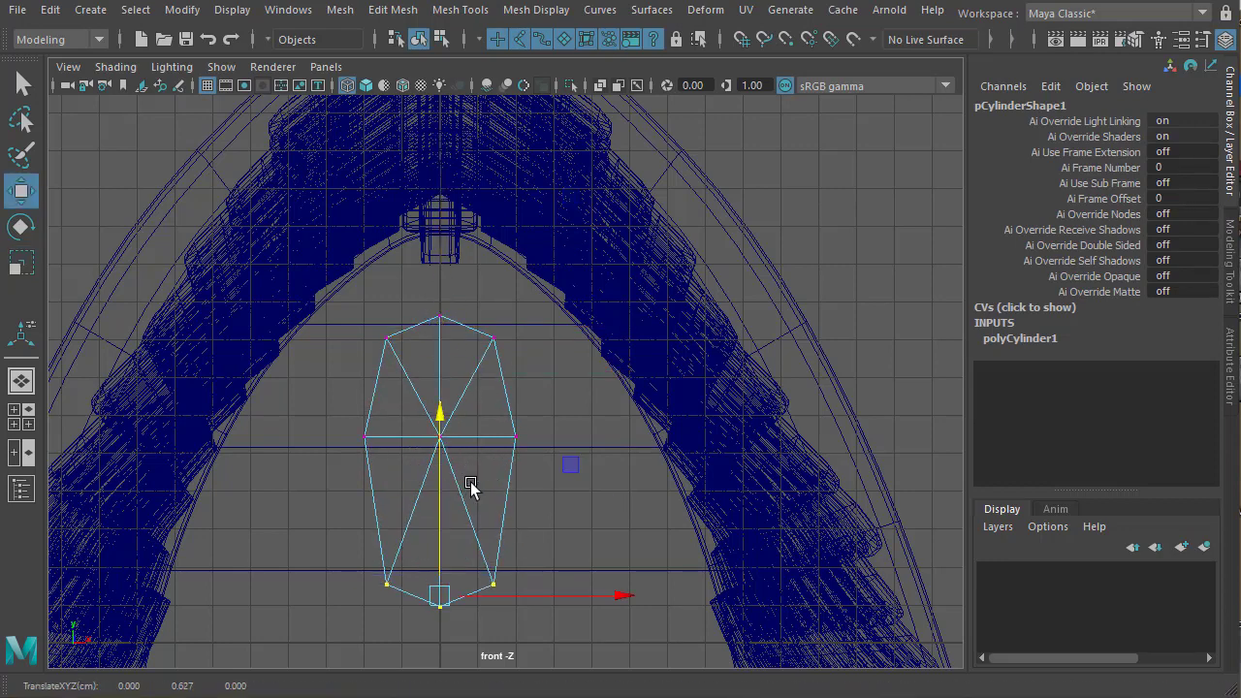
Return to object selection in the perspective view and move the panel forward along Z to 0.392 so it protrudes from the gable wall
{"action": "key", "text": "space"}
{"action": "key", "text": "space"}
{"action": "left_click_drag", "start_coordinate": [479, 380], "coordinate": [250, 441], "text": "alt"}
{"action": "right_click_drag", "start_coordinate": [441, 386], "coordinate": [407, 501]}
{"action": "left_click_drag", "start_coordinate": [414, 381], "coordinate": [621, 427]}
{"action": "scroll", "coordinate": [571, 439], "scroll_direction": "up", "scroll_amount": 4}
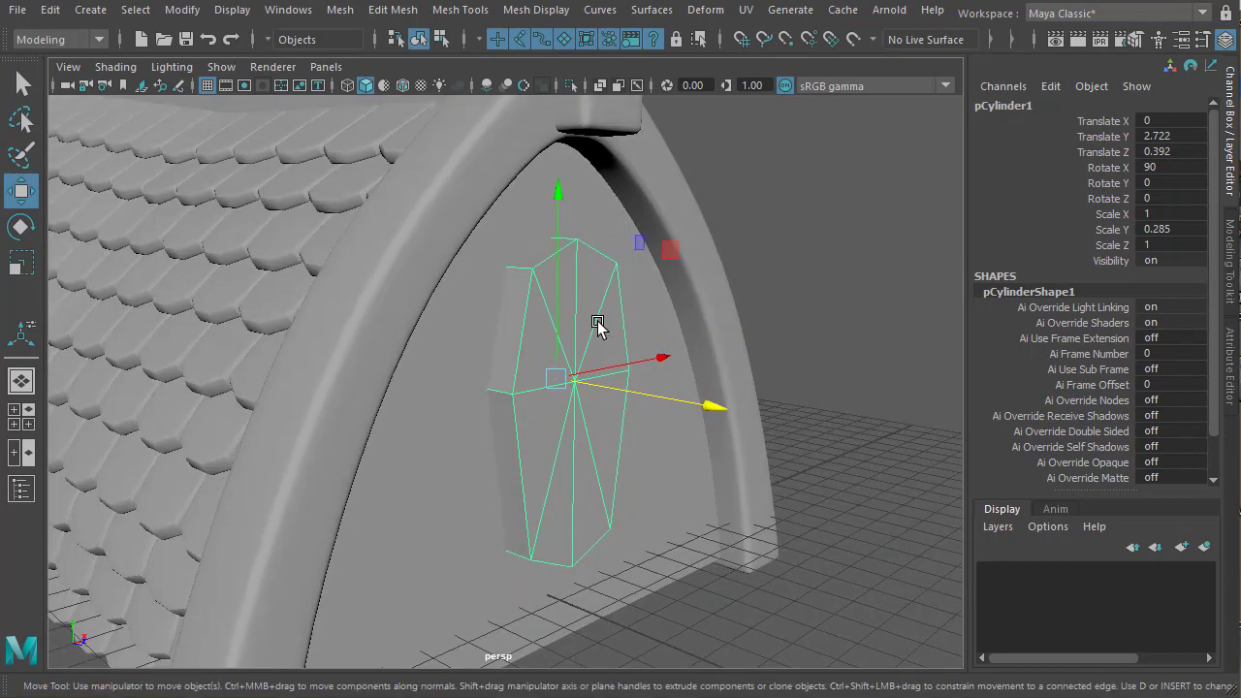
Bevel the outer edge loop around the panel's front face after briefly previewing the panel smoothed
{"action": "right_click_drag", "start_coordinate": [598, 322], "coordinate": [551, 442]}
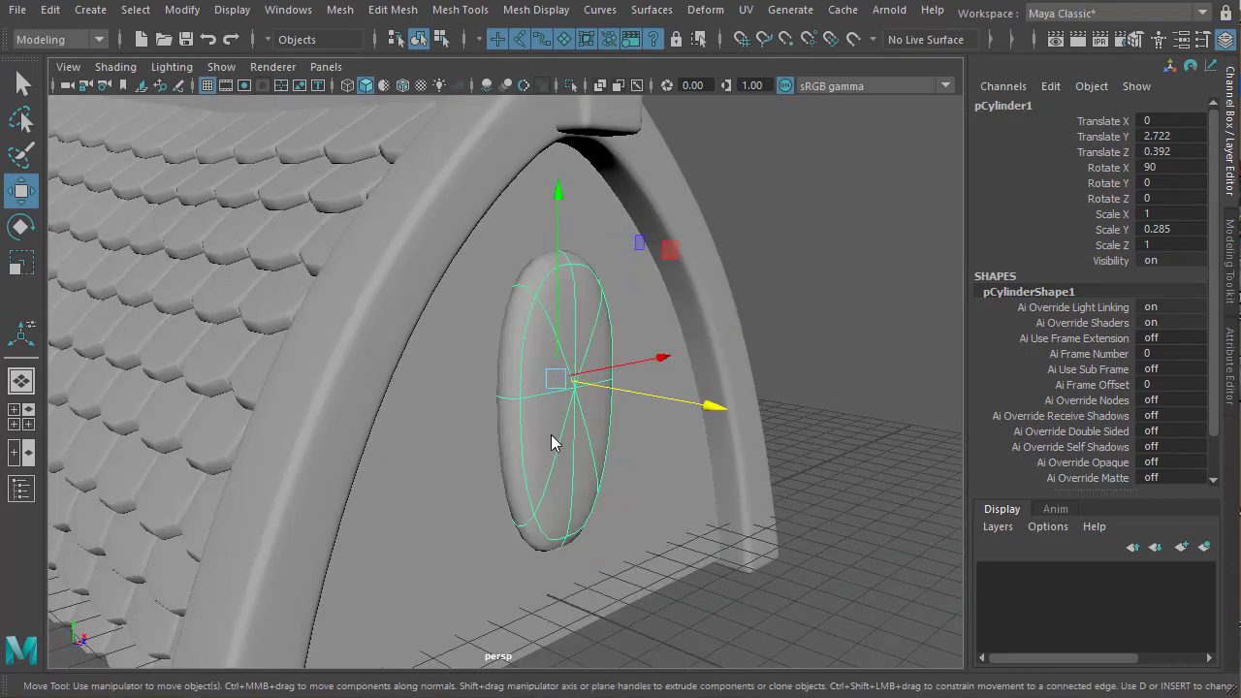
{"action": "key", "text": "1"}
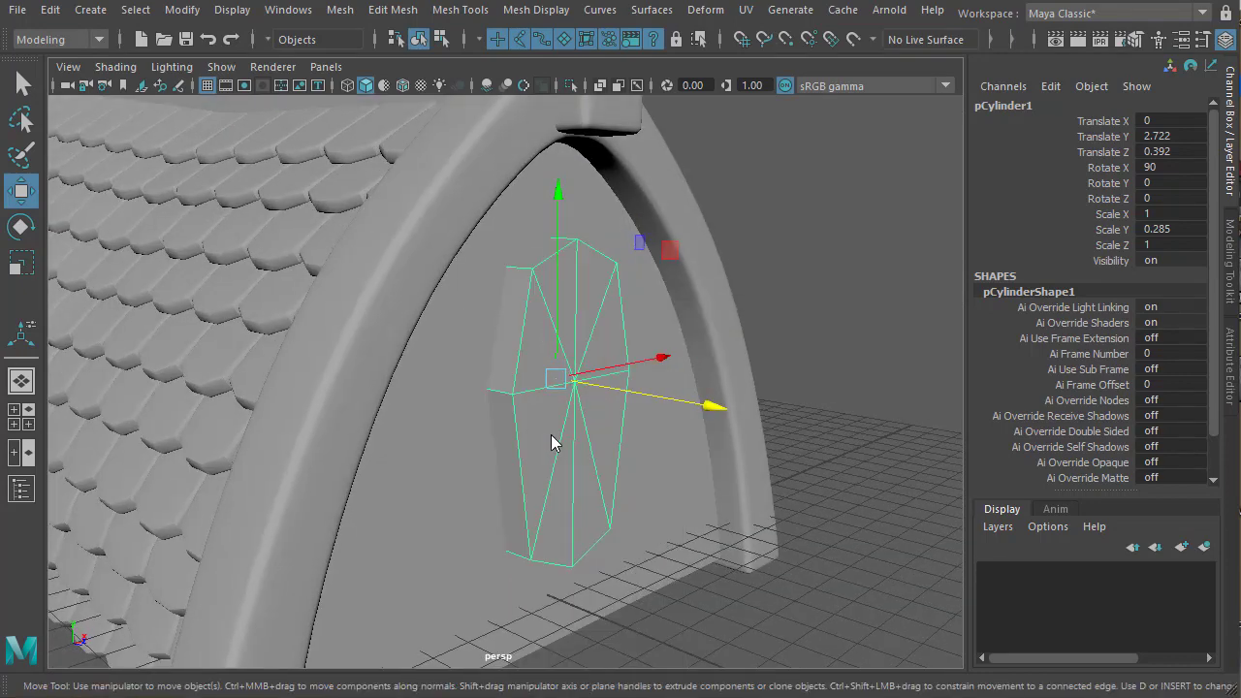
{"action": "right_click_drag", "start_coordinate": [498, 436], "coordinate": [588, 449], "text": "alt"}
{"action": "left_click_drag", "start_coordinate": [588, 449], "coordinate": [617, 358], "text": "alt"}
{"action": "right_click_drag", "start_coordinate": [617, 357], "coordinate": [757, 284]}
{"action": "left_click", "coordinate": [587, 273]}
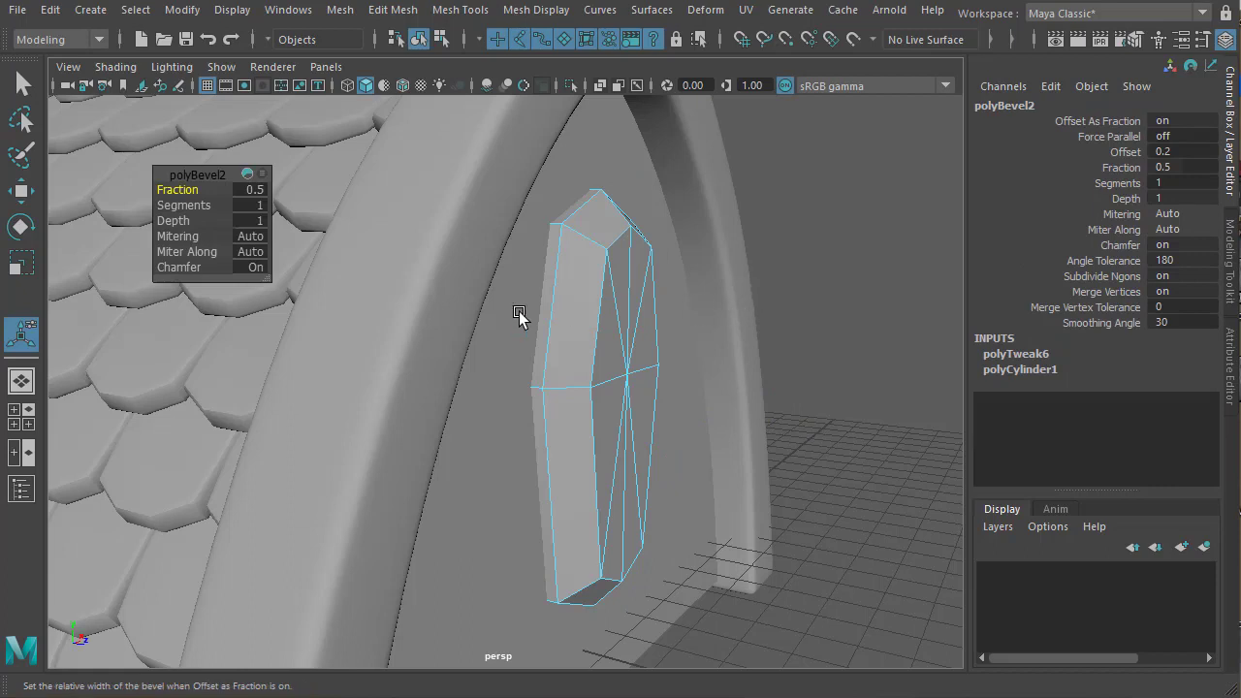
Set the panel bevel's Fraction to 0.2 and its Segments to 3
{"action": "left_click_drag", "start_coordinate": [187, 191], "coordinate": [194, 189]}
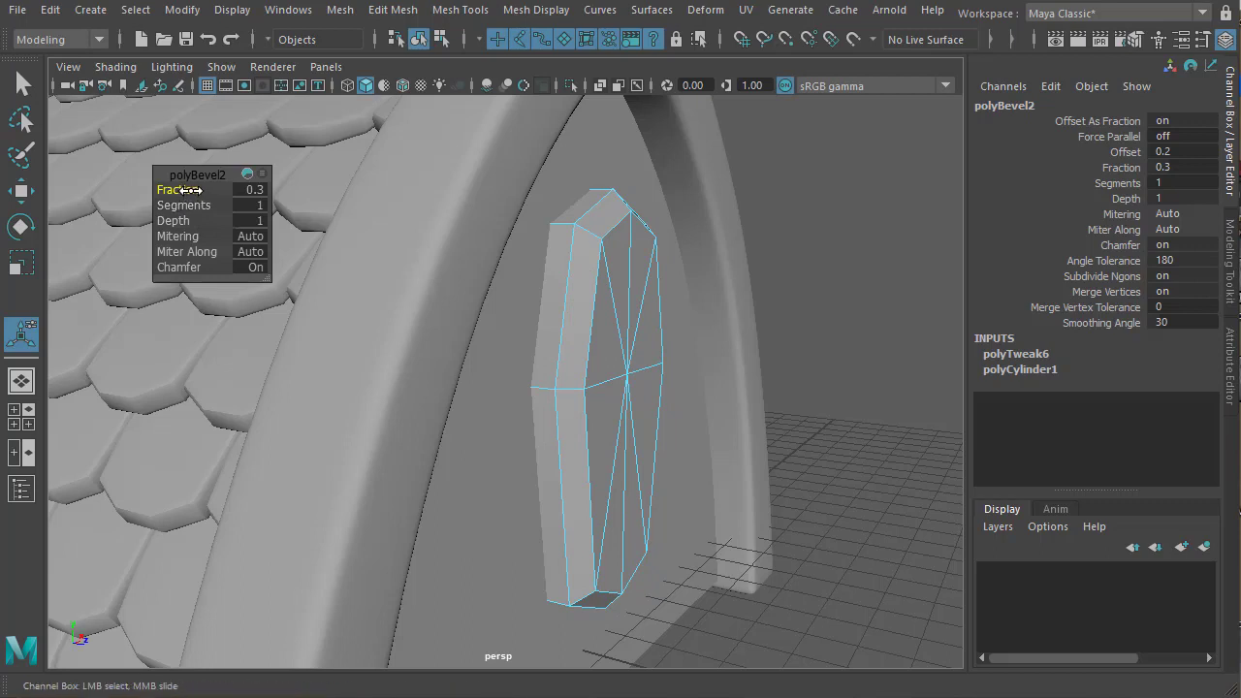
{"action": "mouse_move", "coordinate": [198, 190]}
{"action": "left_mouse_down"}
{"action": "mouse_move", "coordinate": [179, 190]}
{"action": "mouse_move", "coordinate": [223, 191]}
{"action": "left_mouse_up"}
{"action": "left_click", "coordinate": [249, 190]}
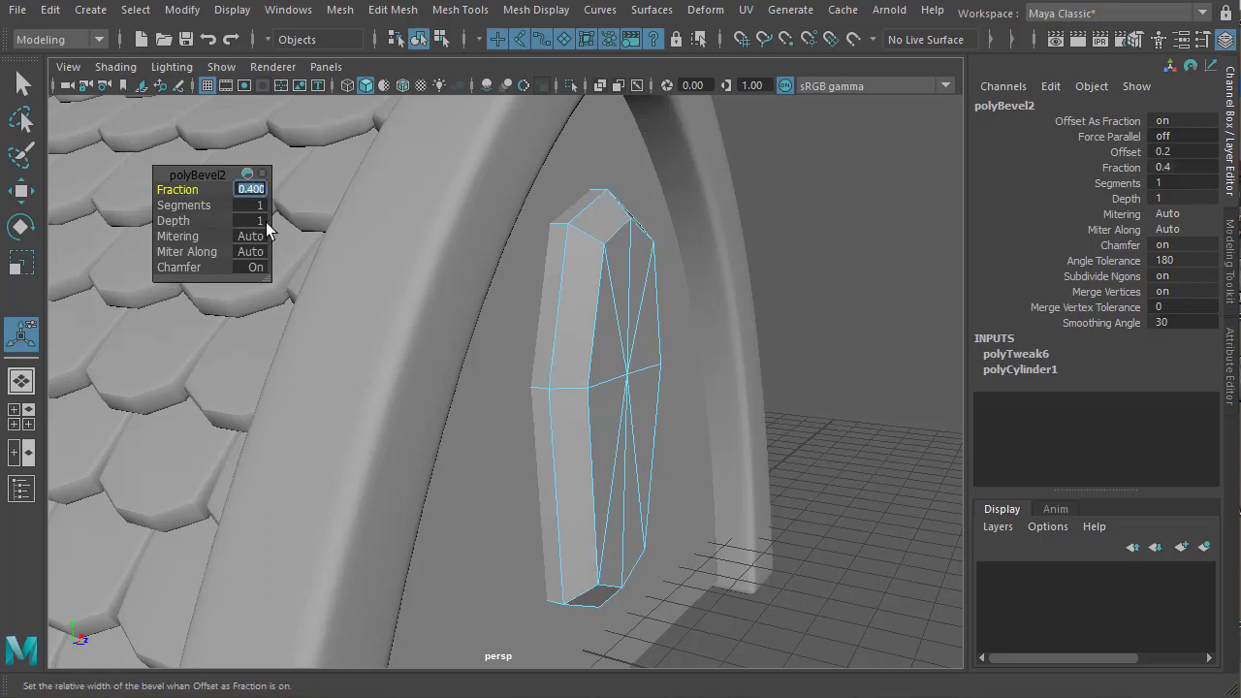
{"action": "type", "text": "0.2"}
{"action": "key", "text": "Return"}
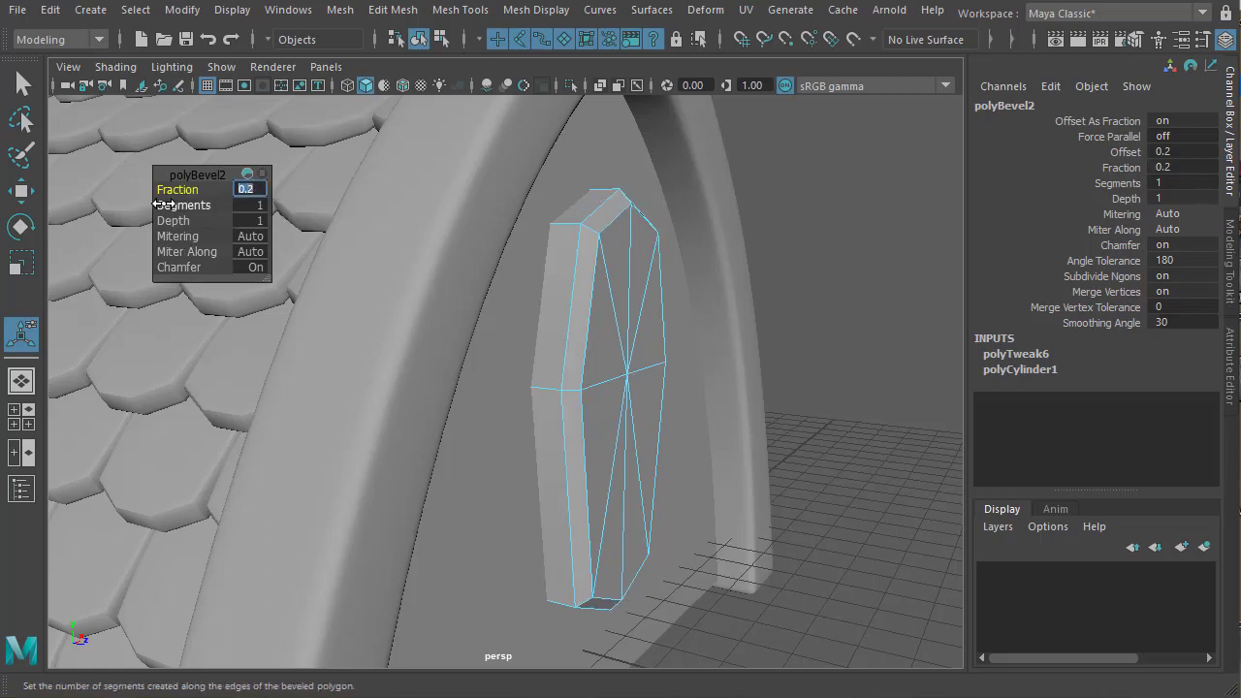
{"action": "left_click_drag", "start_coordinate": [184, 205], "coordinate": [191, 204]}
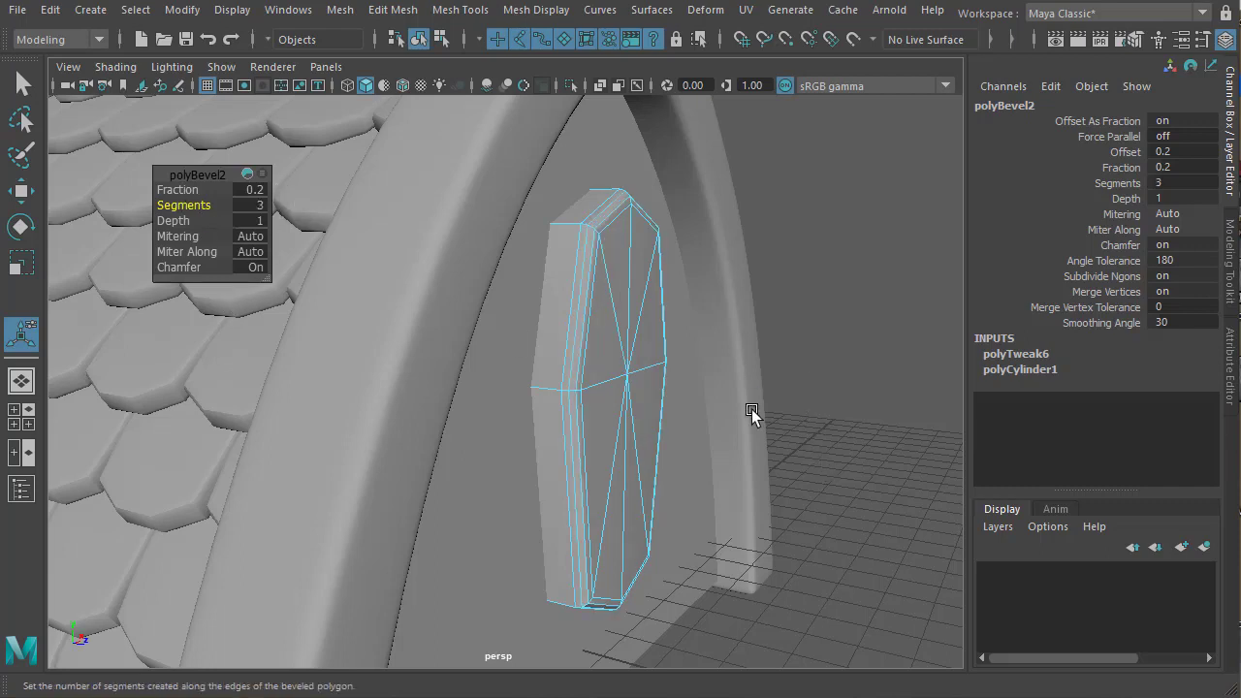
Check the beveled panel in smooth preview, then insert edge loops on its two upper side edges just below the upper corners
{"action": "right_click_drag", "start_coordinate": [571, 315], "coordinate": [536, 432]}
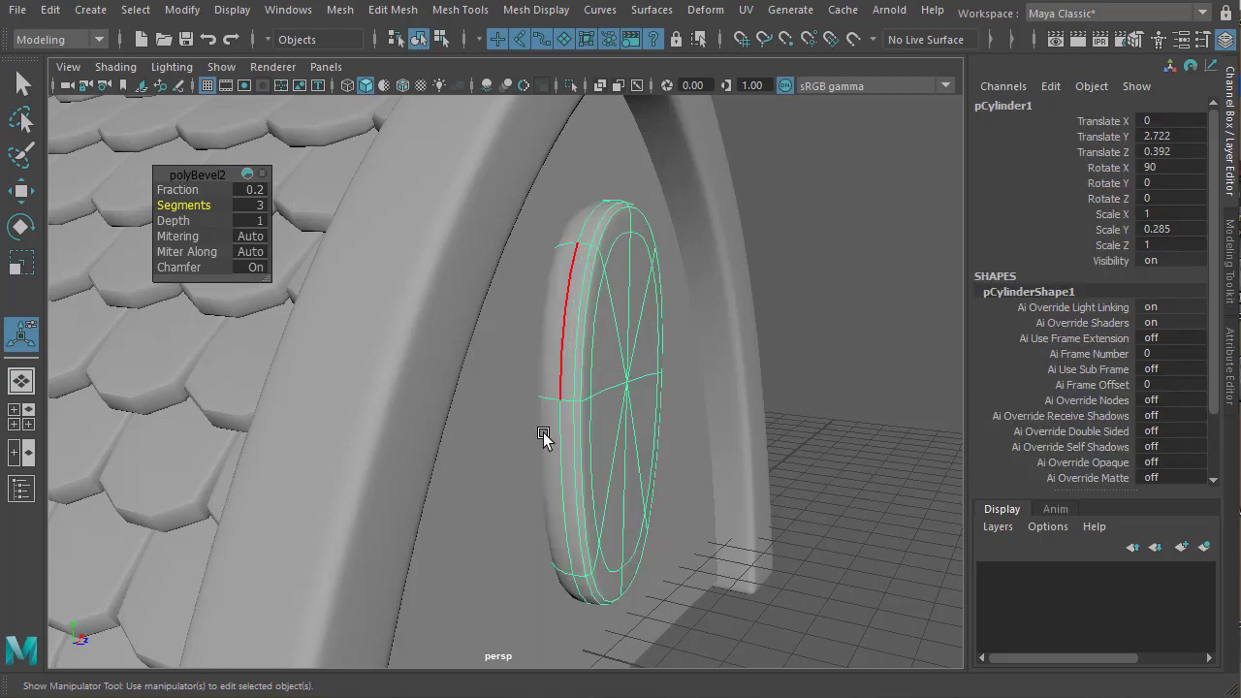
{"action": "left_click", "coordinate": [865, 316]}
{"action": "left_click_drag", "start_coordinate": [626, 421], "coordinate": [579, 414], "text": "alt"}
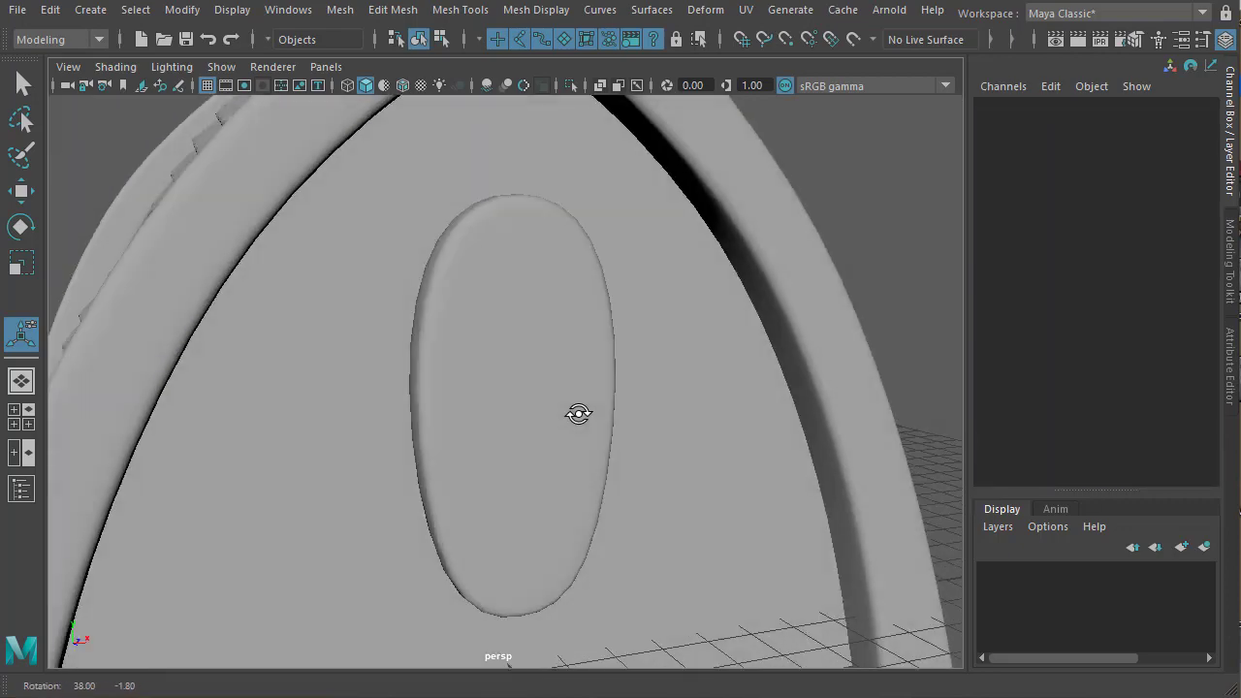
{"action": "left_click", "coordinate": [479, 363]}
{"action": "left_click_drag", "start_coordinate": [479, 363], "coordinate": [482, 430], "text": "alt"}
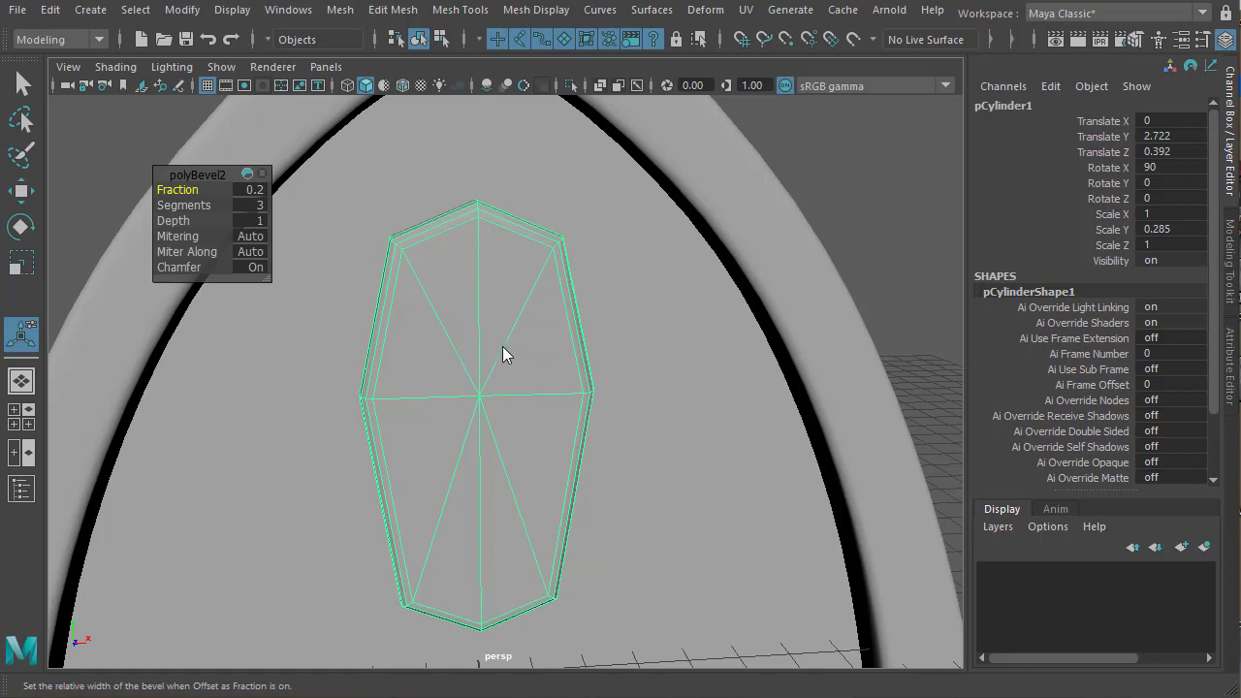
{"action": "right_click_drag", "start_coordinate": [501, 310], "coordinate": [489, 424]}
{"action": "right_click_drag", "start_coordinate": [512, 285], "coordinate": [387, 313], "text": "shift"}
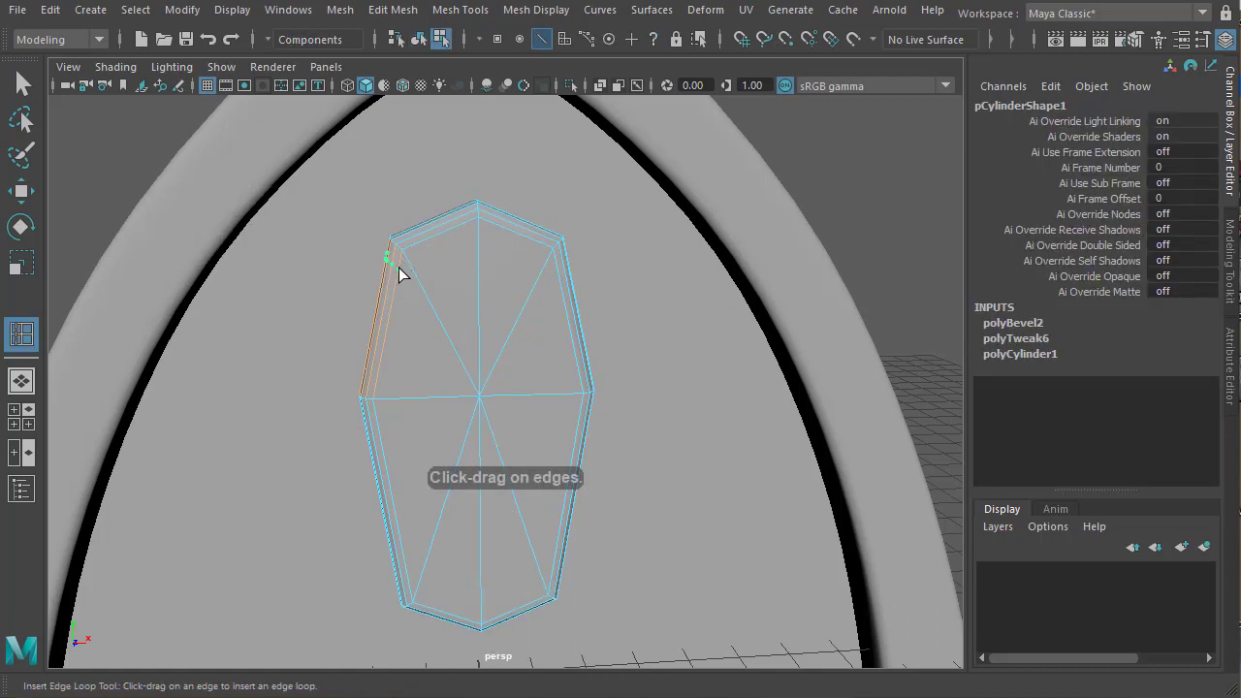
{"action": "left_click", "coordinate": [397, 269]}
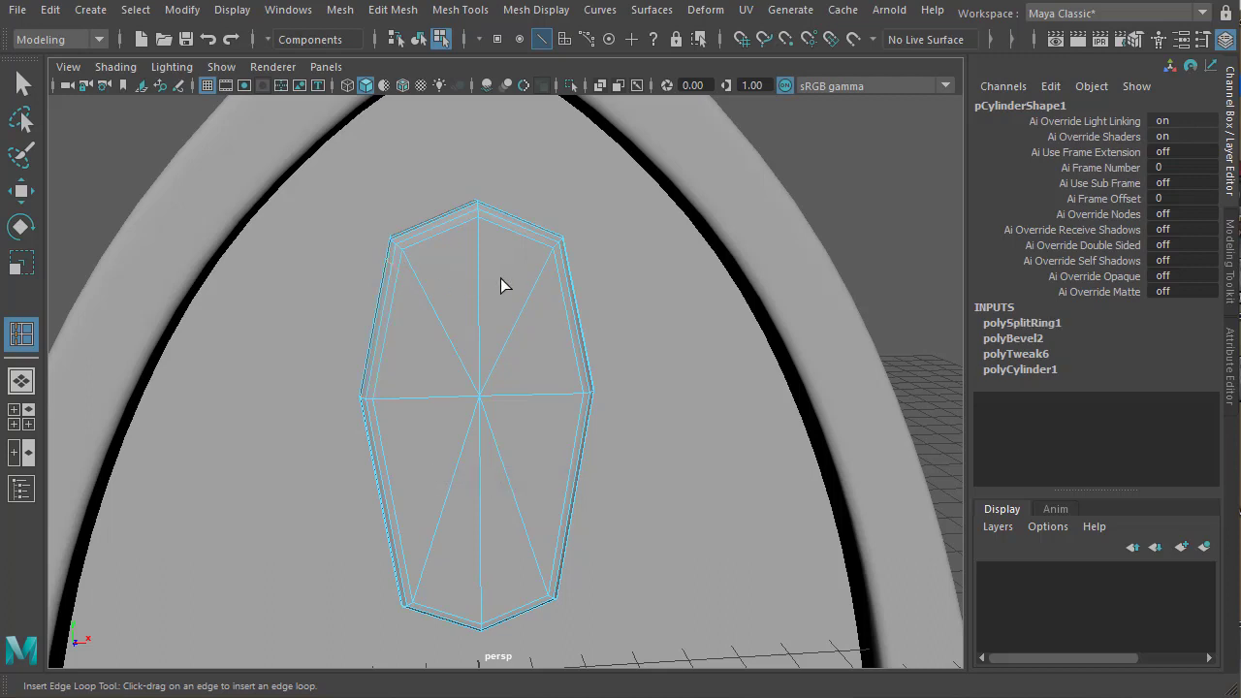
{"action": "left_click", "coordinate": [558, 272]}
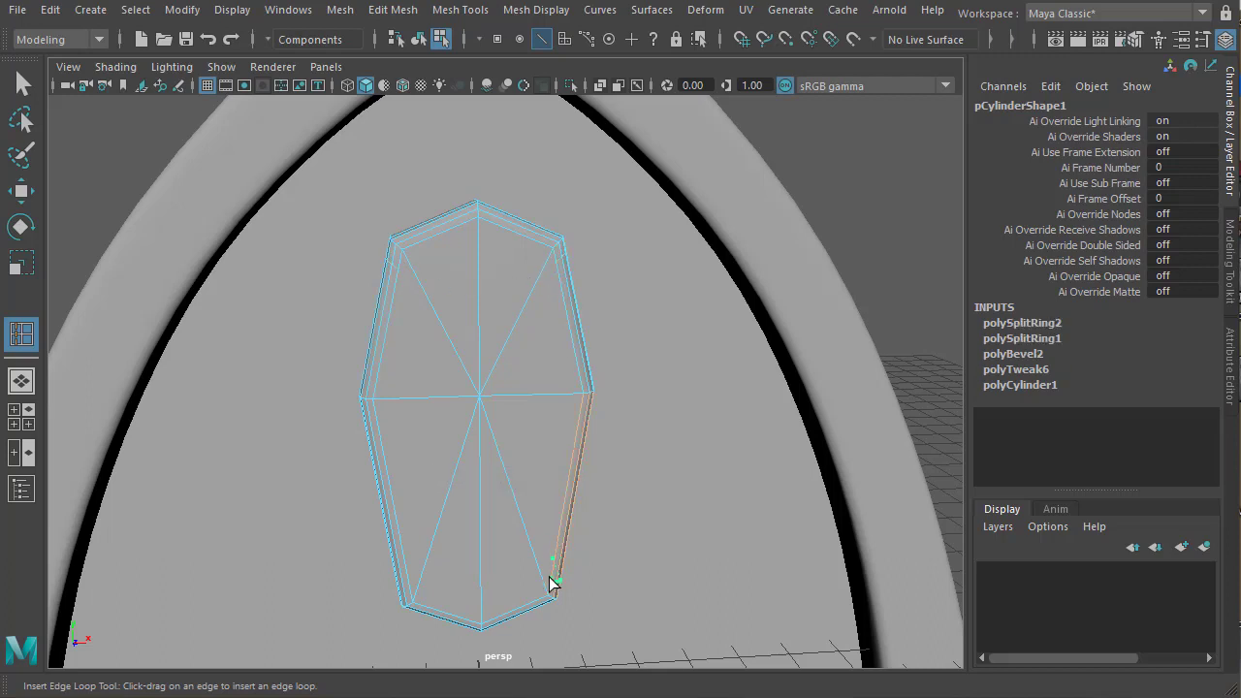
Insert edge loops on both sides of the panel's two lower corners to hold their shape when smoothed
{"action": "left_click", "coordinate": [551, 583]}
{"action": "left_click", "coordinate": [540, 607]}
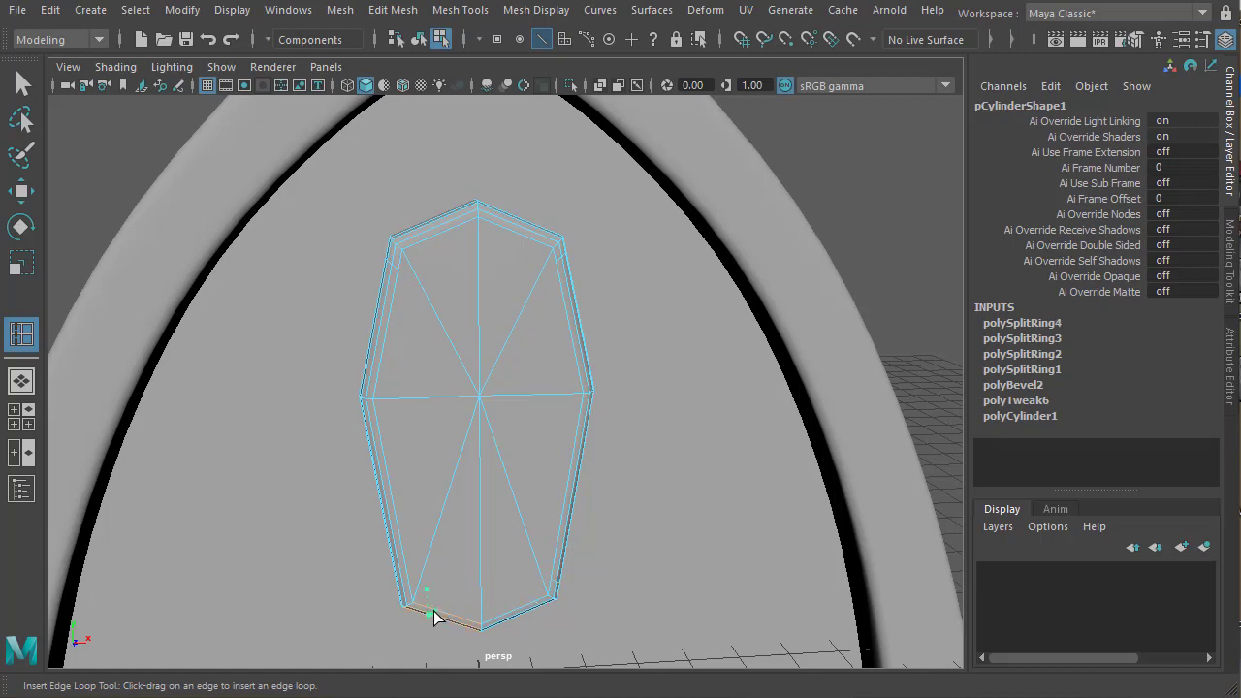
{"action": "left_click", "coordinate": [424, 612]}
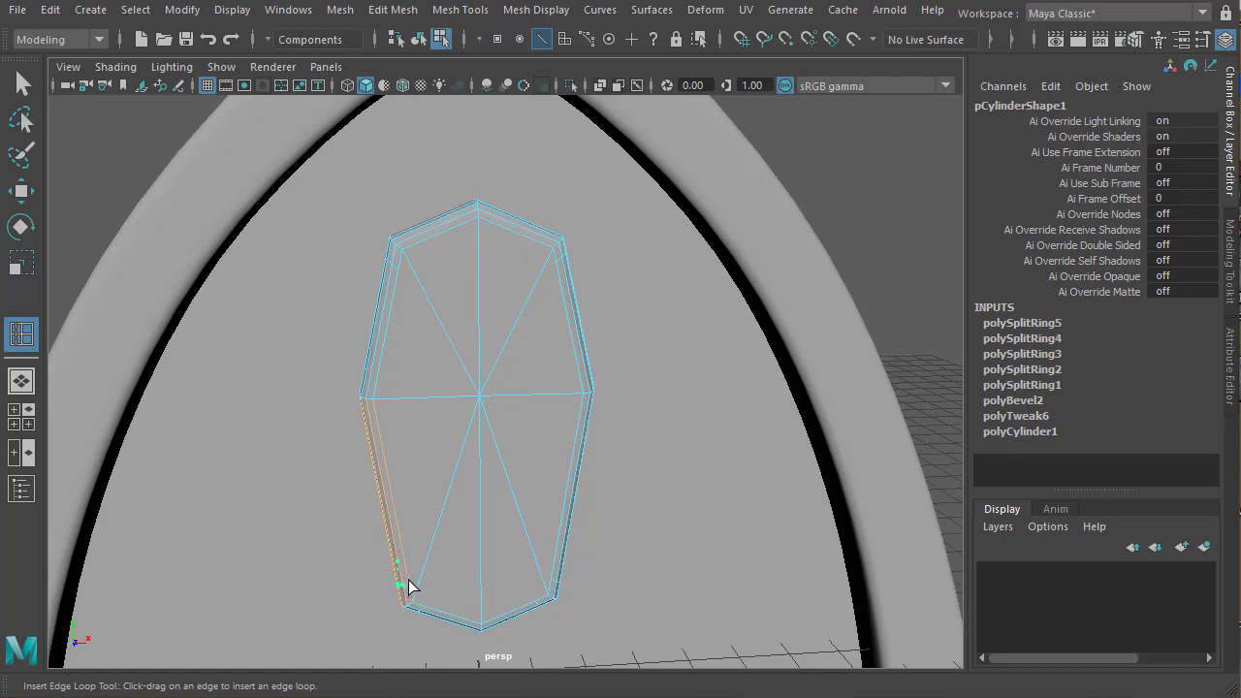
{"action": "left_click", "coordinate": [409, 585]}
{"action": "left_click", "coordinate": [23, 191]}
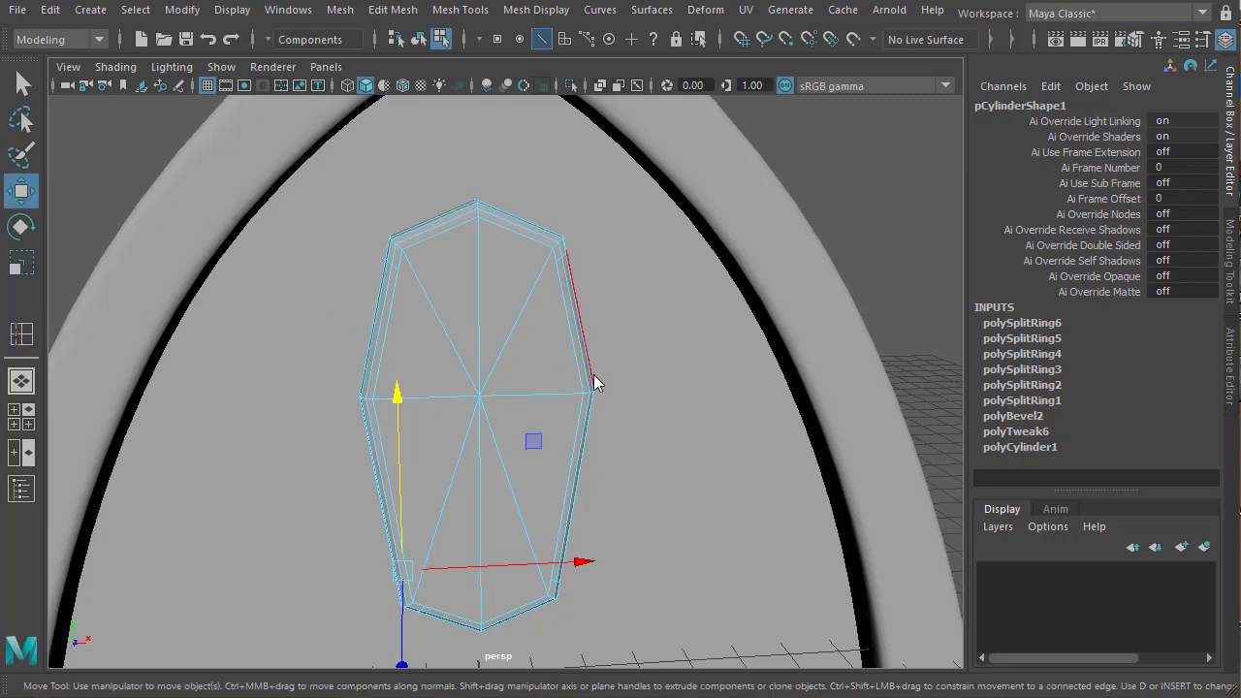
Display the panel in smooth preview and inspect its rounded corners against the whole gable
{"action": "right_click_drag", "start_coordinate": [590, 374], "coordinate": [556, 488]}
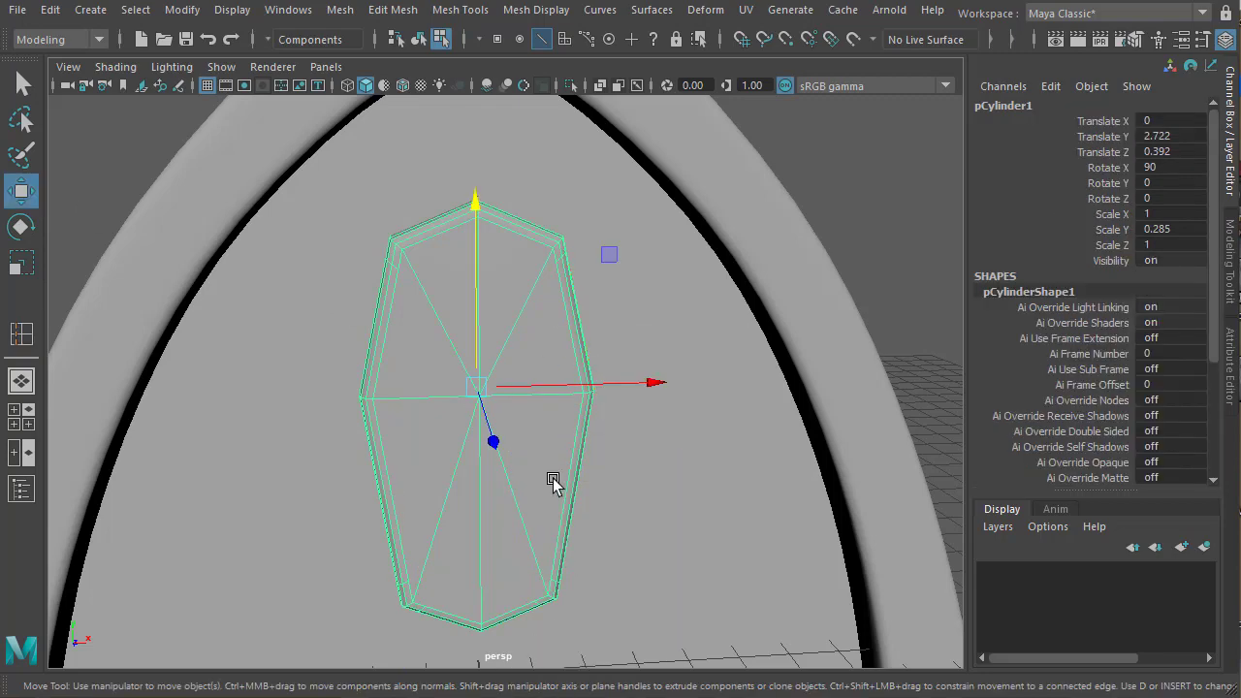
{"action": "key", "text": "3"}
{"action": "left_click", "coordinate": [679, 404]}
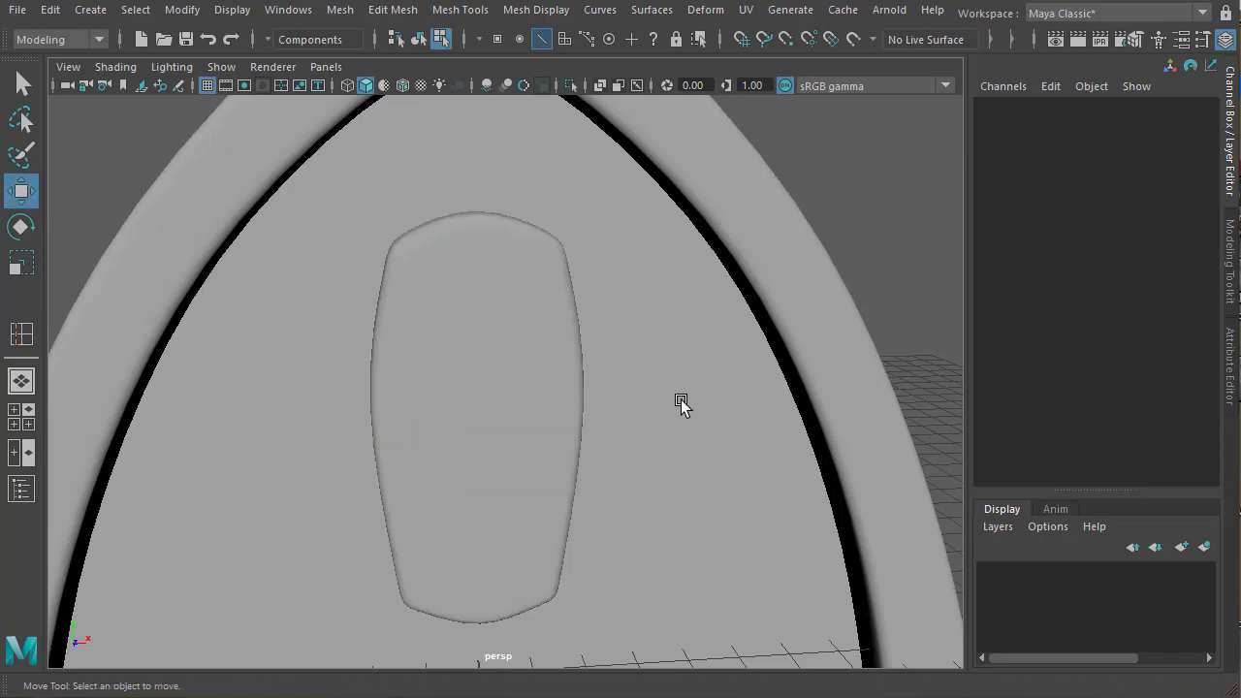
{"action": "left_click_drag", "start_coordinate": [679, 404], "coordinate": [477, 427], "text": "alt"}
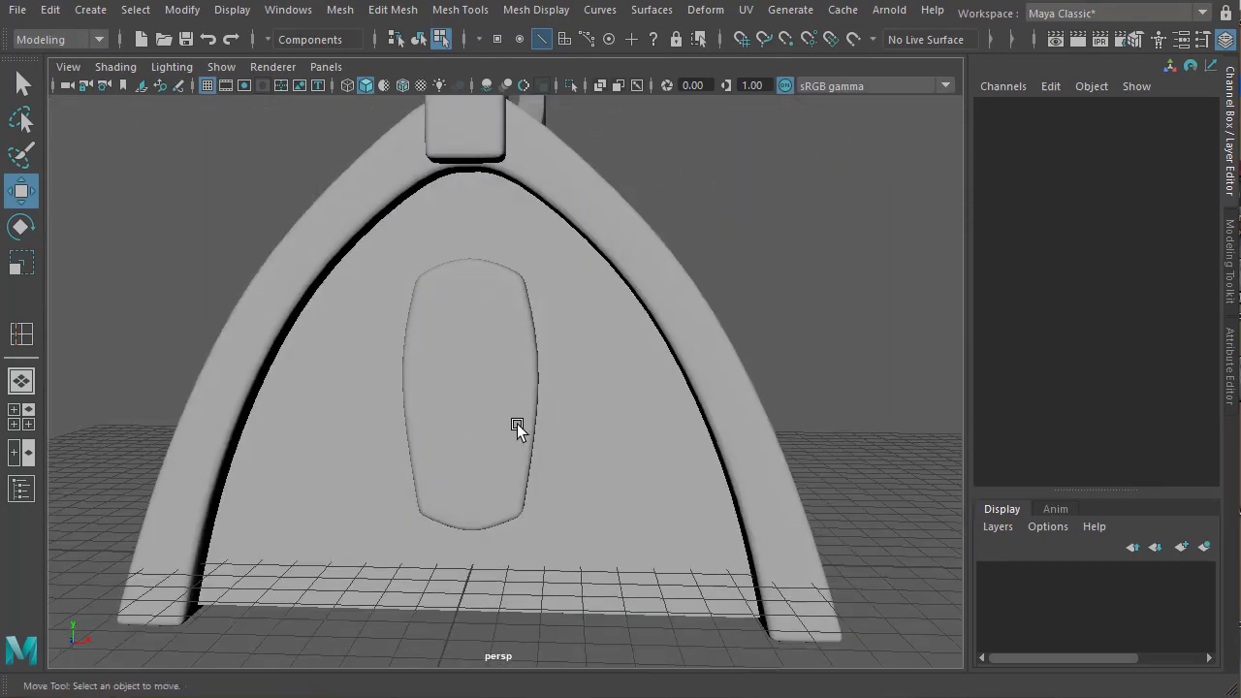
{"action": "left_click_drag", "start_coordinate": [518, 427], "coordinate": [660, 427], "text": "alt"}
Push the smoothed panel back into the gable wall along Z to a Translate Z of 0.327
{"action": "left_click", "coordinate": [559, 347]}
{"action": "right_click_drag", "start_coordinate": [589, 390], "coordinate": [569, 468]}
{"action": "middle_click_drag", "start_coordinate": [644, 398], "coordinate": [540, 369], "text": "alt"}
{"action": "left_click_drag", "start_coordinate": [540, 369], "coordinate": [582, 427], "text": "alt"}
{"action": "left_click_drag", "start_coordinate": [612, 344], "coordinate": [605, 344]}
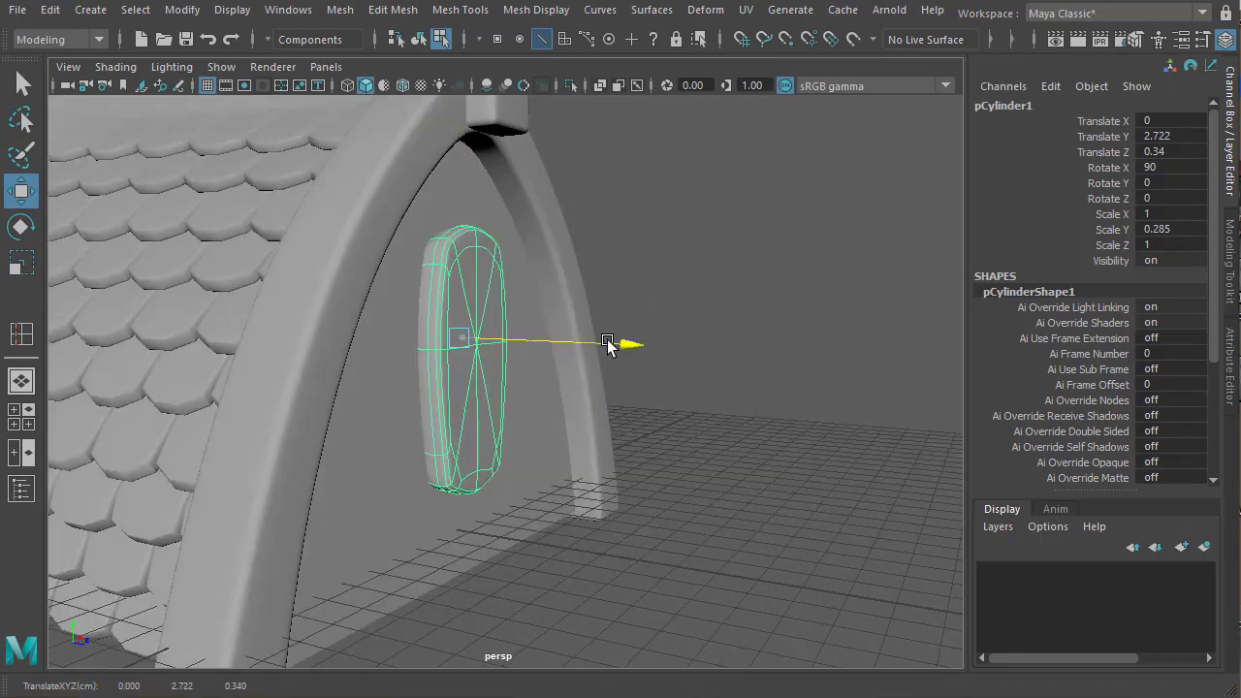
Create a polygon cylinder and rotate it about 71 degrees around X so its cap faces out from the gable
{"action": "right_click_drag", "start_coordinate": [690, 274], "coordinate": [415, 291], "text": "alt"}
{"action": "left_click", "coordinate": [97, 12]}
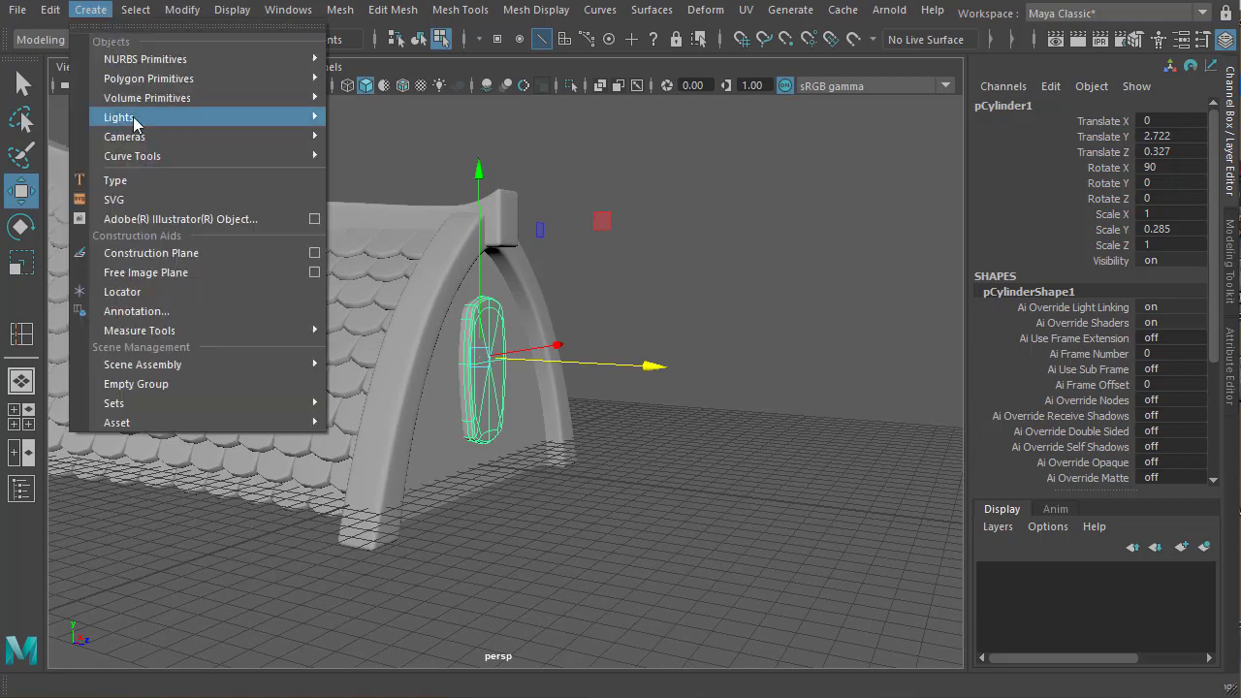
{"action": "mouse_move", "coordinate": [223, 82]}
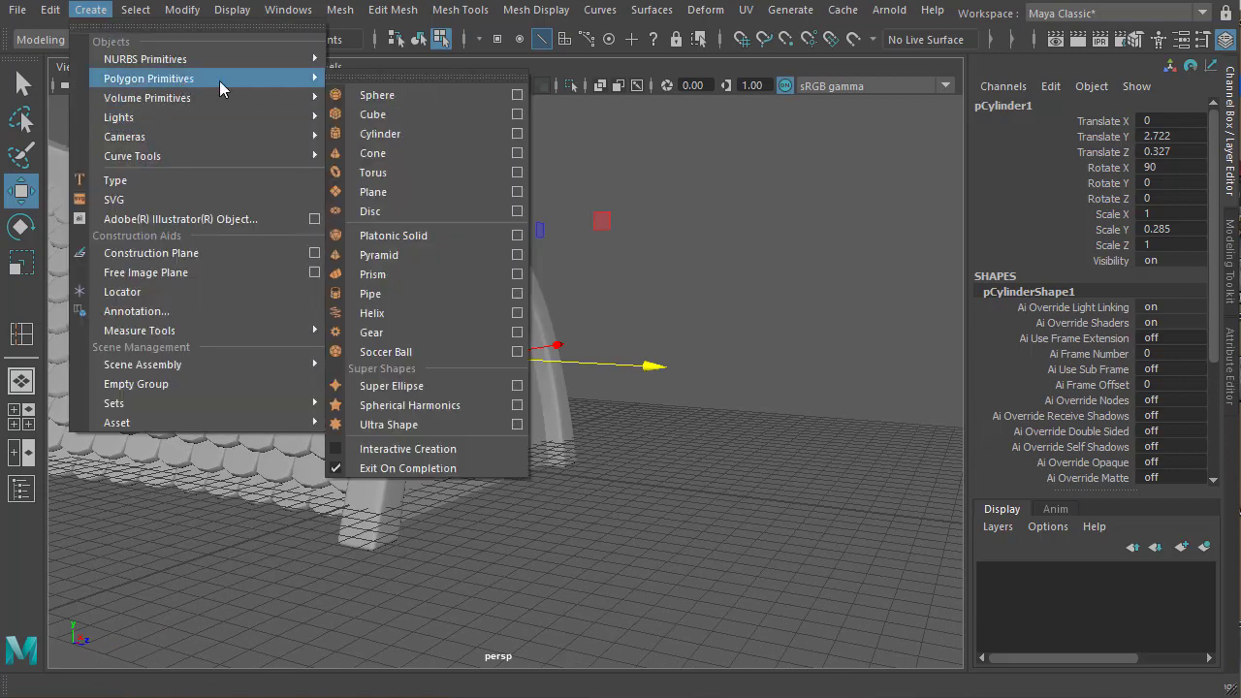
{"action": "left_click", "coordinate": [381, 134]}
{"action": "key", "text": "e"}
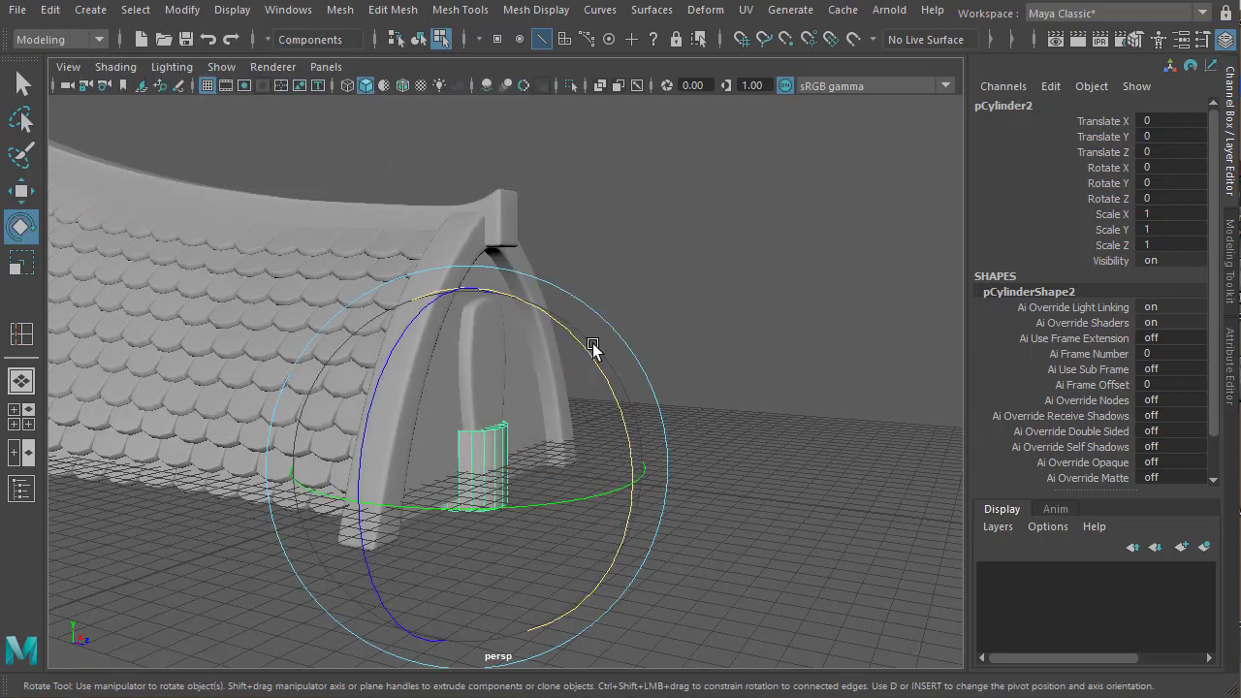
{"action": "left_click_drag", "start_coordinate": [592, 347], "coordinate": [278, 350]}
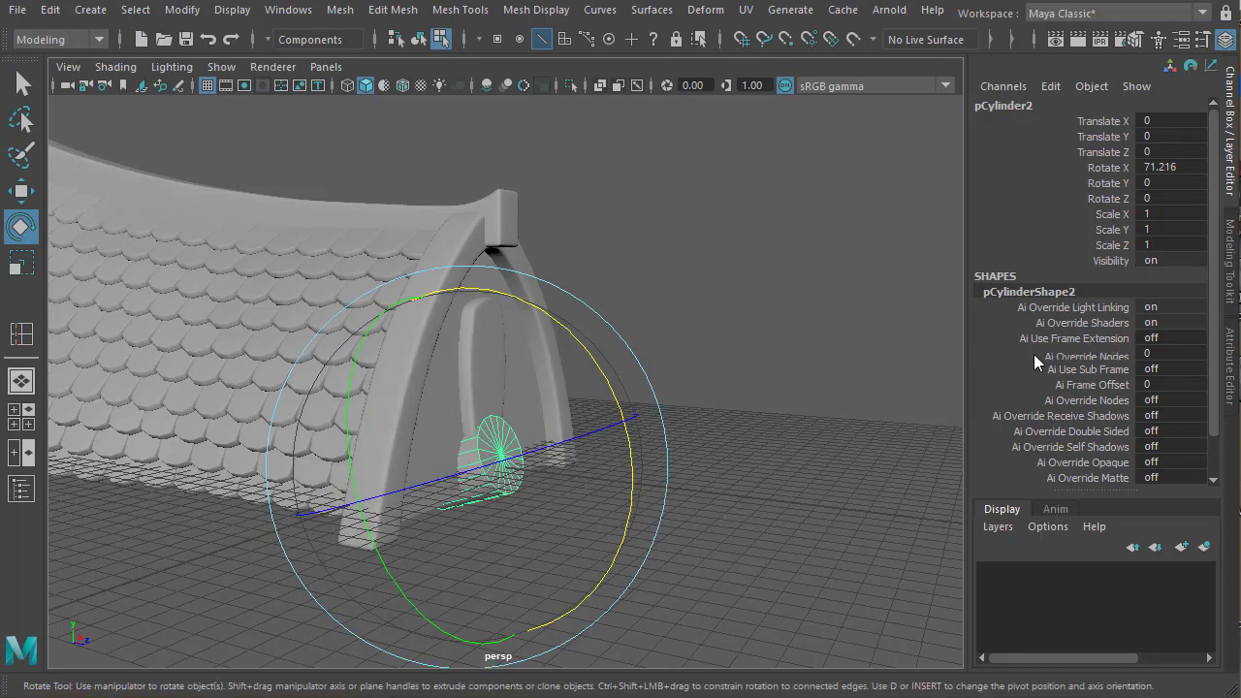
Set the new cylinder's axis subdivisions to 8 and its cap subdivisions to 0
{"action": "scroll", "coordinate": [1034, 354], "scroll_direction": "down", "scroll_amount": 2}
{"action": "left_click", "coordinate": [1037, 464]}
{"action": "scroll", "coordinate": [1123, 407], "scroll_direction": "down", "scroll_amount": 3}
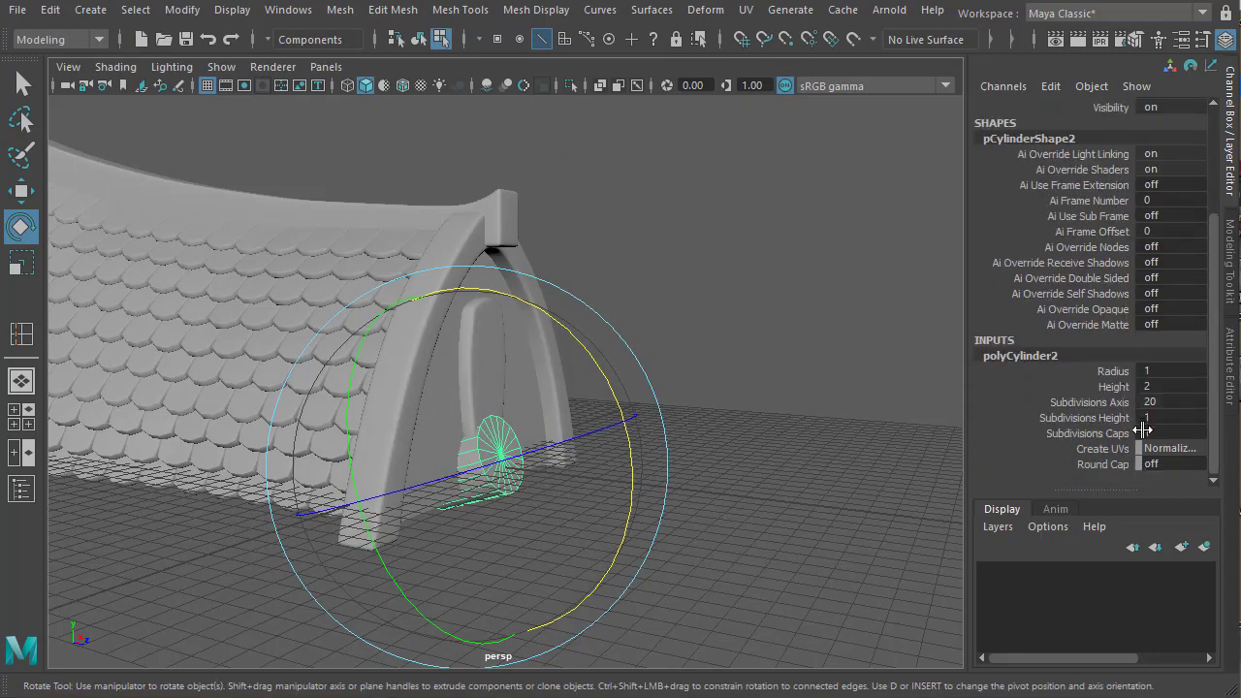
{"action": "left_click", "coordinate": [1111, 403]}
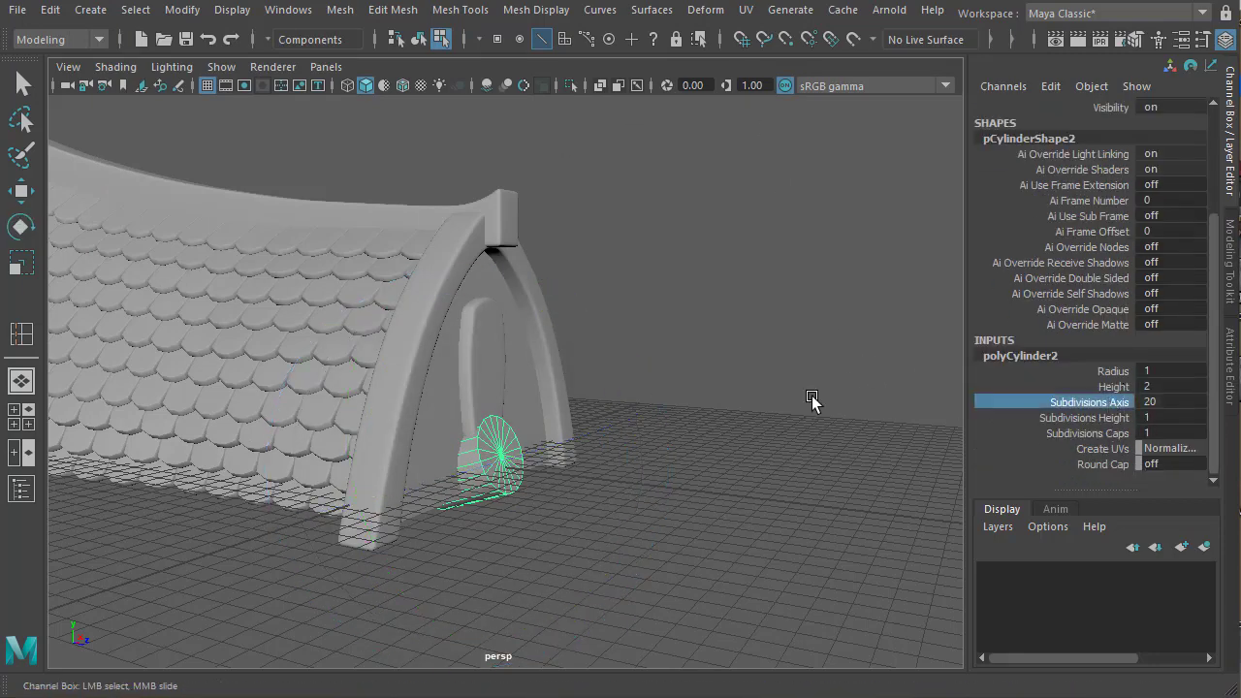
{"action": "left_click", "coordinate": [1156, 400]}
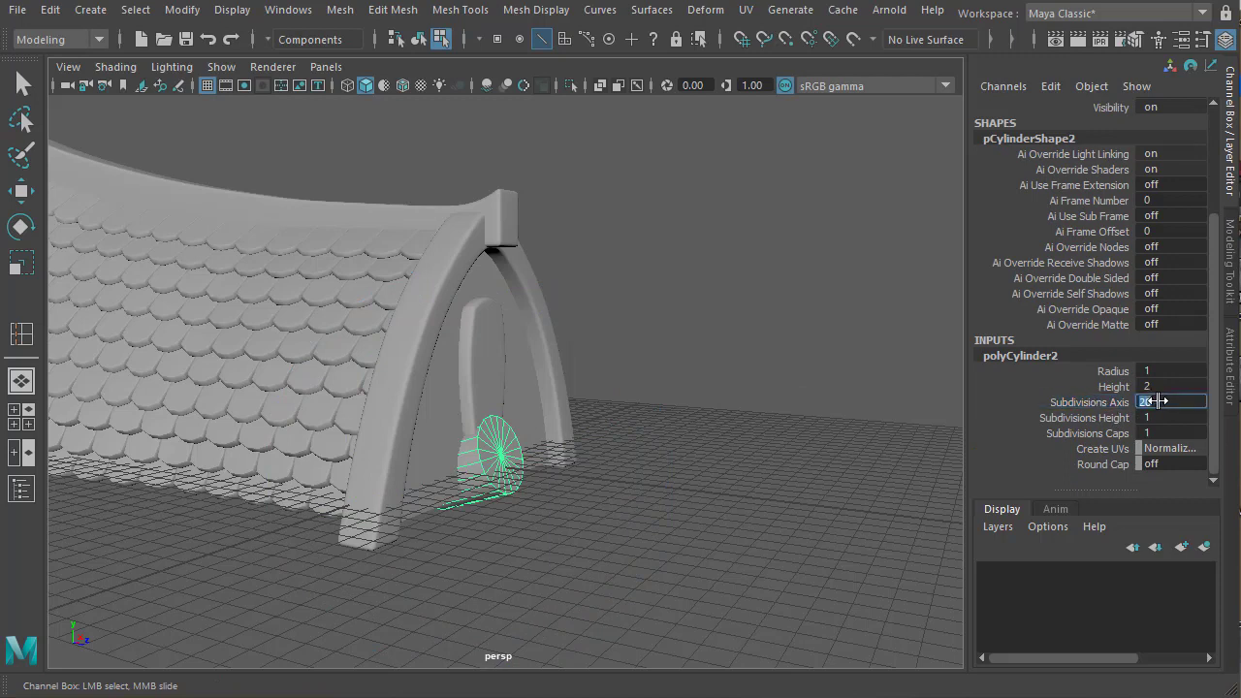
{"action": "type", "text": "8"}
{"action": "key", "text": "Return"}
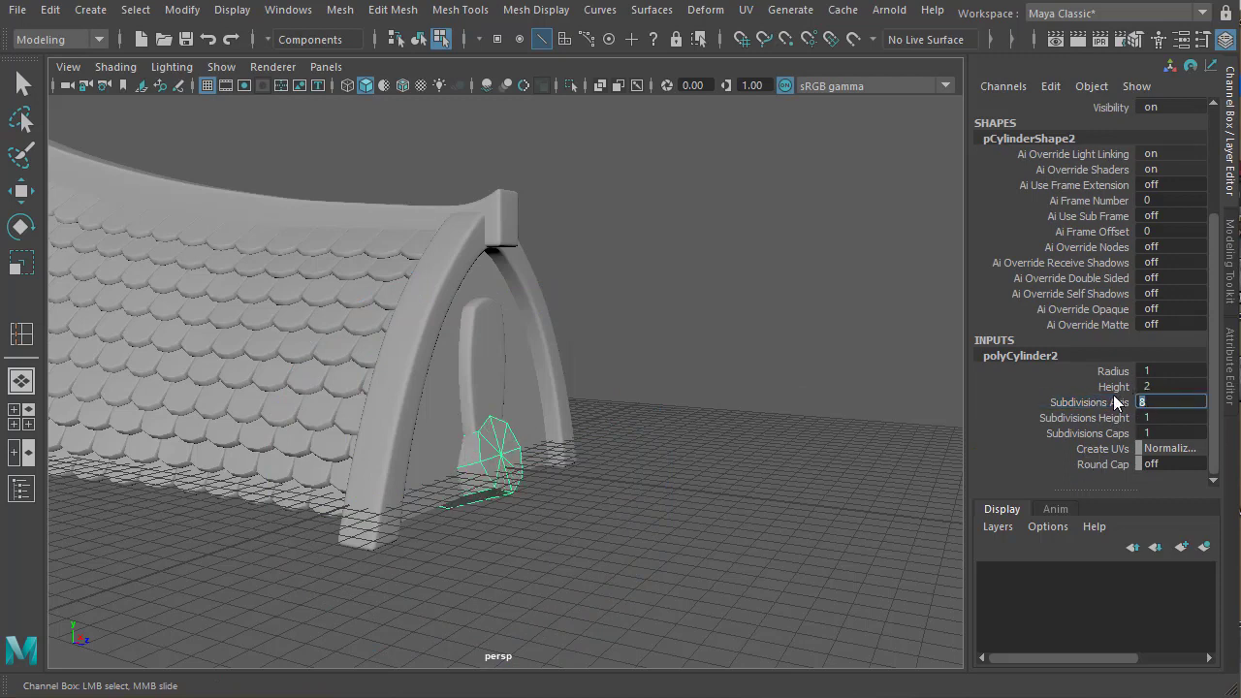
{"action": "left_click", "coordinate": [1118, 432]}
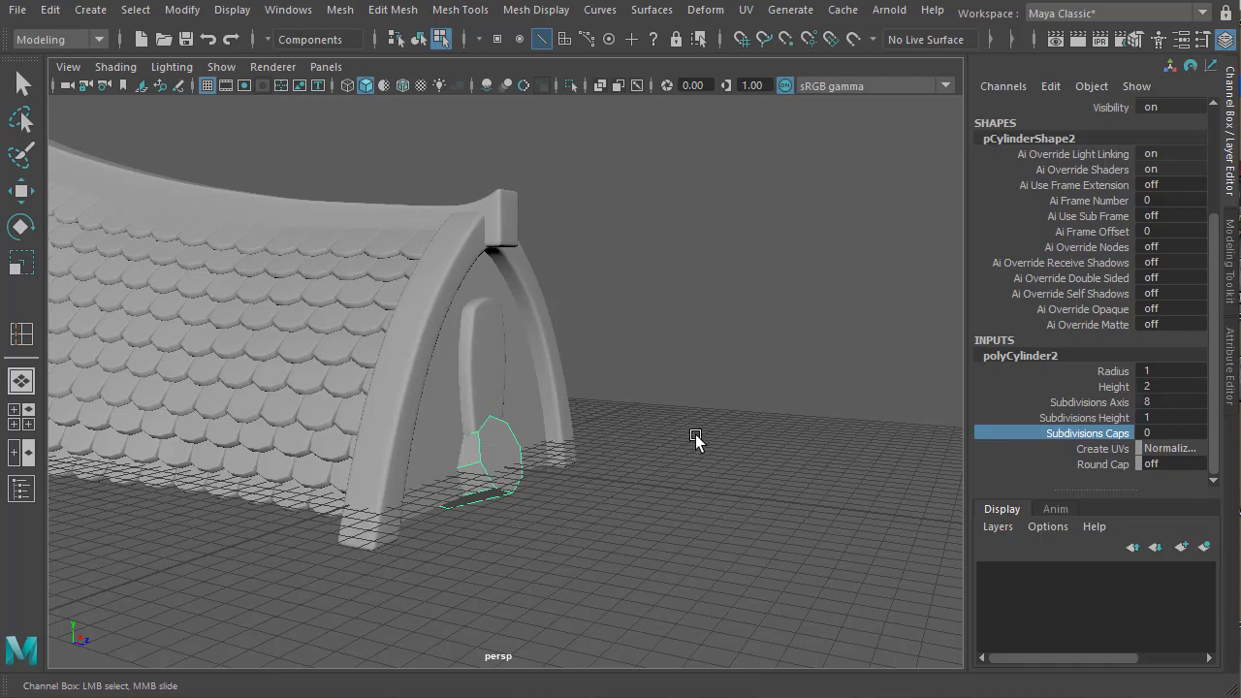
Set the eight-sided cylinder's Rotate X to exactly 90
{"action": "key", "text": "w"}
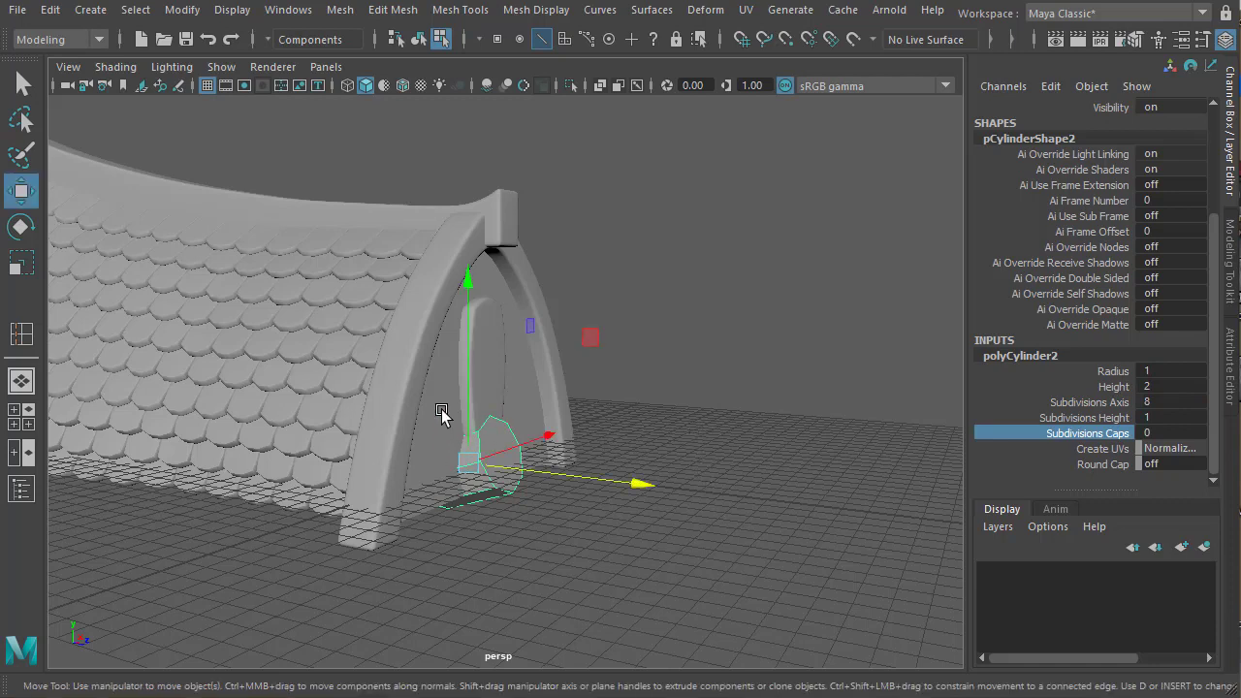
{"action": "scroll", "coordinate": [1084, 252], "scroll_direction": "up", "scroll_amount": 5}
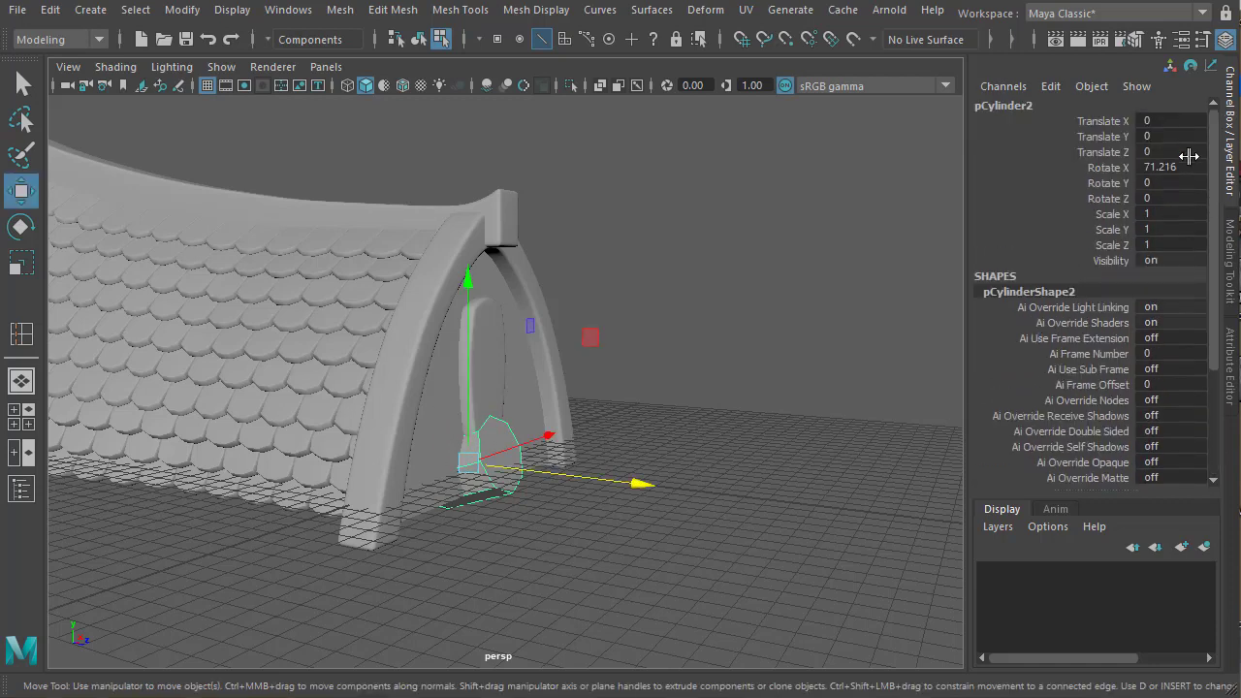
{"action": "left_click", "coordinate": [1184, 170]}
{"action": "type", "text": "90"}
{"action": "key", "text": "Return"}
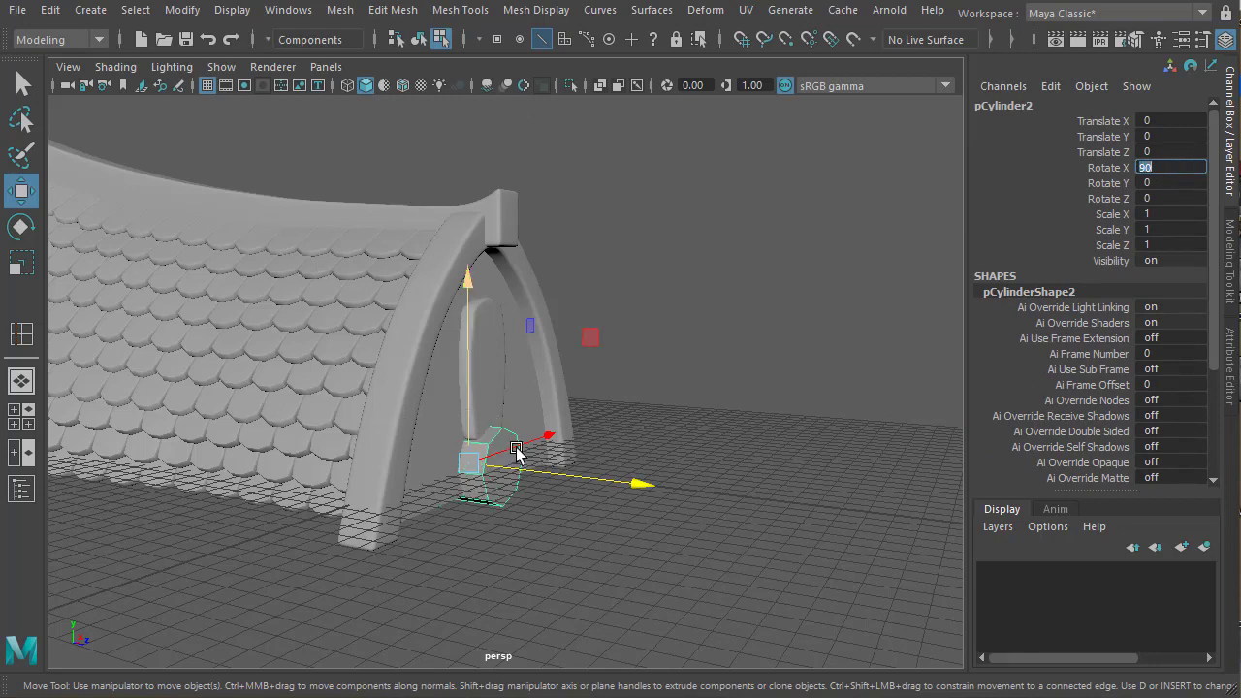
Scale the cylinder uniformly to 0.477 and move it in front of the gable panel at Translate Y 3.089, Translate Z 1.031
{"action": "left_click_drag", "start_coordinate": [516, 452], "coordinate": [446, 443], "text": "alt"}
{"action": "key", "text": "e"}
{"action": "key", "text": "r"}
{"action": "key", "text": "w"}
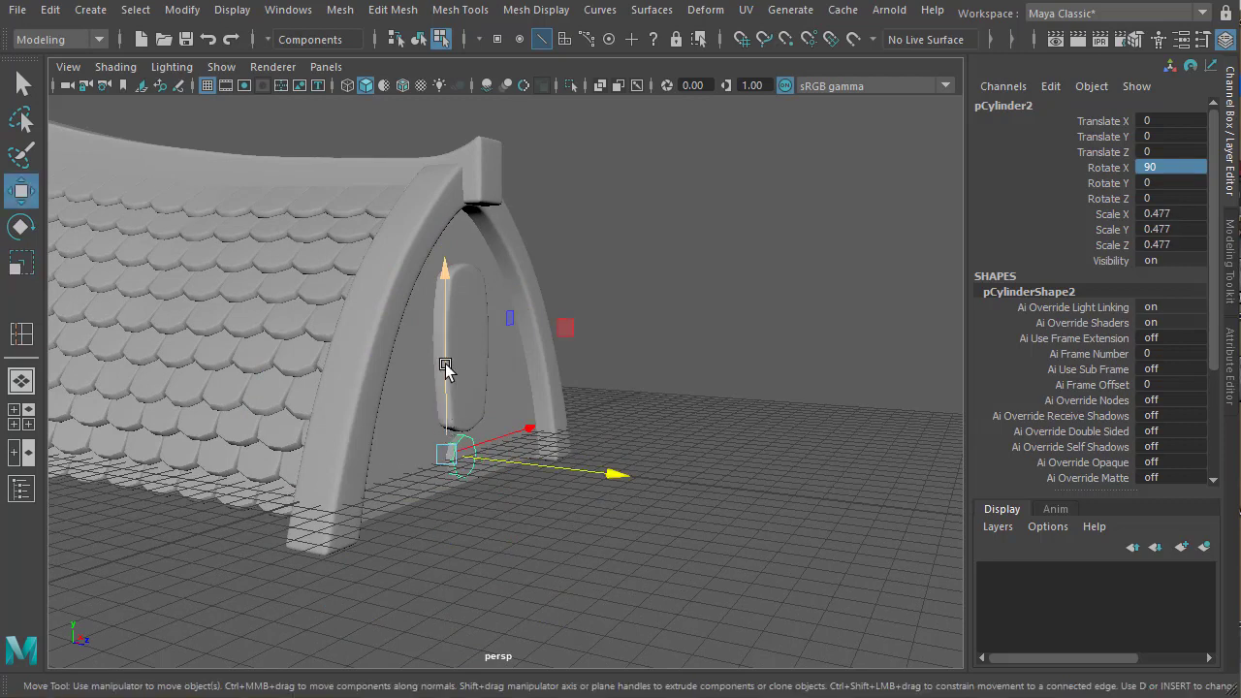
{"action": "left_click_drag", "start_coordinate": [445, 367], "coordinate": [445, 232]}
{"action": "left_click_drag", "start_coordinate": [540, 321], "coordinate": [573, 388]}
In the side view, pull the cylinder's outer end vertices far out along Z and scale them down to form a long tapered pole
{"action": "key", "text": "space"}
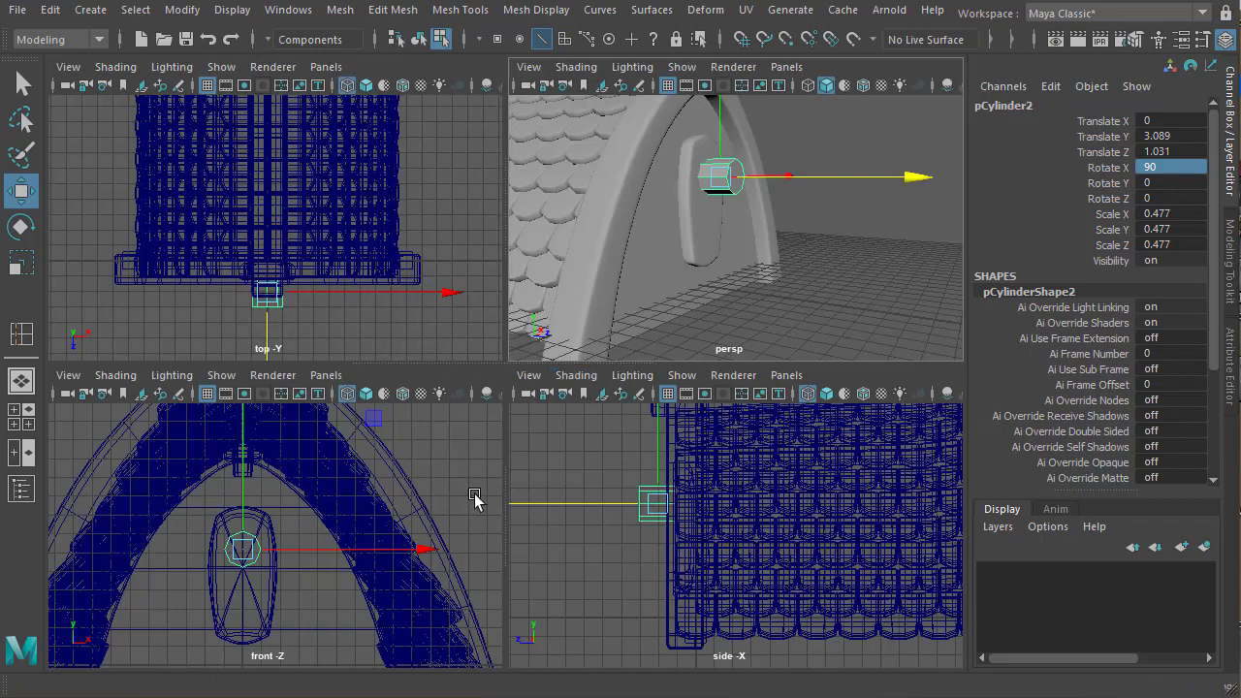
{"action": "key", "text": "space"}
{"action": "scroll", "coordinate": [549, 513], "scroll_direction": "down", "scroll_amount": 5}
{"action": "right_click", "coordinate": [551, 423]}
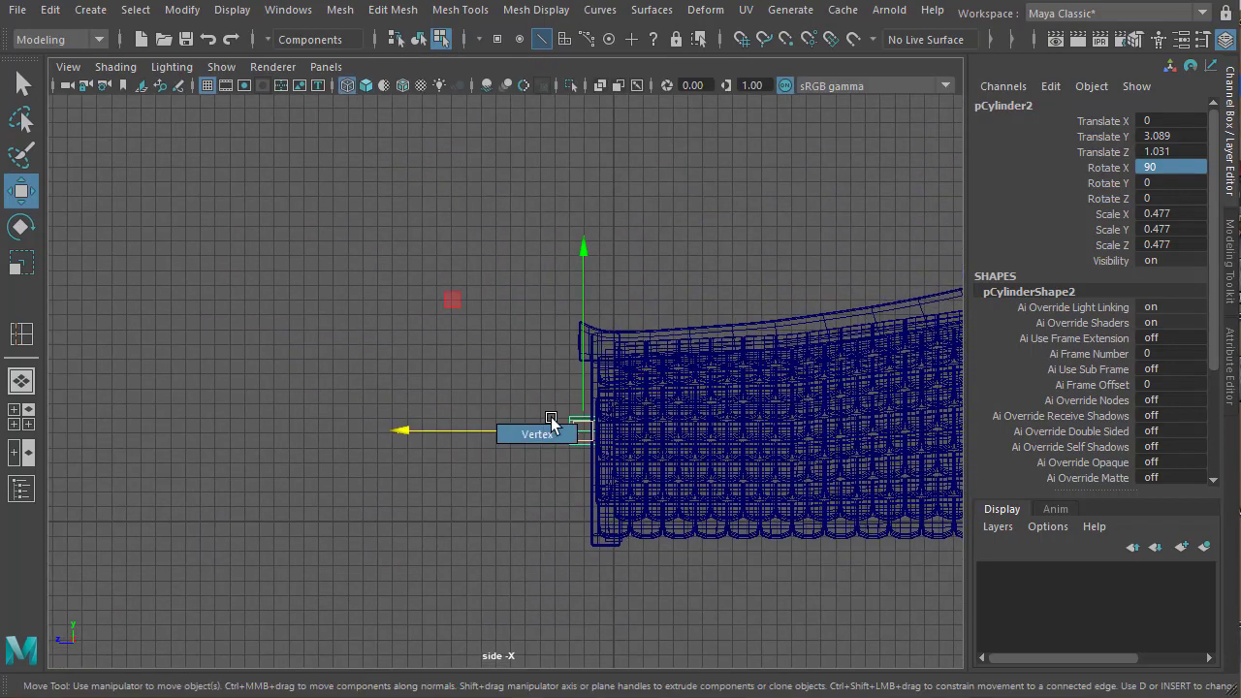
{"action": "left_click_drag", "start_coordinate": [540, 388], "coordinate": [323, 437]}
{"action": "key", "text": "r"}
{"action": "key", "text": "w"}
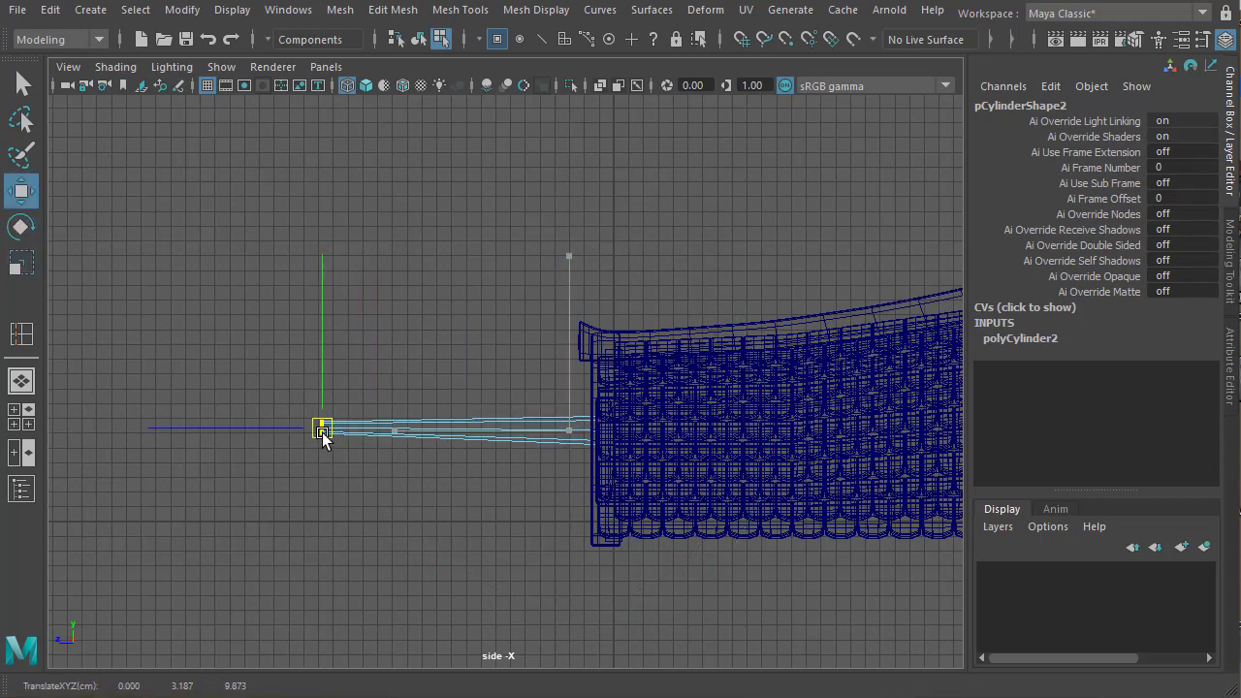
{"action": "key", "text": "e"}
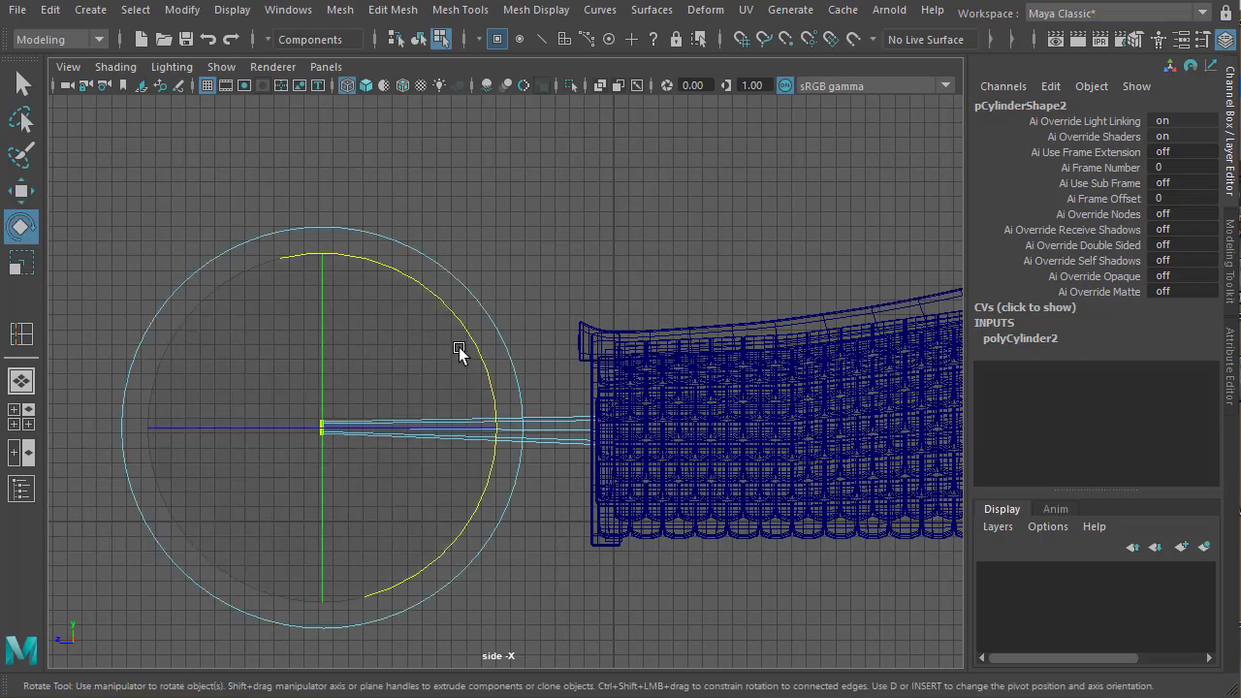
{"action": "key", "text": "w"}
Extrude the pole's outer end face outward with a Local Translate Z of 1.452
{"action": "middle_click_drag", "start_coordinate": [469, 334], "coordinate": [609, 351], "text": "alt"}
{"action": "right_click_drag", "start_coordinate": [609, 351], "coordinate": [212, 443], "text": "alt"}
{"action": "middle_click_drag", "start_coordinate": [211, 442], "coordinate": [67, 440], "text": "alt"}
{"action": "mouse_move", "coordinate": [552, 433]}
{"action": "middle_mouse_down", "text": "alt"}
{"action": "mouse_move", "coordinate": [293, 431]}
{"action": "mouse_move", "coordinate": [467, 429]}
{"action": "middle_mouse_up", "text": "alt"}
{"action": "key", "text": "space"}
{"action": "key", "text": "space"}
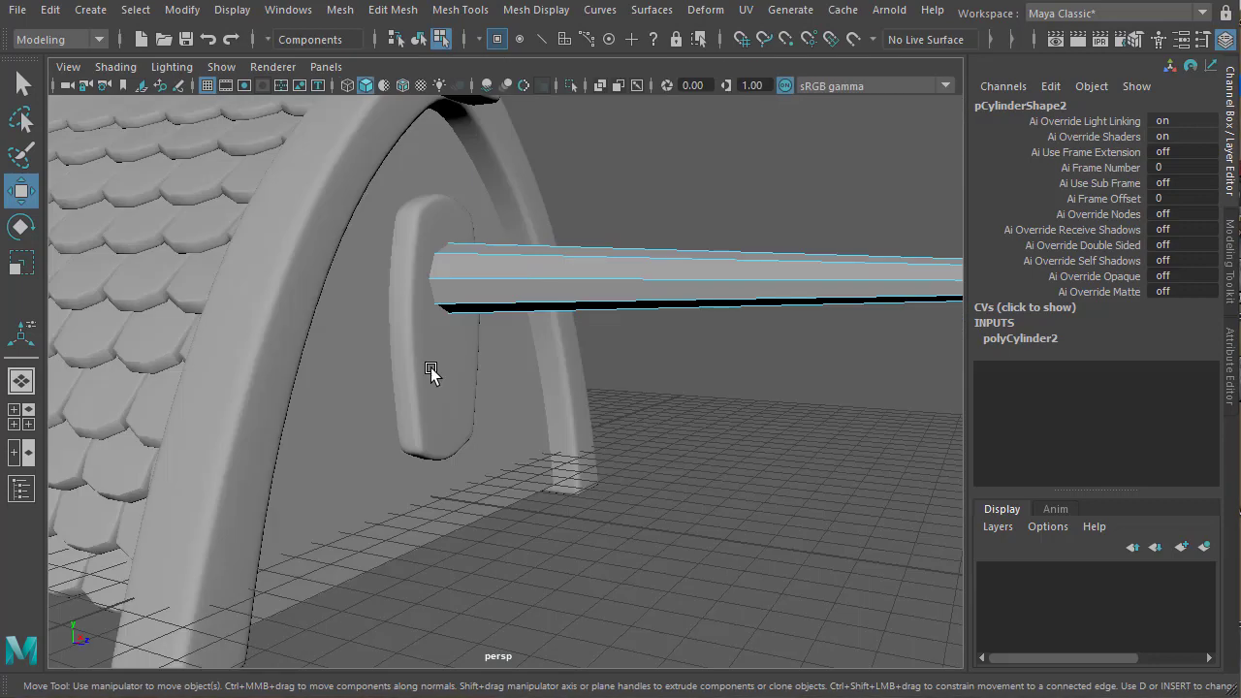
{"action": "mouse_move", "coordinate": [470, 406]}
{"action": "right_mouse_down", "text": "alt"}
{"action": "mouse_move", "coordinate": [409, 391]}
{"action": "mouse_move", "coordinate": [430, 381]}
{"action": "right_mouse_up", "text": "alt"}
{"action": "key", "text": "f"}
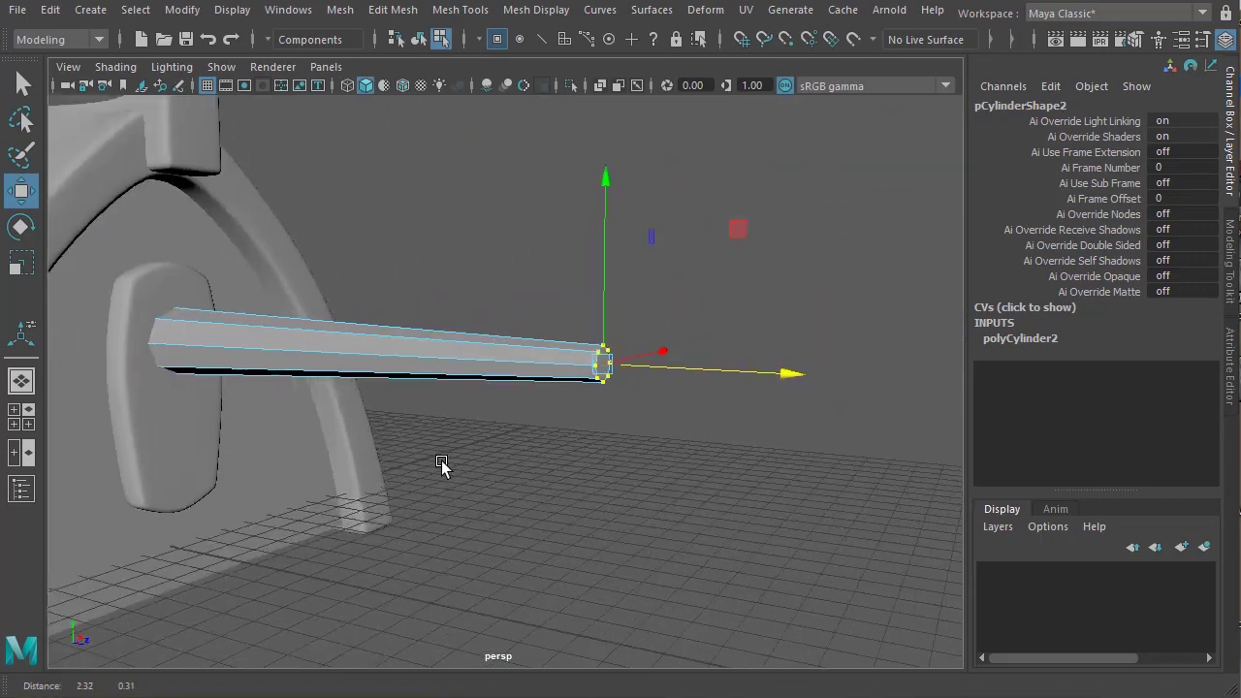
{"action": "right_click", "coordinate": [574, 360]}
{"action": "left_click", "coordinate": [577, 412]}
{"action": "left_click", "coordinate": [576, 366]}
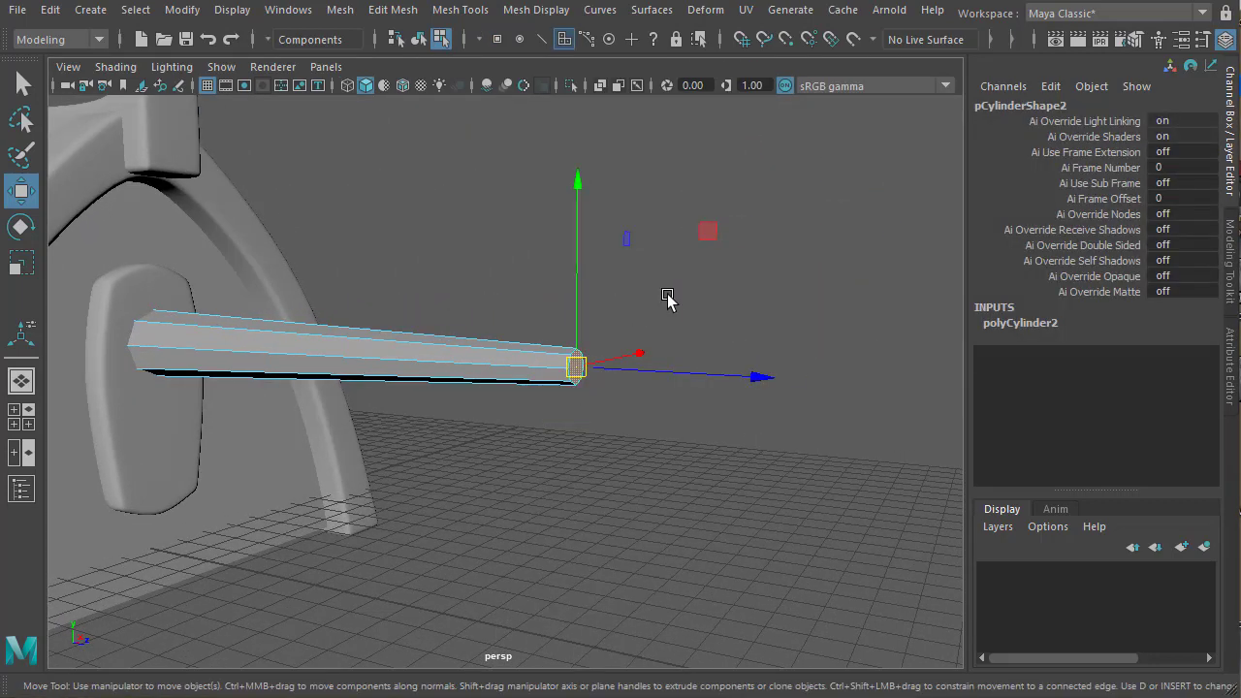
{"action": "right_click_drag", "start_coordinate": [668, 296], "coordinate": [672, 348], "text": "shift"}
{"action": "left_click_drag", "start_coordinate": [608, 429], "coordinate": [814, 349], "text": "alt"}
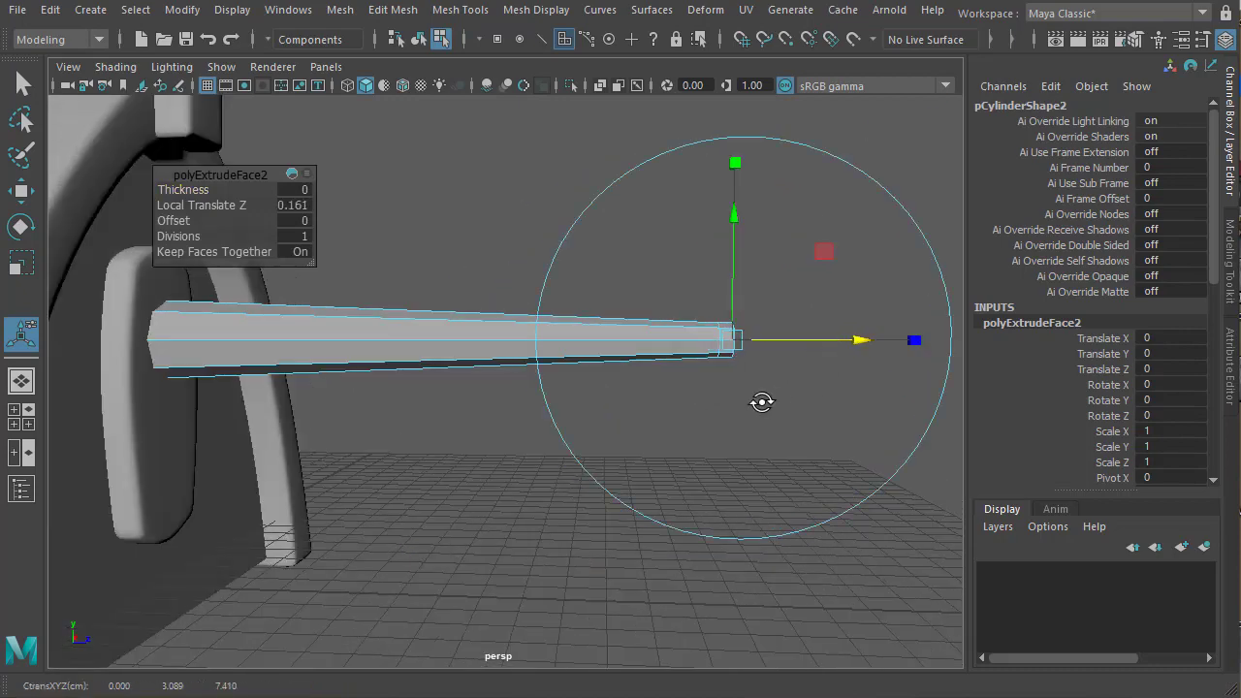
{"action": "left_click_drag", "start_coordinate": [756, 404], "coordinate": [871, 356], "text": "alt"}
Scale the extruded end face down to a sharp point at the pole's tip
{"action": "key", "text": "e"}
{"action": "key", "text": "r"}
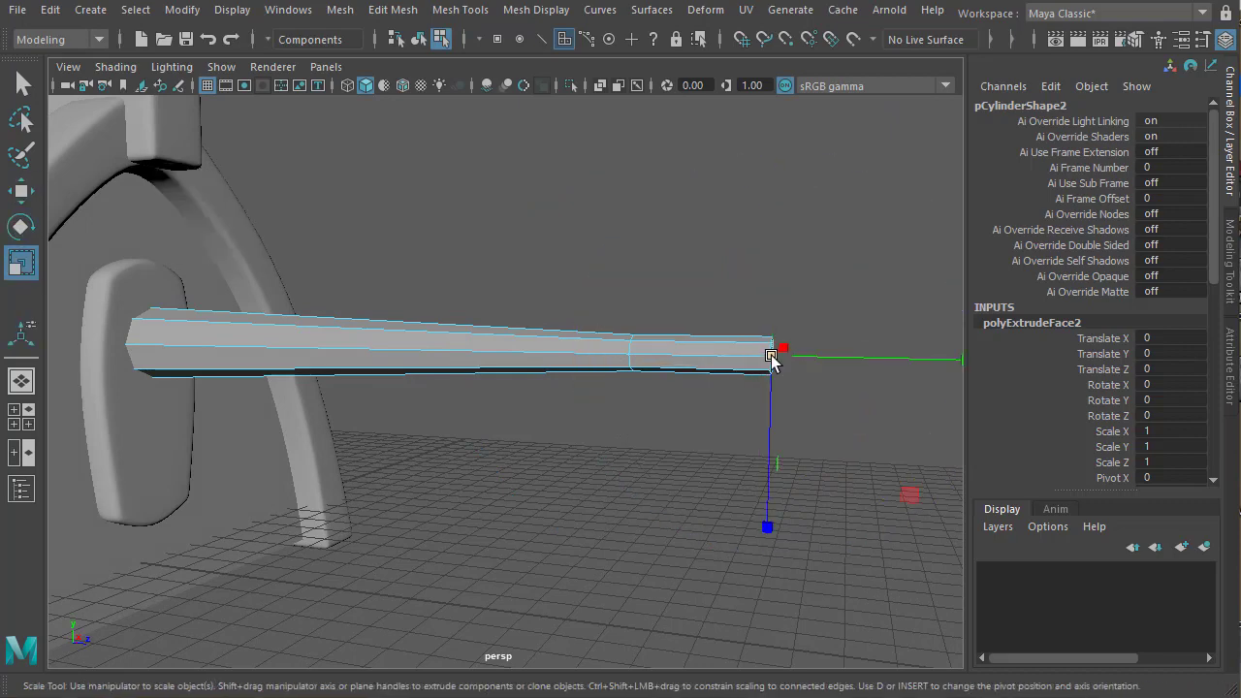
{"action": "left_click_drag", "start_coordinate": [773, 359], "coordinate": [753, 361]}
{"action": "key", "text": "f"}
{"action": "right_click_drag", "start_coordinate": [679, 388], "coordinate": [519, 402], "text": "alt"}
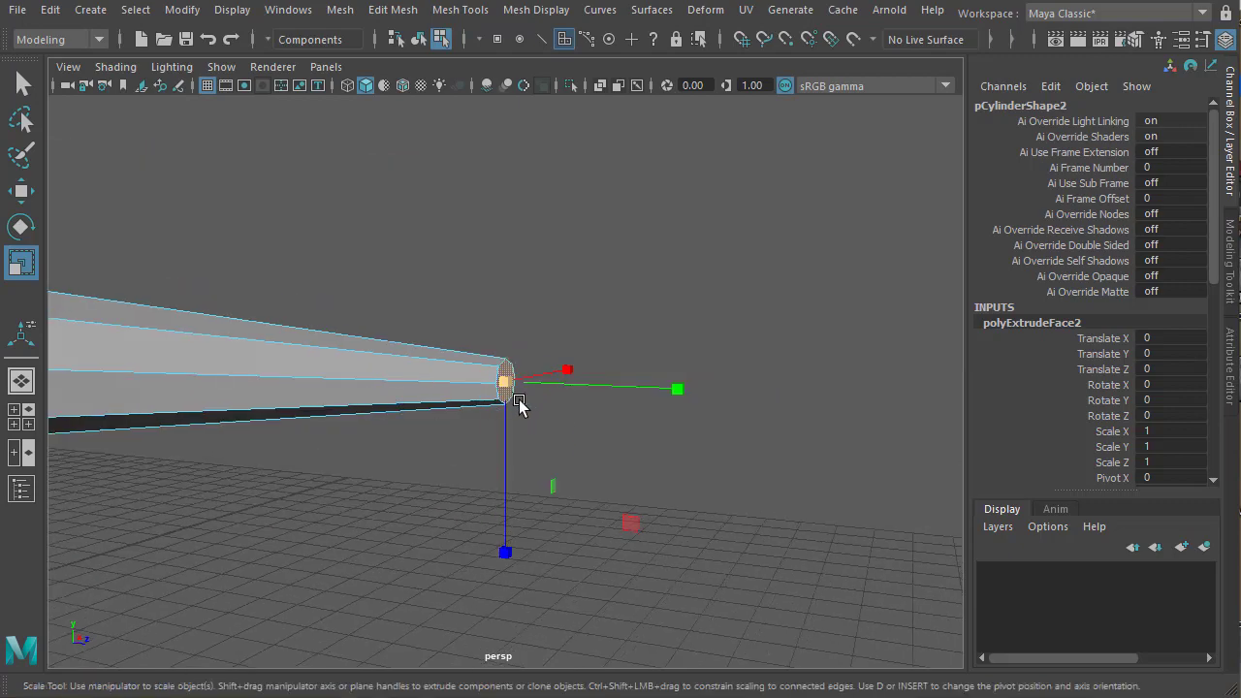
{"action": "left_click_drag", "start_coordinate": [509, 382], "coordinate": [464, 388]}
Insert an edge loop on the pointed tip section just beyond where it meets the pole
{"action": "right_click_drag", "start_coordinate": [631, 378], "coordinate": [156, 364], "text": "alt"}
{"action": "middle_click_drag", "start_coordinate": [357, 358], "coordinate": [402, 355], "text": "alt"}
{"action": "left_click_drag", "start_coordinate": [402, 356], "coordinate": [452, 397], "text": "alt"}
{"action": "right_click_drag", "start_coordinate": [398, 385], "coordinate": [382, 501]}
{"action": "key", "text": "ctrl+a"}
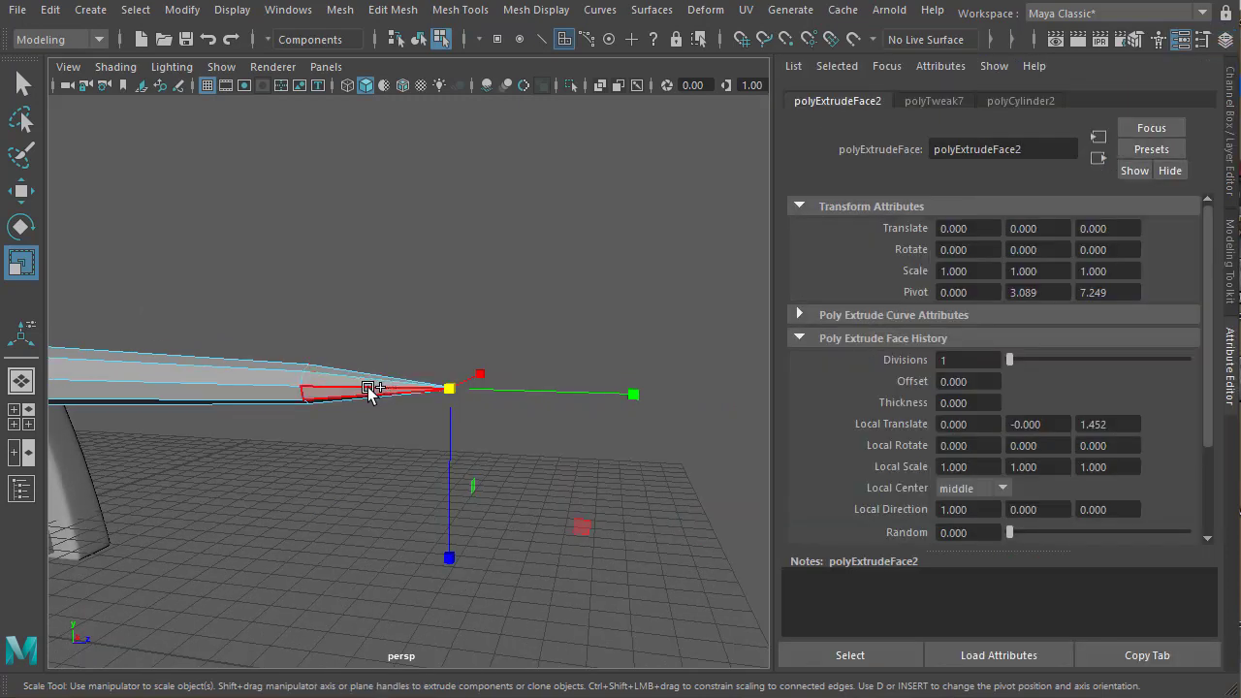
{"action": "right_click", "coordinate": [359, 385], "text": "shift"}
{"action": "right_click_drag", "start_coordinate": [358, 385], "coordinate": [228, 403], "text": "shift"}
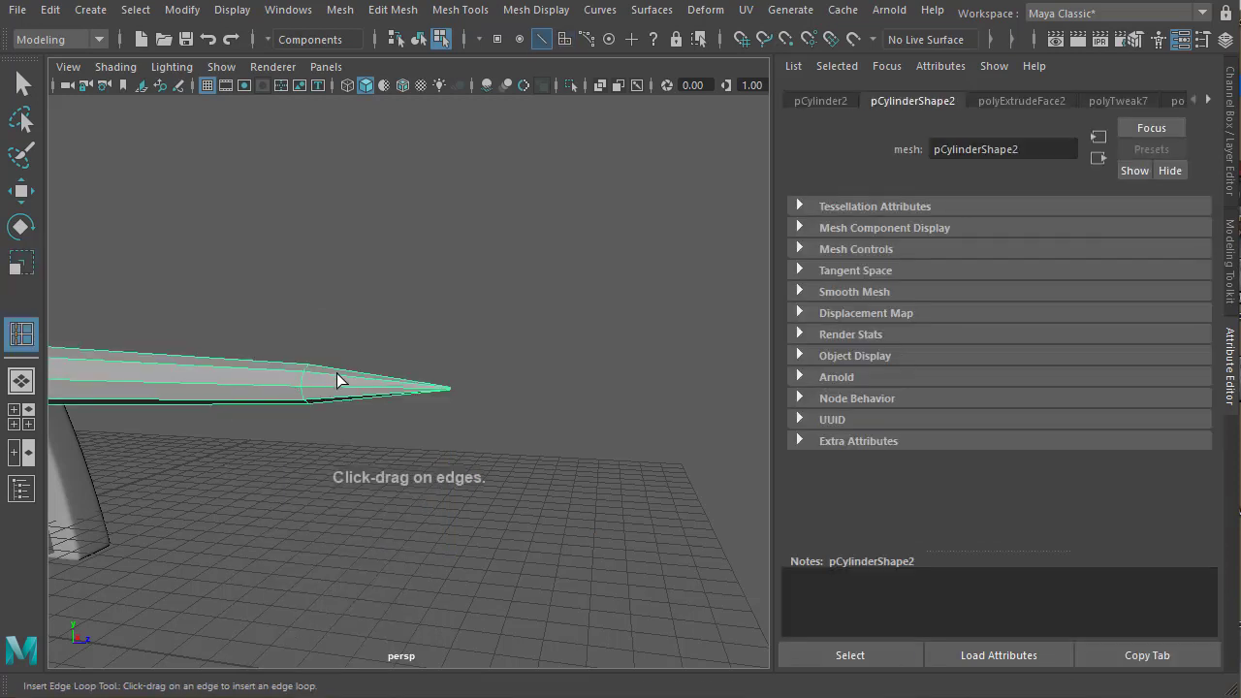
{"action": "left_click", "coordinate": [318, 373]}
{"action": "key", "text": "w"}
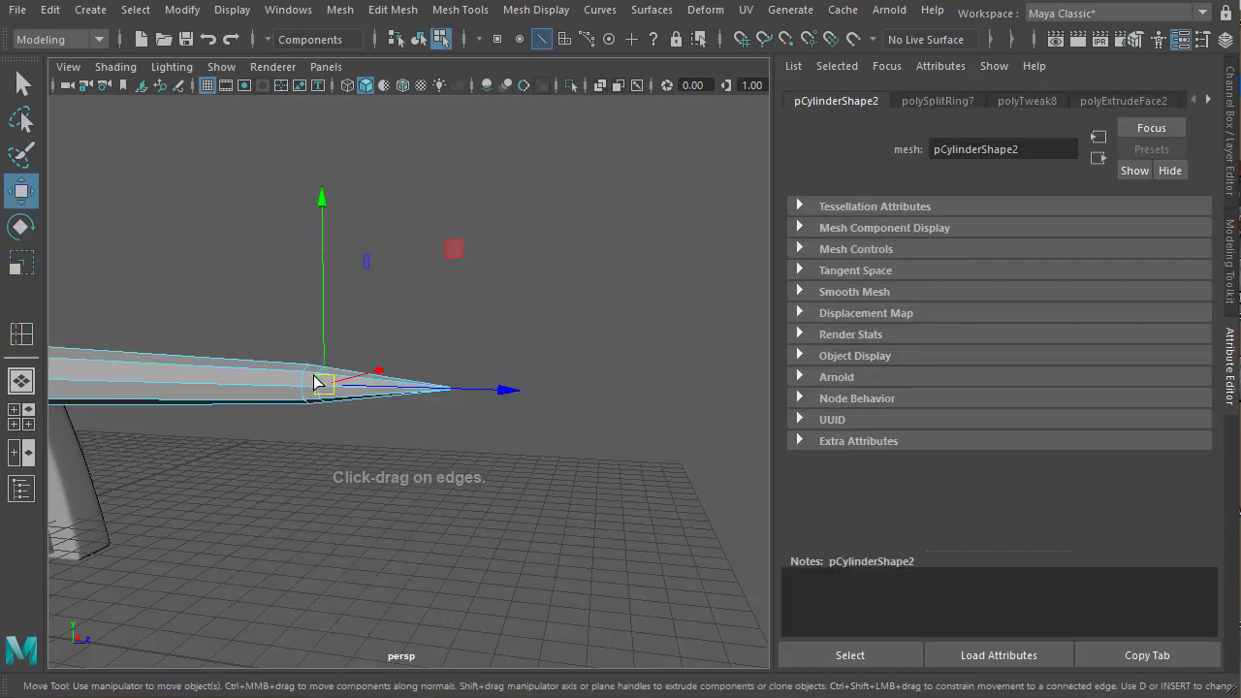
Scale the new edge loop outward uniformly to flare the tip into a spearhead
{"action": "key", "text": "r"}
{"action": "left_click_drag", "start_coordinate": [324, 384], "coordinate": [407, 372]}
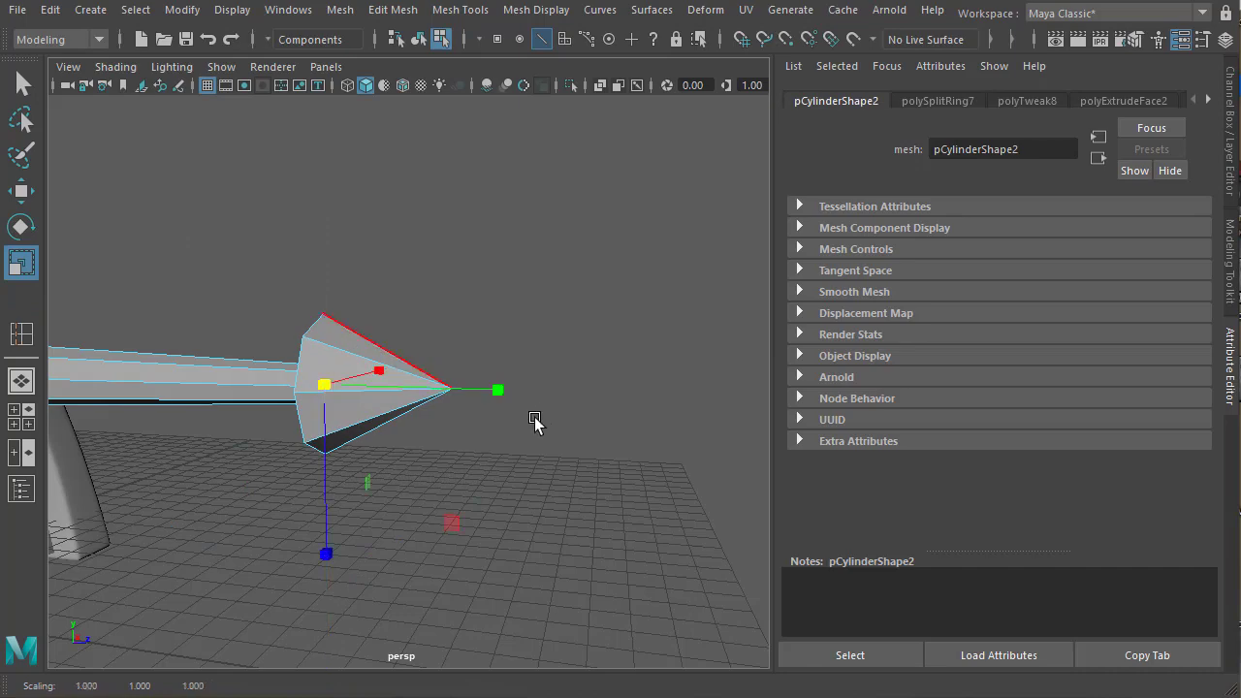
{"action": "mouse_move", "coordinate": [534, 421]}
{"action": "left_mouse_down", "text": "alt"}
{"action": "mouse_move", "coordinate": [534, 443]}
{"action": "mouse_move", "coordinate": [599, 408]}
{"action": "mouse_move", "coordinate": [485, 421]}
{"action": "mouse_move", "coordinate": [526, 443]}
{"action": "mouse_move", "coordinate": [443, 435]}
{"action": "mouse_move", "coordinate": [524, 422]}
{"action": "left_mouse_up", "text": "alt"}
{"action": "scroll", "coordinate": [435, 407], "scroll_direction": "up", "scroll_amount": 3}
Move the neck edge loop behind the spearhead back along Z to about 7.14
{"action": "key", "text": "w"}
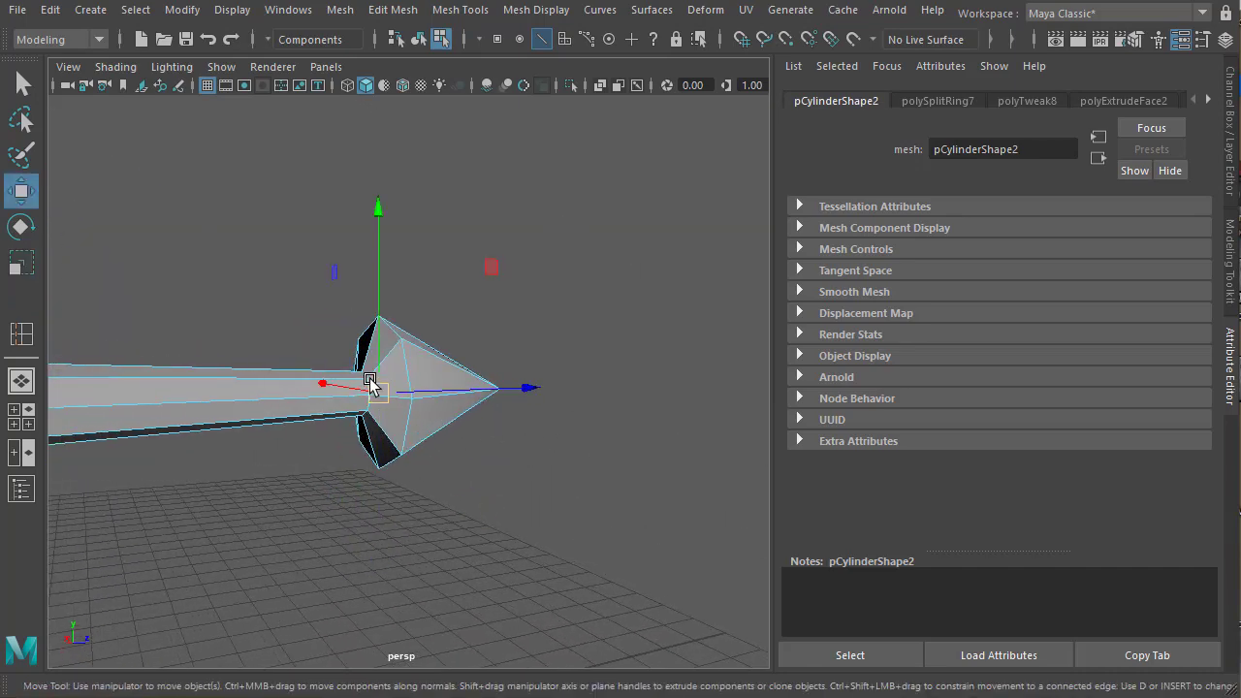
{"action": "scroll", "coordinate": [466, 381], "scroll_direction": "up", "scroll_amount": 3}
{"action": "middle_click_drag", "start_coordinate": [466, 381], "coordinate": [547, 374], "text": "alt"}
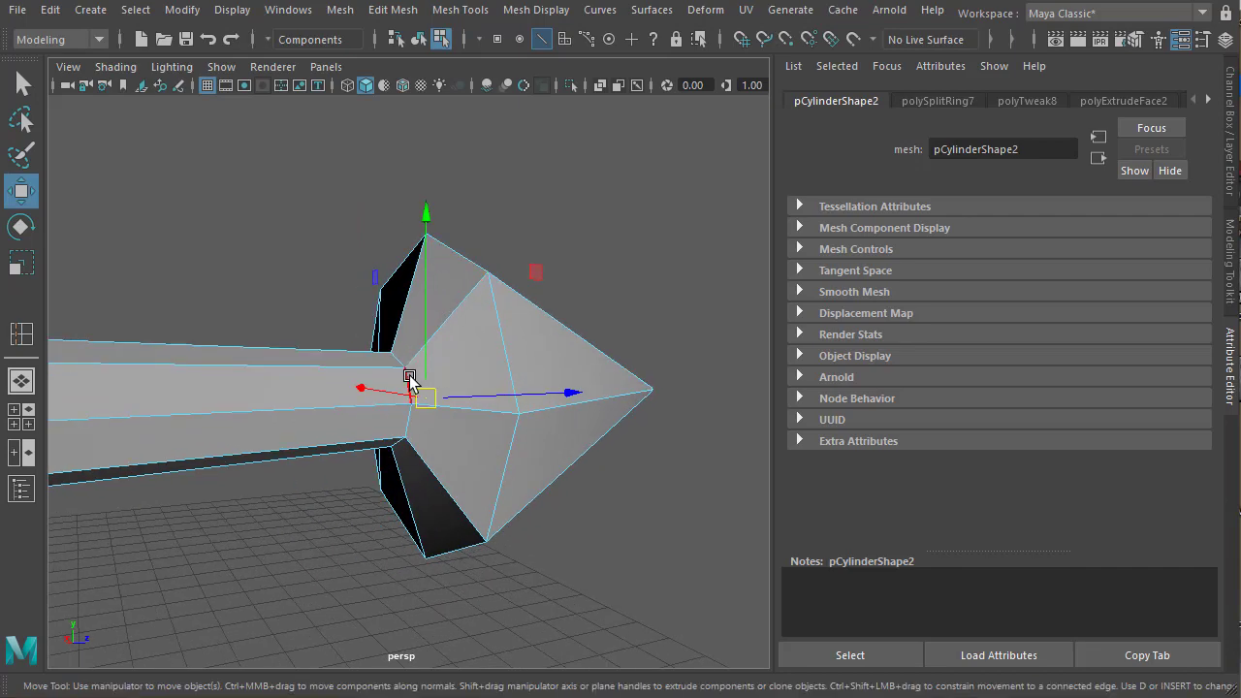
{"action": "left_click_drag", "start_coordinate": [456, 396], "coordinate": [512, 416]}
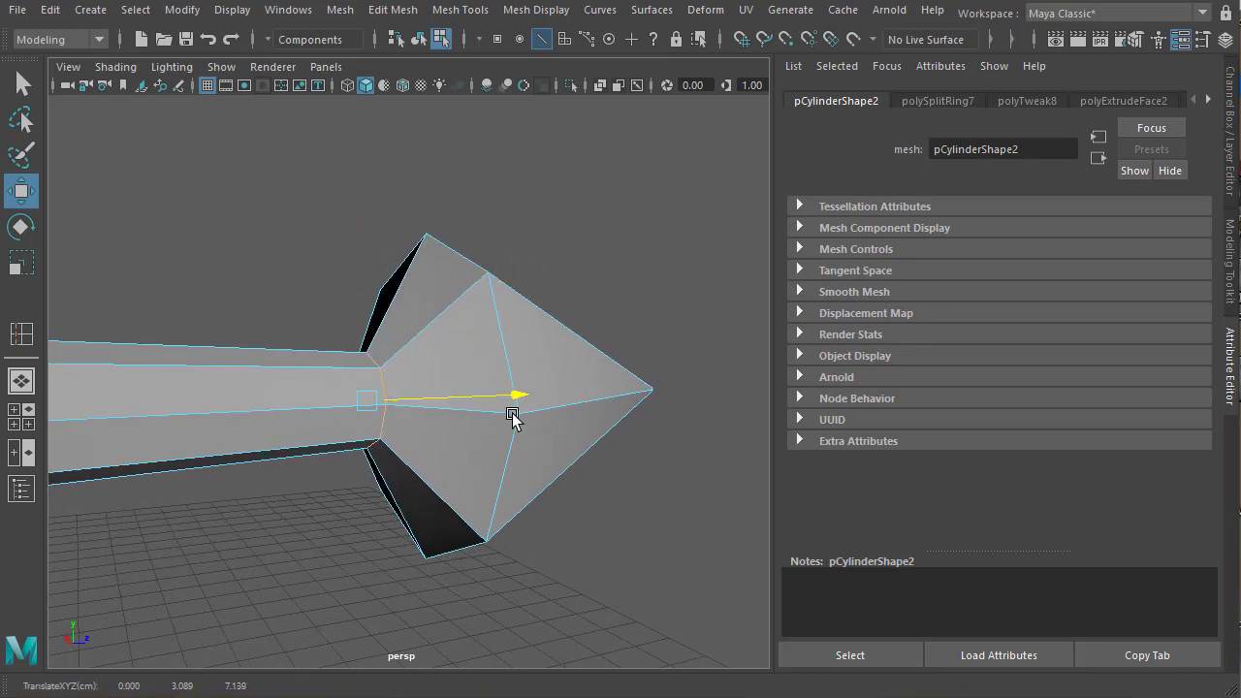
Pull the spearhead's tip vertices outward along Z to about 9.56 to lengthen the point
{"action": "scroll", "coordinate": [385, 474], "scroll_direction": "down", "scroll_amount": 3}
{"action": "left_click_drag", "start_coordinate": [385, 474], "coordinate": [113, 460], "text": "alt"}
{"action": "scroll", "coordinate": [113, 460], "scroll_direction": "down", "scroll_amount": 5}
{"action": "middle_click_drag", "start_coordinate": [419, 396], "coordinate": [555, 379], "text": "alt"}
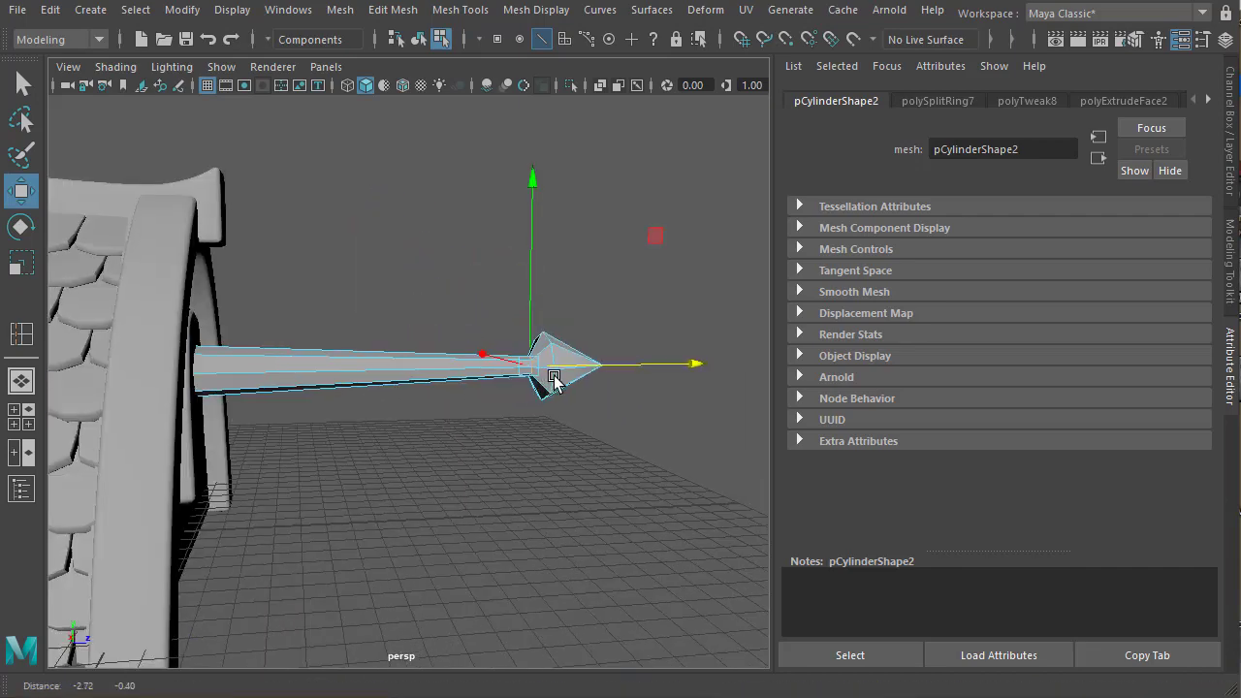
{"action": "left_click_drag", "start_coordinate": [555, 378], "coordinate": [587, 379], "text": "alt"}
{"action": "key", "text": "F9"}
{"action": "left_click", "coordinate": [611, 385]}
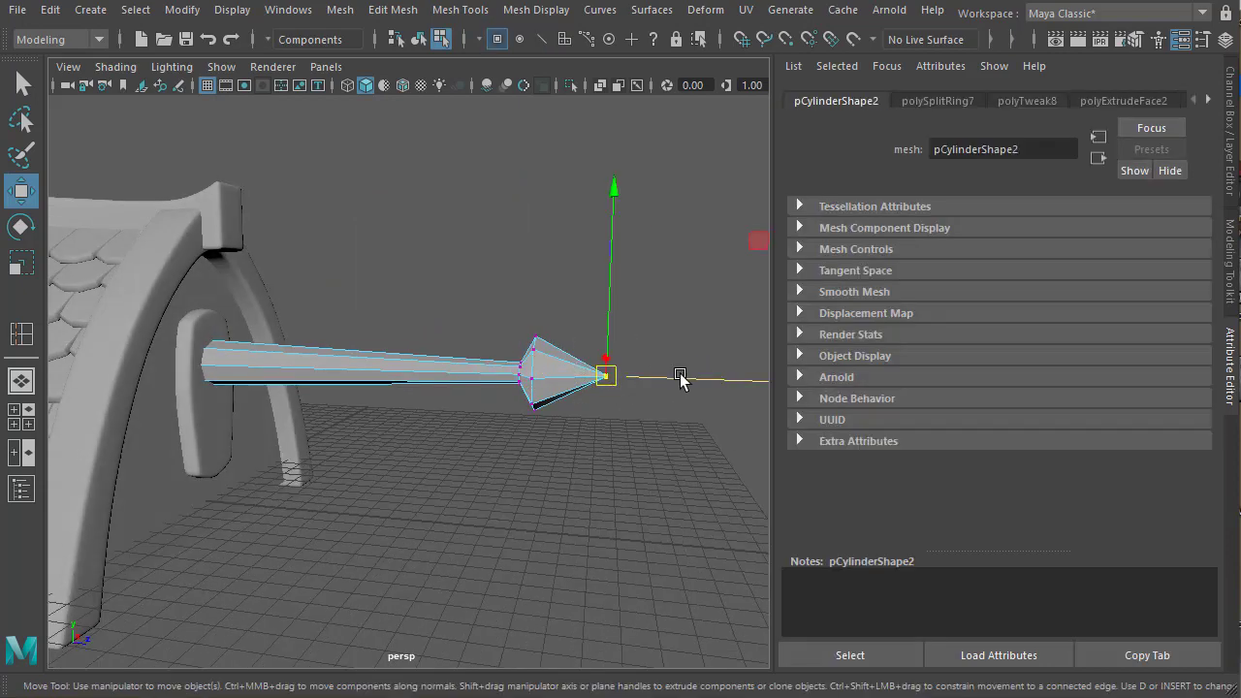
{"action": "left_click_drag", "start_coordinate": [680, 378], "coordinate": [711, 379]}
Check the whole spear in smooth preview, then return it to the unsmoothed display
{"action": "right_click", "coordinate": [540, 374]}
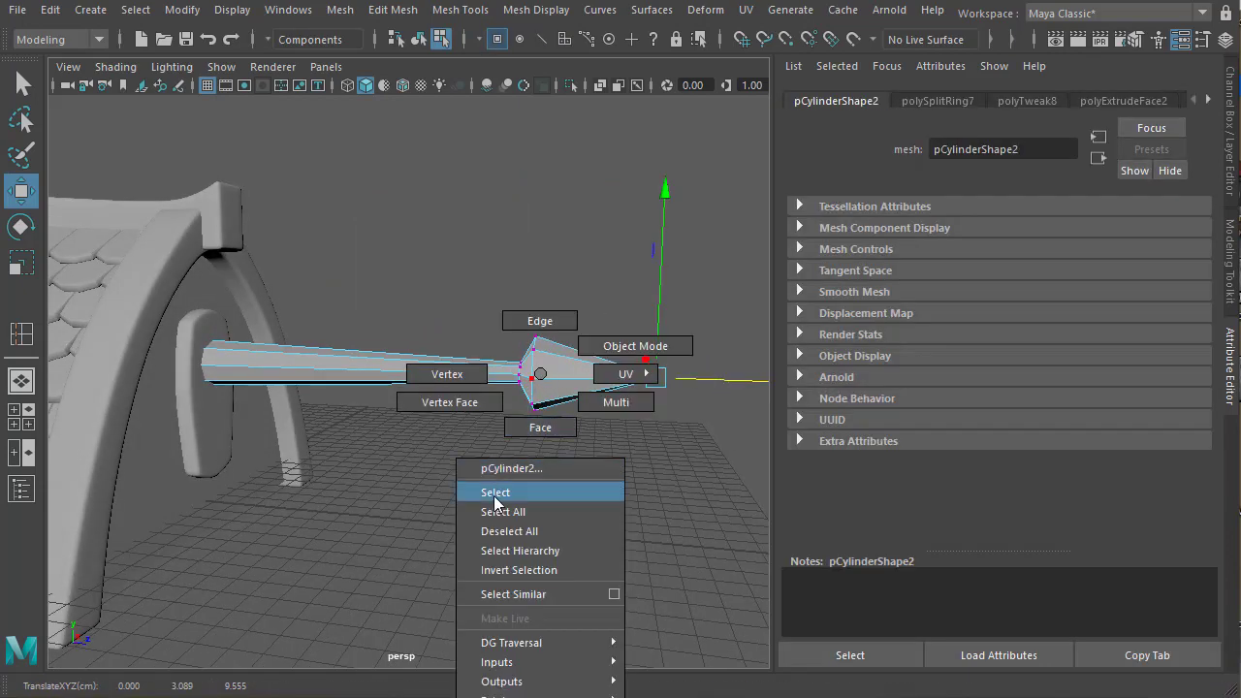
{"action": "left_click", "coordinate": [496, 493]}
{"action": "key", "text": "3"}
{"action": "left_click", "coordinate": [676, 506]}
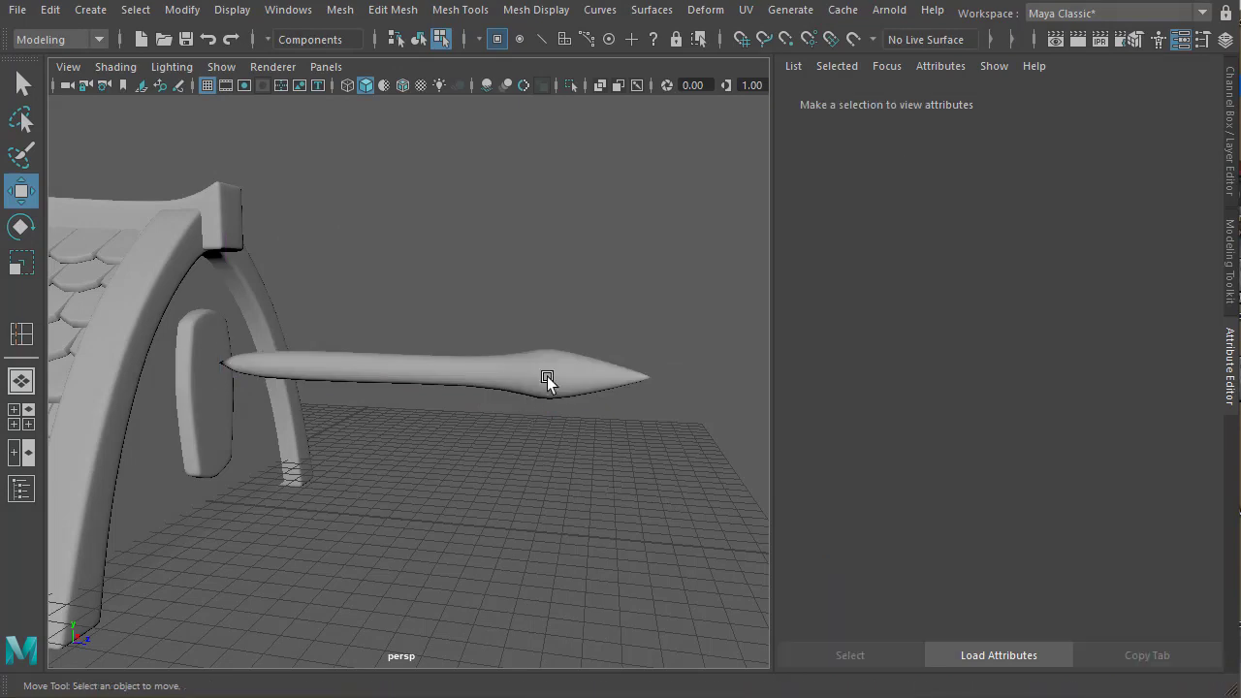
{"action": "key", "text": "1"}
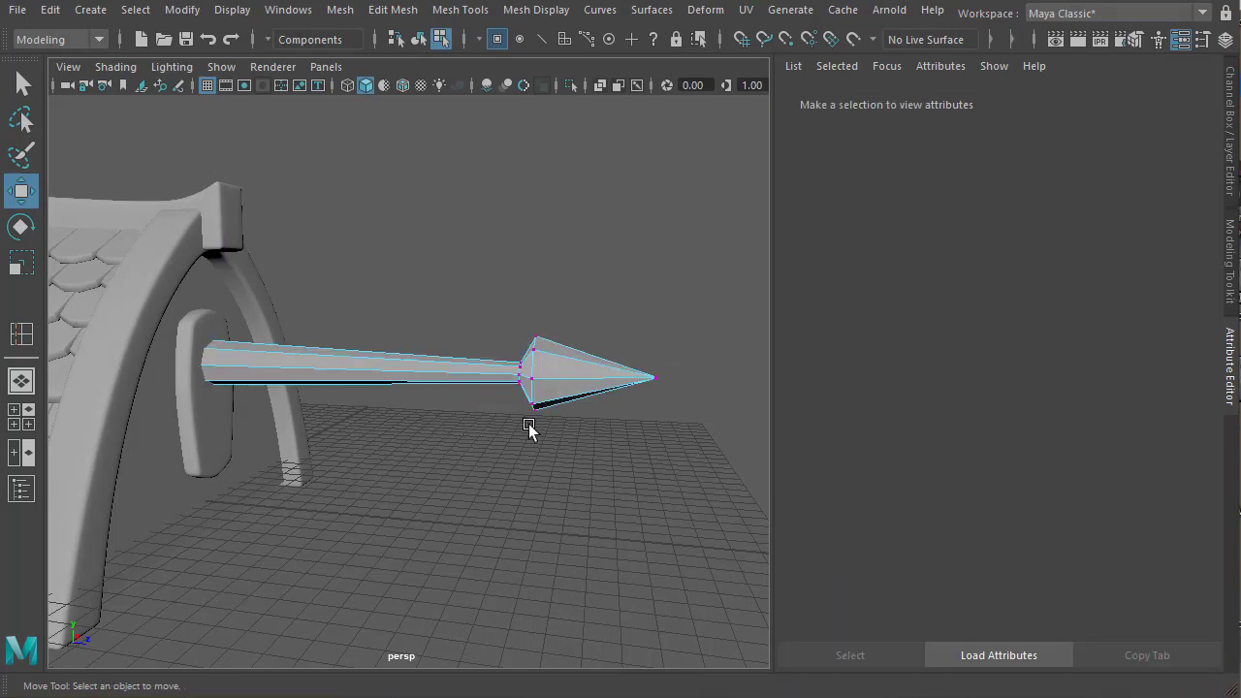
Switch the spear from vertex editing back to whole-object selection, ready for scaling
{"action": "left_click_drag", "start_coordinate": [530, 429], "coordinate": [580, 461], "text": "alt"}
{"action": "right_click_drag", "start_coordinate": [580, 460], "coordinate": [368, 425], "text": "alt"}
{"action": "left_click_drag", "start_coordinate": [367, 425], "coordinate": [302, 405], "text": "alt"}
{"action": "right_click_drag", "start_coordinate": [481, 442], "coordinate": [541, 432], "text": "alt"}
{"action": "middle_click_drag", "start_coordinate": [504, 436], "coordinate": [643, 443], "text": "alt"}
{"action": "left_click_drag", "start_coordinate": [553, 433], "coordinate": [557, 416], "text": "alt"}
{"action": "right_click_drag", "start_coordinate": [485, 434], "coordinate": [524, 449], "text": "alt"}
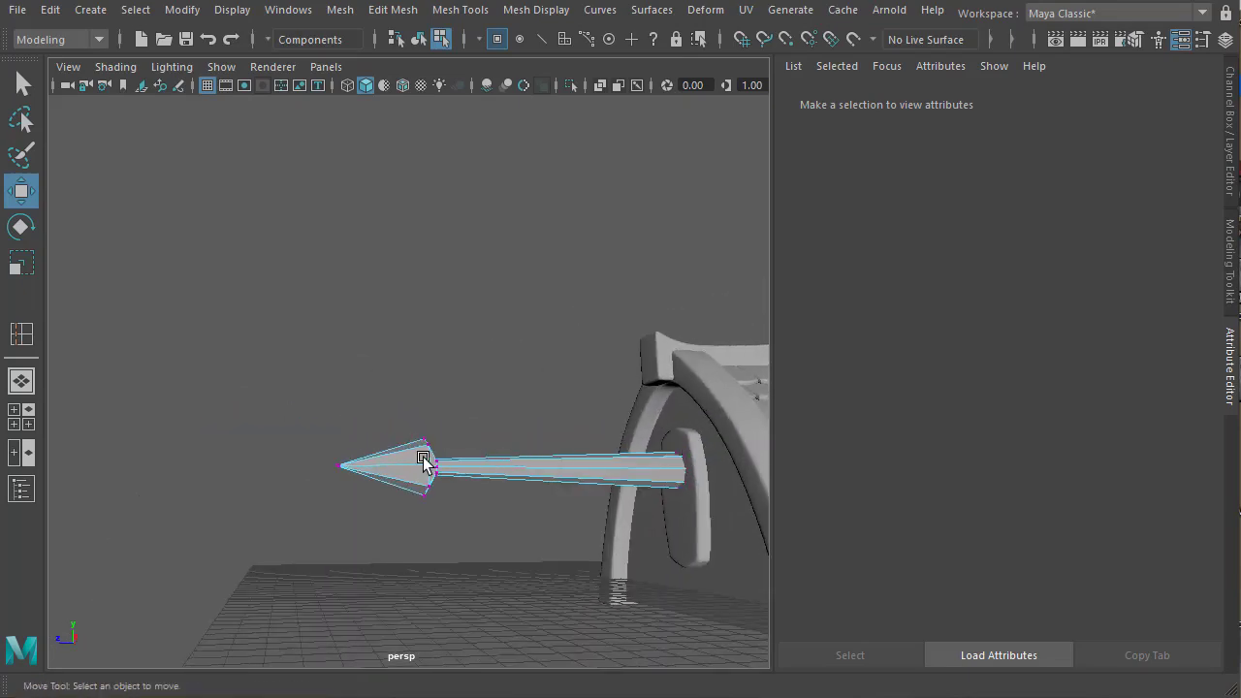
{"action": "right_click_drag", "start_coordinate": [423, 461], "coordinate": [546, 476], "text": "alt"}
{"action": "left_click_drag", "start_coordinate": [546, 476], "coordinate": [498, 482], "text": "alt"}
{"action": "right_click_drag", "start_coordinate": [497, 450], "coordinate": [486, 573]}
{"action": "key", "text": "r"}
Insert an edge loop around the middle of the spear's shaft
{"action": "left_click_drag", "start_coordinate": [593, 484], "coordinate": [485, 574], "text": "alt"}
{"action": "right_click_drag", "start_coordinate": [504, 574], "coordinate": [613, 563], "text": "alt"}
{"action": "left_click_drag", "start_coordinate": [592, 540], "coordinate": [635, 536], "text": "alt"}
{"action": "right_click_drag", "start_coordinate": [475, 543], "coordinate": [531, 543], "text": "alt"}
{"action": "middle_click_drag", "start_coordinate": [461, 543], "coordinate": [569, 466], "text": "alt"}
{"action": "left_click_drag", "start_coordinate": [570, 465], "coordinate": [549, 468], "text": "alt"}
{"action": "right_click_drag", "start_coordinate": [549, 469], "coordinate": [592, 477], "text": "alt"}
{"action": "left_click_drag", "start_coordinate": [592, 479], "coordinate": [578, 485], "text": "alt"}
{"action": "middle_click_drag", "start_coordinate": [578, 485], "coordinate": [590, 512], "text": "alt"}
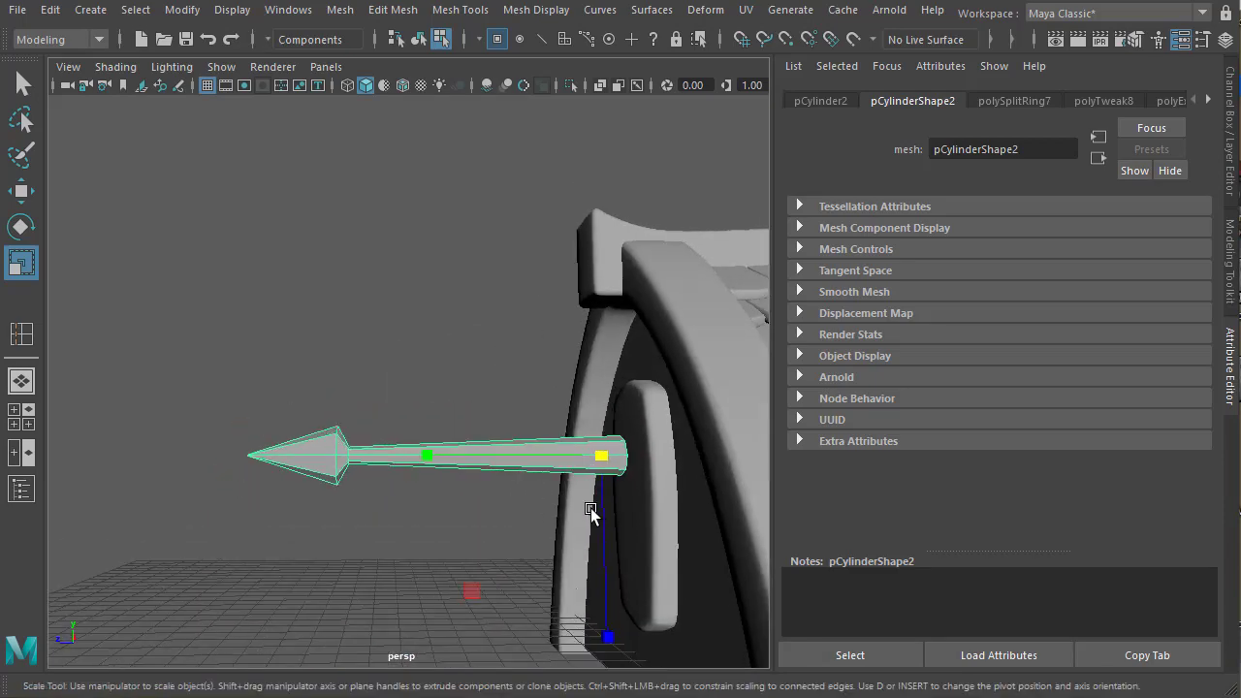
{"action": "left_click_drag", "start_coordinate": [589, 512], "coordinate": [558, 506], "text": "alt"}
{"action": "right_click_drag", "start_coordinate": [547, 450], "coordinate": [505, 570]}
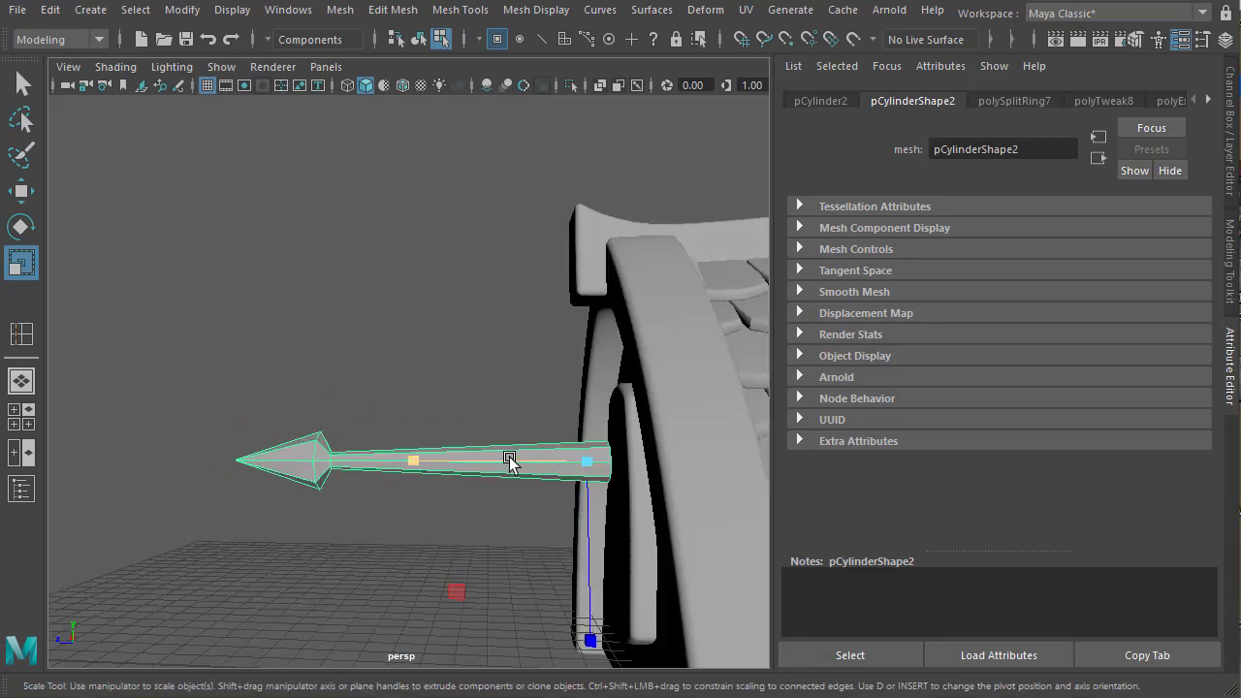
{"action": "right_click_drag", "start_coordinate": [510, 458], "coordinate": [423, 462], "text": "shift"}
{"action": "right_click_drag", "start_coordinate": [498, 464], "coordinate": [475, 497], "text": "shift"}
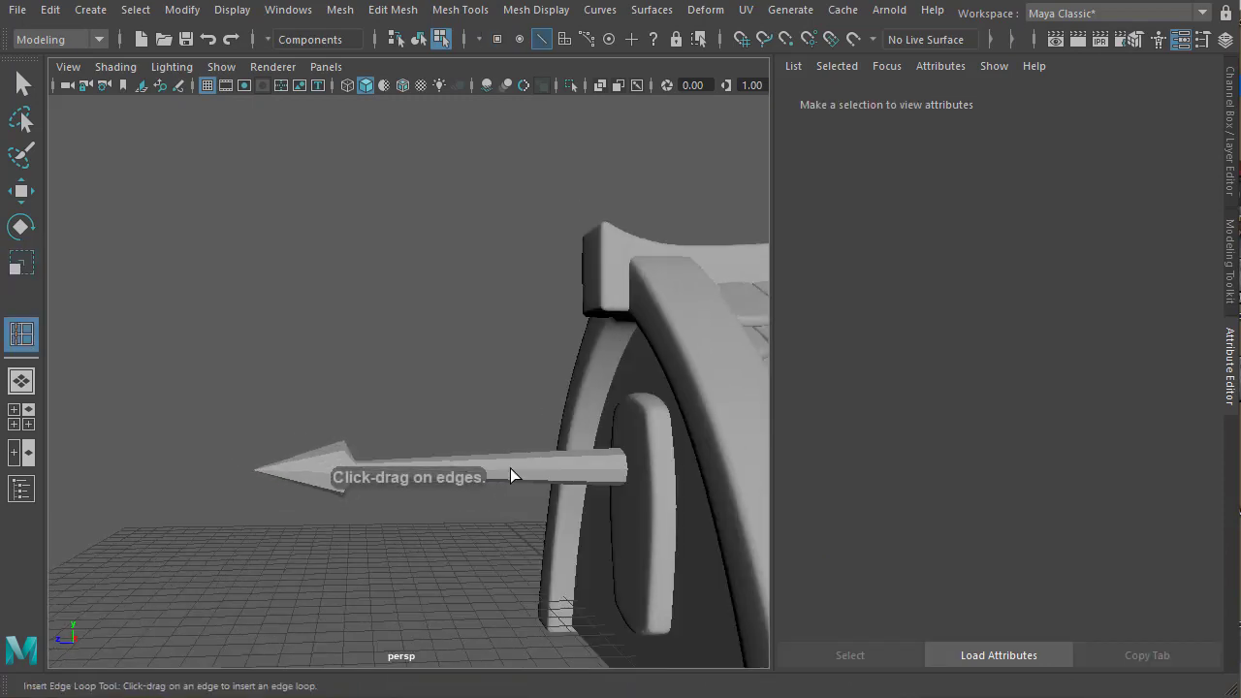
{"action": "left_click", "coordinate": [505, 474]}
In the side view, lower the mid-shaft edge loop to Y about 2.68 and shift it slightly along Z to bend the pole
{"action": "key", "text": "space"}
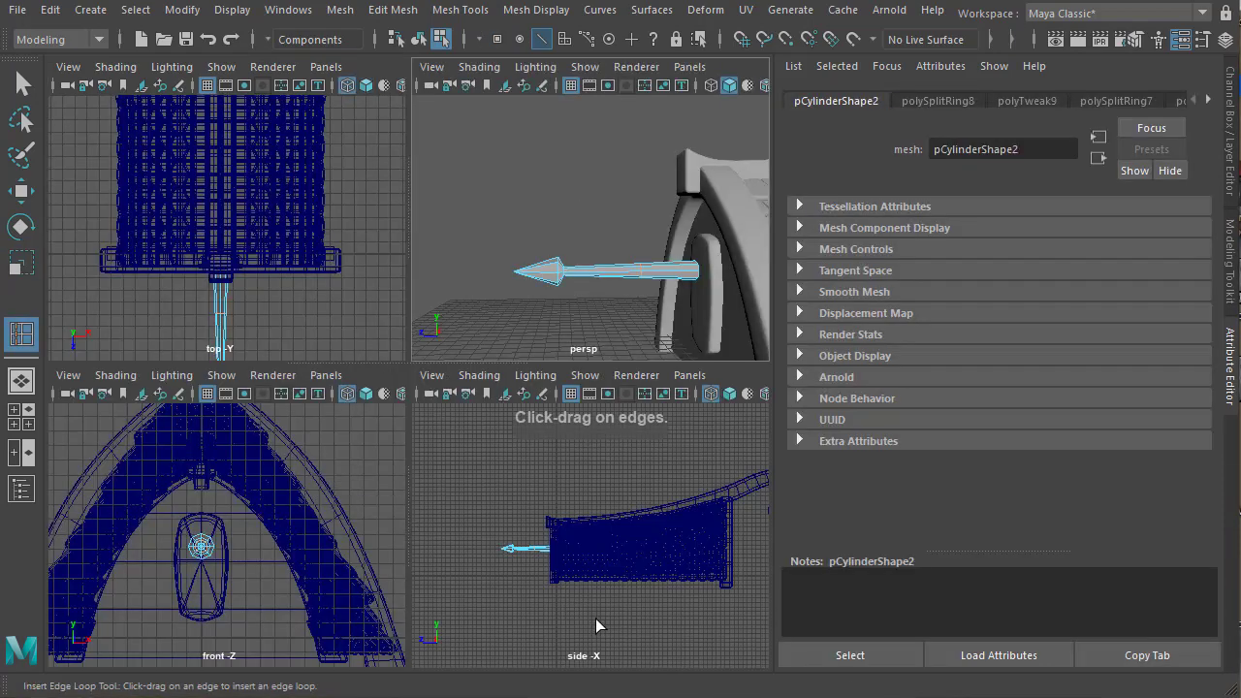
{"action": "key", "text": "space"}
{"action": "middle_click_drag", "start_coordinate": [388, 525], "coordinate": [591, 481], "text": "alt"}
{"action": "key", "text": "w"}
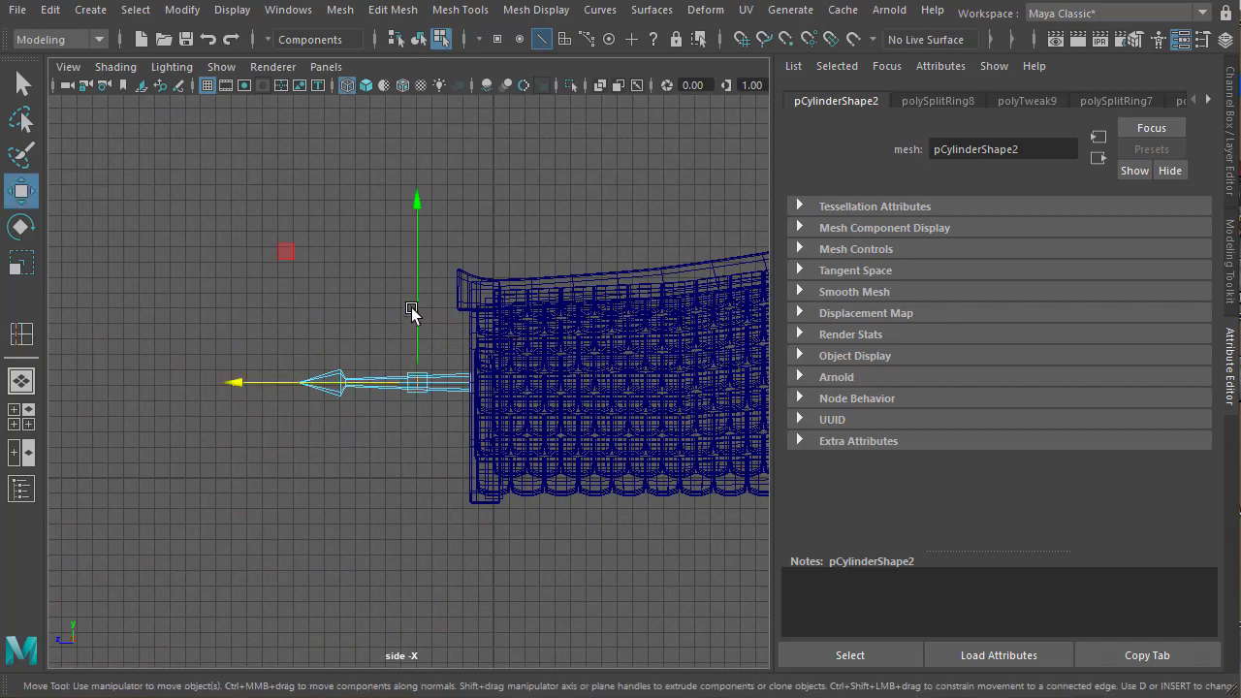
{"action": "mouse_move", "coordinate": [417, 305]}
{"action": "left_mouse_down"}
{"action": "mouse_move", "coordinate": [416, 347]}
{"action": "mouse_move", "coordinate": [419, 314]}
{"action": "left_mouse_up"}
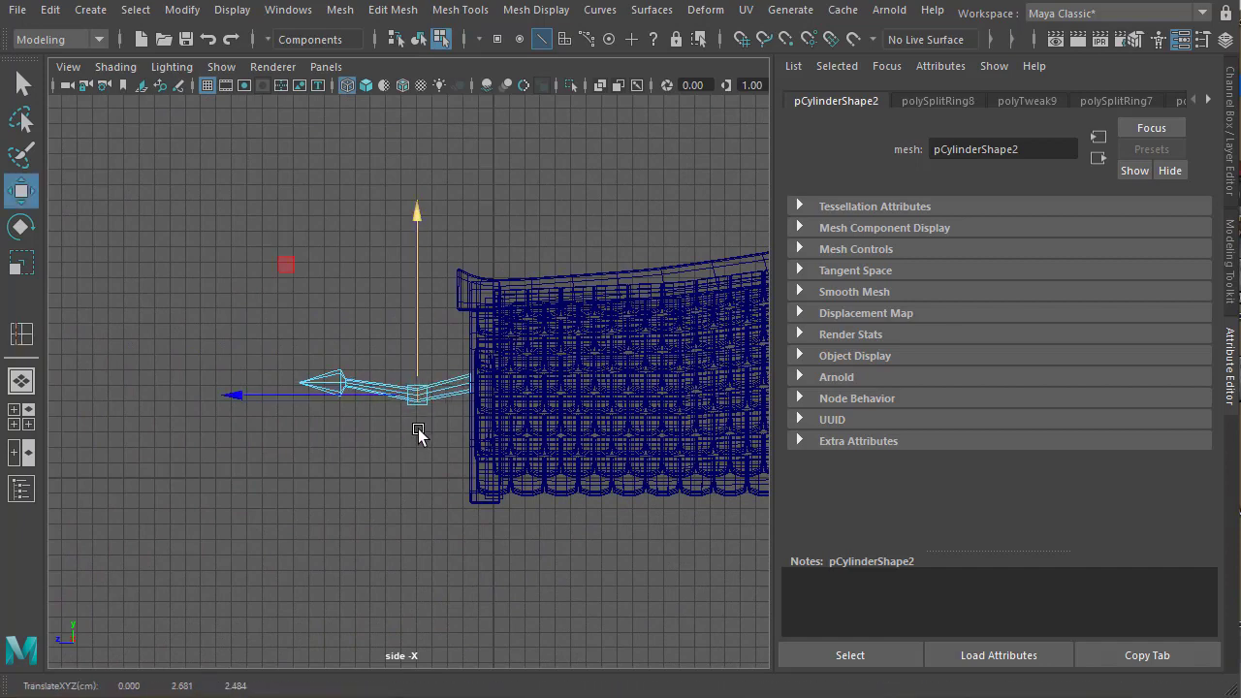
{"action": "left_click_drag", "start_coordinate": [370, 394], "coordinate": [361, 396]}
Select all the spearhead's vertices in the side view and rotate them so the tip tilts upward
{"action": "right_click_drag", "start_coordinate": [365, 436], "coordinate": [303, 472], "text": "alt"}
{"action": "left_click", "coordinate": [178, 335]}
{"action": "left_click_drag", "start_coordinate": [178, 333], "coordinate": [344, 489]}
{"action": "key", "text": "e"}
{"action": "left_click_drag", "start_coordinate": [396, 301], "coordinate": [409, 319]}
{"action": "middle_click_drag", "start_coordinate": [442, 425], "coordinate": [417, 402], "text": "alt"}
{"action": "key", "text": "w"}
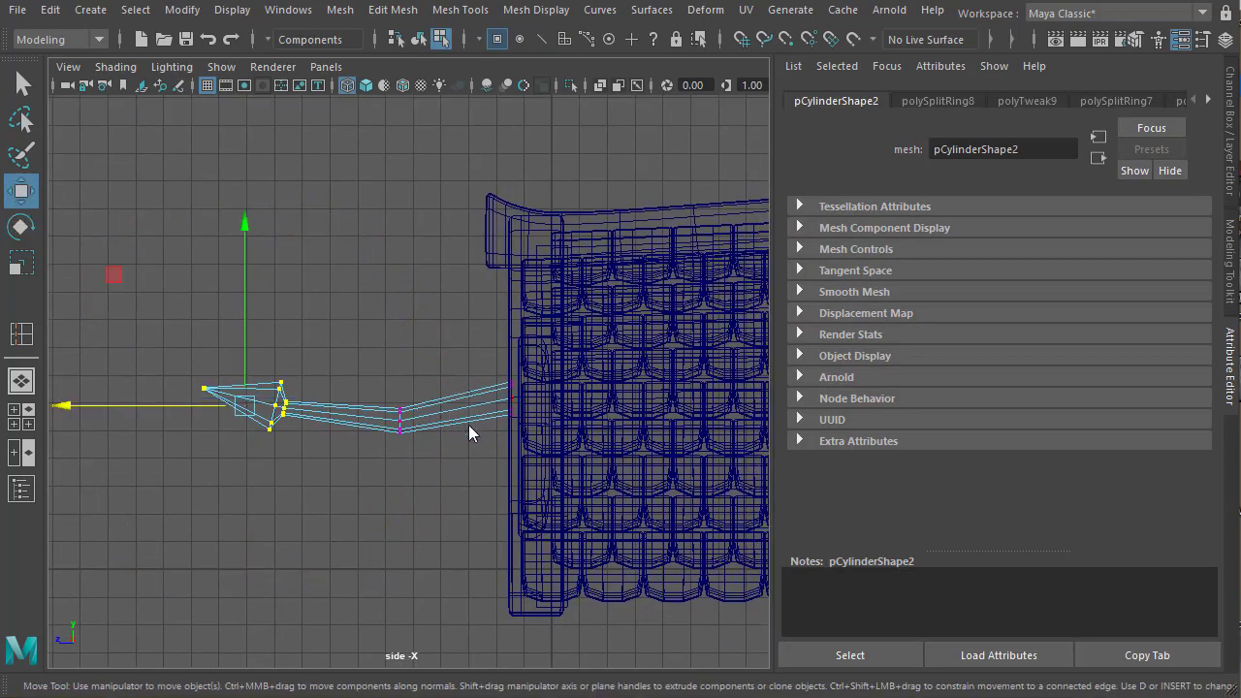
Insert an edge loop between the bend and the gable, rotate it to follow the curve, and lower it to Y about 2.86
{"action": "right_click_drag", "start_coordinate": [468, 397], "coordinate": [455, 426]}
{"action": "right_click_drag", "start_coordinate": [469, 397], "coordinate": [353, 424], "text": "shift"}
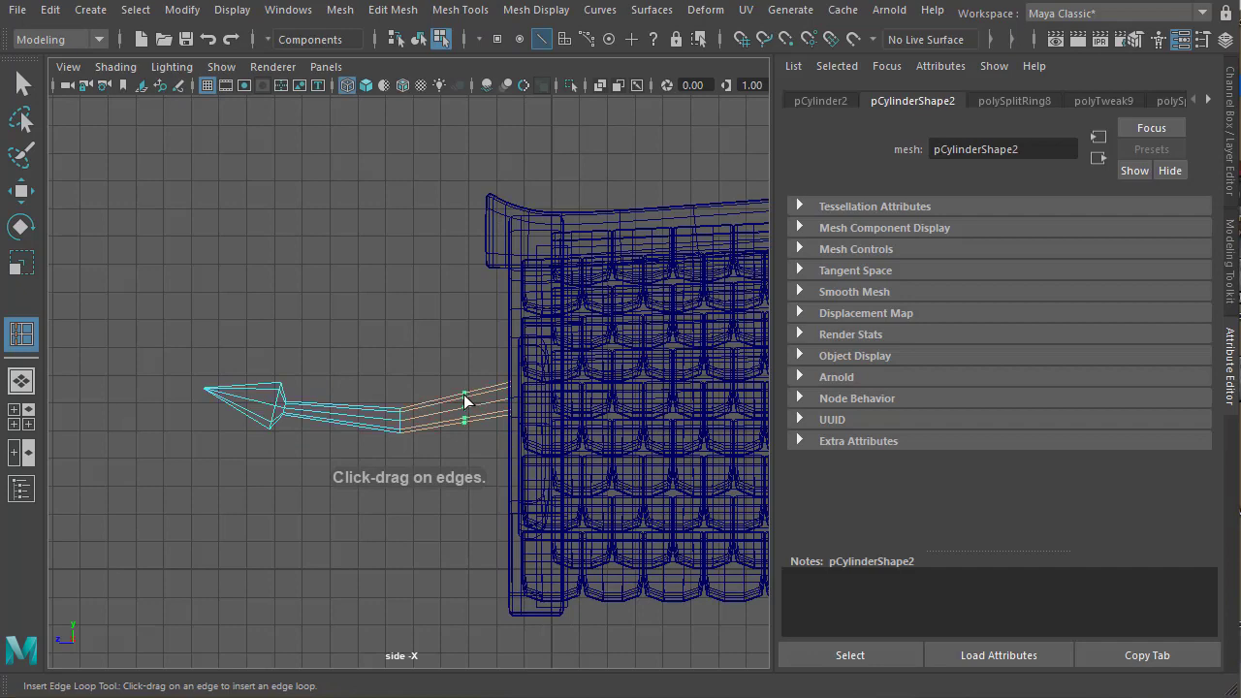
{"action": "left_click", "coordinate": [463, 395]}
{"action": "key", "text": "w"}
{"action": "key", "text": "e"}
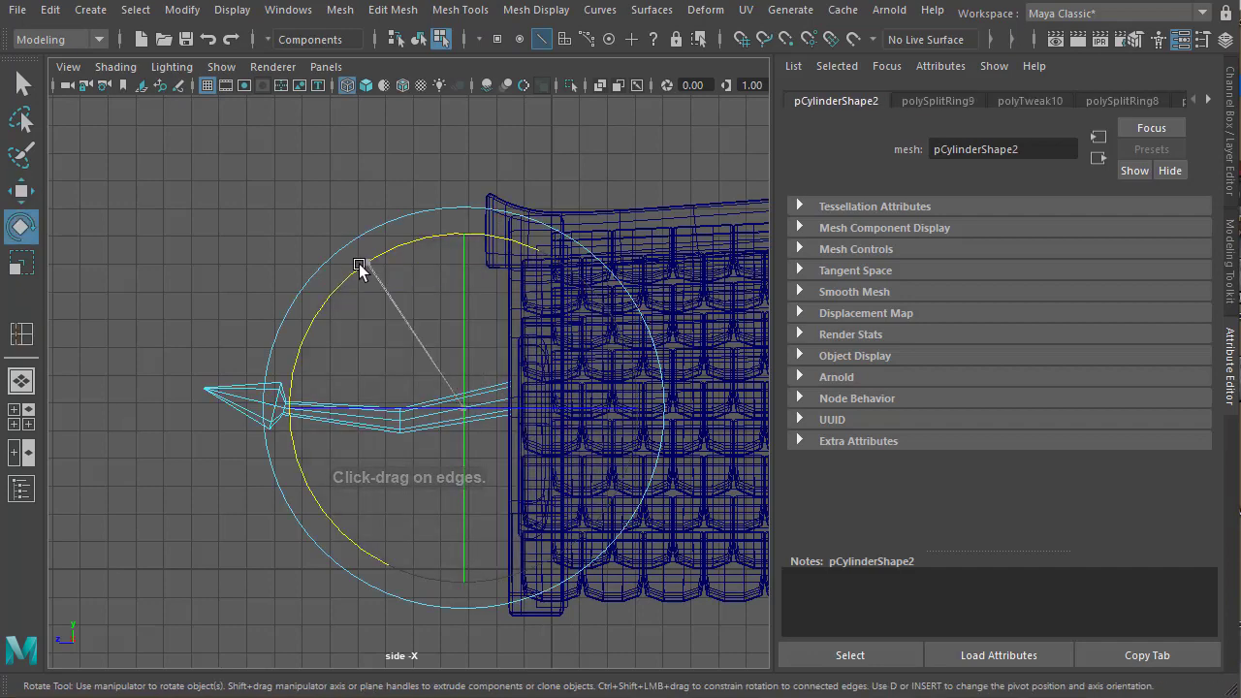
{"action": "mouse_move", "coordinate": [360, 269]}
{"action": "left_mouse_down"}
{"action": "mouse_move", "coordinate": [312, 284]}
{"action": "mouse_move", "coordinate": [332, 280]}
{"action": "left_mouse_up"}
{"action": "key", "text": "w"}
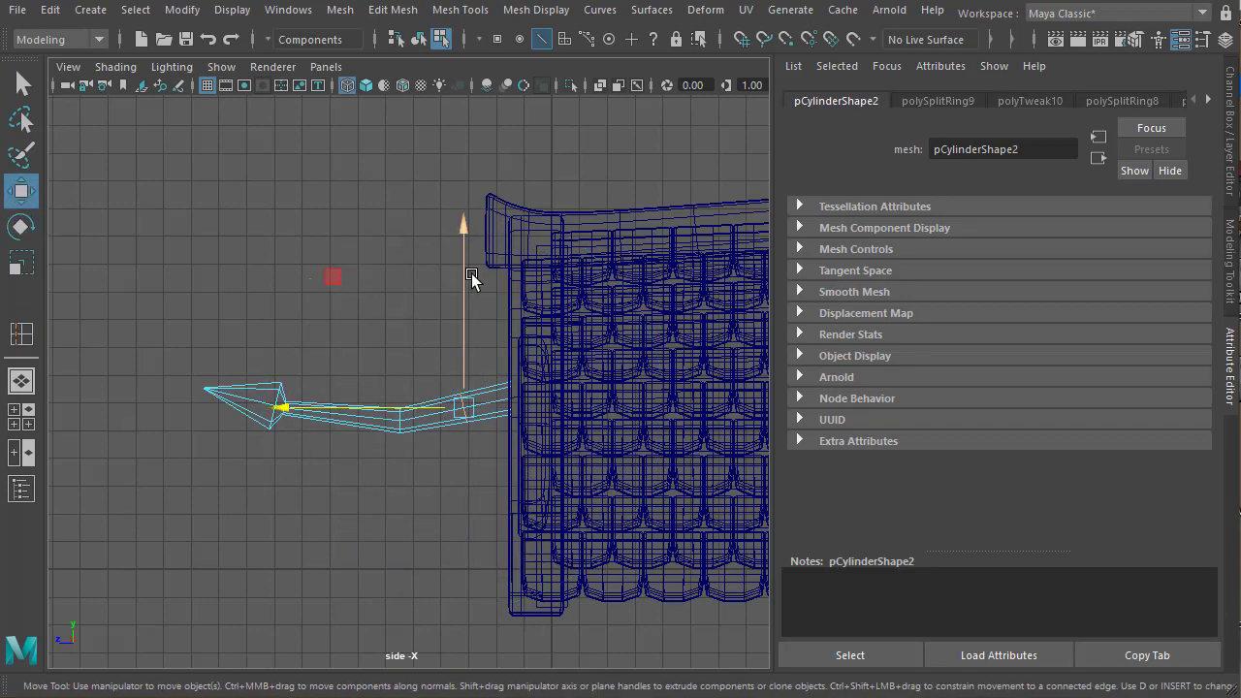
{"action": "left_click_drag", "start_coordinate": [471, 290], "coordinate": [464, 294]}
{"action": "key", "text": "ctrl+z"}
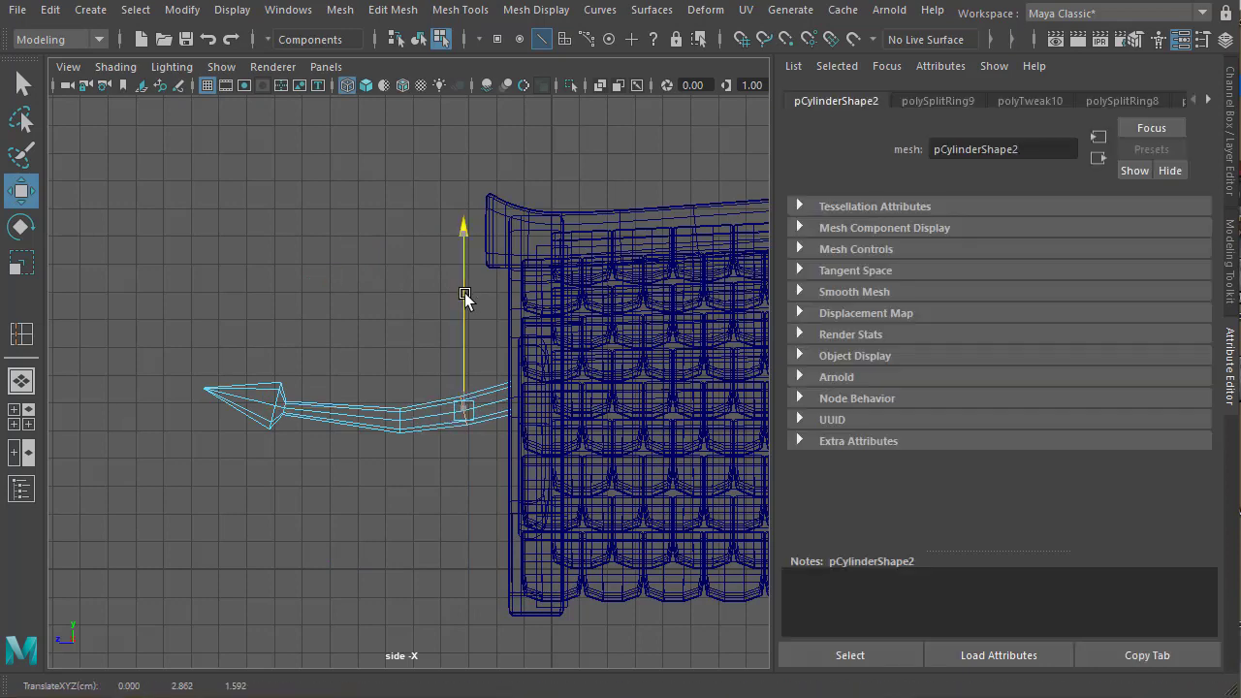
Insert an edge loop between the bend and the spearhead, rotate it, and lower it slightly to round the curve
{"action": "left_click", "coordinate": [22, 334]}
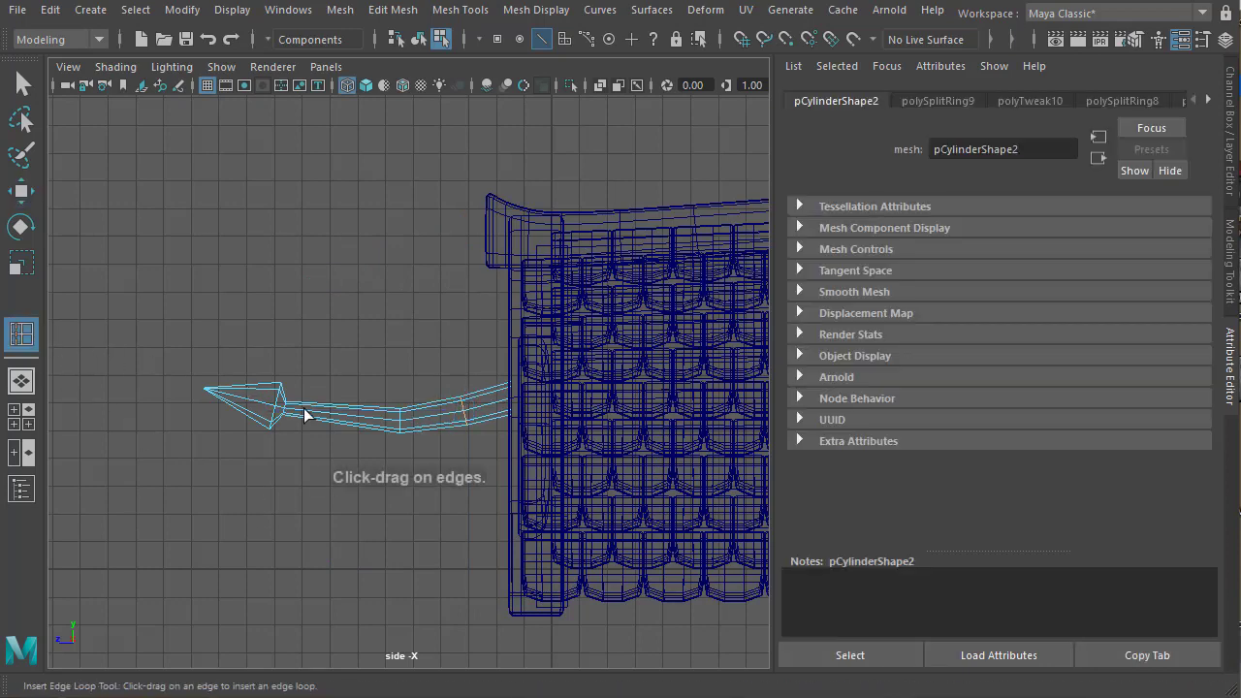
{"action": "left_click", "coordinate": [339, 415]}
{"action": "key", "text": "w"}
{"action": "key", "text": "e"}
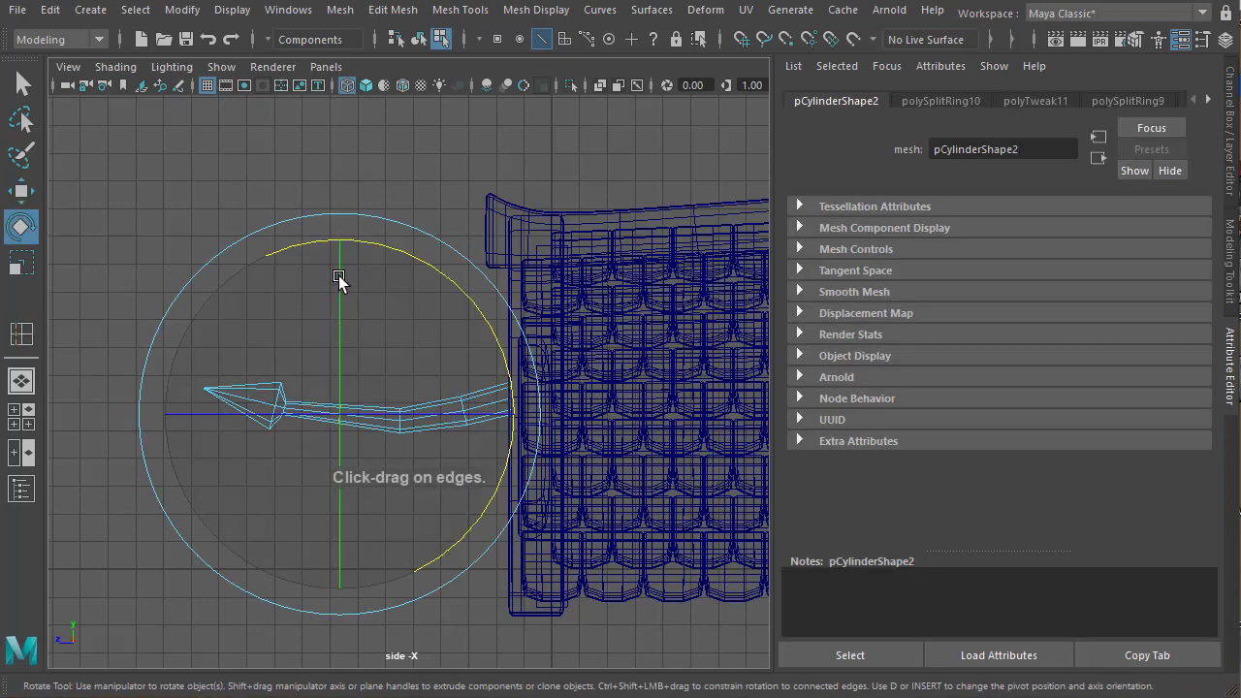
{"action": "left_click_drag", "start_coordinate": [366, 239], "coordinate": [334, 271]}
{"action": "key", "text": "w"}
{"action": "middle_click_drag", "start_coordinate": [417, 458], "coordinate": [398, 422], "text": "alt"}
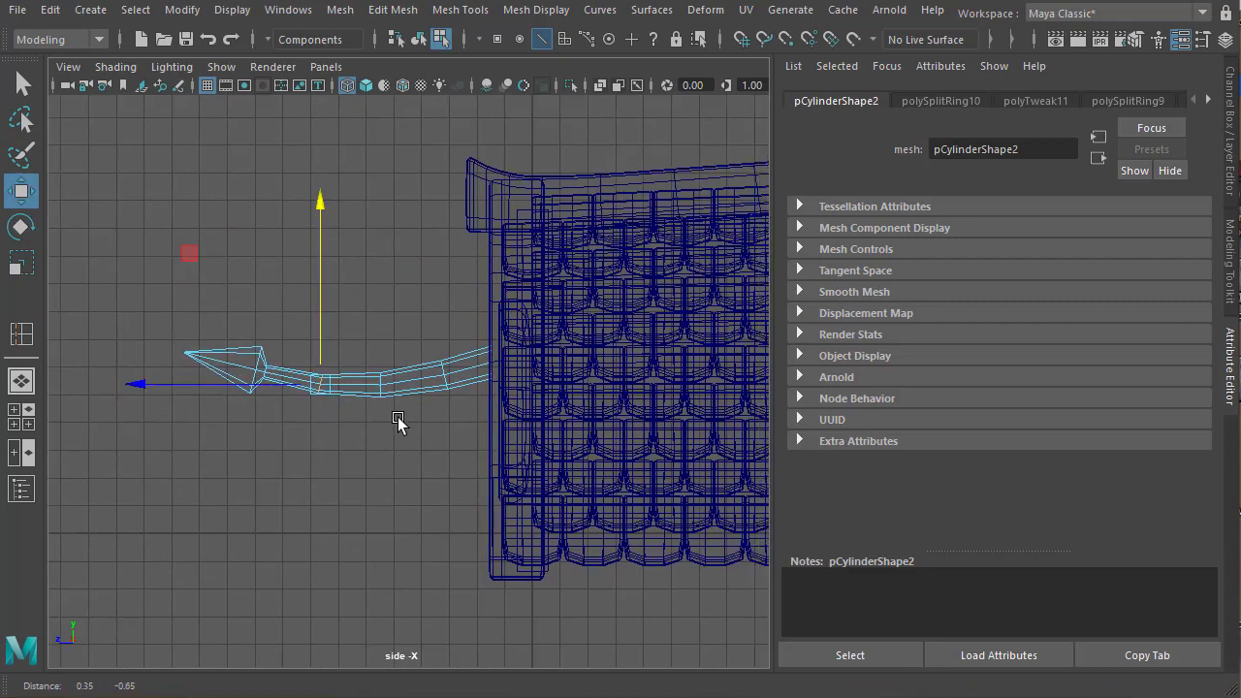
Insert an edge loop on each side of the central bend loop and nudge both vertically to smooth the shaft's curve
{"action": "right_click_drag", "start_coordinate": [418, 369], "coordinate": [514, 341]}
{"action": "scroll", "coordinate": [388, 359], "scroll_direction": "up", "scroll_amount": 2}
{"action": "key", "text": "y"}
{"action": "left_click", "coordinate": [336, 385]}
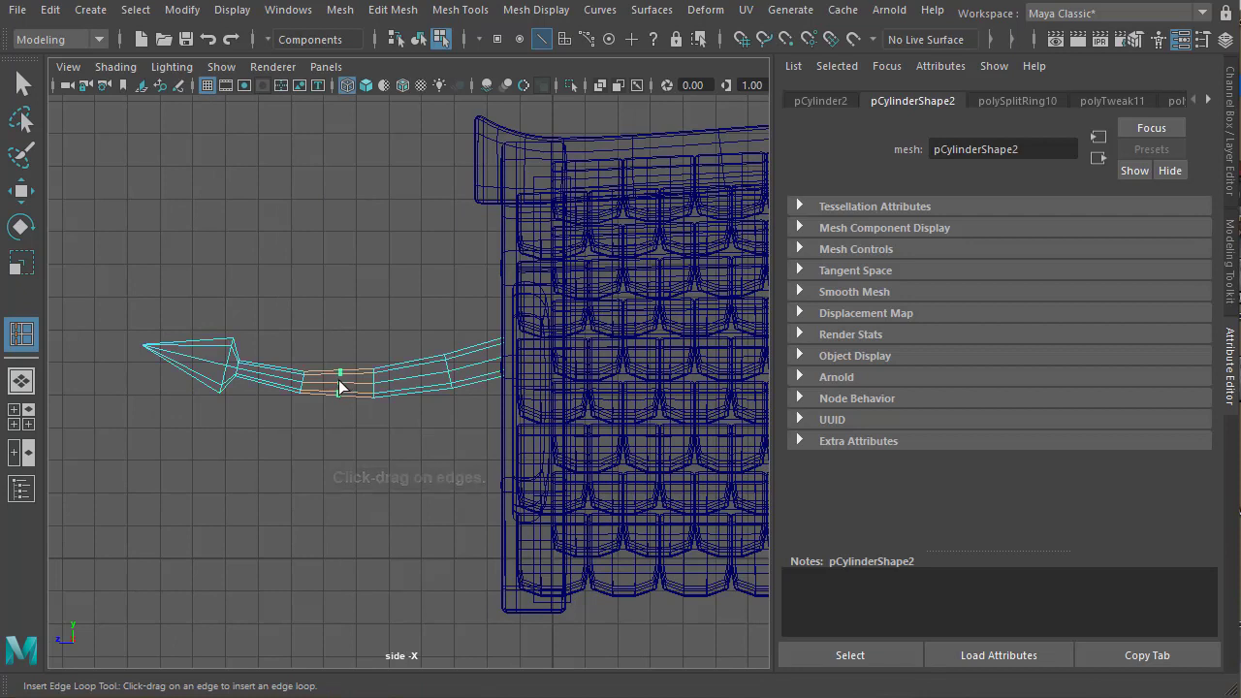
{"action": "key", "text": "w"}
{"action": "left_click_drag", "start_coordinate": [336, 256], "coordinate": [337, 262]}
{"action": "key", "text": "y"}
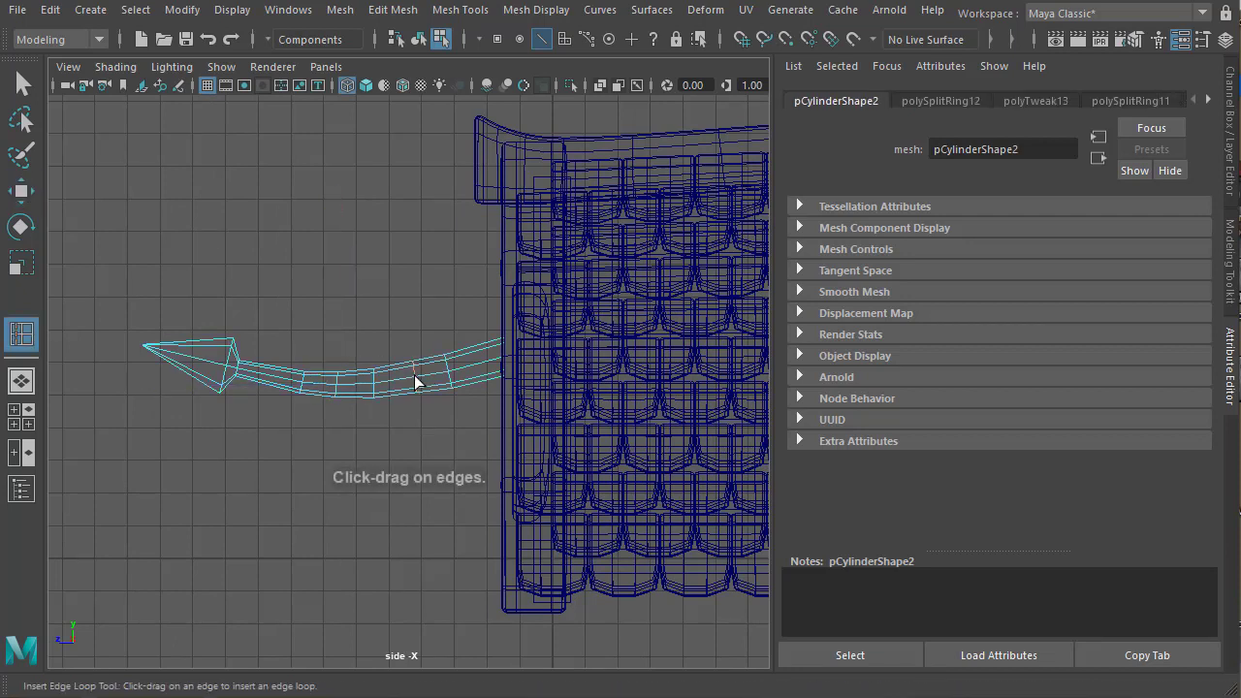
{"action": "key", "text": "w"}
{"action": "left_click_drag", "start_coordinate": [411, 267], "coordinate": [414, 266]}
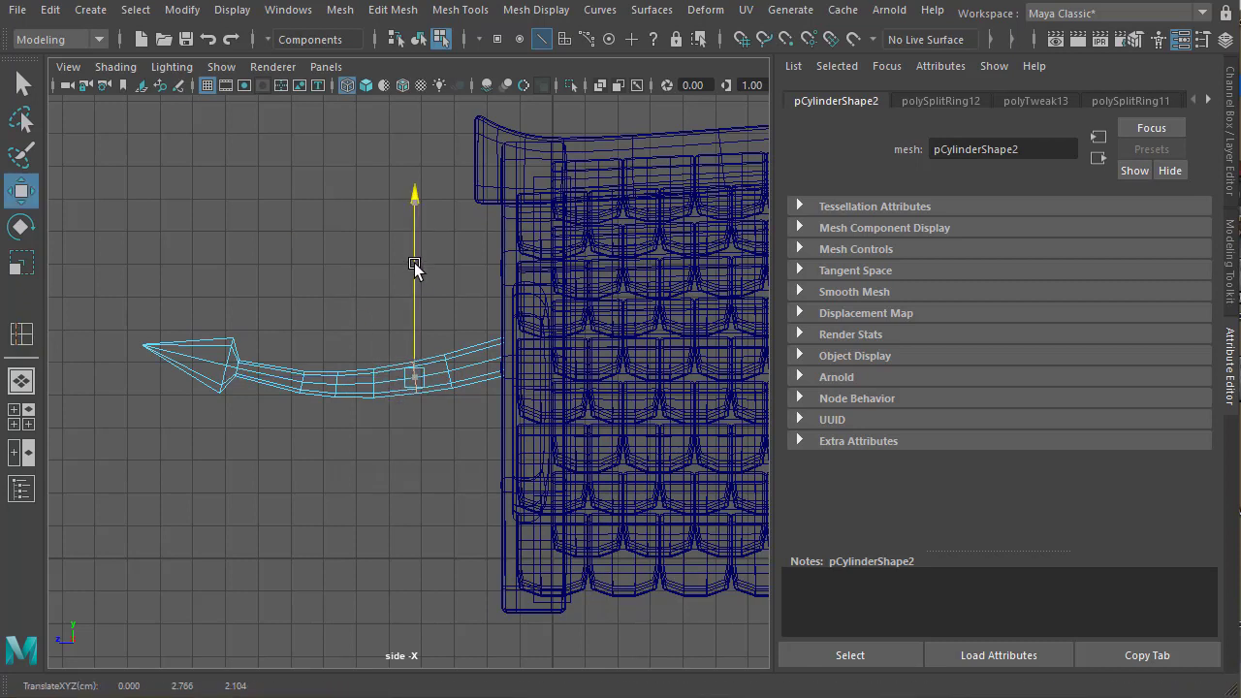
Insert edge loops near the shaft's gable end and just behind the spearhead, lowering the one behind the spearhead slightly
{"action": "left_click", "coordinate": [21, 334]}
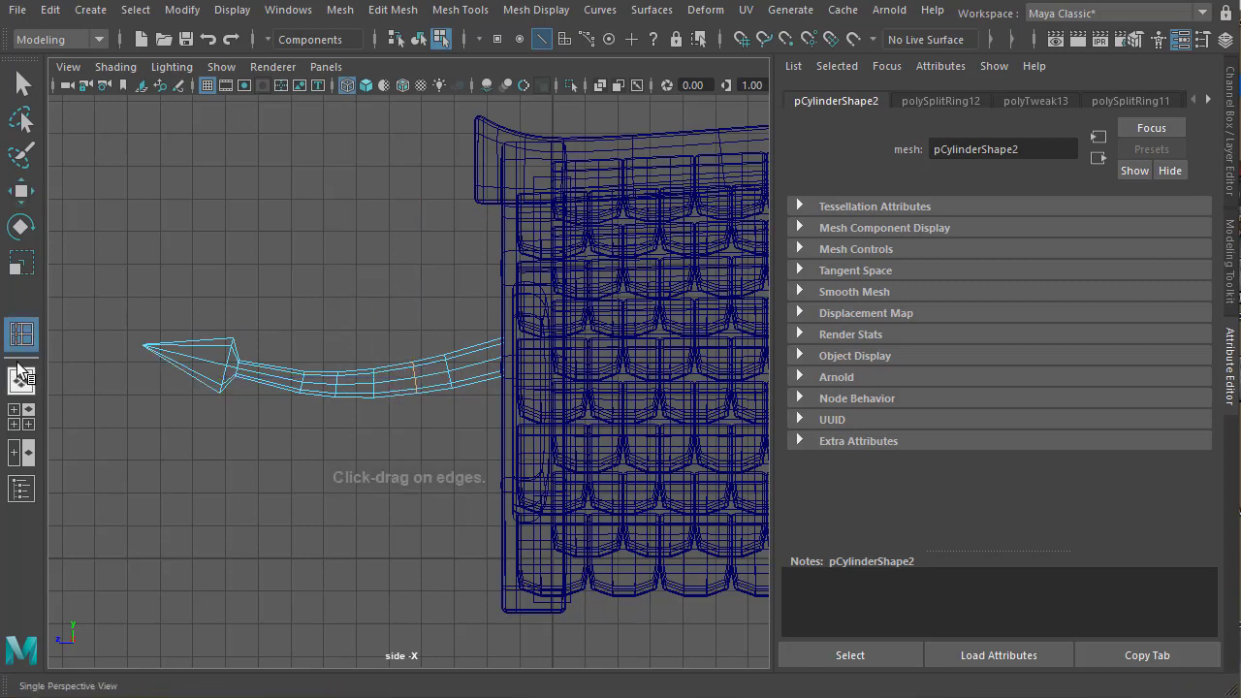
{"action": "left_click", "coordinate": [482, 360]}
{"action": "key", "text": "w"}
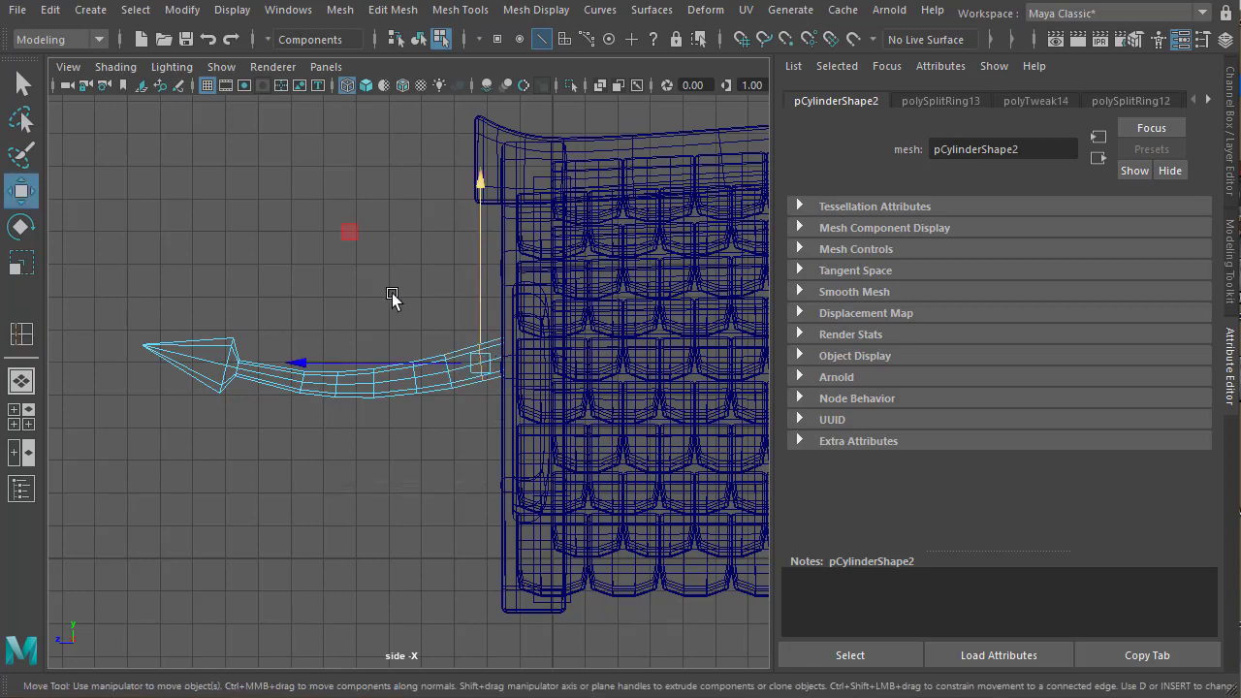
{"action": "left_click", "coordinate": [35, 339]}
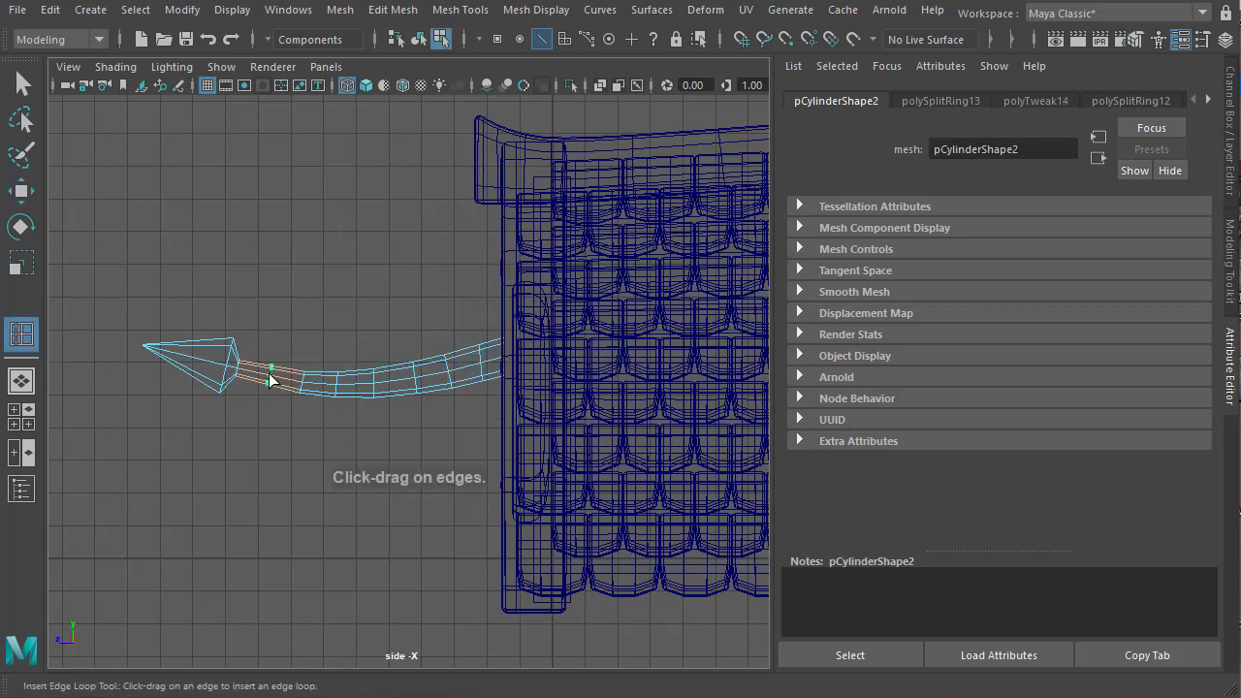
{"action": "key", "text": "w"}
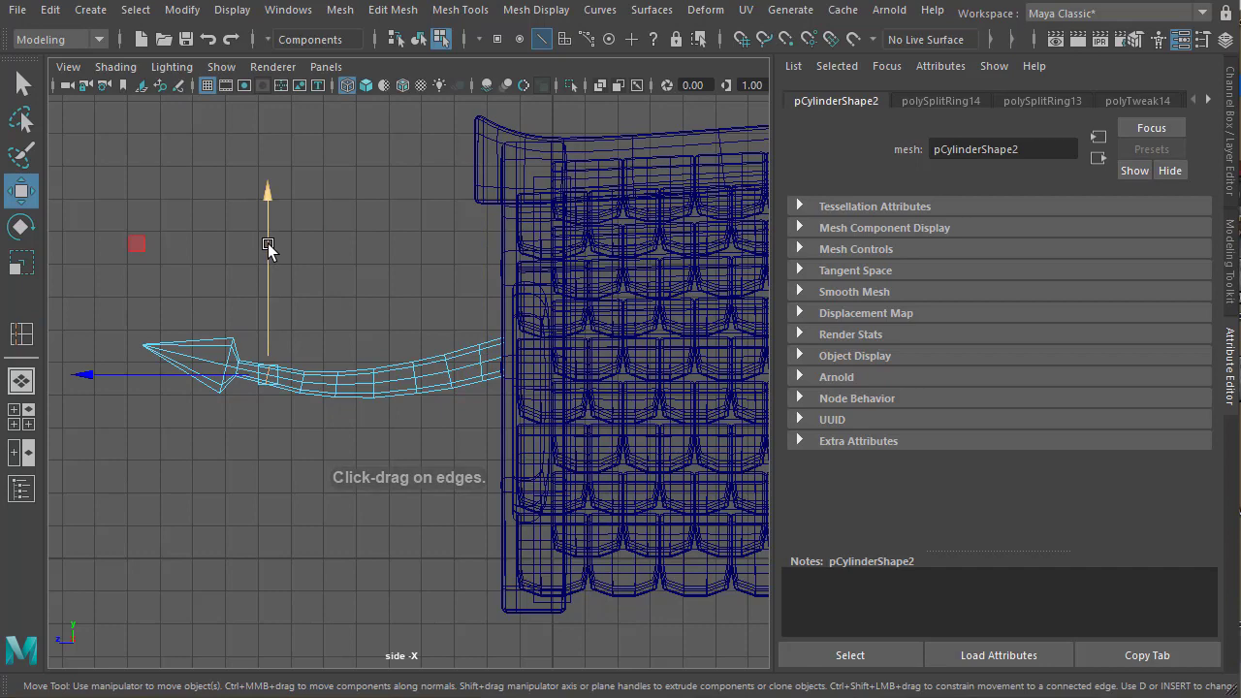
{"action": "left_click", "coordinate": [267, 244]}
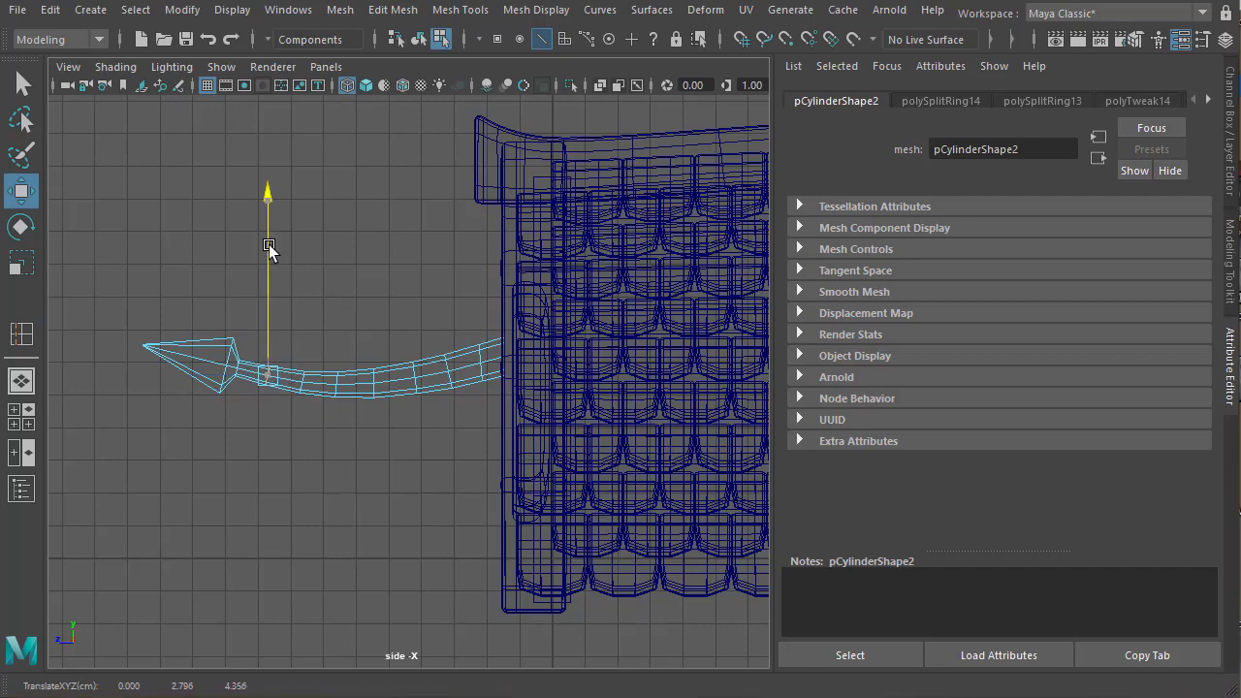
{"action": "left_click_drag", "start_coordinate": [269, 244], "coordinate": [268, 248]}
Bevel the edge loop at the spearhead's widest part with a fraction of 0.1
{"action": "right_click_drag", "start_coordinate": [216, 302], "coordinate": [339, 408], "text": "alt"}
{"action": "middle_click_drag", "start_coordinate": [339, 407], "coordinate": [628, 388], "text": "alt"}
{"action": "middle_click_drag", "start_coordinate": [411, 424], "coordinate": [563, 464], "text": "alt"}
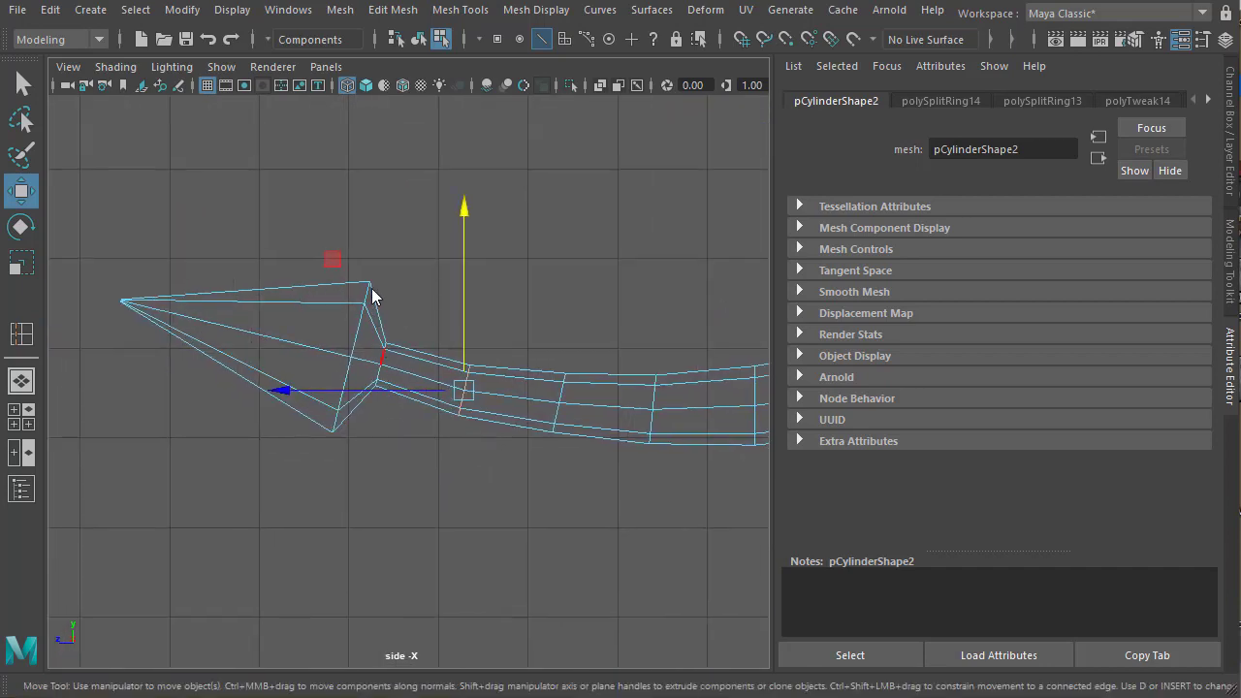
{"action": "left_click", "coordinate": [356, 341]}
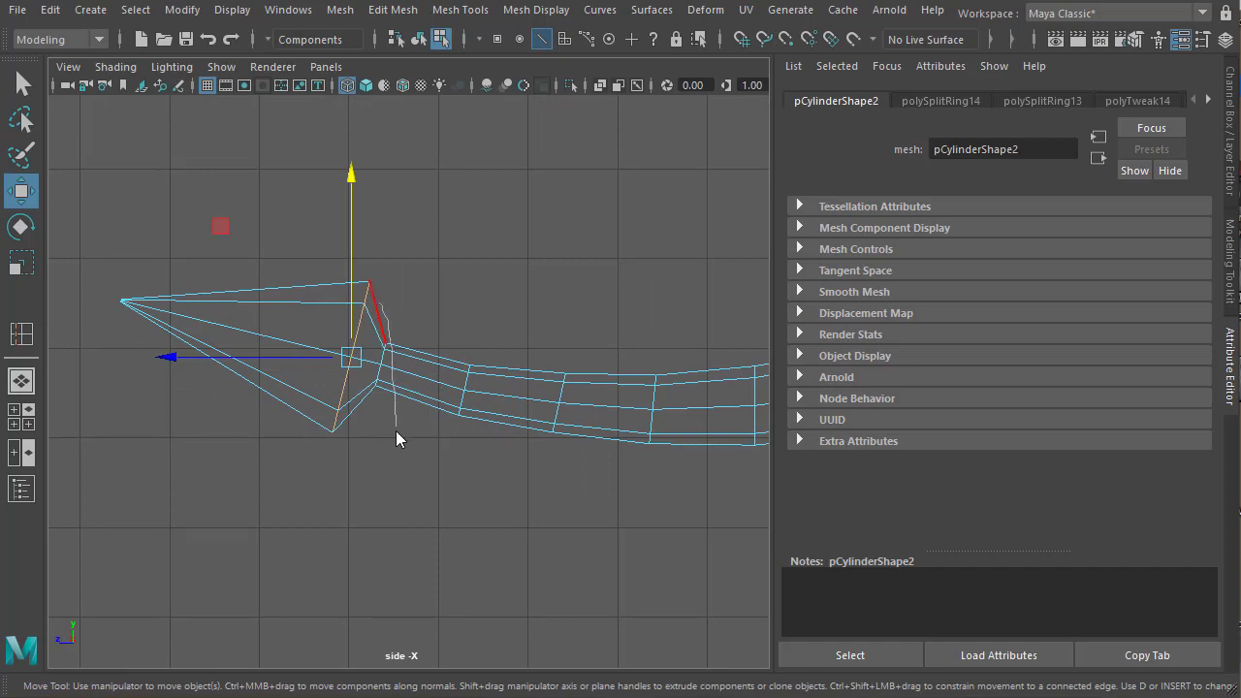
{"action": "right_click_drag", "start_coordinate": [396, 430], "coordinate": [401, 331], "text": "shift"}
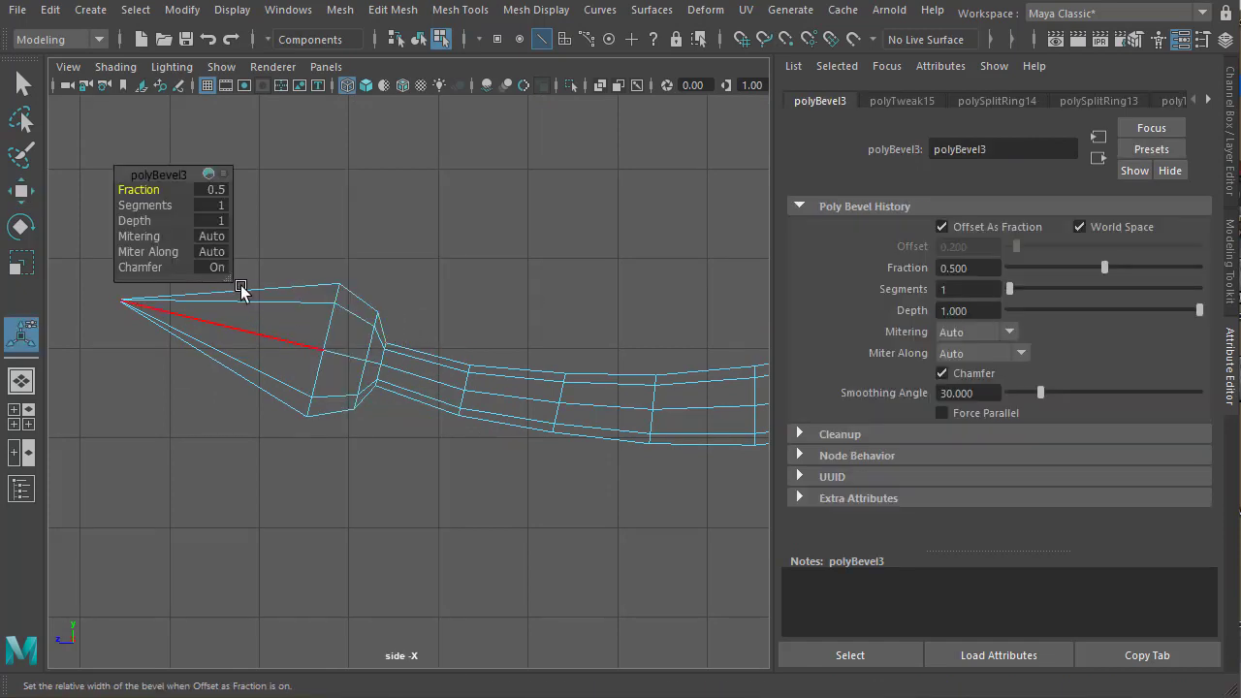
{"action": "left_click_drag", "start_coordinate": [167, 193], "coordinate": [141, 191]}
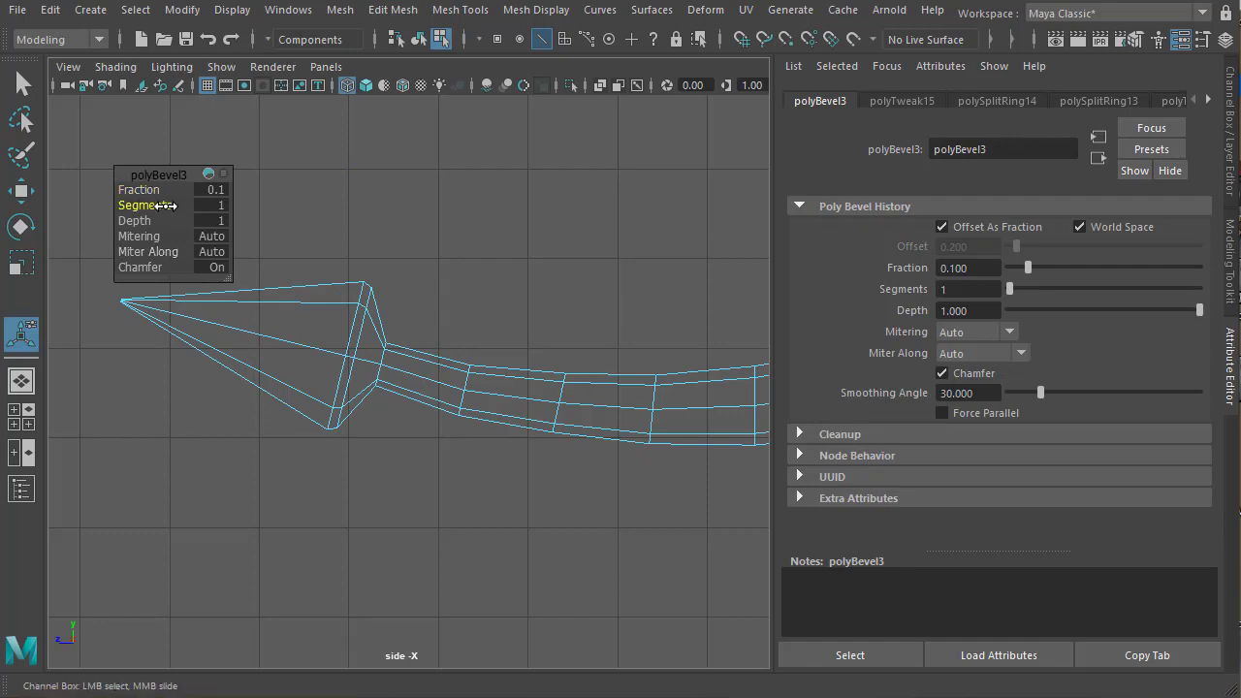
Bevel the neck edge loop behind the spearhead with a fraction of 0.1 and 2 segments
{"action": "left_click", "coordinate": [380, 356]}
{"action": "right_click_drag", "start_coordinate": [432, 302], "coordinate": [524, 303], "text": "shift"}
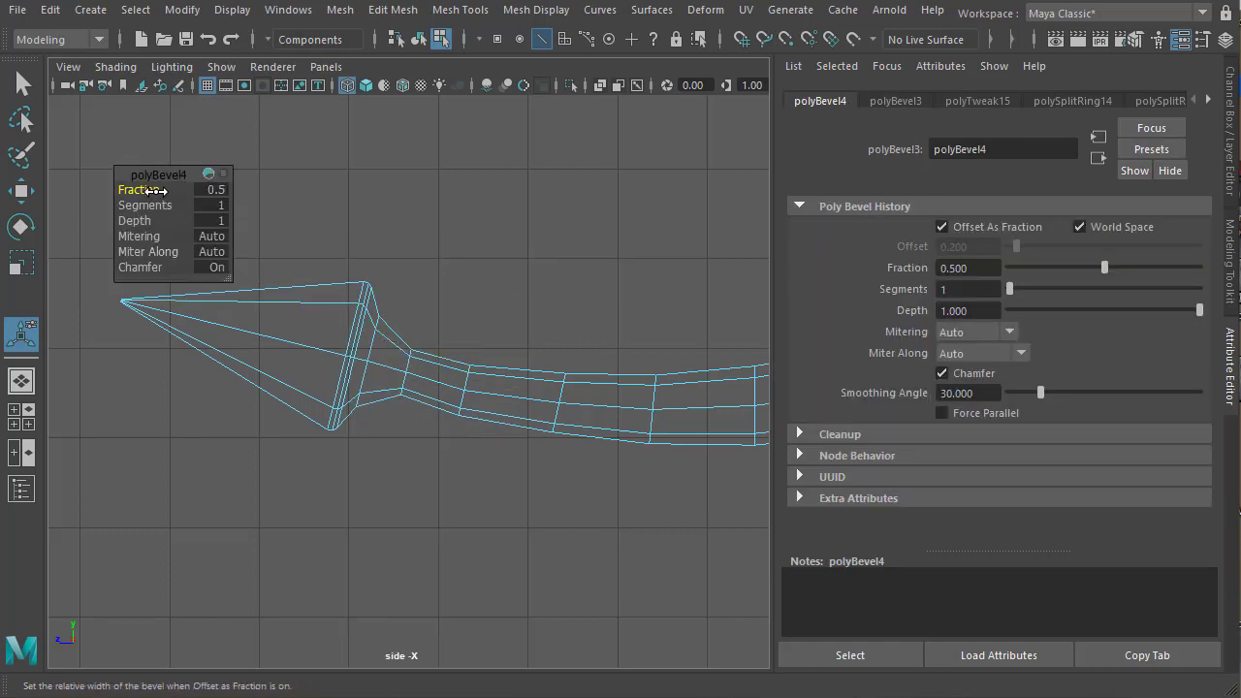
{"action": "left_click_drag", "start_coordinate": [155, 192], "coordinate": [169, 204]}
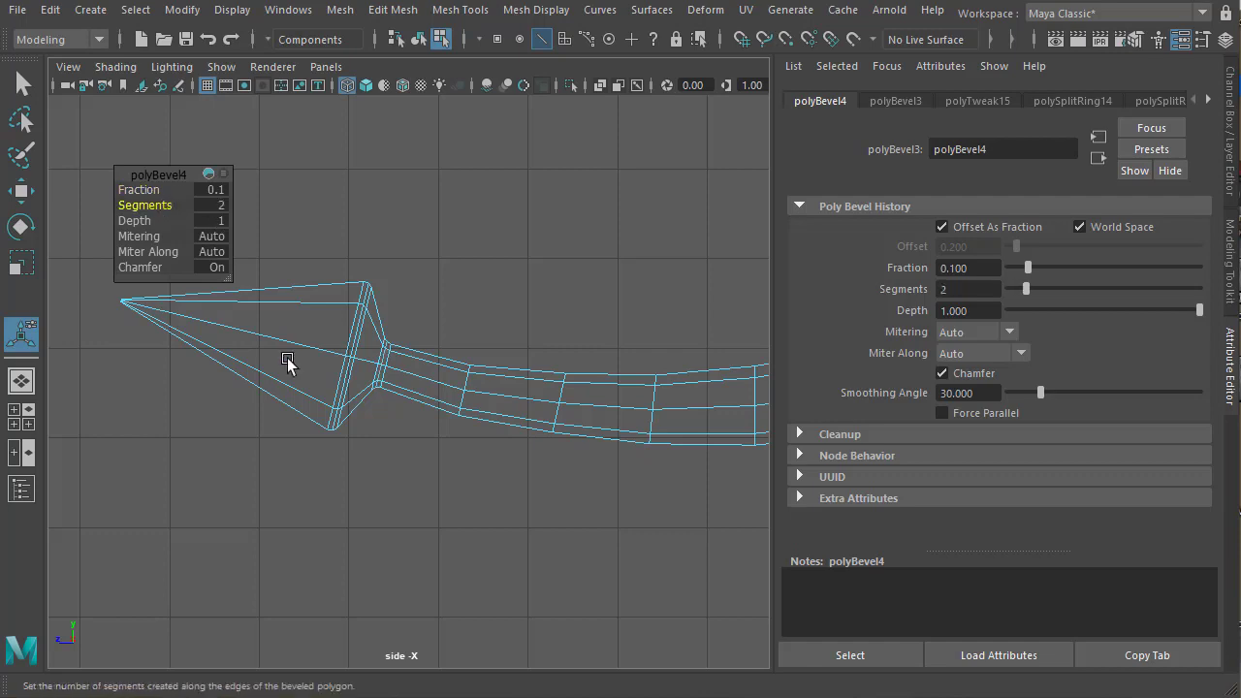
Insert one edge loop close to the spearhead's point and another around the middle of the spearhead
{"action": "right_click_drag", "start_coordinate": [282, 329], "coordinate": [136, 357]}
{"action": "left_click", "coordinate": [247, 328]}
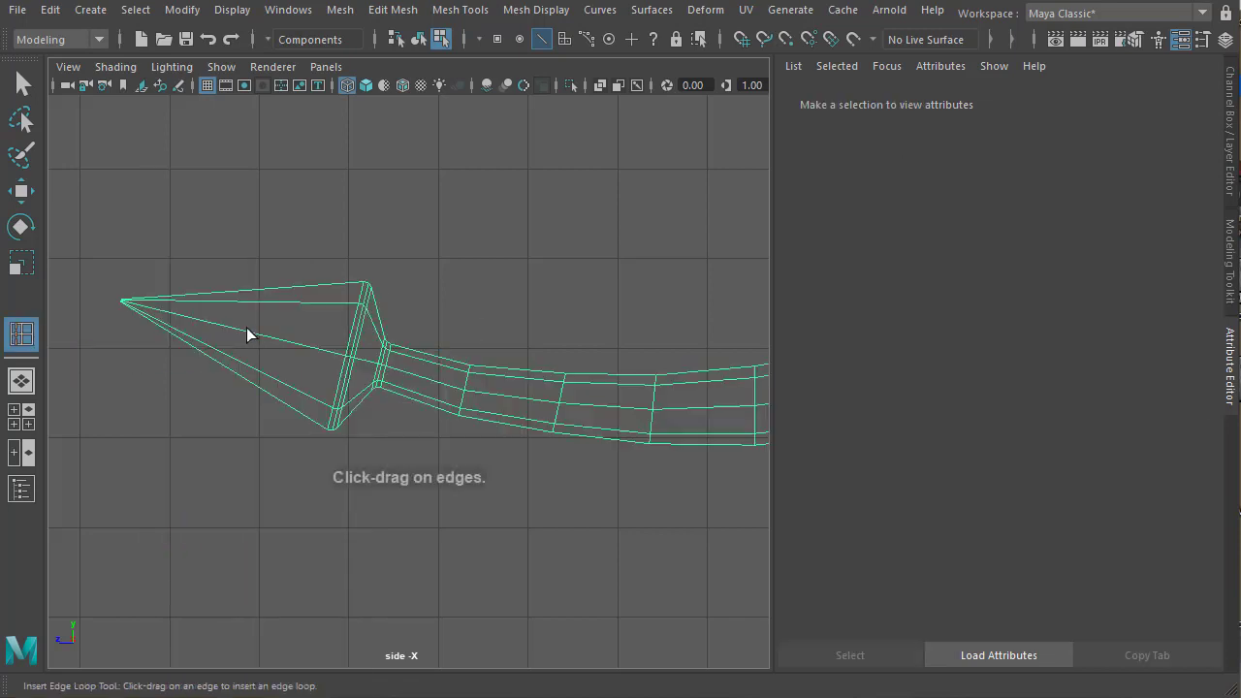
{"action": "left_click_drag", "start_coordinate": [135, 318], "coordinate": [136, 318]}
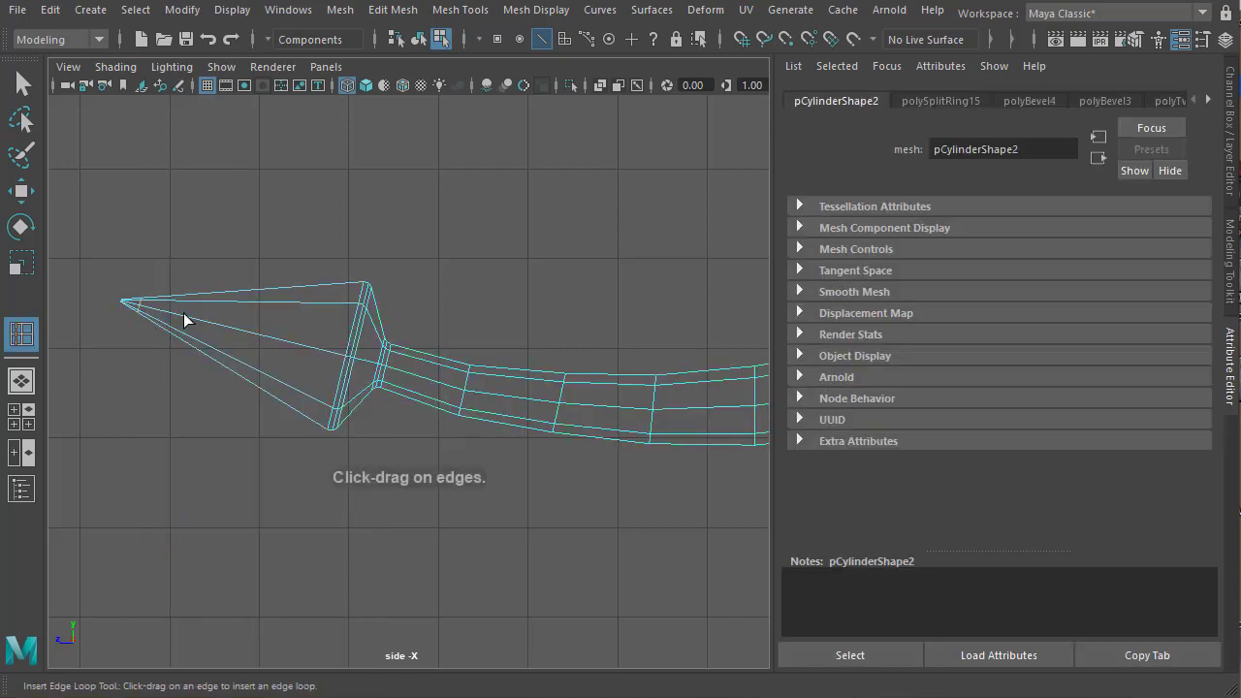
{"action": "left_click_drag", "start_coordinate": [227, 327], "coordinate": [248, 341]}
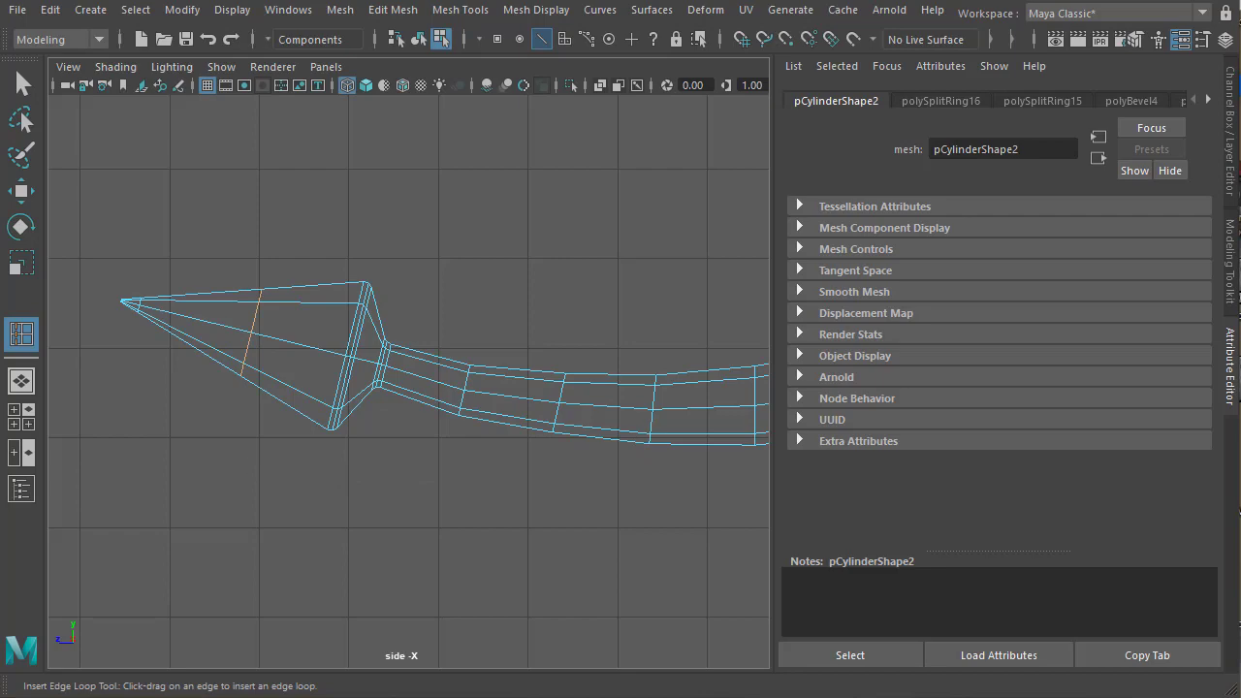
{"action": "left_click", "coordinate": [22, 192]}
{"action": "right_click_drag", "start_coordinate": [305, 335], "coordinate": [281, 451]}
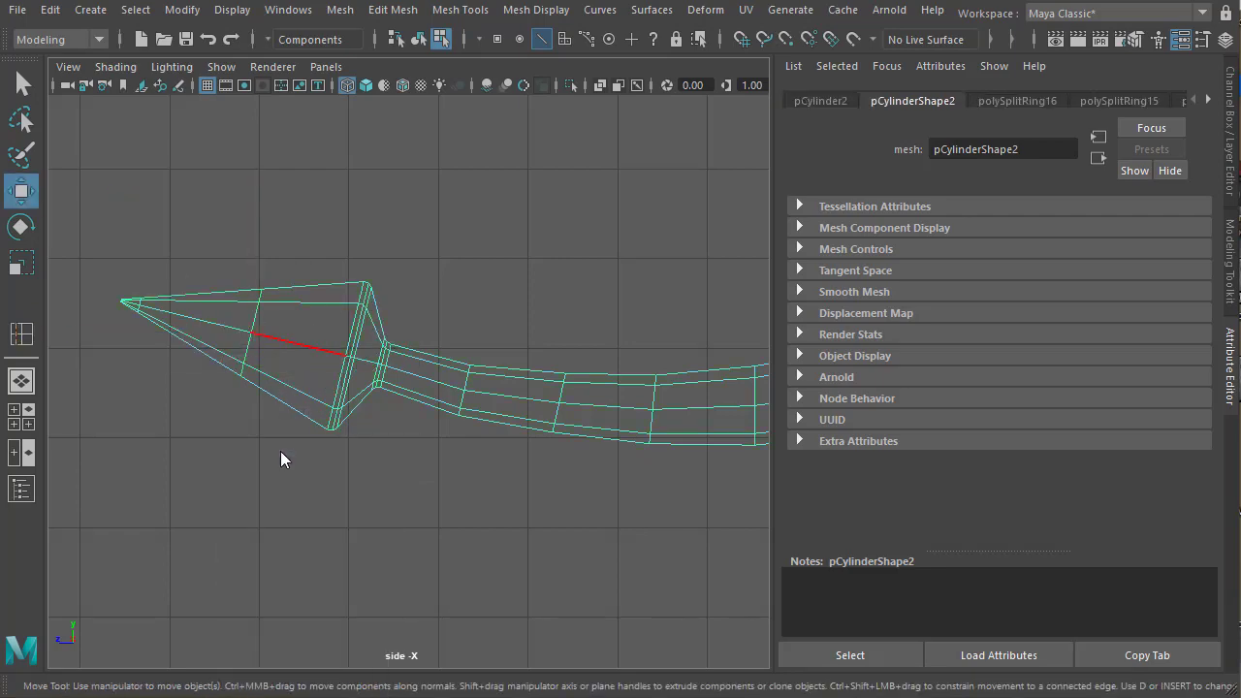
Inspect the curved spear in smooth preview in the perspective view, then return it to the unsmoothed display
{"action": "left_click", "coordinate": [598, 278]}
{"action": "right_click_drag", "start_coordinate": [598, 278], "coordinate": [459, 351], "text": "alt"}
{"action": "left_click_drag", "start_coordinate": [459, 350], "coordinate": [460, 360], "text": "alt"}
{"action": "right_click_drag", "start_coordinate": [460, 360], "coordinate": [495, 339], "text": "alt"}
{"action": "key", "text": "space"}
{"action": "key", "text": "space"}
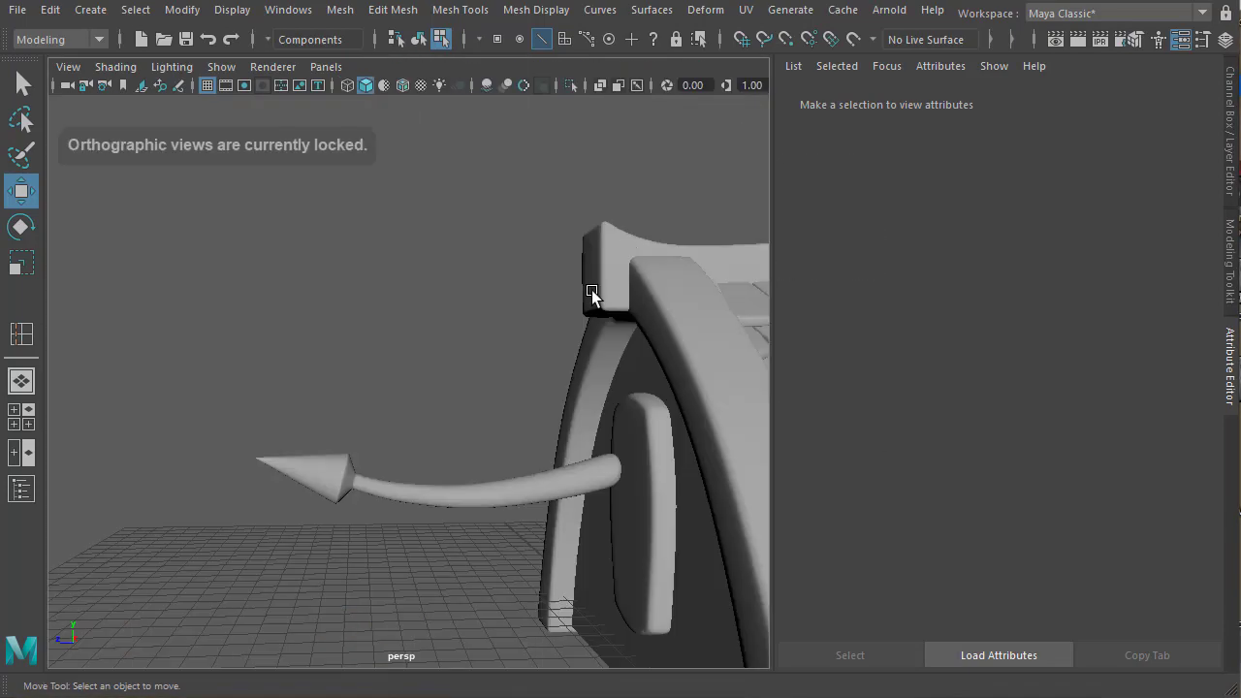
{"action": "mouse_move", "coordinate": [591, 290]}
{"action": "left_mouse_down", "text": "alt"}
{"action": "mouse_move", "coordinate": [700, 388]}
{"action": "mouse_move", "coordinate": [529, 411]}
{"action": "mouse_move", "coordinate": [609, 461]}
{"action": "mouse_move", "coordinate": [310, 437]}
{"action": "mouse_move", "coordinate": [254, 452]}
{"action": "left_mouse_up", "text": "alt"}
{"action": "middle_click_drag", "start_coordinate": [215, 463], "coordinate": [246, 461], "text": "alt"}
{"action": "key", "text": "1"}
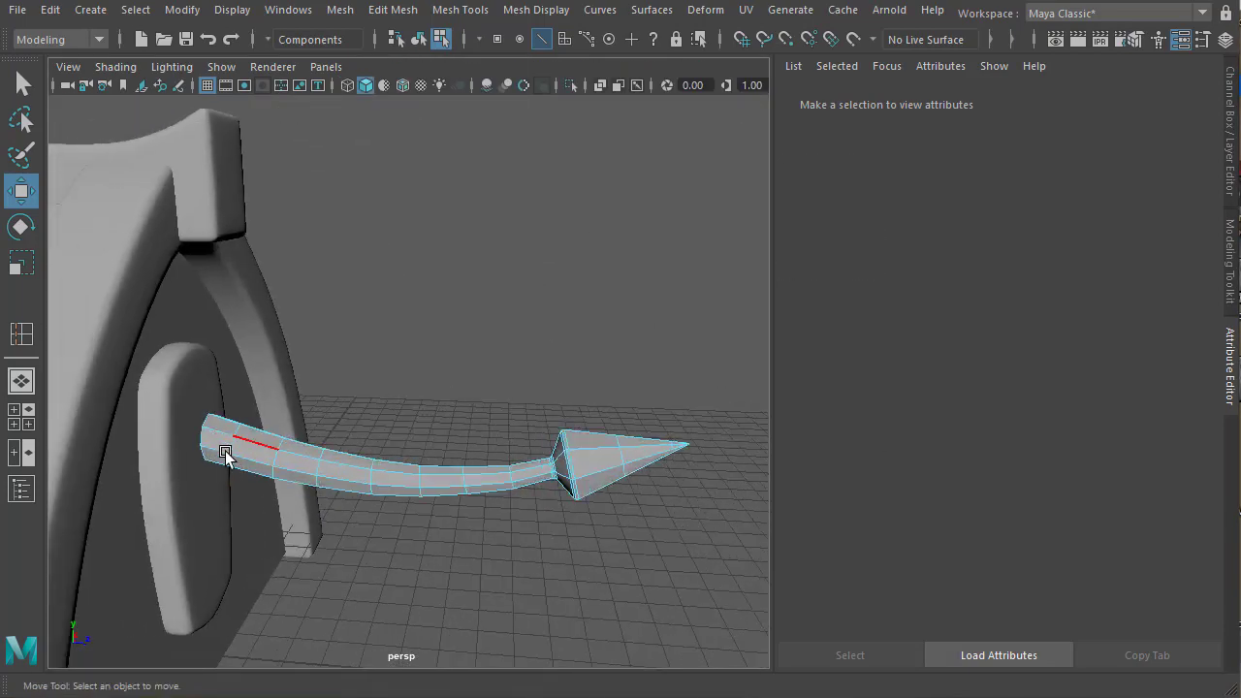
Check the pole's base end in smooth preview, select its end cap, and return to the unsmoothed display
{"action": "left_click_drag", "start_coordinate": [228, 452], "coordinate": [312, 439], "text": "alt"}
{"action": "middle_click_drag", "start_coordinate": [312, 439], "coordinate": [387, 438], "text": "alt"}
{"action": "left_click_drag", "start_coordinate": [268, 455], "coordinate": [194, 464], "text": "alt"}
{"action": "right_click_drag", "start_coordinate": [194, 463], "coordinate": [679, 492], "text": "alt"}
{"action": "right_click_drag", "start_coordinate": [280, 507], "coordinate": [441, 489], "text": "alt"}
{"action": "right_click", "coordinate": [439, 438]}
{"action": "left_click_drag", "start_coordinate": [441, 490], "coordinate": [308, 359], "text": "alt"}
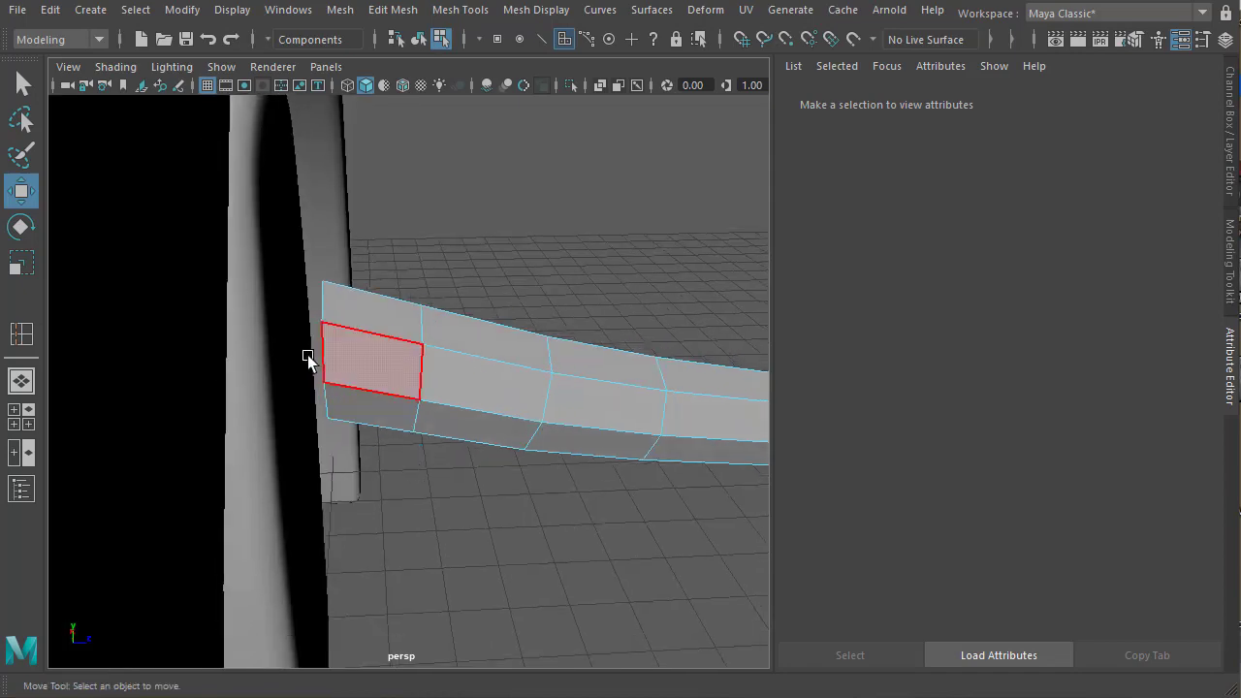
{"action": "key", "text": "3"}
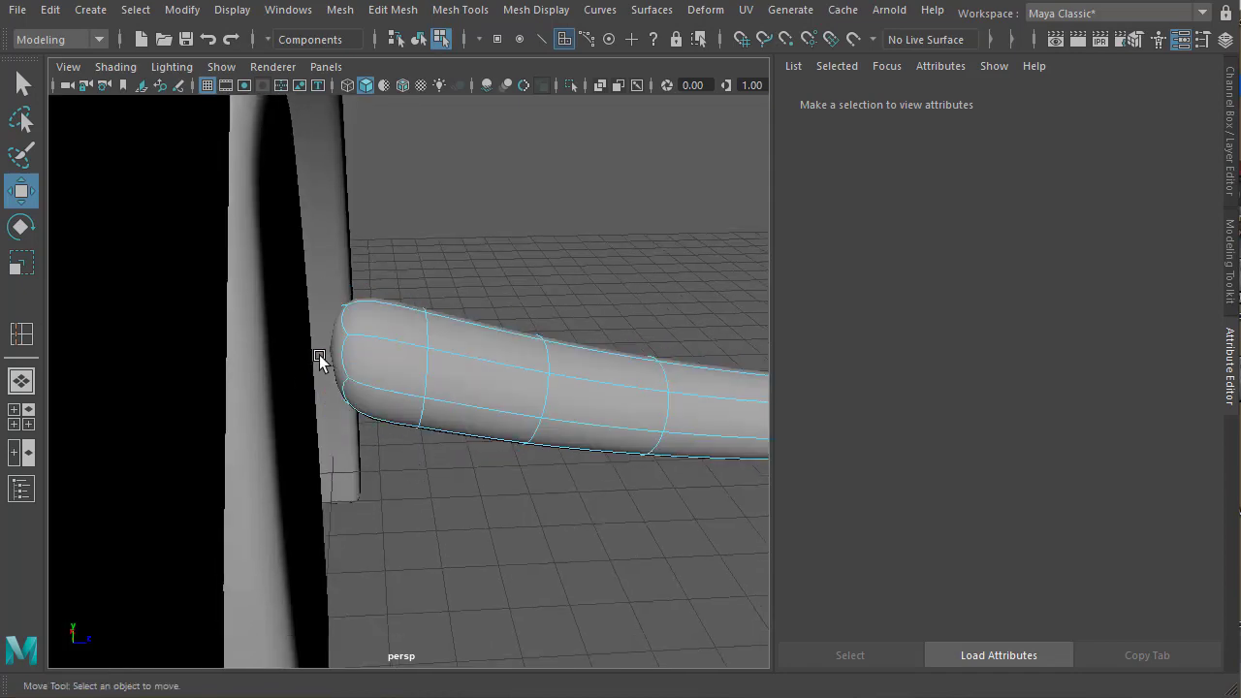
{"action": "left_click", "coordinate": [337, 345]}
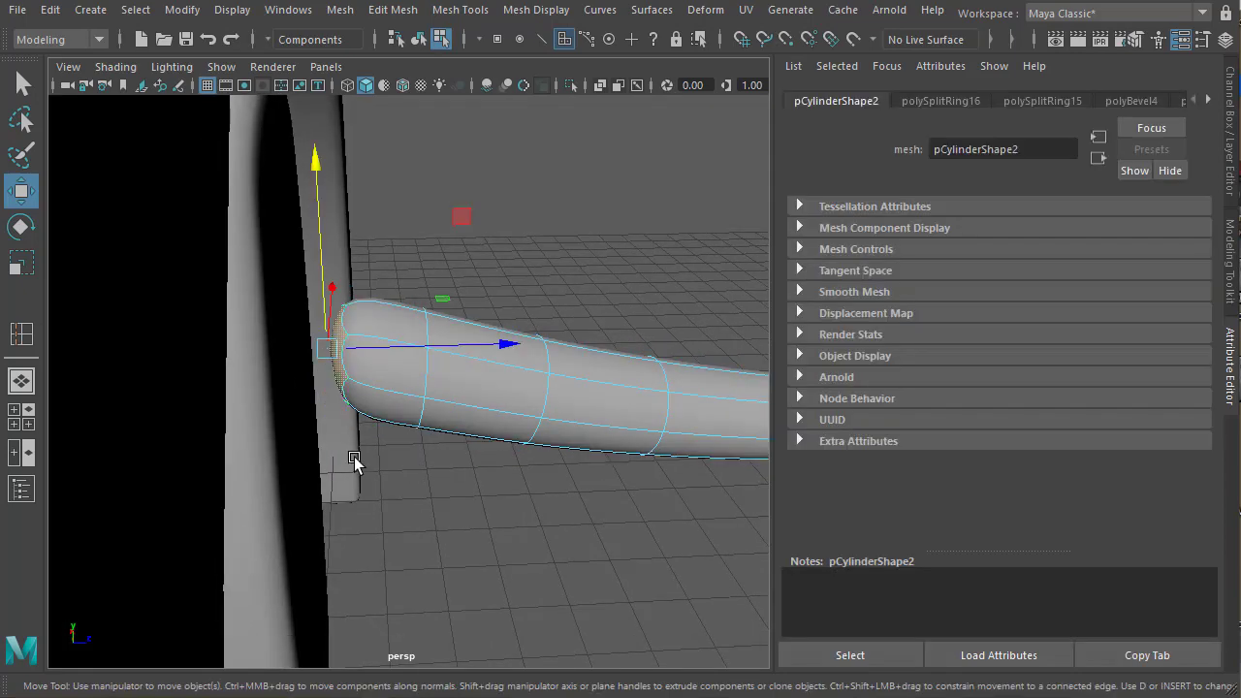
{"action": "key", "text": "5"}
{"action": "key", "text": "1"}
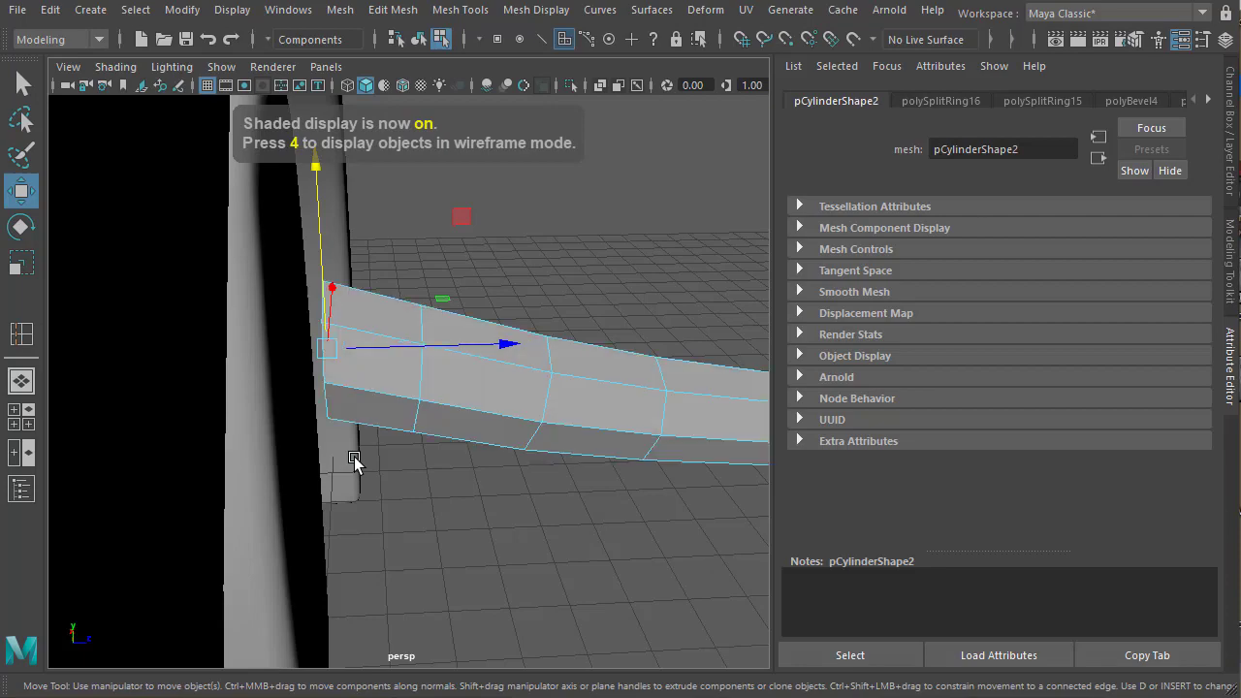
Extrude the cap at the pole's base, move it into the gable panel in the side view, and adjust its scale
{"action": "left_click_drag", "start_coordinate": [480, 435], "coordinate": [387, 420], "text": "alt"}
{"action": "key", "text": "space"}
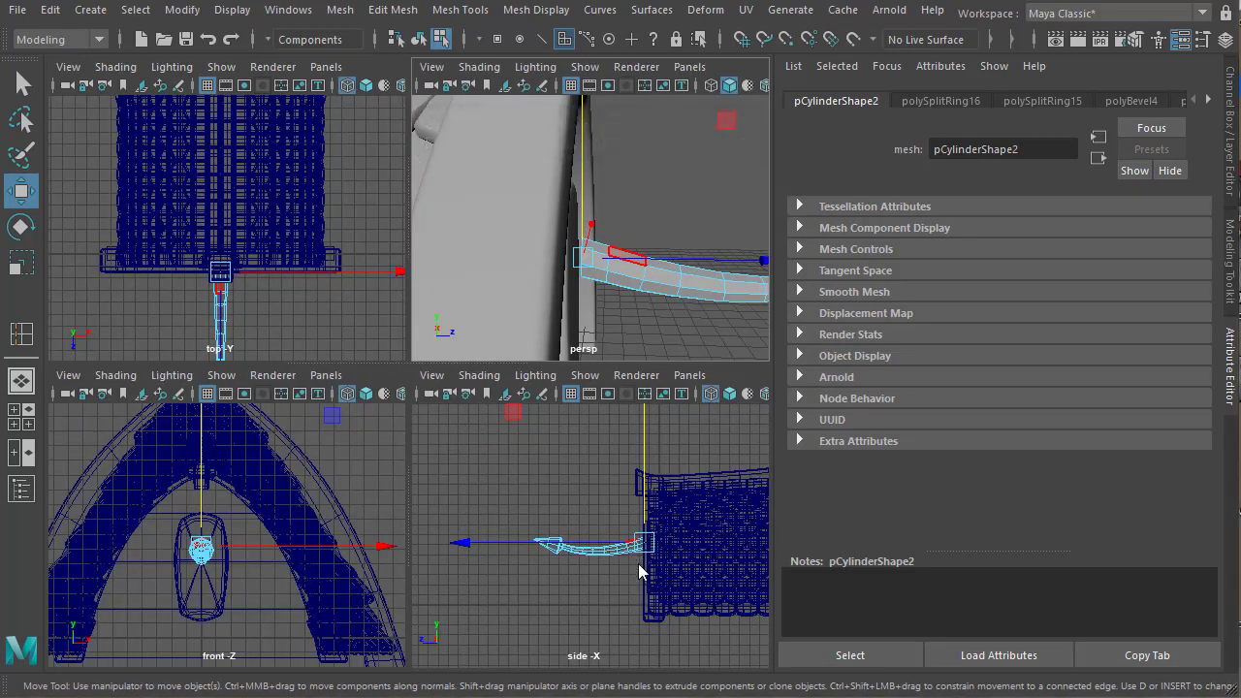
{"action": "key", "text": "space"}
{"action": "scroll", "coordinate": [497, 490], "scroll_direction": "up", "scroll_amount": 3}
{"action": "scroll", "coordinate": [443, 419], "scroll_direction": "down", "scroll_amount": 2}
{"action": "mouse_move", "coordinate": [443, 419]}
{"action": "right_mouse_down", "text": "shift"}
{"action": "mouse_move", "coordinate": [427, 438]}
{"action": "mouse_move", "coordinate": [456, 437]}
{"action": "right_mouse_up", "text": "shift"}
{"action": "scroll", "coordinate": [615, 416], "scroll_direction": "up", "scroll_amount": 3}
{"action": "middle_click_drag", "start_coordinate": [709, 433], "coordinate": [377, 441], "text": "alt"}
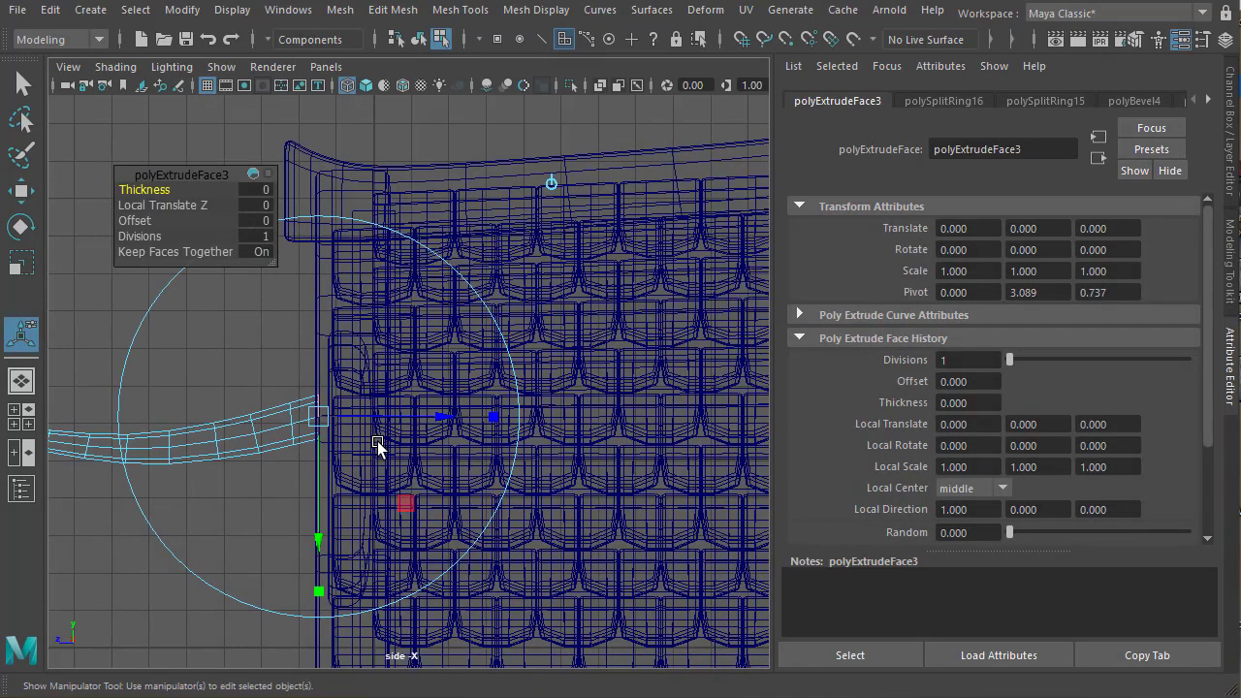
{"action": "key", "text": "w"}
{"action": "left_click_drag", "start_coordinate": [316, 418], "coordinate": [377, 408]}
{"action": "key", "text": "e"}
{"action": "key", "text": "r"}
{"action": "middle_click_drag", "start_coordinate": [403, 479], "coordinate": [371, 458], "text": "alt"}
{"action": "scroll", "coordinate": [371, 458], "scroll_direction": "up", "scroll_amount": 1}
{"action": "right_click_drag", "start_coordinate": [370, 458], "coordinate": [353, 368], "text": "alt"}
{"action": "middle_click_drag", "start_coordinate": [353, 368], "coordinate": [355, 410], "text": "alt"}
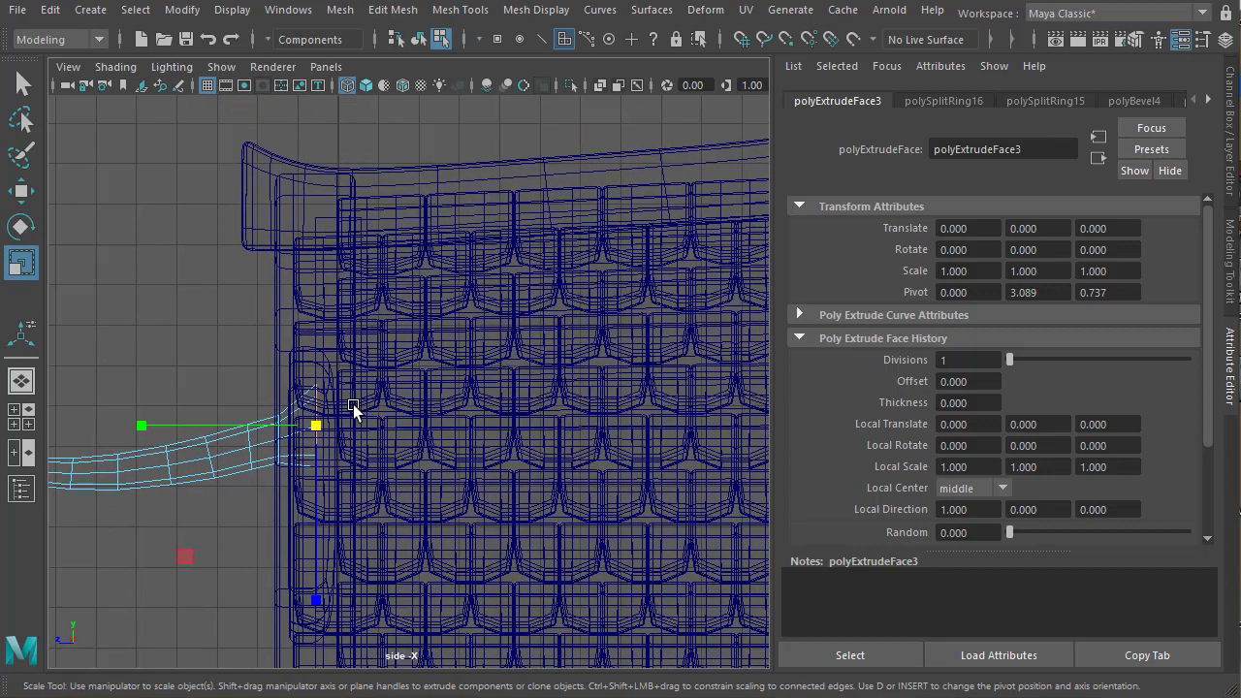
{"action": "key", "text": "r"}
{"action": "left_click_drag", "start_coordinate": [354, 407], "coordinate": [355, 439]}
Extrude the embedded end cap a second time with a slight shift, and show the whole pole in smooth preview
{"action": "right_click", "coordinate": [348, 410], "text": "shift"}
{"action": "right_click_drag", "start_coordinate": [333, 413], "coordinate": [341, 471], "text": "shift"}
{"action": "middle_click_drag", "start_coordinate": [339, 458], "coordinate": [276, 458], "text": "alt"}
{"action": "key", "text": "w"}
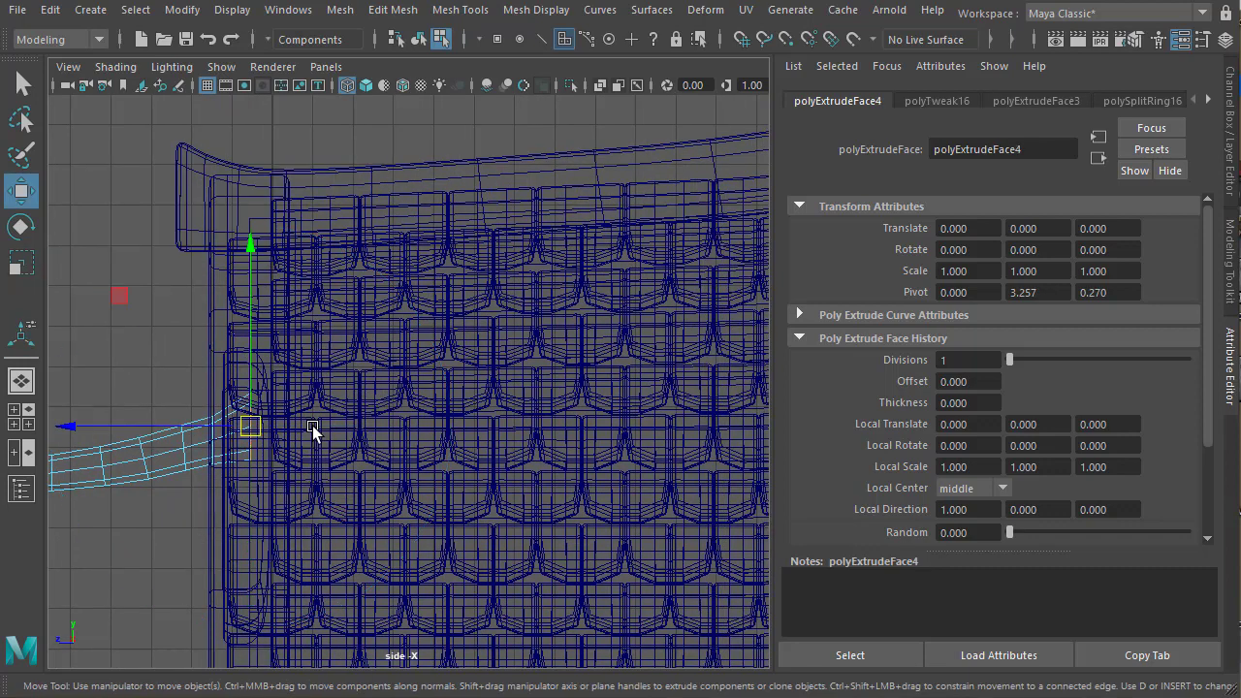
{"action": "mouse_move", "coordinate": [254, 428]}
{"action": "left_mouse_down"}
{"action": "mouse_move", "coordinate": [299, 421]}
{"action": "mouse_move", "coordinate": [269, 424]}
{"action": "mouse_move", "coordinate": [252, 445]}
{"action": "left_mouse_up"}
{"action": "key", "text": "r"}
{"action": "middle_click_drag", "start_coordinate": [349, 487], "coordinate": [534, 376], "text": "alt"}
{"action": "right_click_drag", "start_coordinate": [319, 355], "coordinate": [280, 465]}
{"action": "key", "text": "3"}
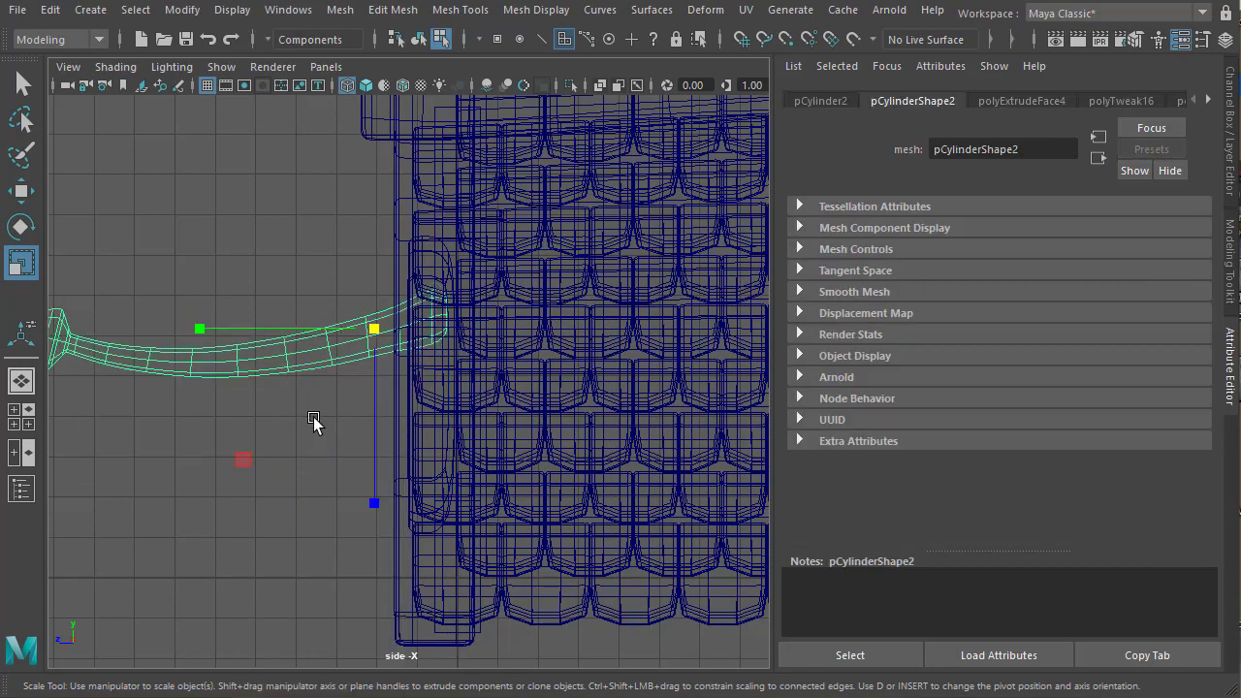
Inspect the smoothed pole where it meets the gable panel, and examine the whole roof from several angles in perspective
{"action": "key", "text": "space"}
{"action": "key", "text": "space"}
{"action": "left_click_drag", "start_coordinate": [568, 386], "coordinate": [488, 385], "text": "alt"}
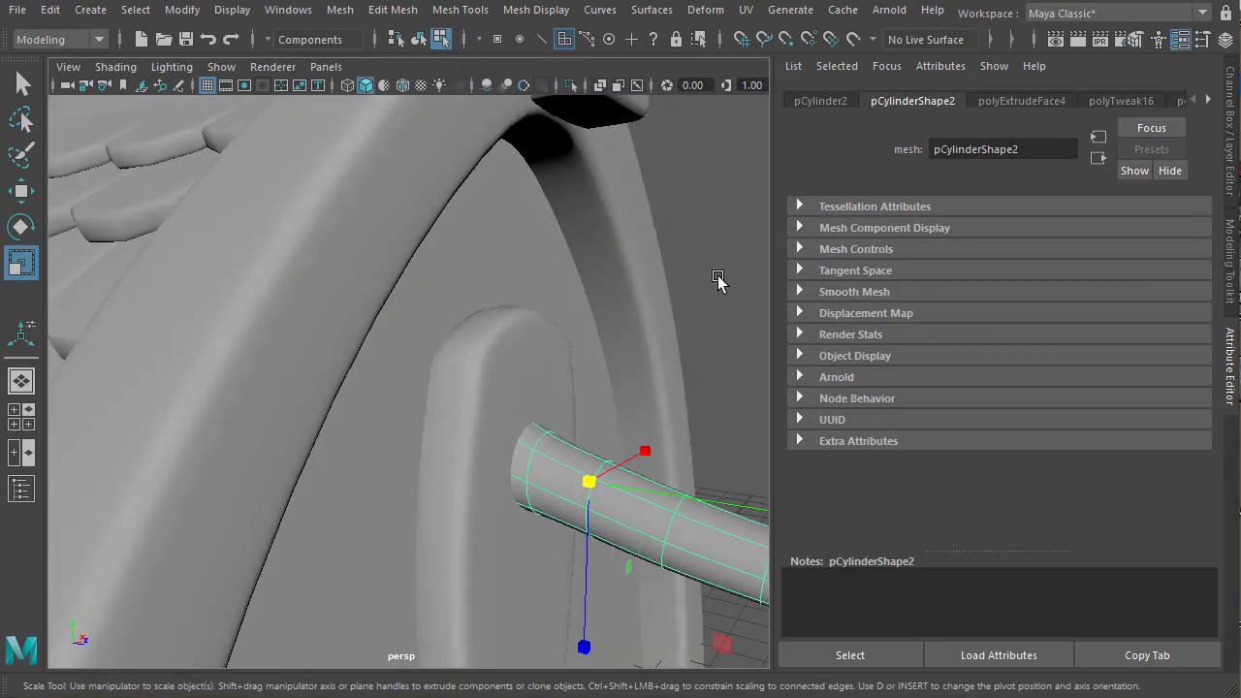
{"action": "left_click", "coordinate": [716, 275]}
{"action": "right_click_drag", "start_coordinate": [485, 417], "coordinate": [373, 473], "text": "alt"}
{"action": "middle_click_drag", "start_coordinate": [639, 406], "coordinate": [578, 344], "text": "alt"}
{"action": "left_click_drag", "start_coordinate": [751, 412], "coordinate": [625, 428], "text": "alt"}
{"action": "right_click_drag", "start_coordinate": [624, 428], "coordinate": [523, 442], "text": "alt"}
{"action": "middle_click_drag", "start_coordinate": [524, 442], "coordinate": [412, 423], "text": "alt"}
{"action": "left_click_drag", "start_coordinate": [378, 402], "coordinate": [437, 381], "text": "alt"}
{"action": "right_click_drag", "start_coordinate": [560, 381], "coordinate": [476, 457], "text": "alt"}
{"action": "left_click_drag", "start_coordinate": [476, 457], "coordinate": [401, 449], "text": "alt"}
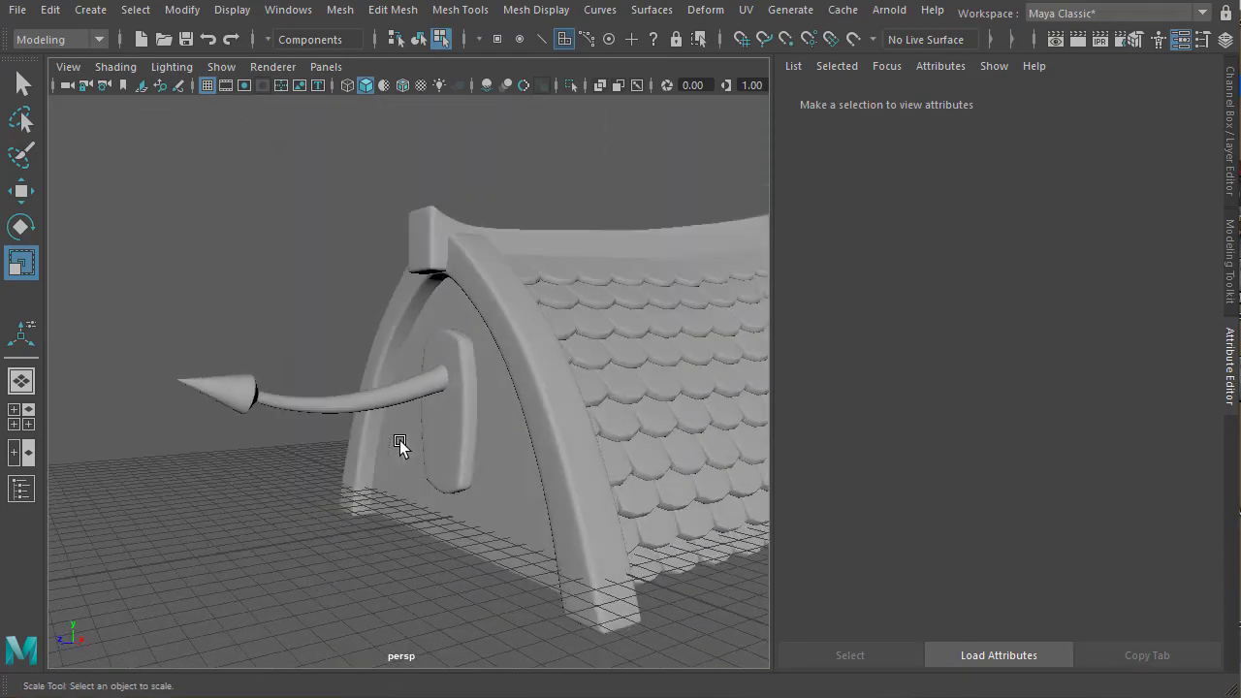
{"action": "right_click_drag", "start_coordinate": [402, 449], "coordinate": [518, 355], "text": "alt"}
{"action": "left_click_drag", "start_coordinate": [518, 355], "coordinate": [531, 378], "text": "alt"}
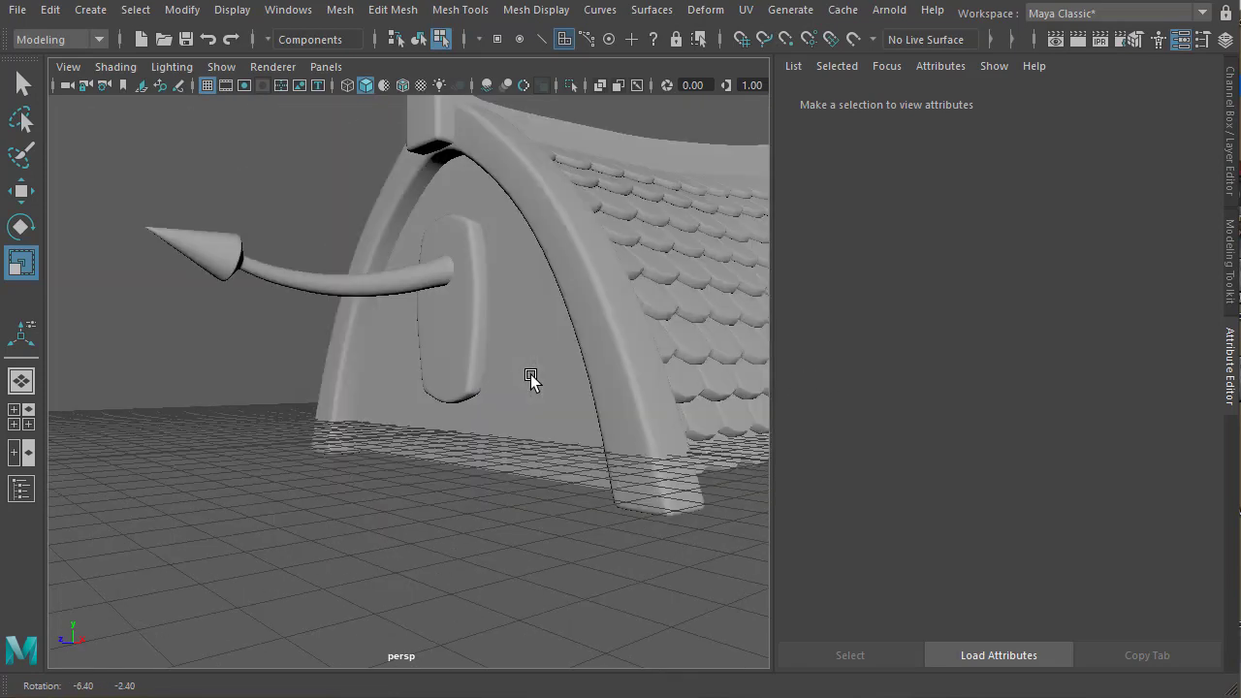
{"action": "middle_click_drag", "start_coordinate": [530, 376], "coordinate": [581, 334], "text": "alt"}
{"action": "left_click_drag", "start_coordinate": [581, 334], "coordinate": [467, 365], "text": "alt"}
{"action": "right_click_drag", "start_coordinate": [467, 364], "coordinate": [566, 350], "text": "alt"}
{"action": "middle_click_drag", "start_coordinate": [566, 350], "coordinate": [601, 411], "text": "alt"}
{"action": "left_click_drag", "start_coordinate": [601, 411], "coordinate": [553, 407], "text": "alt"}
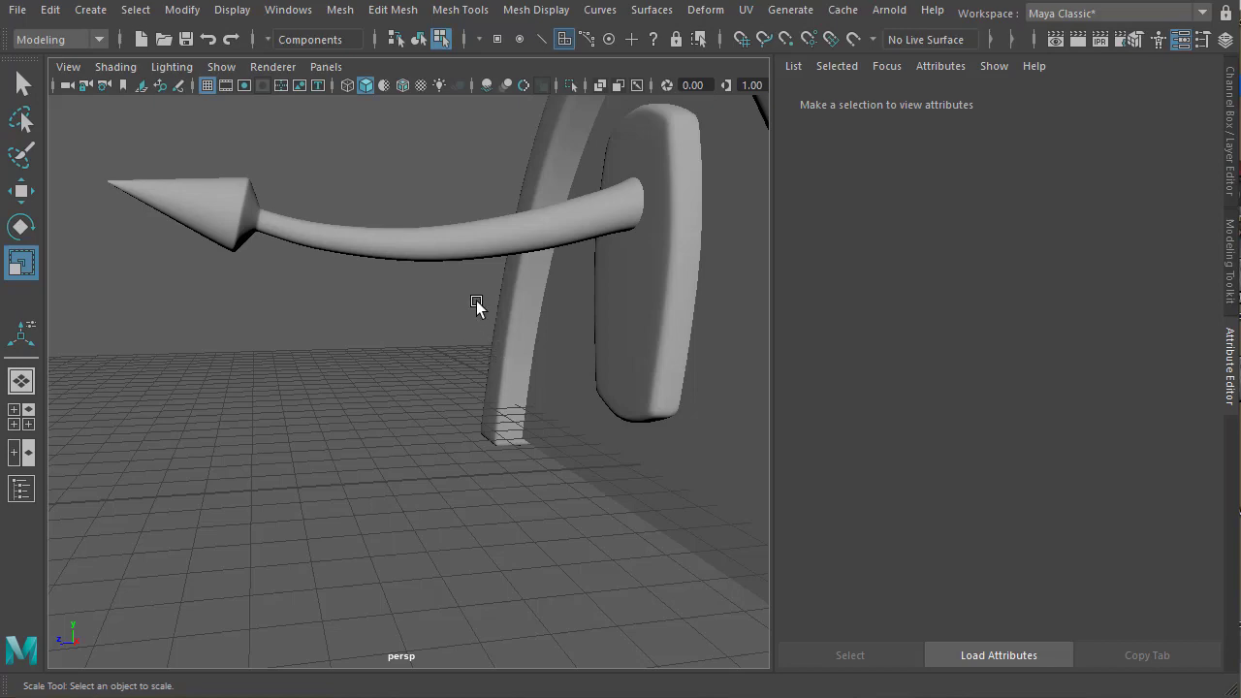
{"action": "right_click_drag", "start_coordinate": [649, 400], "coordinate": [262, 421], "text": "alt"}
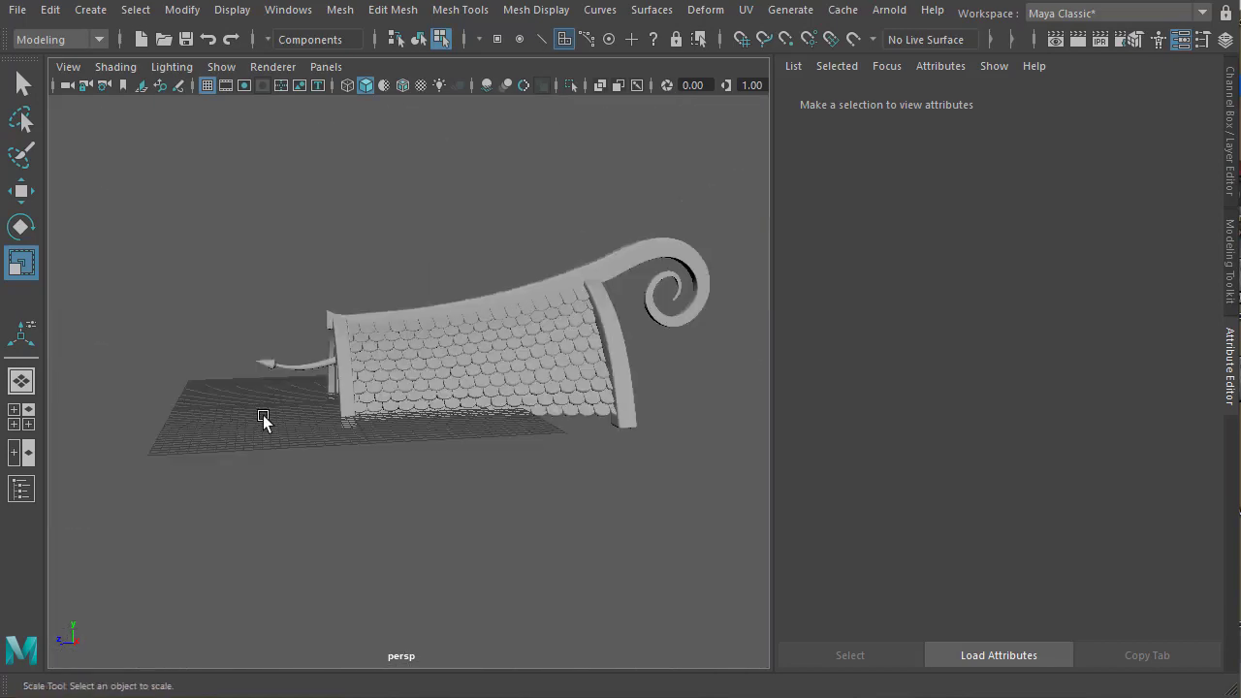
{"action": "left_click_drag", "start_coordinate": [263, 421], "coordinate": [363, 407], "text": "alt"}
{"action": "left_click_drag", "start_coordinate": [544, 297], "coordinate": [419, 429], "text": "alt"}
{"action": "right_click_drag", "start_coordinate": [418, 430], "coordinate": [582, 435], "text": "alt"}
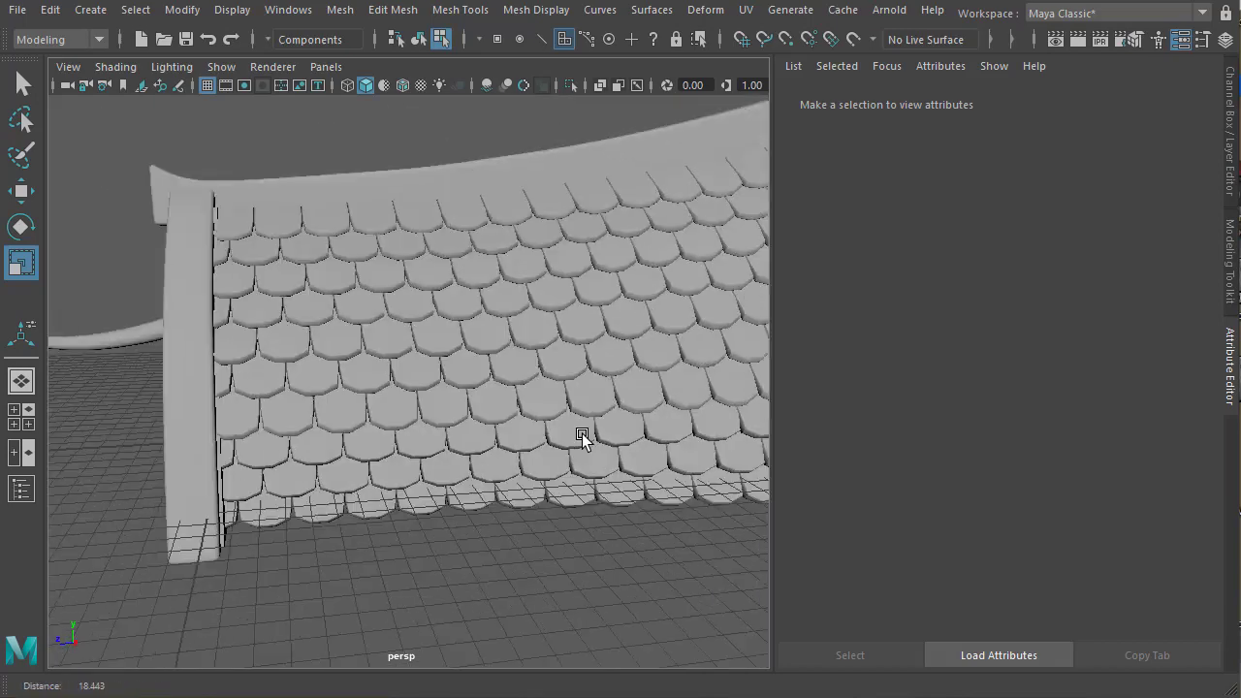
{"action": "left_click_drag", "start_coordinate": [581, 435], "coordinate": [424, 449], "text": "alt"}
Create a NURBS circle and set its Rotate X to 90 so it stands upright
{"action": "left_click", "coordinate": [90, 9]}
{"action": "mouse_move", "coordinate": [203, 61]}
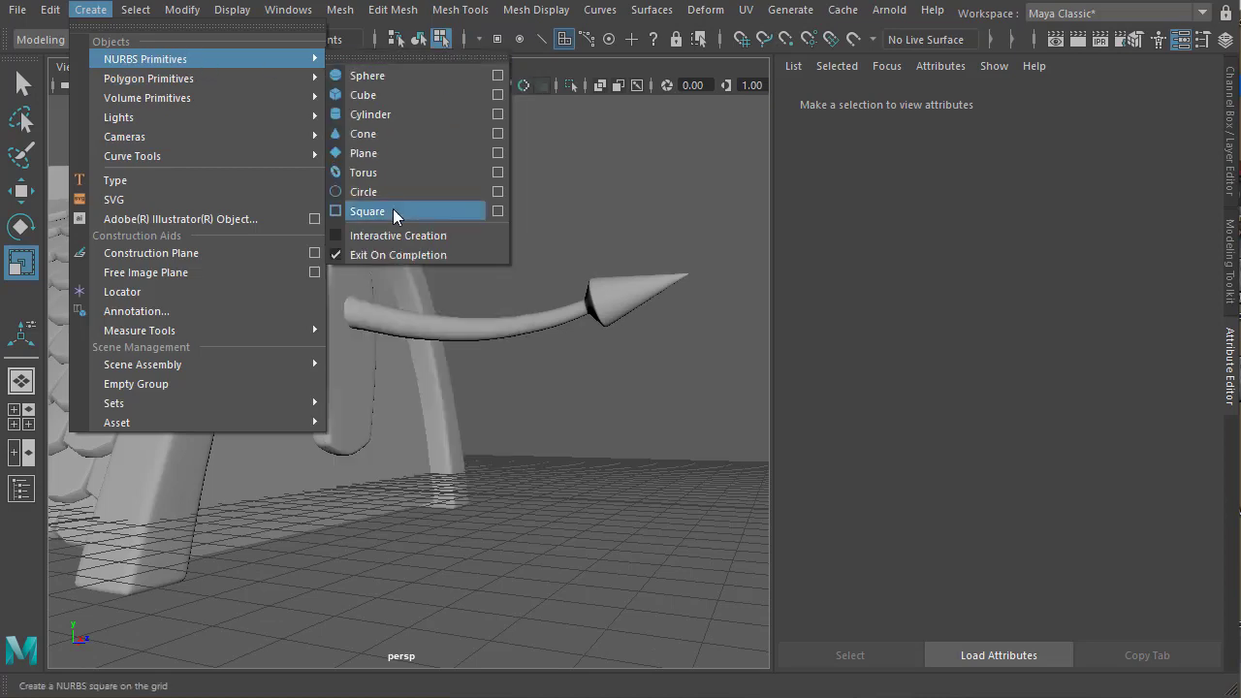
{"action": "left_click", "coordinate": [394, 197]}
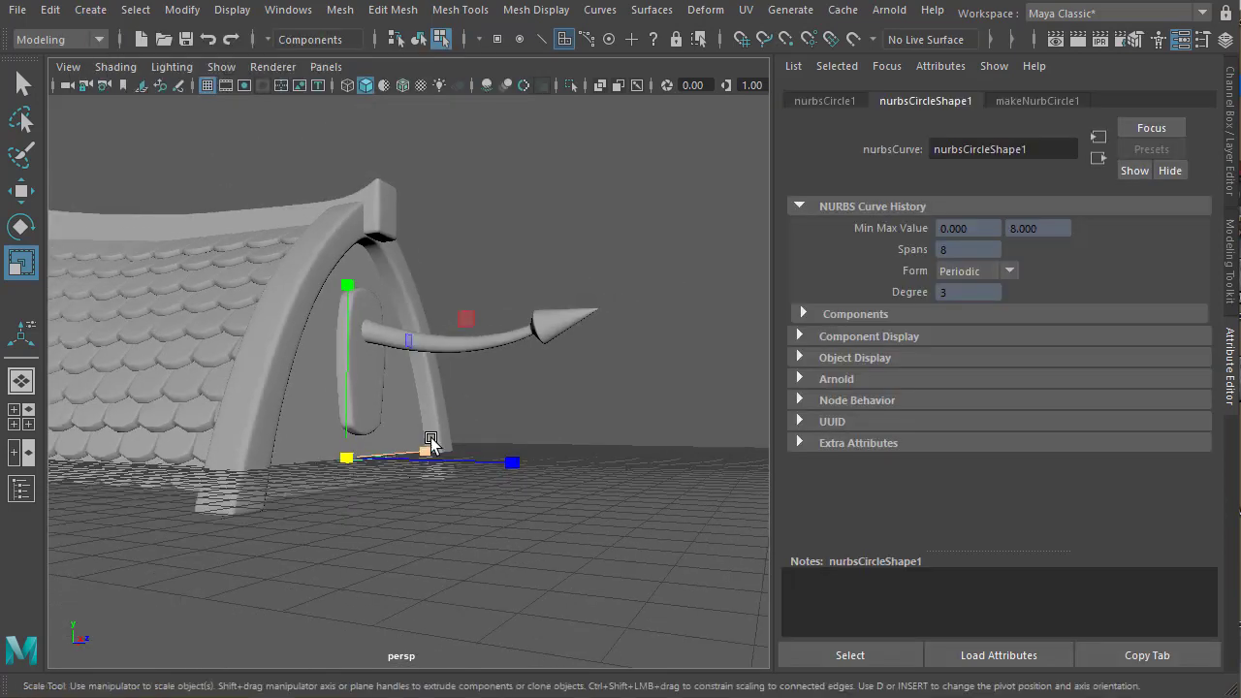
{"action": "key", "text": "e"}
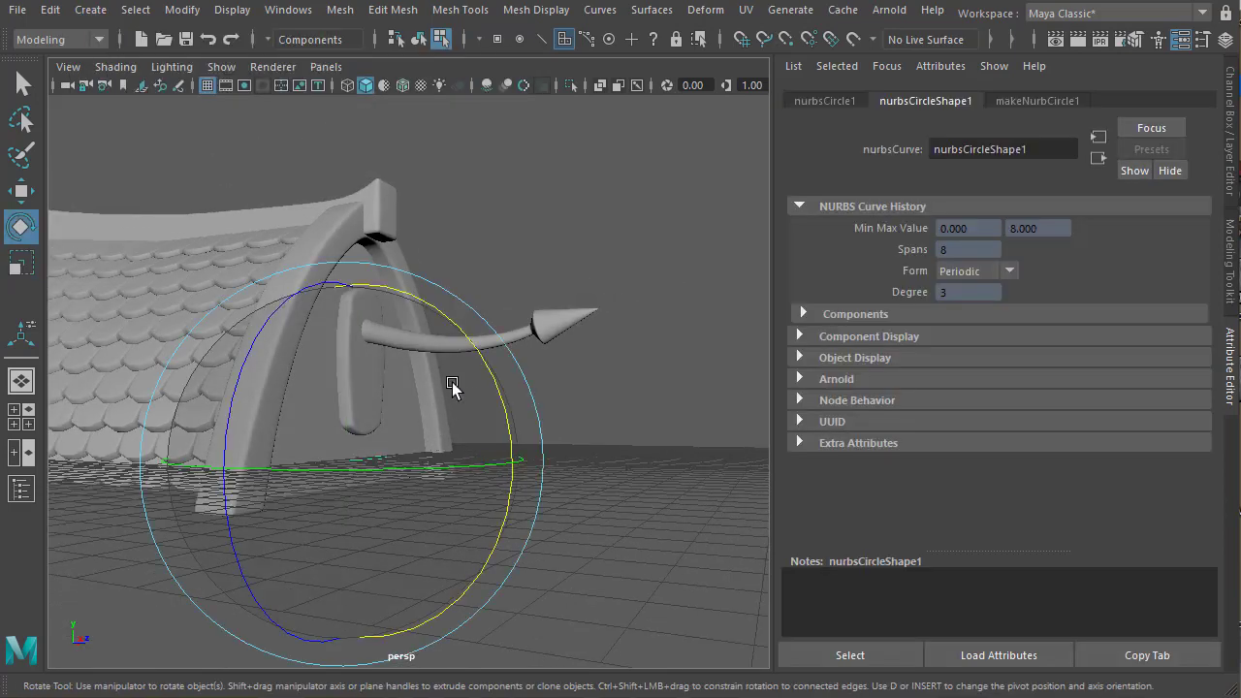
{"action": "left_click_drag", "start_coordinate": [453, 383], "coordinate": [378, 602]}
{"action": "key", "text": "w"}
{"action": "key", "text": "e"}
{"action": "key", "text": "r"}
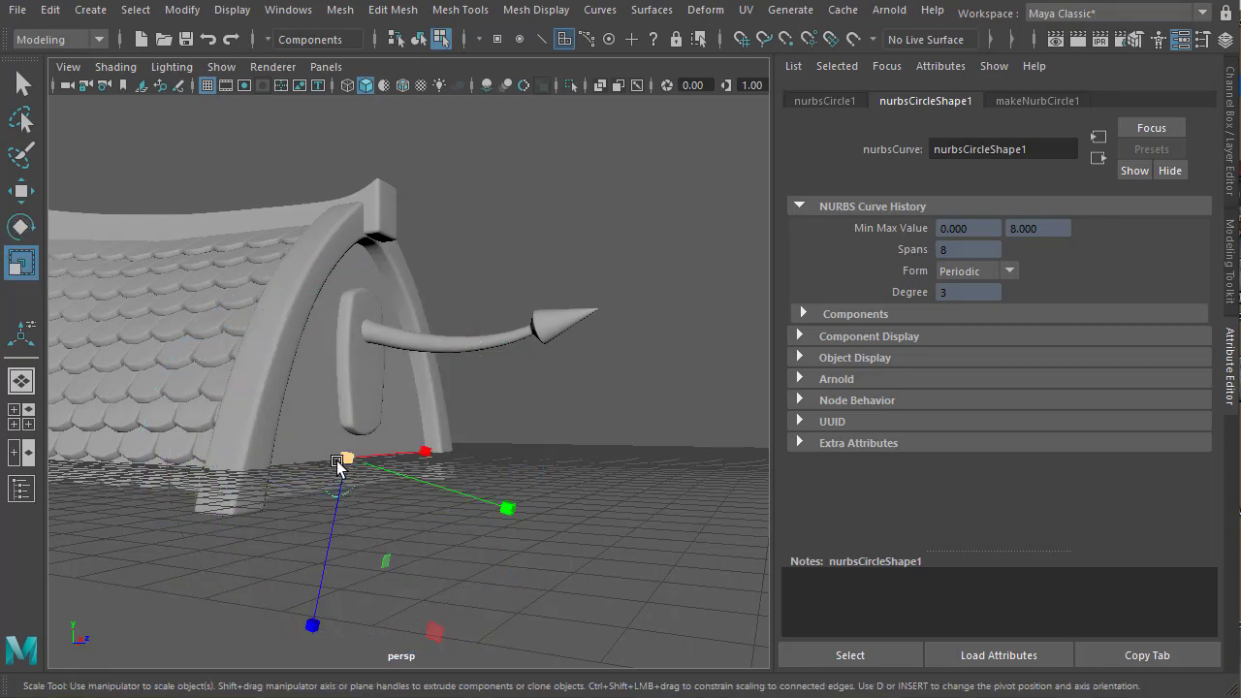
{"action": "left_click_drag", "start_coordinate": [342, 460], "coordinate": [270, 501]}
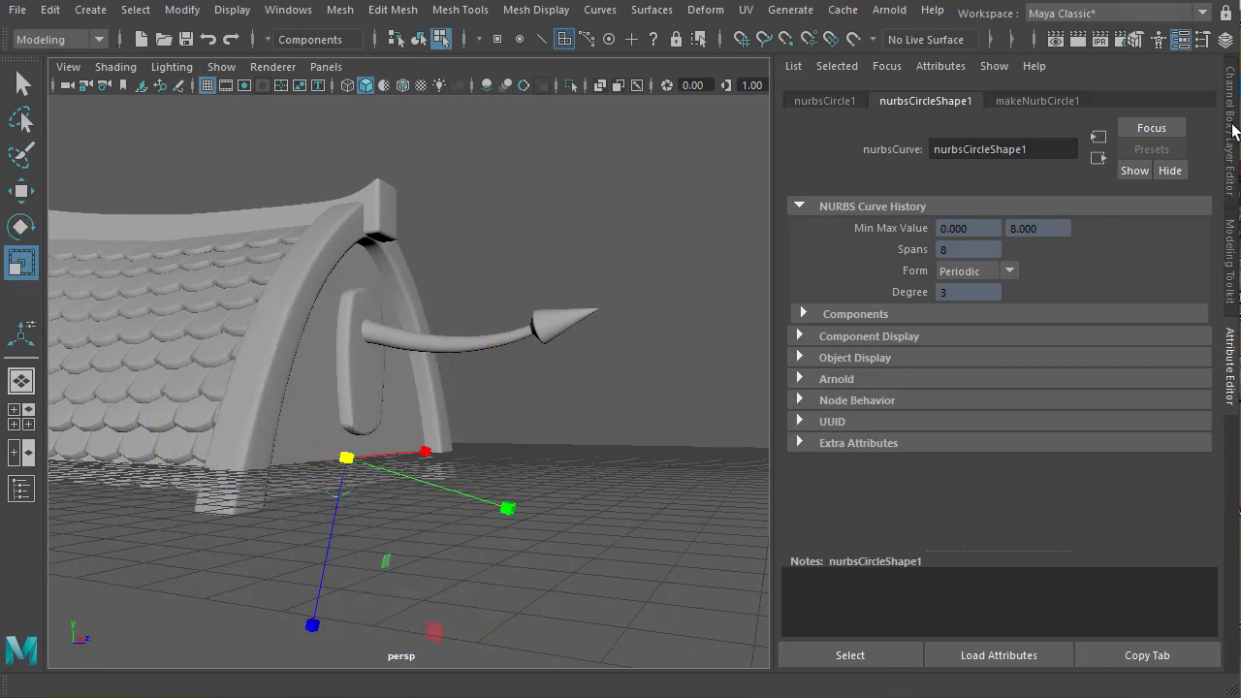
{"action": "left_click", "coordinate": [1229, 124]}
{"action": "left_click", "coordinate": [1176, 171]}
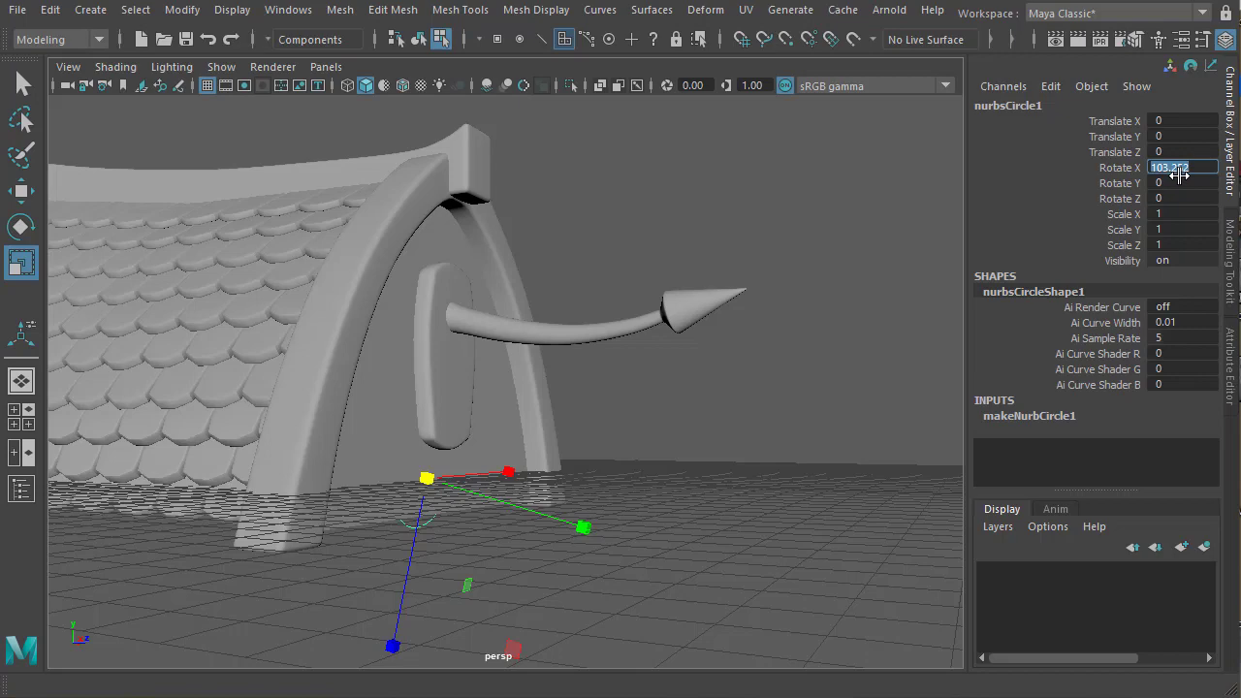
{"action": "type", "text": "90"}
{"action": "key", "text": "Return"}
In the front view, raise the circle to Translate Y 1.754 below the pole and scale it uniformly to 0.322
{"action": "right_click_drag", "start_coordinate": [464, 490], "coordinate": [387, 495], "text": "alt"}
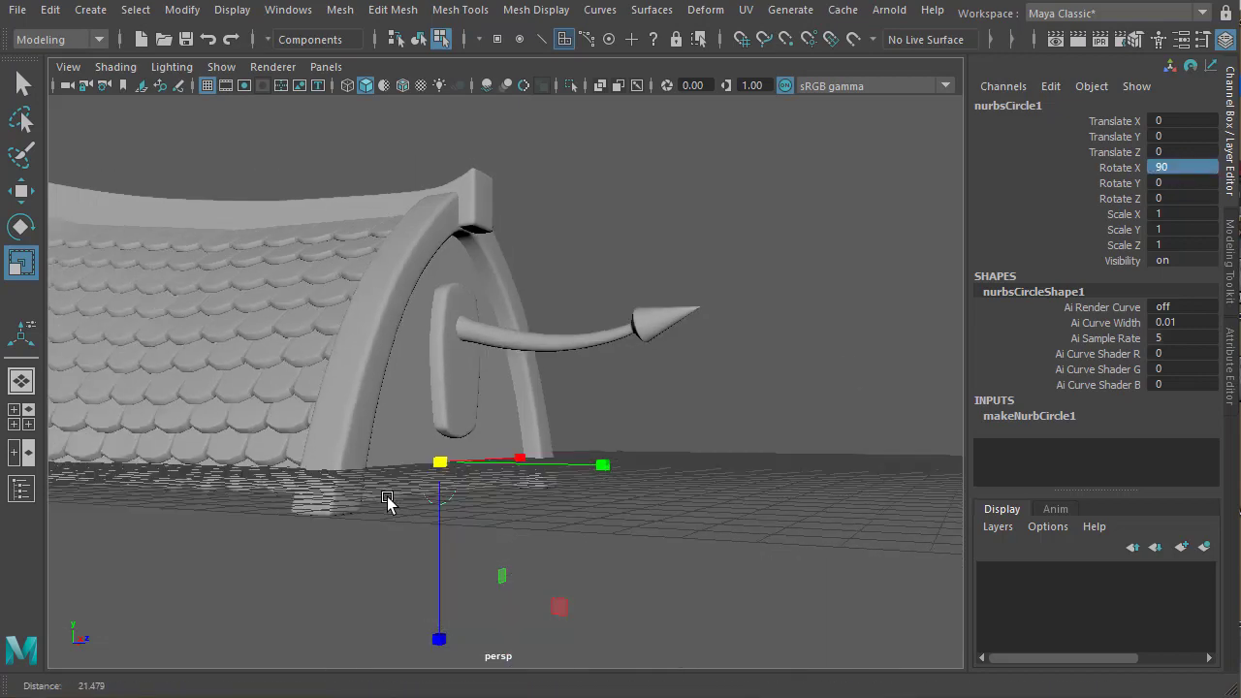
{"action": "middle_click_drag", "start_coordinate": [453, 472], "coordinate": [411, 469], "text": "alt"}
{"action": "key", "text": "space"}
{"action": "key", "text": "space"}
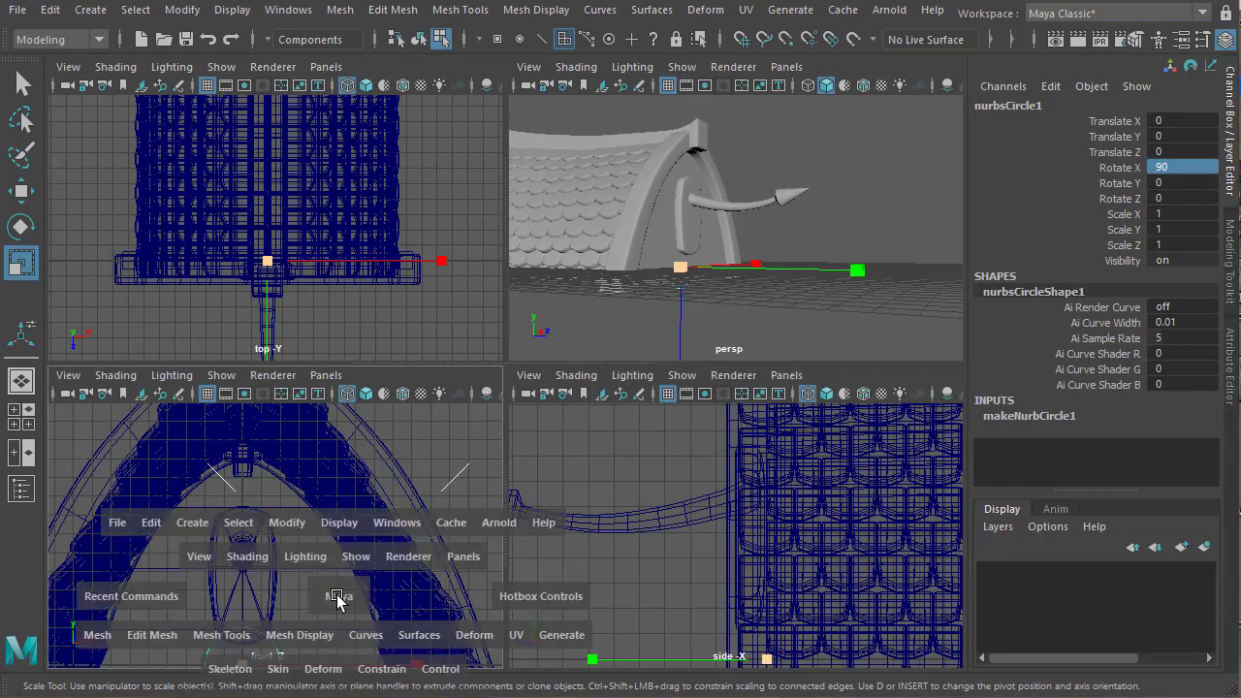
{"action": "key", "text": "w"}
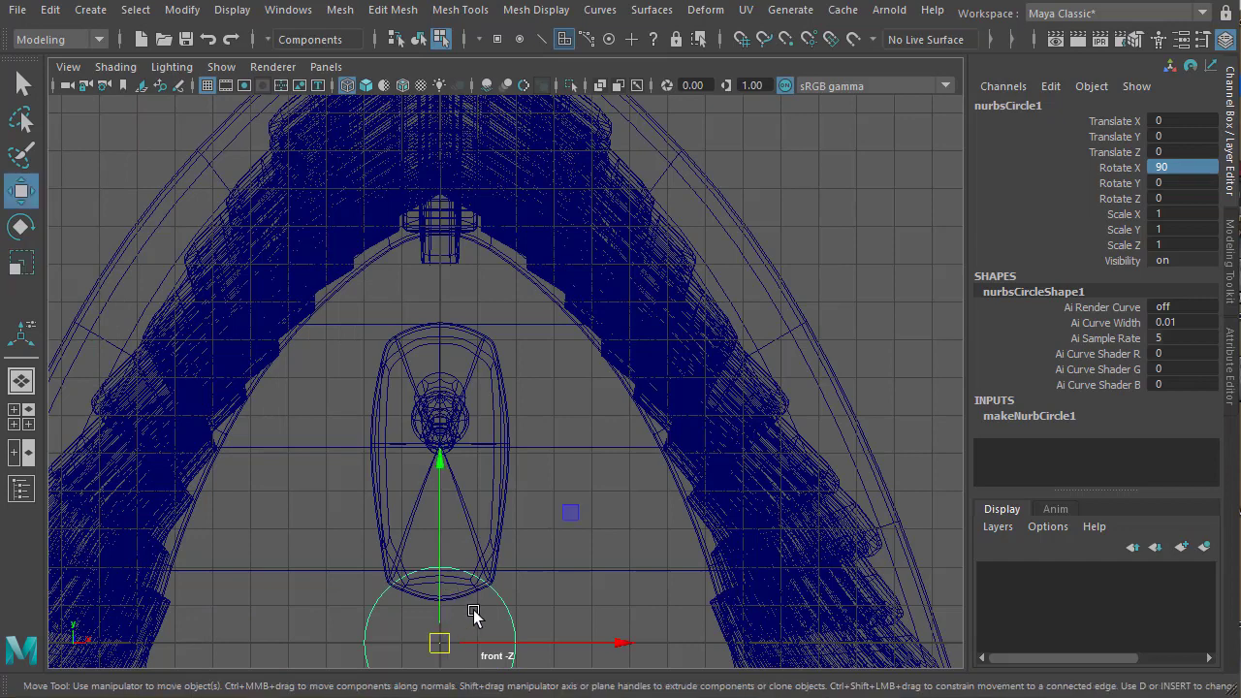
{"action": "left_click_drag", "start_coordinate": [439, 642], "coordinate": [456, 367]}
{"action": "key", "text": "ctrl+z"}
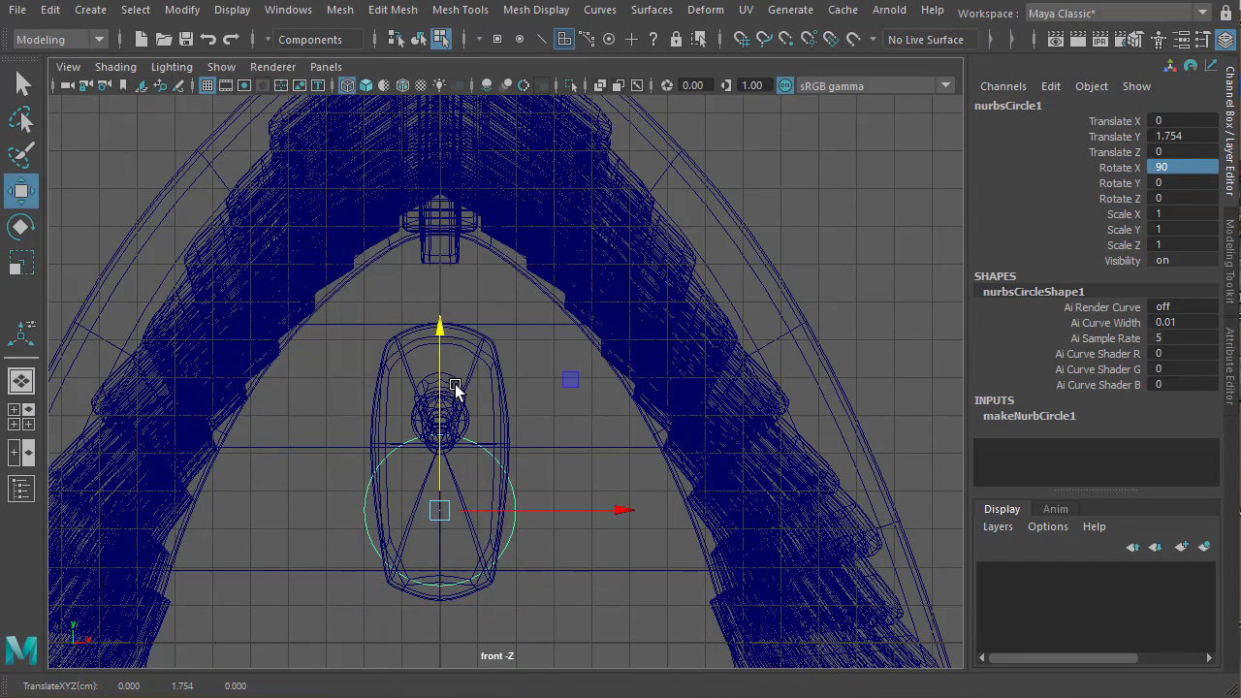
{"action": "key", "text": "r"}
{"action": "left_click_drag", "start_coordinate": [443, 511], "coordinate": [362, 514]}
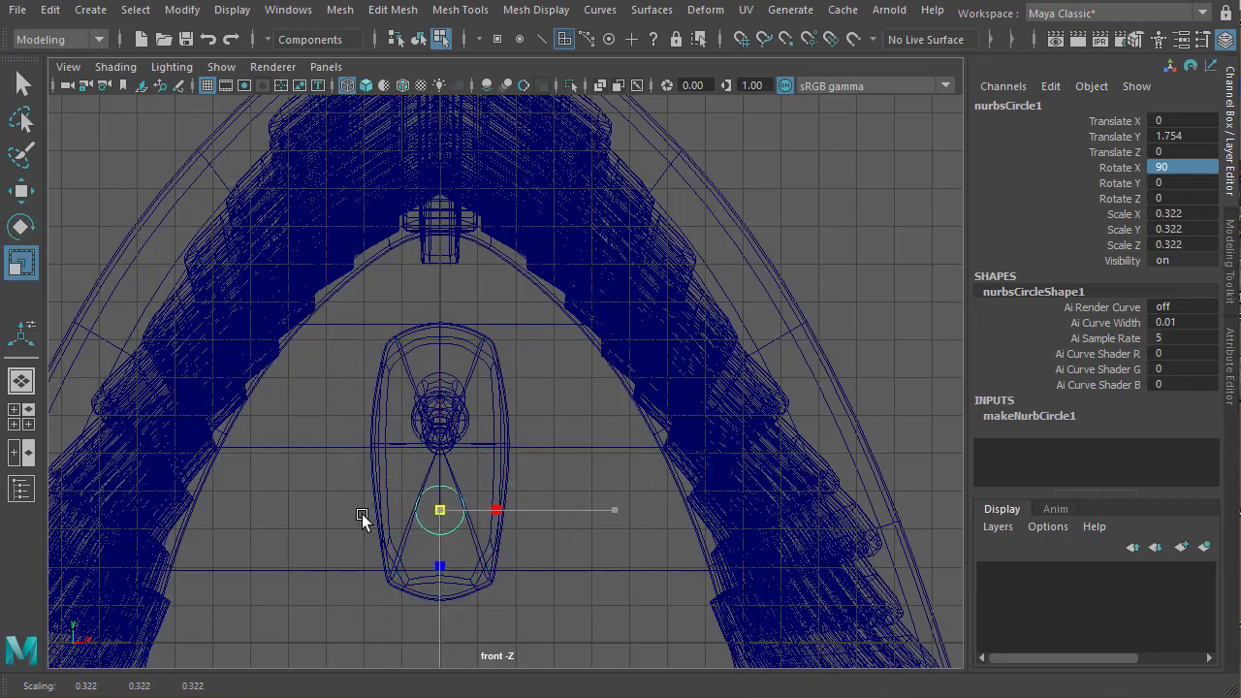
Move the circle outward along Z to 0.693 so it sits just in front of the gable panel
{"action": "key", "text": "space"}
{"action": "key", "text": "space"}
{"action": "middle_click_drag", "start_coordinate": [594, 554], "coordinate": [535, 489], "text": "alt"}
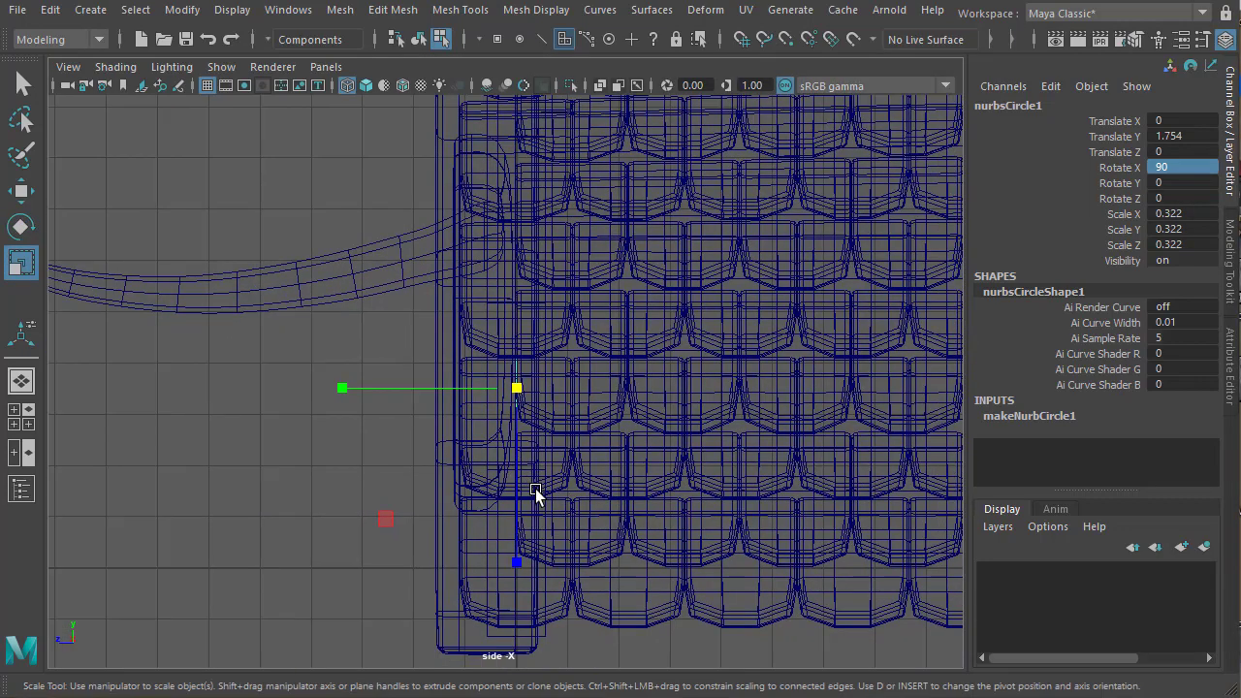
{"action": "key", "text": "w"}
{"action": "left_click_drag", "start_coordinate": [438, 397], "coordinate": [416, 391]}
{"action": "key", "text": "space"}
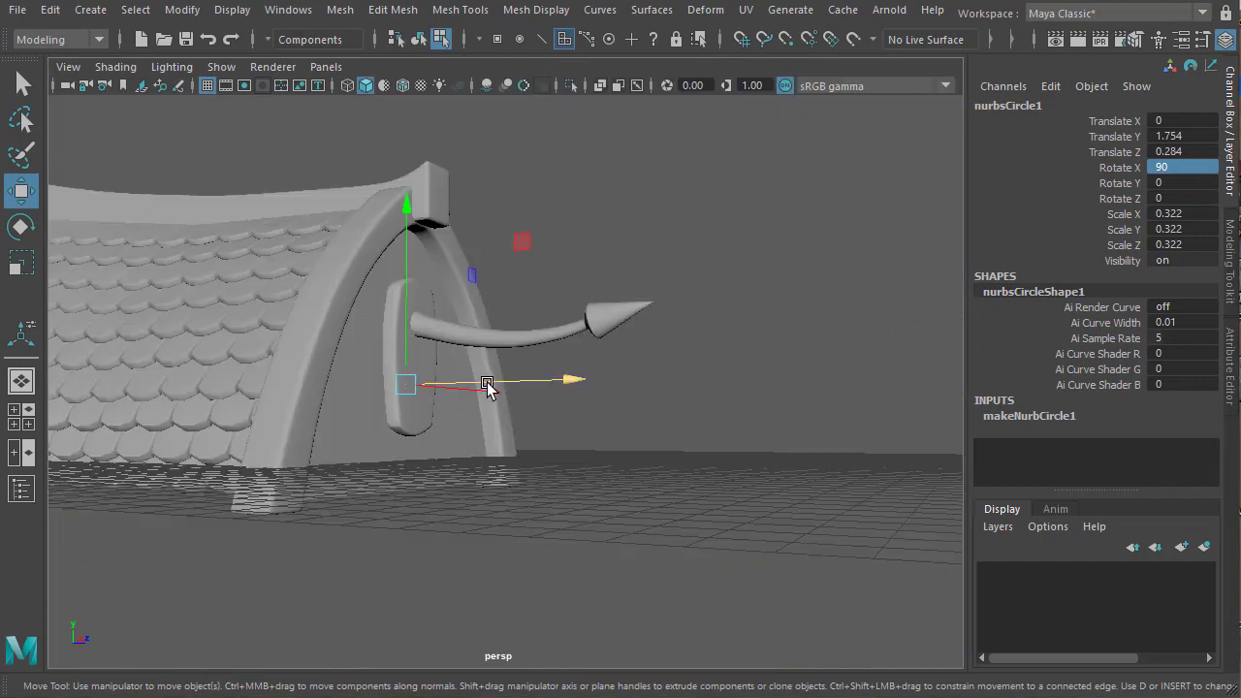
{"action": "left_click_drag", "start_coordinate": [493, 385], "coordinate": [502, 390]}
{"action": "key", "text": "alt+space"}
{"action": "right_click_drag", "start_coordinate": [449, 401], "coordinate": [616, 441], "text": "alt"}
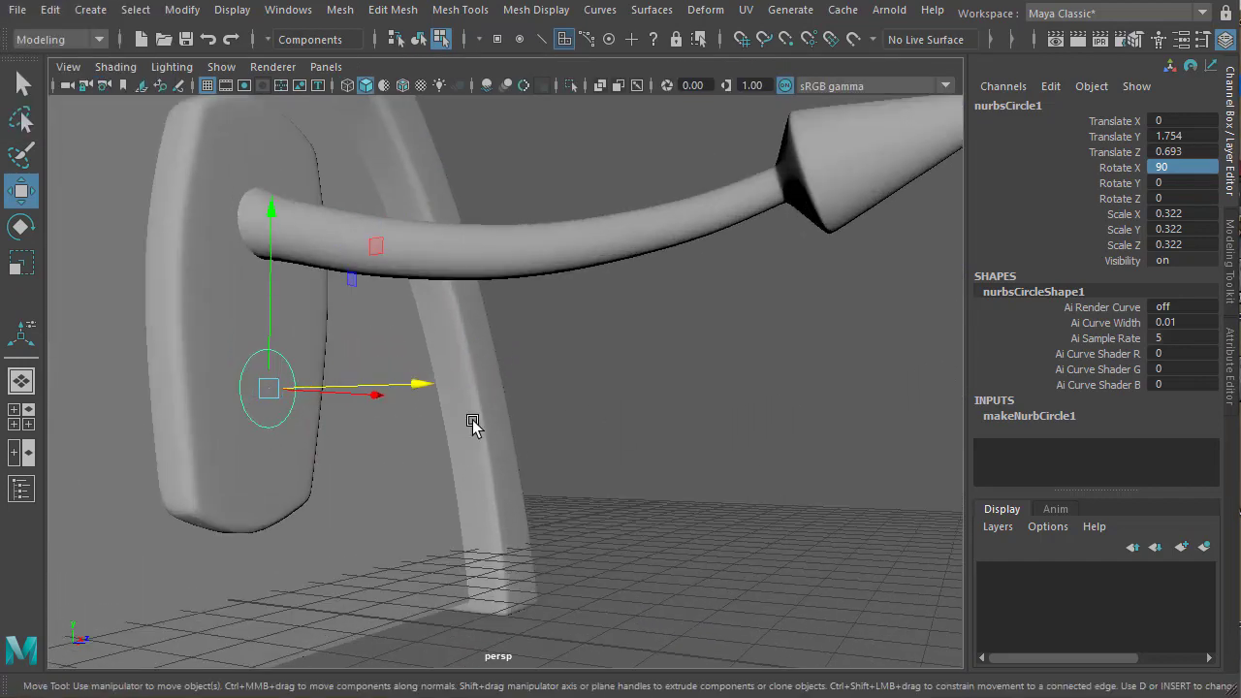
{"action": "middle_click_drag", "start_coordinate": [472, 422], "coordinate": [574, 424], "text": "alt"}
{"action": "left_click_drag", "start_coordinate": [574, 425], "coordinate": [581, 435], "text": "alt"}
In the side view, start a CV curve at the circle in front of the gable panel and arc it outward below the pole
{"action": "key", "text": "space"}
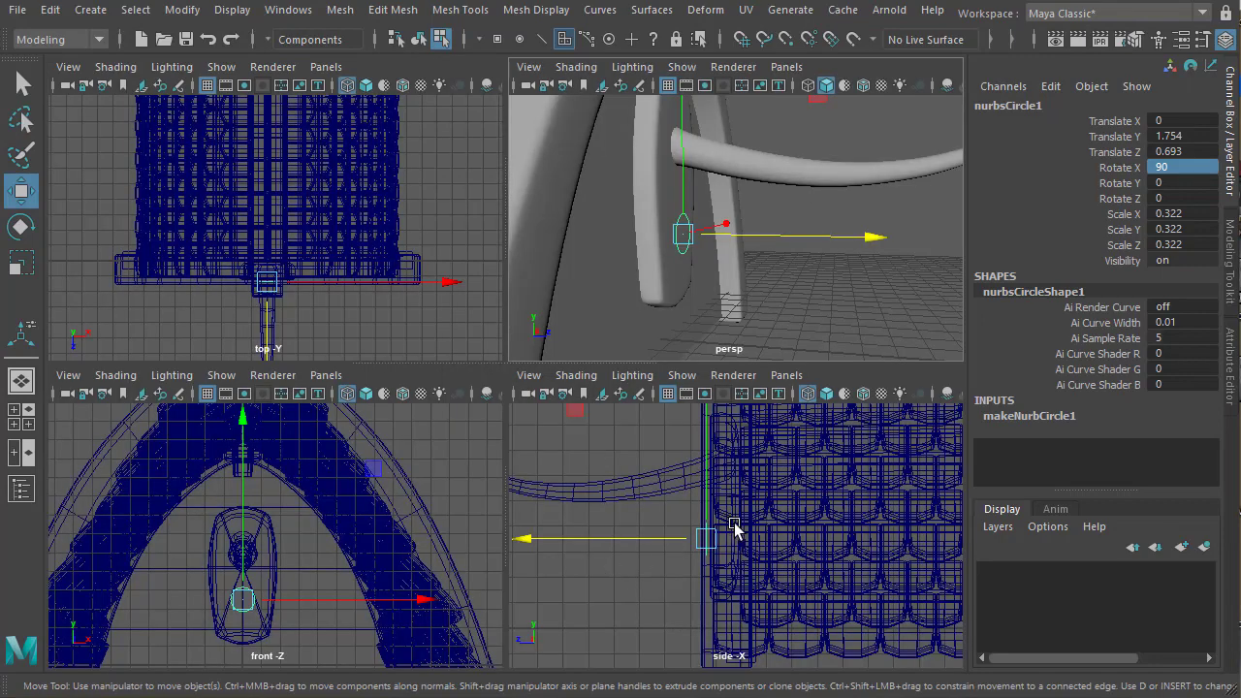
{"action": "key", "text": "space"}
{"action": "middle_click_drag", "start_coordinate": [620, 526], "coordinate": [836, 528], "text": "alt"}
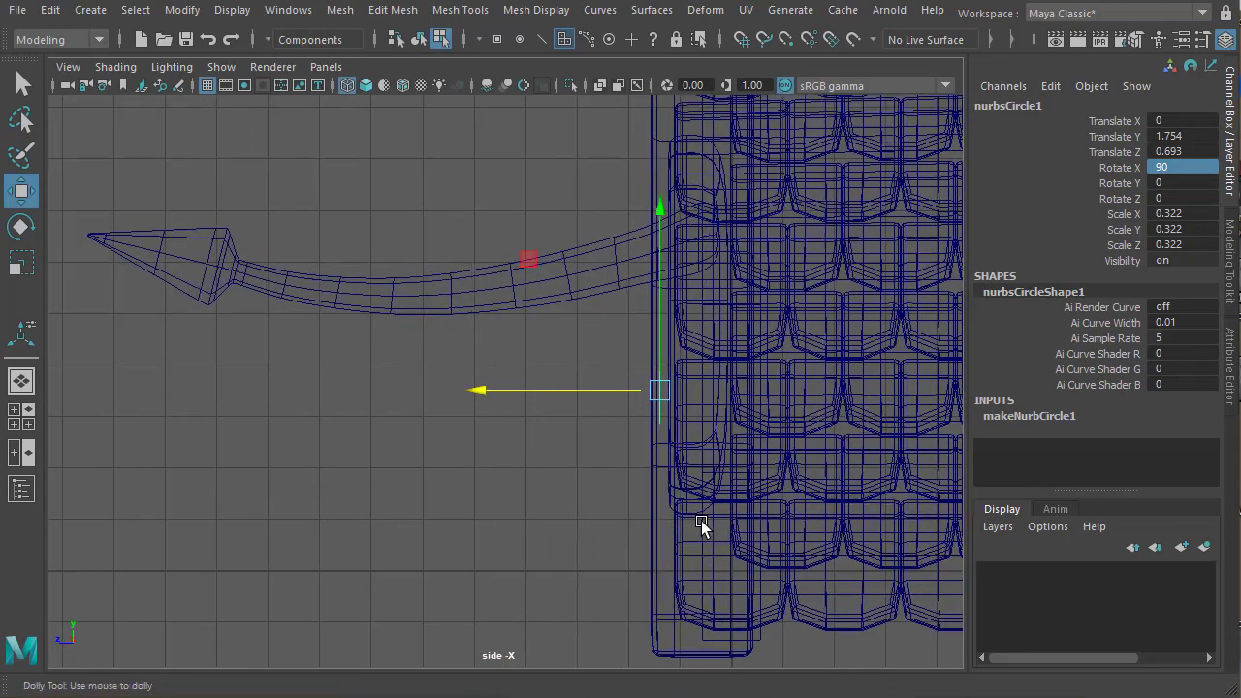
{"action": "right_click_drag", "start_coordinate": [701, 522], "coordinate": [744, 529], "text": "alt"}
{"action": "middle_click_drag", "start_coordinate": [618, 514], "coordinate": [630, 578], "text": "alt"}
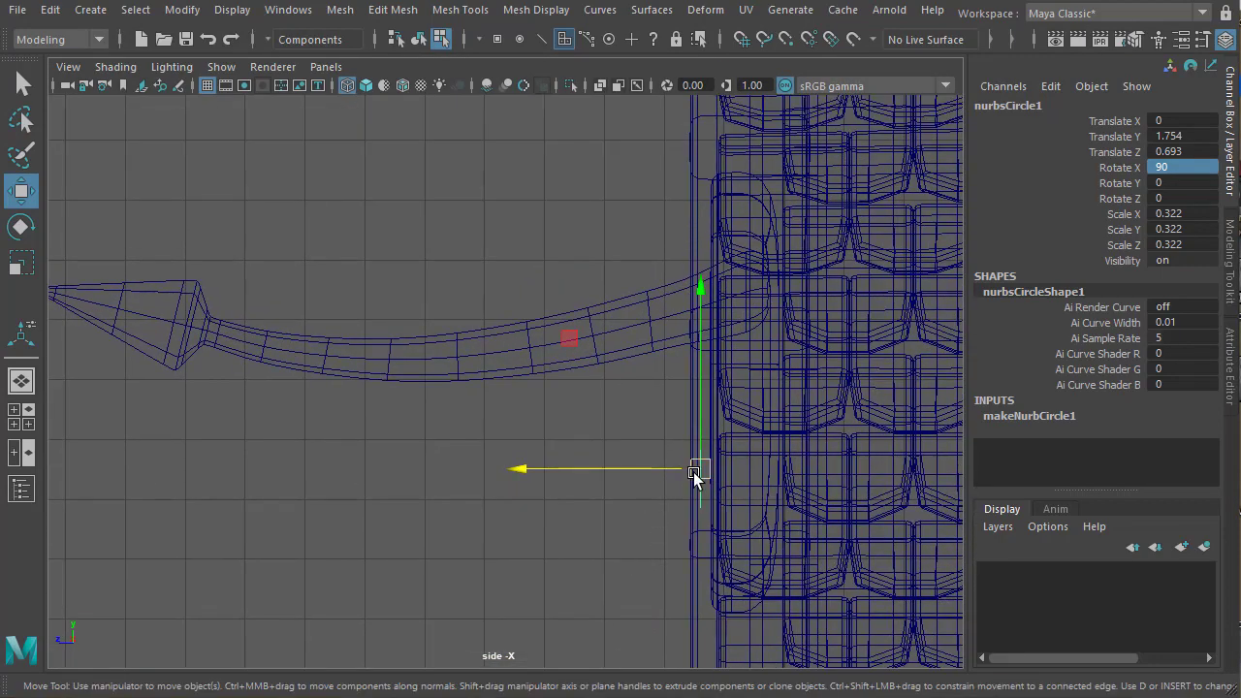
{"action": "left_click", "coordinate": [90, 9]}
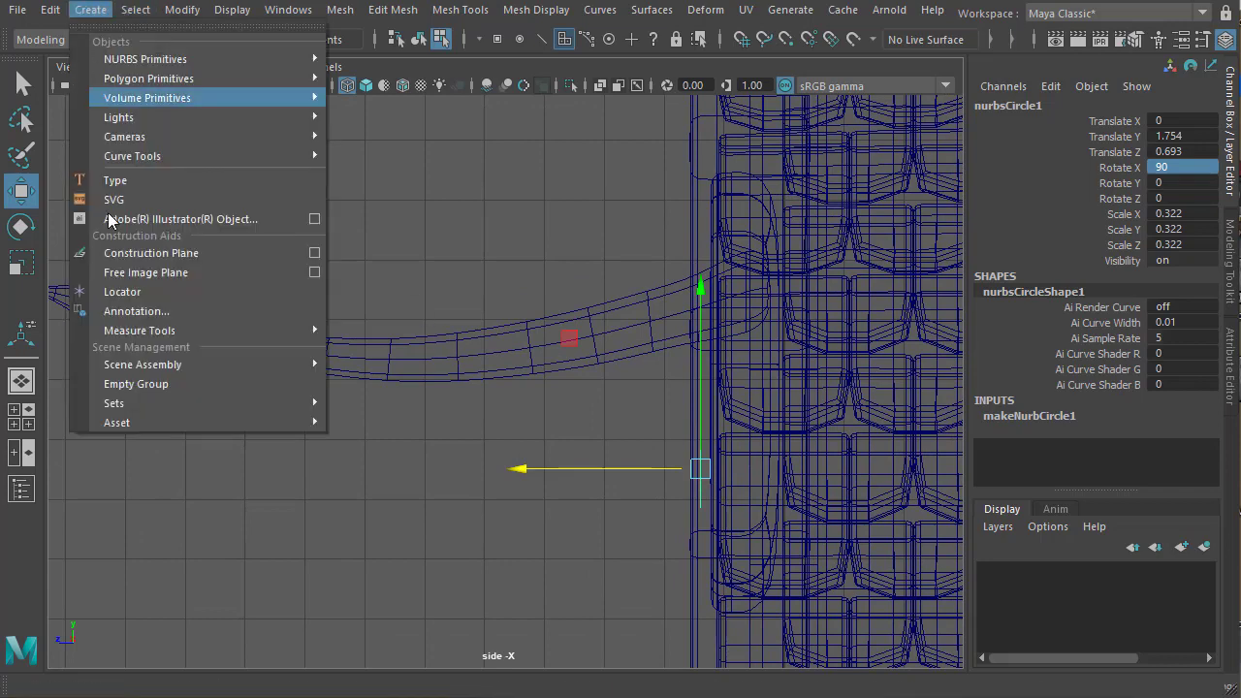
{"action": "mouse_move", "coordinate": [145, 156]}
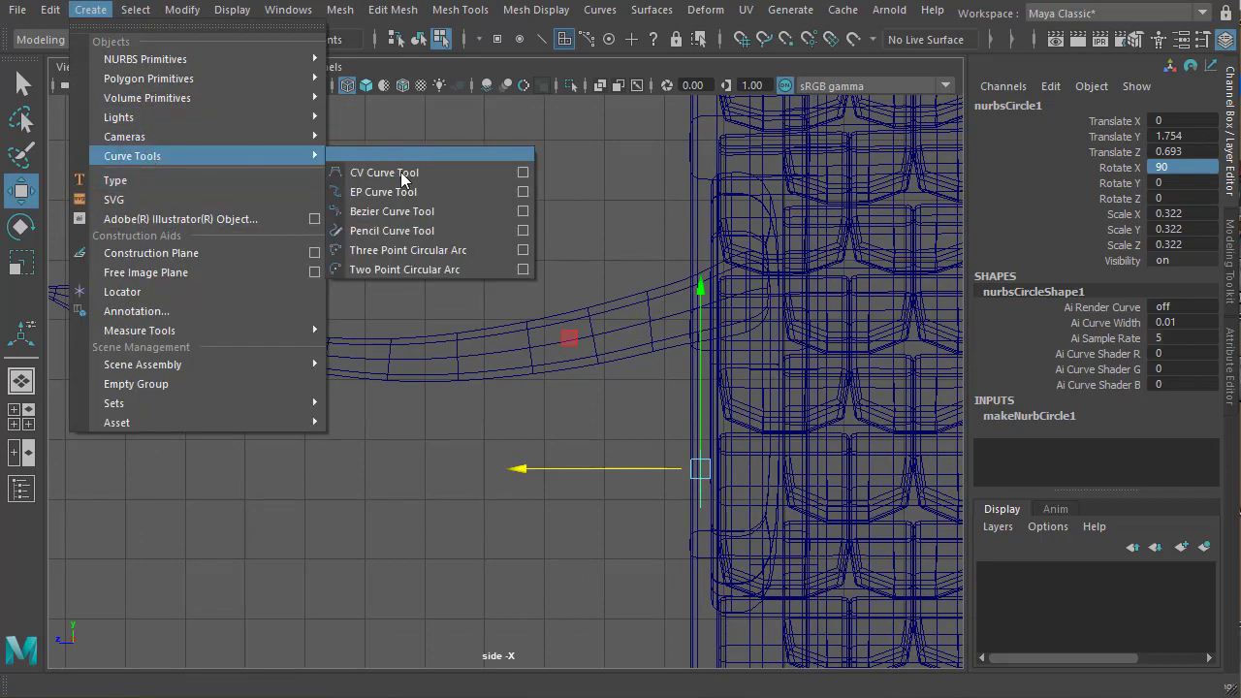
{"action": "left_click", "coordinate": [388, 172]}
{"action": "middle_click_drag", "start_coordinate": [630, 478], "coordinate": [579, 457], "text": "alt"}
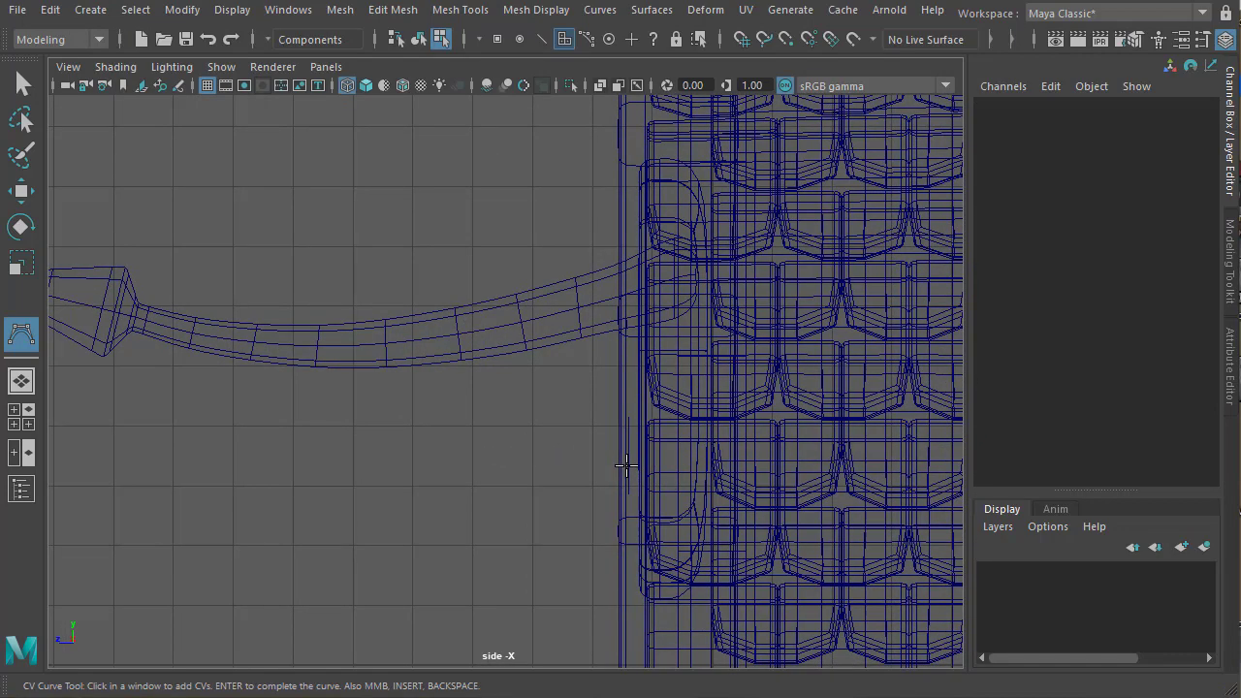
{"action": "left_click", "coordinate": [626, 463]}
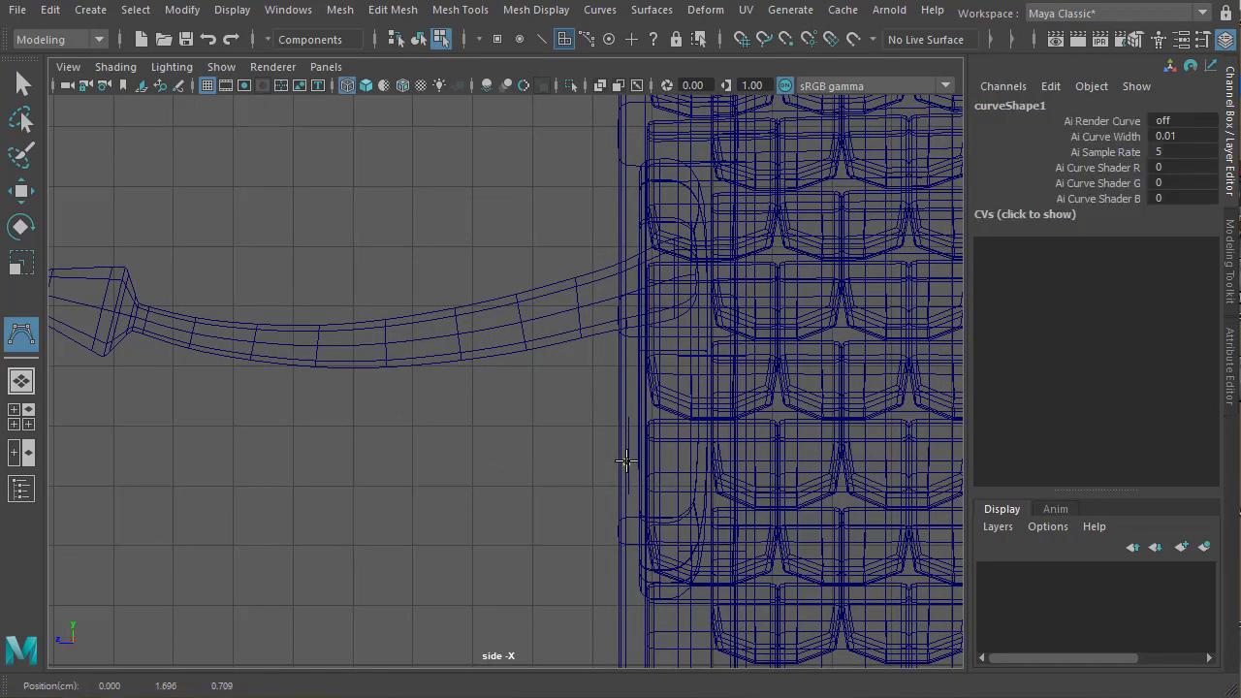
{"action": "left_click", "coordinate": [554, 405]}
{"action": "left_click", "coordinate": [463, 364]}
Curl the outer end of the curve into an inward spiral below the pole and complete the curve
{"action": "mouse_move", "coordinate": [386, 365]}
{"action": "left_mouse_down"}
{"action": "mouse_move", "coordinate": [352, 372]}
{"action": "mouse_move", "coordinate": [397, 370]}
{"action": "left_mouse_up"}
{"action": "left_click_drag", "start_coordinate": [403, 365], "coordinate": [403, 365]}
{"action": "left_click_drag", "start_coordinate": [335, 410], "coordinate": [359, 396]}
{"action": "left_click_drag", "start_coordinate": [362, 441], "coordinate": [414, 453]}
{"action": "left_click_drag", "start_coordinate": [425, 427], "coordinate": [406, 399]}
{"action": "left_click", "coordinate": [405, 389]}
{"action": "left_click", "coordinate": [386, 405]}
{"action": "left_click_drag", "start_coordinate": [386, 405], "coordinate": [388, 405]}
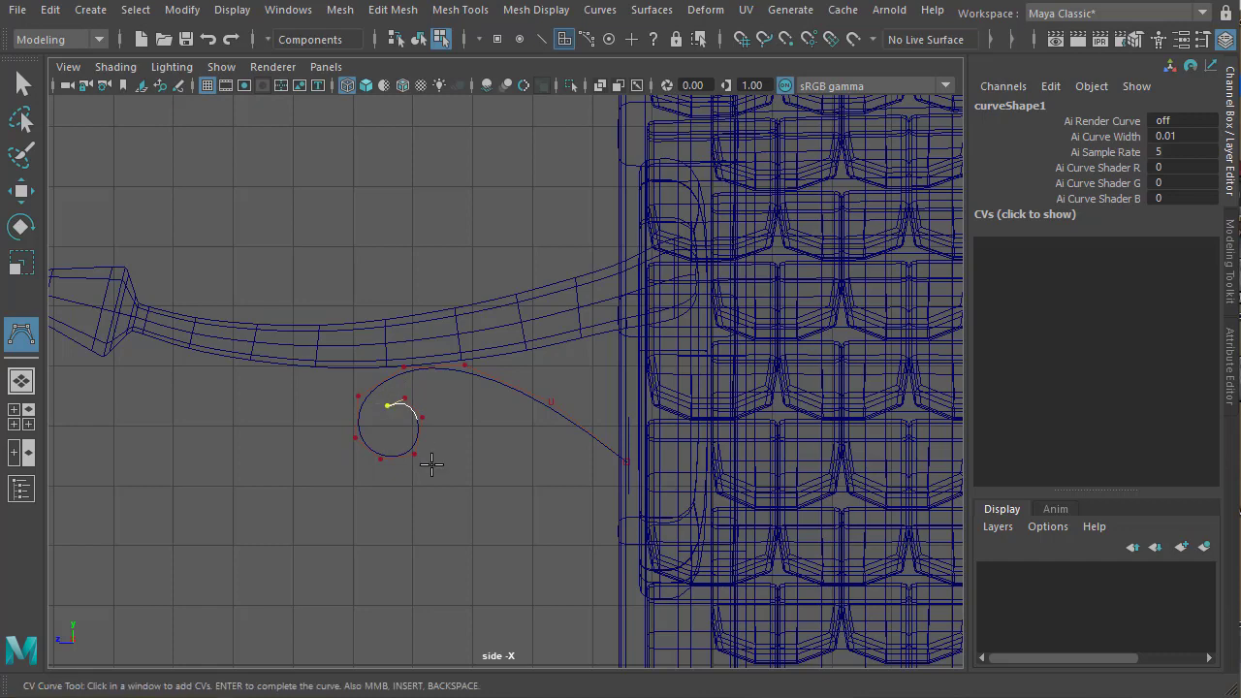
{"action": "key", "text": "Return"}
Select the circle first and the spiral curve last, and open the options for the surface Extrude
{"action": "key", "text": "space"}
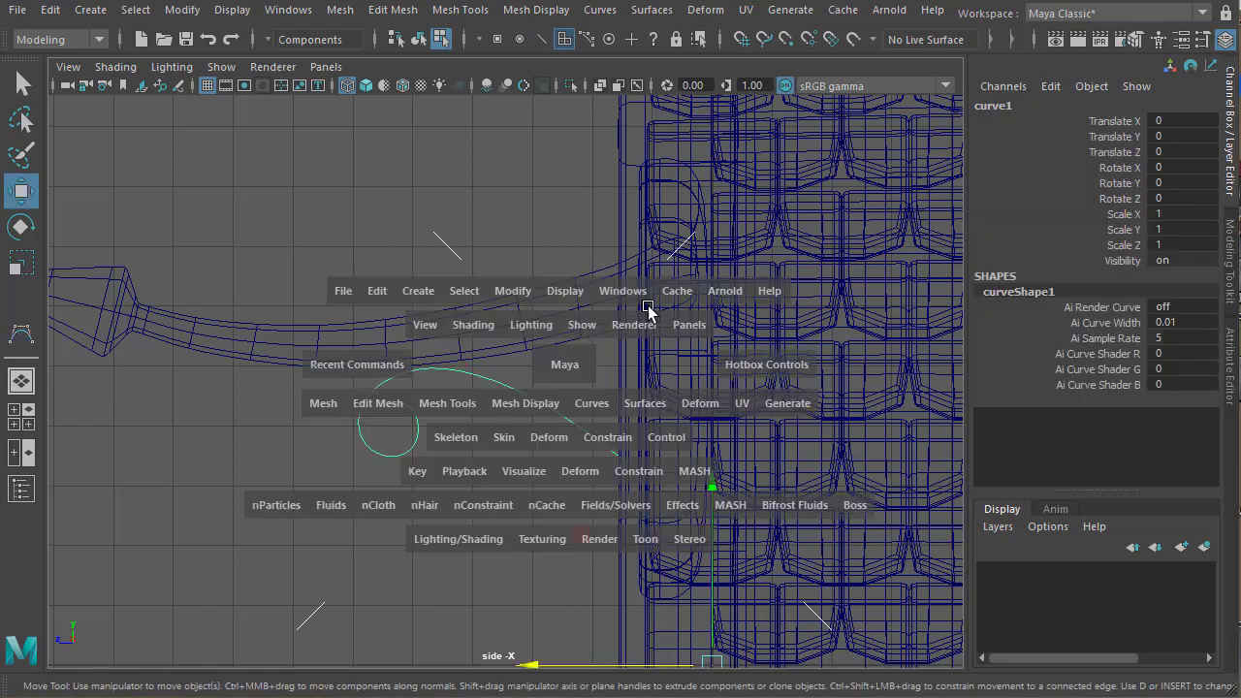
{"action": "key", "text": "space"}
{"action": "left_click_drag", "start_coordinate": [506, 386], "coordinate": [415, 424], "text": "alt"}
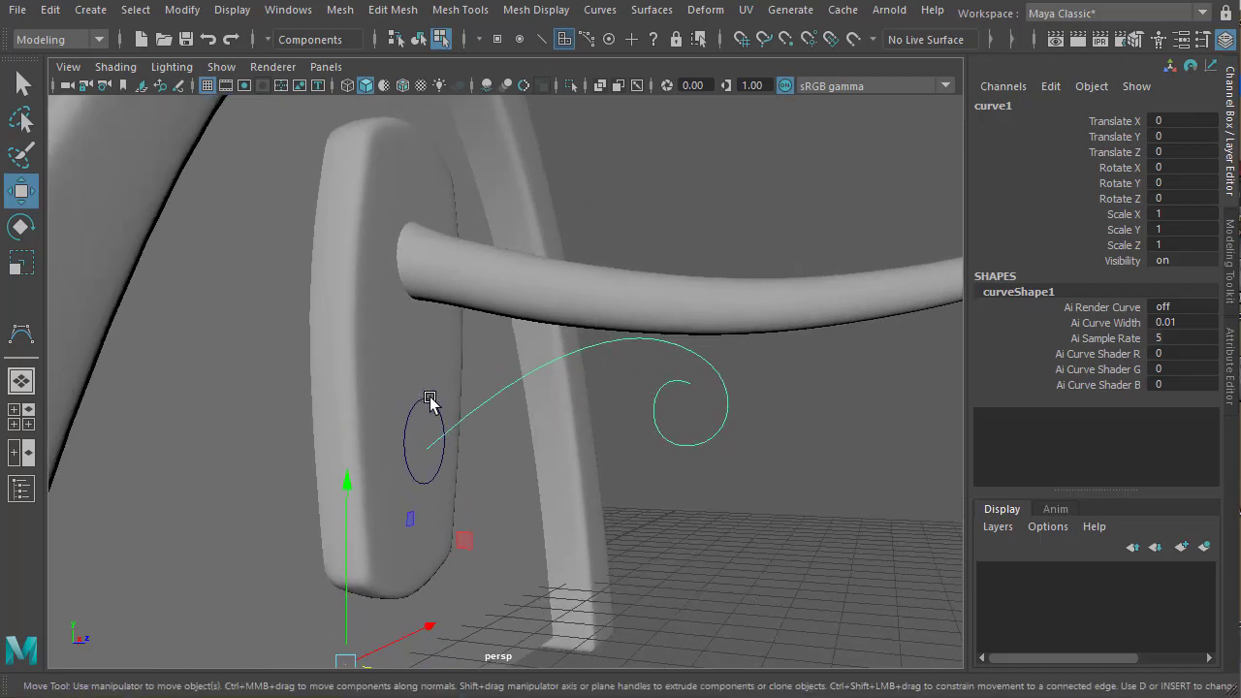
{"action": "left_click", "coordinate": [419, 39]}
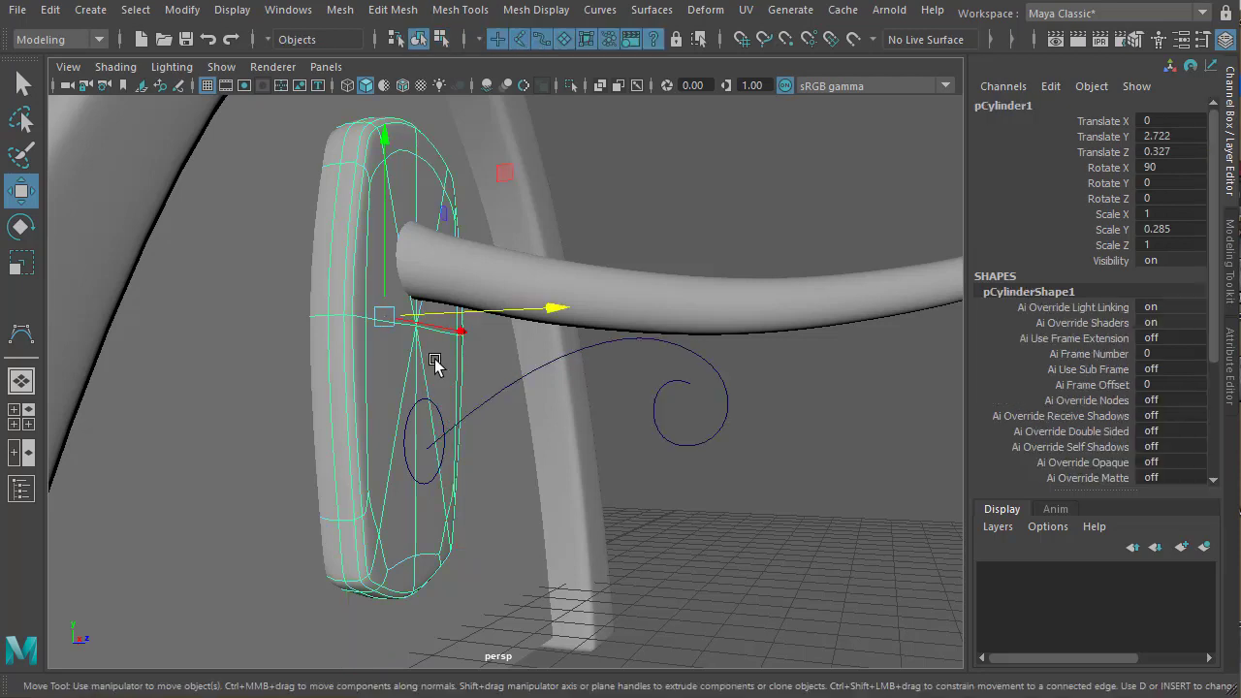
{"action": "left_click", "coordinate": [437, 408]}
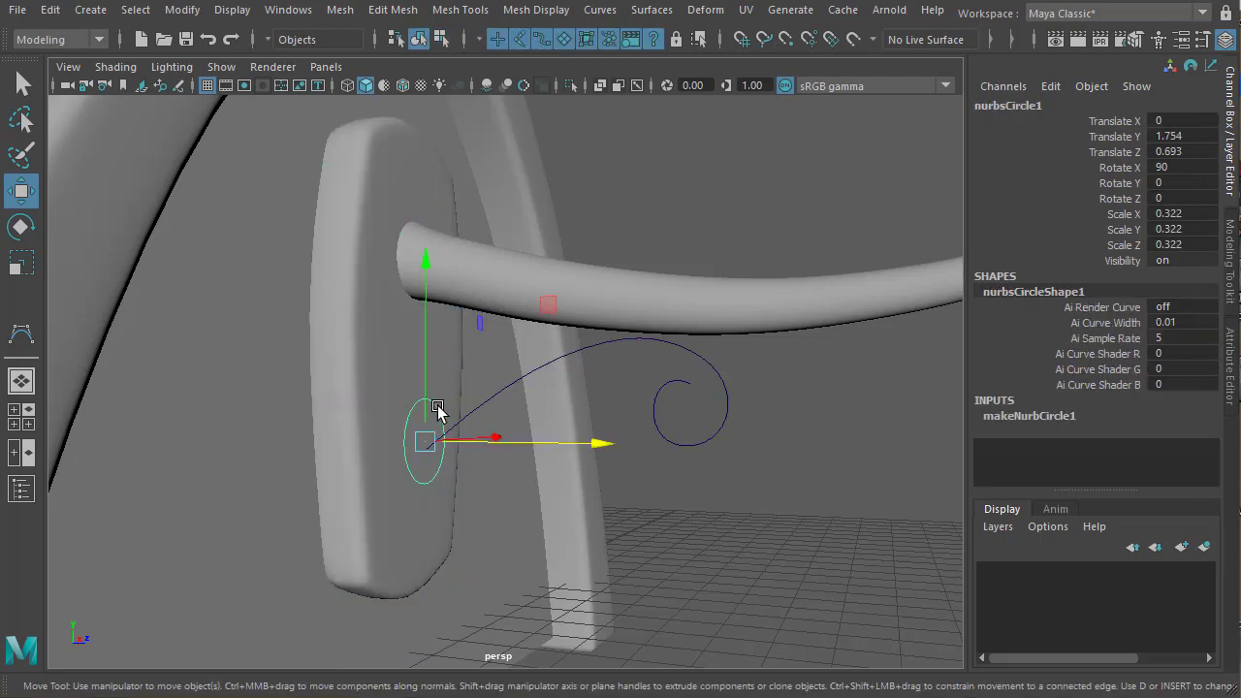
{"action": "left_click", "coordinate": [504, 389], "text": "shift"}
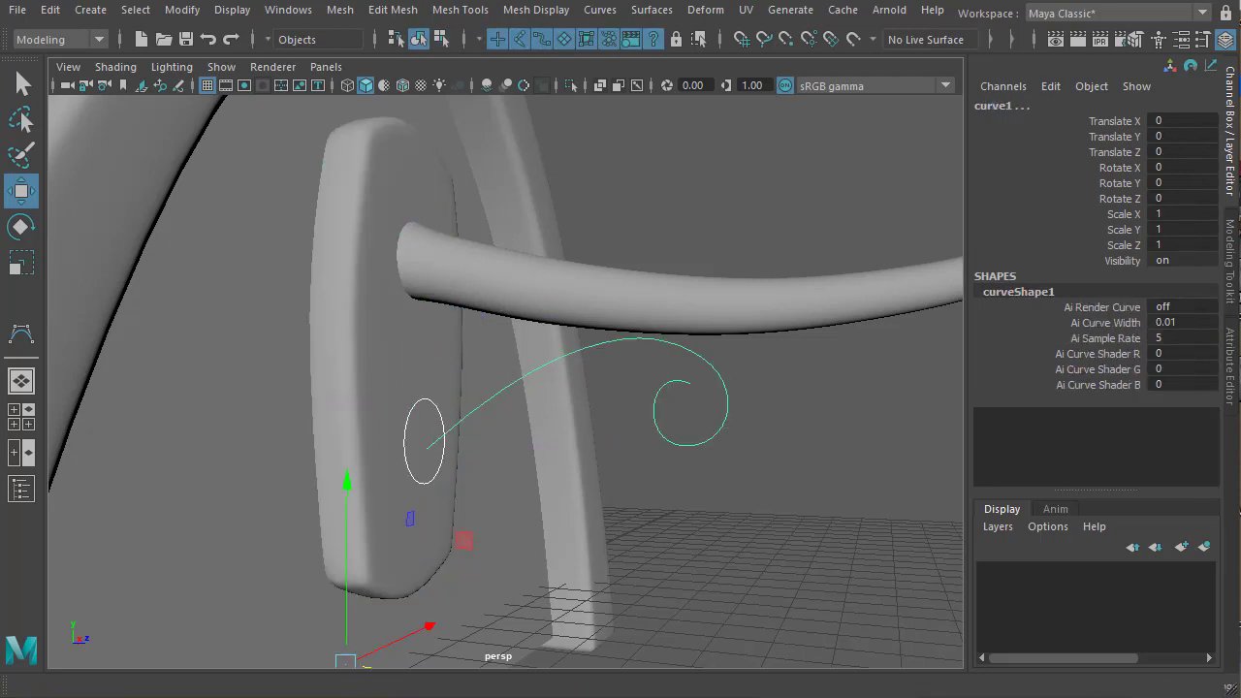
{"action": "left_click", "coordinate": [76, 40]}
{"action": "left_click", "coordinate": [77, 40]}
{"action": "left_click", "coordinate": [652, 11]}
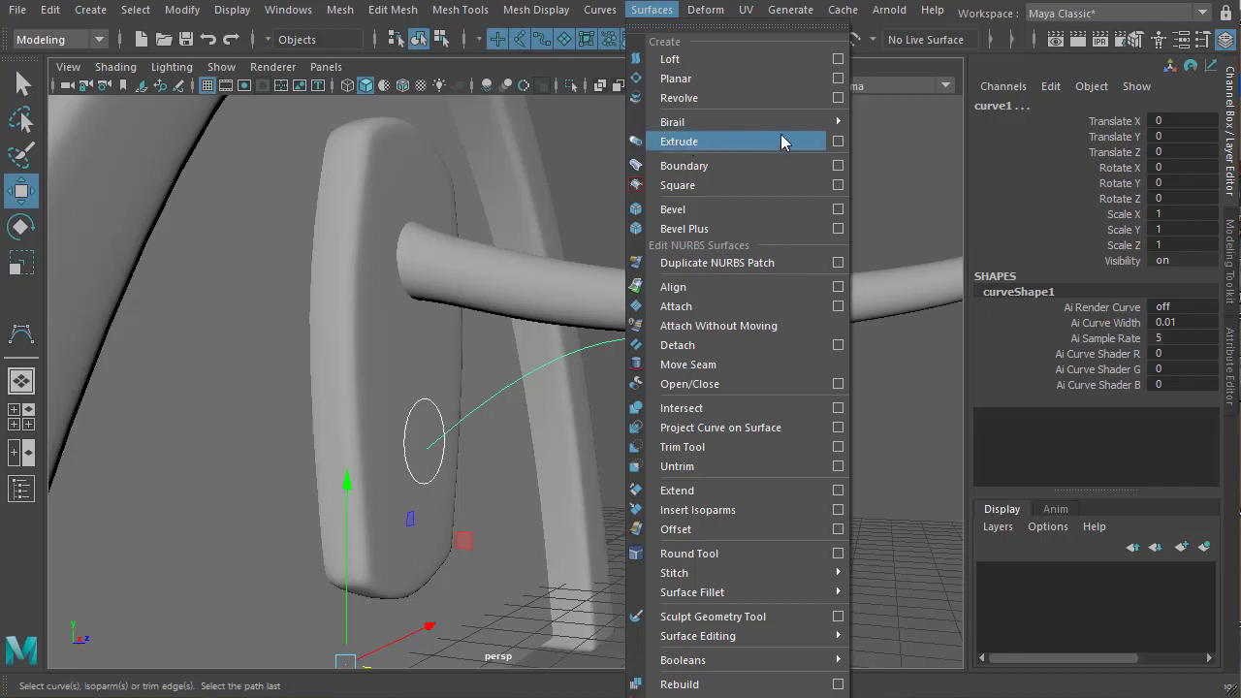
{"action": "left_click", "coordinate": [840, 141]}
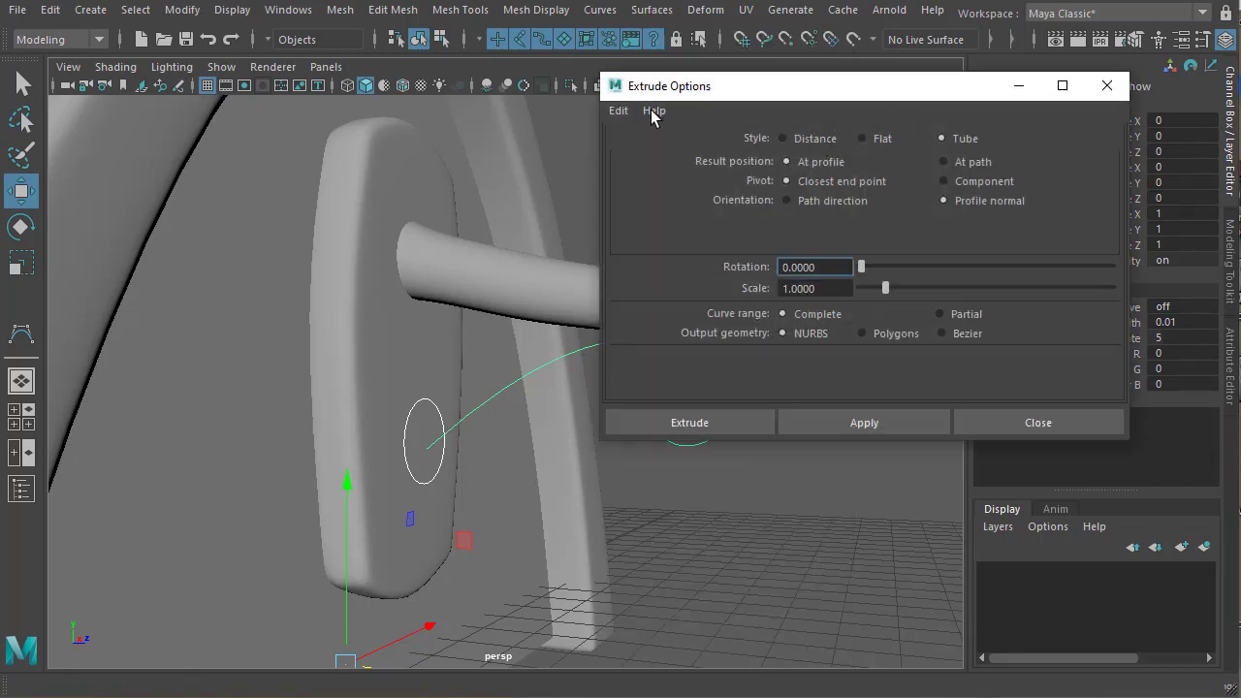
Extrude the circle along the spiral with reset Tube settings, At path, Component pivot, Path direction, Polygons output and Control points tessellation
{"action": "left_click", "coordinate": [618, 111]}
{"action": "left_click", "coordinate": [621, 149]}
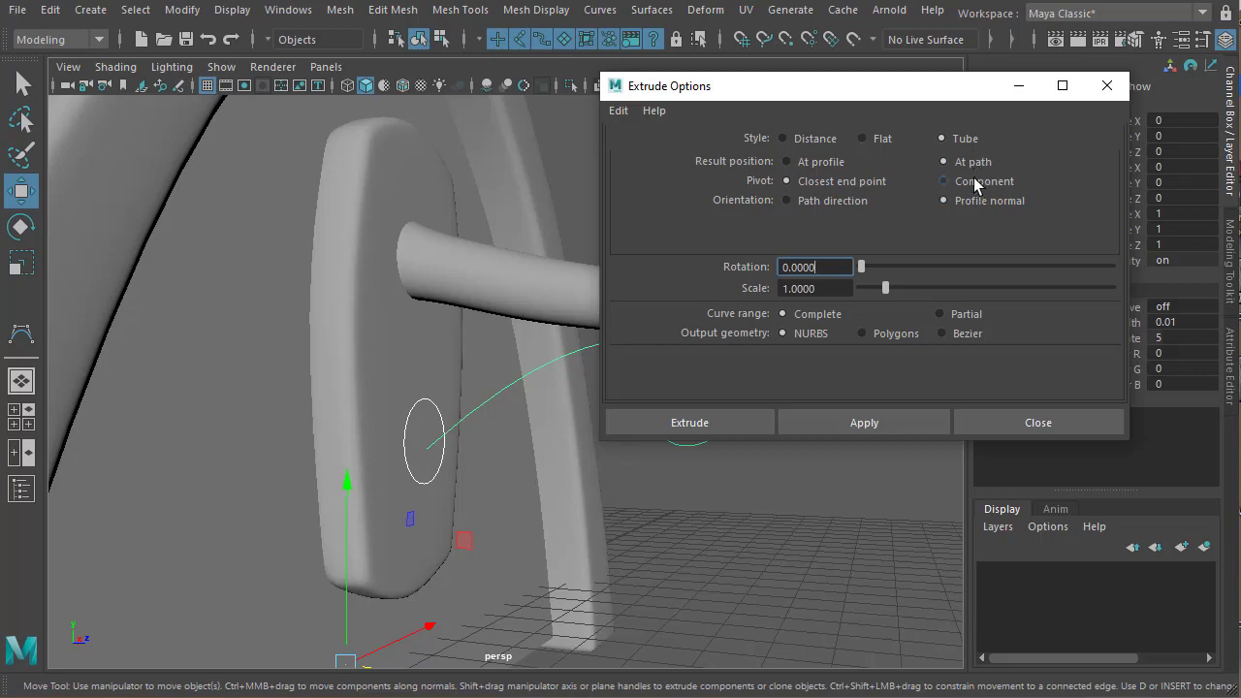
{"action": "left_click", "coordinate": [796, 204]}
{"action": "left_click", "coordinate": [880, 334]}
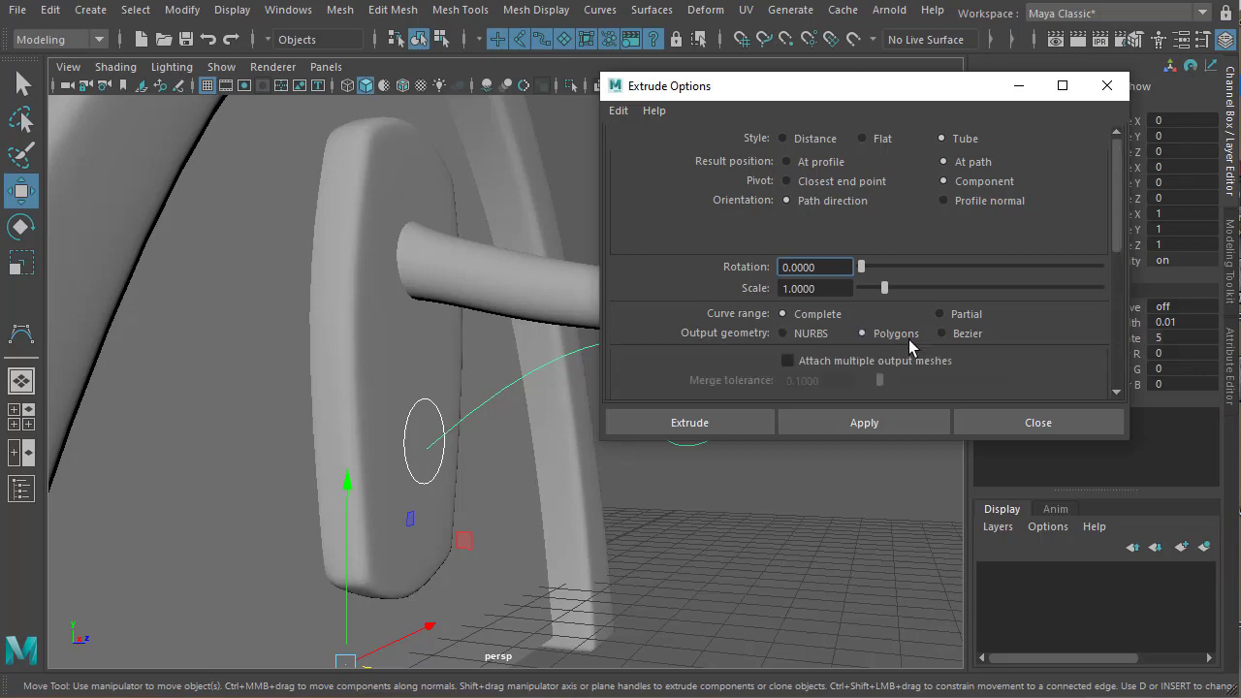
{"action": "scroll", "coordinate": [905, 330], "scroll_direction": "down", "scroll_amount": 3}
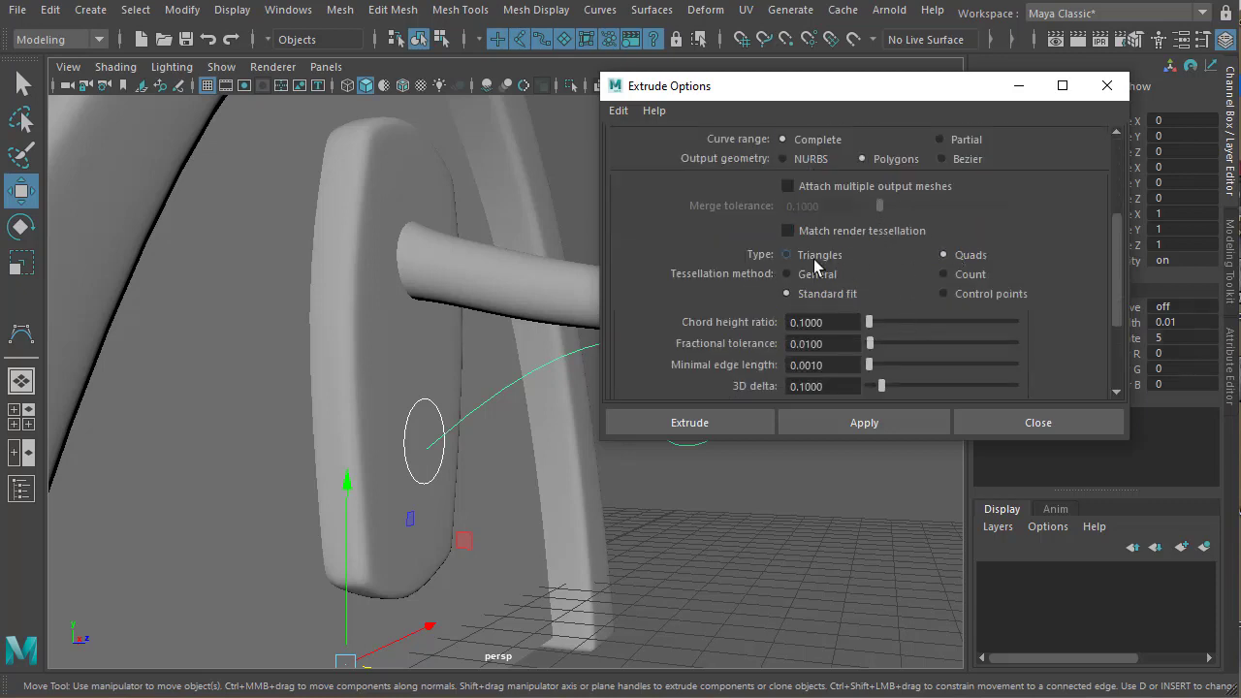
{"action": "left_click", "coordinate": [971, 294]}
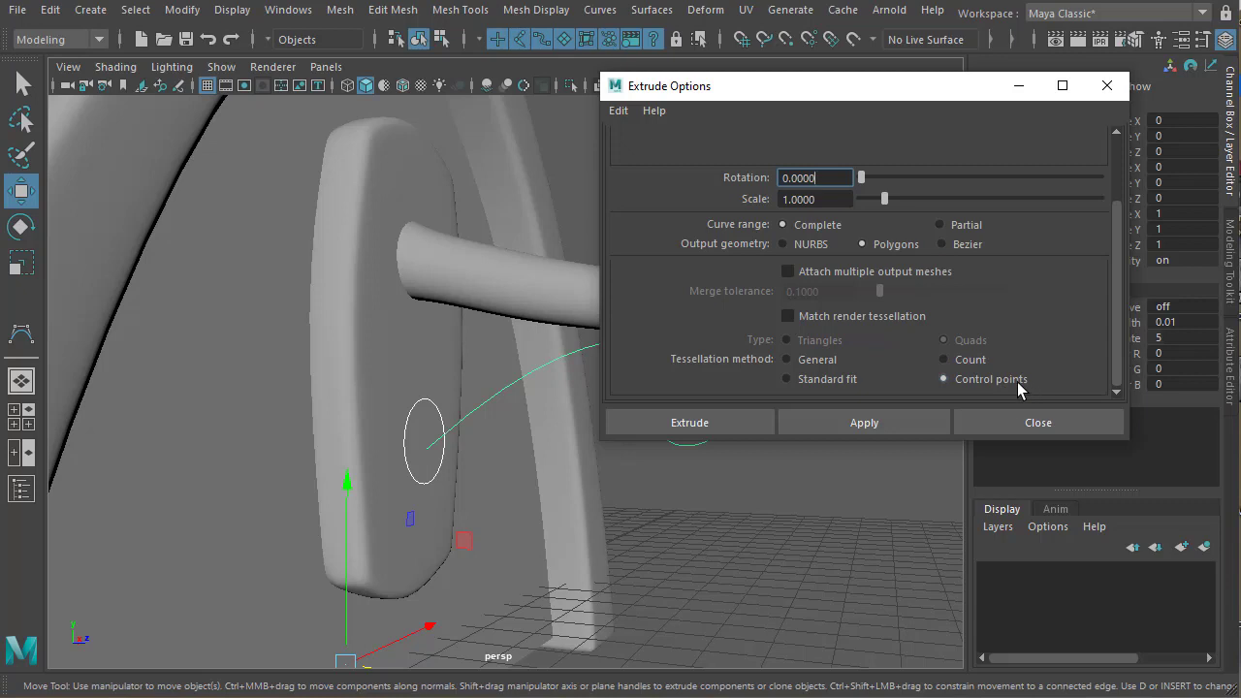
{"action": "left_click", "coordinate": [689, 424]}
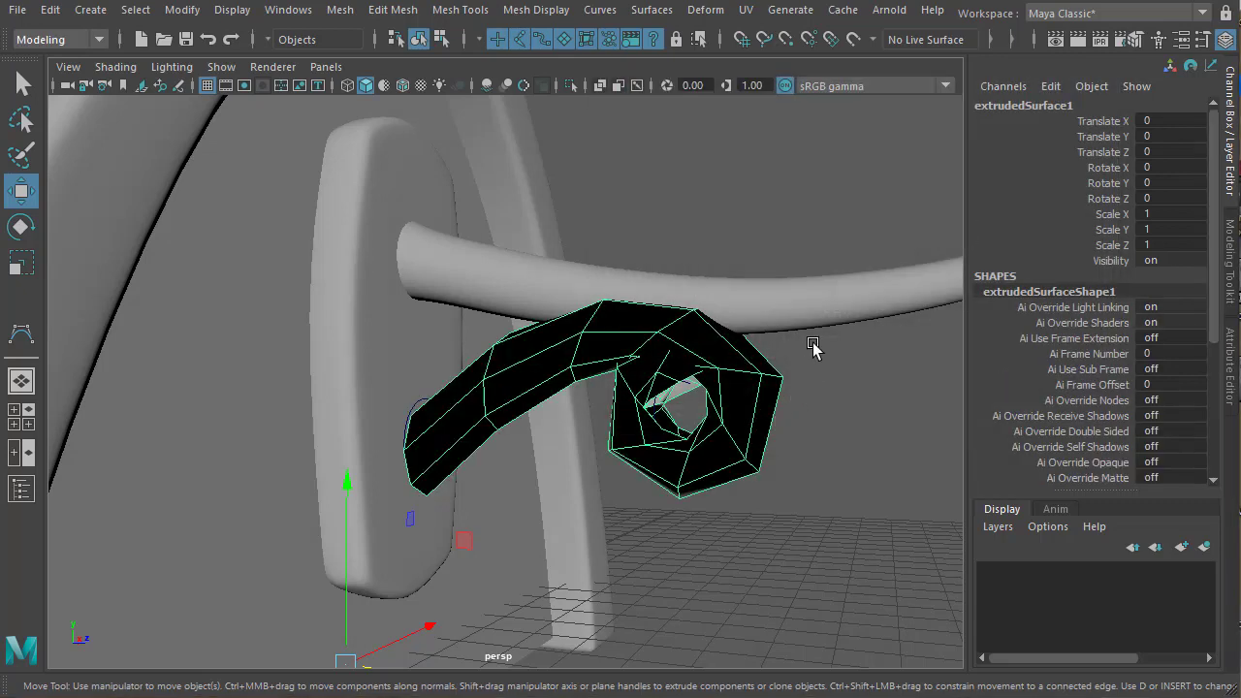
Set the extrude's Scale to 0.1 so the tube tapers toward the spiral's inner end
{"action": "scroll", "coordinate": [979, 455], "scroll_direction": "down", "scroll_amount": 5}
{"action": "left_click", "coordinate": [975, 464]}
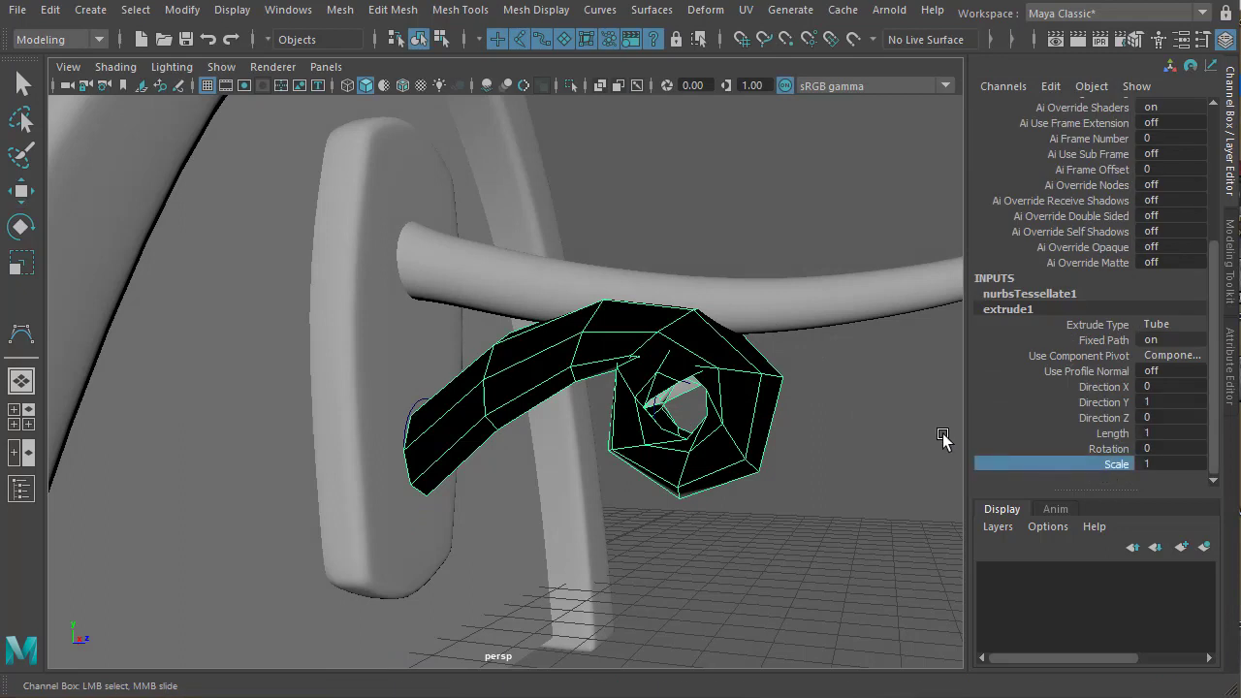
{"action": "mouse_move", "coordinate": [876, 435]}
{"action": "middle_mouse_down"}
{"action": "mouse_move", "coordinate": [856, 430]}
{"action": "mouse_move", "coordinate": [869, 432]}
{"action": "mouse_move", "coordinate": [864, 442]}
{"action": "middle_mouse_up"}
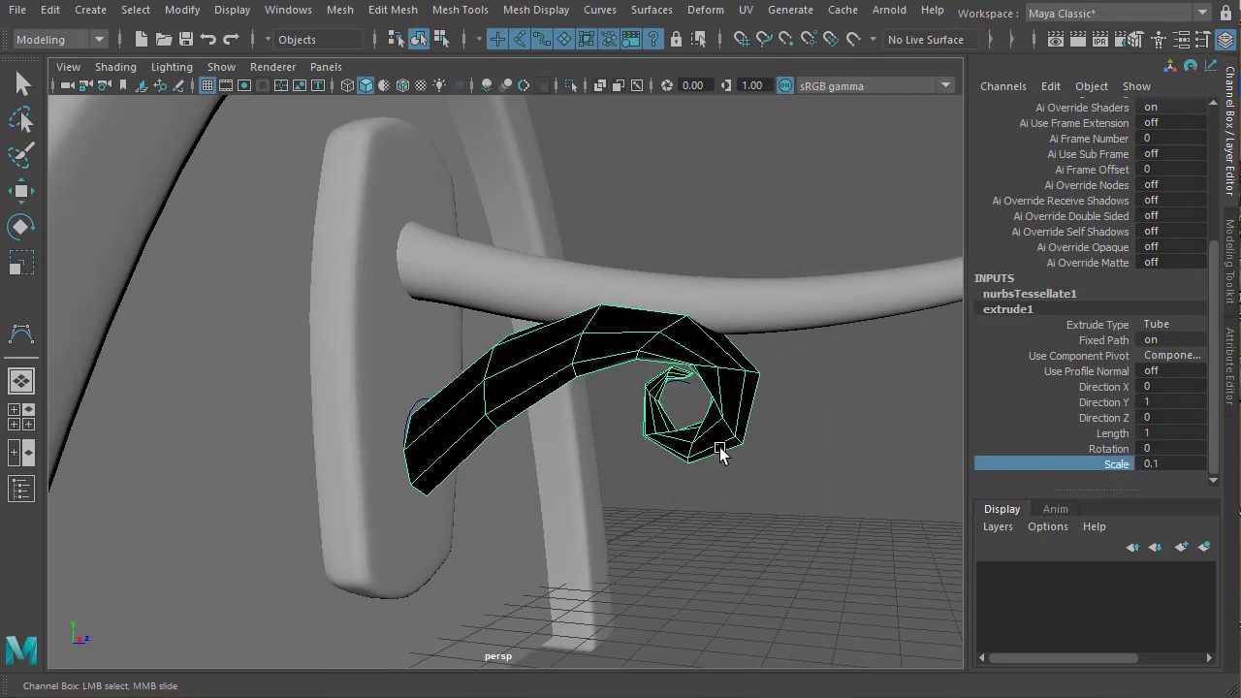
Rotate the profile circle about X to about 232 so the extruded tube's faces point outward
{"action": "left_click", "coordinate": [420, 405]}
{"action": "key", "text": "w"}
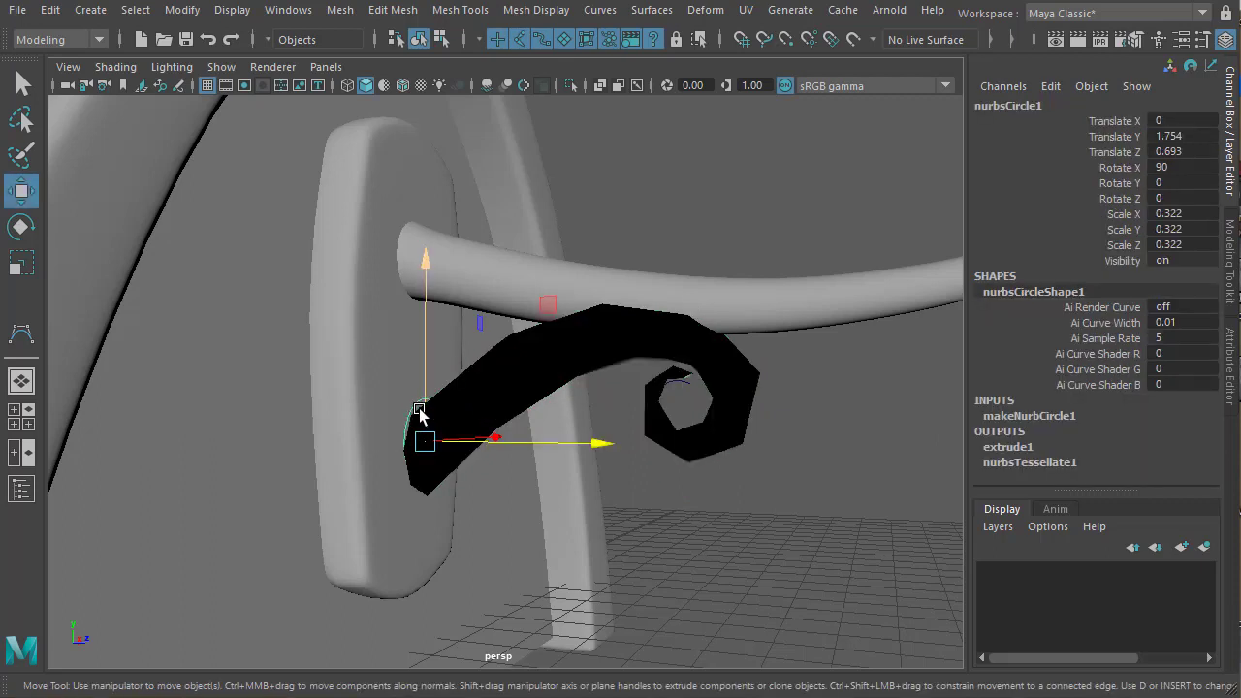
{"action": "key", "text": "e"}
{"action": "left_click_drag", "start_coordinate": [560, 333], "coordinate": [314, 530]}
{"action": "right_click_drag", "start_coordinate": [628, 449], "coordinate": [689, 454], "text": "alt"}
{"action": "middle_click_drag", "start_coordinate": [617, 509], "coordinate": [498, 486], "text": "alt"}
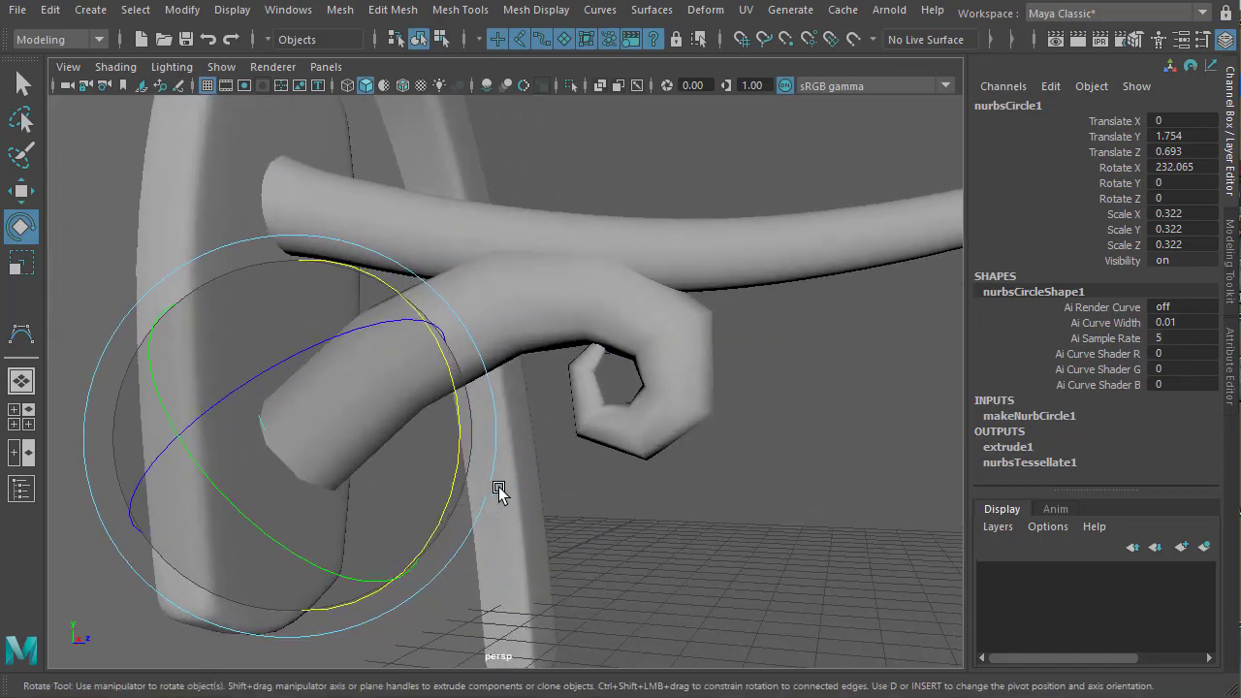
{"action": "left_click_drag", "start_coordinate": [498, 492], "coordinate": [404, 504], "text": "alt"}
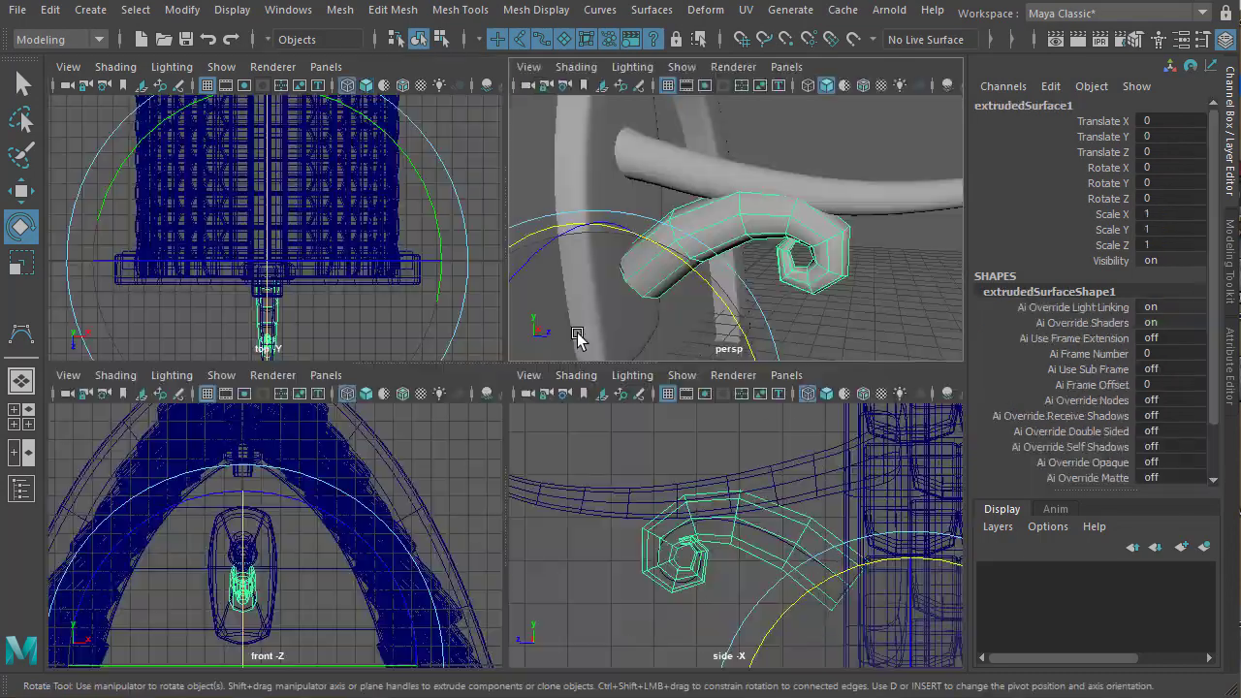
Scale the profile circle down uniformly to 0.14 to make the spiral tube thinner
{"action": "key", "text": "space"}
{"action": "left_click_drag", "start_coordinate": [610, 352], "coordinate": [524, 348], "text": "alt"}
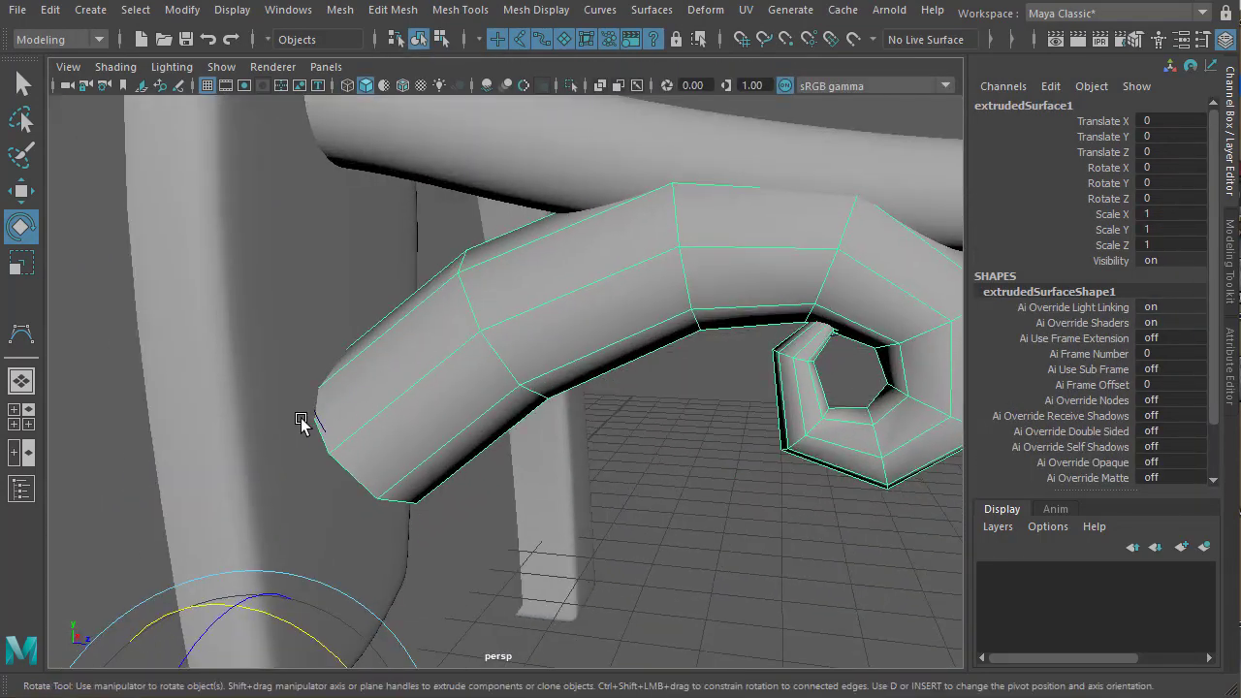
{"action": "left_click", "coordinate": [321, 424]}
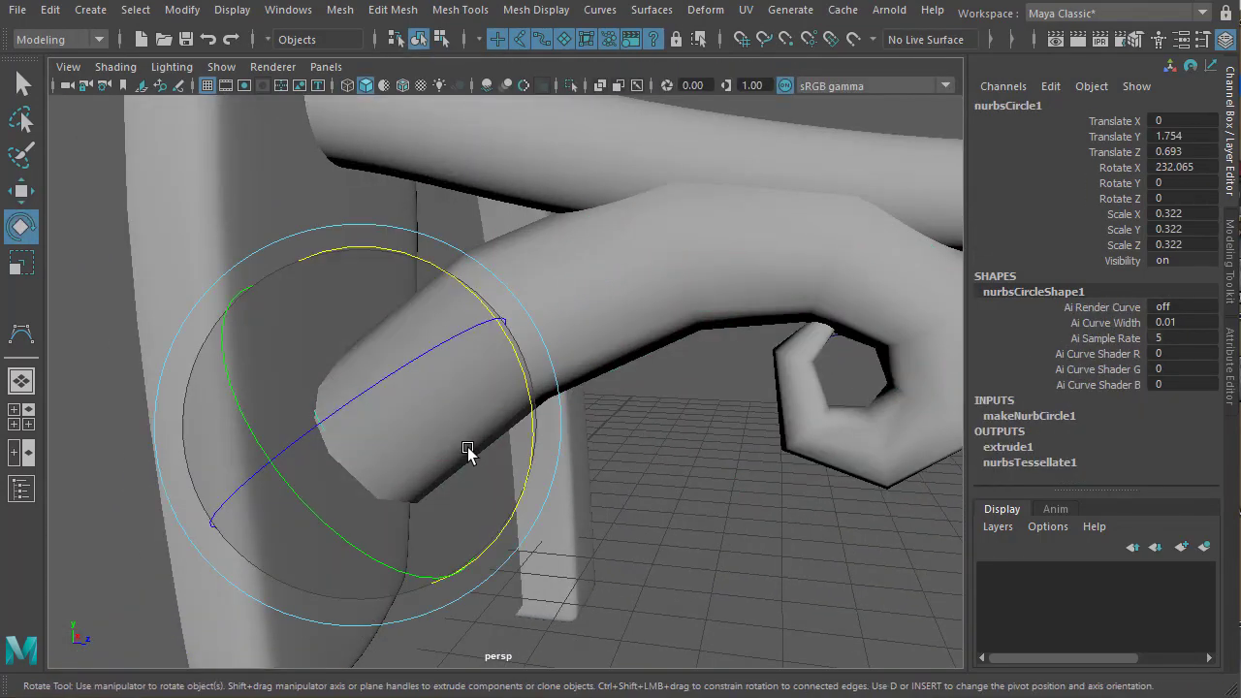
{"action": "key", "text": "r"}
{"action": "left_click_drag", "start_coordinate": [366, 433], "coordinate": [303, 424]}
{"action": "middle_click_drag", "start_coordinate": [694, 408], "coordinate": [613, 393], "text": "alt"}
In the side view, edit the spiral curve's control vertices, shifting the inner end toward the roof and lowering the underside of the curl
{"action": "key", "text": "space"}
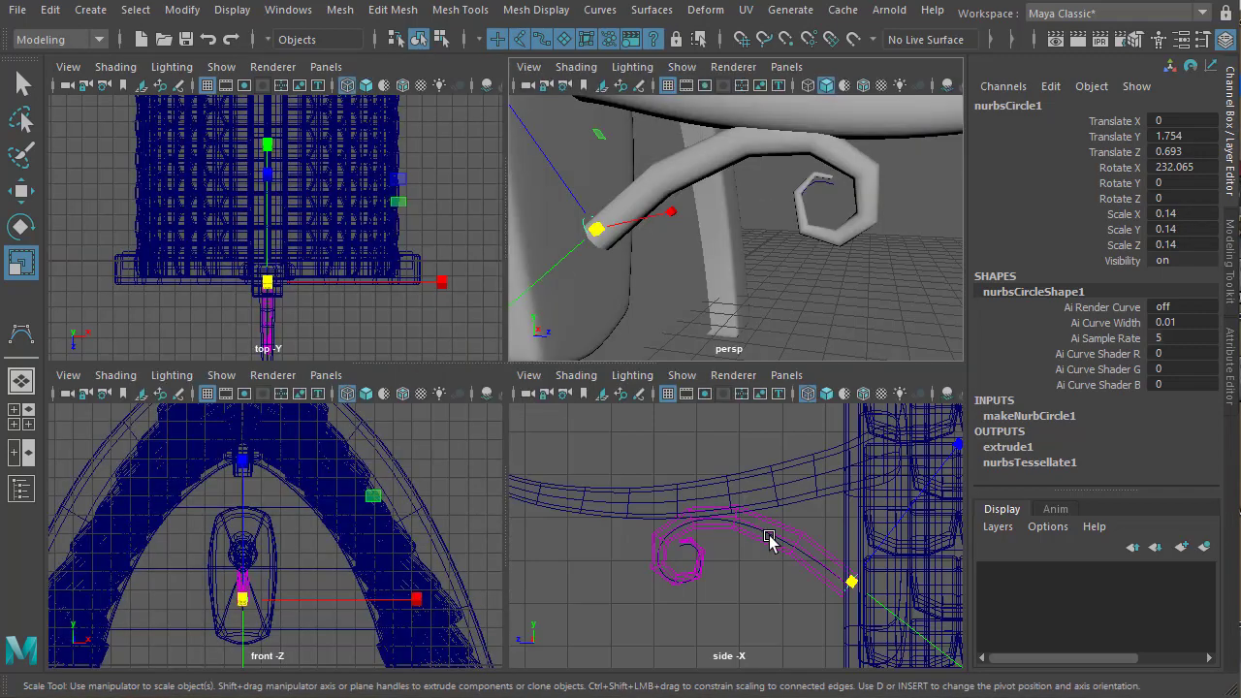
{"action": "key", "text": "space"}
{"action": "key", "text": "space"}
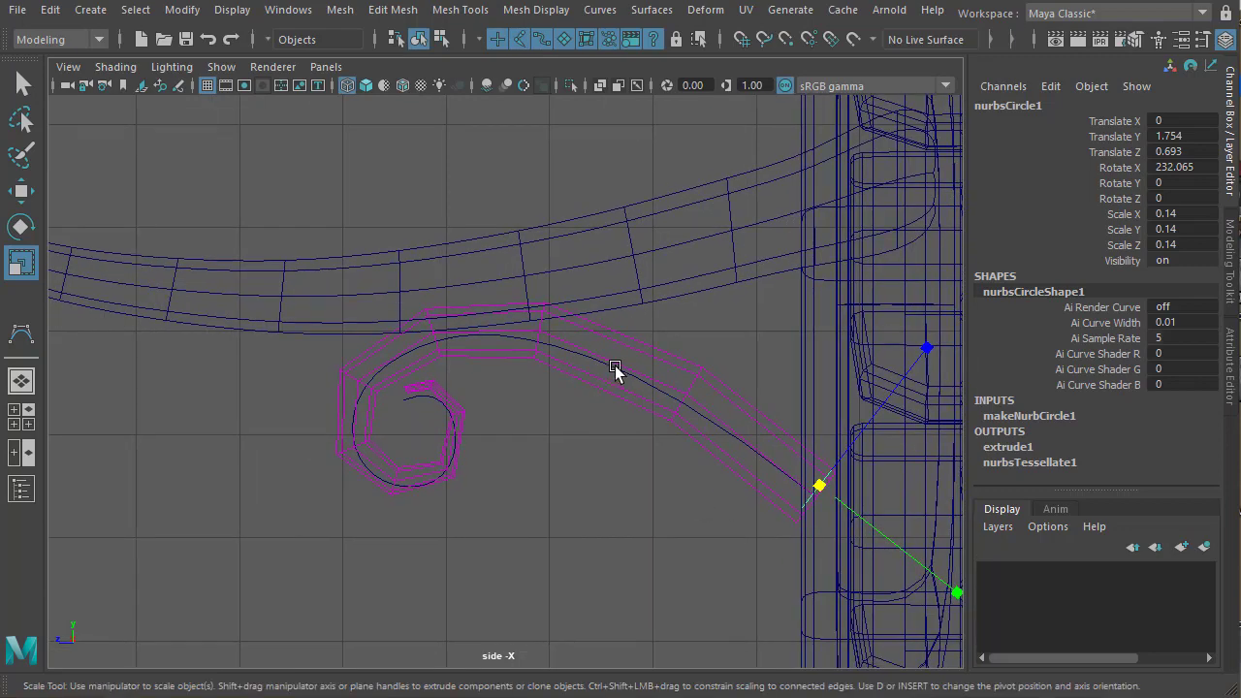
{"action": "left_click", "coordinate": [615, 365]}
{"action": "left_click", "coordinate": [505, 342]}
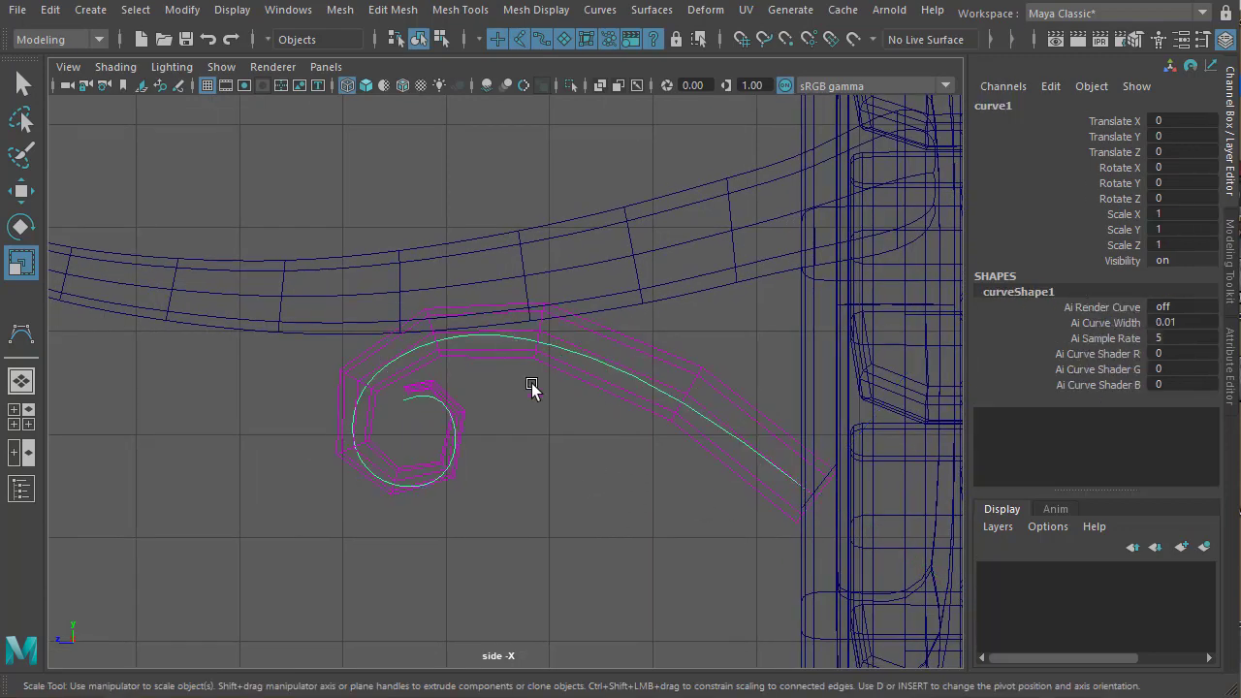
{"action": "right_click_drag", "start_coordinate": [637, 505], "coordinate": [553, 512]}
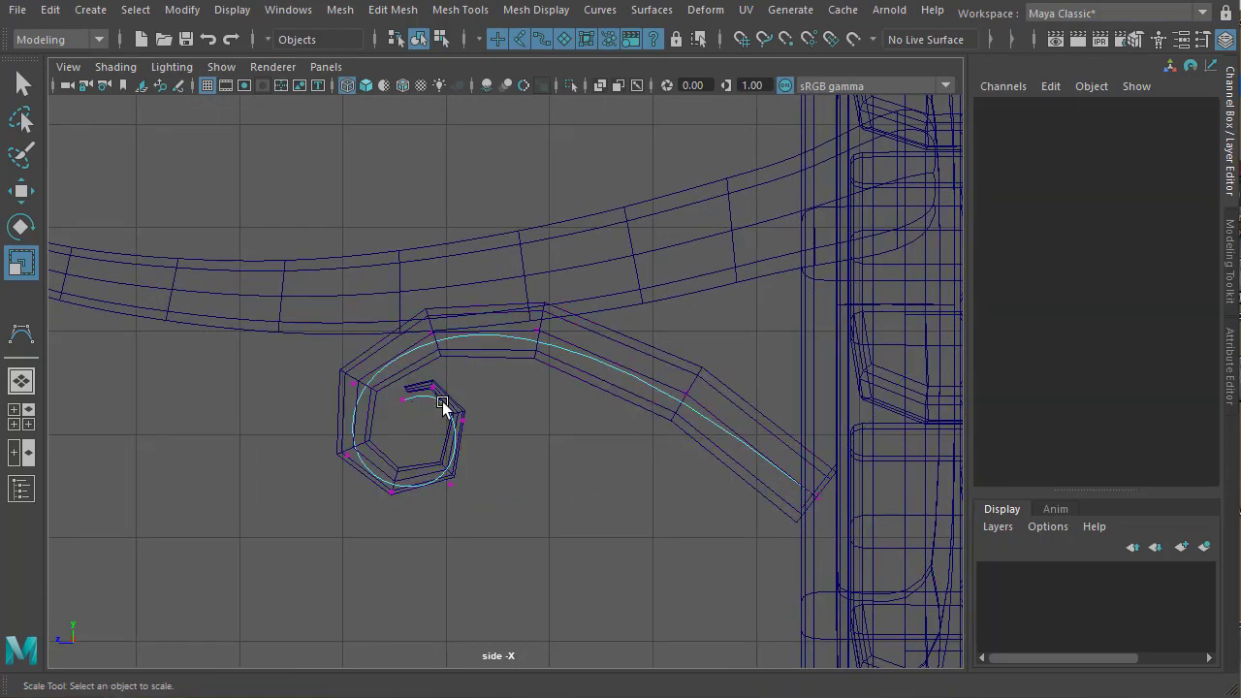
{"action": "key", "text": "w"}
{"action": "mouse_move", "coordinate": [473, 441]}
{"action": "left_mouse_down"}
{"action": "mouse_move", "coordinate": [438, 401]}
{"action": "mouse_move", "coordinate": [455, 425]}
{"action": "left_mouse_up"}
{"action": "left_click_drag", "start_coordinate": [435, 478], "coordinate": [461, 496]}
{"action": "left_click_drag", "start_coordinate": [400, 458], "coordinate": [373, 514]}
{"action": "left_click_drag", "start_coordinate": [391, 495], "coordinate": [380, 512]}
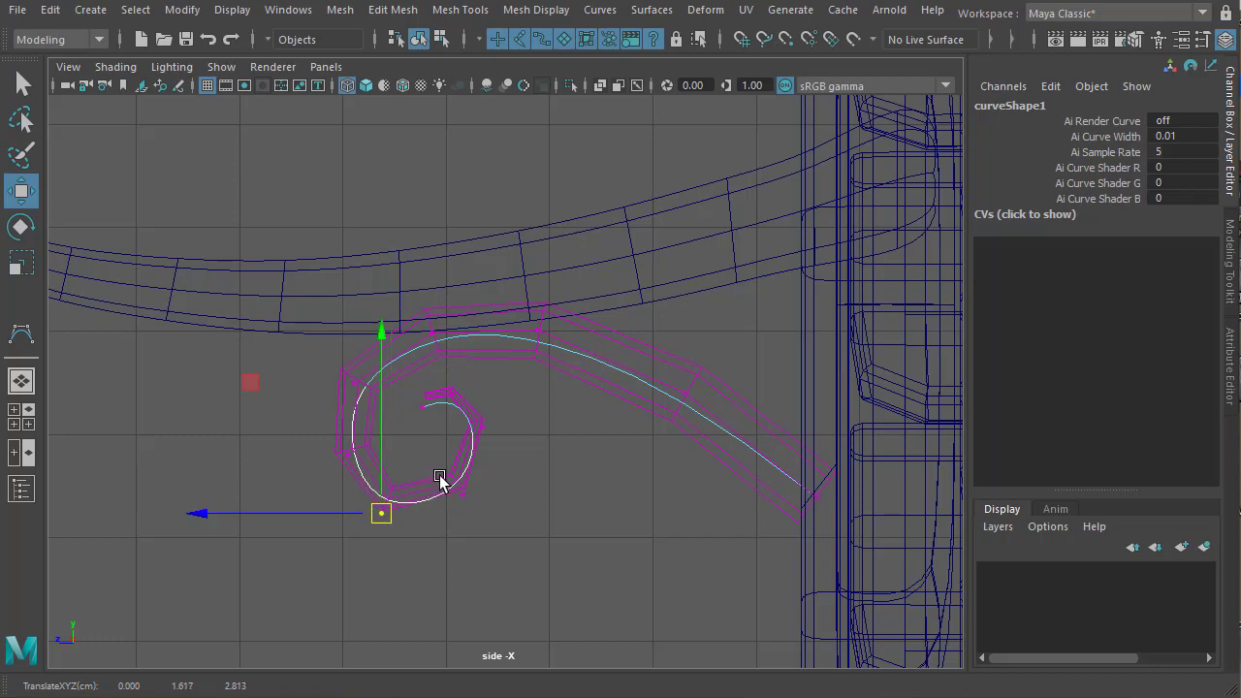
Widen the curl by moving its roof-side control vertices inward to the roof and its outer vertex slightly outward, and return to object mode
{"action": "left_click_drag", "start_coordinate": [439, 475], "coordinate": [478, 501]}
{"action": "left_click_drag", "start_coordinate": [510, 401], "coordinate": [455, 451]}
{"action": "left_click_drag", "start_coordinate": [483, 426], "coordinate": [510, 432]}
{"action": "left_click_drag", "start_coordinate": [327, 433], "coordinate": [383, 473]}
{"action": "key", "text": "ctrl+z"}
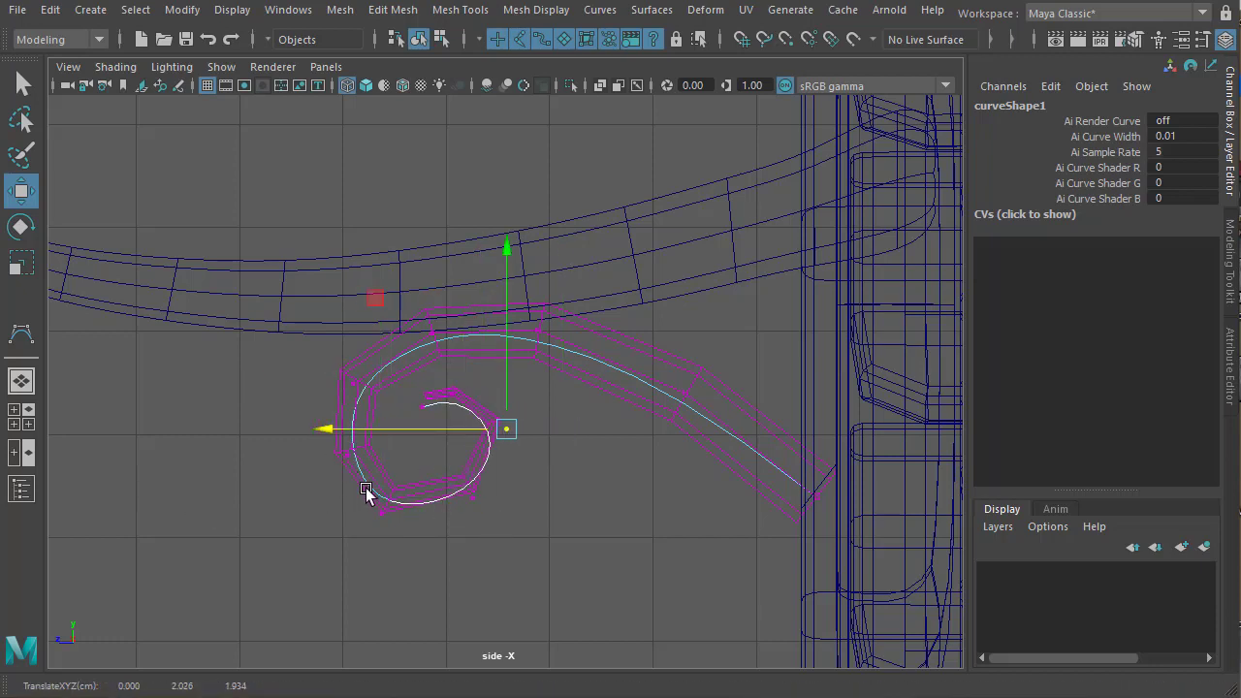
{"action": "left_click_drag", "start_coordinate": [319, 443], "coordinate": [363, 471]}
{"action": "left_click_drag", "start_coordinate": [353, 457], "coordinate": [343, 452]}
{"action": "scroll", "coordinate": [342, 456], "scroll_direction": "down", "scroll_amount": 3}
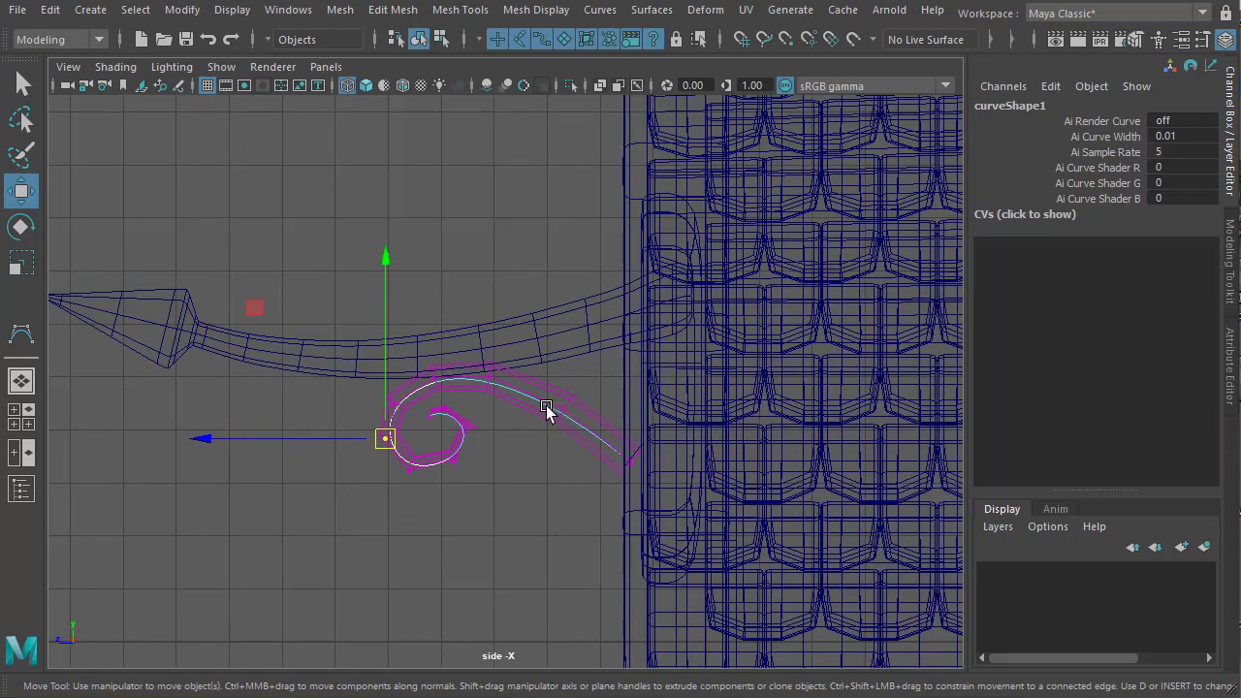
{"action": "right_click_drag", "start_coordinate": [546, 407], "coordinate": [524, 523]}
{"action": "key", "text": "space"}
{"action": "key", "text": "space"}
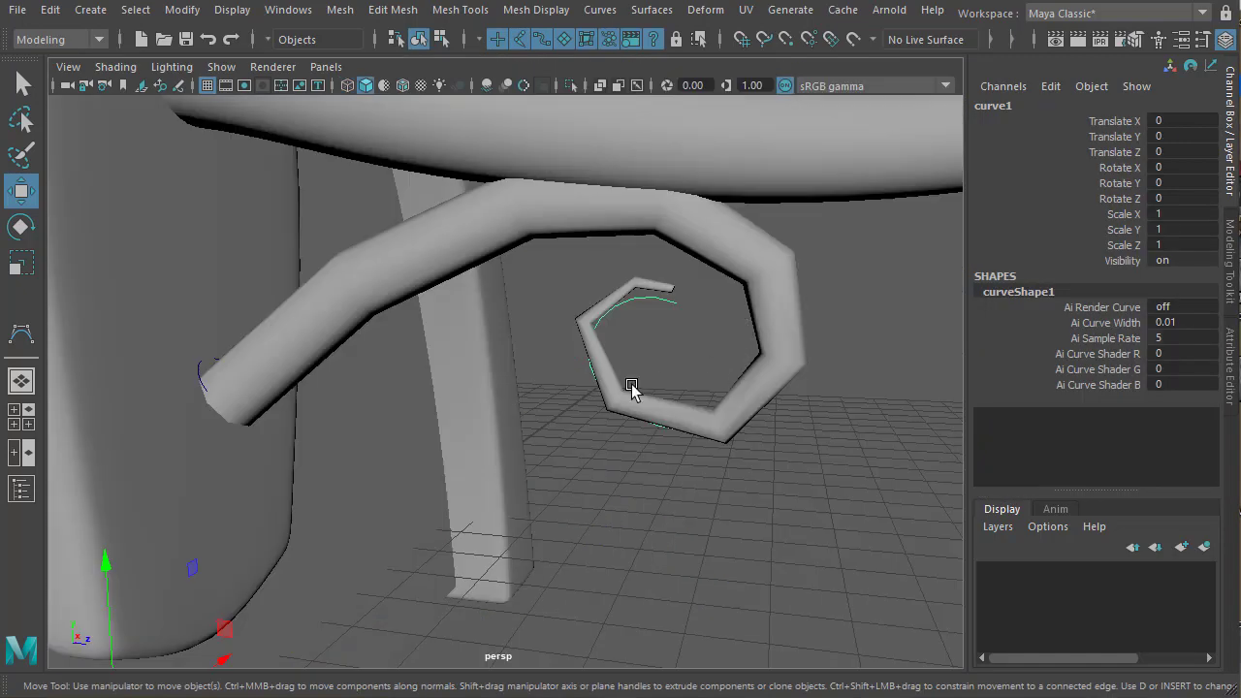
Preview the spiral tube with smoothing to inspect the curl, and switch it back to the unsmoothed display
{"action": "scroll", "coordinate": [631, 389], "scroll_direction": "down", "scroll_amount": 4}
{"action": "left_click_drag", "start_coordinate": [526, 425], "coordinate": [569, 357], "text": "alt"}
{"action": "left_click", "coordinate": [597, 265]}
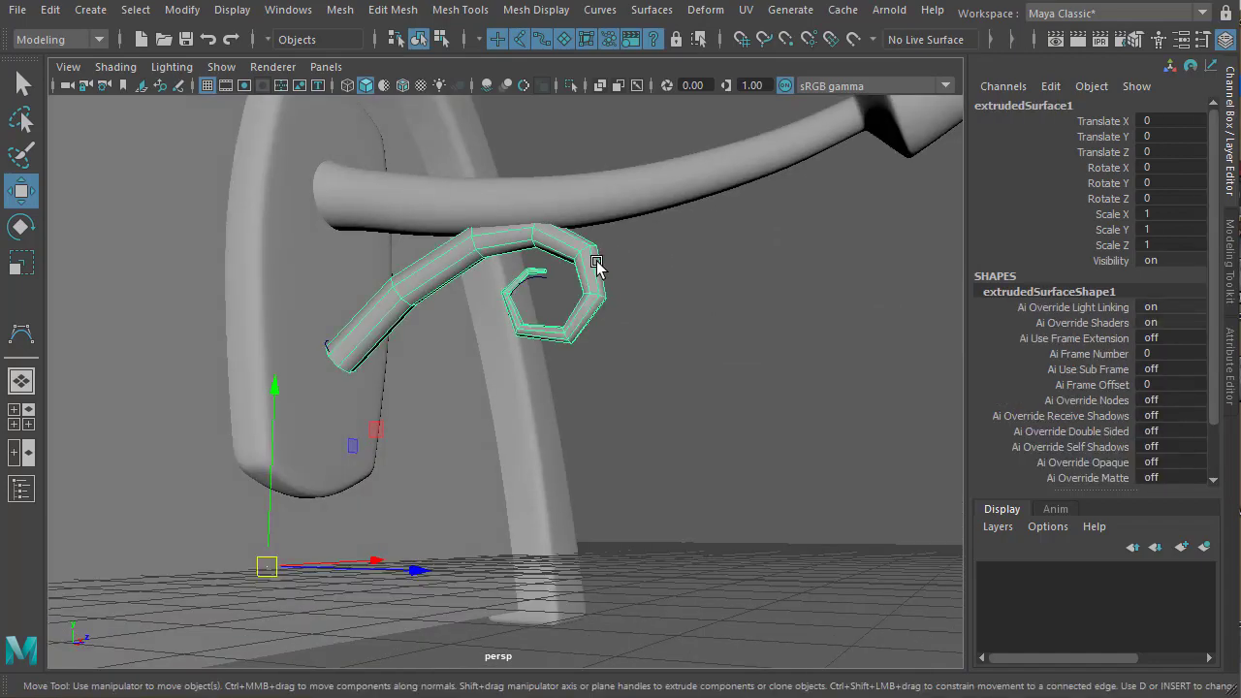
{"action": "key", "text": "3"}
{"action": "left_click", "coordinate": [640, 339]}
{"action": "left_click_drag", "start_coordinate": [610, 471], "coordinate": [748, 504], "text": "alt"}
{"action": "scroll", "coordinate": [469, 490], "scroll_direction": "up", "scroll_amount": 10}
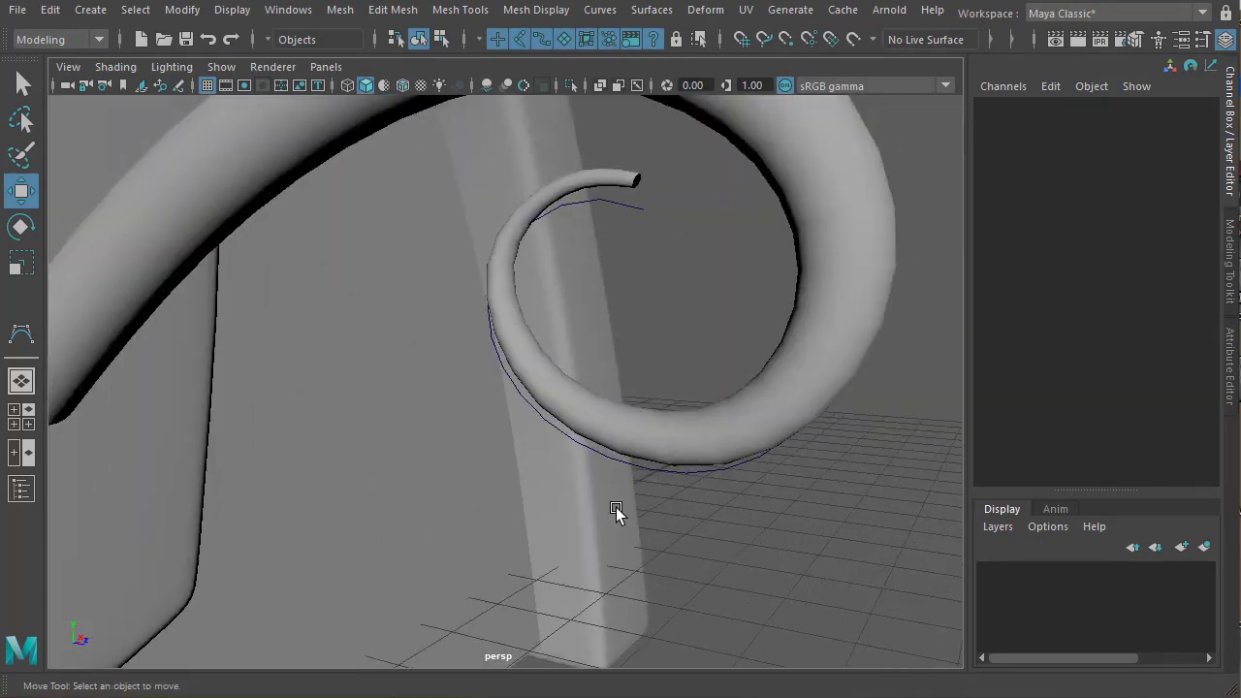
{"action": "scroll", "coordinate": [616, 507], "scroll_direction": "down", "scroll_amount": 5}
{"action": "middle_click_drag", "start_coordinate": [348, 336], "coordinate": [414, 367], "text": "alt"}
{"action": "left_click", "coordinate": [426, 347]}
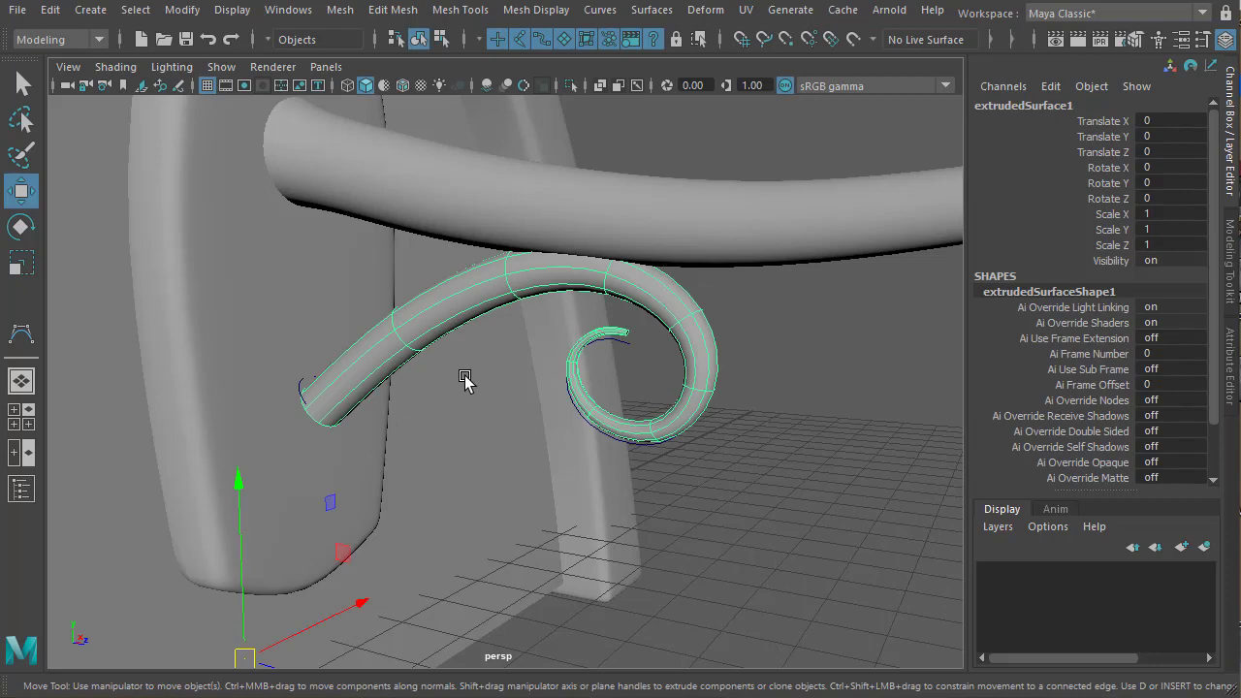
{"action": "key", "text": "1"}
{"action": "scroll", "coordinate": [462, 494], "scroll_direction": "up", "scroll_amount": 6}
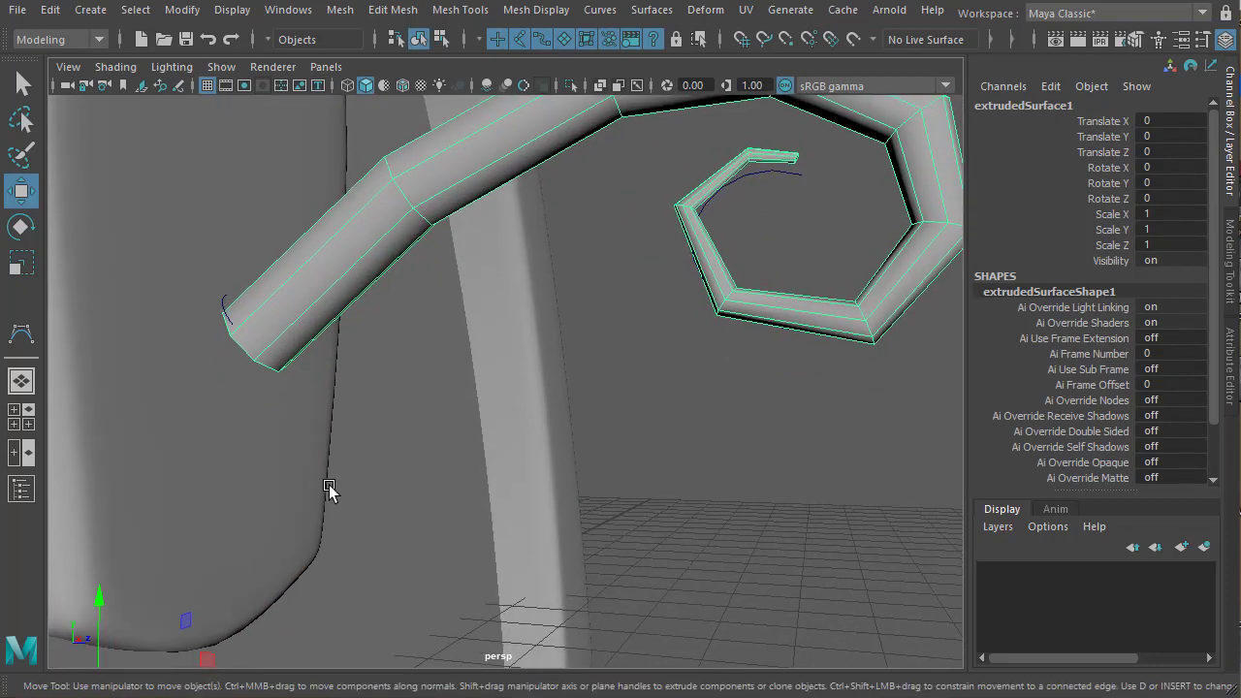
Delete the construction history of the extruded spiral tube
{"action": "left_click_drag", "start_coordinate": [330, 490], "coordinate": [378, 497], "text": "alt"}
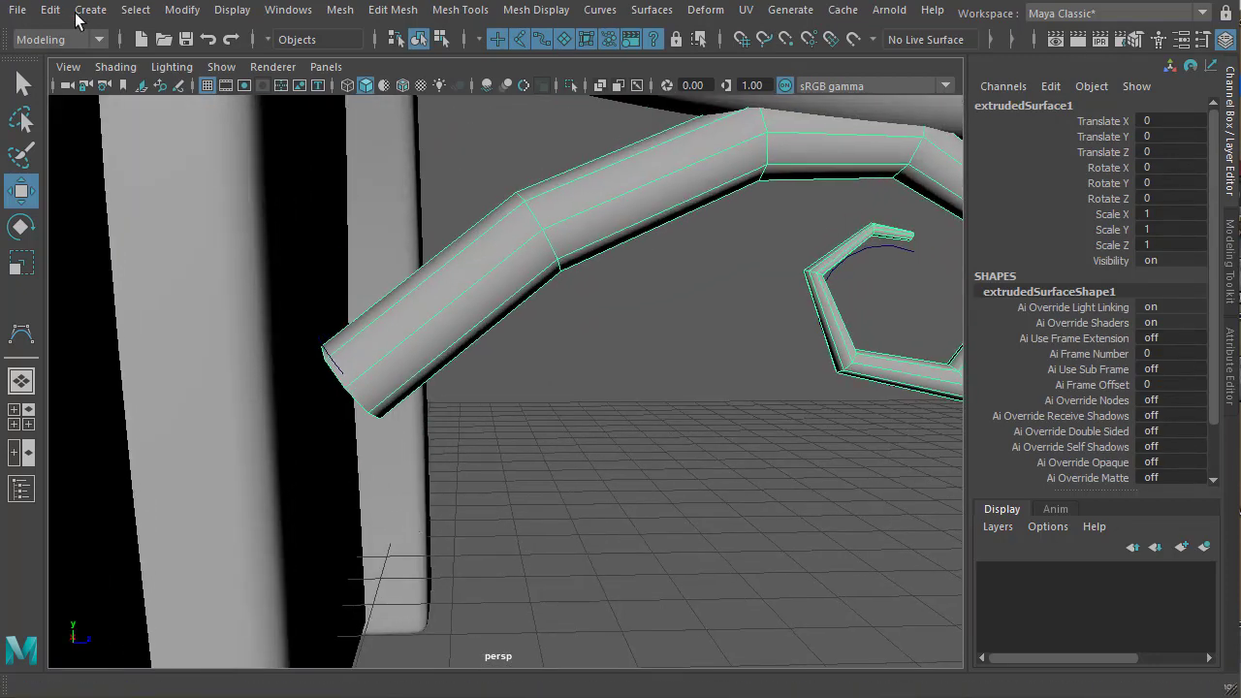
{"action": "left_click", "coordinate": [47, 12]}
{"action": "mouse_move", "coordinate": [103, 242]}
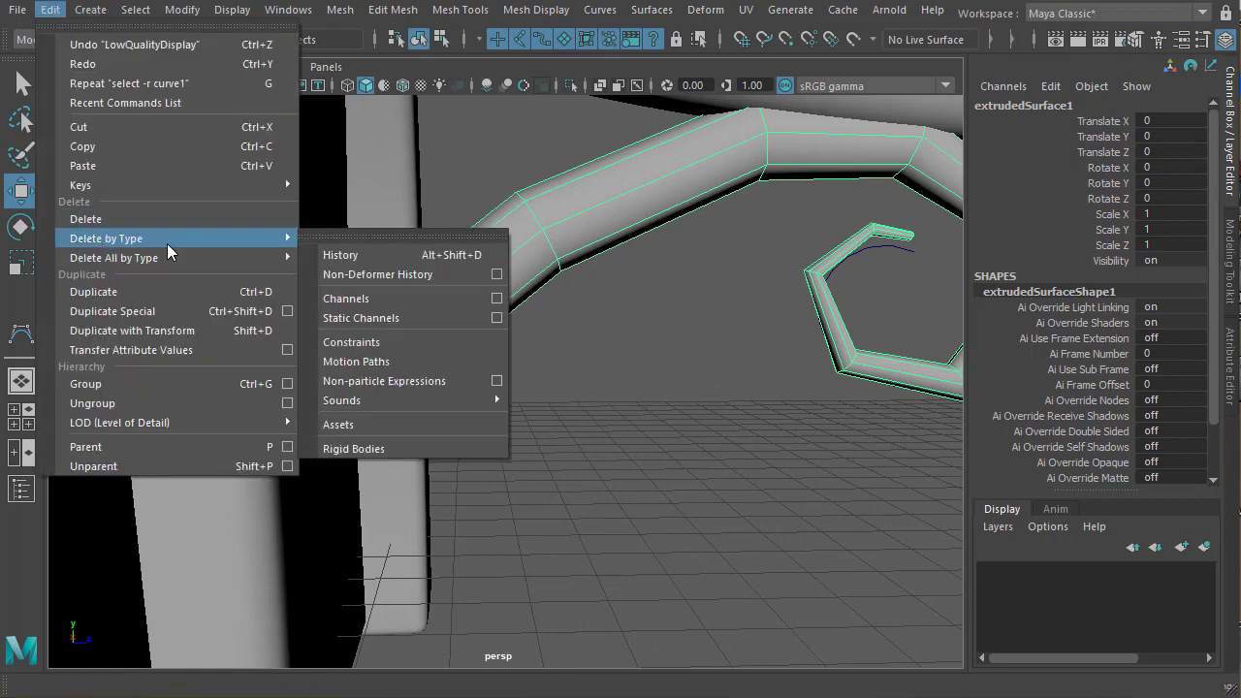
{"action": "left_click", "coordinate": [374, 263]}
Extrude the border edges at the spiral tube's open thick end into the gable panel, and return to object mode
{"action": "left_click_drag", "start_coordinate": [513, 374], "coordinate": [421, 435], "text": "alt"}
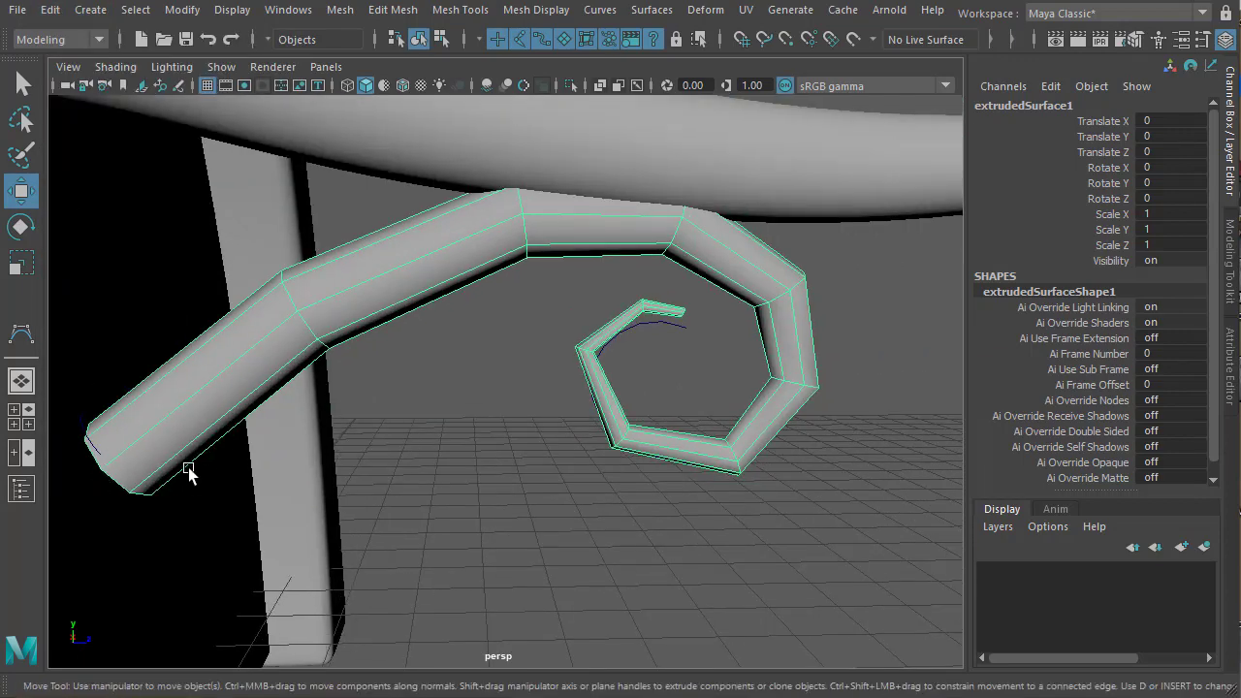
{"action": "left_click_drag", "start_coordinate": [189, 473], "coordinate": [363, 298], "text": "alt"}
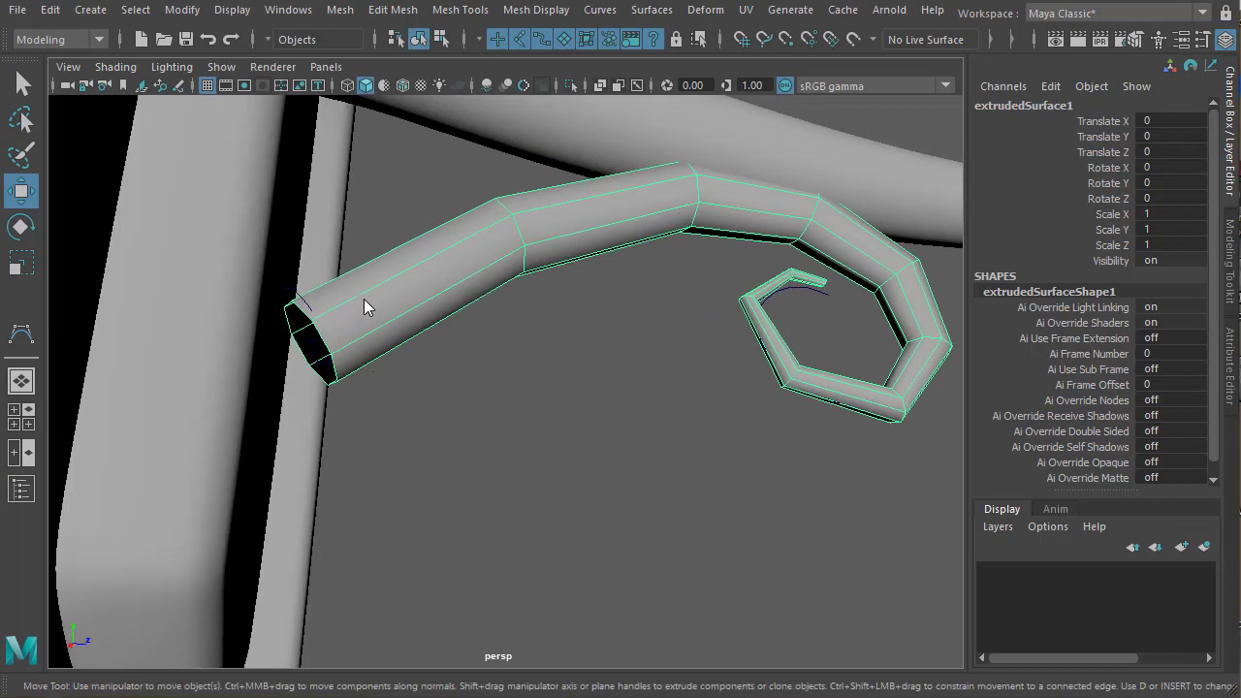
{"action": "right_click_drag", "start_coordinate": [363, 299], "coordinate": [364, 232]}
{"action": "left_click", "coordinate": [302, 312]}
{"action": "right_click_drag", "start_coordinate": [493, 309], "coordinate": [465, 371], "text": "shift"}
{"action": "left_click_drag", "start_coordinate": [233, 443], "coordinate": [26, 537]}
{"action": "key", "text": "4"}
{"action": "left_click_drag", "start_coordinate": [232, 488], "coordinate": [156, 520], "text": "alt"}
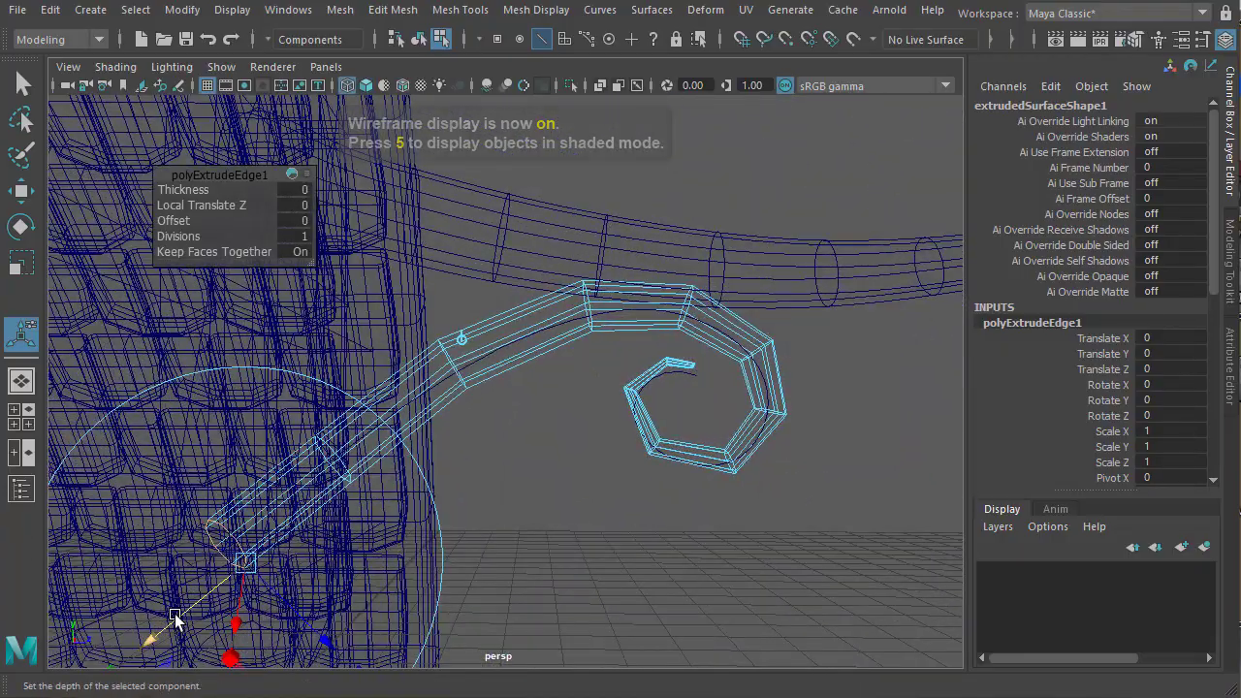
{"action": "left_click_drag", "start_coordinate": [170, 618], "coordinate": [250, 568]}
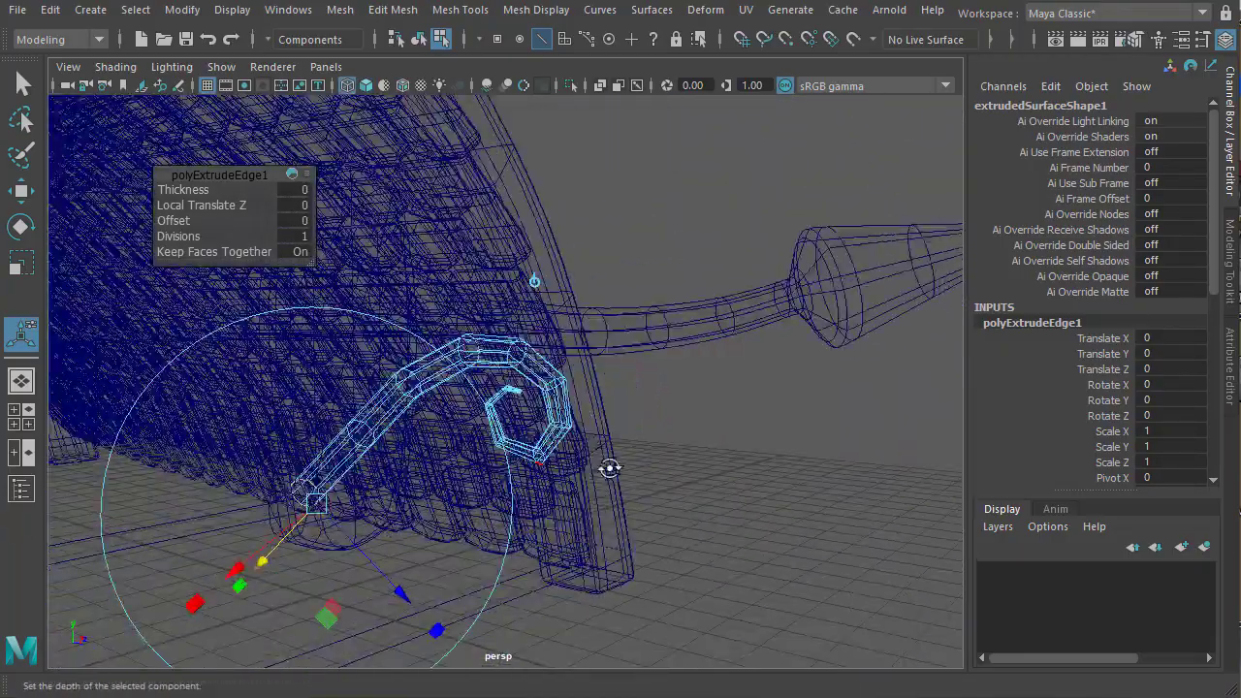
{"action": "left_click_drag", "start_coordinate": [604, 465], "coordinate": [674, 456], "text": "alt"}
{"action": "right_click_drag", "start_coordinate": [544, 375], "coordinate": [538, 491]}
Insert an edge loop across the inner curl near the thin tip, and shift it outward in the side view to round the bend
{"action": "scroll", "coordinate": [914, 466], "scroll_direction": "up", "scroll_amount": 5}
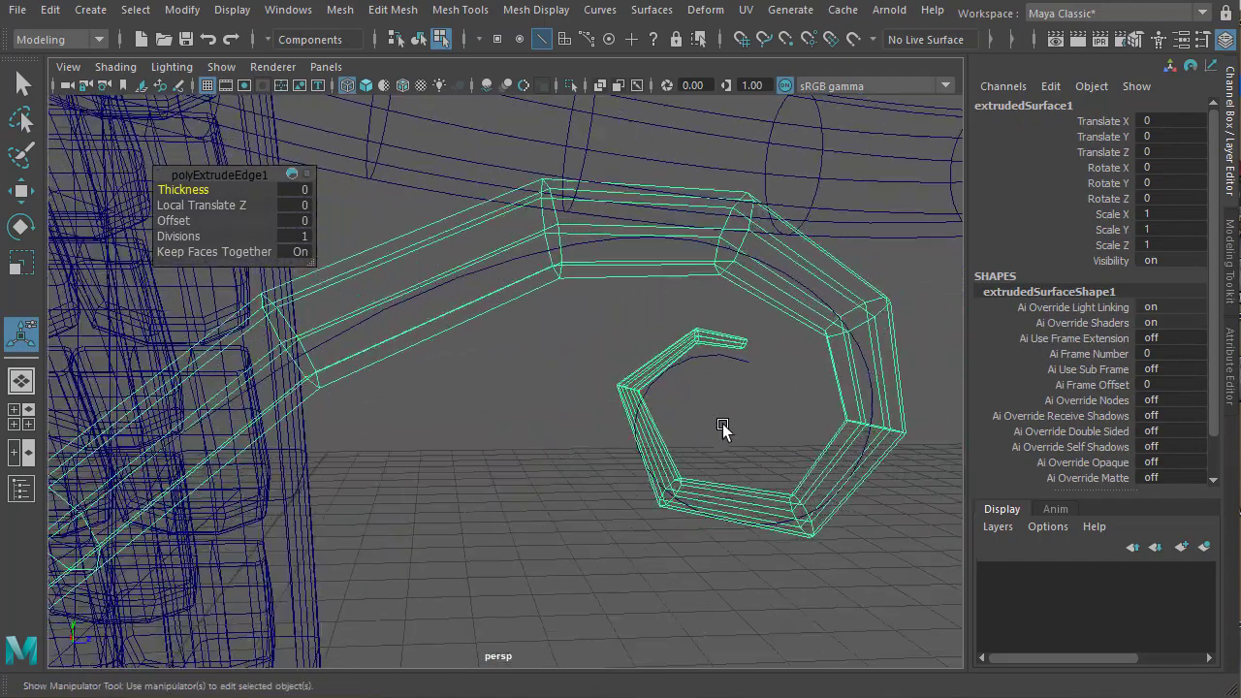
{"action": "right_click_drag", "start_coordinate": [652, 442], "coordinate": [588, 471], "text": "shift"}
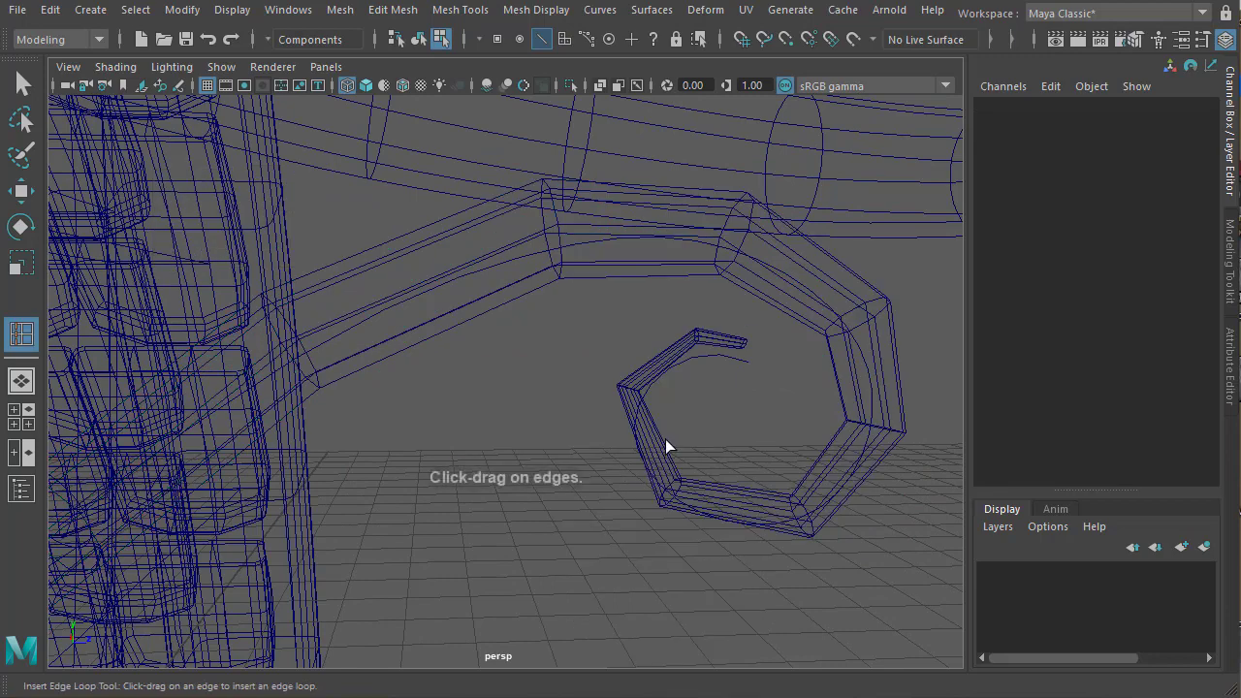
{"action": "left_click", "coordinate": [652, 451]}
{"action": "key", "text": "w"}
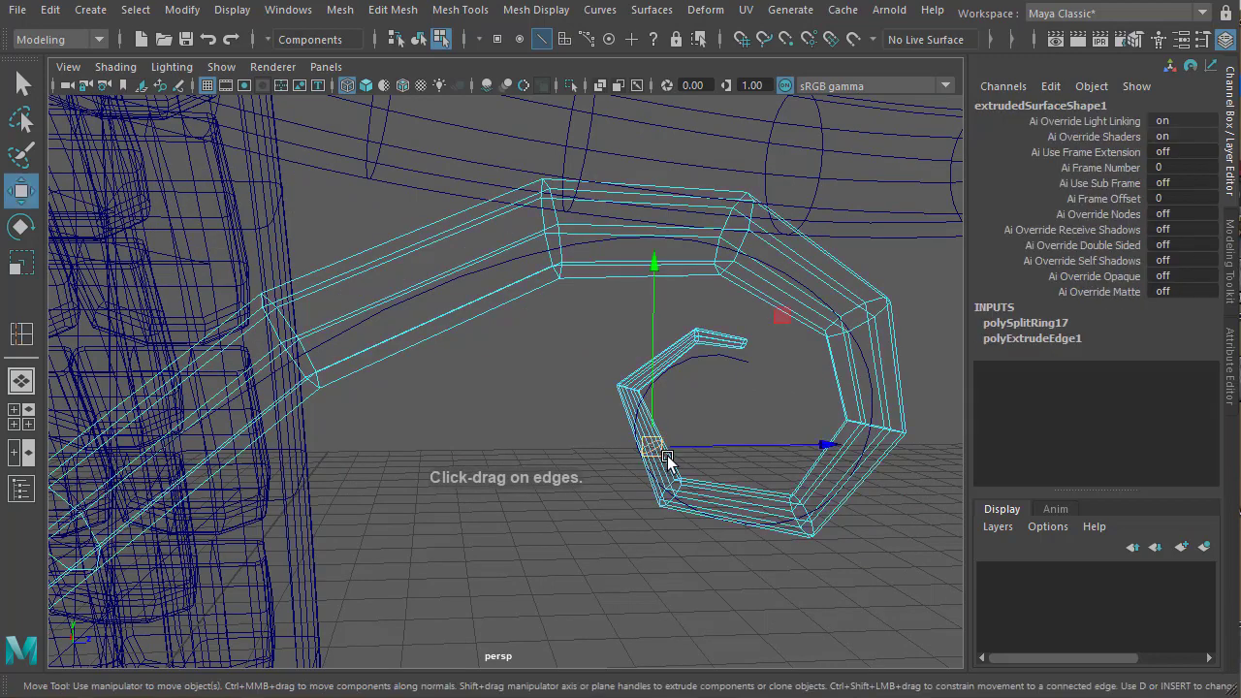
{"action": "key", "text": "space"}
{"action": "key", "text": "space"}
{"action": "scroll", "coordinate": [825, 547], "scroll_direction": "up", "scroll_amount": 1}
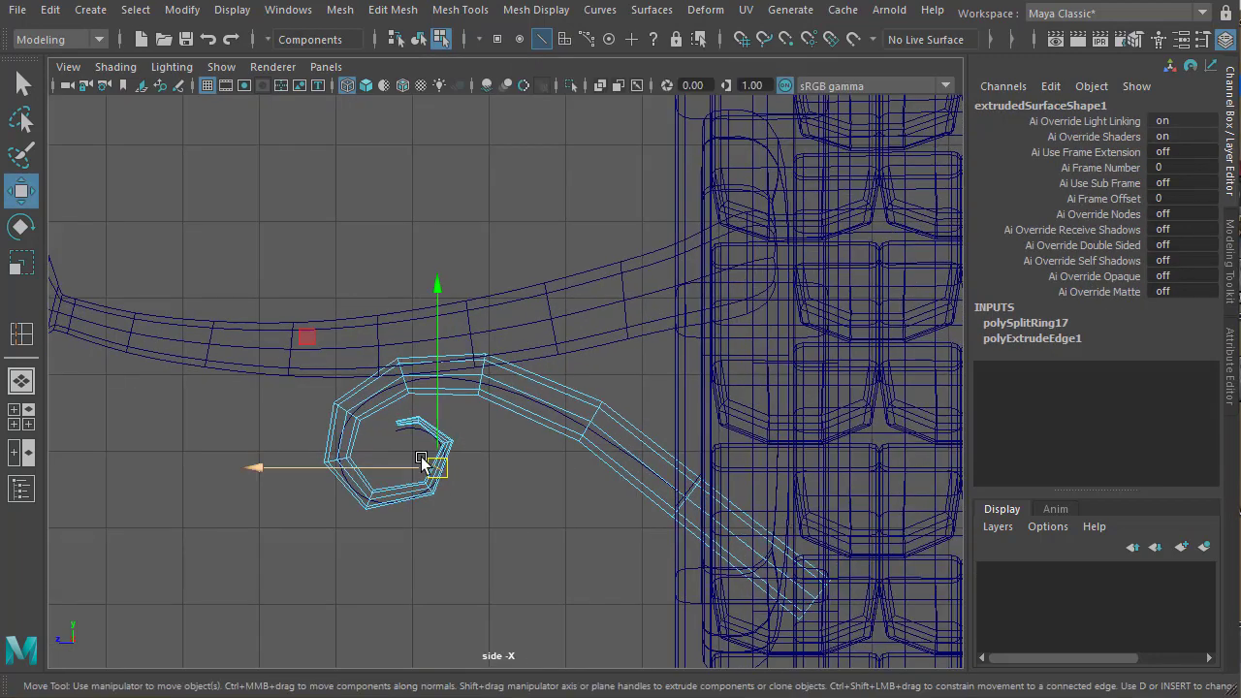
{"action": "right_click_drag", "start_coordinate": [452, 474], "coordinate": [659, 509], "text": "alt"}
{"action": "middle_click_drag", "start_coordinate": [502, 483], "coordinate": [622, 370], "text": "alt"}
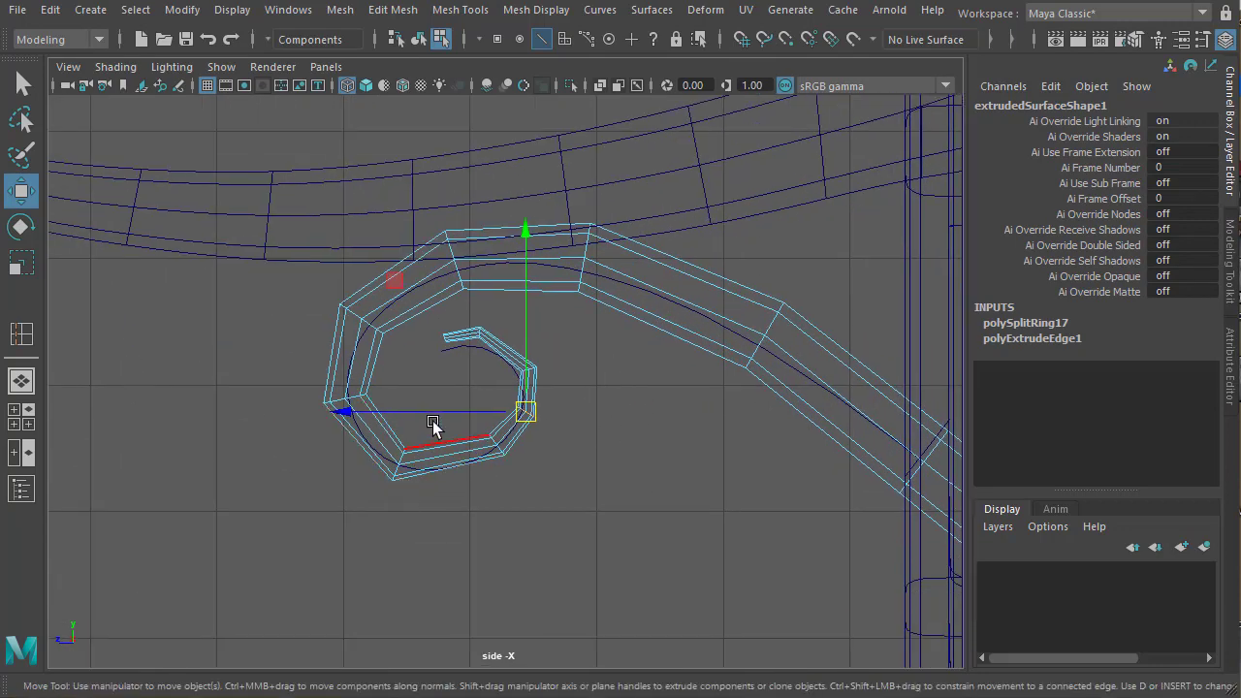
Connect the edges of the curl's underside segment with a new loop, and move that loop slightly down
{"action": "left_click_drag", "start_coordinate": [433, 425], "coordinate": [456, 519]}
{"action": "right_click_drag", "start_coordinate": [461, 446], "coordinate": [454, 572], "text": "shift"}
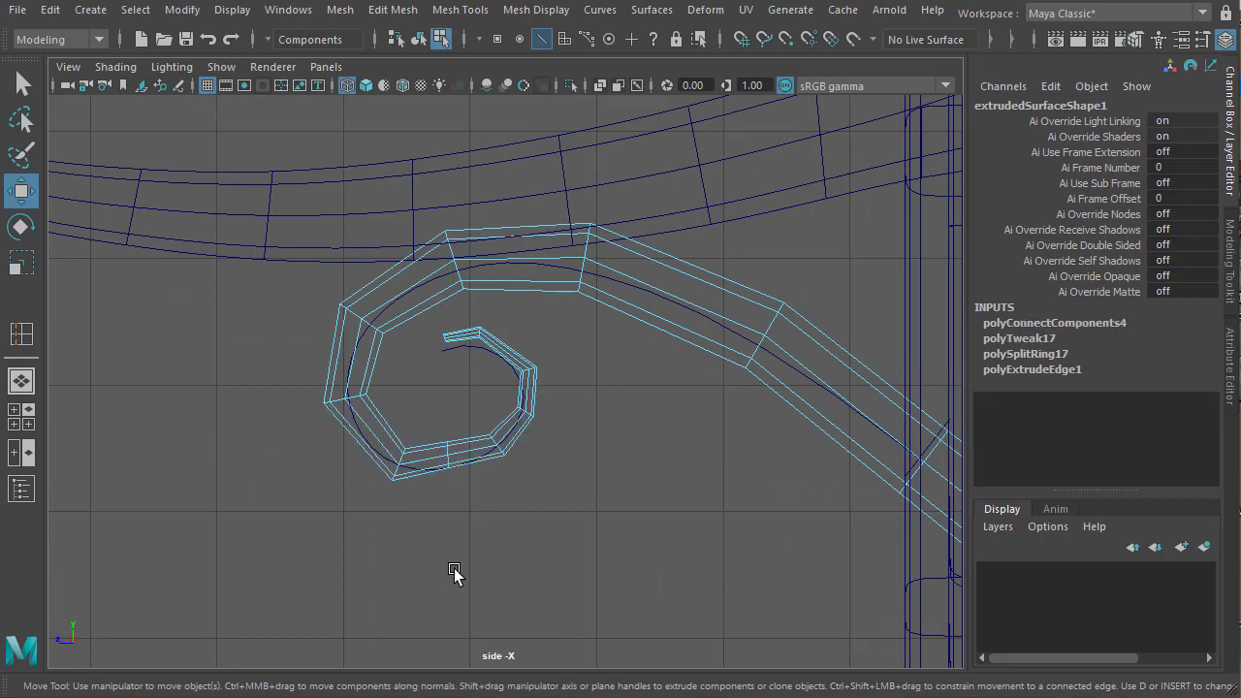
{"action": "left_click", "coordinate": [447, 458]}
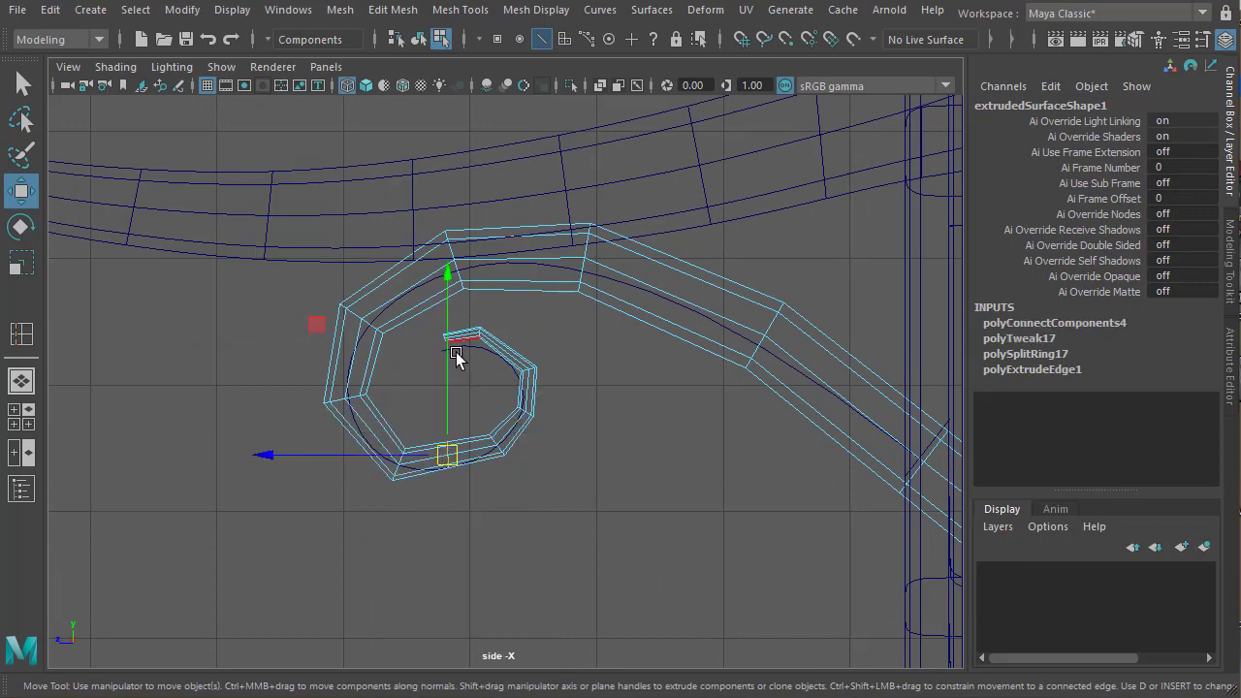
{"action": "left_click_drag", "start_coordinate": [449, 358], "coordinate": [452, 371]}
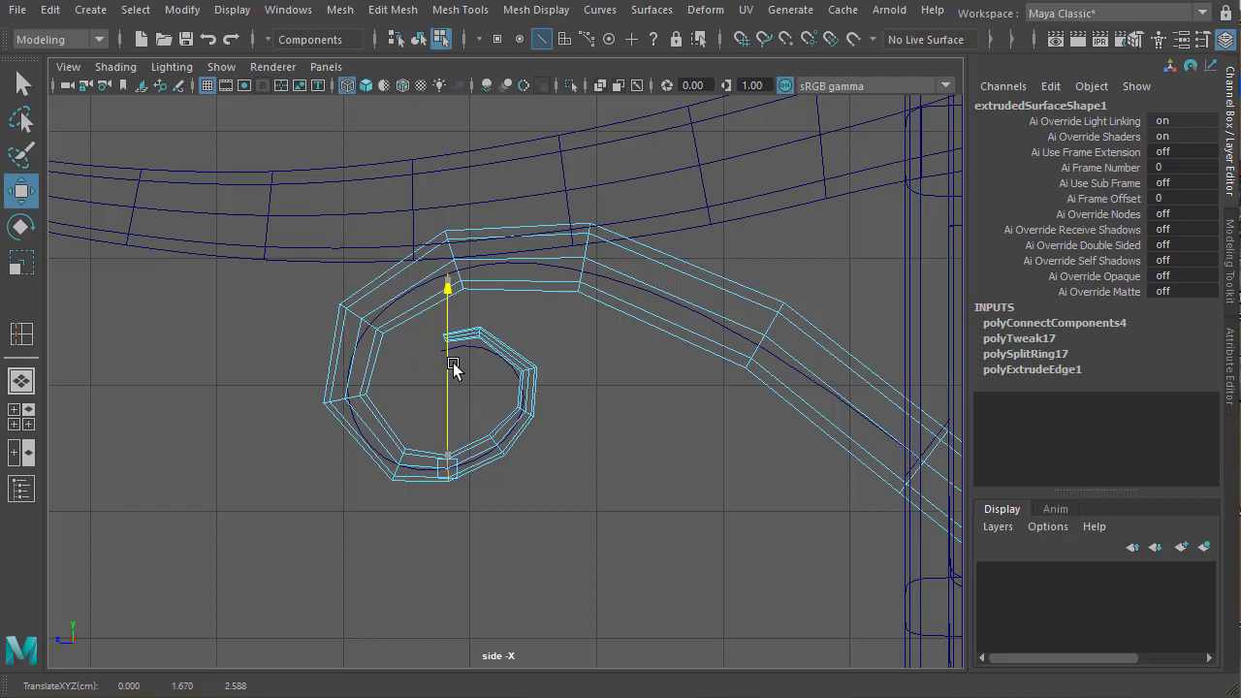
Connect the edges of the curl's lower outer segment with a new loop, and move it slightly outward and down
{"action": "left_click", "coordinate": [395, 415]}
{"action": "right_click_drag", "start_coordinate": [389, 416], "coordinate": [387, 692], "text": "shift"}
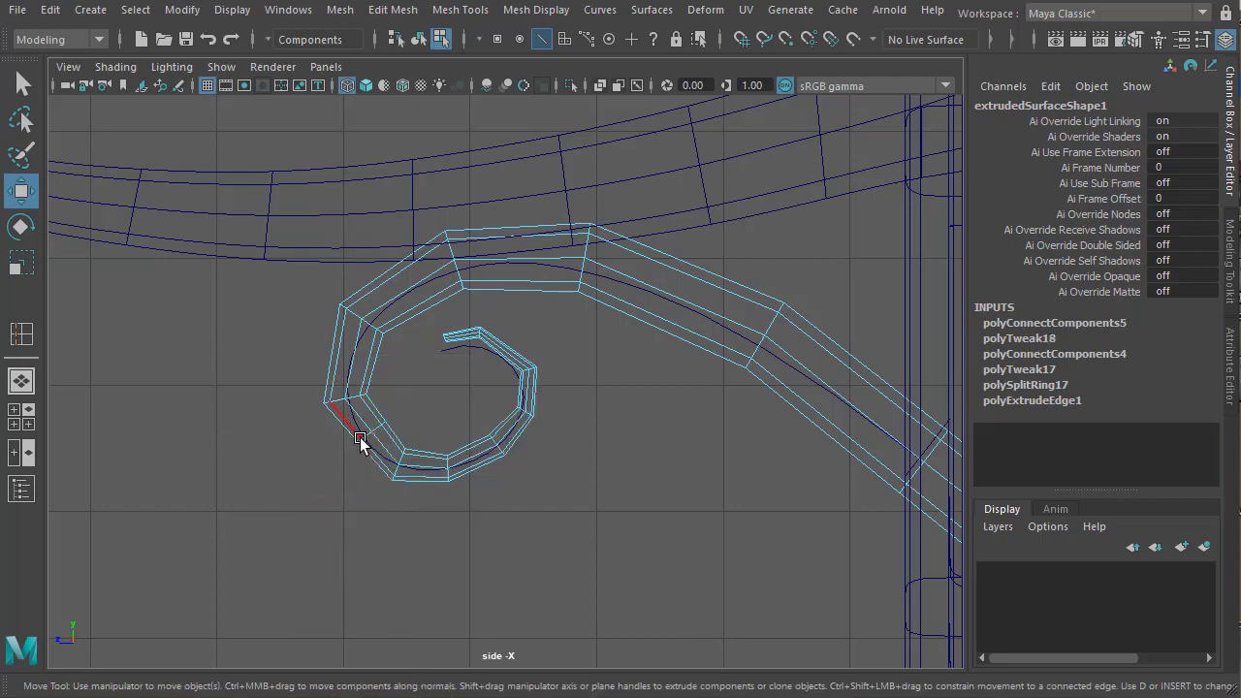
{"action": "left_click", "coordinate": [359, 440]}
{"action": "left_click_drag", "start_coordinate": [323, 431], "coordinate": [316, 432]}
{"action": "left_click_drag", "start_coordinate": [363, 346], "coordinate": [362, 355]}
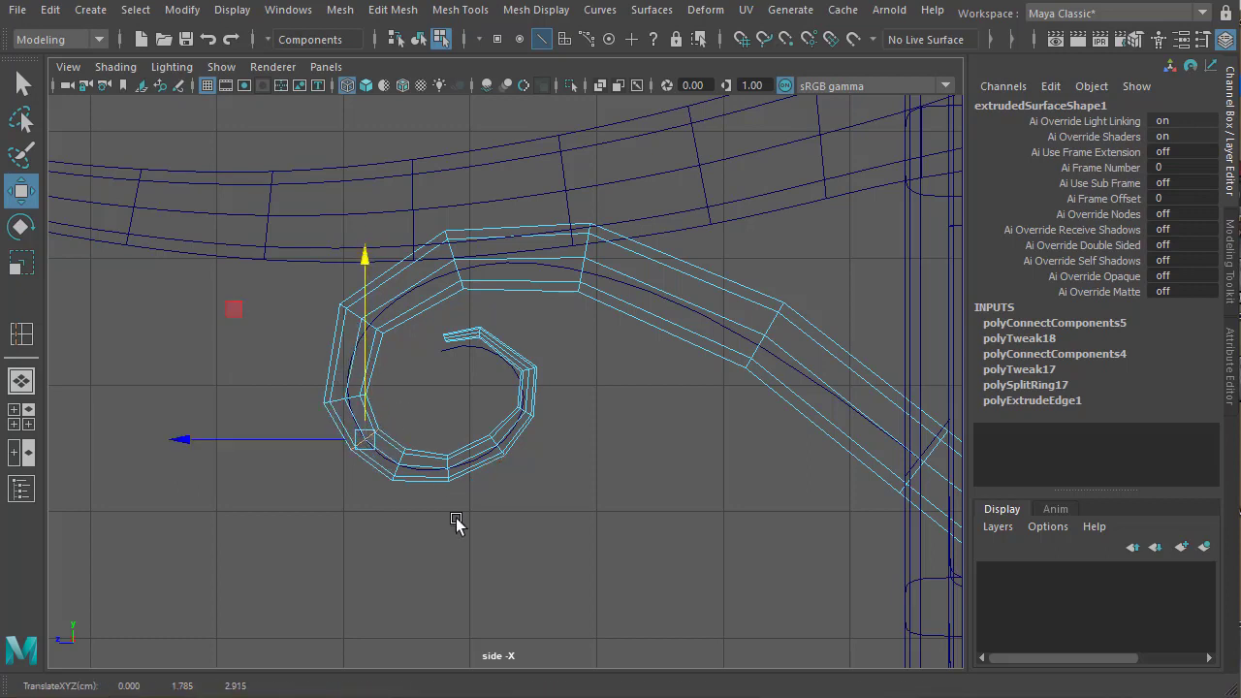
Connect the edges of the curl's outermost upright segment with a new loop, move it slightly outward, and return to object mode with nothing selected
{"action": "left_click", "coordinate": [316, 350]}
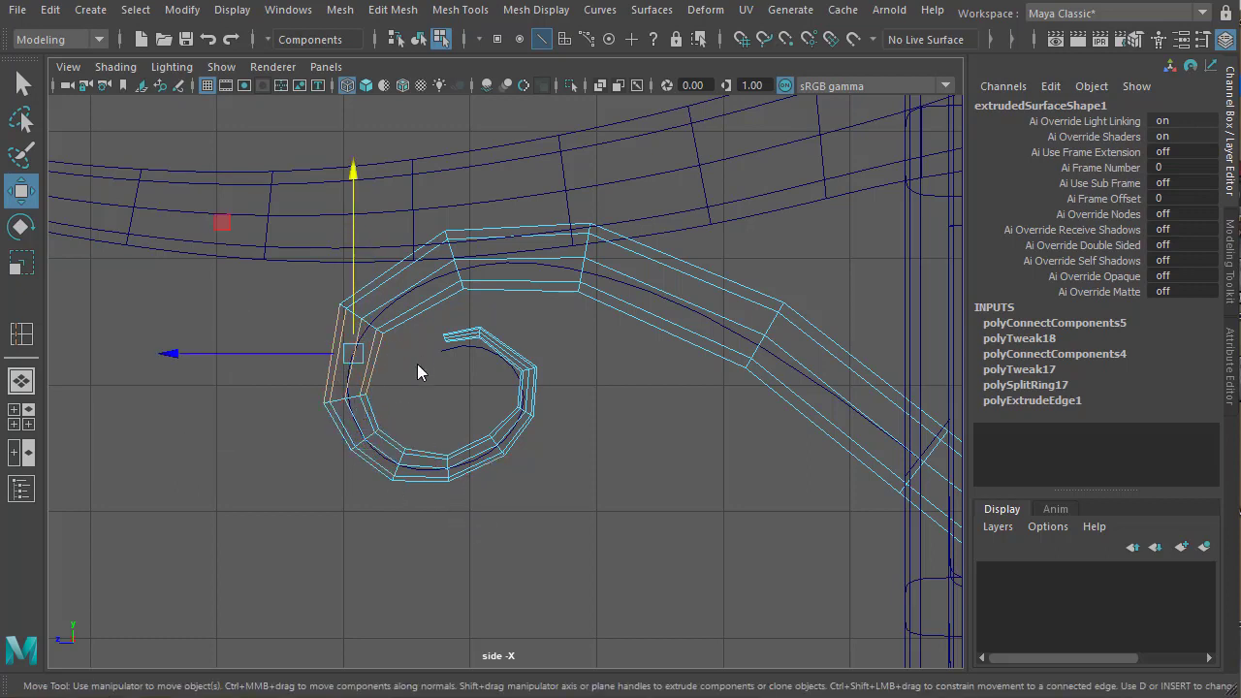
{"action": "right_click_drag", "start_coordinate": [415, 389], "coordinate": [392, 630], "text": "shift"}
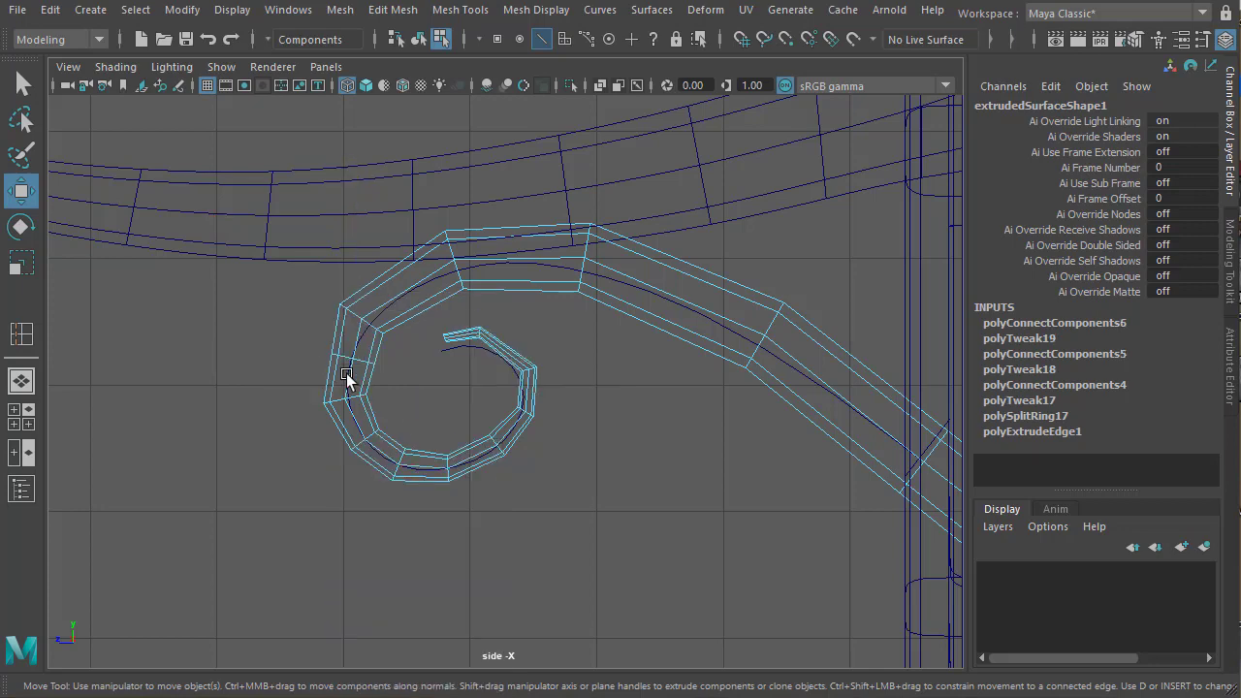
{"action": "left_click", "coordinate": [346, 355]}
{"action": "left_click_drag", "start_coordinate": [296, 360], "coordinate": [285, 355]}
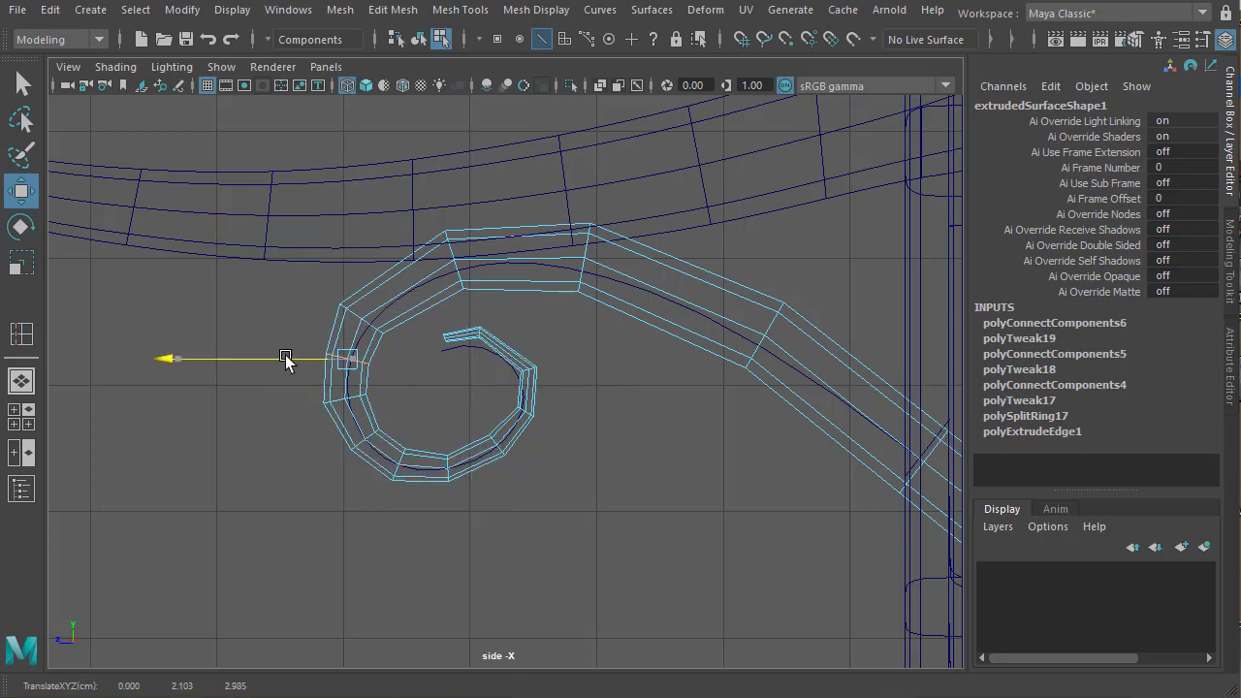
{"action": "middle_click_drag", "start_coordinate": [415, 403], "coordinate": [305, 444], "text": "alt"}
{"action": "scroll", "coordinate": [306, 444], "scroll_direction": "down", "scroll_amount": 5}
{"action": "middle_click_drag", "start_coordinate": [521, 387], "coordinate": [503, 376], "text": "alt"}
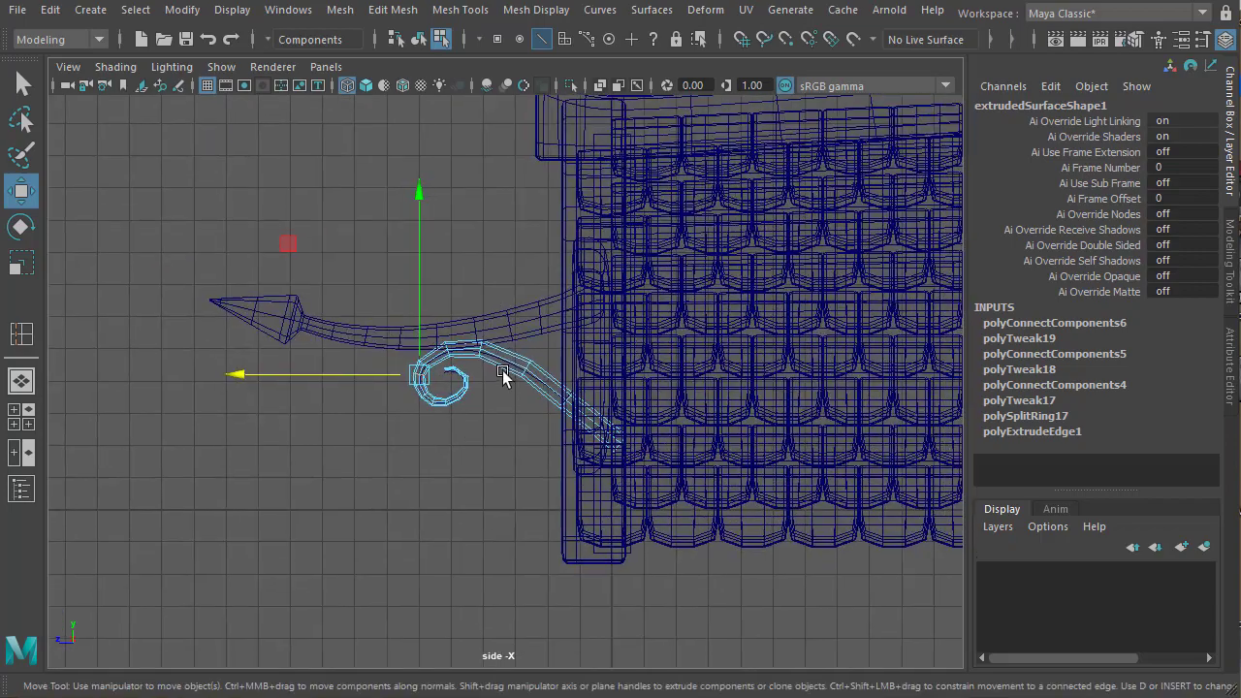
{"action": "right_click_drag", "start_coordinate": [520, 376], "coordinate": [482, 489]}
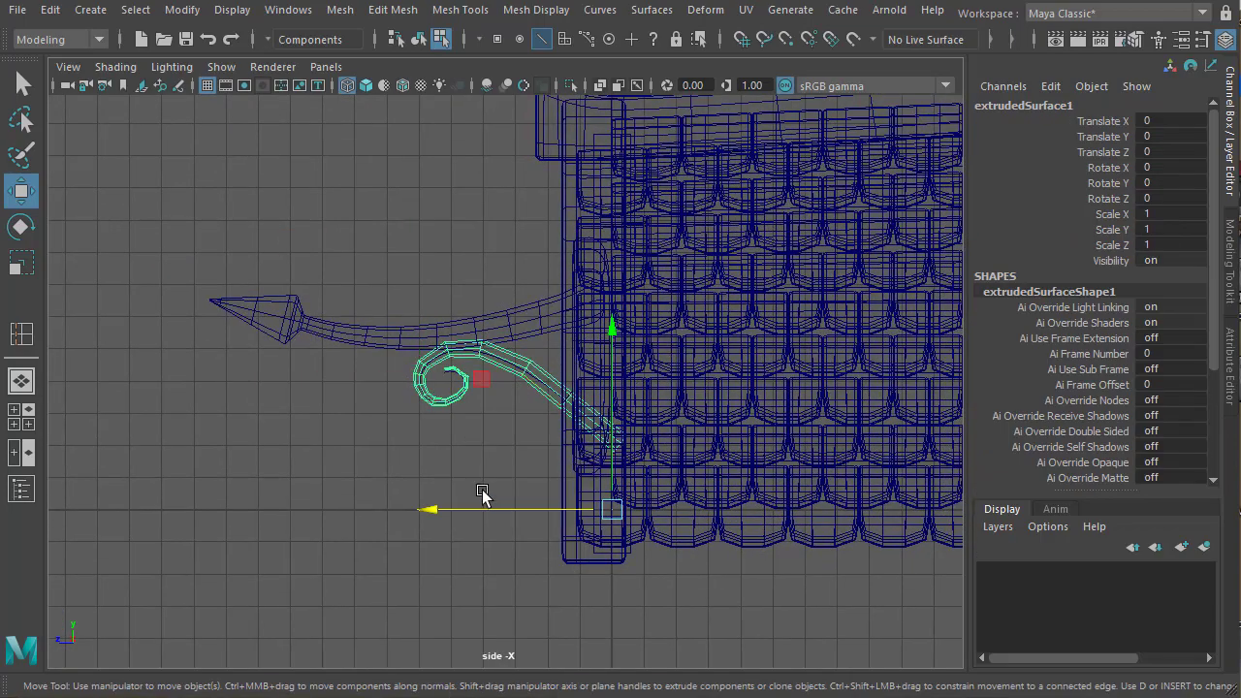
{"action": "left_click", "coordinate": [392, 443]}
Examine the whole roof with its pole and scroll in the perspective view, in wireframe and shaded display
{"action": "right_click_drag", "start_coordinate": [482, 423], "coordinate": [643, 436], "text": "alt"}
{"action": "key", "text": "space"}
{"action": "key", "text": "space"}
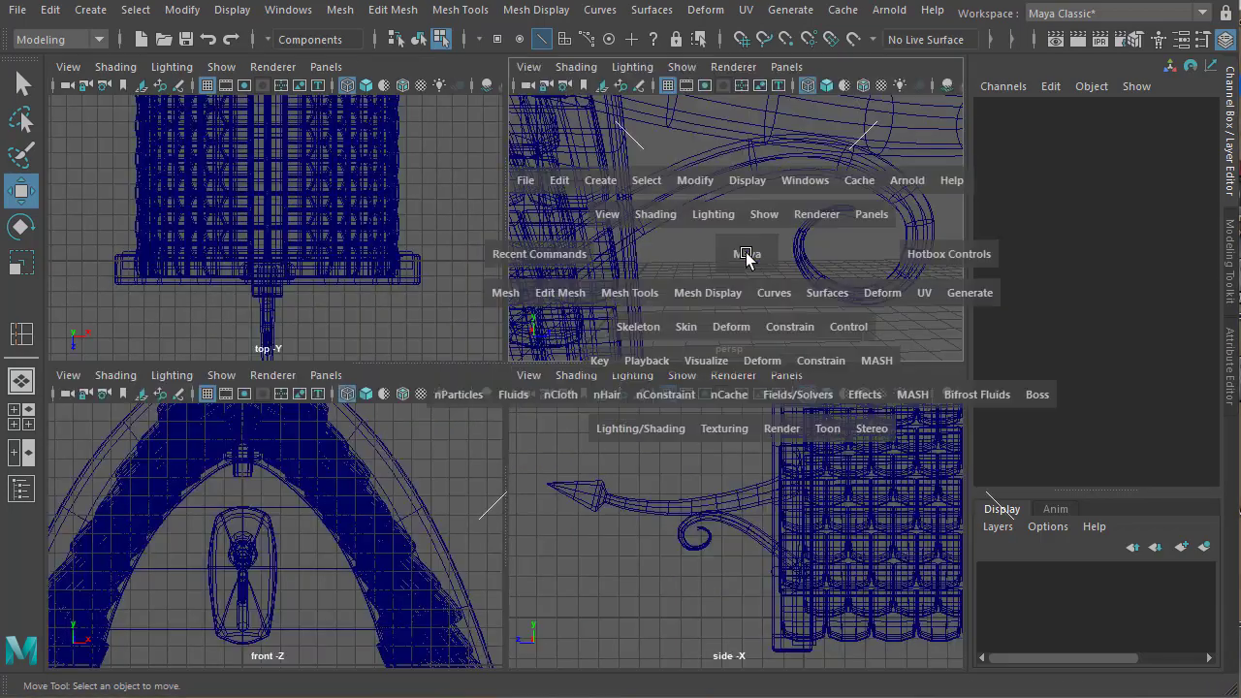
{"action": "right_click_drag", "start_coordinate": [518, 320], "coordinate": [330, 344], "text": "alt"}
{"action": "scroll", "coordinate": [311, 398], "scroll_direction": "down", "scroll_amount": 3}
{"action": "left_click_drag", "start_coordinate": [294, 449], "coordinate": [589, 466], "text": "alt"}
{"action": "scroll", "coordinate": [465, 455], "scroll_direction": "down", "scroll_amount": 3}
{"action": "mouse_move", "coordinate": [466, 454]}
{"action": "left_mouse_down", "text": "alt"}
{"action": "mouse_move", "coordinate": [374, 456]}
{"action": "mouse_move", "coordinate": [459, 465]}
{"action": "left_mouse_up", "text": "alt"}
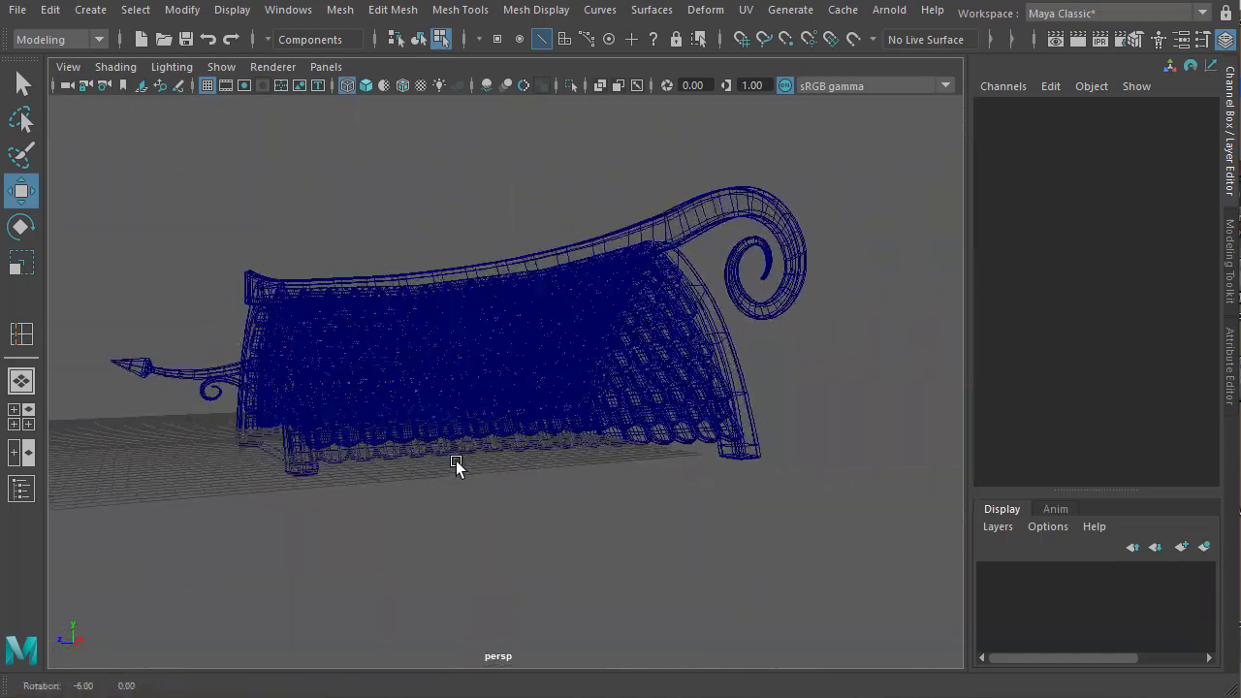
{"action": "scroll", "coordinate": [476, 510], "scroll_direction": "down", "scroll_amount": 1}
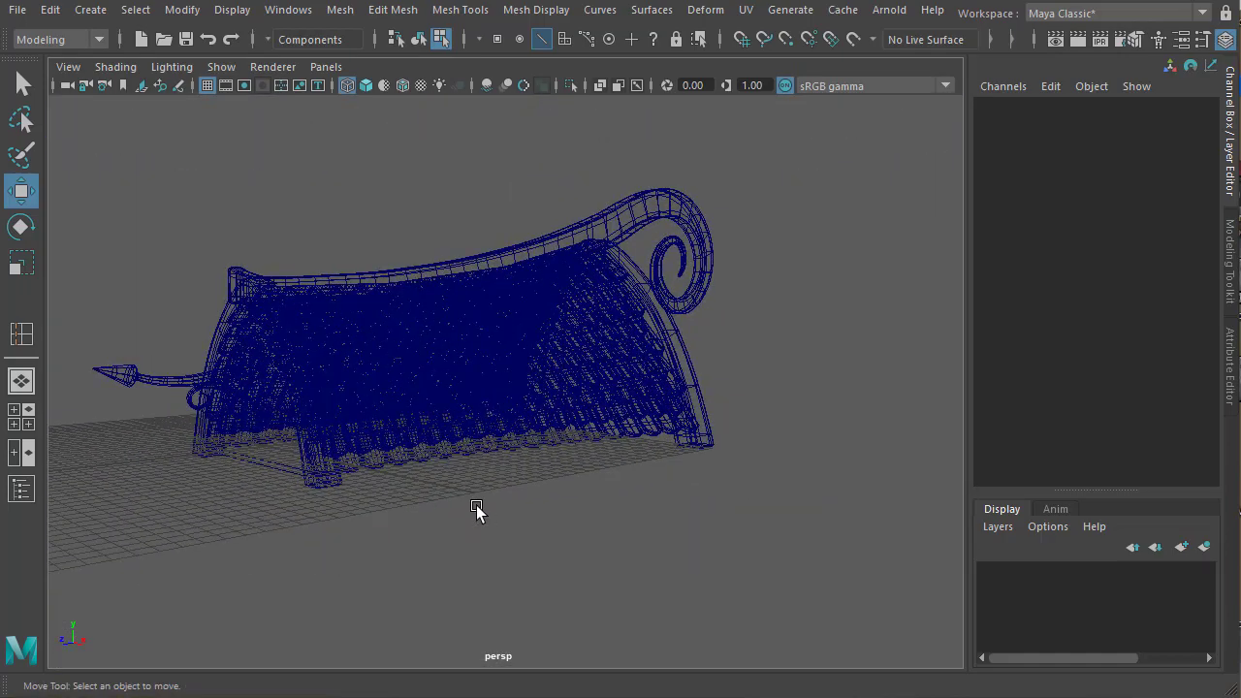
{"action": "key", "text": "5"}
{"action": "left_click_drag", "start_coordinate": [507, 465], "coordinate": [459, 537], "text": "alt"}
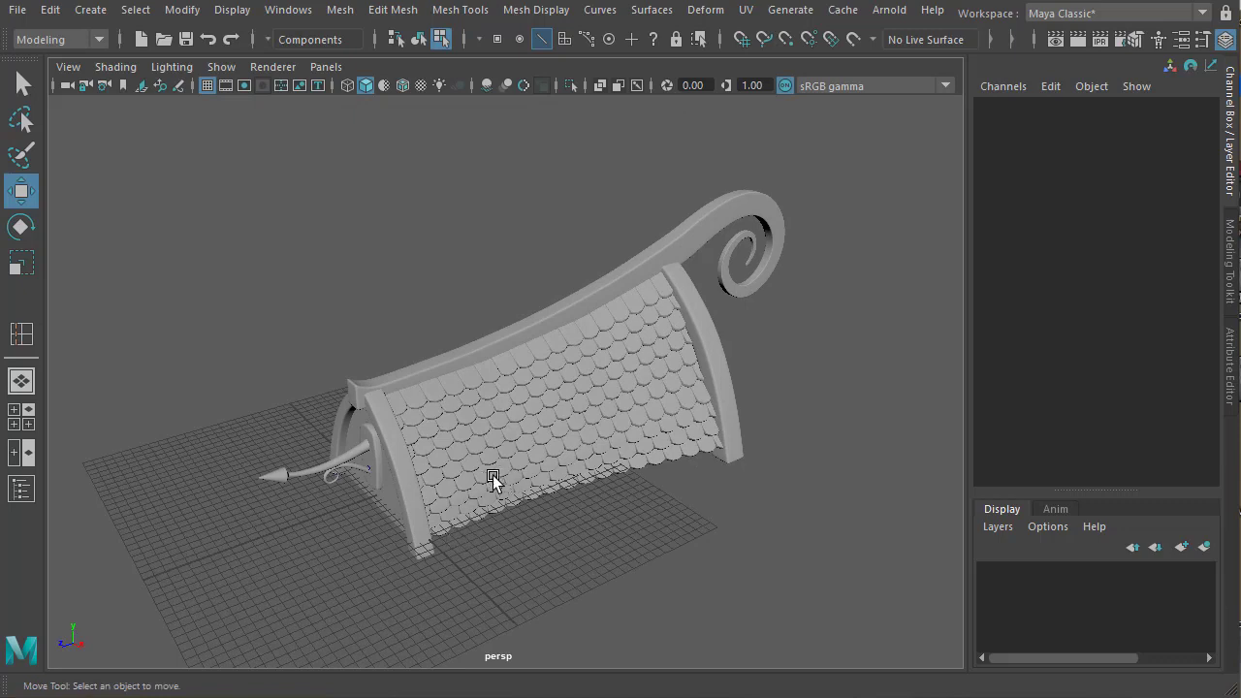